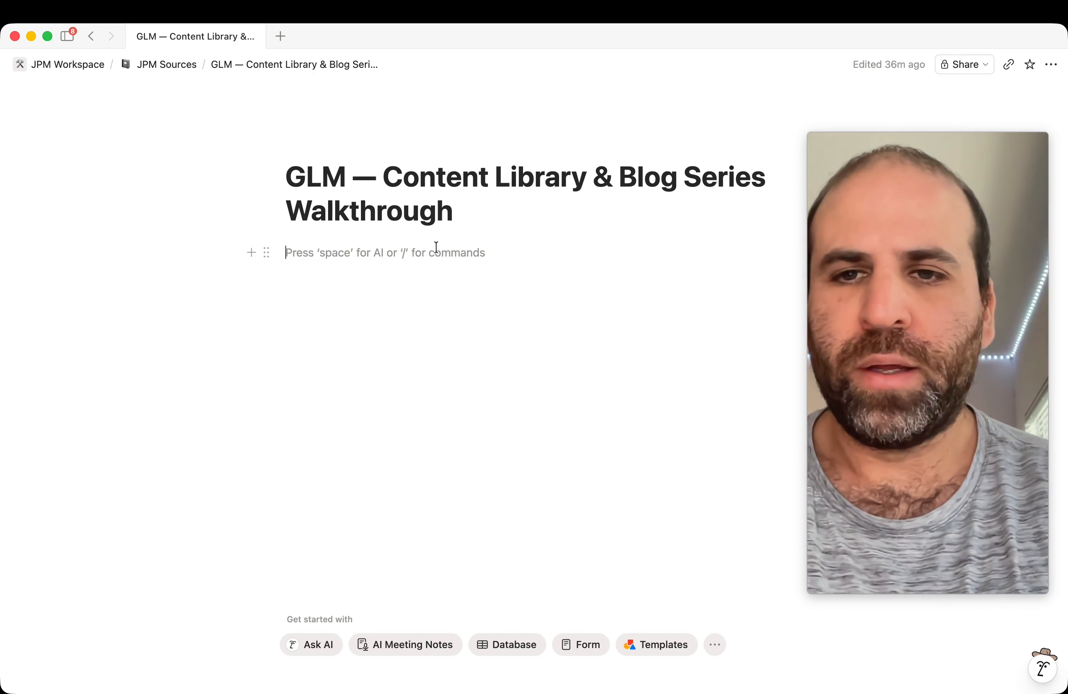
Step: Add a Heading 2 block reading 'Steps for the video' below the page title
{"action": "type", "text": "/"}
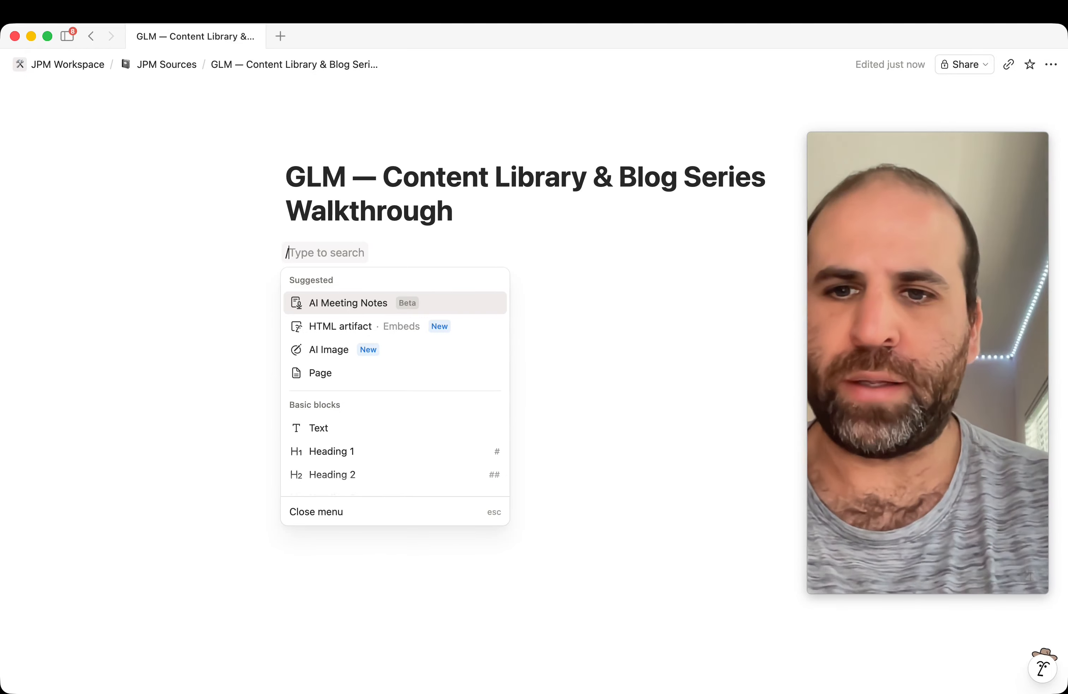
{"action": "type", "text": "Headin"}
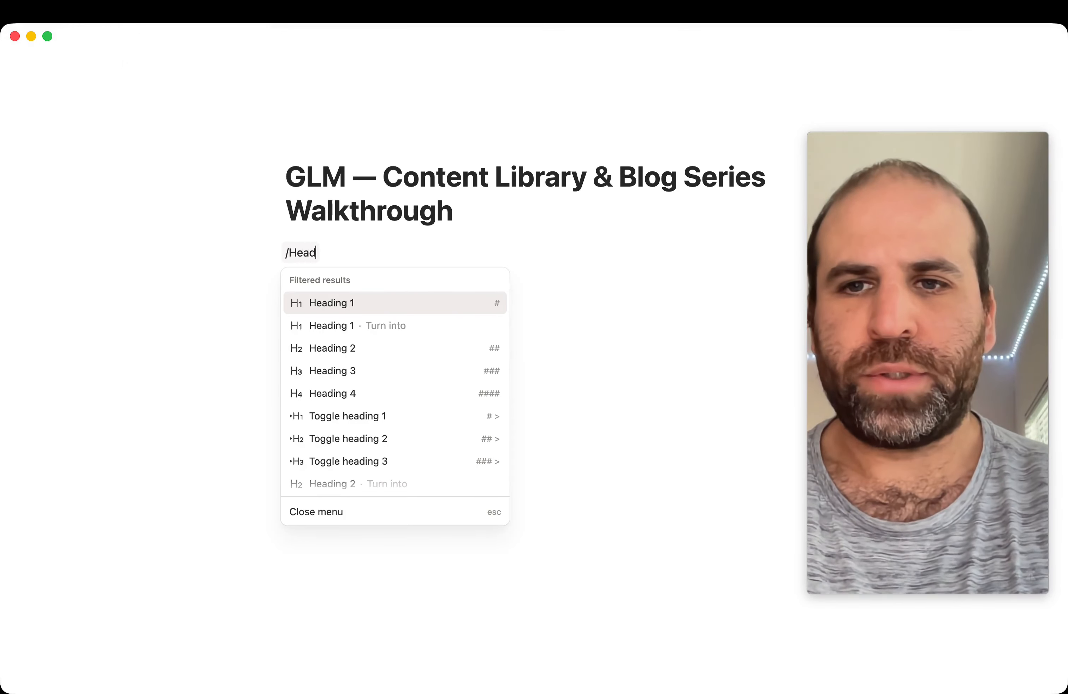
{"action": "key", "text": "Down"}
{"action": "key", "text": "Down"}
{"action": "key", "text": "Return"}
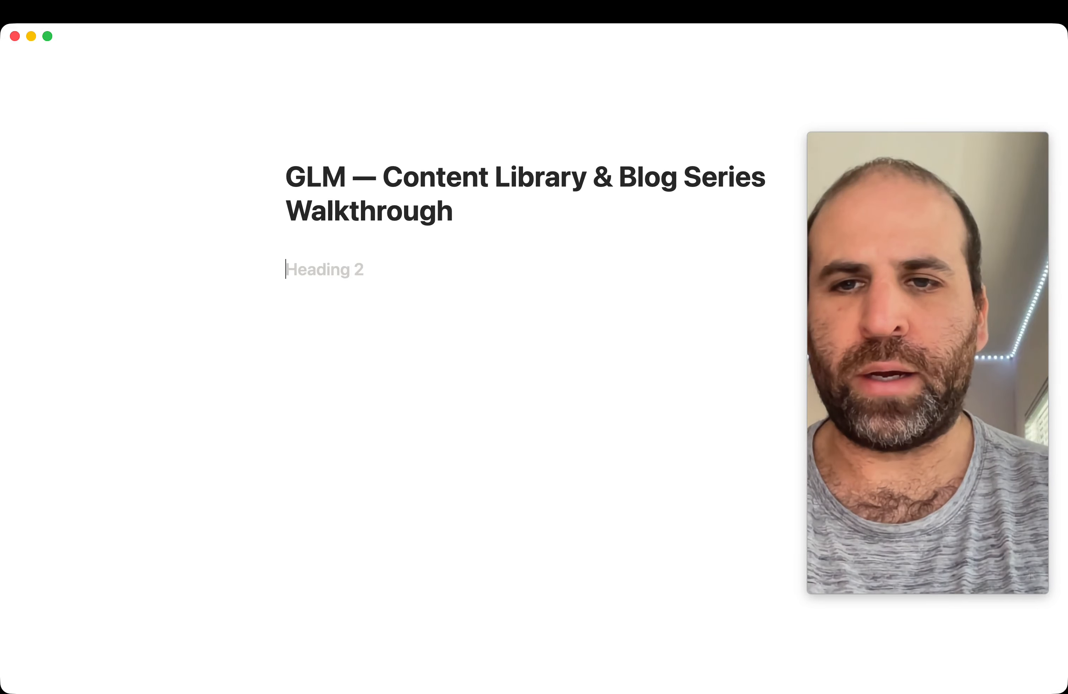
{"action": "type", "text": "Steps"}
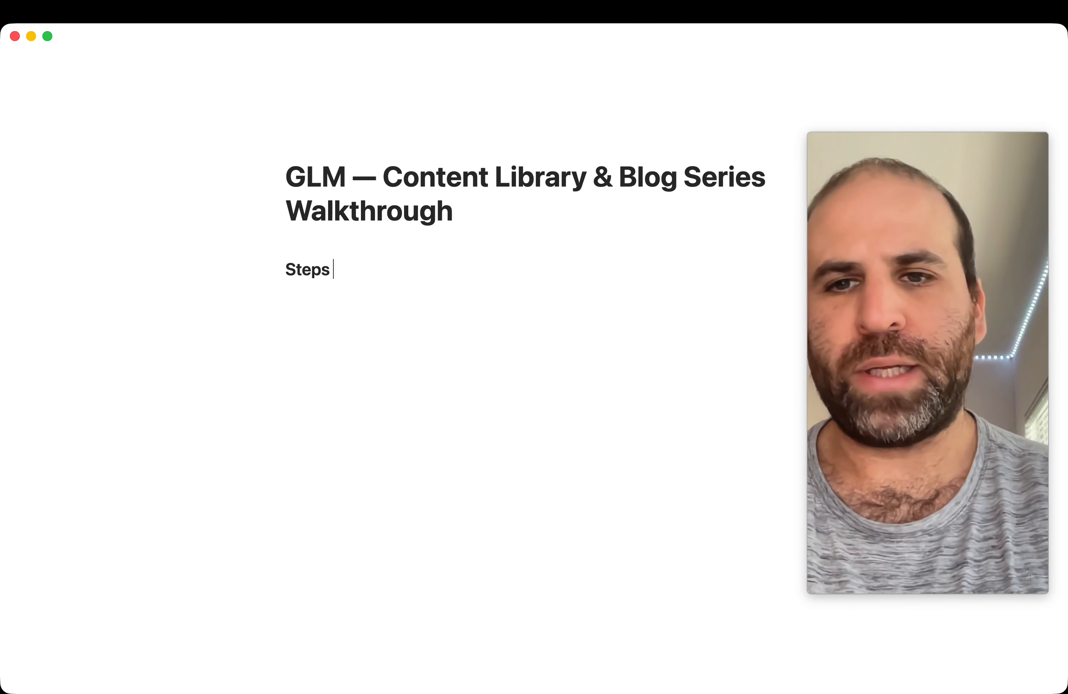
{"action": "type", "text": " for the video:"}
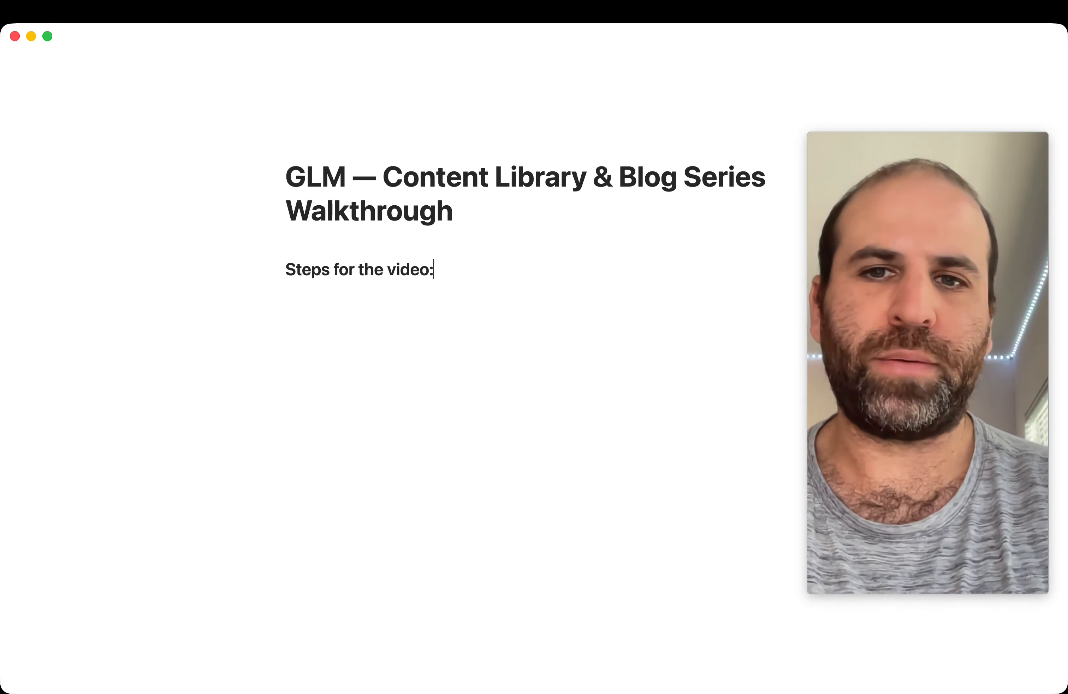
{"action": "key", "text": "BackSpace"}
Step: Add a bulleted list under the heading with the items Content library, Blog template, Blog series and Editing
{"action": "key", "text": "Return"}
{"action": "type", "text": "/"}
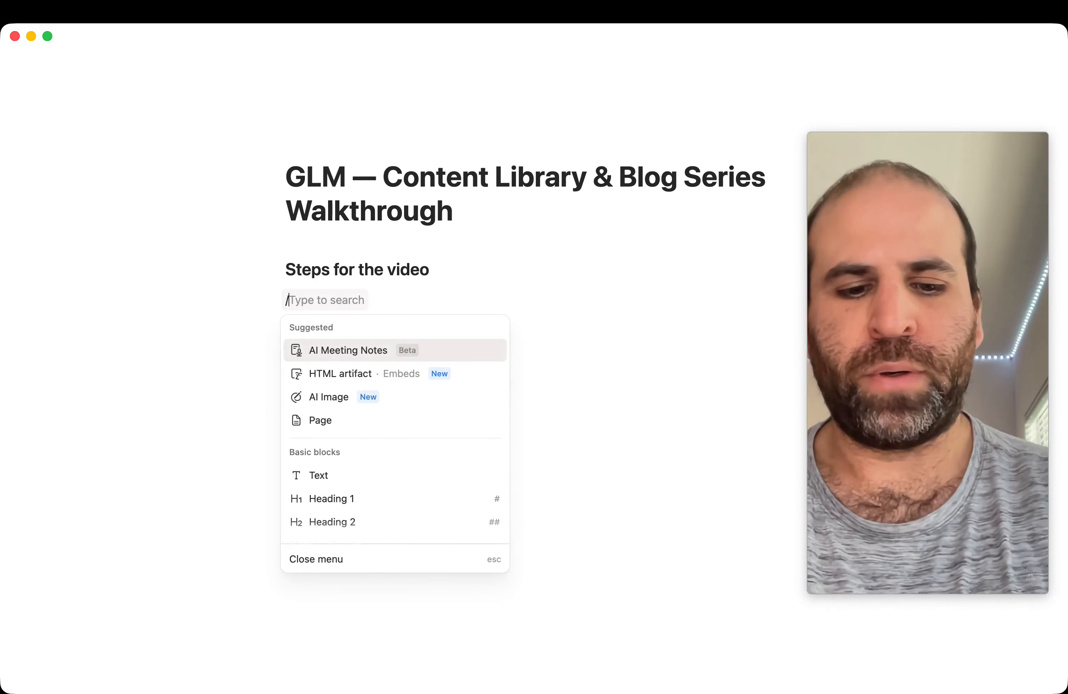
{"action": "type", "text": "bulle"}
{"action": "key", "text": "Return"}
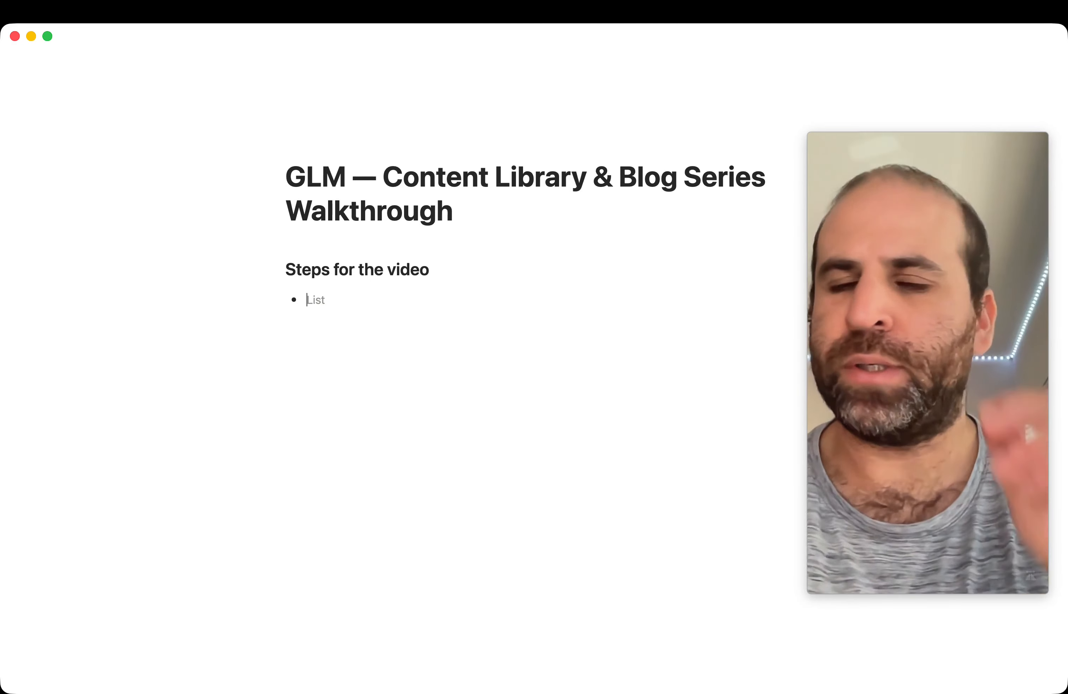
{"action": "type", "text": "Content library"}
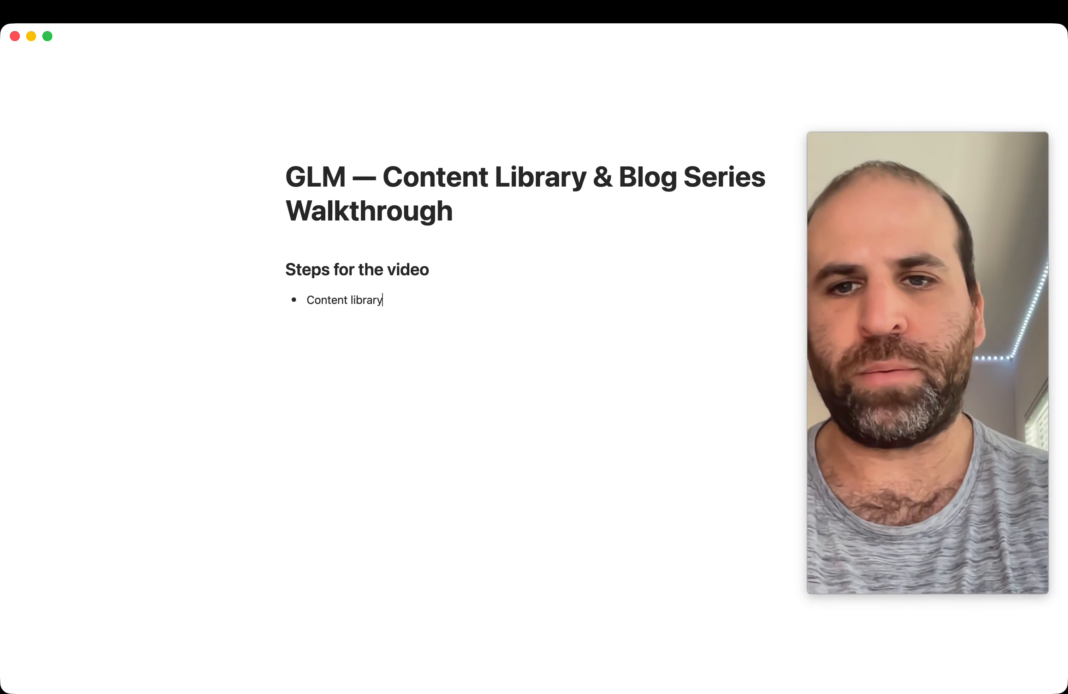
{"action": "key", "text": "Return"}
{"action": "type", "text": "Blog template"}
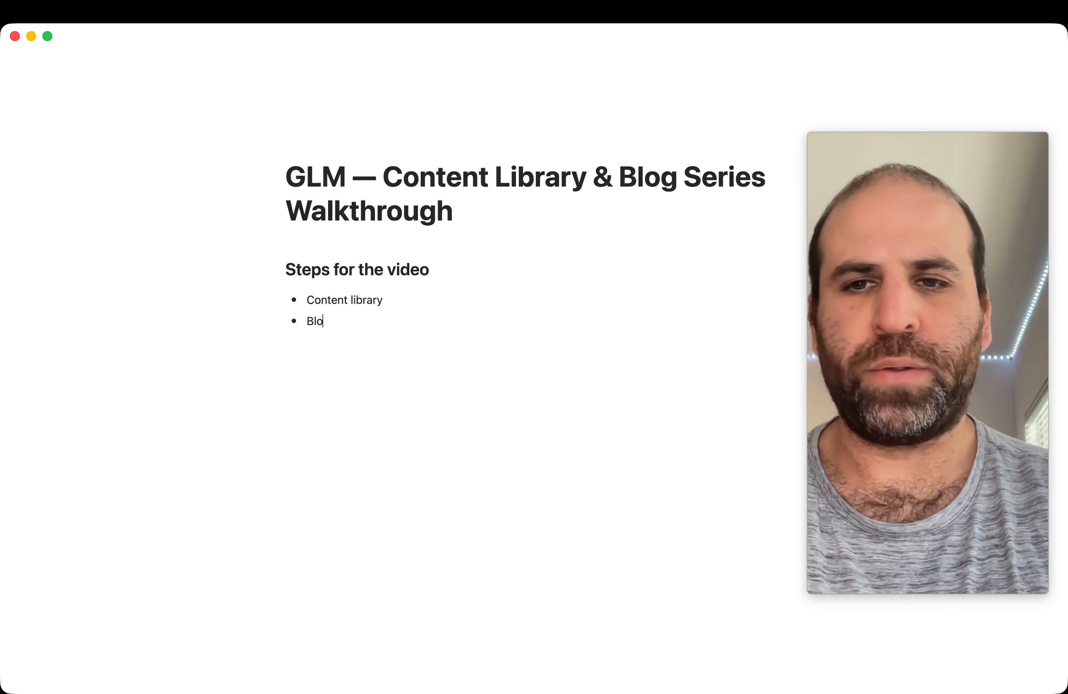
{"action": "key", "text": "Return"}
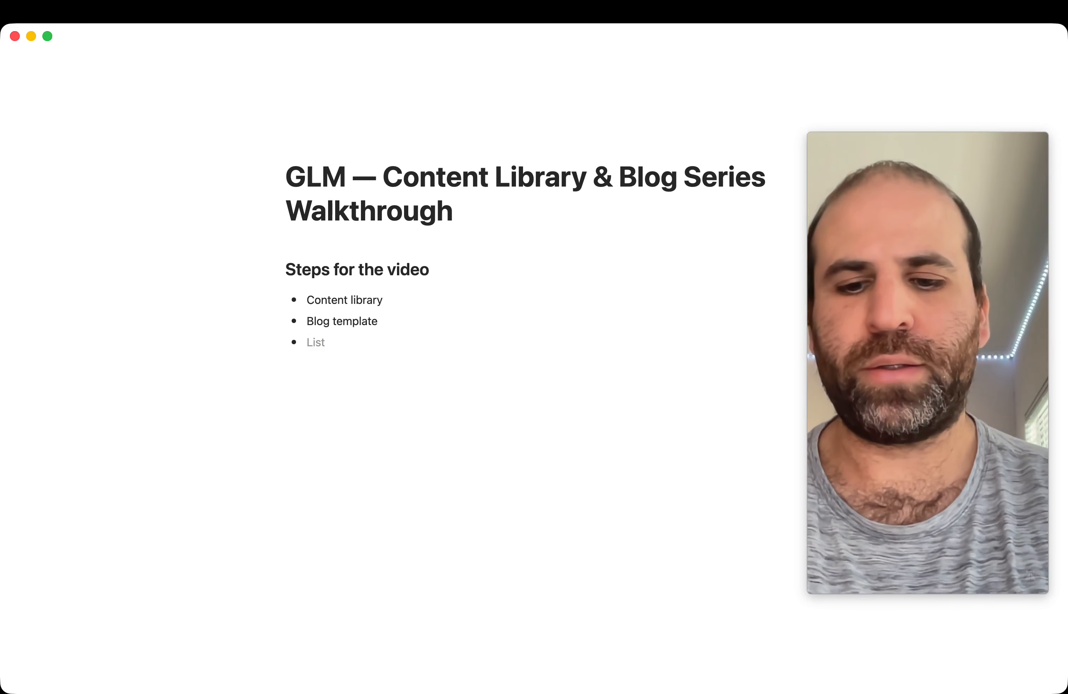
{"action": "type", "text": "Blog series"}
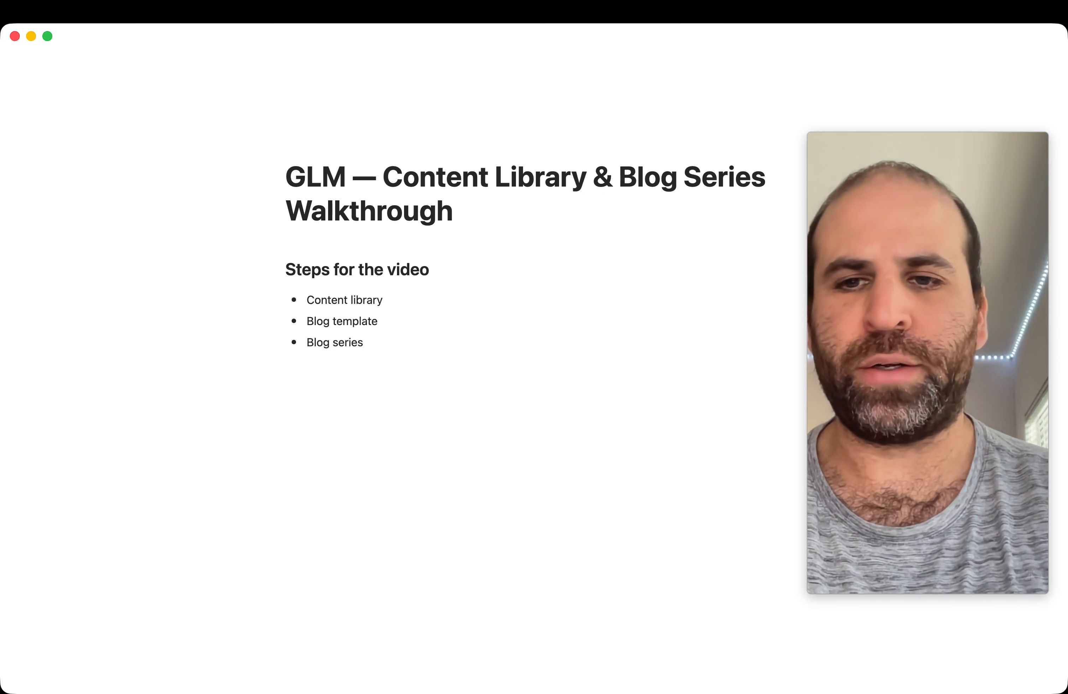
{"action": "key", "text": "Return"}
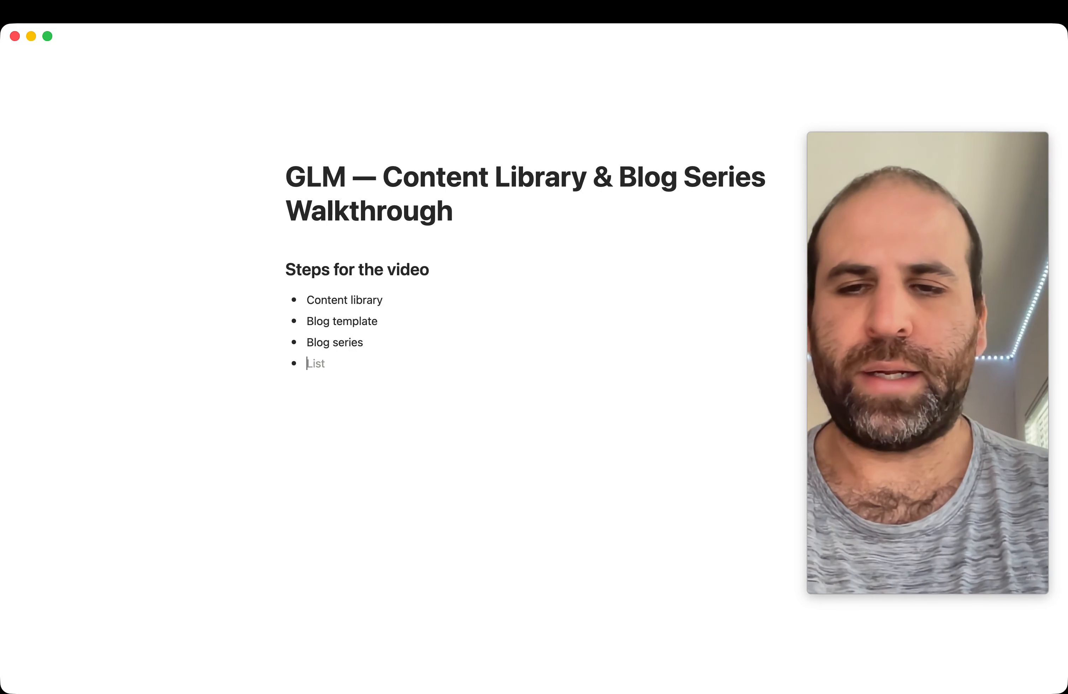
{"action": "type", "text": "Ed"}
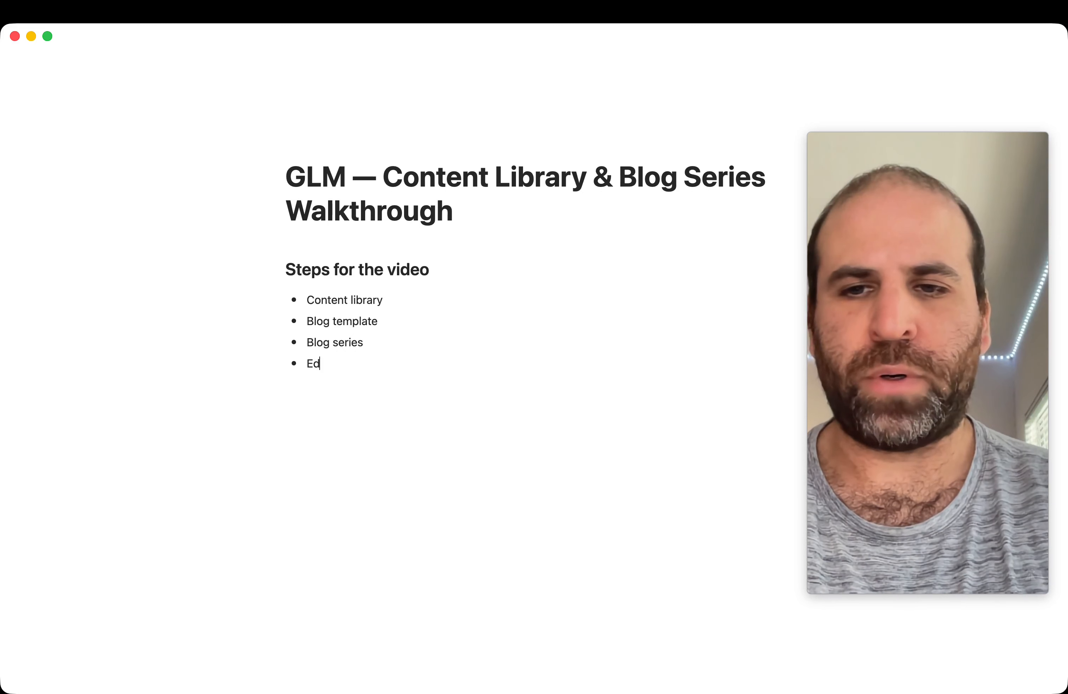
{"action": "type", "text": "iting"}
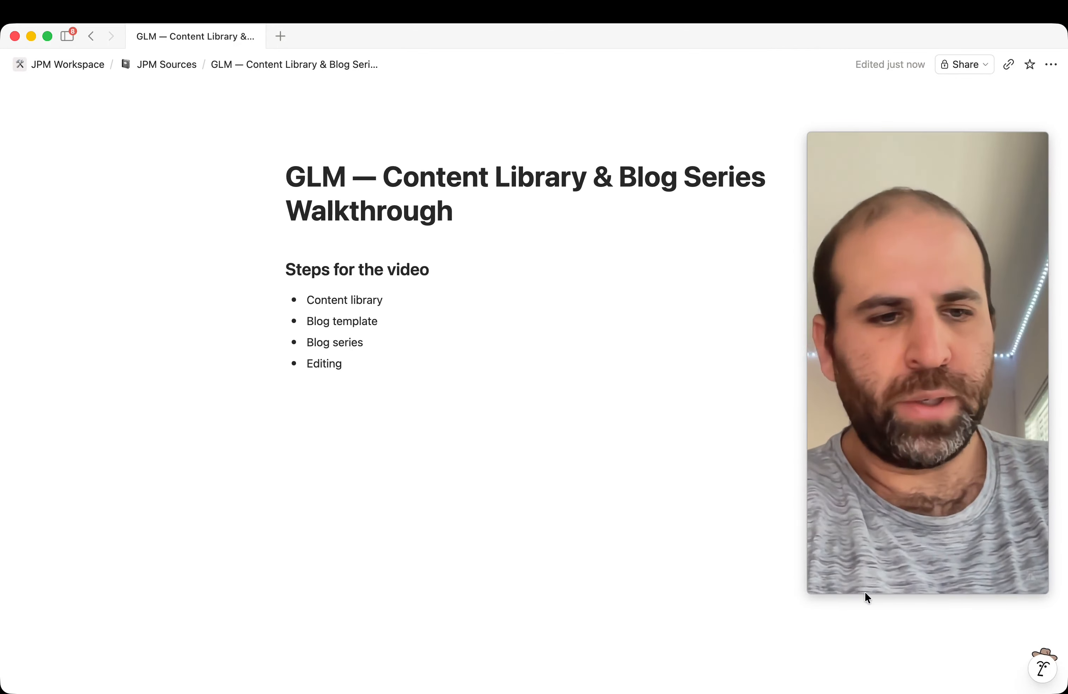
Step: Set the AI chat's model to GLM 5.2 and close the chat
{"action": "left_click", "coordinate": [1039, 680]}
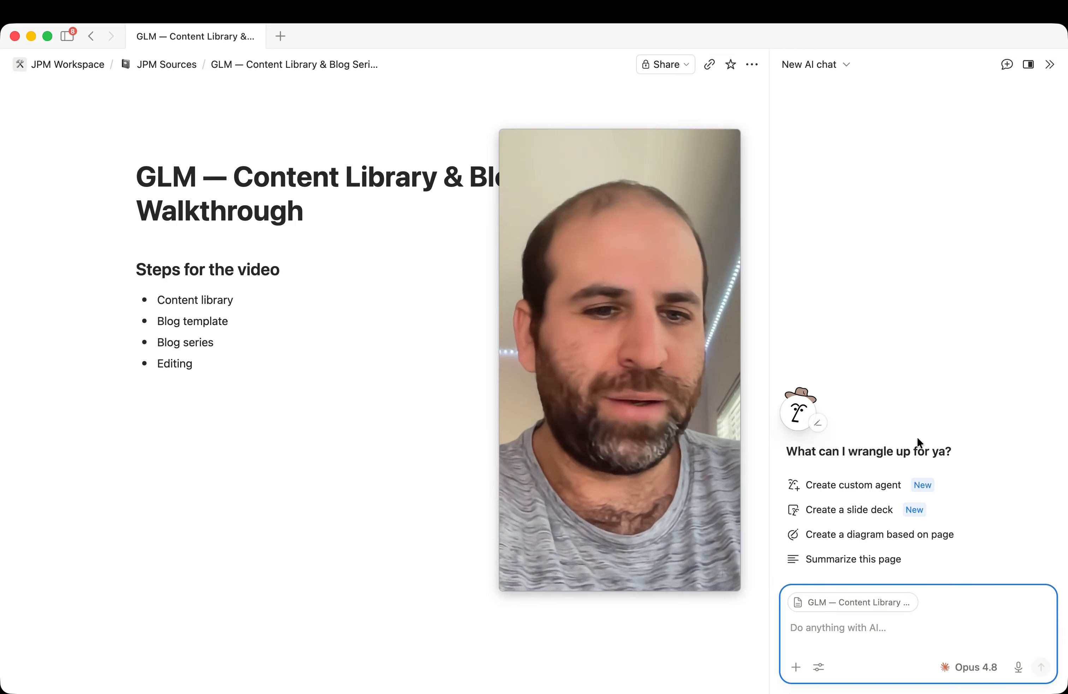
{"action": "left_click", "coordinate": [969, 667]}
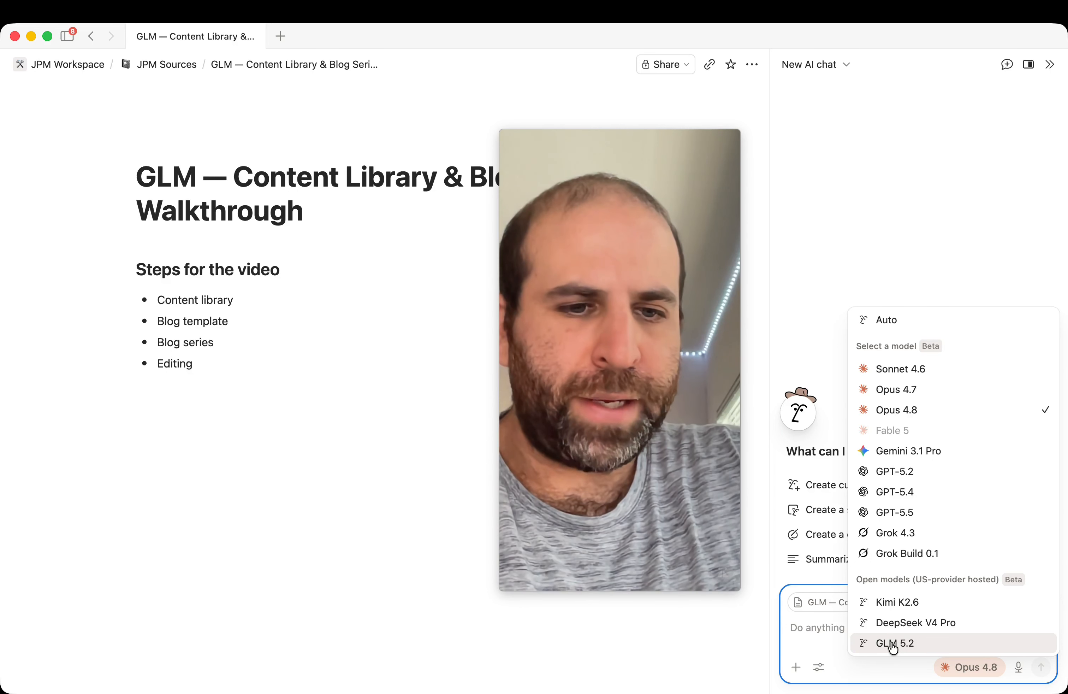
{"action": "left_click", "coordinate": [893, 645]}
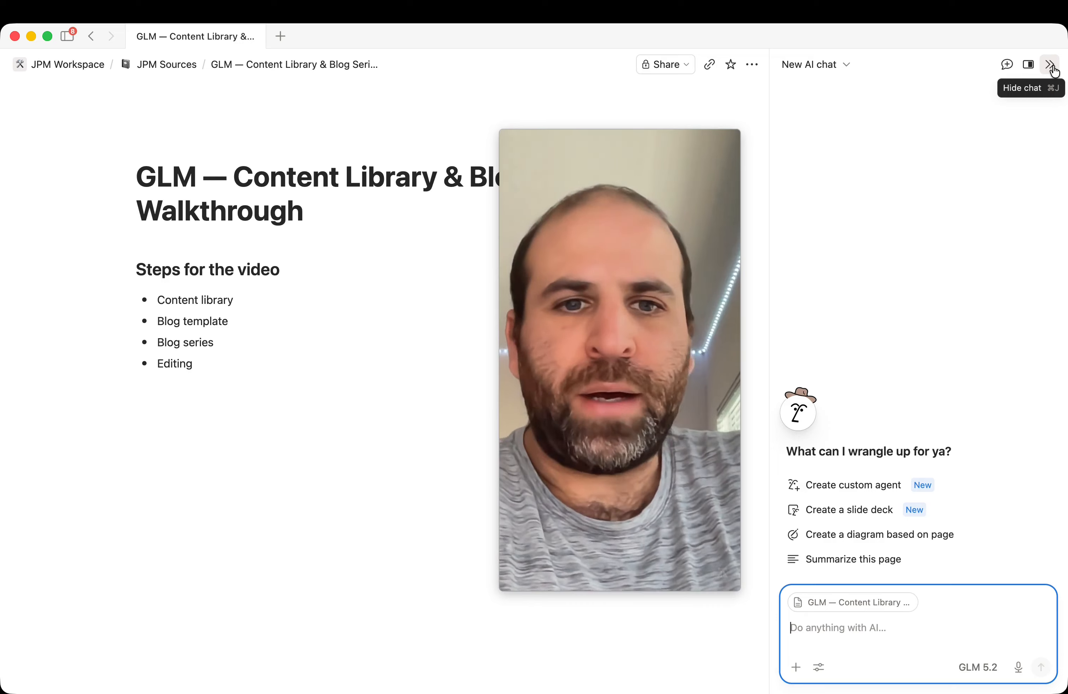
{"action": "left_click", "coordinate": [1052, 65]}
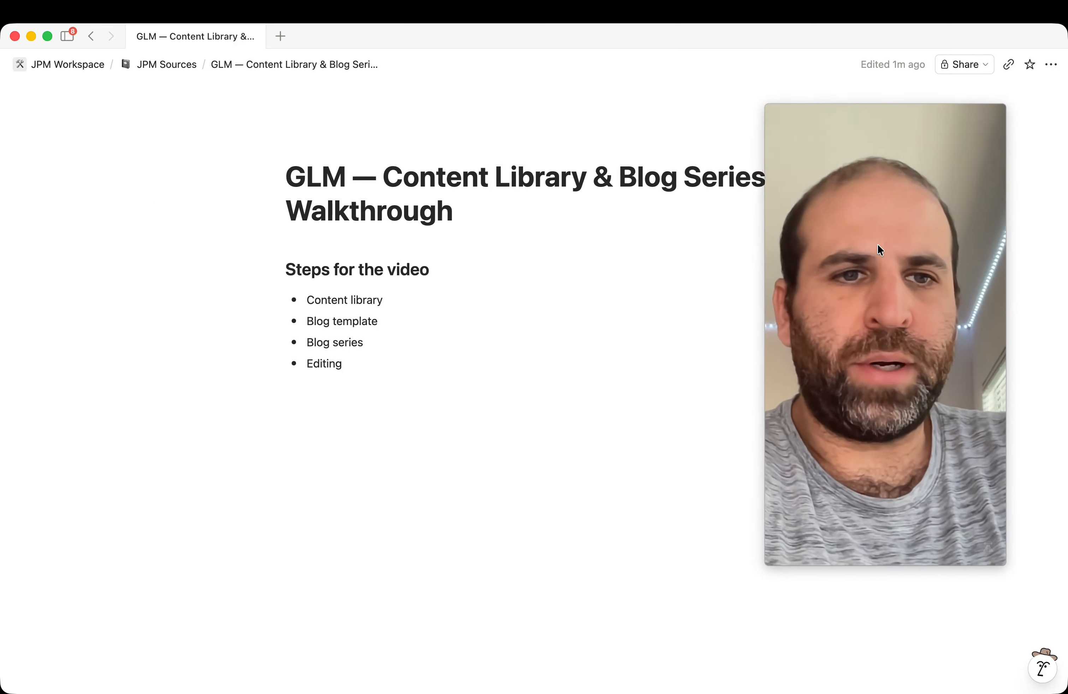
{"action": "left_click_drag", "start_coordinate": [880, 251], "coordinate": [918, 272]}
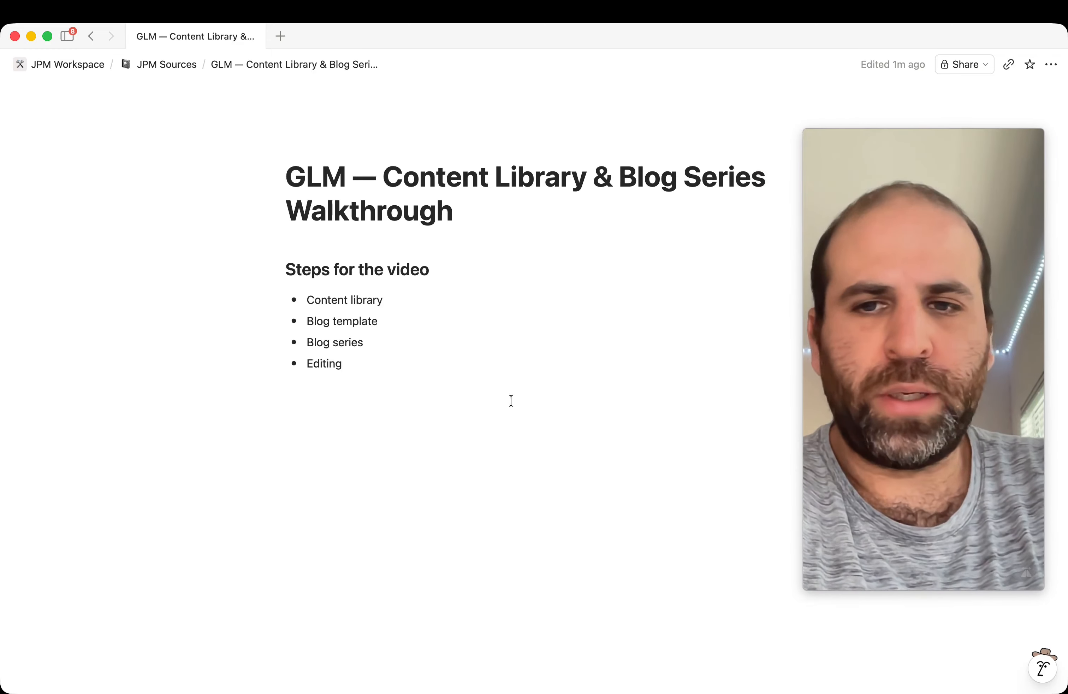
Step: Insert a full-page database below the bulleted list and title it 'Content Library'
{"action": "left_click", "coordinate": [448, 415]}
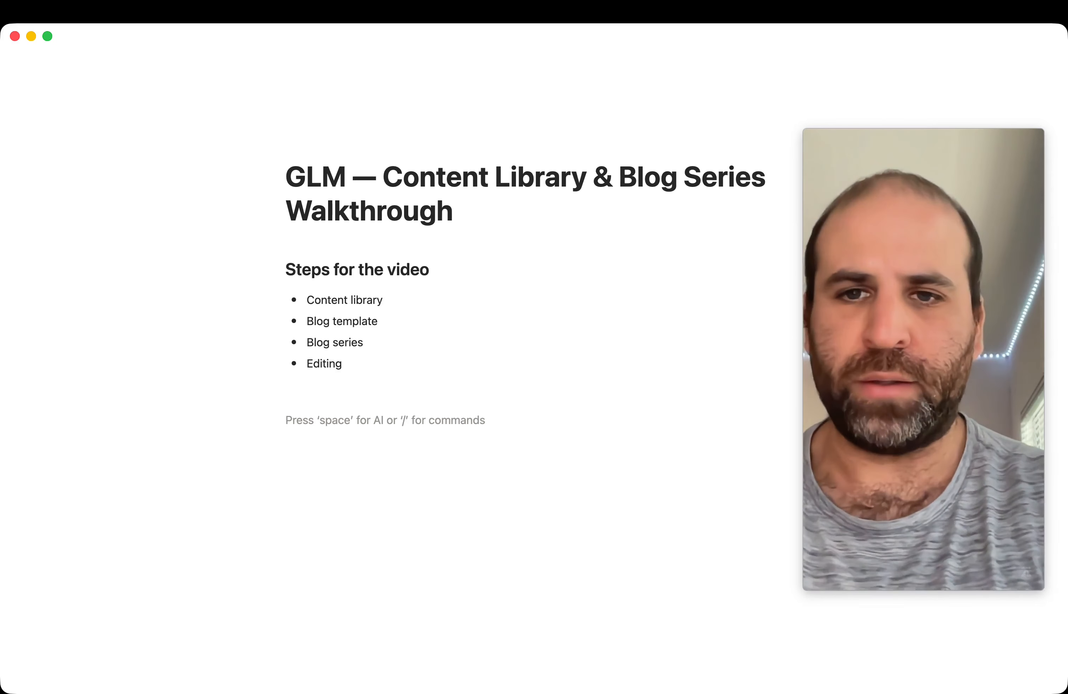
{"action": "type", "text": "/"}
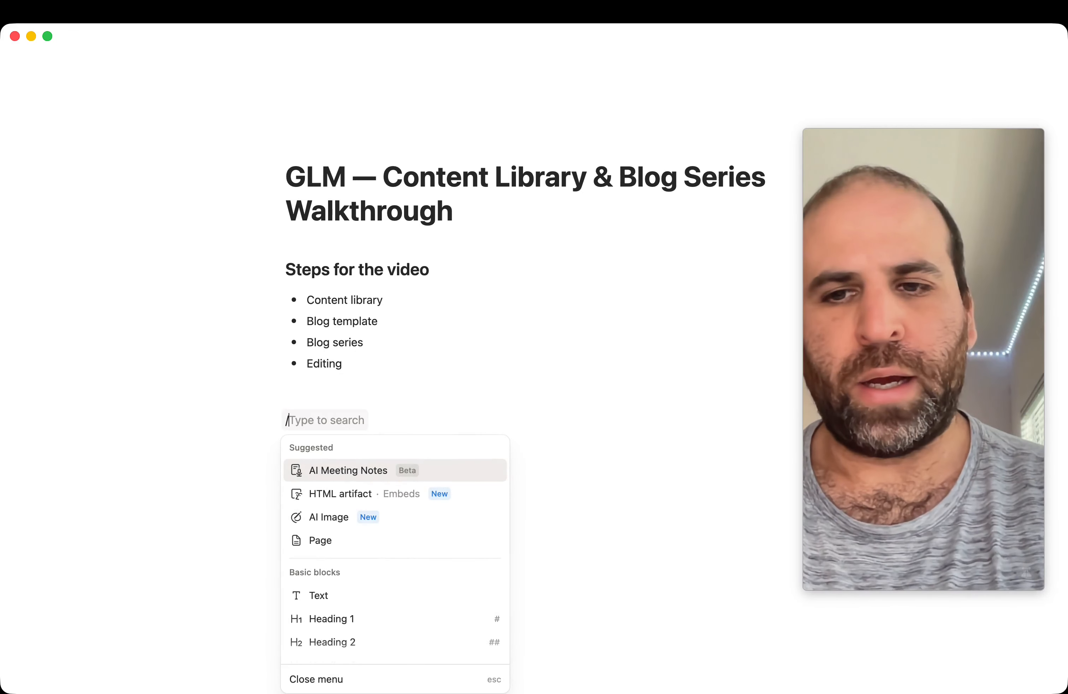
{"action": "type", "text": "data"}
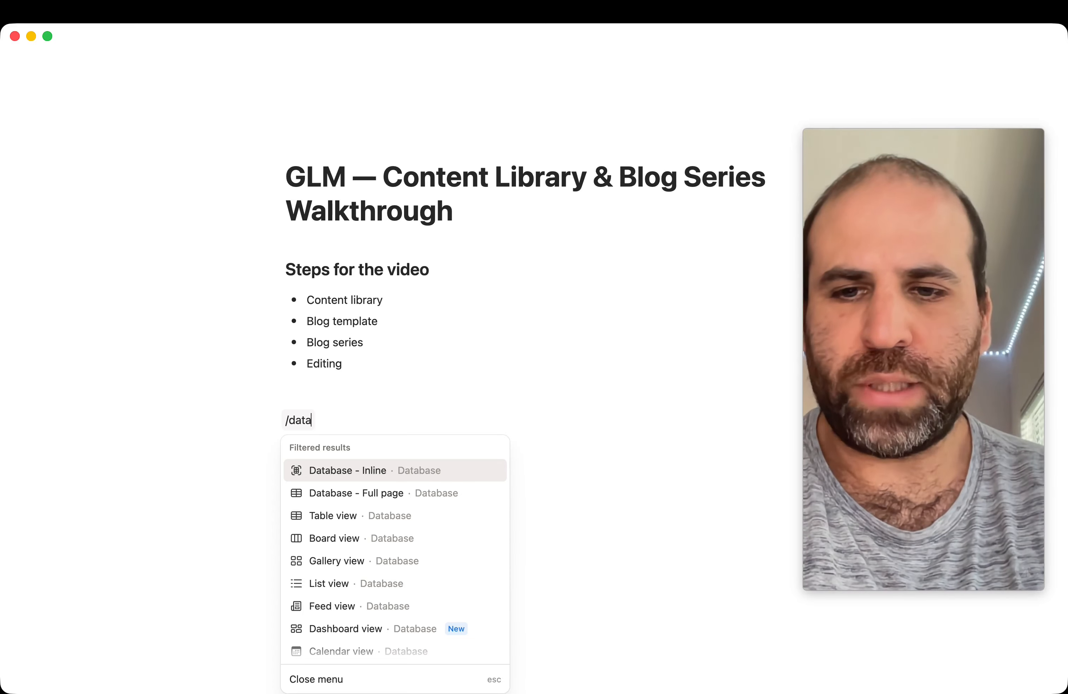
{"action": "key", "text": "Down"}
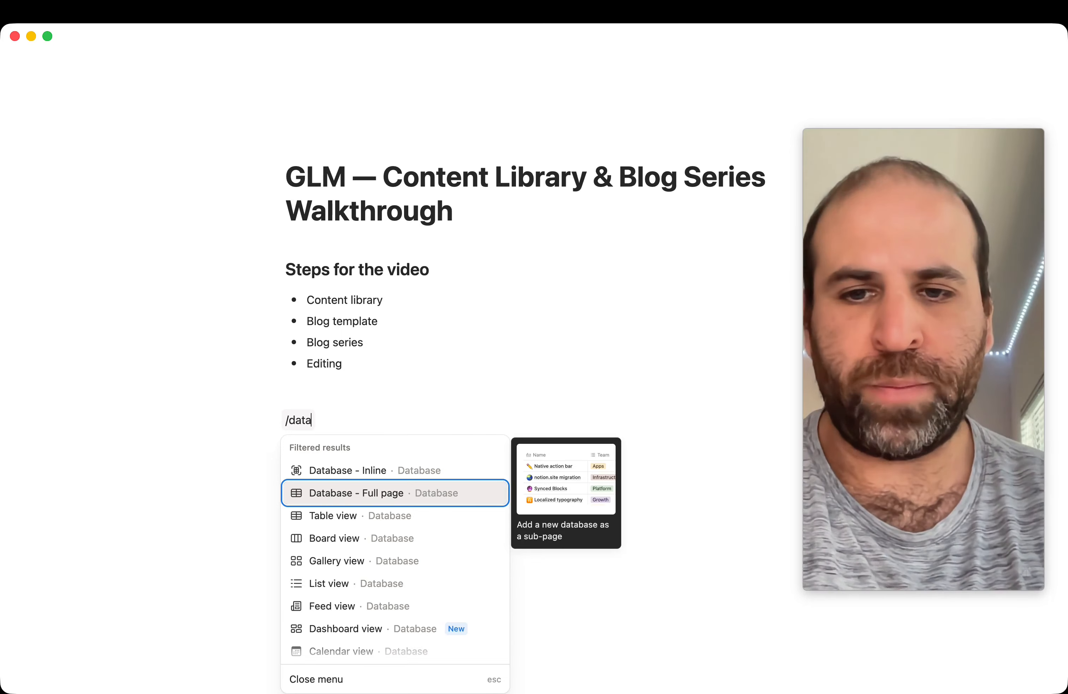
{"action": "key", "text": "Return"}
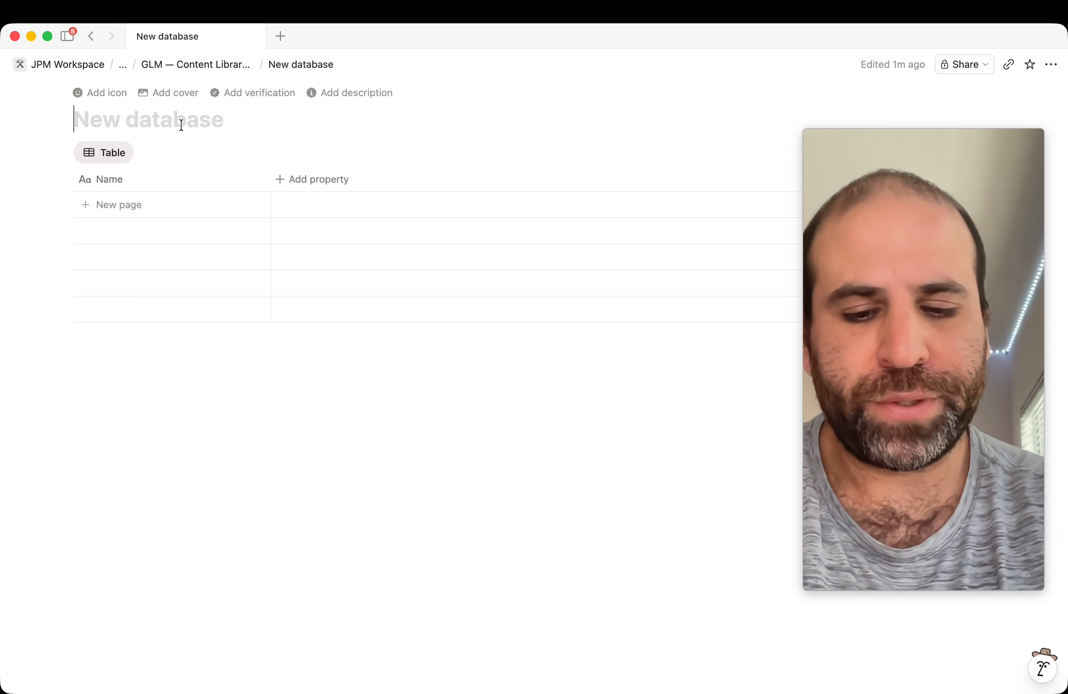
{"action": "type", "text": "Contet"}
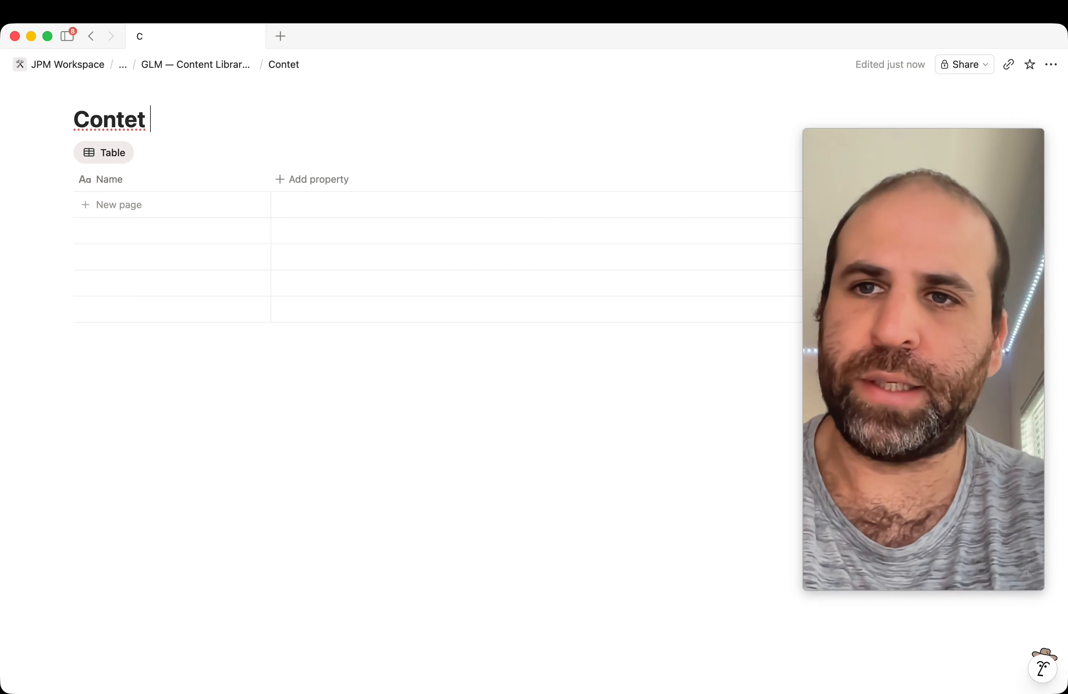
{"action": "key", "text": "BackSpace"}
{"action": "type", "text": "nt Library"}
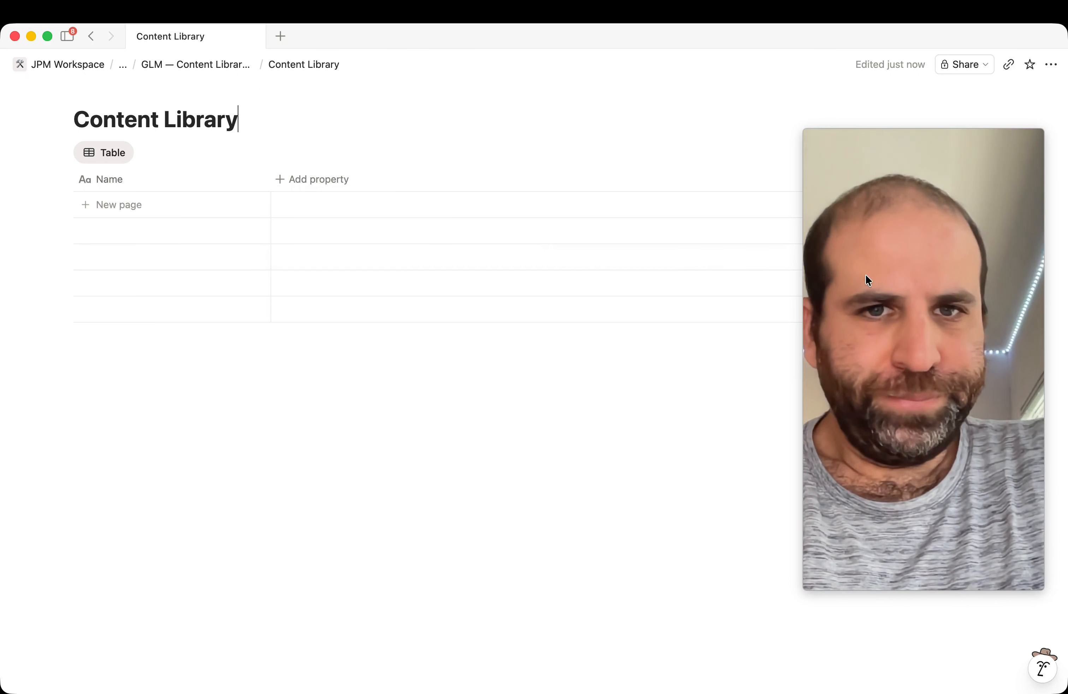
{"action": "left_click_drag", "start_coordinate": [856, 275], "coordinate": [611, 279]}
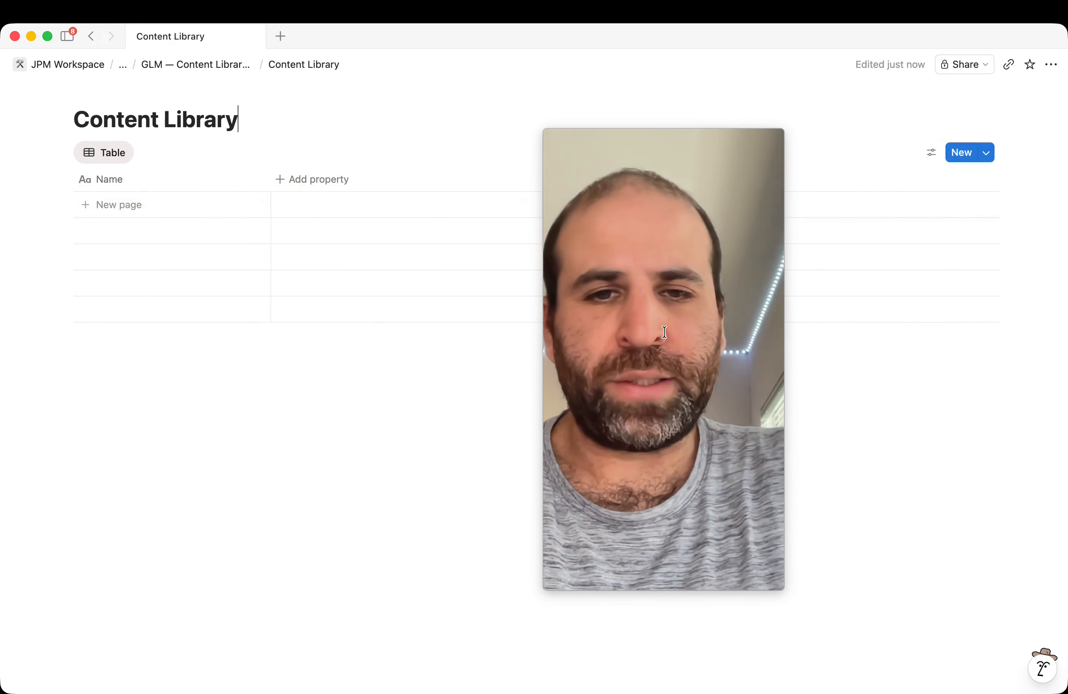
Step: Open the AI chat and start a prompt with the lines '# We are going to building a content library' and '# IT will have a number of columns'
{"action": "left_click", "coordinate": [1042, 667]}
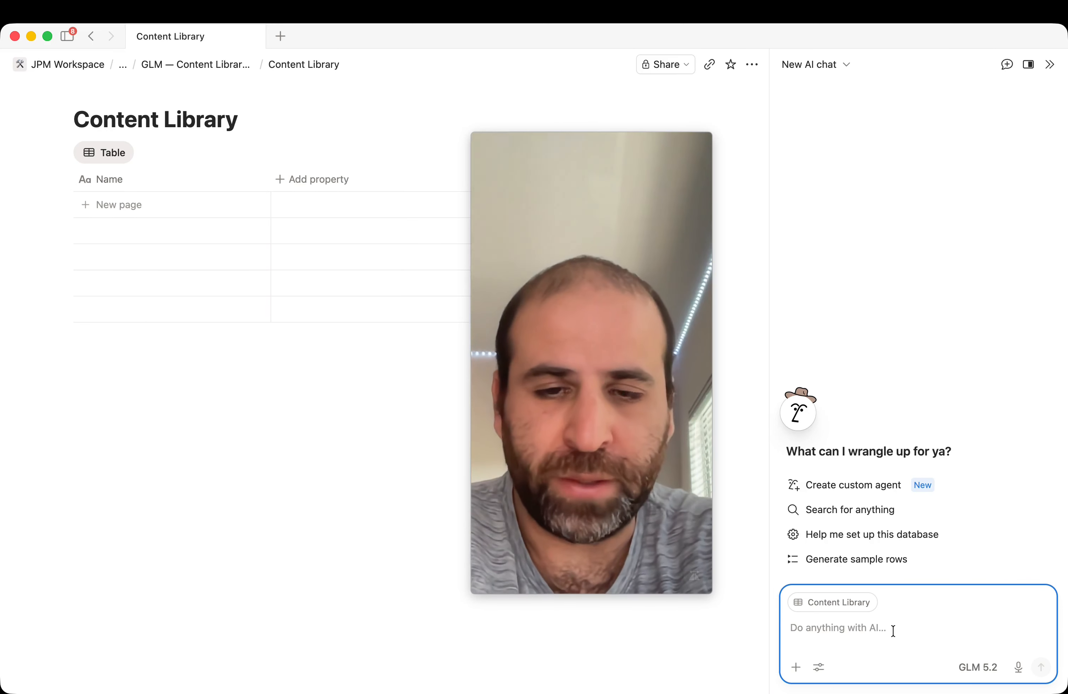
{"action": "type", "text": "#"}
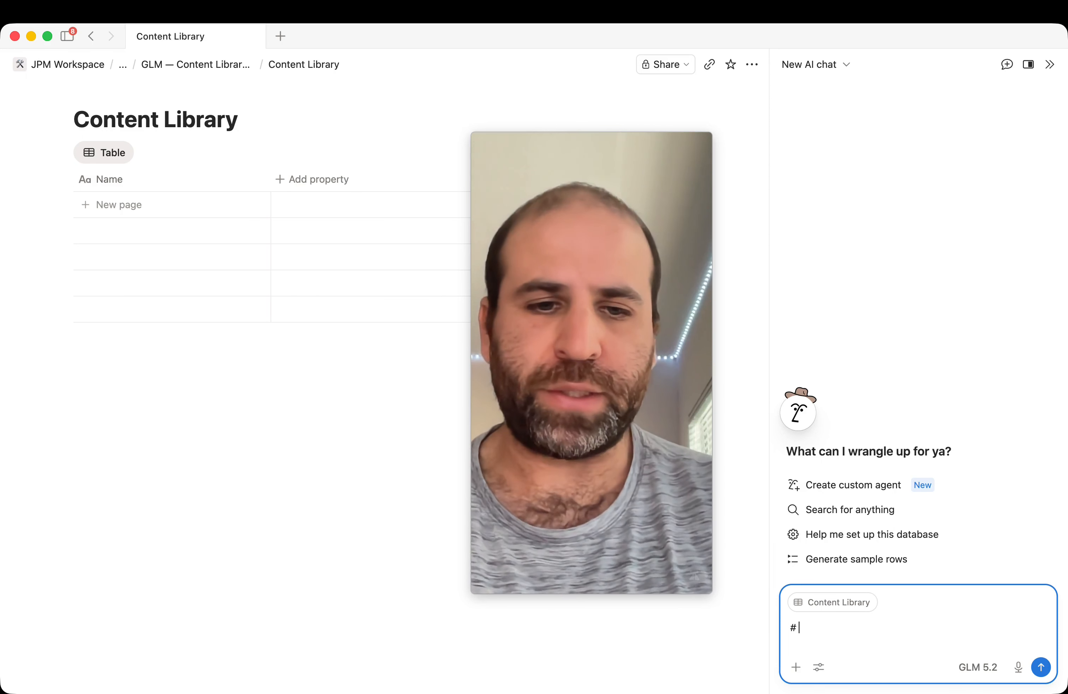
{"action": "type", "text": "We are goi"}
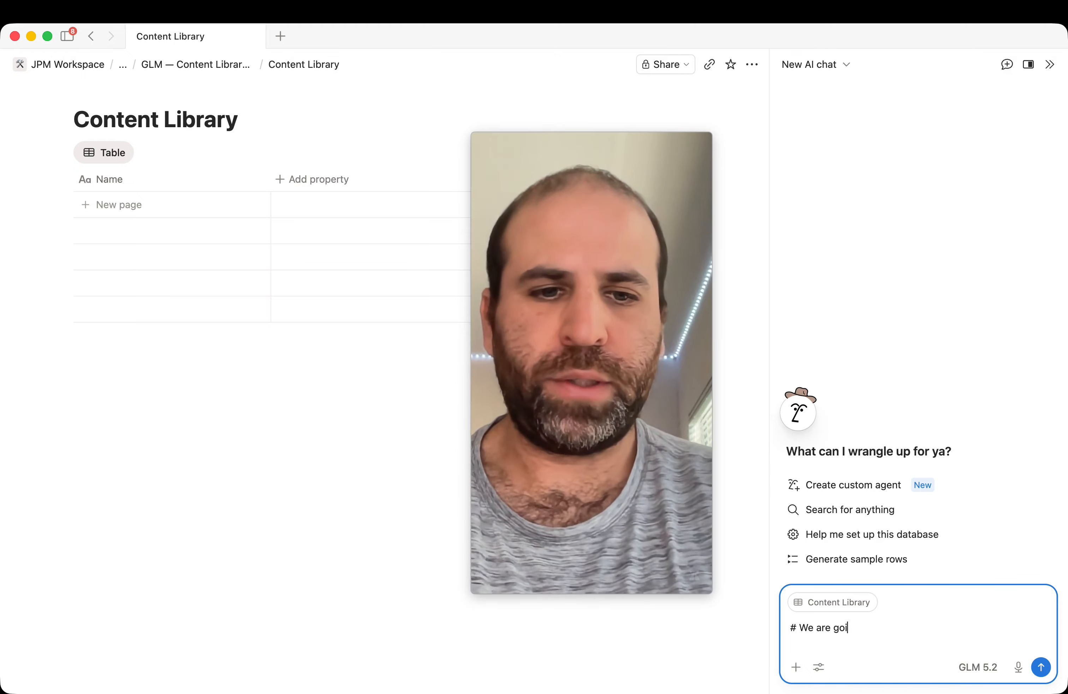
{"action": "type", "text": "ng to building a content library"}
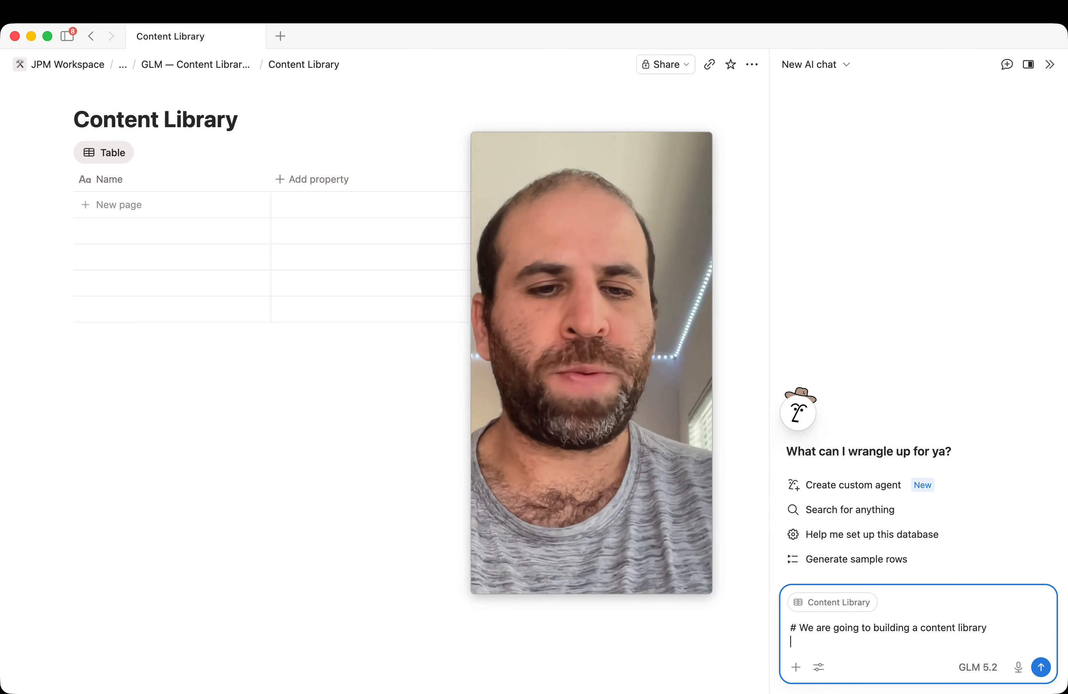
{"action": "key", "text": "Return"}
{"action": "type", "text": "# IT will "}
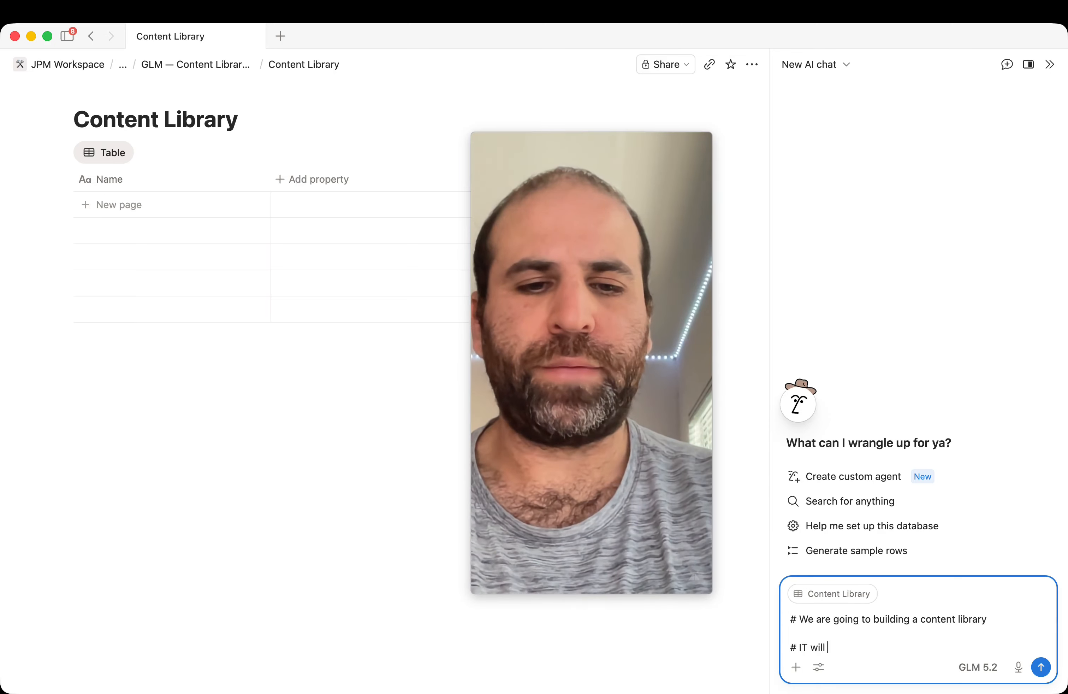
{"action": "type", "text": "have a number of "}
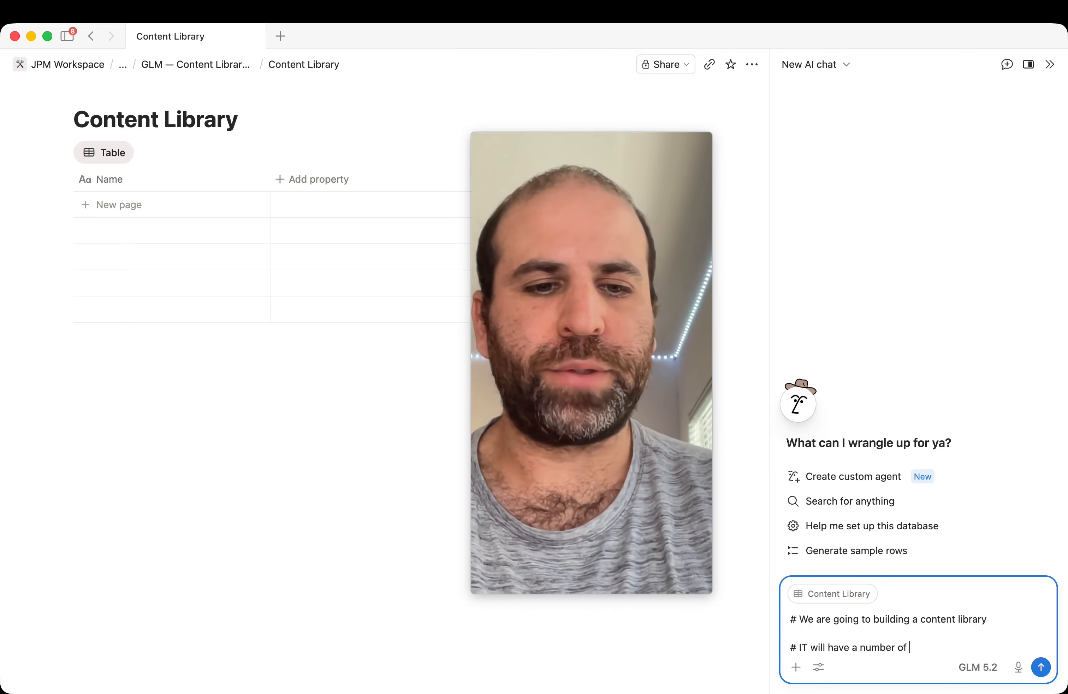
{"action": "type", "text": "columns"}
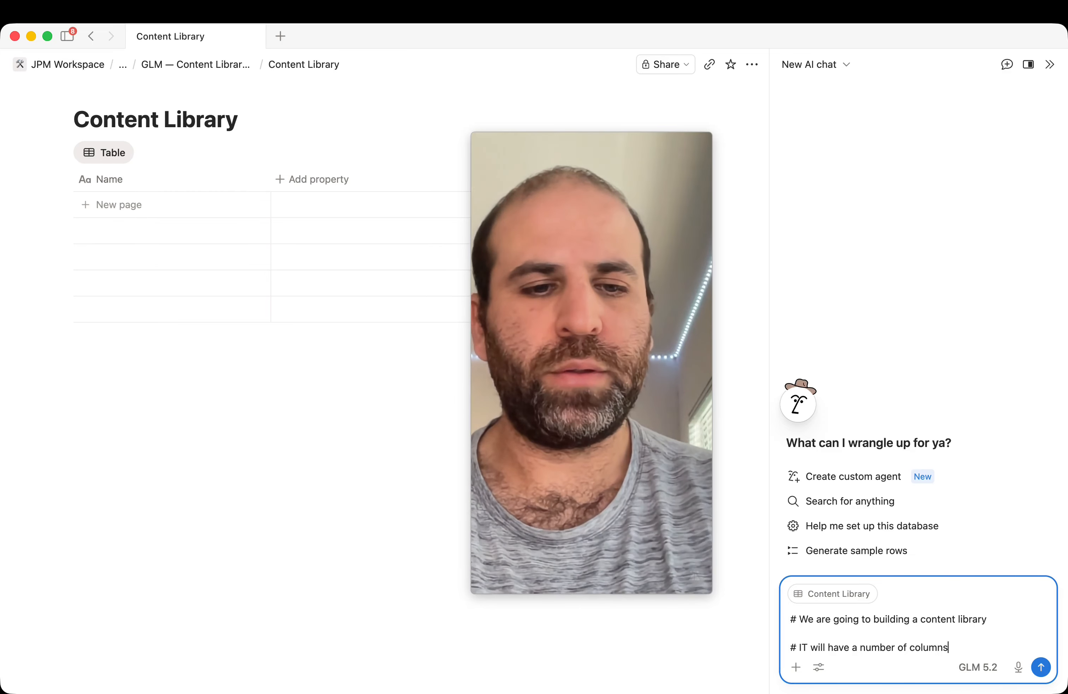
Step: Add a '# Types of columns' section to the prompt, listing Publish Date, Name of blog and BLog Topic on separate lines
{"action": "key", "text": "Return"}
{"action": "type", "text": "# Type"}
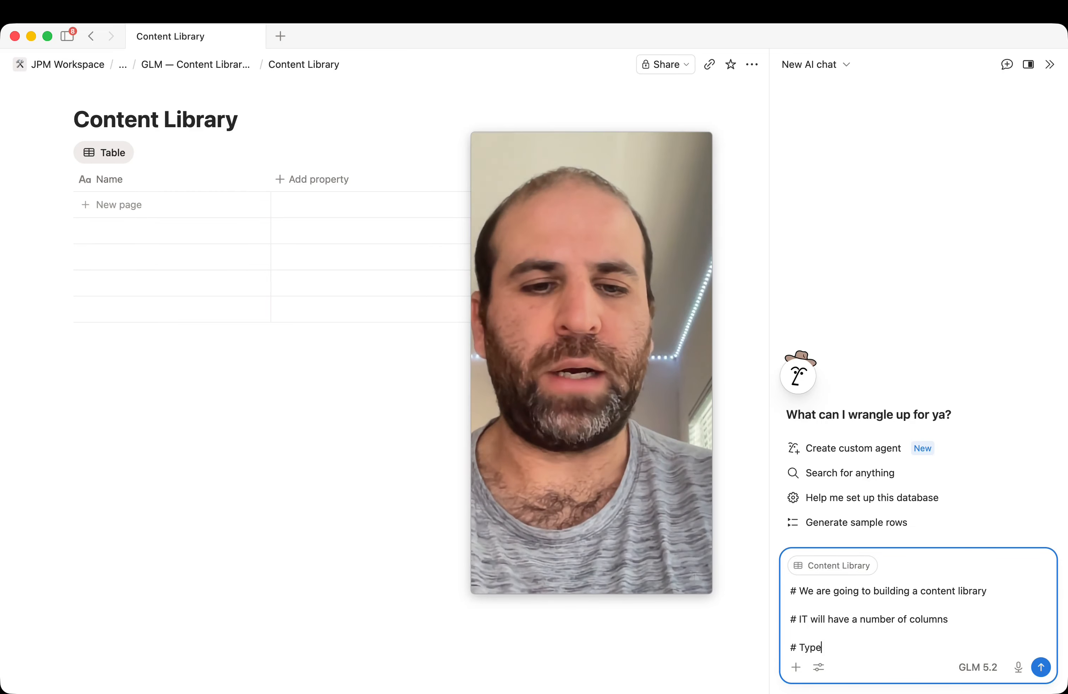
{"action": "type", "text": "s of columns"}
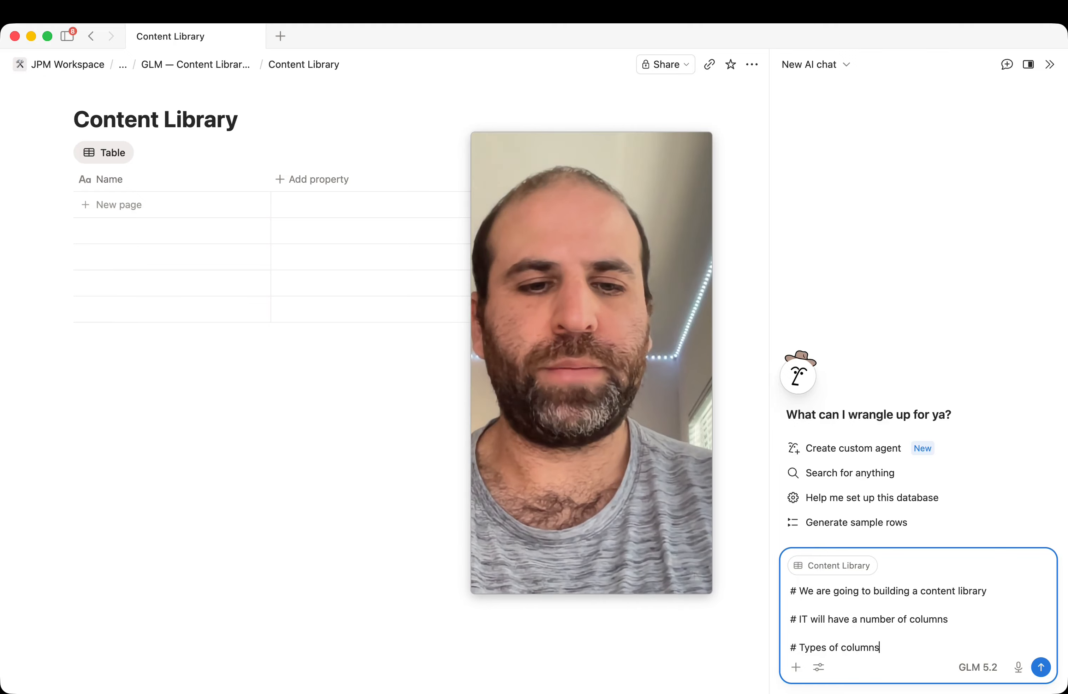
{"action": "key", "text": "Return"}
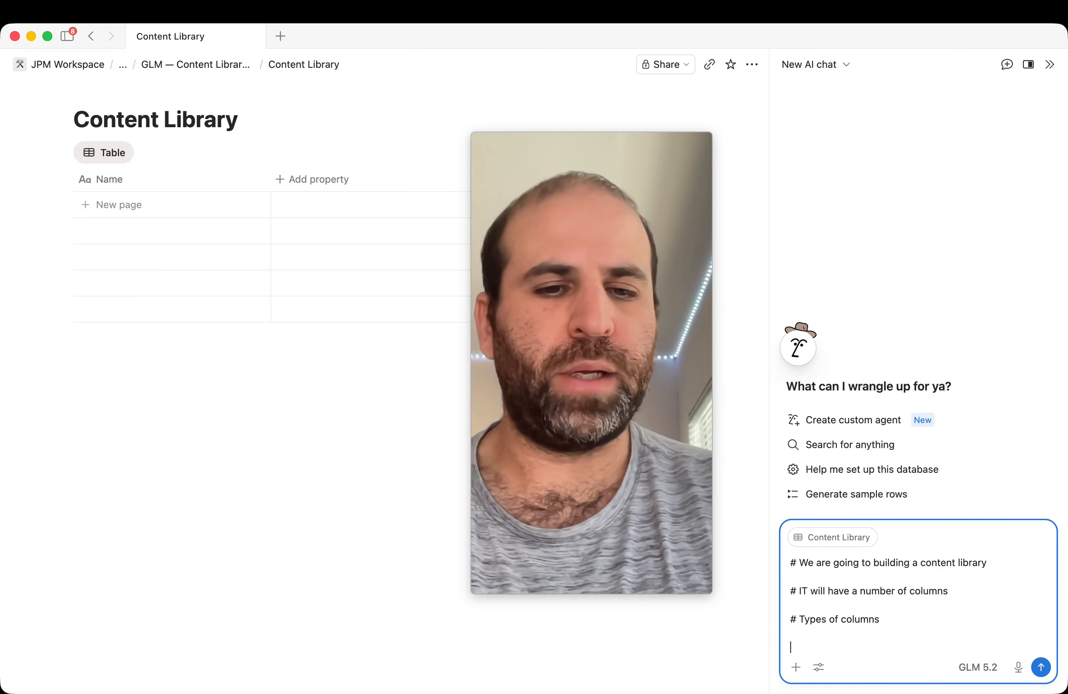
{"action": "key", "text": "BackSpace"}
{"action": "type", "text": "Publish Date"}
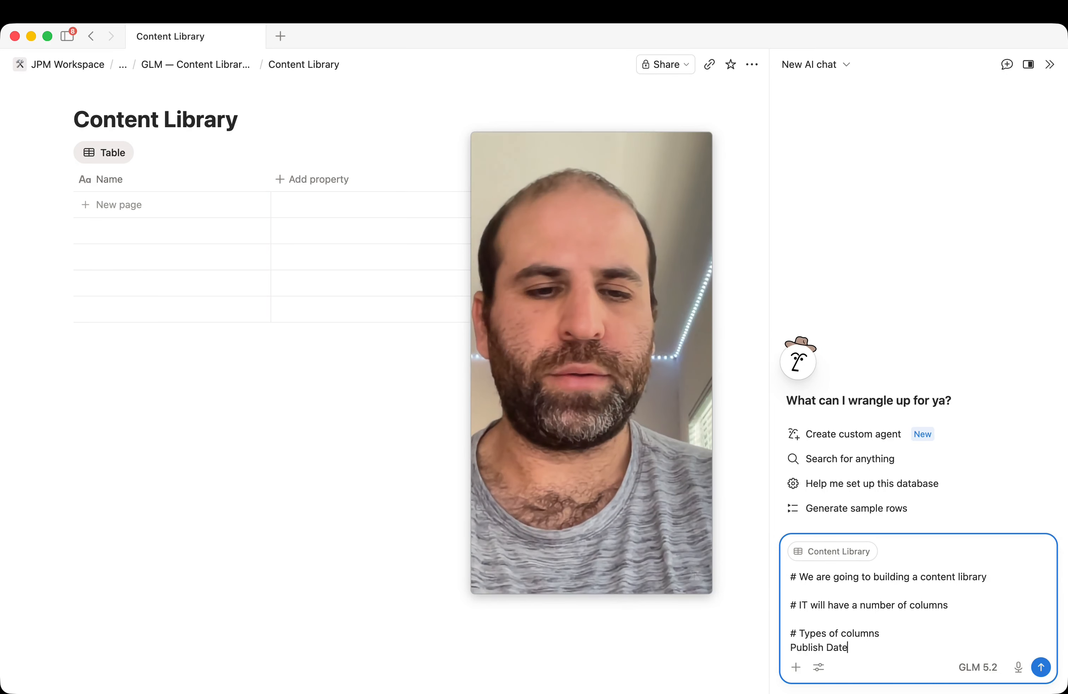
{"action": "key", "text": "Return"}
{"action": "type", "text": "Name of blog"}
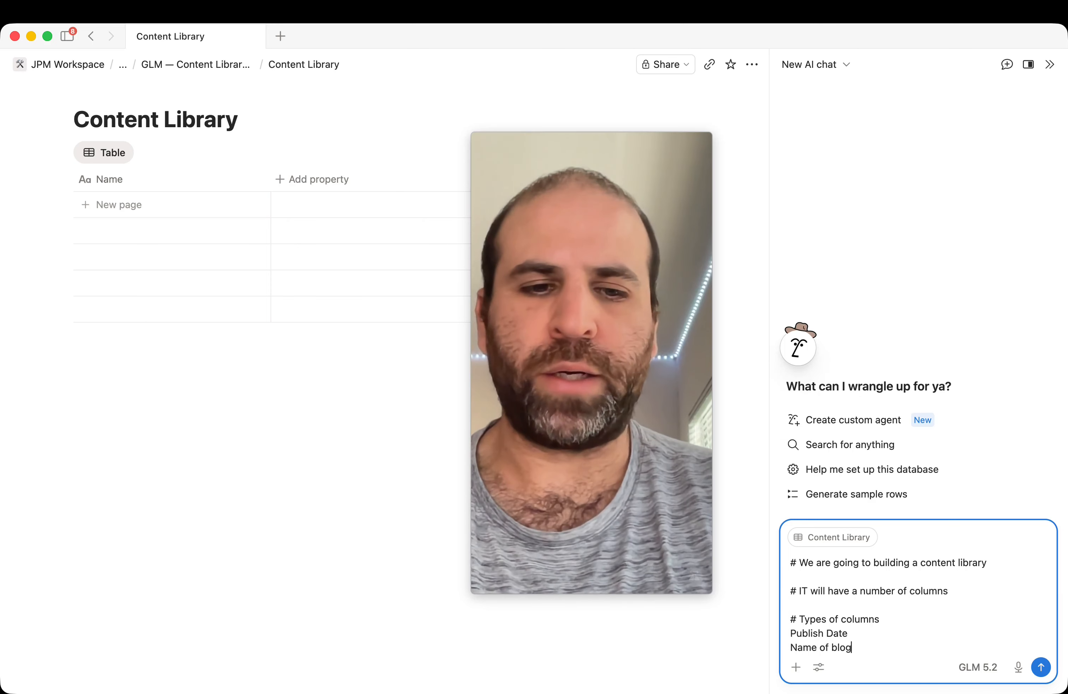
{"action": "key", "text": "Return"}
{"action": "type", "text": "BLog"}
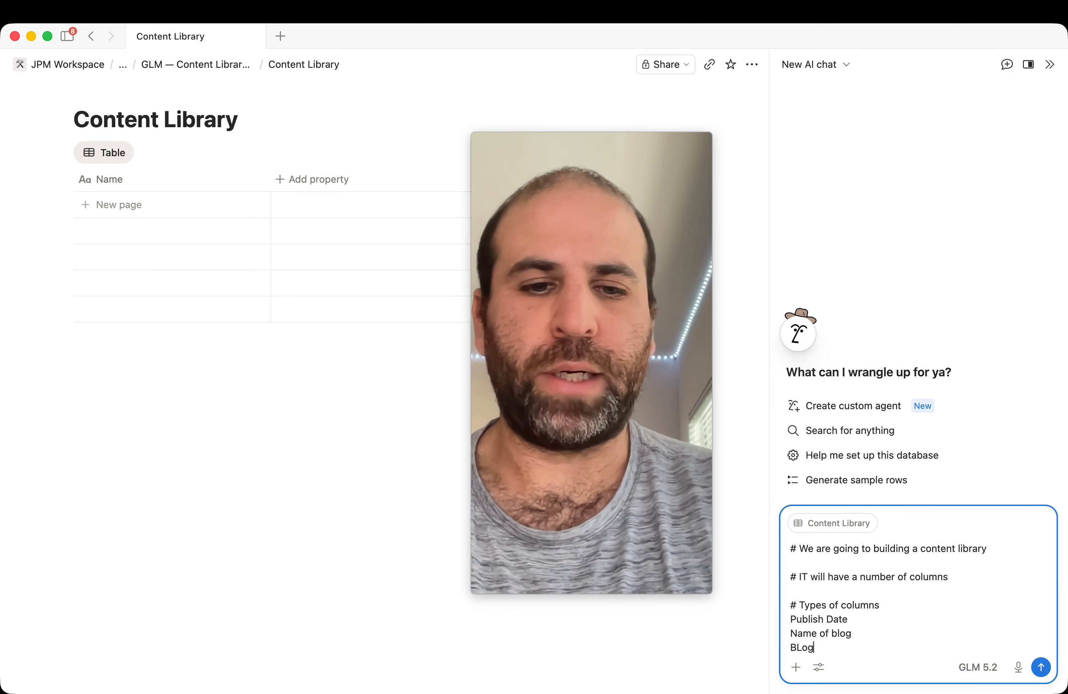
{"action": "type", "text": " Topic"}
{"action": "key", "text": "Return"}
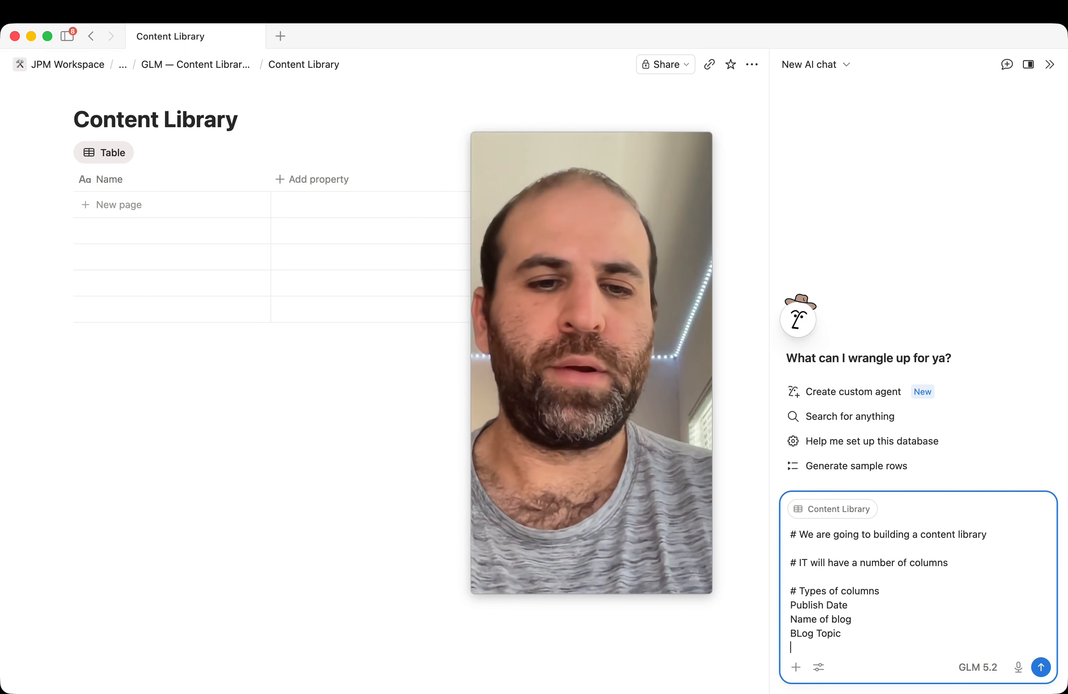
Step: Add the prompt line 'Status - Idea, Drafting, Editing, Published' to the column list
{"action": "type", "text": "Status - "}
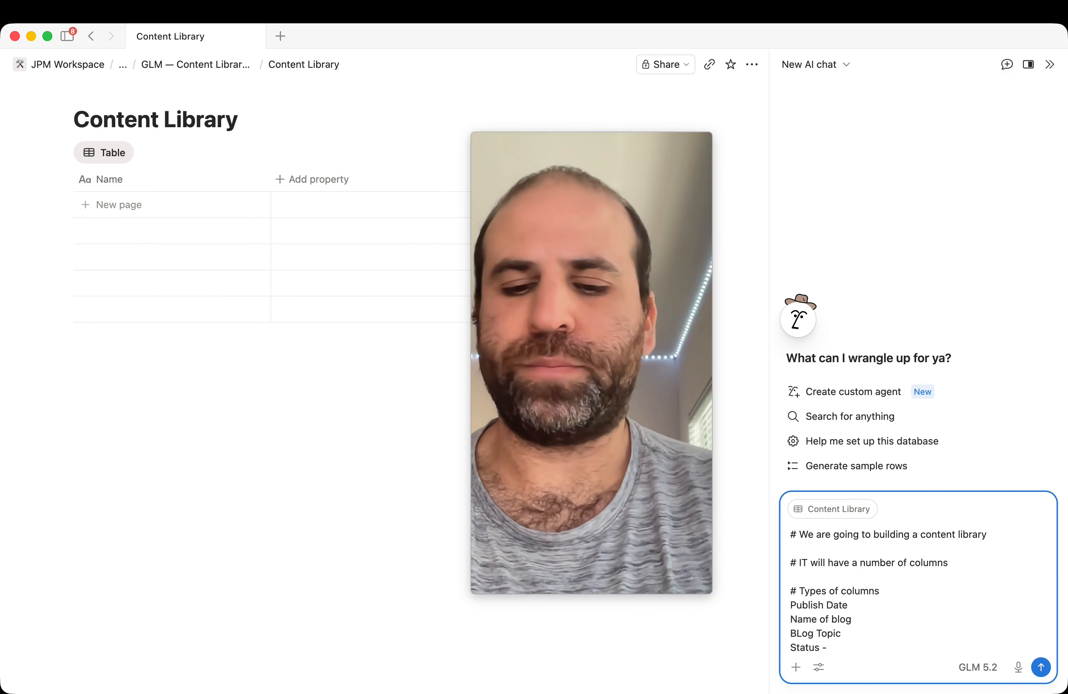
{"action": "type", "text": "Idea, Rev"}
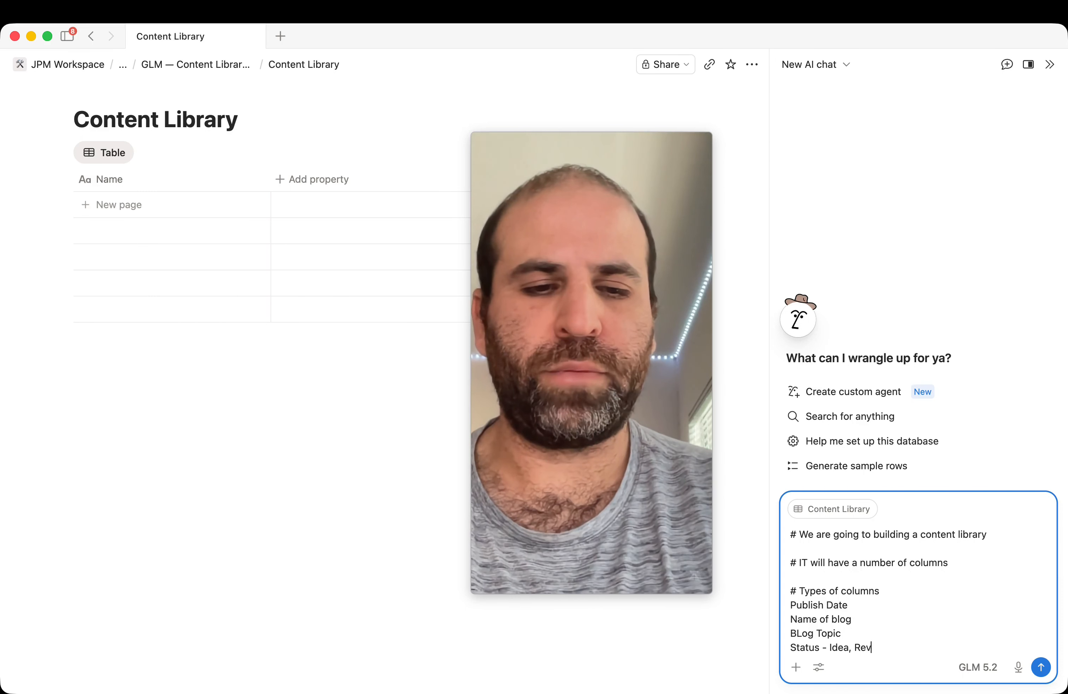
{"action": "type", "text": "iew, Editing"}
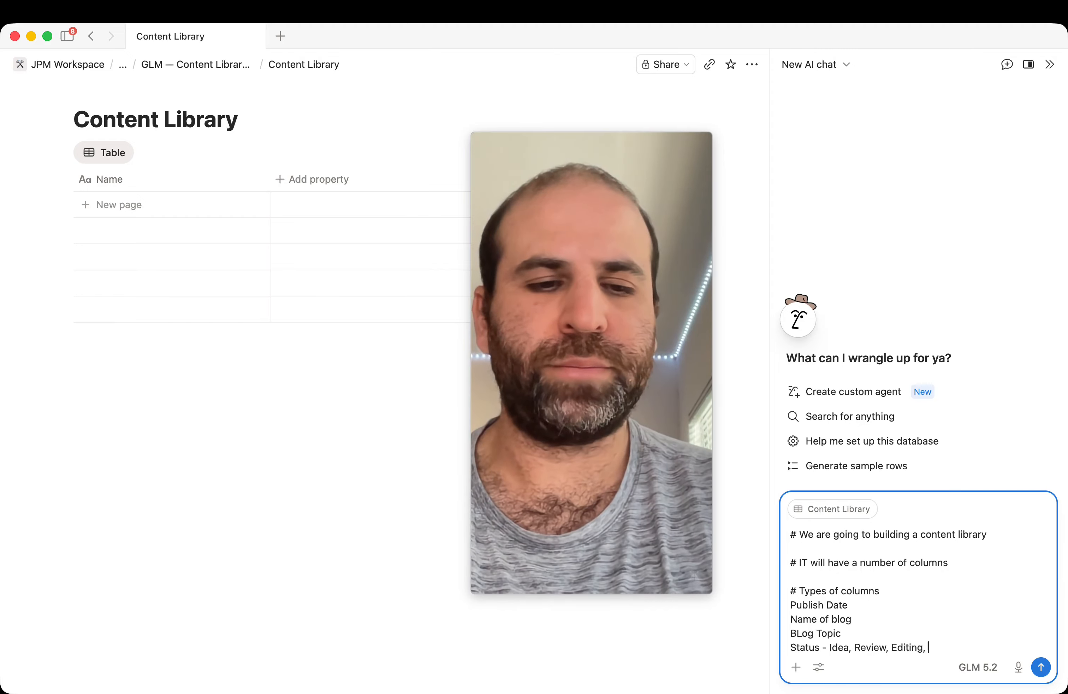
{"action": "type", "text": ", Published"}
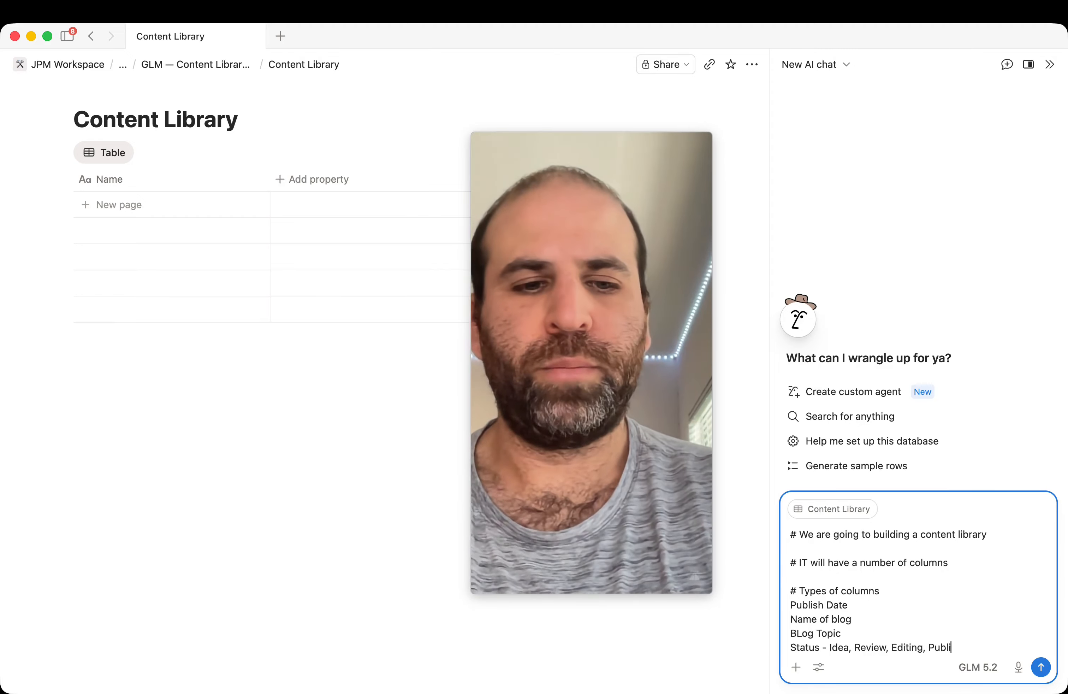
{"action": "double_click", "coordinate": [862, 648]}
{"action": "type", "text": "Drafting"}
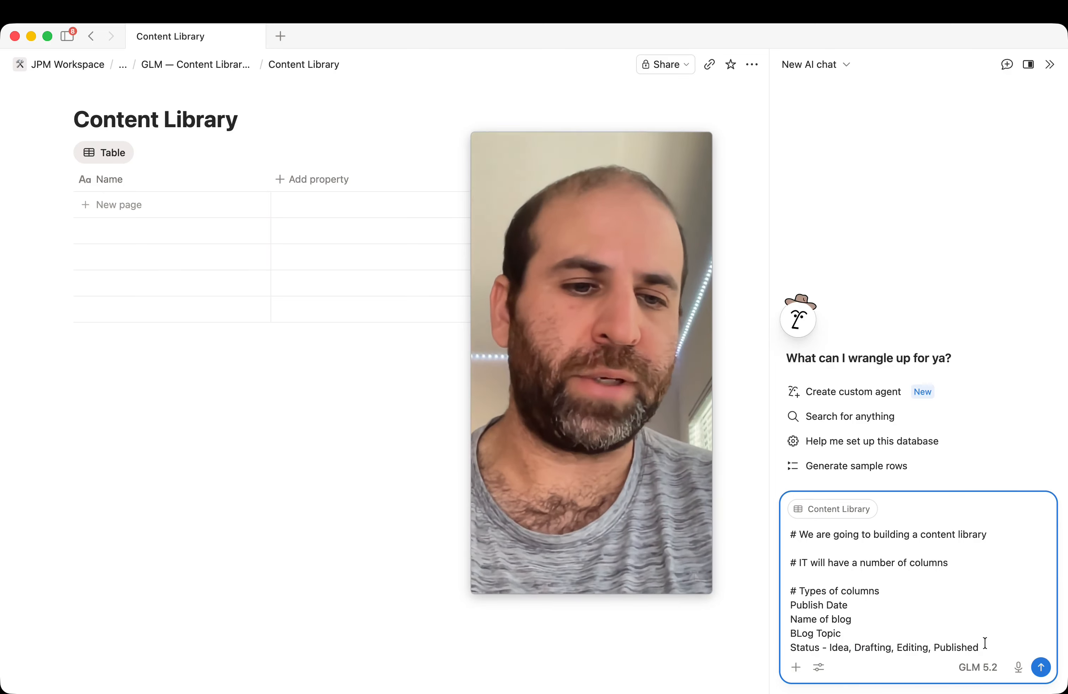
Step: Add the lines 'URL' and 'Checklists for each platform' below the Status line in the prompt
{"action": "key", "text": "shift+Return"}
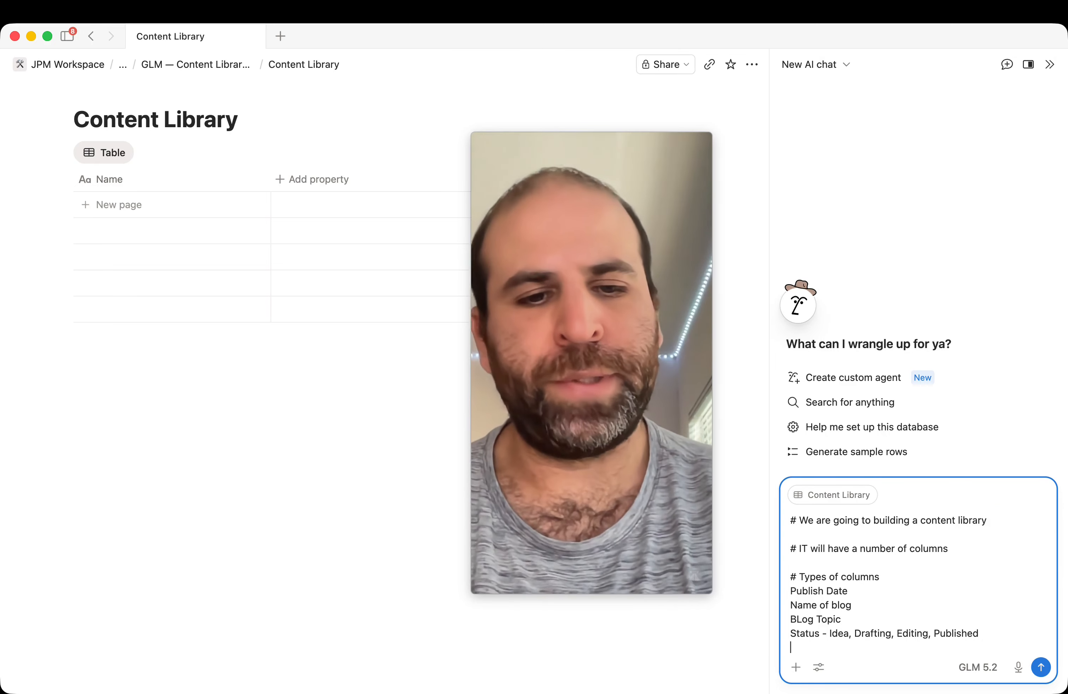
{"action": "type", "text": "URL"}
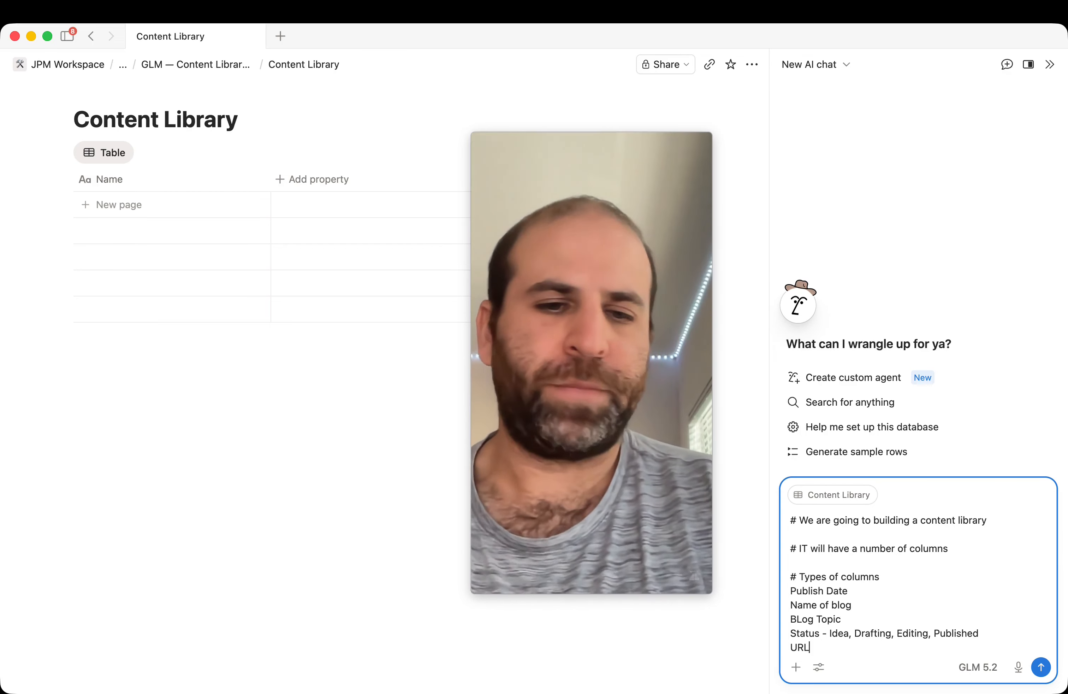
{"action": "key", "text": "shift+Return"}
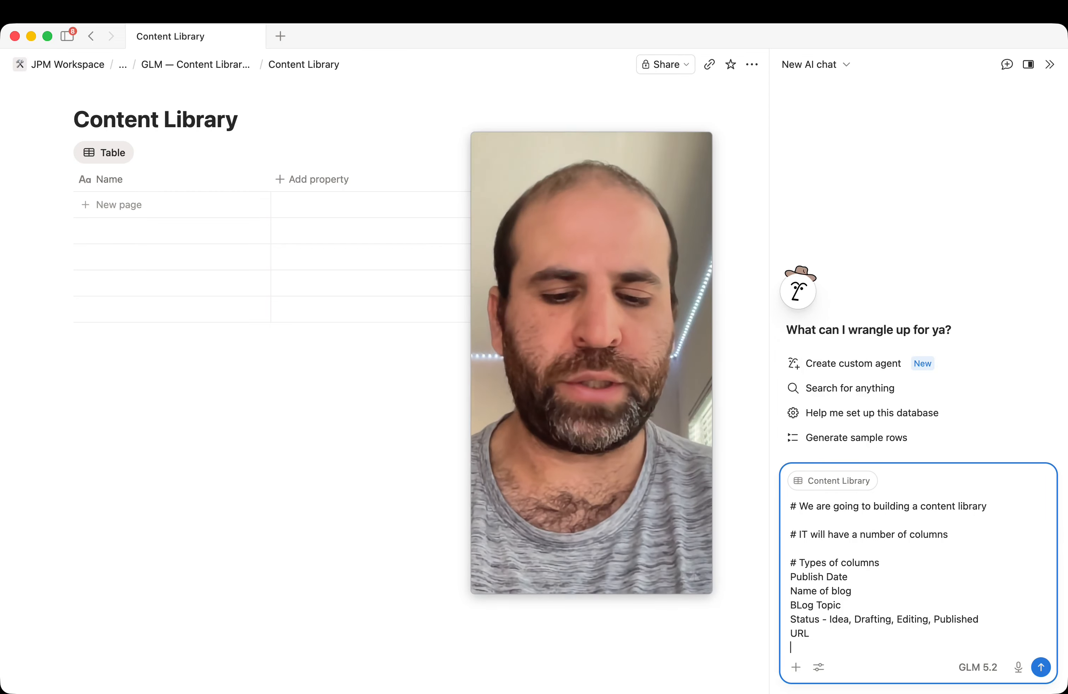
{"action": "type", "text": "Che"}
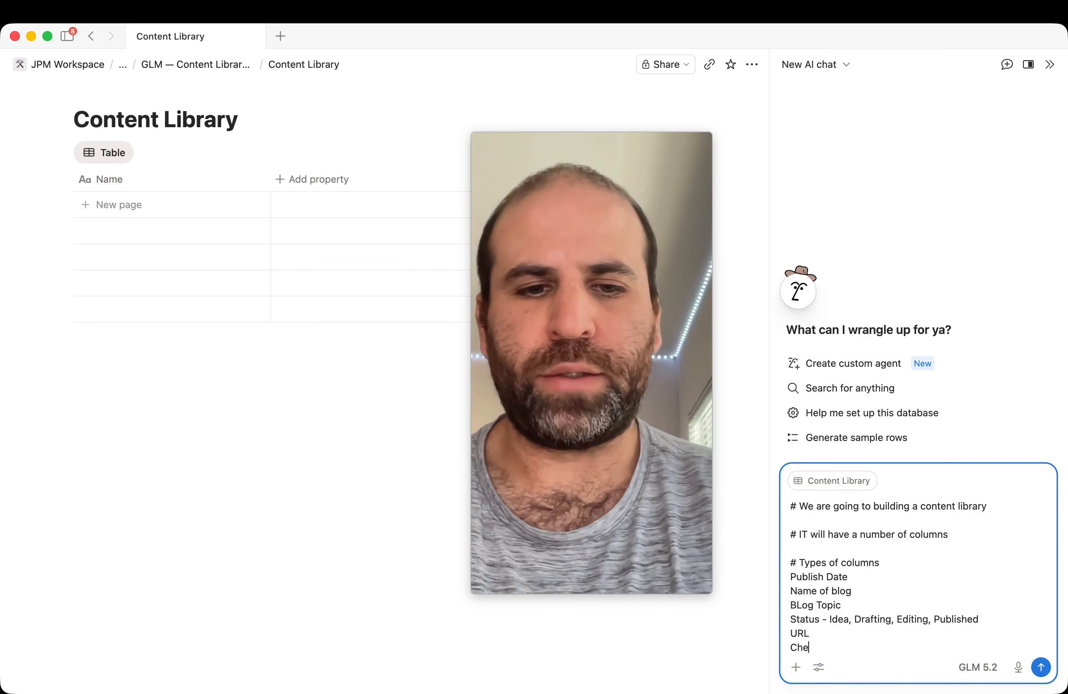
{"action": "type", "text": "clist"}
{"action": "key", "text": "BackSpace"}
{"action": "key", "text": "BackSpace"}
{"action": "key", "text": "BackSpace"}
{"action": "key", "text": "BackSpace"}
{"action": "type", "text": "klis"}
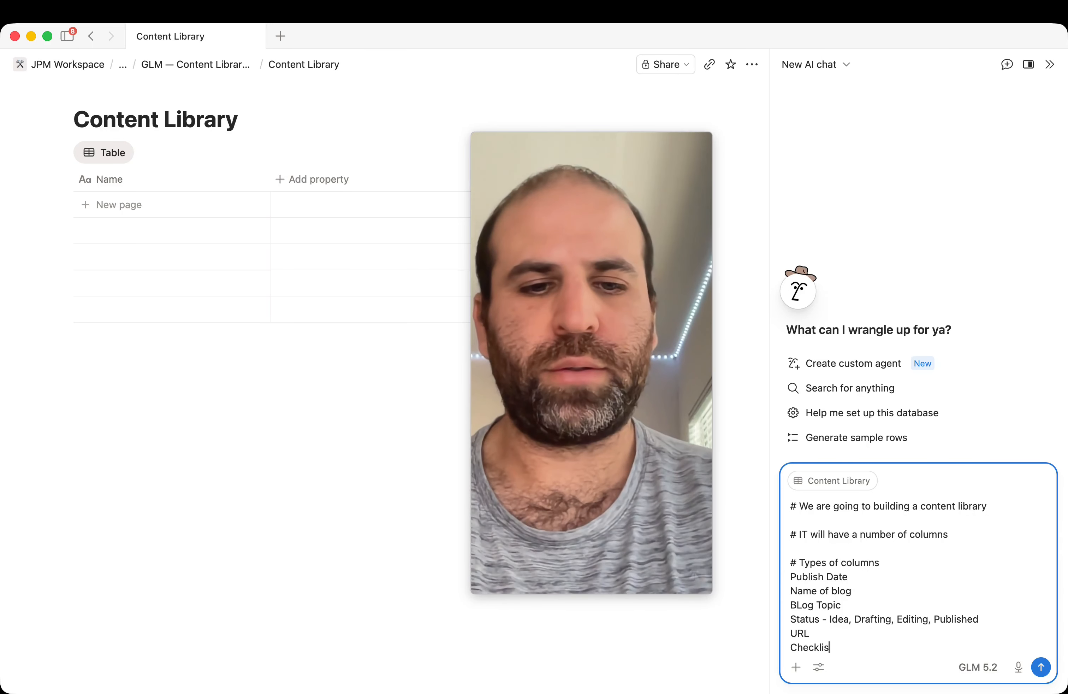
{"action": "type", "text": "ts for each platfor"}
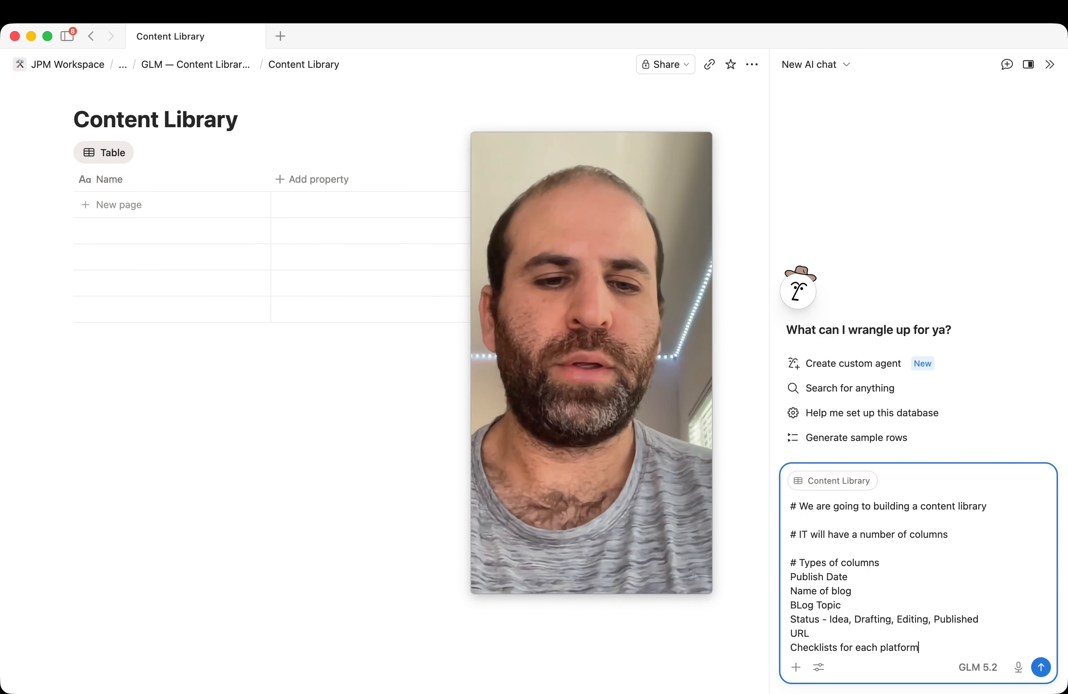
{"action": "type", "text": "m"}
Step: List the platforms 'Wordpress/BLog' and 'Tiktok Video' on separate lines under the platform checklists line
{"action": "key", "text": "shift+Return"}
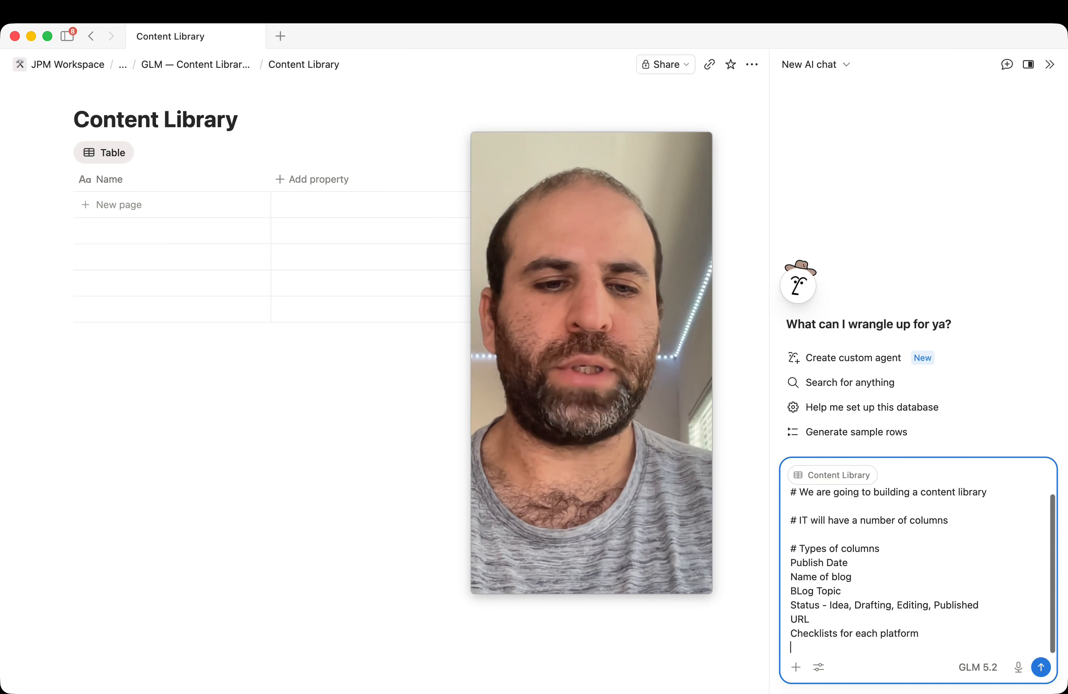
{"action": "type", "text": "- C"}
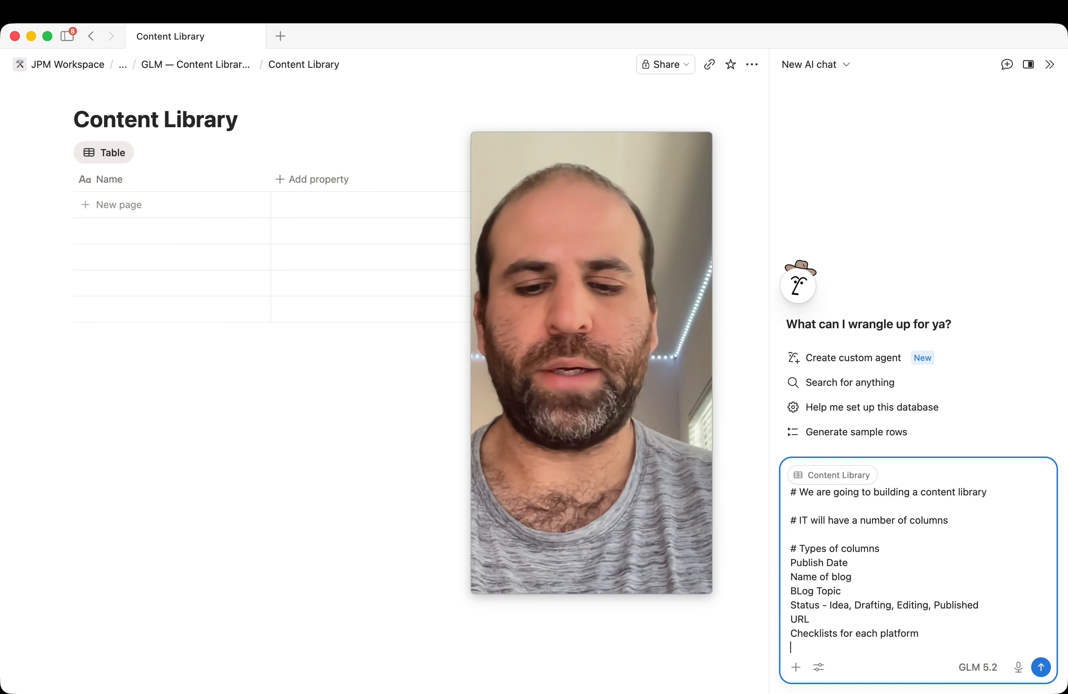
{"action": "type", "text": "Wordpr"}
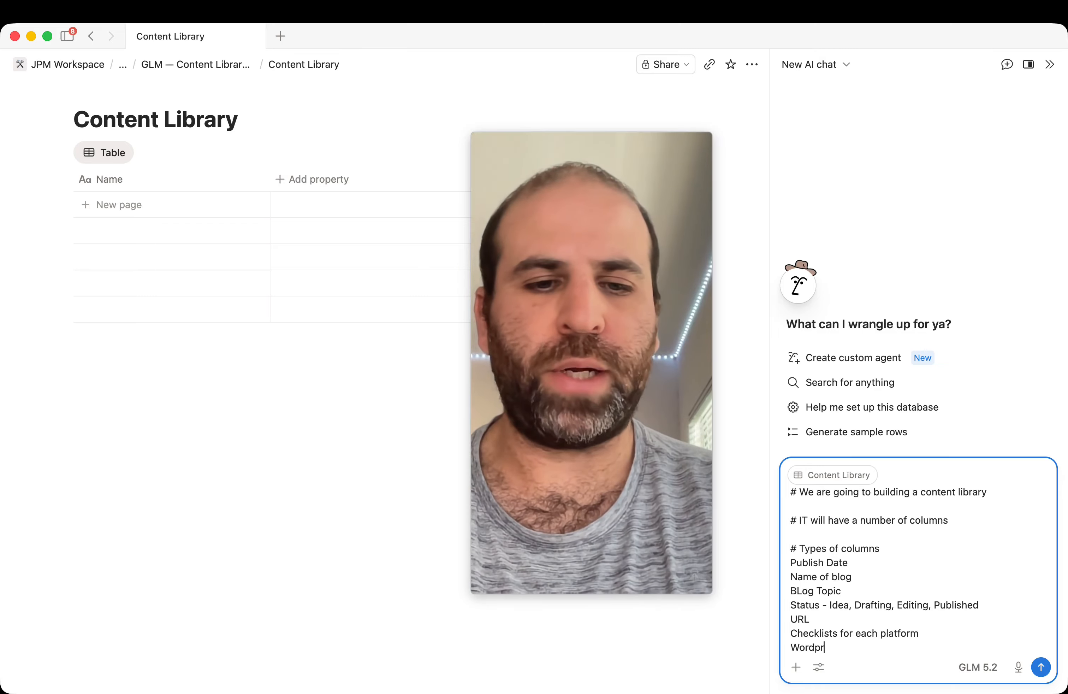
{"action": "type", "text": "ess/BLog"}
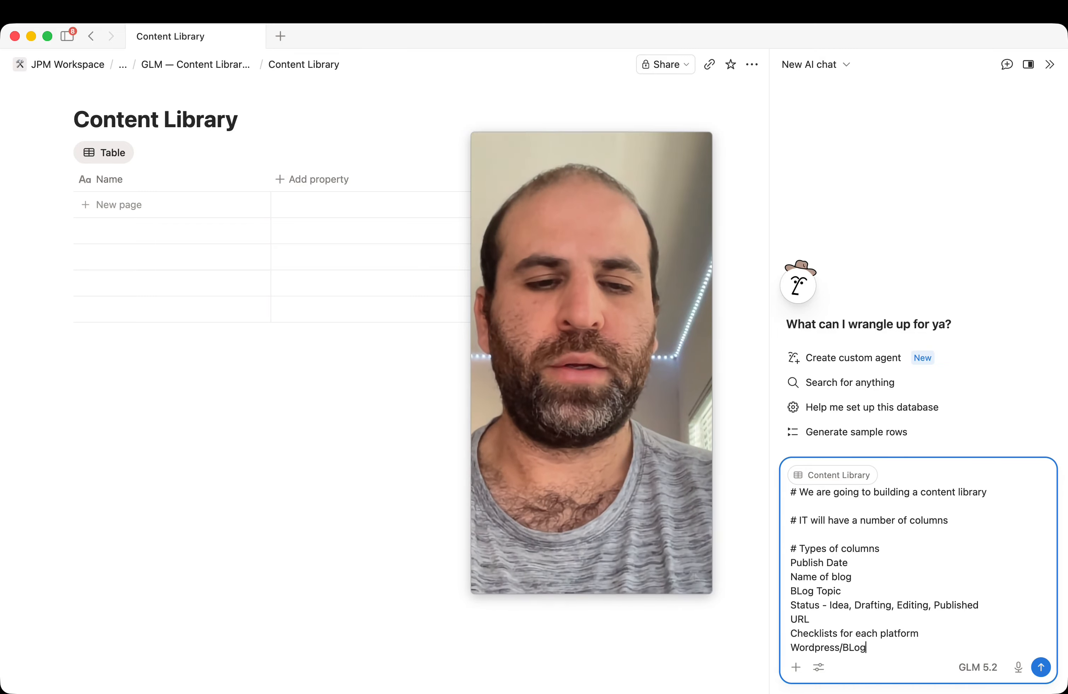
{"action": "key", "text": "Return"}
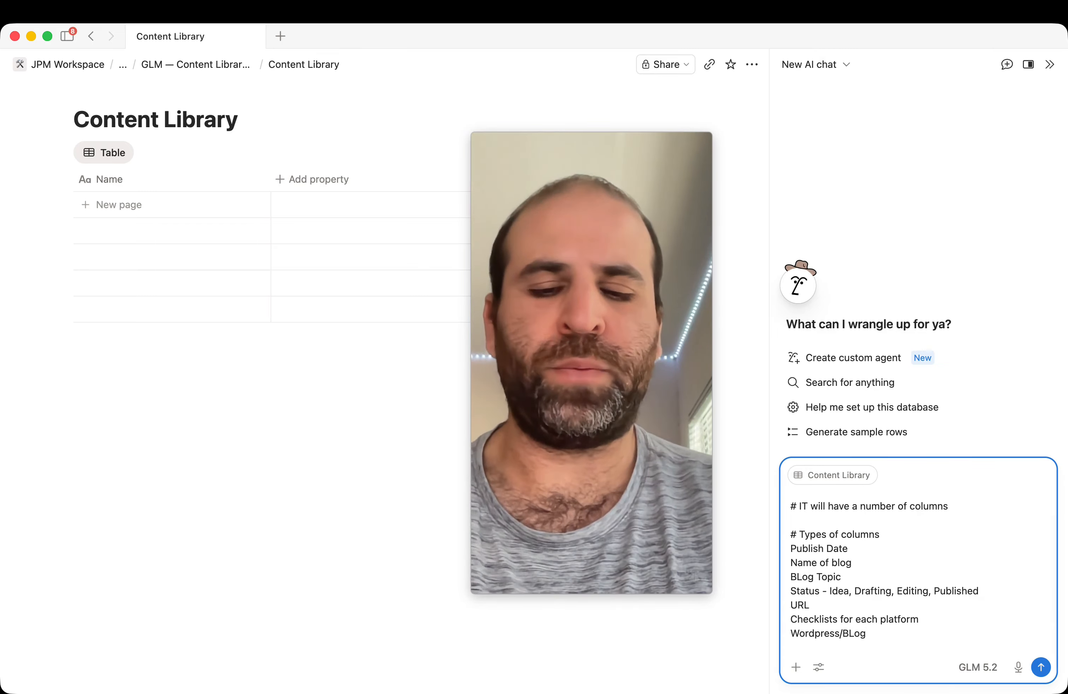
{"action": "type", "text": "Tiktok"}
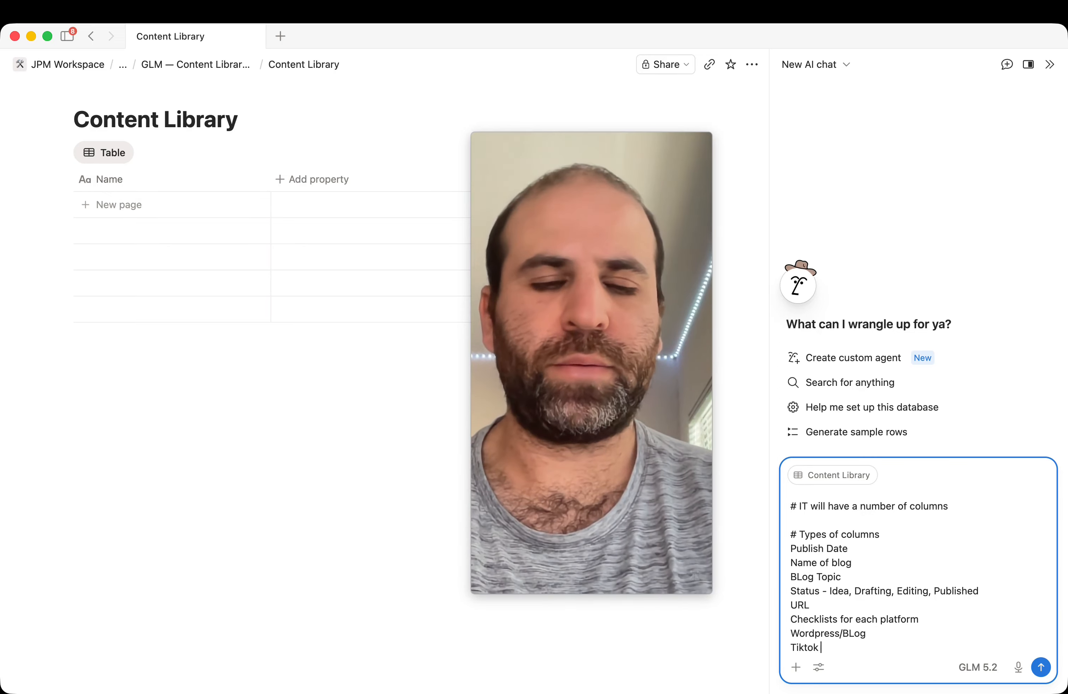
{"action": "type", "text": " Reel"}
{"action": "key", "text": "Return"}
{"action": "key", "text": "BackSpace"}
{"action": "key", "text": "BackSpace"}
{"action": "key", "text": "BackSpace"}
{"action": "key", "text": "BackSpace"}
{"action": "key", "text": "BackSpace"}
{"action": "key", "text": "BackSpace"}
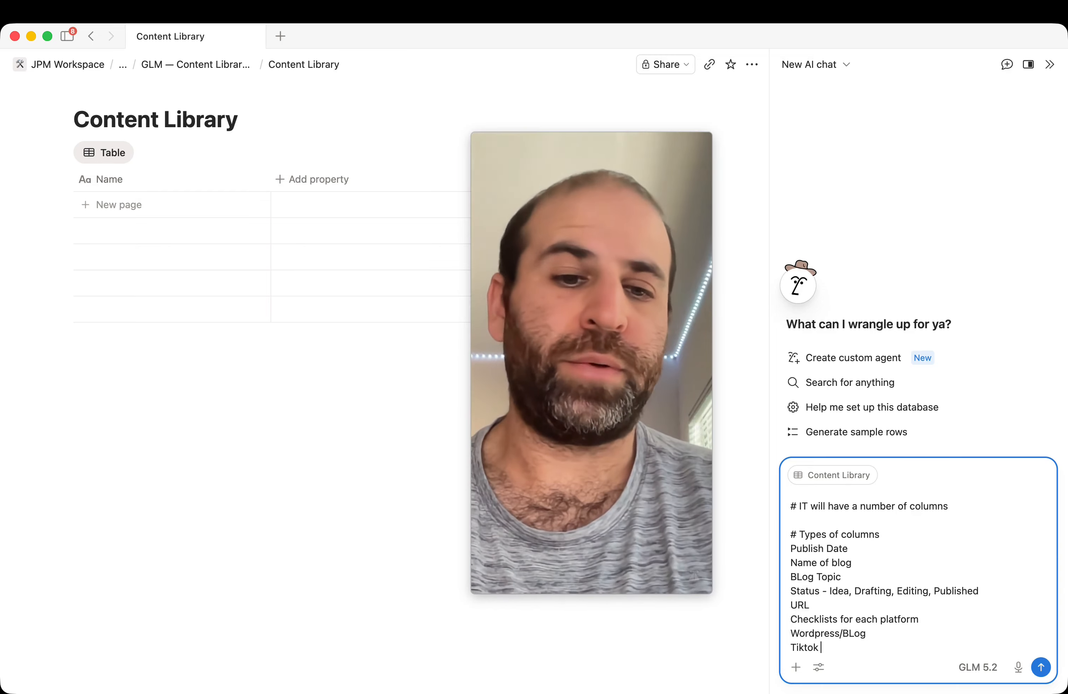
{"action": "type", "text": "Video"}
Step: Extend the platform list in the prompt with IG Reel, YouTube Short and LinkedIn on separate lines
{"action": "key", "text": "Return"}
{"action": "type", "text": "H"}
{"action": "key", "text": "BackSpace"}
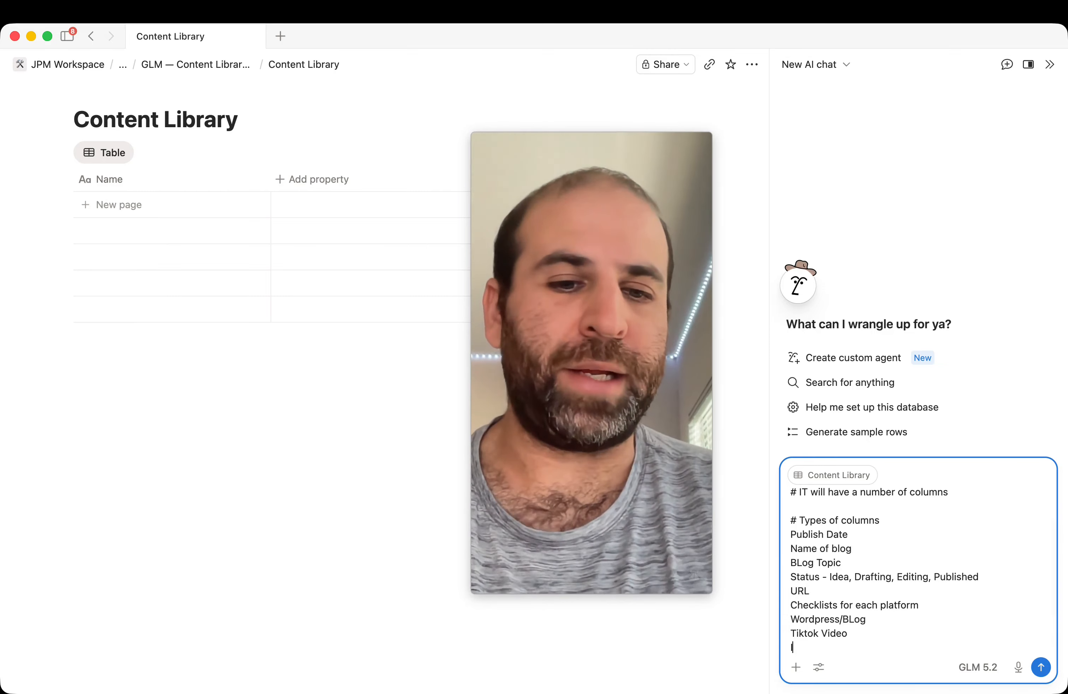
{"action": "type", "text": "IG Reel"}
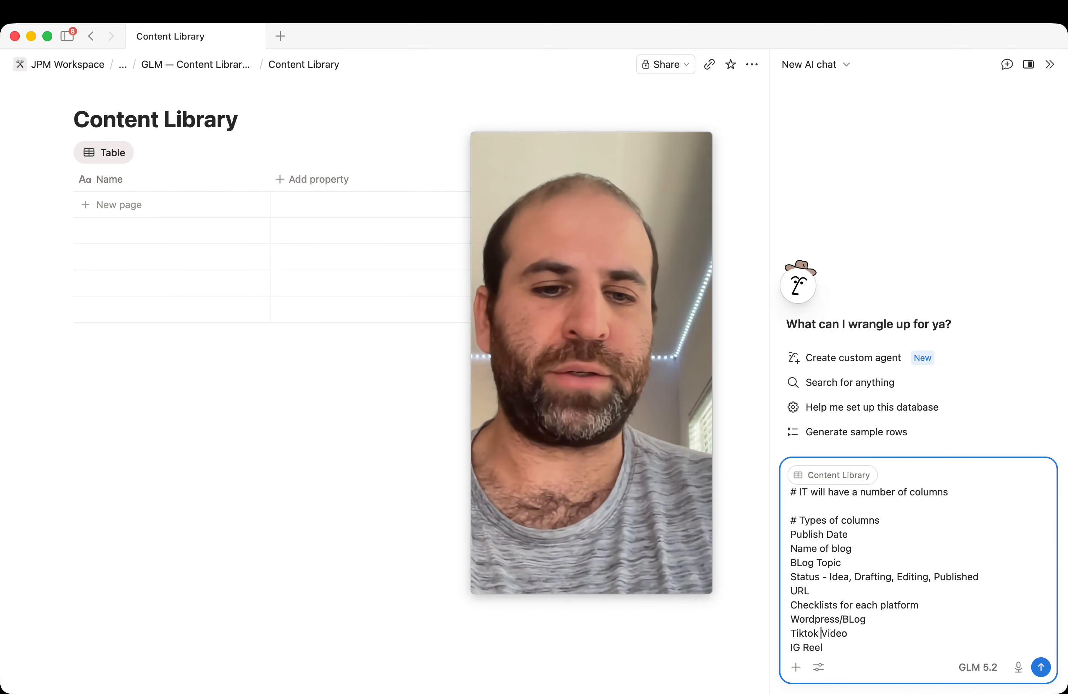
{"action": "key", "text": "Return"}
{"action": "type", "text": "Y"}
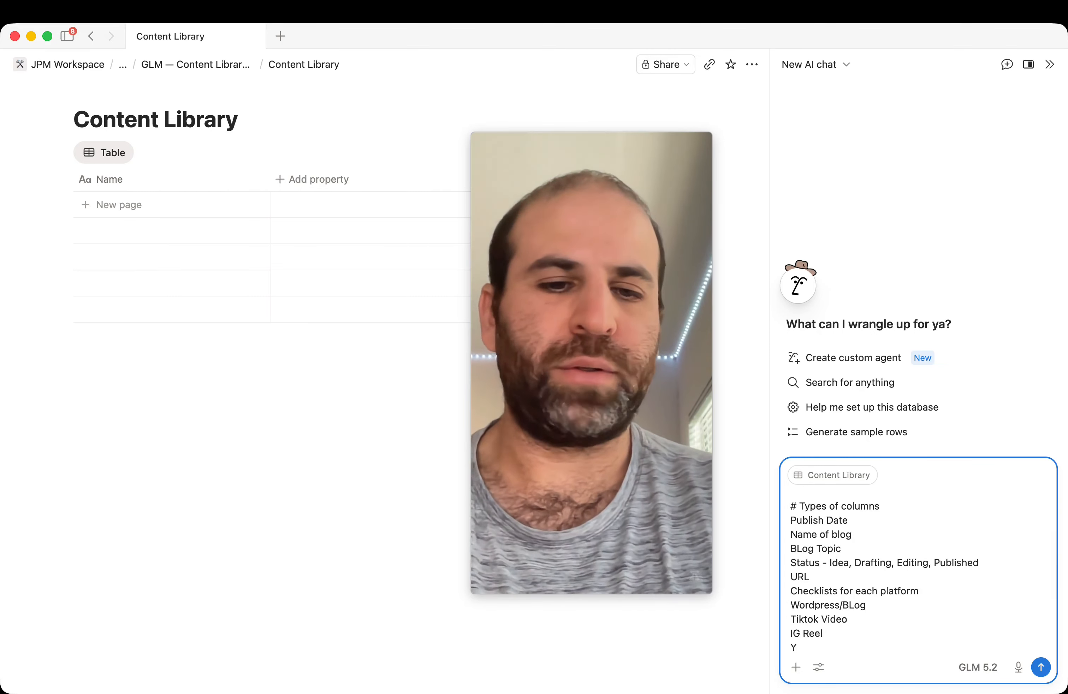
{"action": "type", "text": "ouTube Sh"}
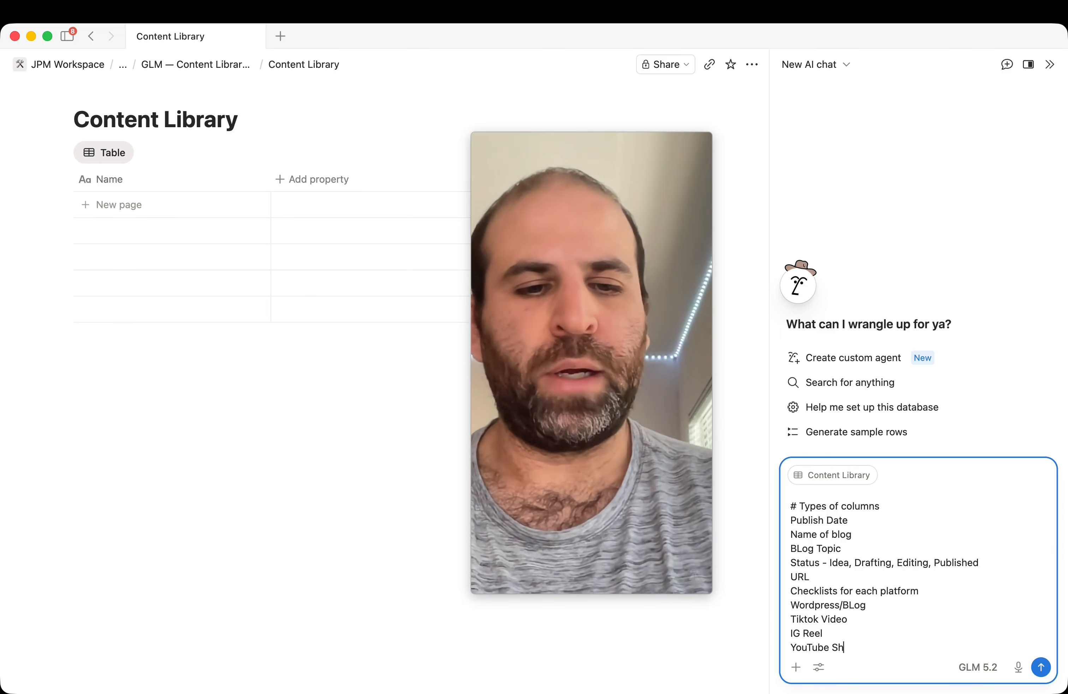
{"action": "type", "text": "ort"}
{"action": "key", "text": "Return"}
{"action": "type", "text": "Linke"}
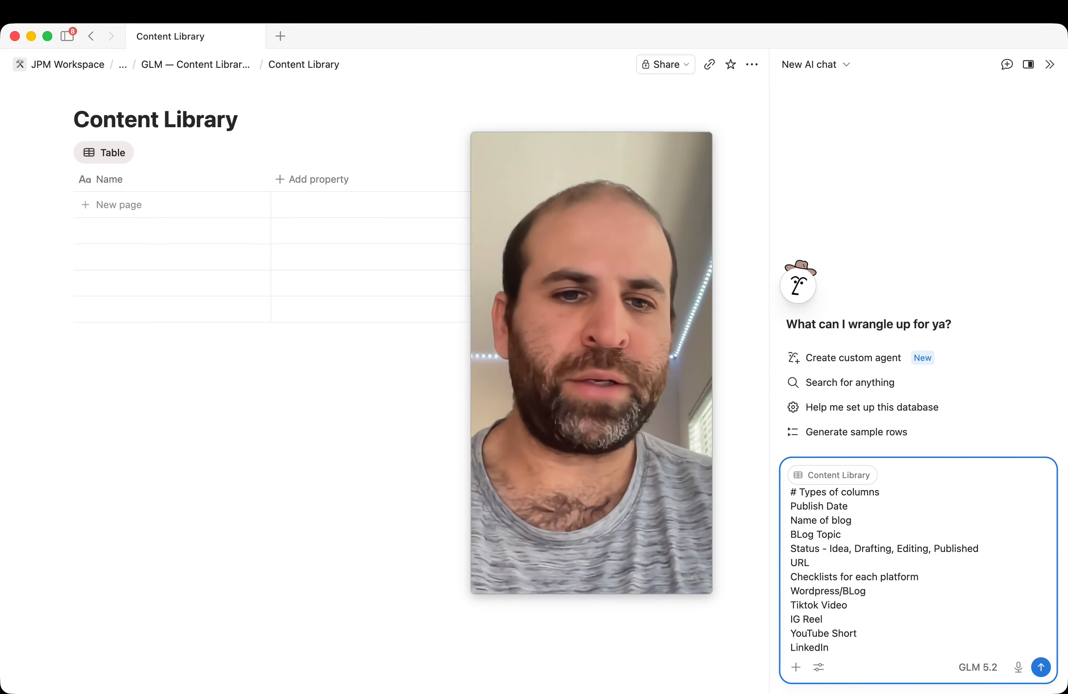
{"action": "type", "text": "dIn"}
Step: Leave a blank line after the platform list and add '# Group by status - Idea, etc' to the prompt
{"action": "key", "text": "Return"}
{"action": "key", "text": "Return"}
{"action": "type", "text": "Group it by"}
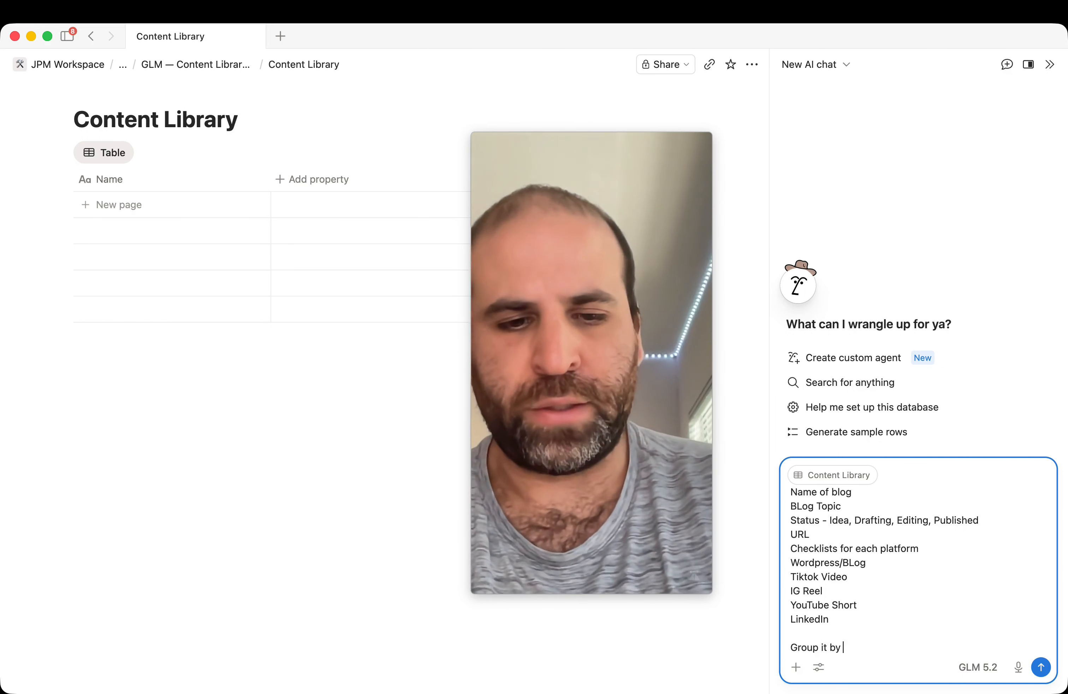
{"action": "key", "text": "BackSpace"}
{"action": "key", "text": "BackSpace"}
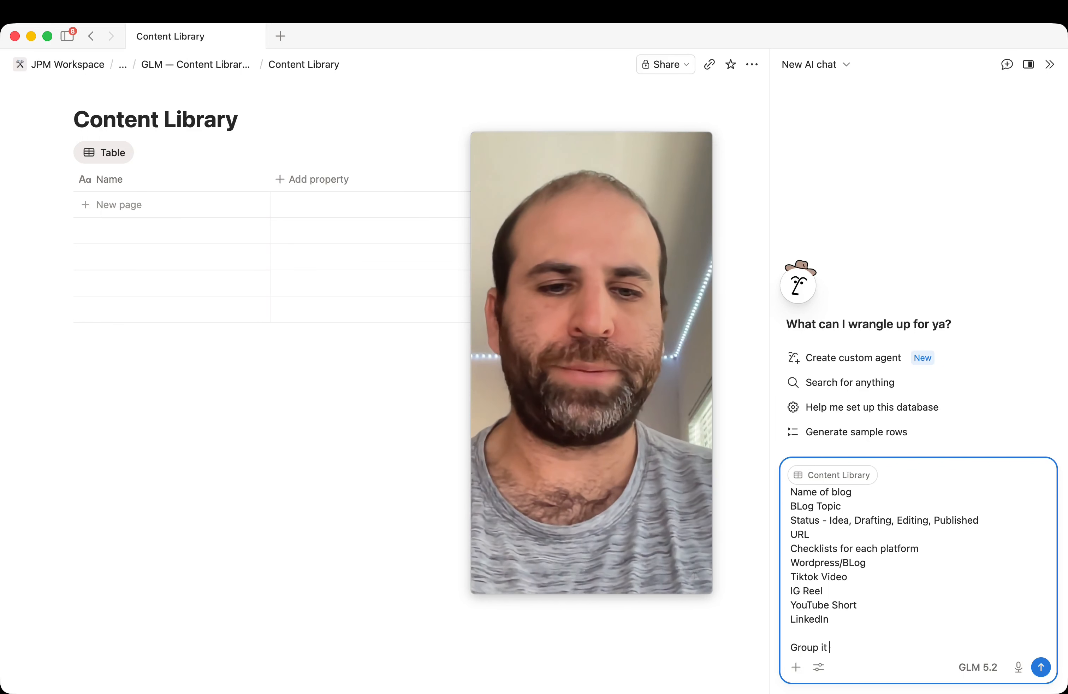
{"action": "key", "text": "BackSpace"}
{"action": "key", "text": "BackSpace"}
{"action": "key", "text": "BackSpace"}
{"action": "key", "text": "BackSpace"}
{"action": "key", "text": "BackSpace"}
{"action": "type", "text": "# G"}
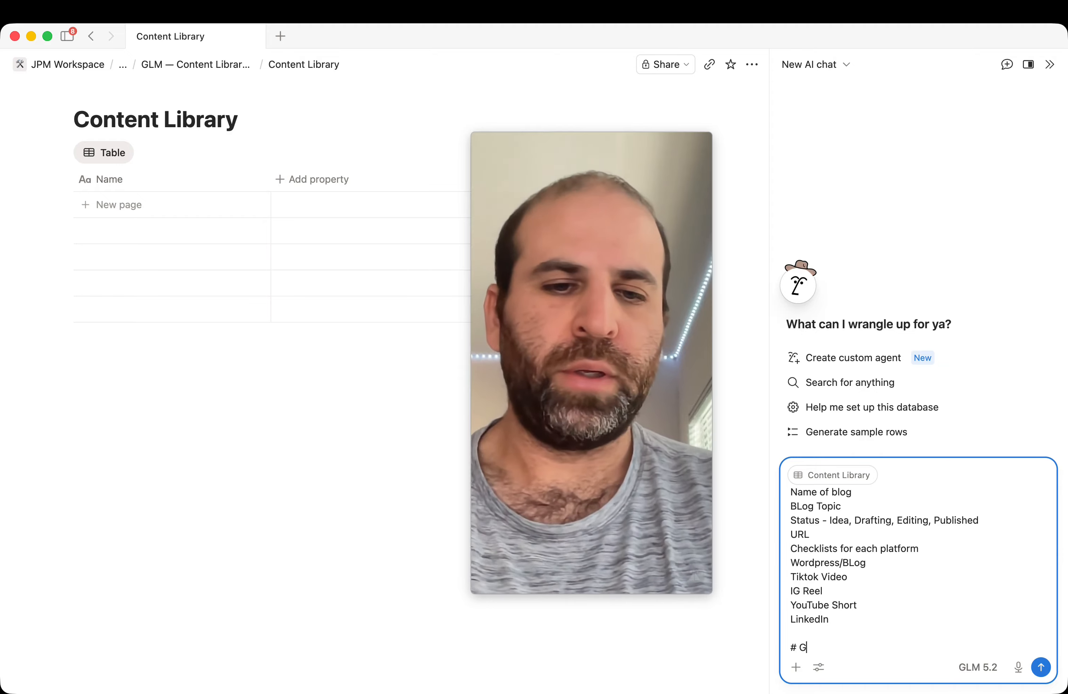
{"action": "type", "text": "ropp by sta"}
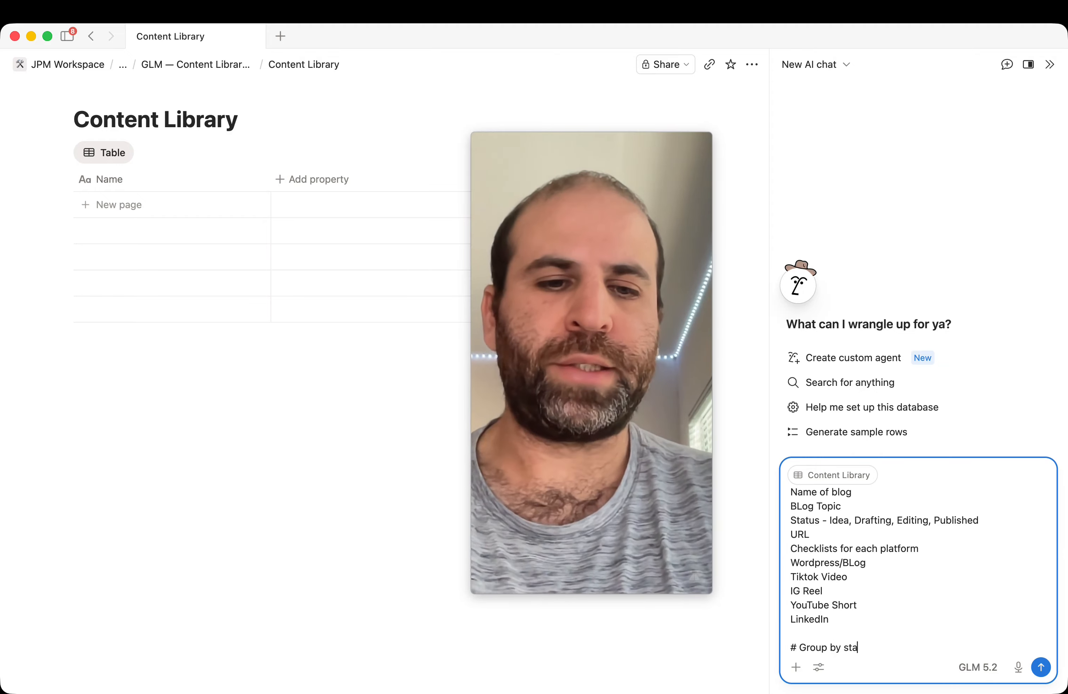
{"action": "type", "text": "tus - Idea, etc"}
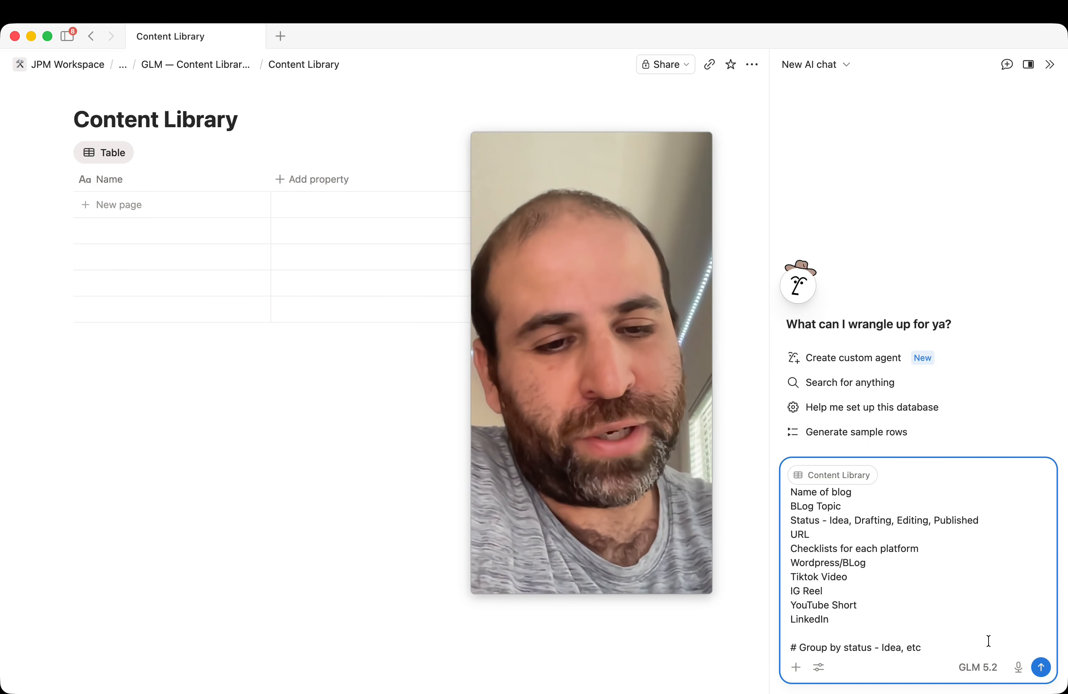
Step: Send the prompt to the AI and read through its reply about the Content Library database
{"action": "left_click", "coordinate": [1041, 669]}
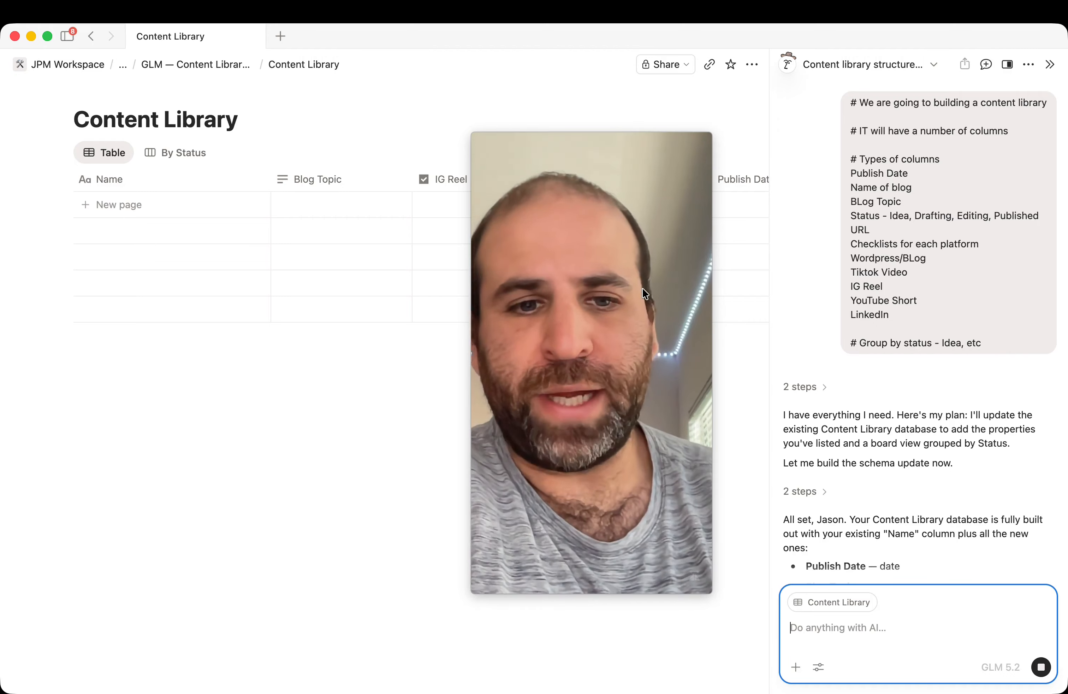
{"action": "scroll", "coordinate": [803, 349], "scroll_direction": "down", "scroll_amount": 5}
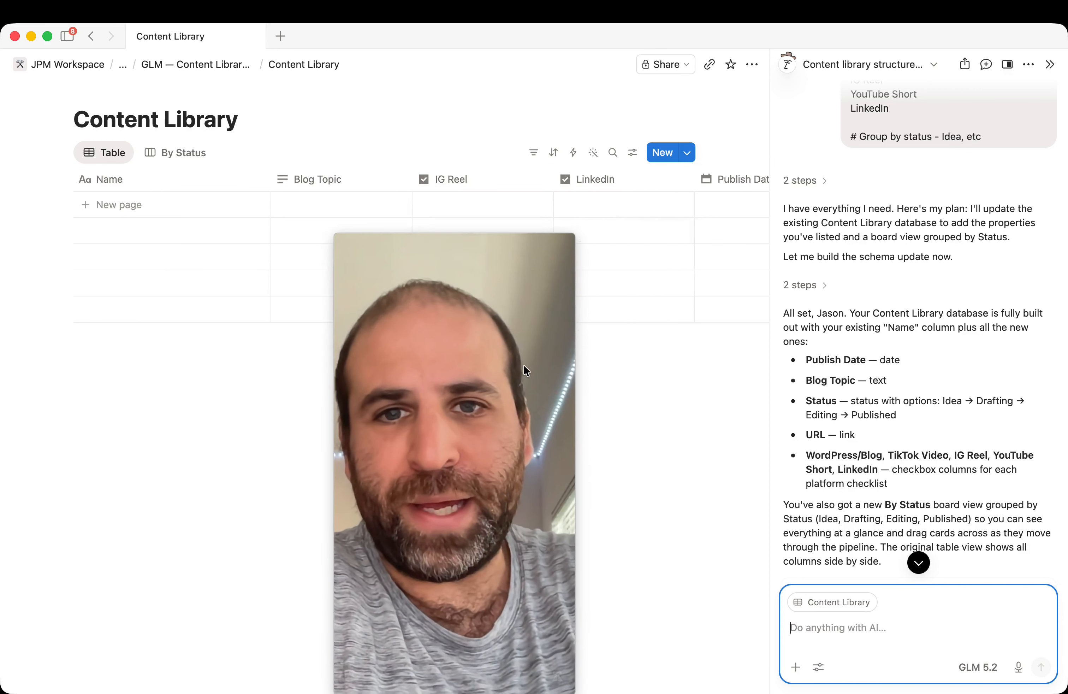
{"action": "scroll", "coordinate": [836, 407], "scroll_direction": "down", "scroll_amount": 3}
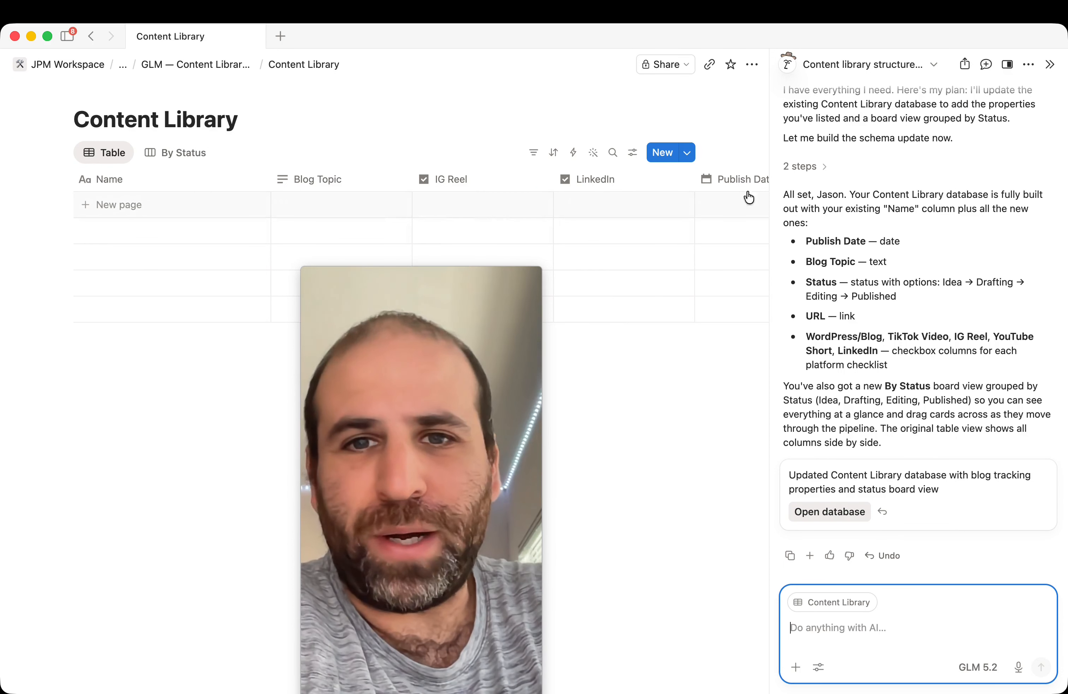
Step: Close the AI chat, move the Publish Date column to the front of the table and add an empty row
{"action": "left_click", "coordinate": [1051, 65]}
{"action": "left_click_drag", "start_coordinate": [509, 345], "coordinate": [991, 306]}
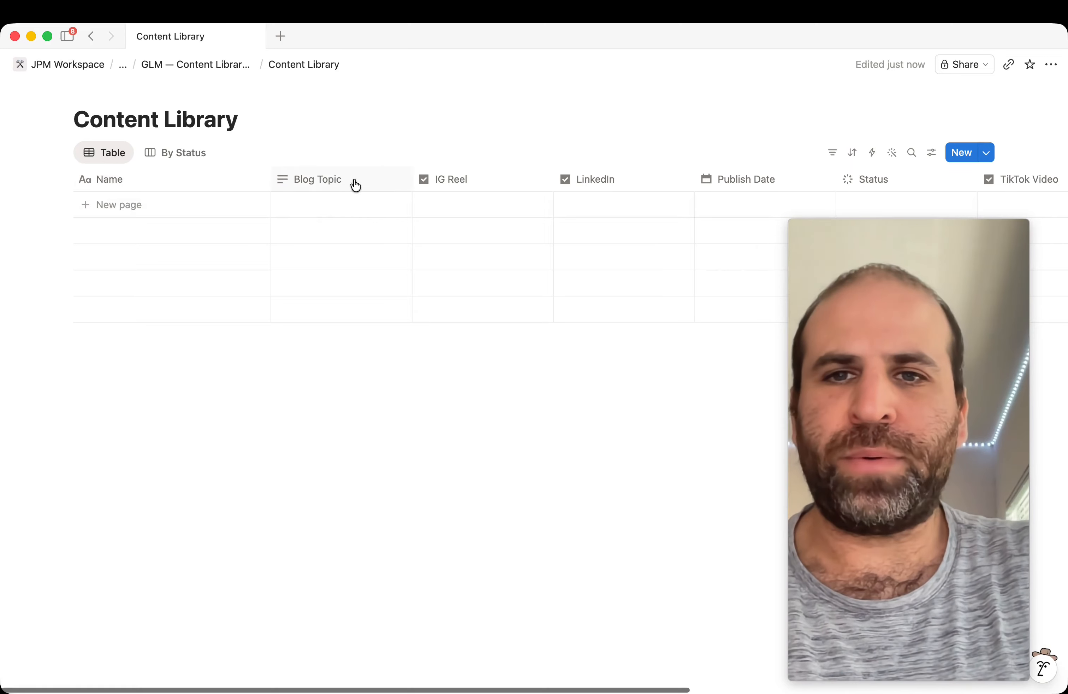
{"action": "left_click_drag", "start_coordinate": [737, 185], "coordinate": [174, 192]}
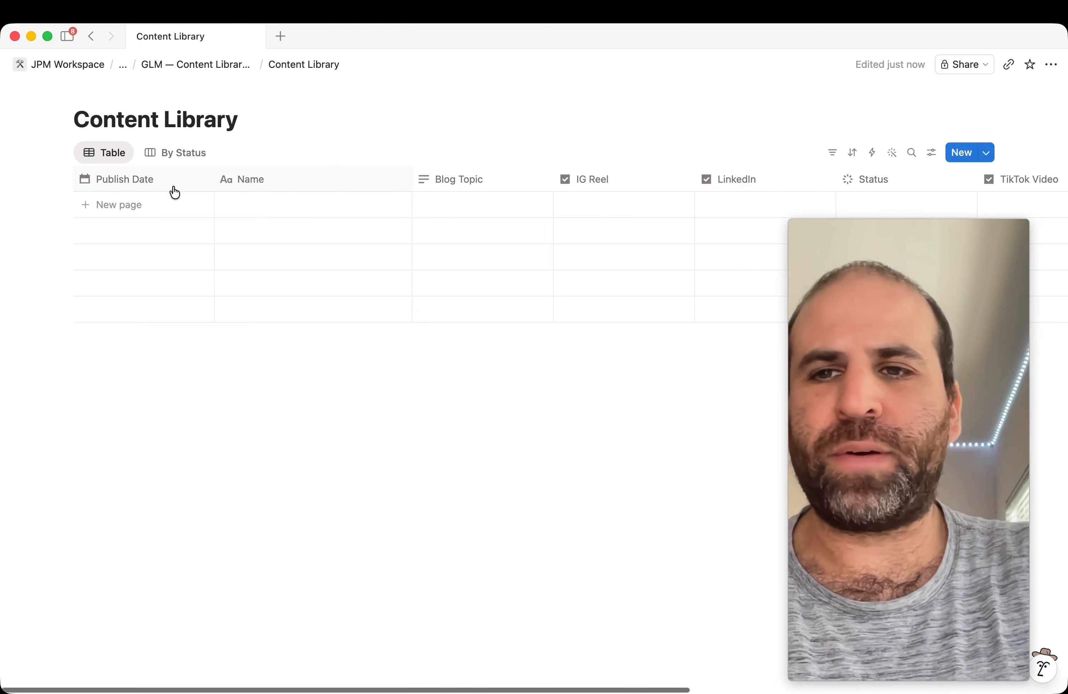
{"action": "left_click", "coordinate": [157, 203]}
Step: Inspect the Publish Date property options and the date picker of the new row
{"action": "left_click", "coordinate": [137, 190]}
{"action": "left_click", "coordinate": [129, 179]}
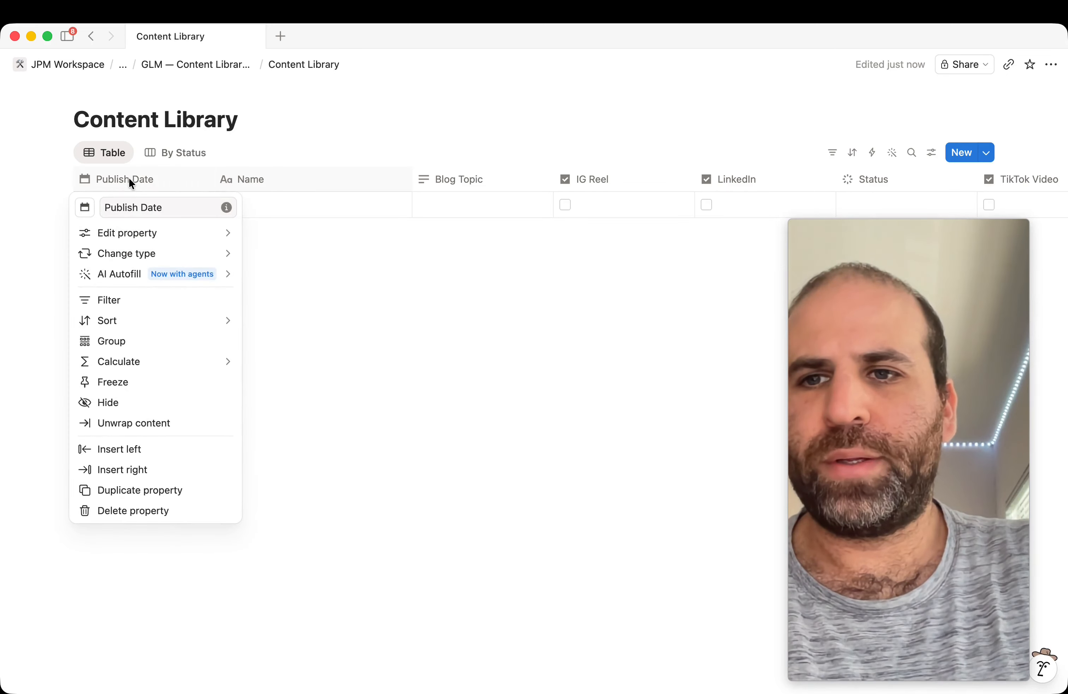
{"action": "left_click", "coordinate": [130, 182]}
{"action": "left_click", "coordinate": [127, 208]}
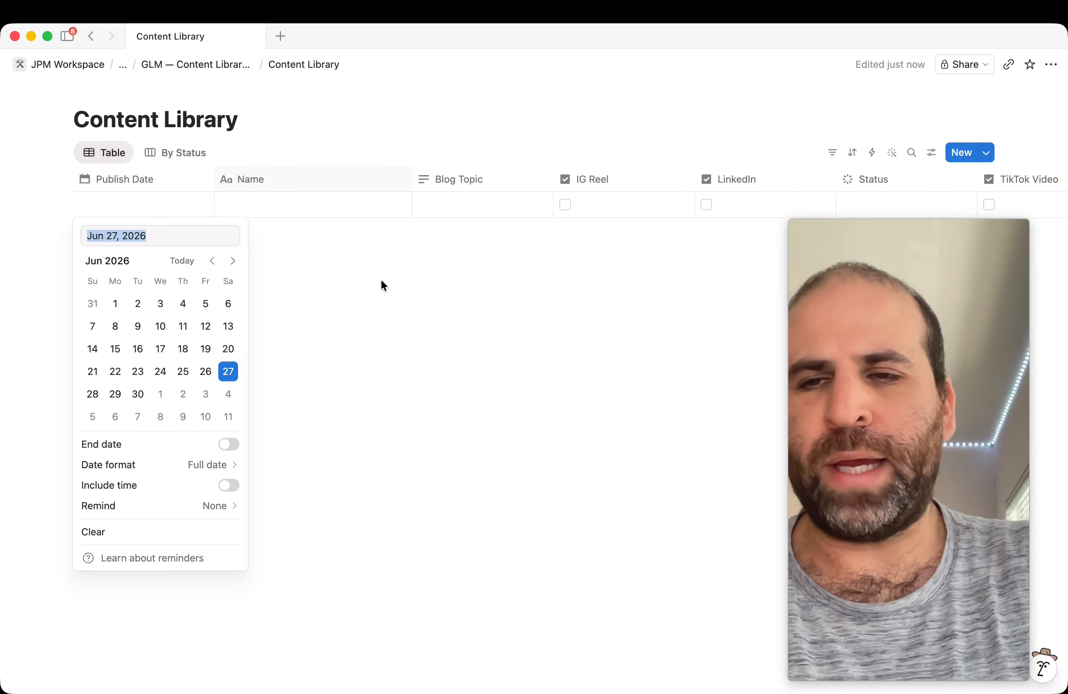
{"action": "key", "text": "Escape"}
{"action": "left_click", "coordinate": [124, 211]}
{"action": "key", "text": "Escape"}
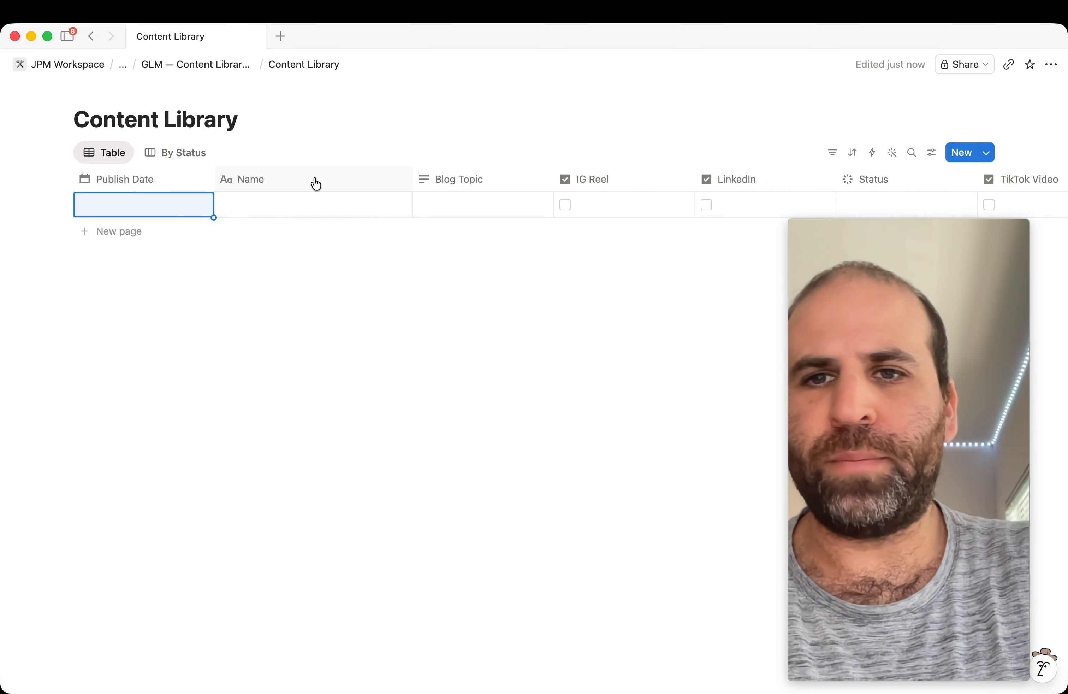
Step: Reorder the columns so Blog Topic comes before Name and Status directly follows Publish Date
{"action": "left_click_drag", "start_coordinate": [486, 181], "coordinate": [270, 186]}
{"action": "left_click", "coordinate": [266, 208]}
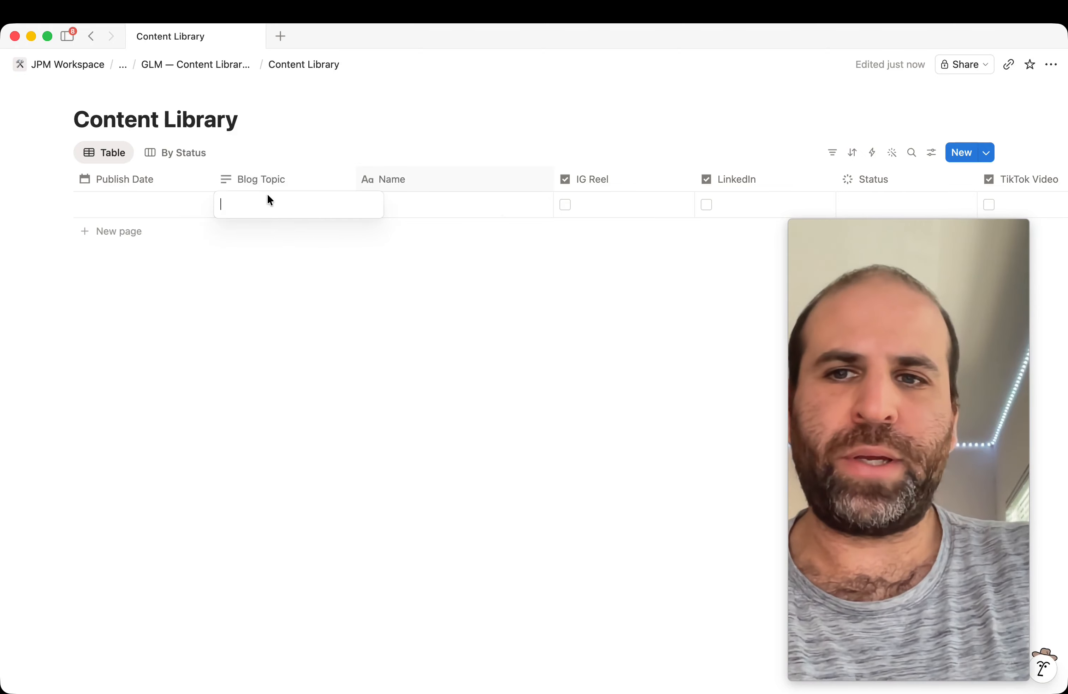
{"action": "left_click", "coordinate": [265, 180]}
{"action": "key", "text": "Escape"}
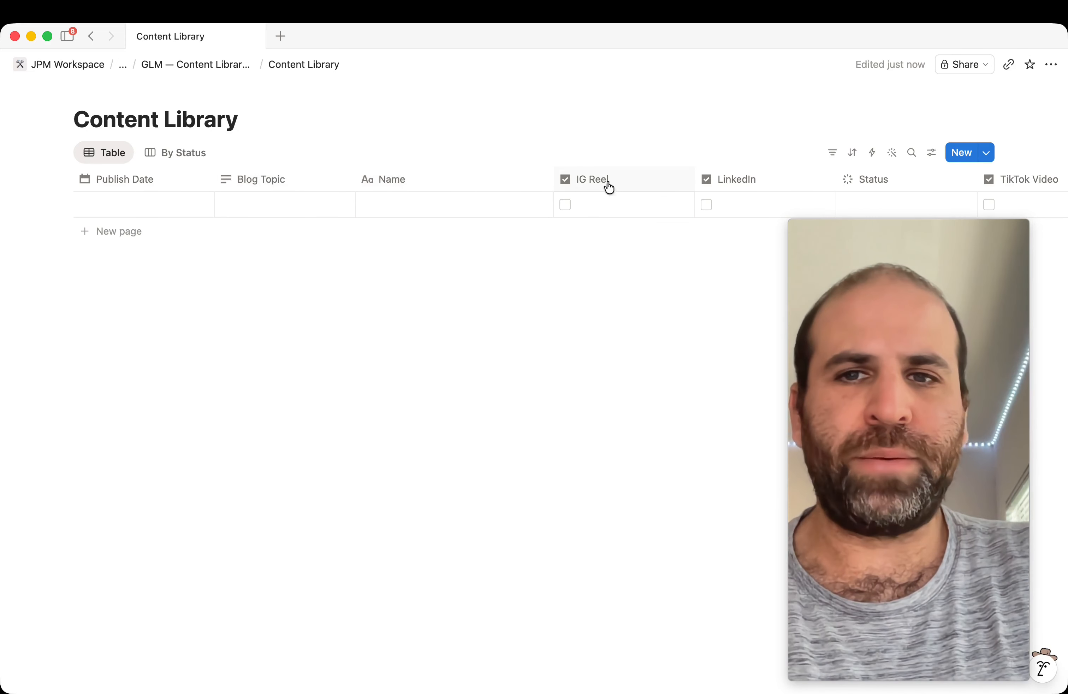
{"action": "left_click_drag", "start_coordinate": [861, 185], "coordinate": [280, 186]}
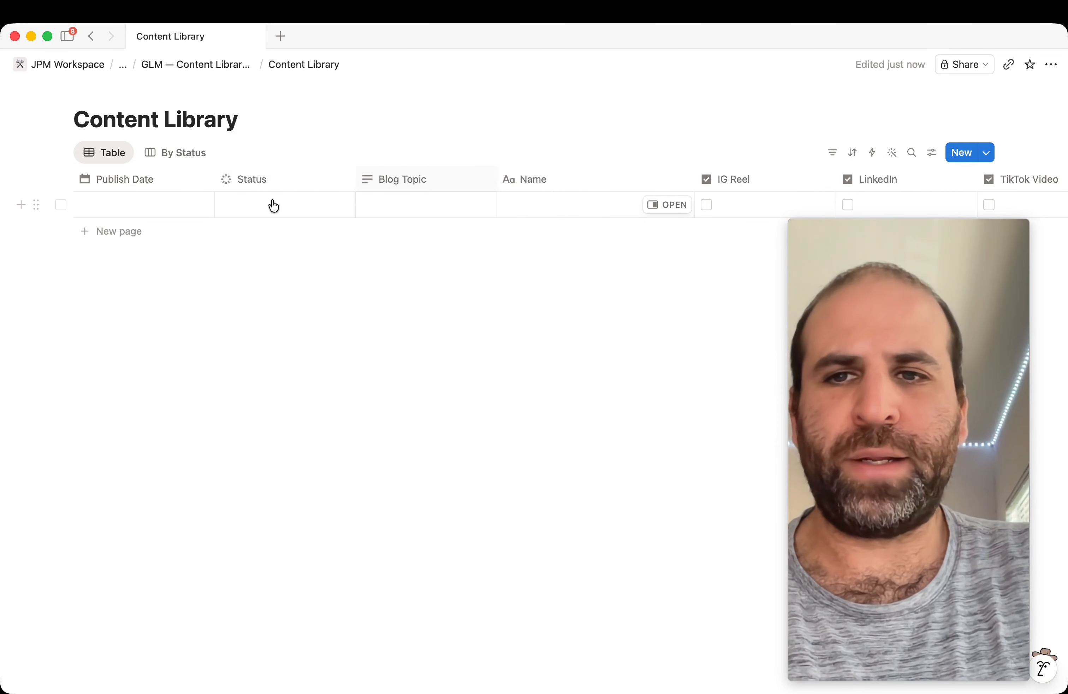
Step: Edit the Status property so Drafting is green, Editing is blue and Published is purple
{"action": "left_click", "coordinate": [267, 208]}
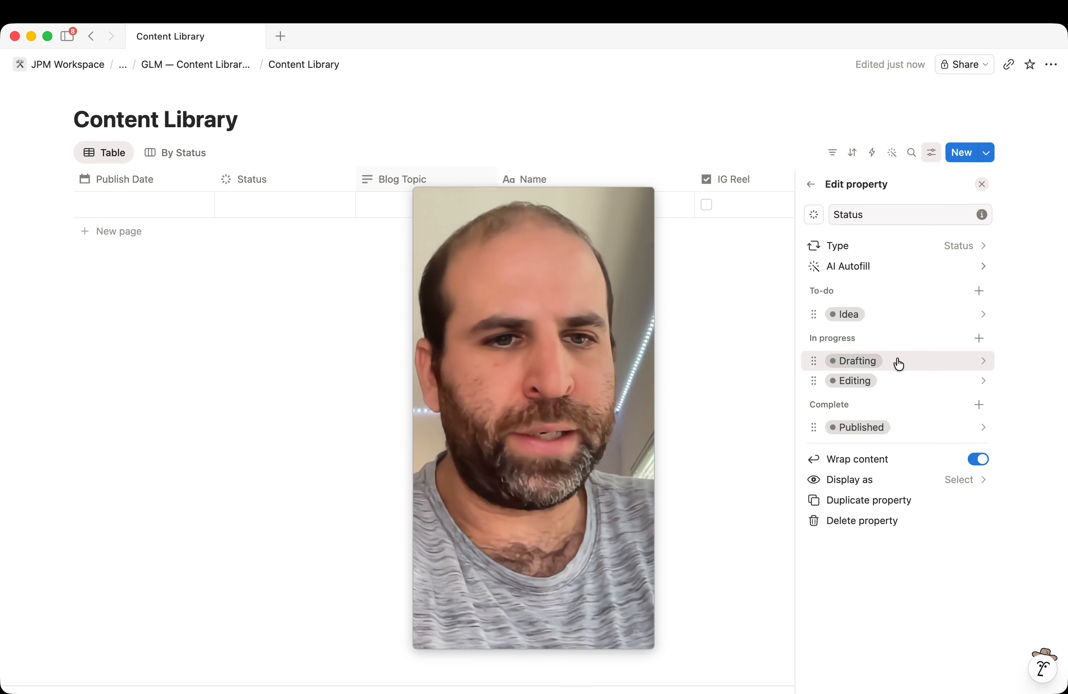
{"action": "left_click", "coordinate": [849, 363]}
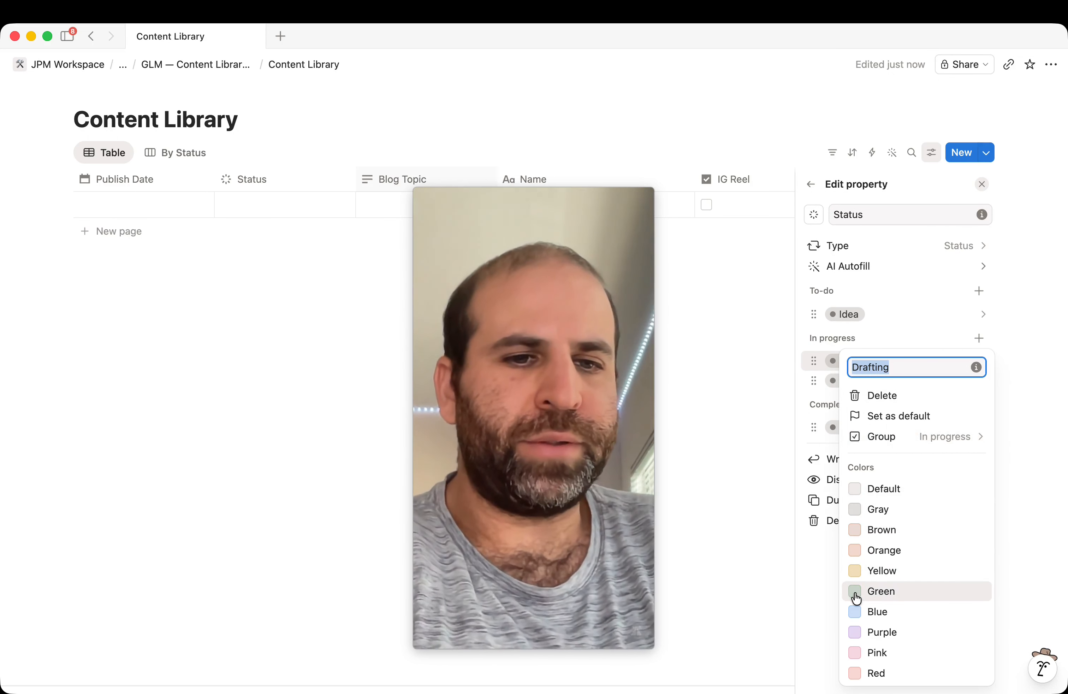
{"action": "left_click", "coordinate": [833, 381]}
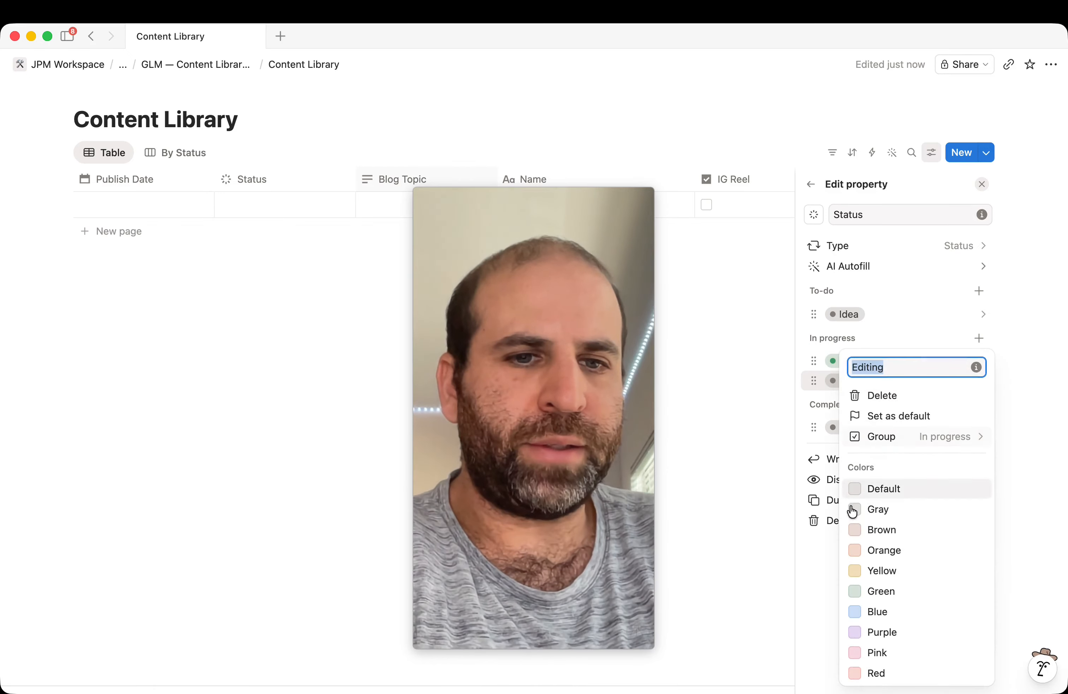
{"action": "left_click", "coordinate": [833, 437]}
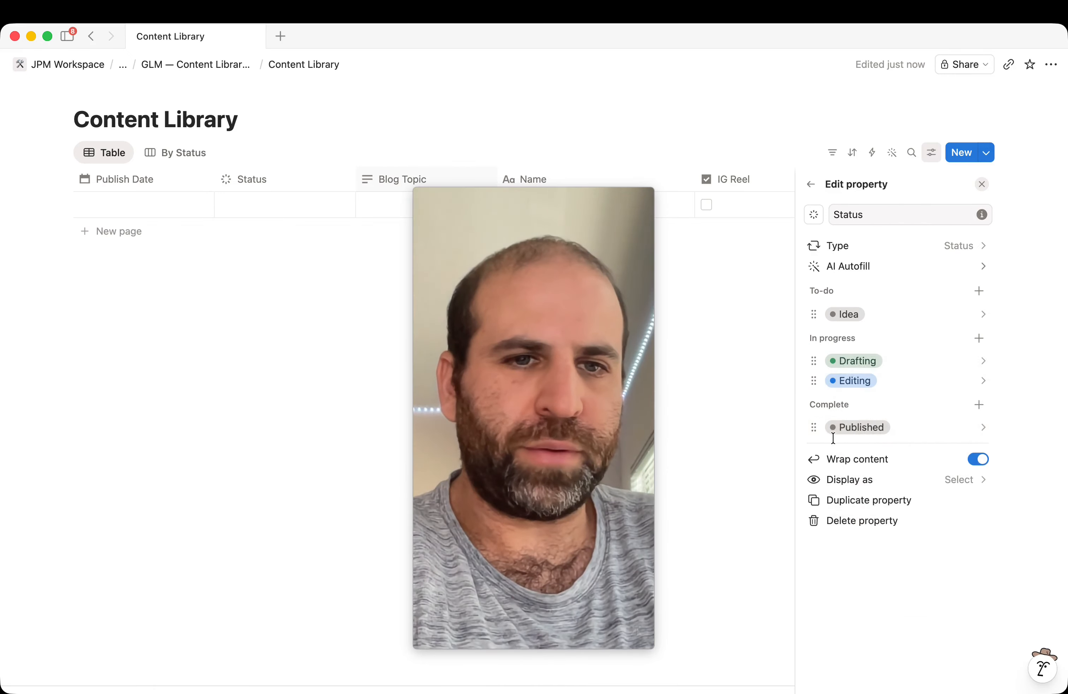
{"action": "left_click", "coordinate": [850, 429]}
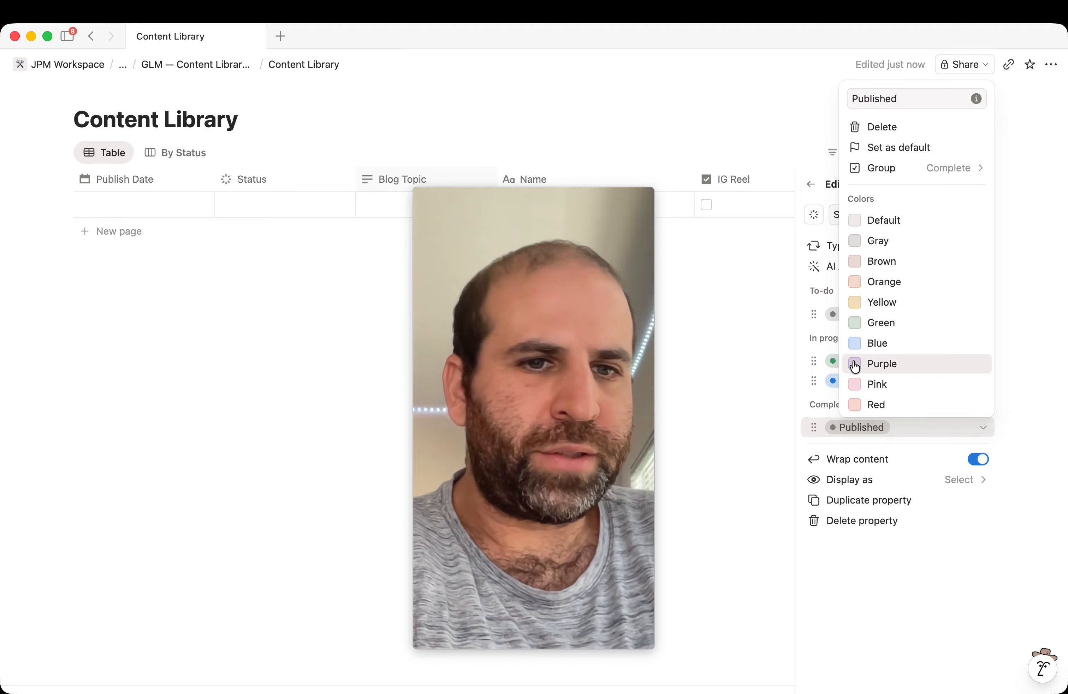
{"action": "left_click", "coordinate": [855, 364]}
{"action": "left_click", "coordinate": [838, 432]}
{"action": "left_click", "coordinate": [849, 314]}
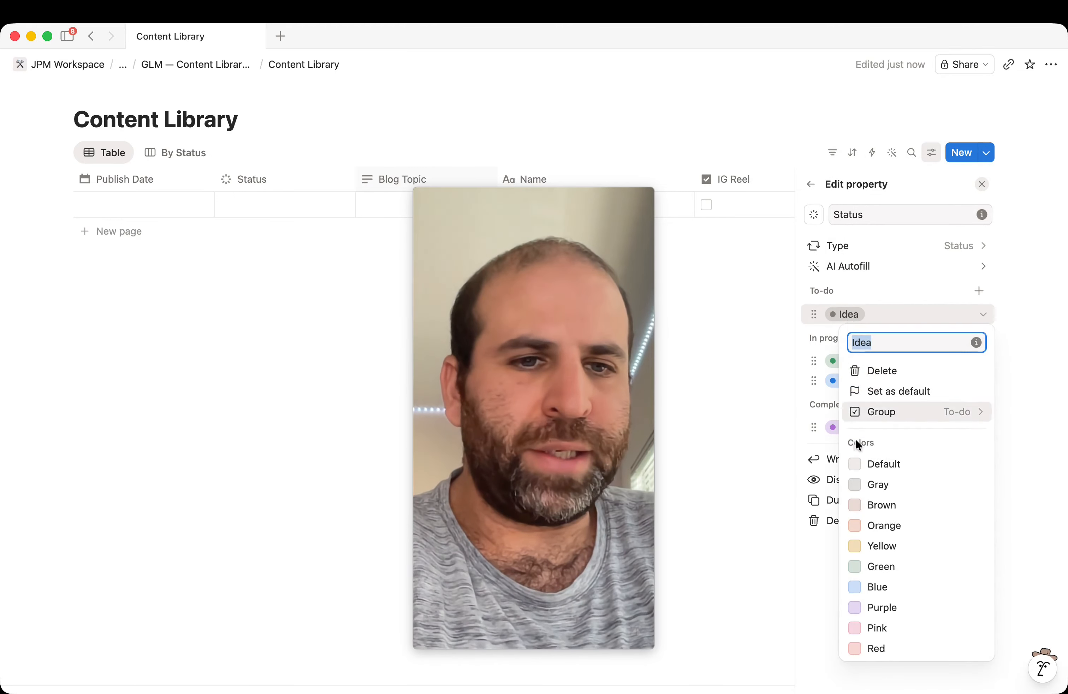
{"action": "left_click", "coordinate": [821, 397]}
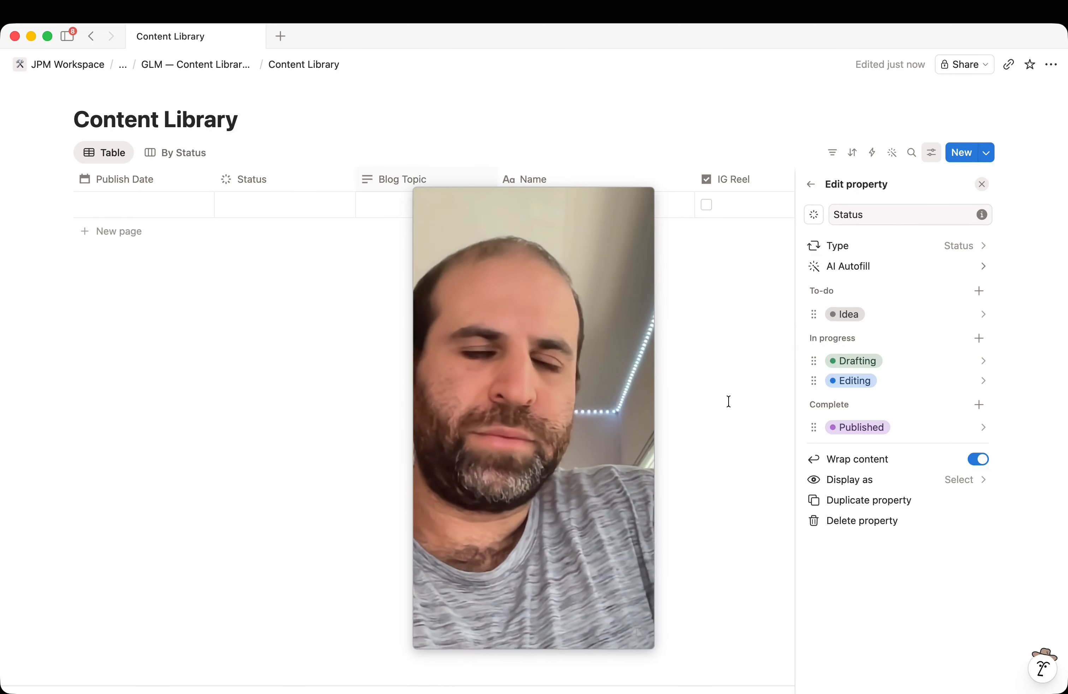
{"action": "left_click", "coordinate": [983, 185]}
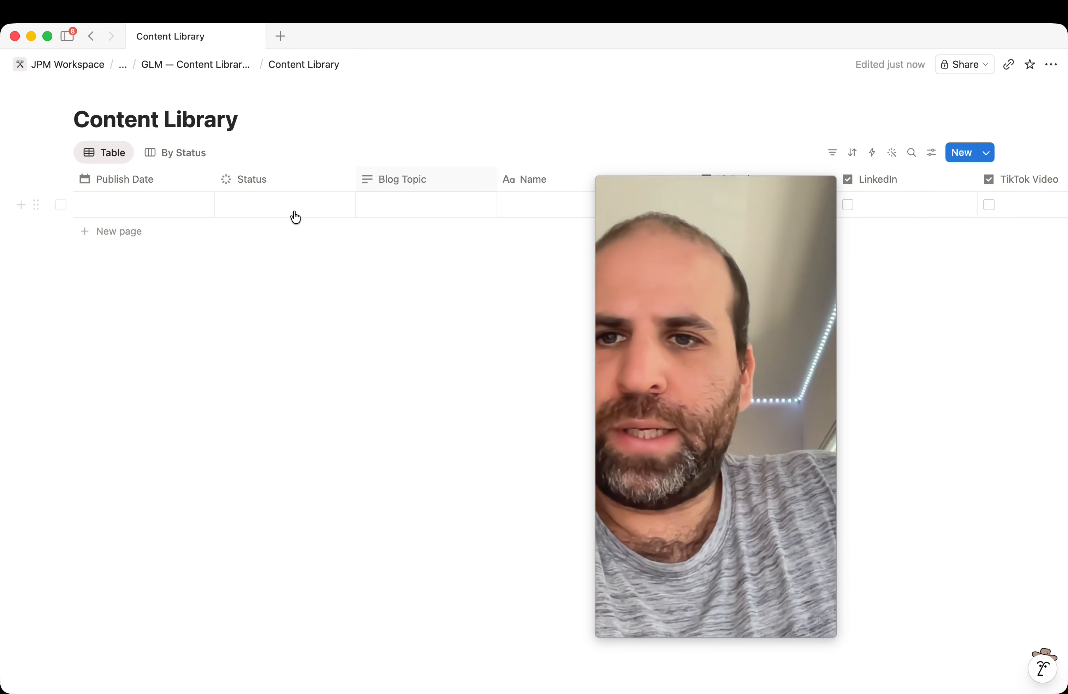
Step: Review the Status choices and the empty Name and Publish Date cells in the row
{"action": "left_click", "coordinate": [292, 209]}
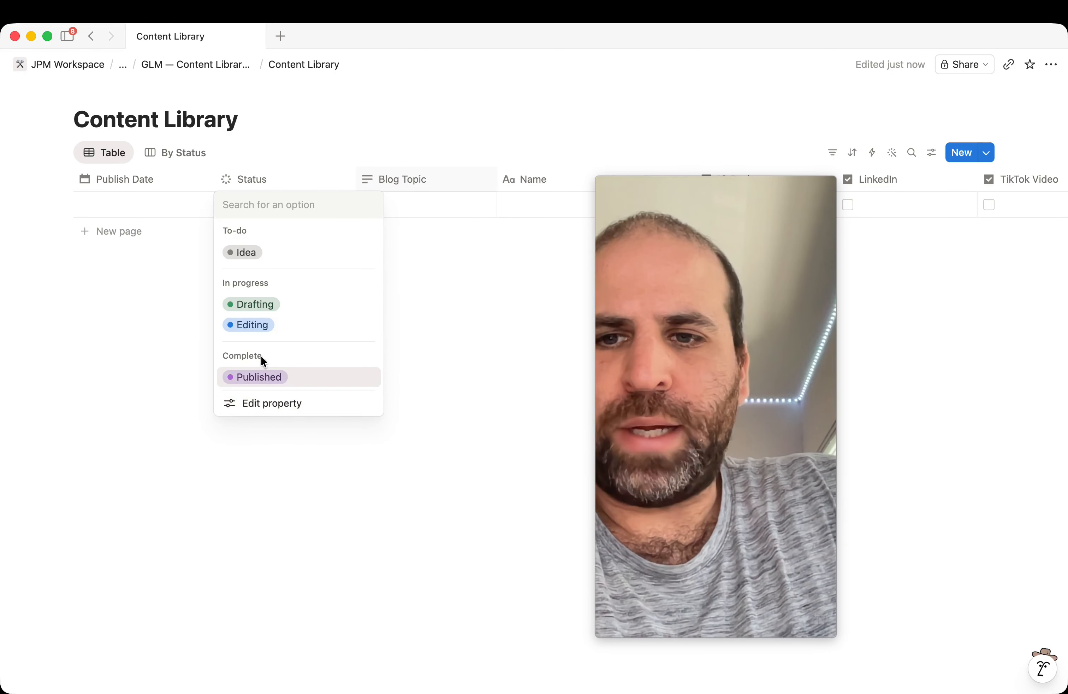
{"action": "key", "text": "Escape"}
{"action": "left_click", "coordinate": [243, 210]}
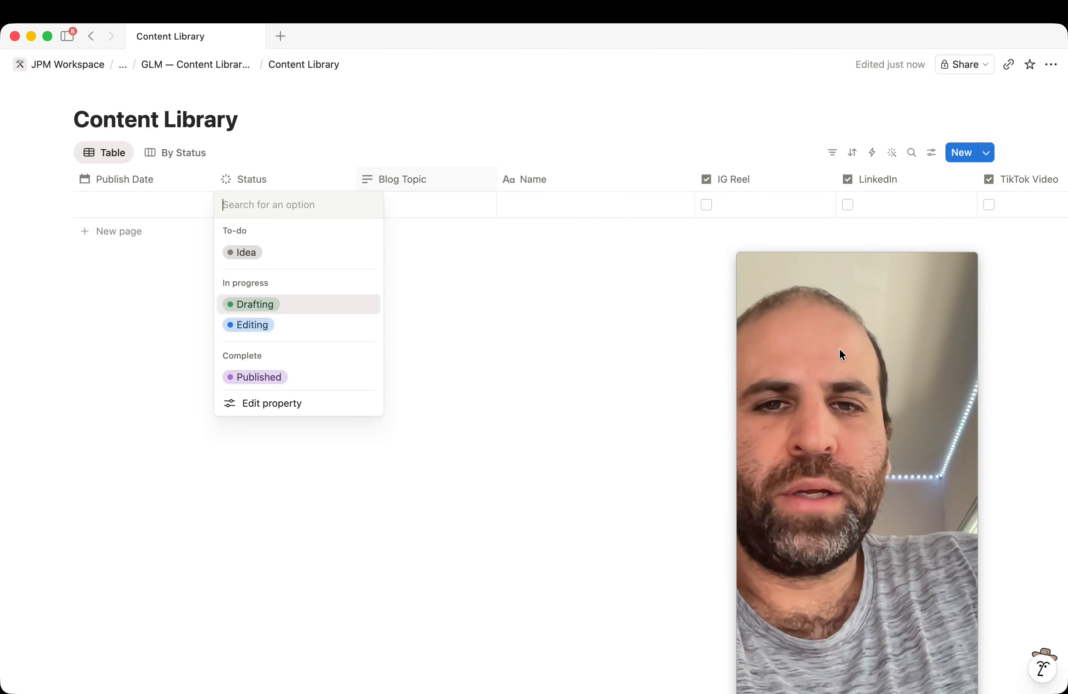
{"action": "key", "text": "Escape"}
{"action": "left_click", "coordinate": [545, 208]}
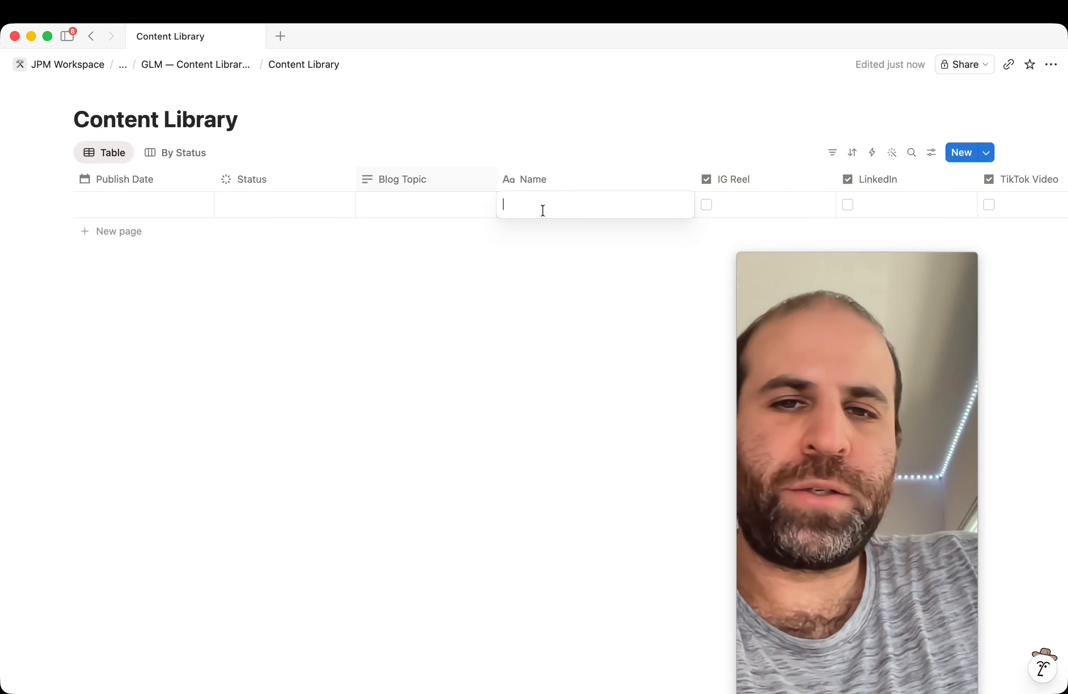
{"action": "key", "text": "Escape"}
{"action": "left_click", "coordinate": [575, 202]}
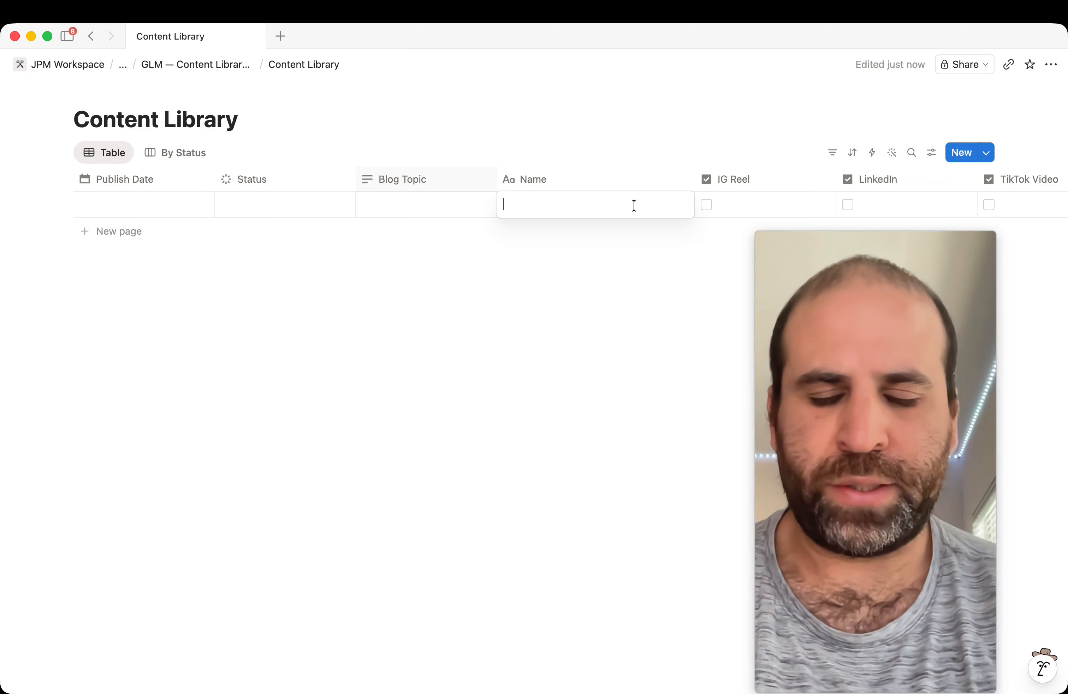
{"action": "key", "text": "Escape"}
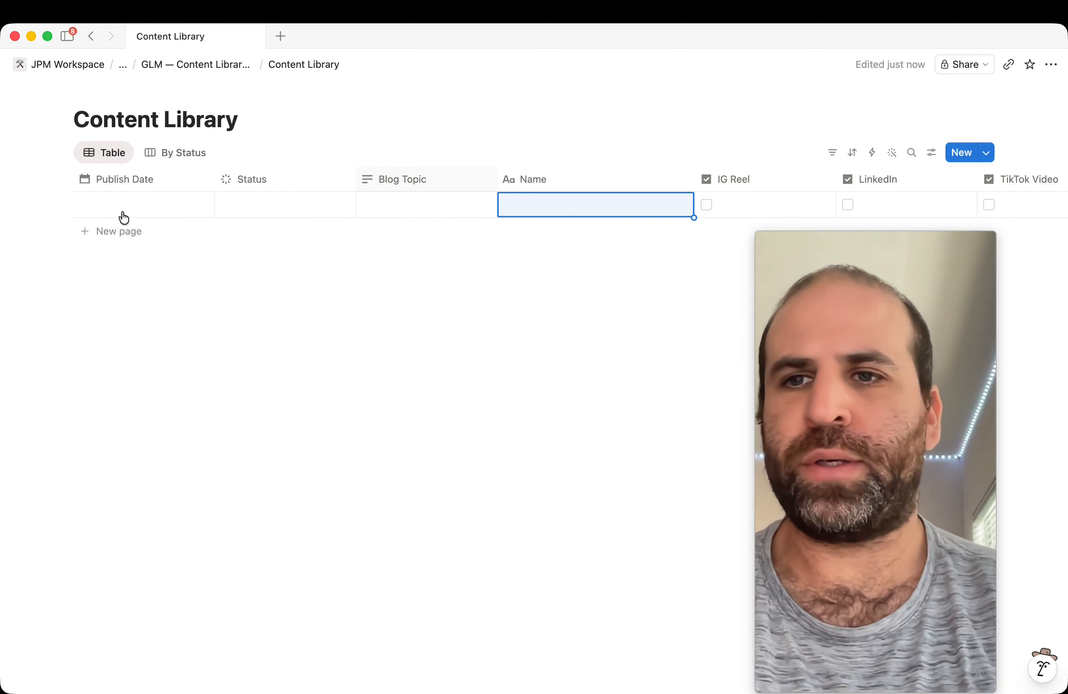
{"action": "left_click", "coordinate": [128, 208]}
{"action": "key", "text": "Escape"}
{"action": "left_click", "coordinate": [236, 207]}
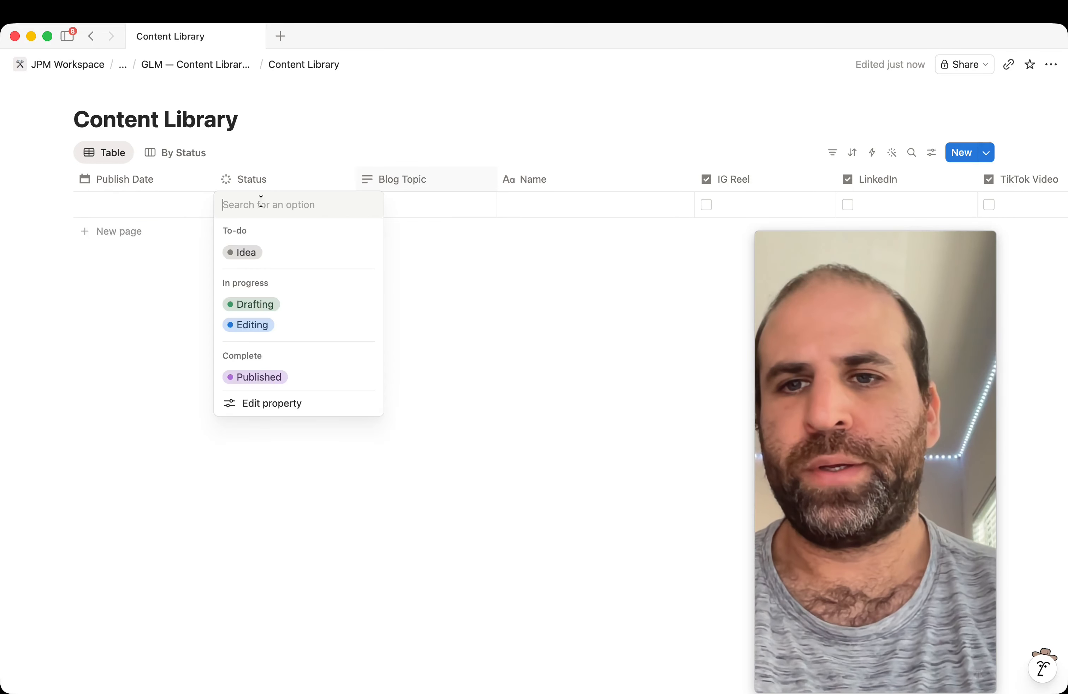
Step: Fill the new row with status Drafting, blog topic Test and name Test blog, and tick IG Reel, LinkedIn and TikTok Video
{"action": "left_click", "coordinate": [259, 306]}
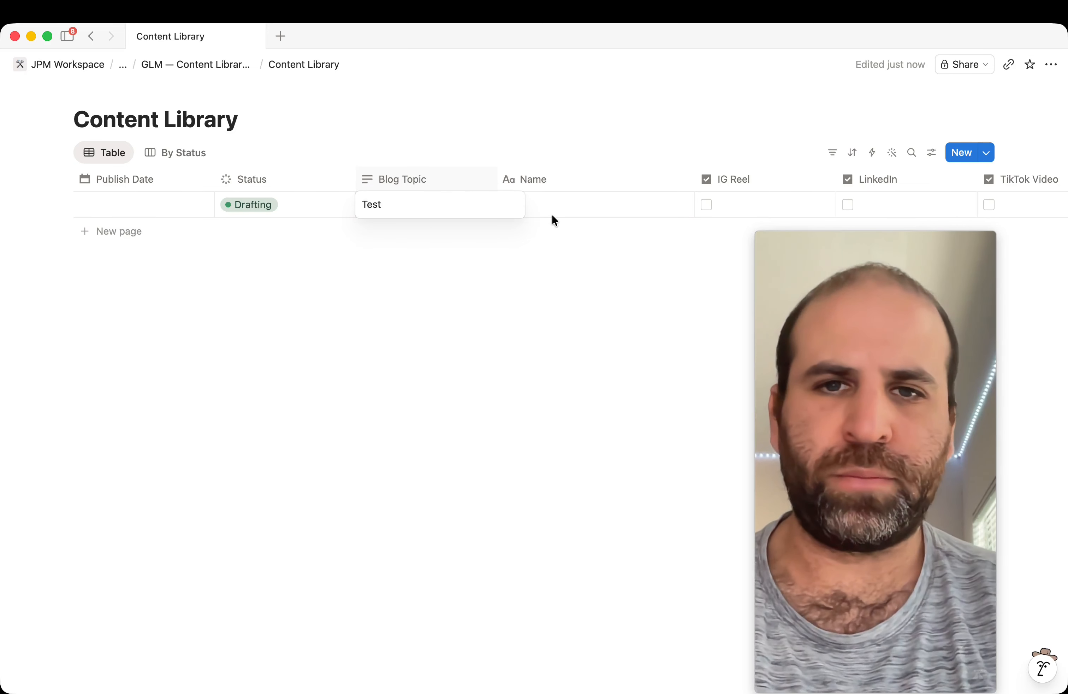
{"action": "key", "text": "Escape"}
{"action": "key", "text": "Escape"}
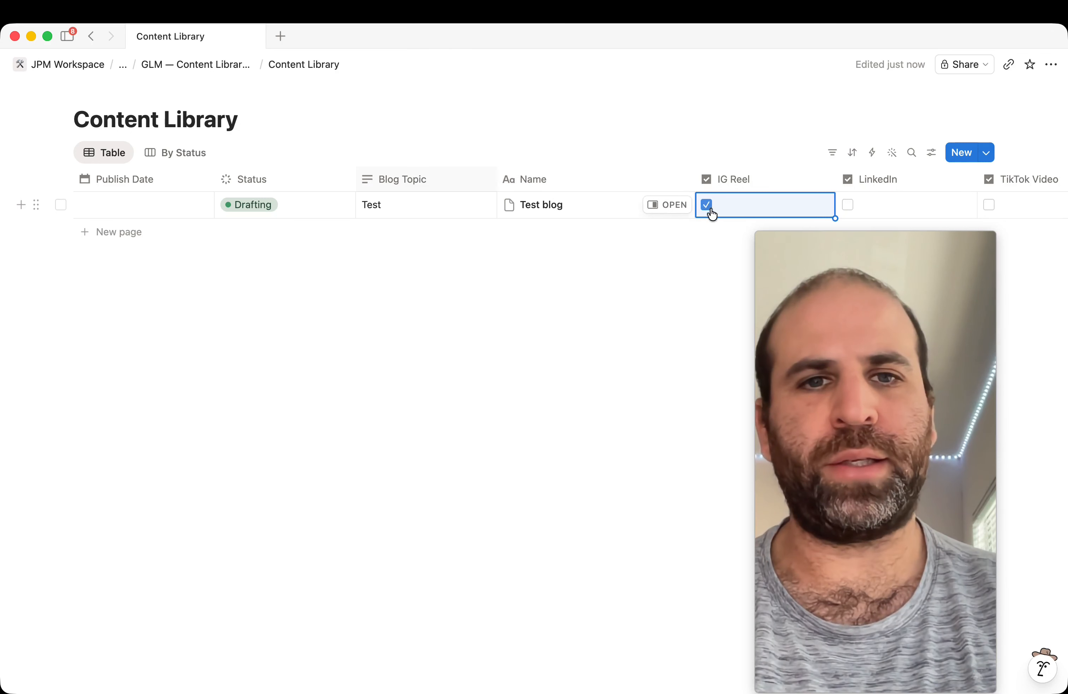
Step: Reorder the columns after Name to URL, WordPress/Blog, YouTube Short, TikTok Video, IG Reel and LinkedIn
{"action": "scroll", "coordinate": [991, 210], "scroll_direction": "right", "scroll_amount": 8}
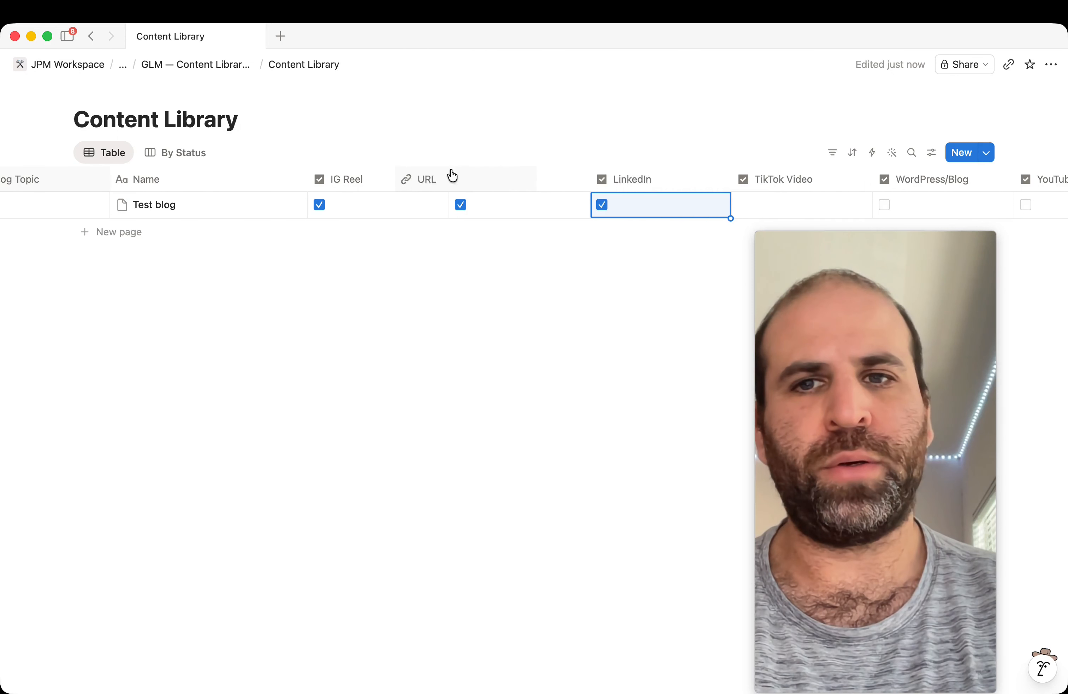
{"action": "scroll", "coordinate": [721, 178], "scroll_direction": "right", "scroll_amount": 5}
{"action": "left_click_drag", "start_coordinate": [709, 184], "coordinate": [312, 189]}
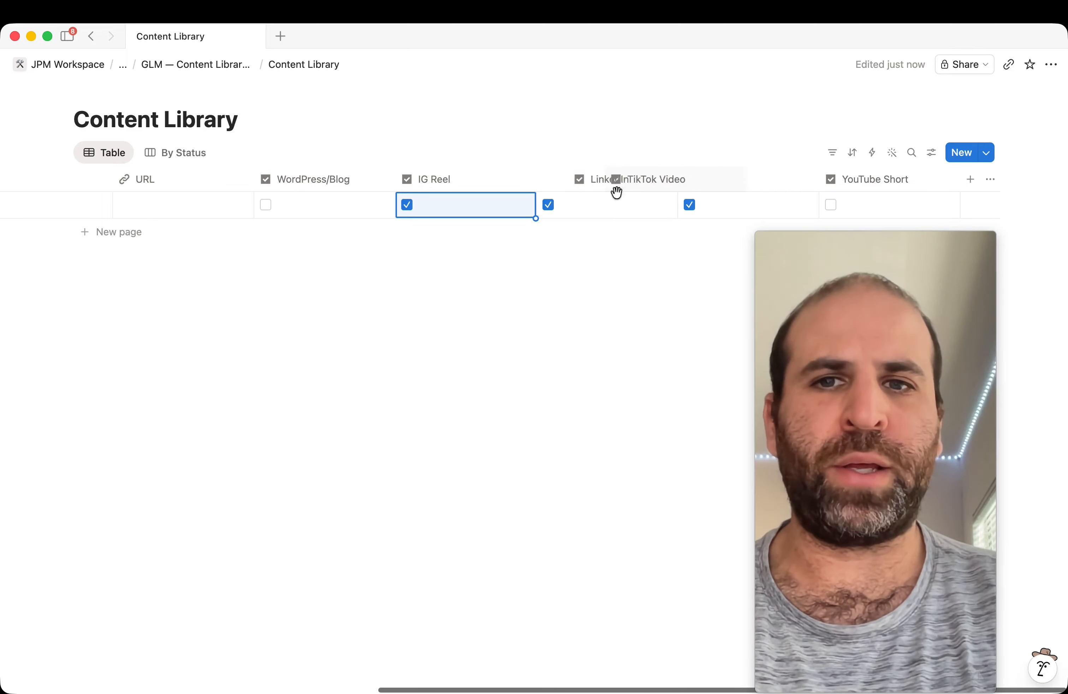
{"action": "left_click_drag", "start_coordinate": [617, 193], "coordinate": [434, 198]}
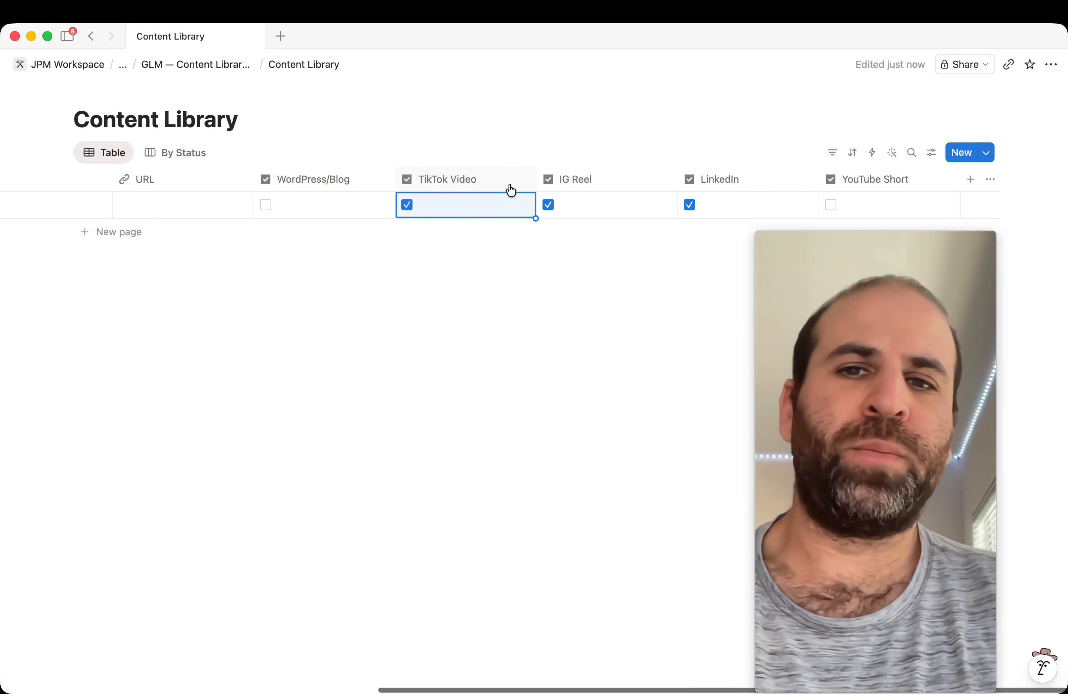
{"action": "left_click_drag", "start_coordinate": [850, 188], "coordinate": [448, 185]}
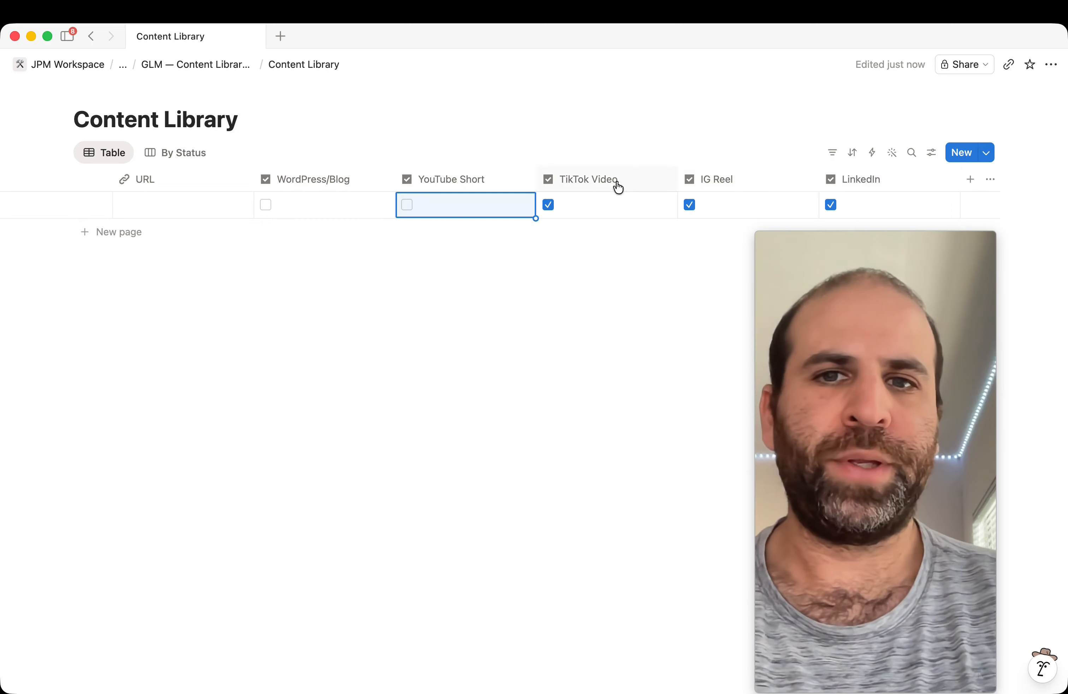
Step: Browse the property types and AI Autofill options offered for a new column, without adding one
{"action": "left_click", "coordinate": [971, 180]}
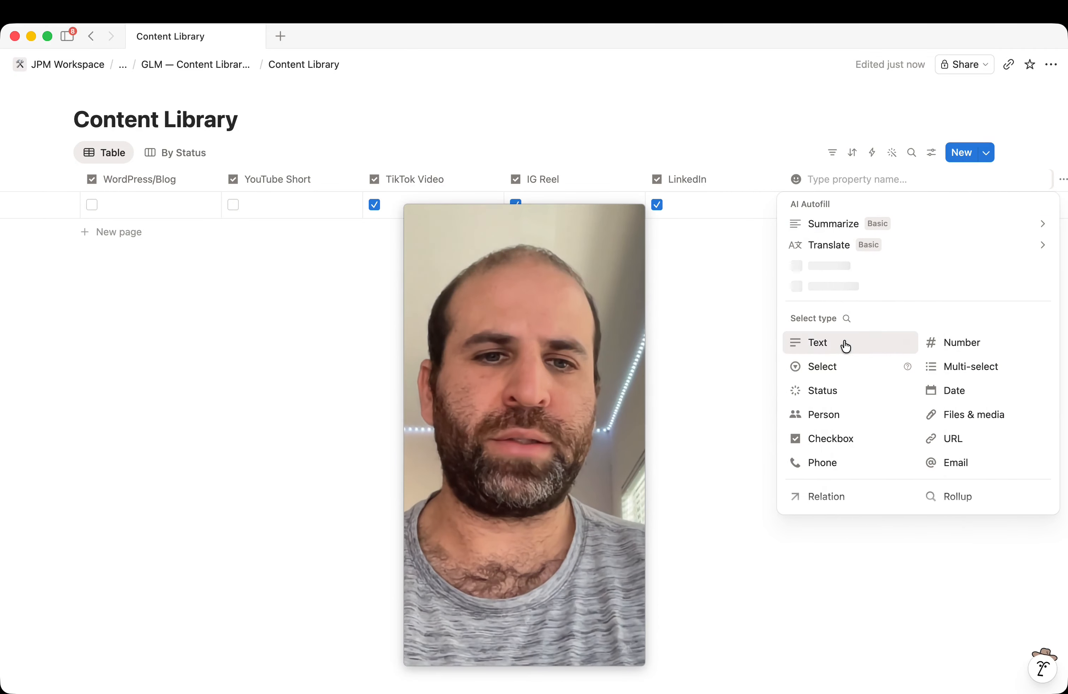
{"action": "scroll", "coordinate": [842, 351], "scroll_direction": "down", "scroll_amount": 2}
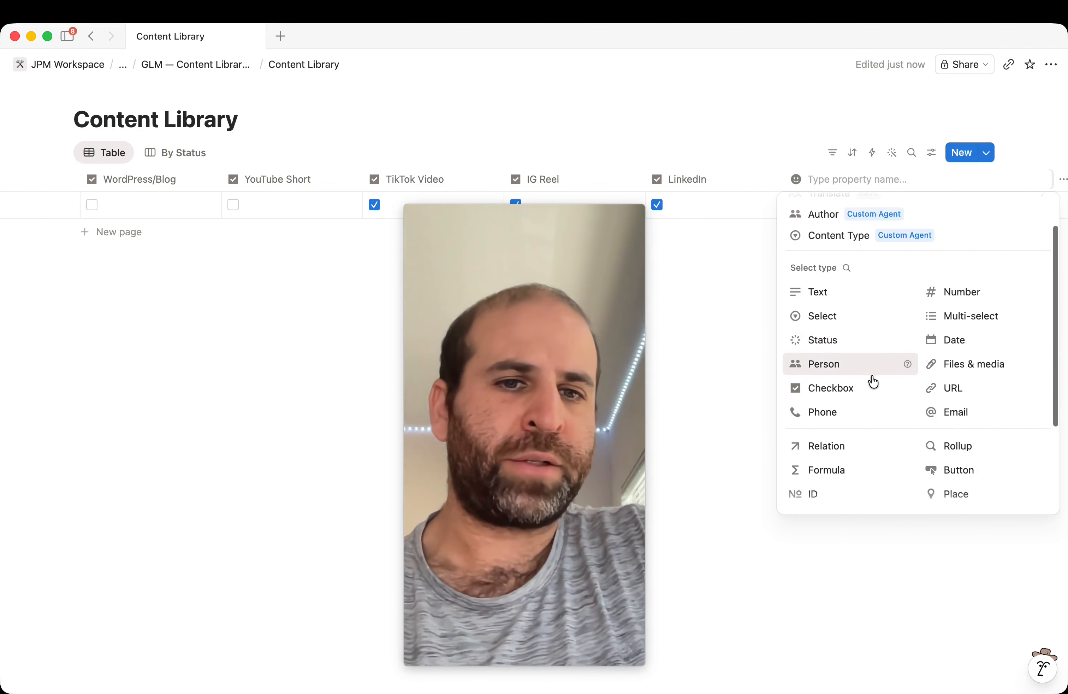
{"action": "scroll", "coordinate": [870, 374], "scroll_direction": "down", "scroll_amount": 4}
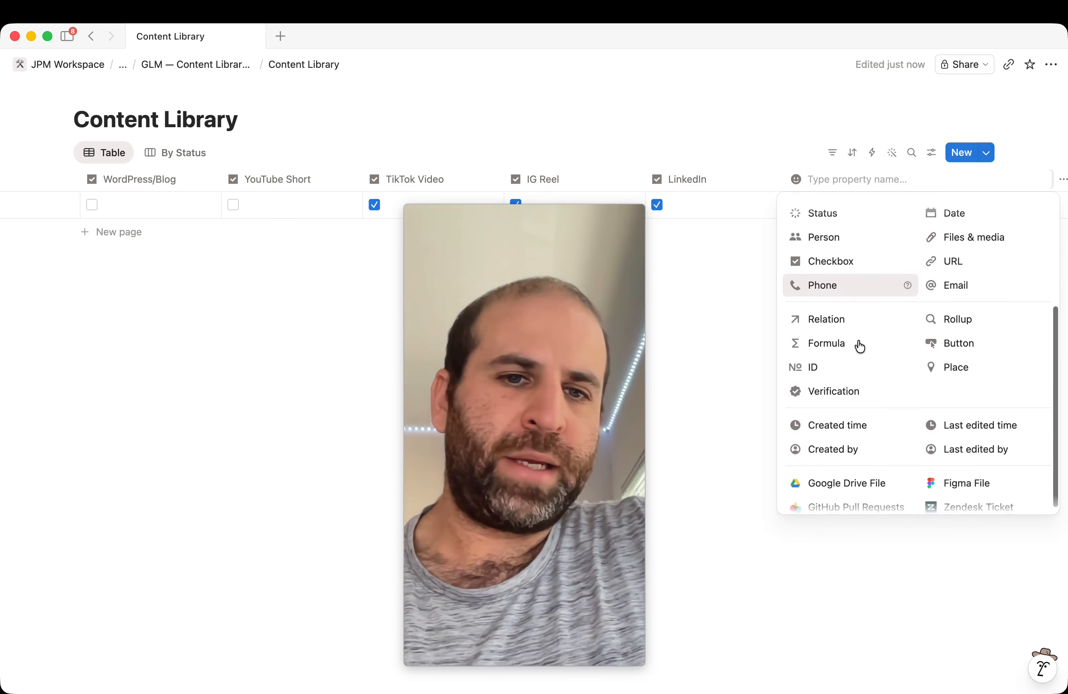
{"action": "scroll", "coordinate": [836, 311], "scroll_direction": "up", "scroll_amount": 5}
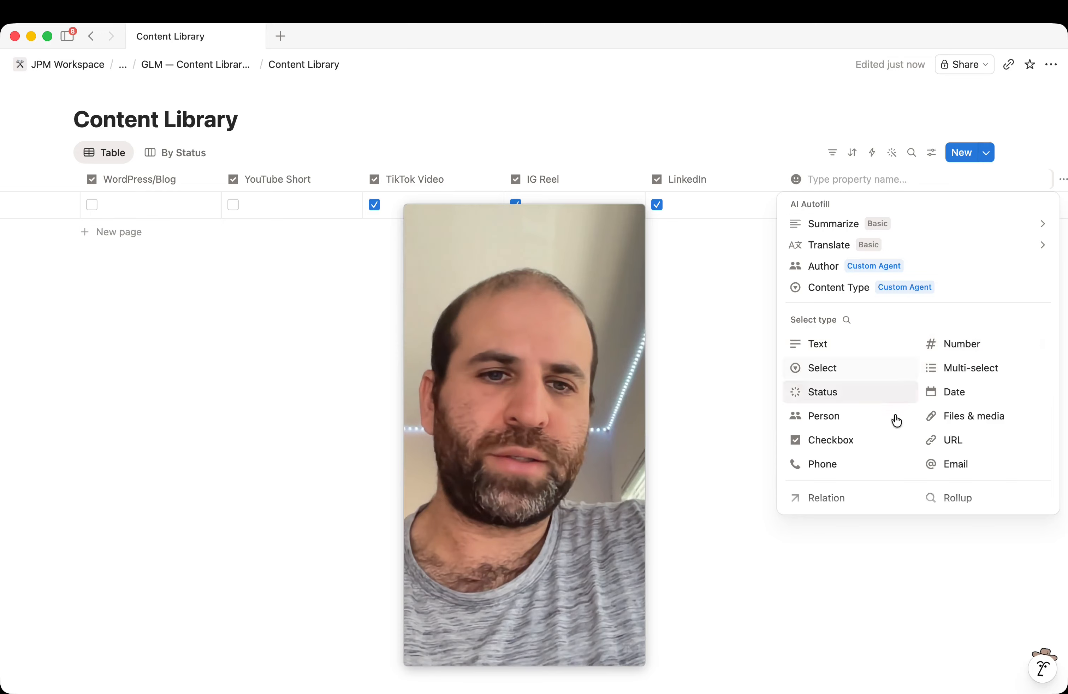
{"action": "left_click", "coordinate": [737, 265]}
{"action": "left_click_drag", "start_coordinate": [570, 318], "coordinate": [944, 291]}
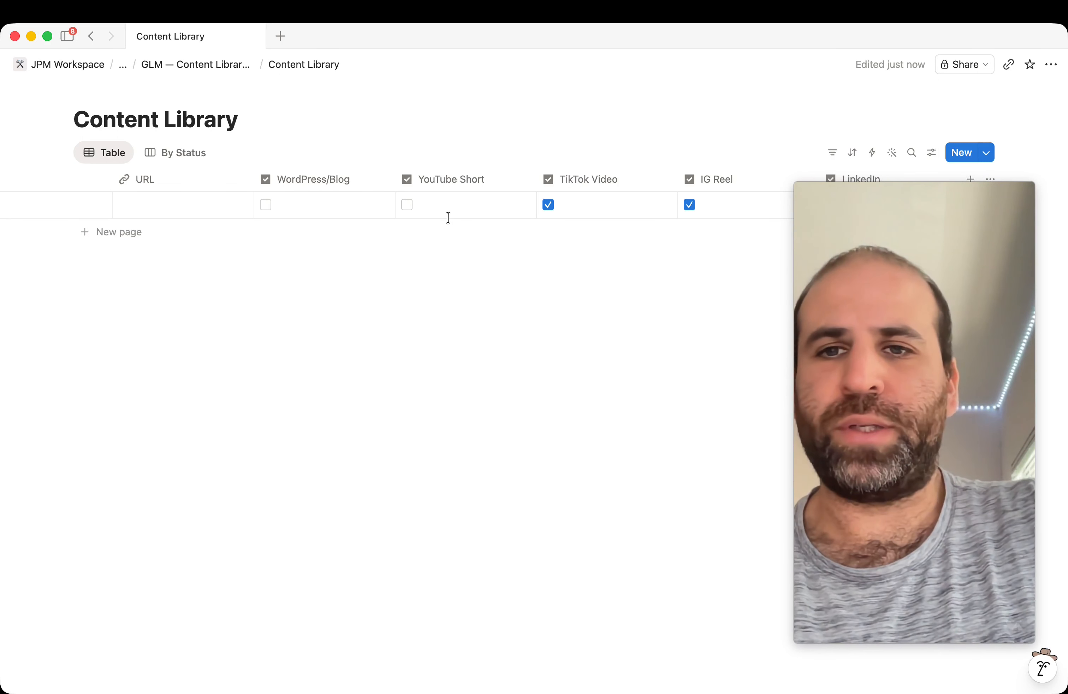
{"action": "scroll", "coordinate": [447, 212], "scroll_direction": "left", "scroll_amount": 10}
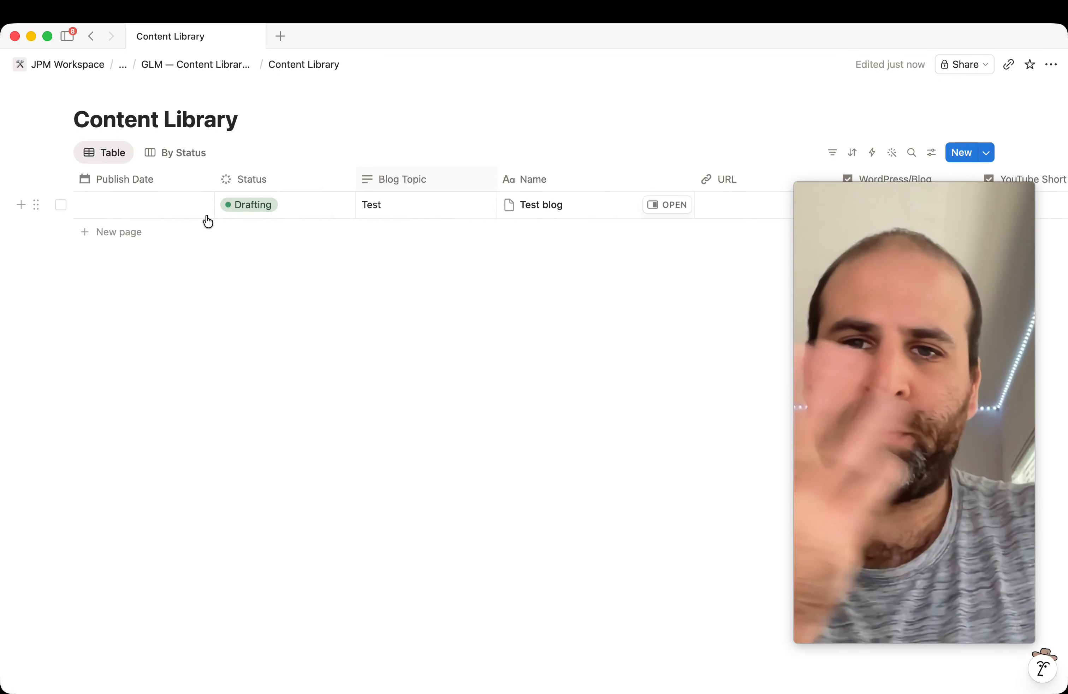
Step: Open the Test blog entry, view it as a full page, and examine its properties and empty body
{"action": "left_click", "coordinate": [667, 205]}
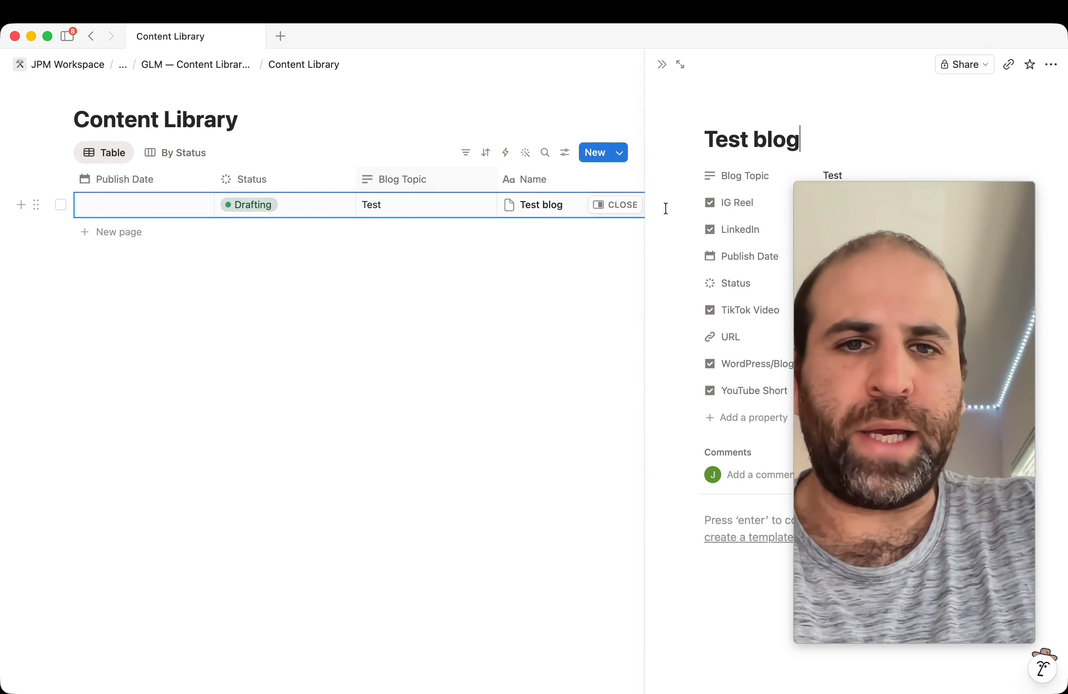
{"action": "left_click_drag", "start_coordinate": [852, 262], "coordinate": [444, 234]}
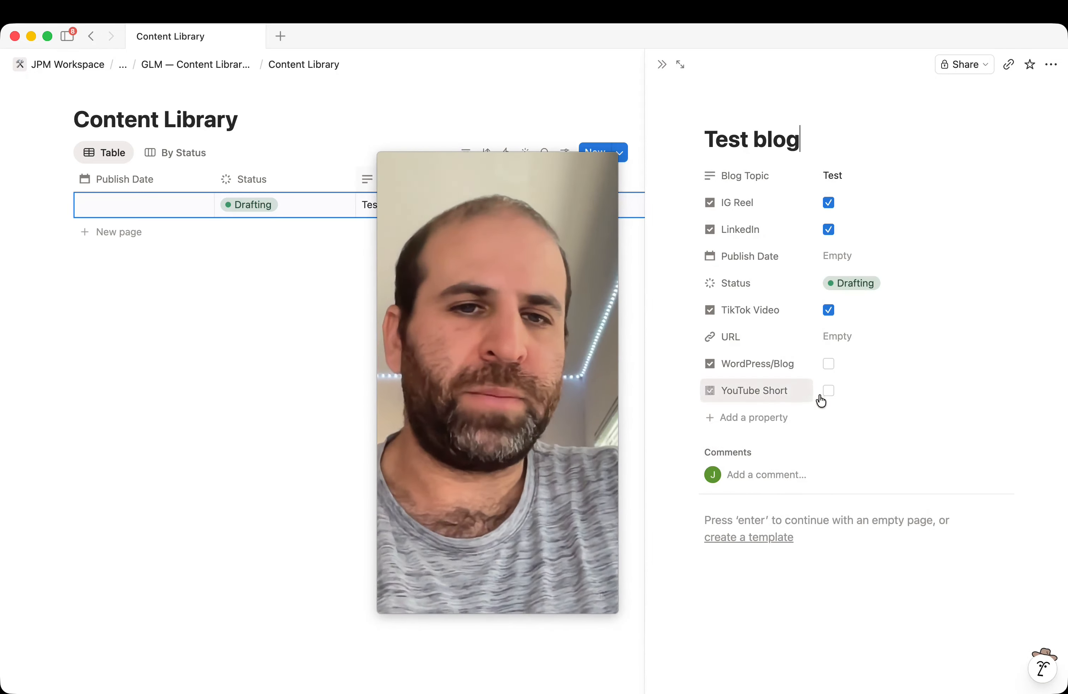
{"action": "scroll", "coordinate": [770, 557], "scroll_direction": "down", "scroll_amount": 1}
{"action": "left_click", "coordinate": [850, 526]}
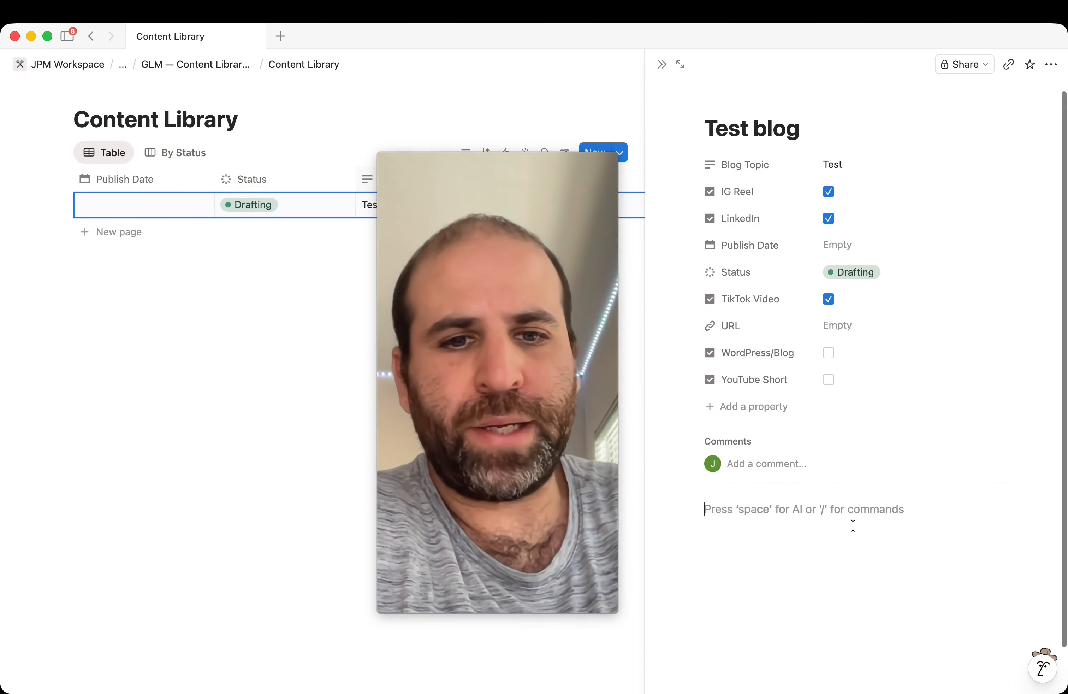
{"action": "scroll", "coordinate": [801, 558], "scroll_direction": "down", "scroll_amount": 1}
{"action": "left_click", "coordinate": [681, 64]}
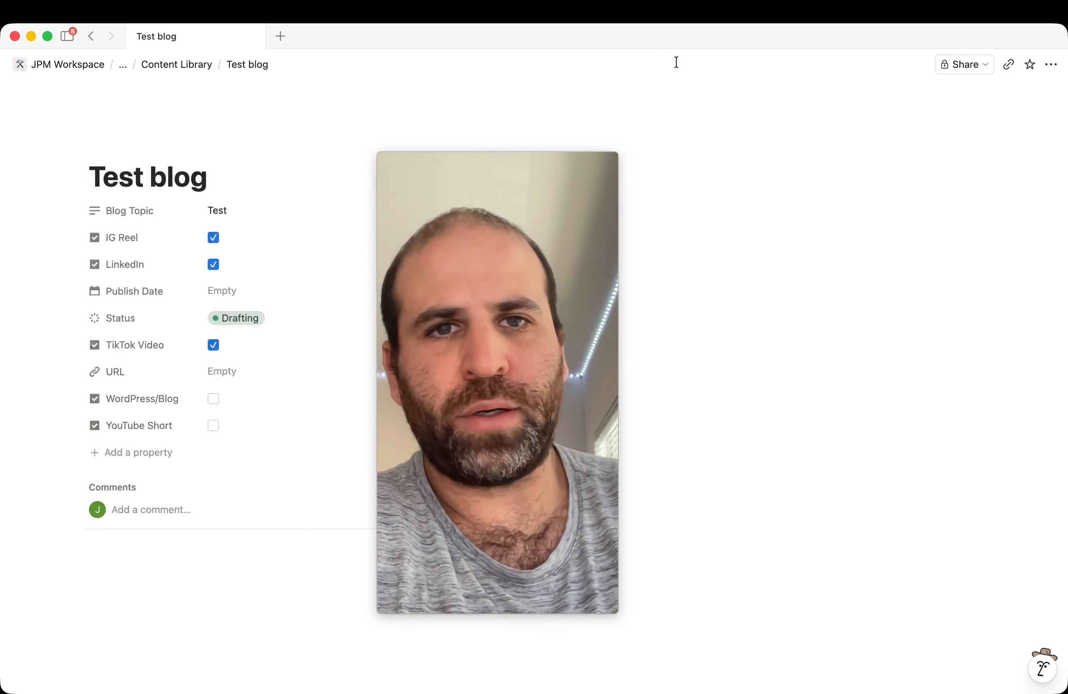
{"action": "left_click_drag", "start_coordinate": [461, 363], "coordinate": [737, 324]}
{"action": "scroll", "coordinate": [551, 487], "scroll_direction": "down", "scroll_amount": 2}
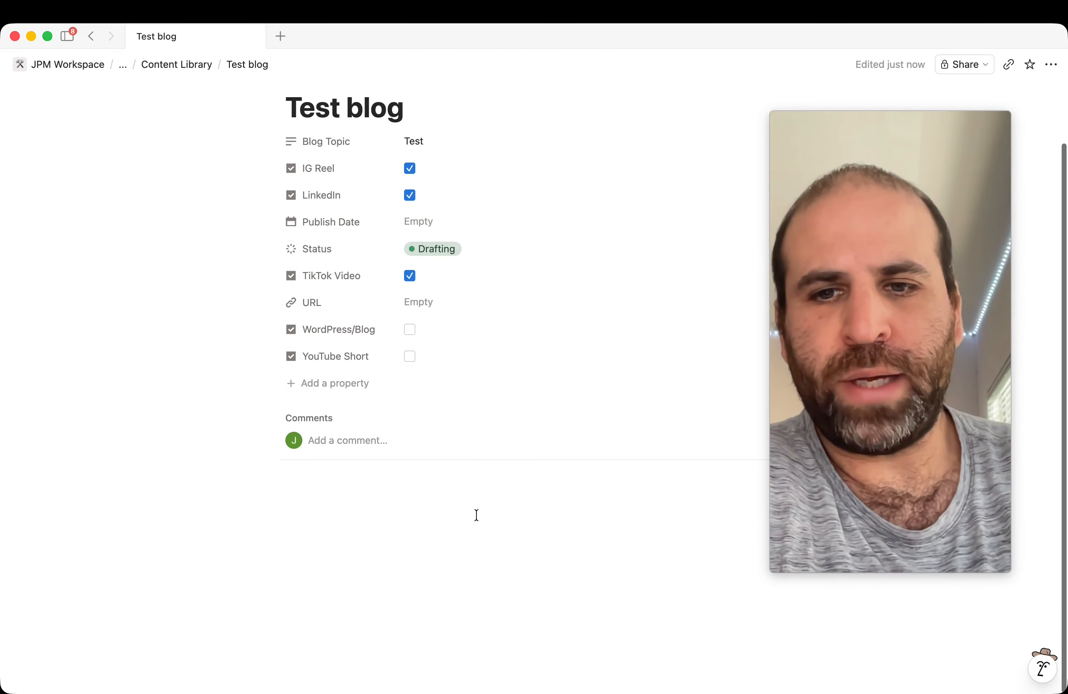
{"action": "left_click", "coordinate": [477, 518]}
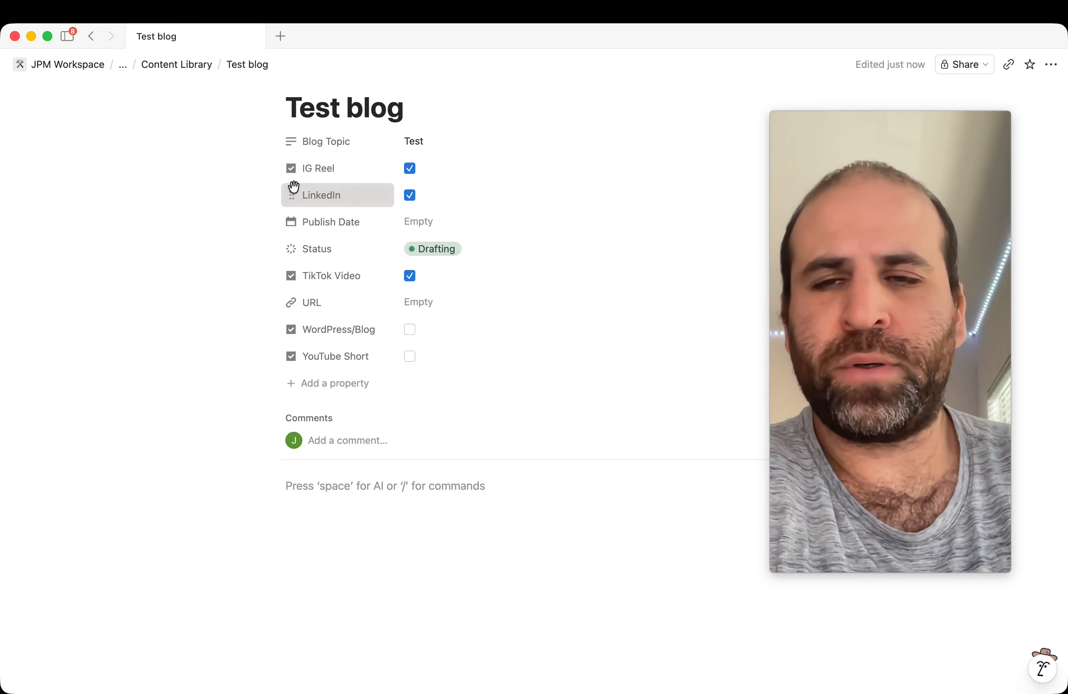
Step: Return to the database with Test blog in side view and move its Publish Date property above Blog Topic
{"action": "key", "text": "super+bracketleft"}
{"action": "left_click_drag", "start_coordinate": [823, 232], "coordinate": [472, 229]}
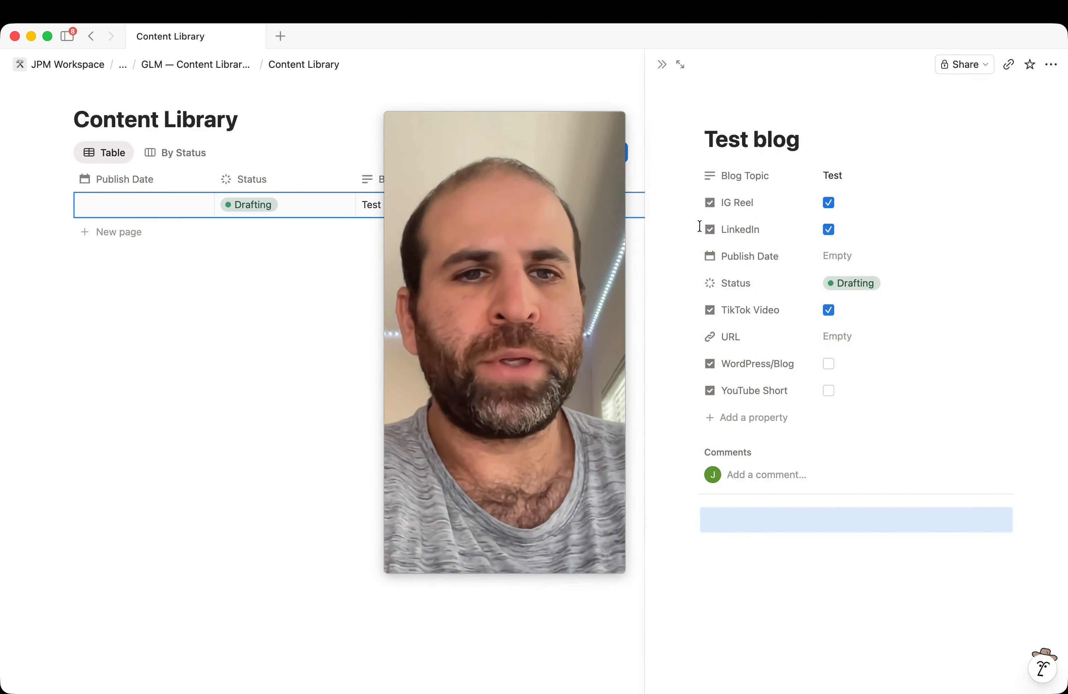
{"action": "left_click", "coordinate": [838, 257]}
{"action": "left_click", "coordinate": [837, 266]}
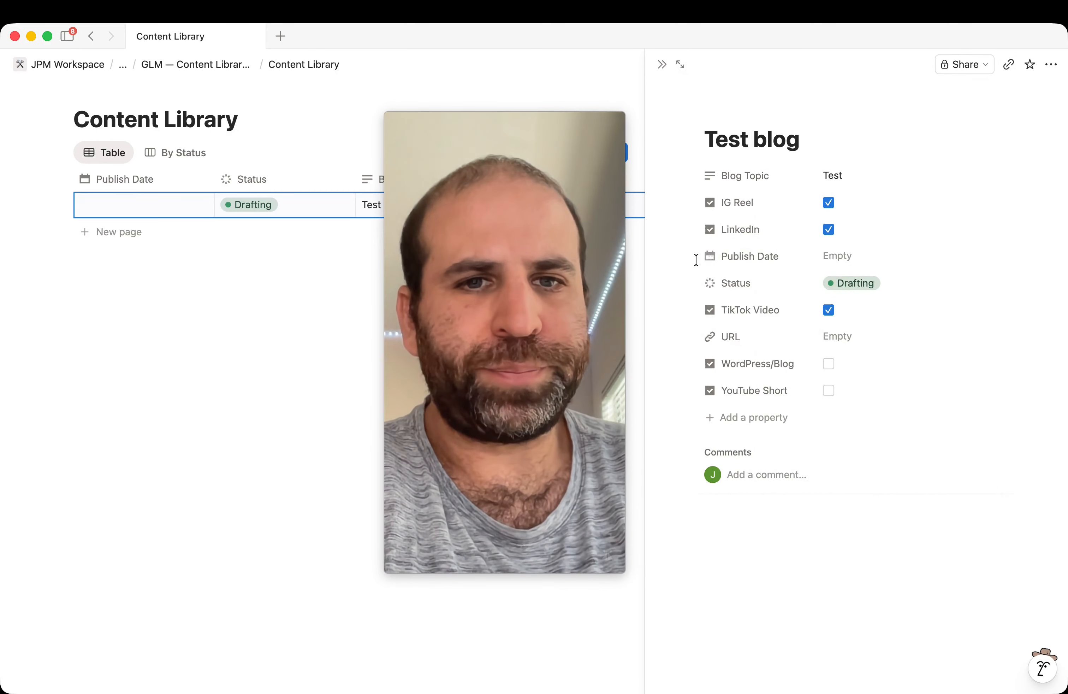
{"action": "left_click_drag", "start_coordinate": [712, 255], "coordinate": [711, 176]}
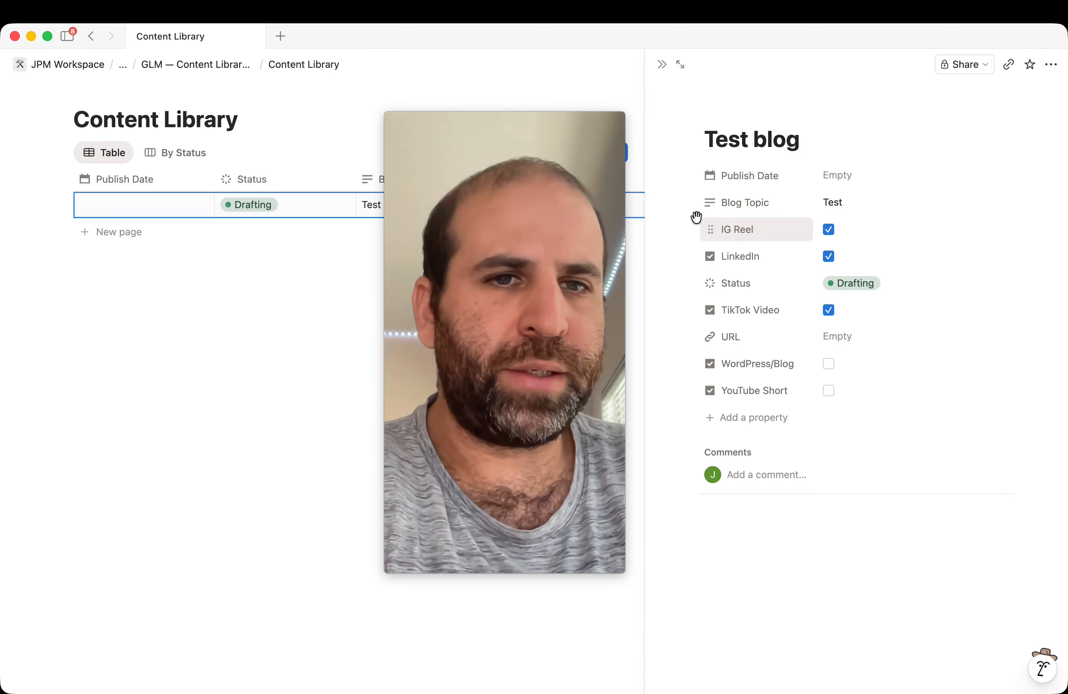
{"action": "scroll", "coordinate": [768, 579], "scroll_direction": "down", "scroll_amount": 2}
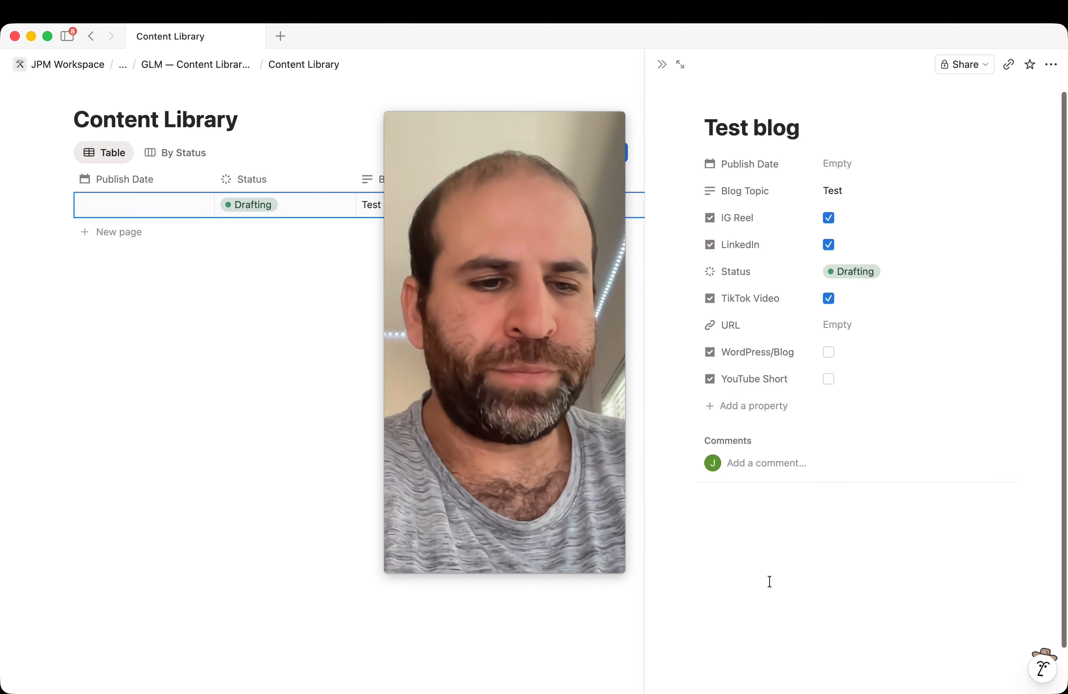
Step: Open the AI chat beside the Test blog page and review the conversation alongside the page's empty body
{"action": "left_click", "coordinate": [1042, 666]}
{"action": "left_click_drag", "start_coordinate": [582, 358], "coordinate": [307, 372]}
{"action": "left_click", "coordinate": [665, 489]}
{"action": "scroll", "coordinate": [631, 473], "scroll_direction": "up", "scroll_amount": 1}
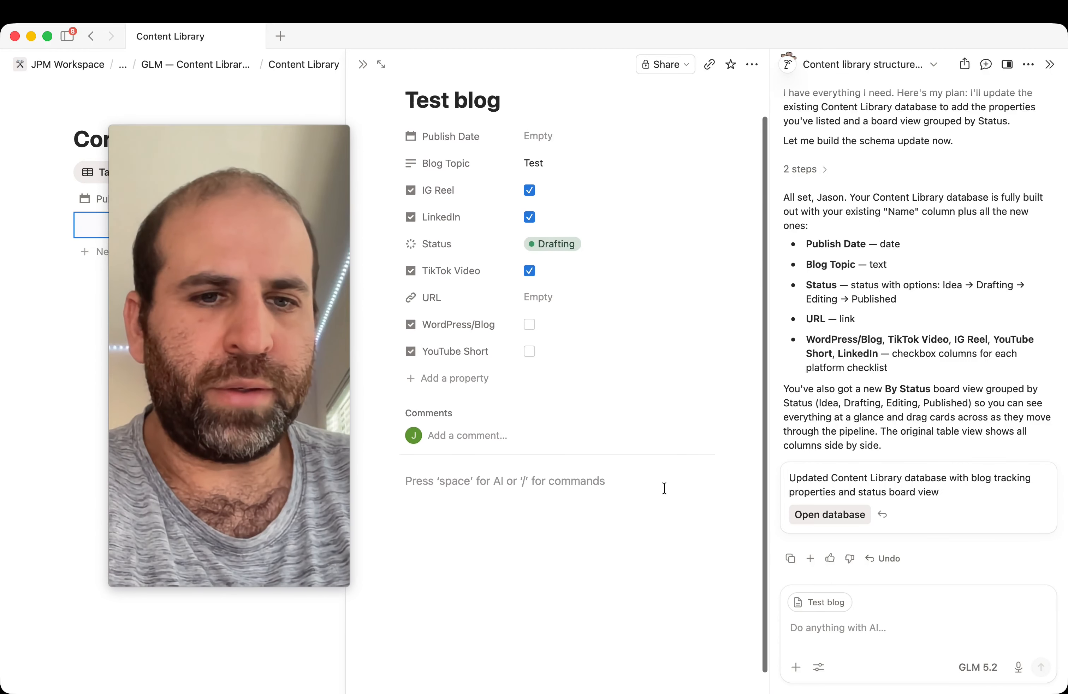
{"action": "scroll", "coordinate": [473, 496], "scroll_direction": "down", "scroll_amount": 1}
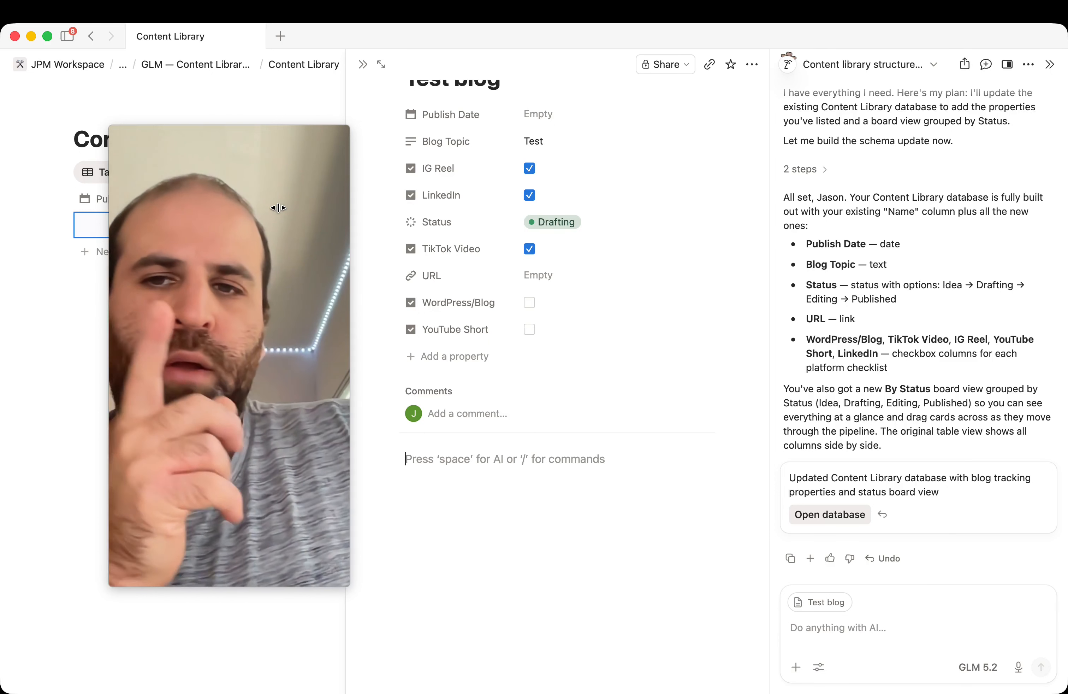
Step: Go to the parent page GLM — Content Library & Blog Series Walkthrough and close the AI chat
{"action": "left_click", "coordinate": [363, 64]}
{"action": "left_click", "coordinate": [1050, 64]}
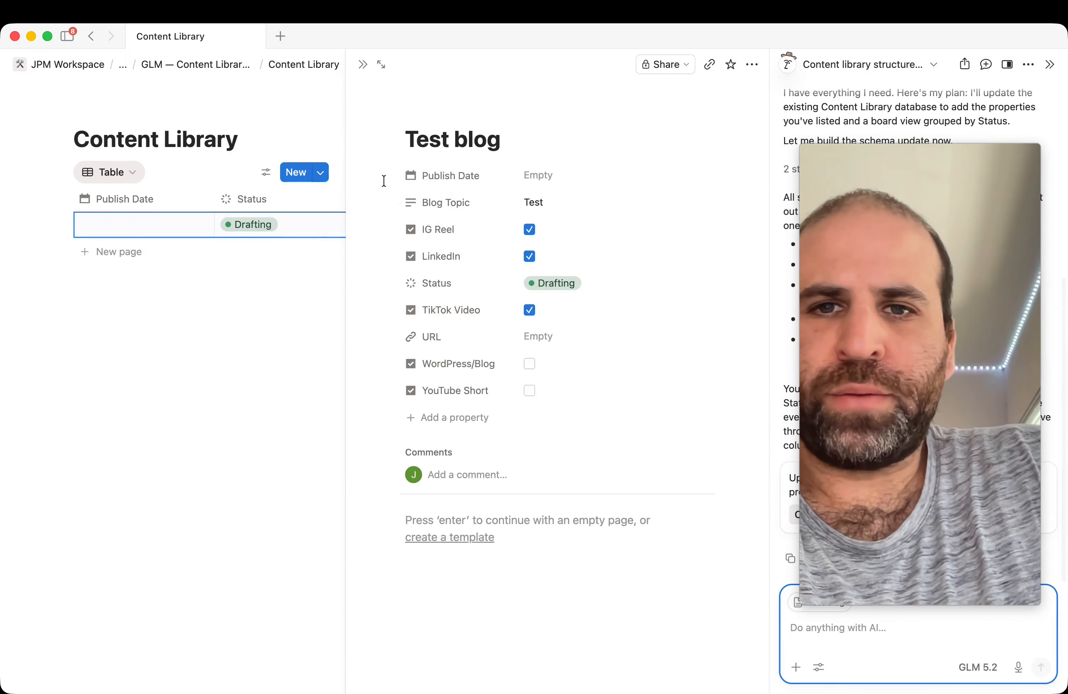
{"action": "left_click", "coordinate": [209, 84]}
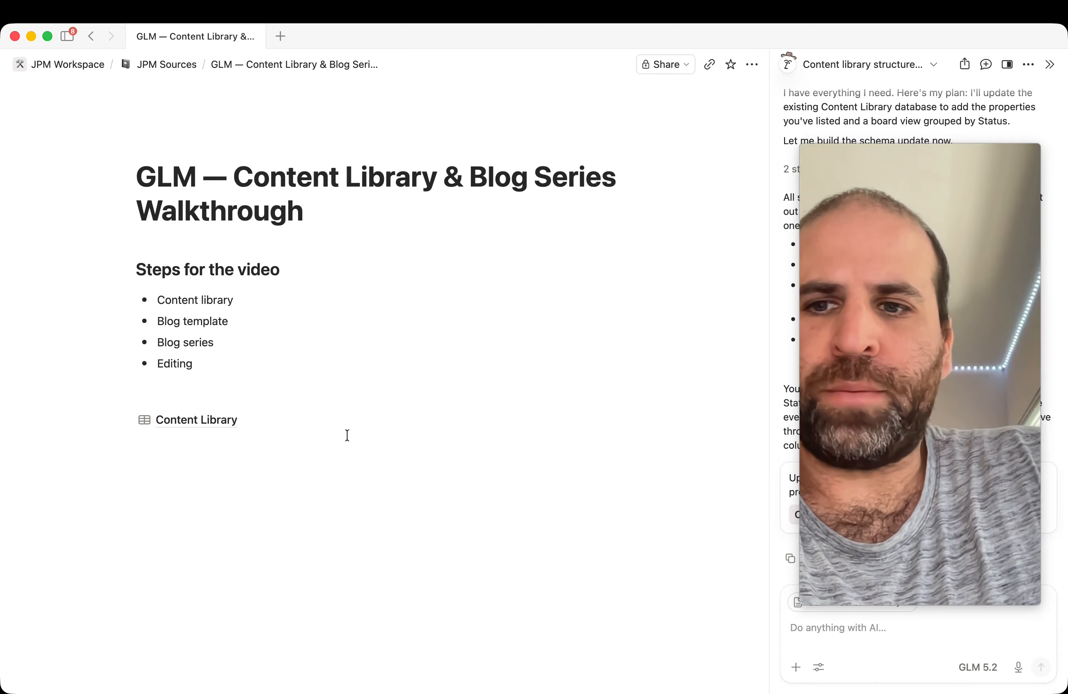
{"action": "left_click_drag", "start_coordinate": [839, 211], "coordinate": [759, 204]}
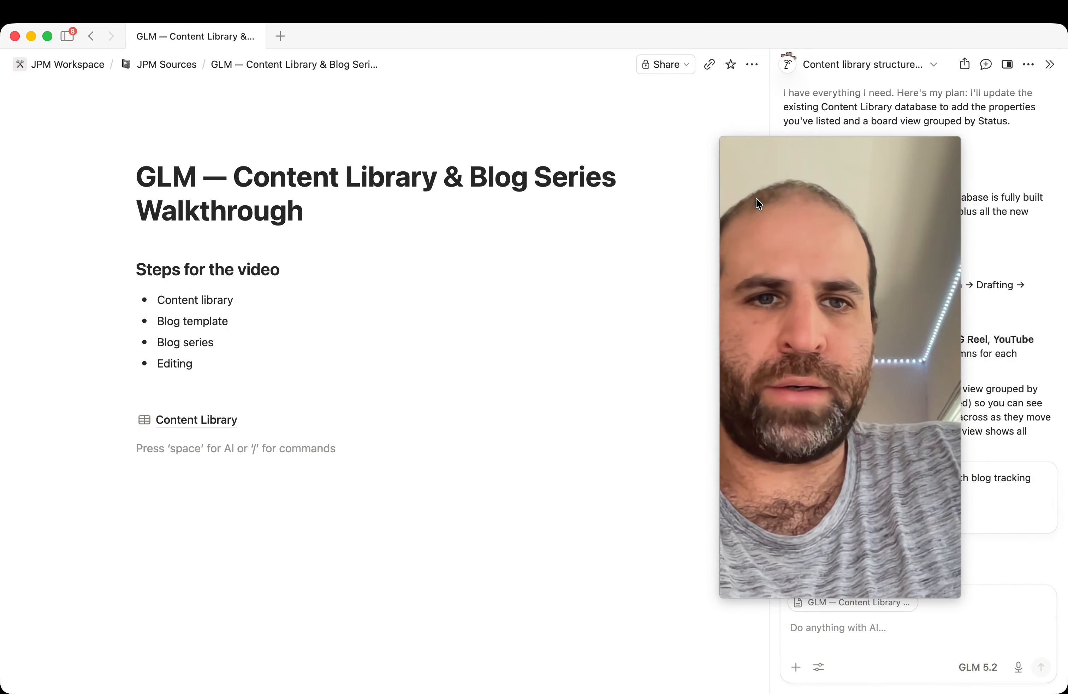
{"action": "left_click", "coordinate": [1049, 64]}
{"action": "left_click_drag", "start_coordinate": [880, 239], "coordinate": [958, 251]}
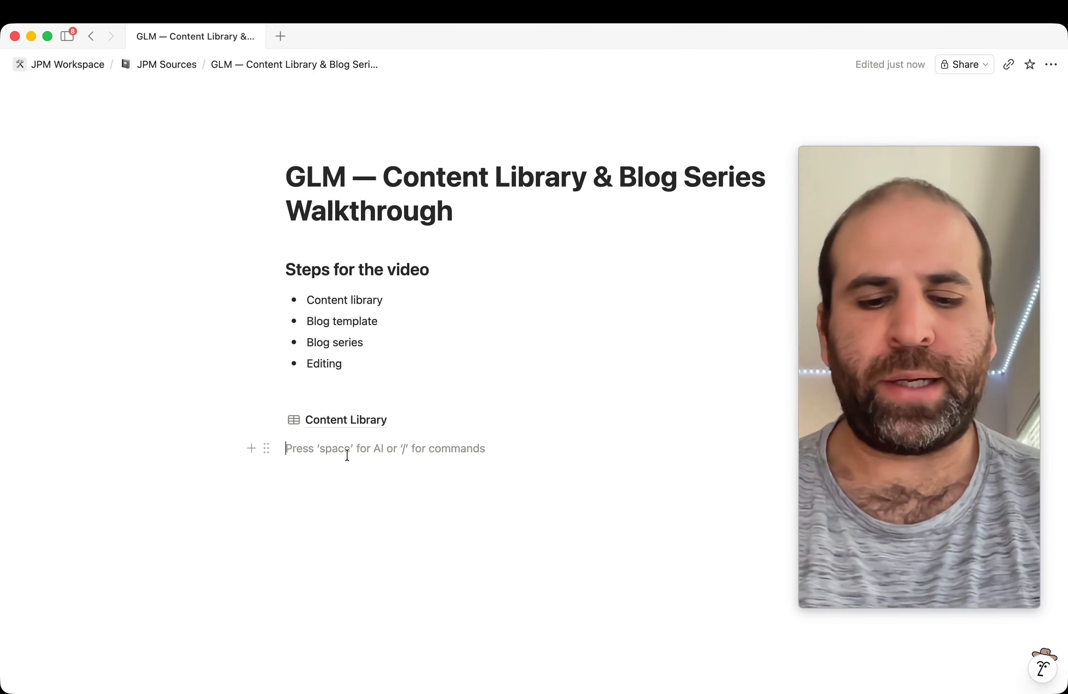
Step: Insert an inline table view below the Content Library link, using this page's existing Content Library database as its data source
{"action": "type", "text": "/"}
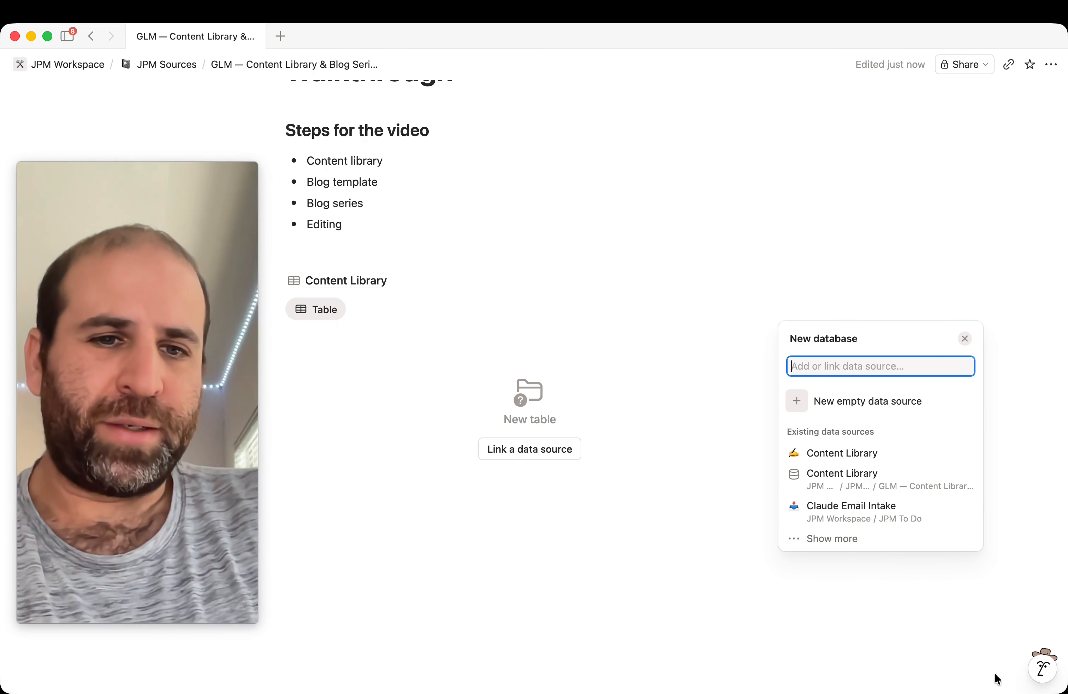
{"action": "type", "text": "content lib"}
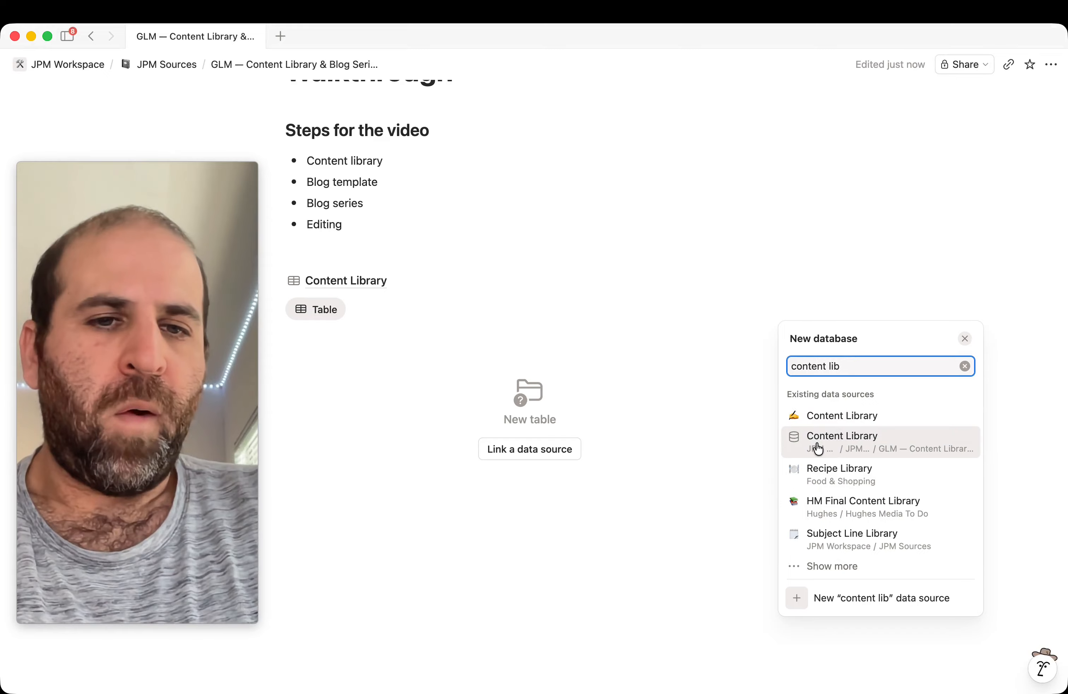
{"action": "left_click", "coordinate": [829, 449]}
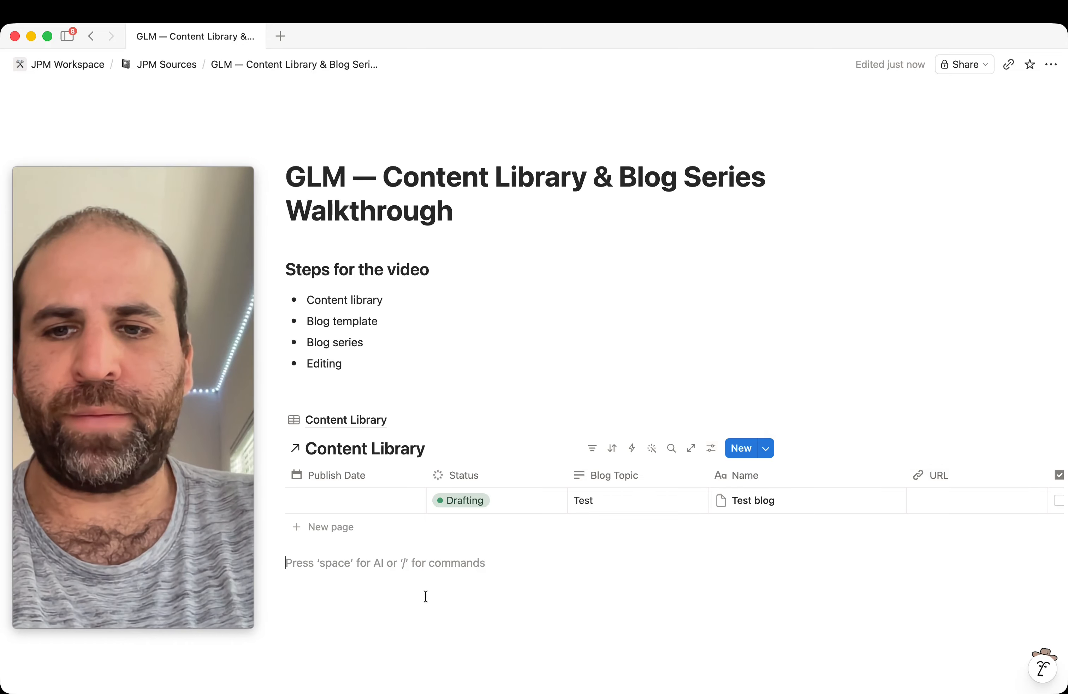
{"action": "left_click_drag", "start_coordinate": [171, 509], "coordinate": [961, 475]}
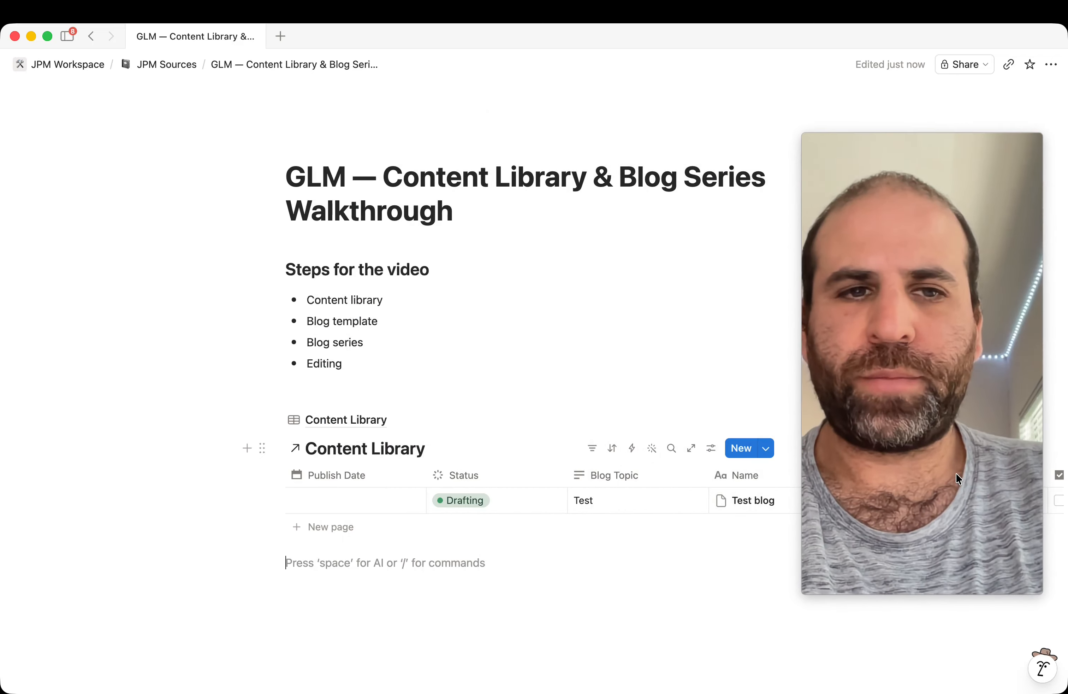
{"action": "scroll", "coordinate": [585, 467], "scroll_direction": "down", "scroll_amount": 2}
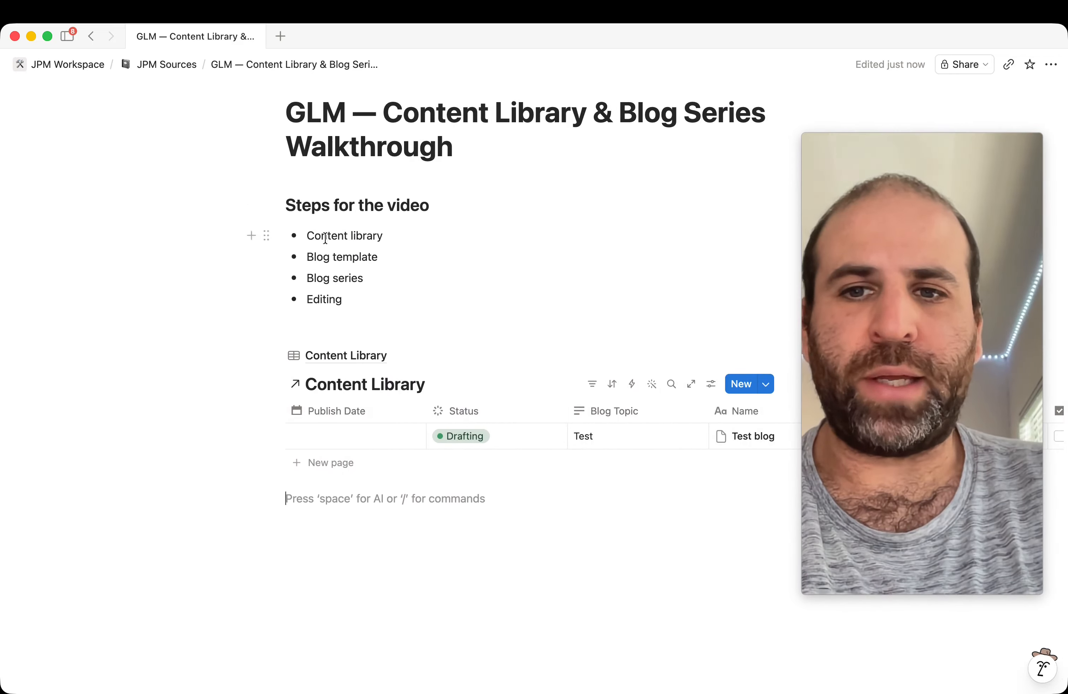
{"action": "left_click_drag", "start_coordinate": [904, 395], "coordinate": [111, 412]}
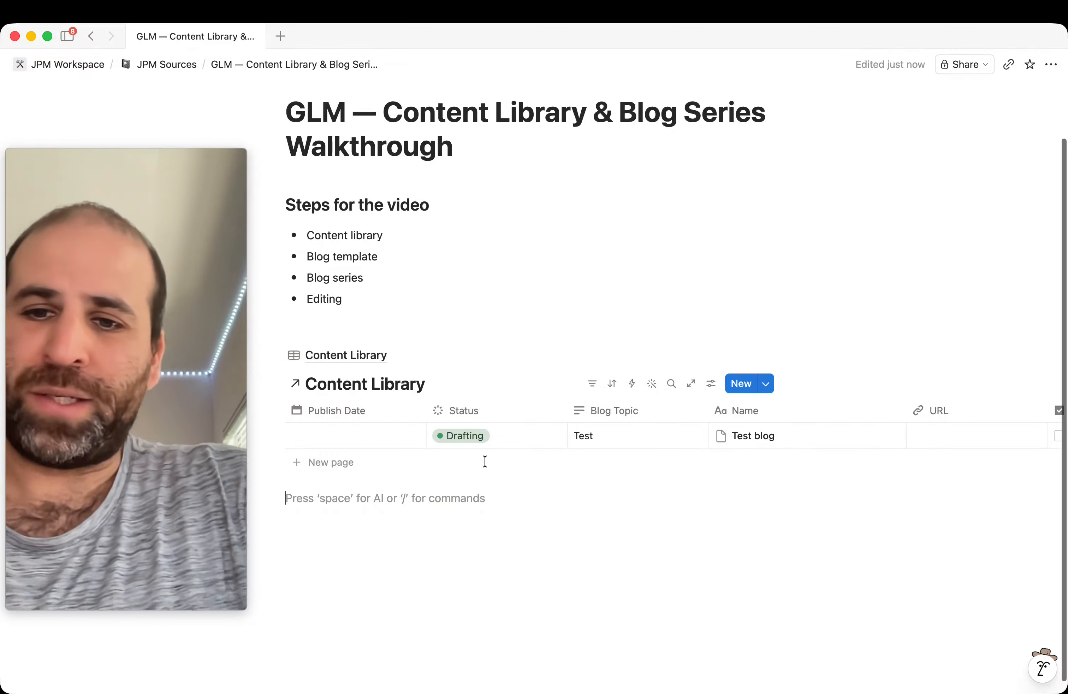
{"action": "scroll", "coordinate": [439, 498], "scroll_direction": "down", "scroll_amount": 1}
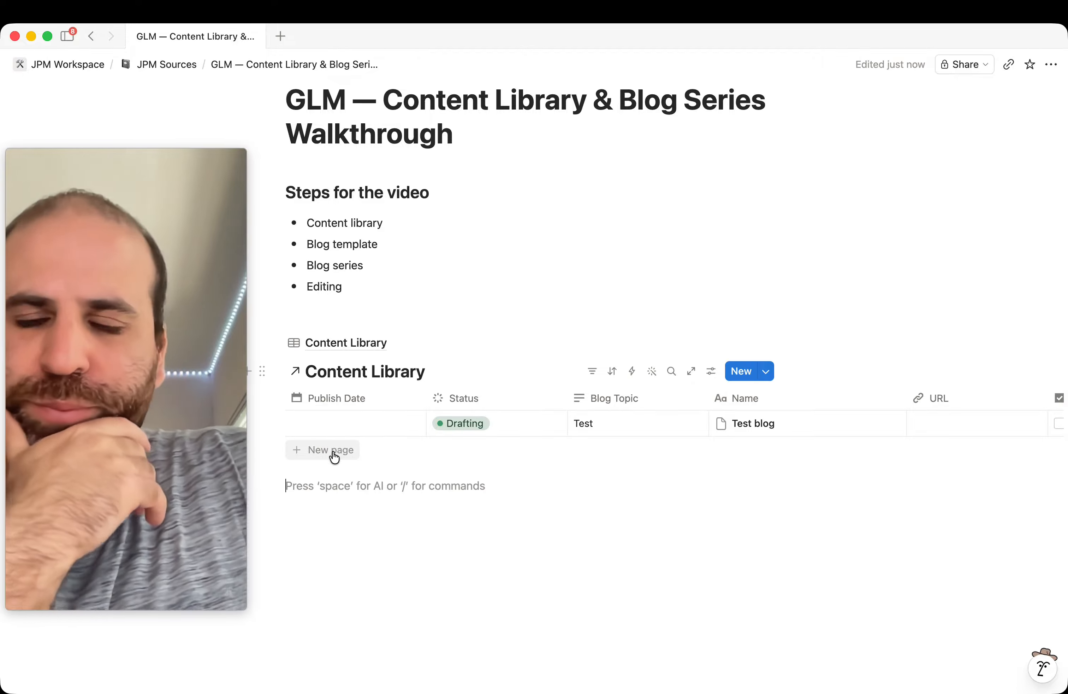
Step: Add three blank rows to the inline Content Library table, check them in the full database and return to the walkthrough page
{"action": "key", "text": "Escape"}
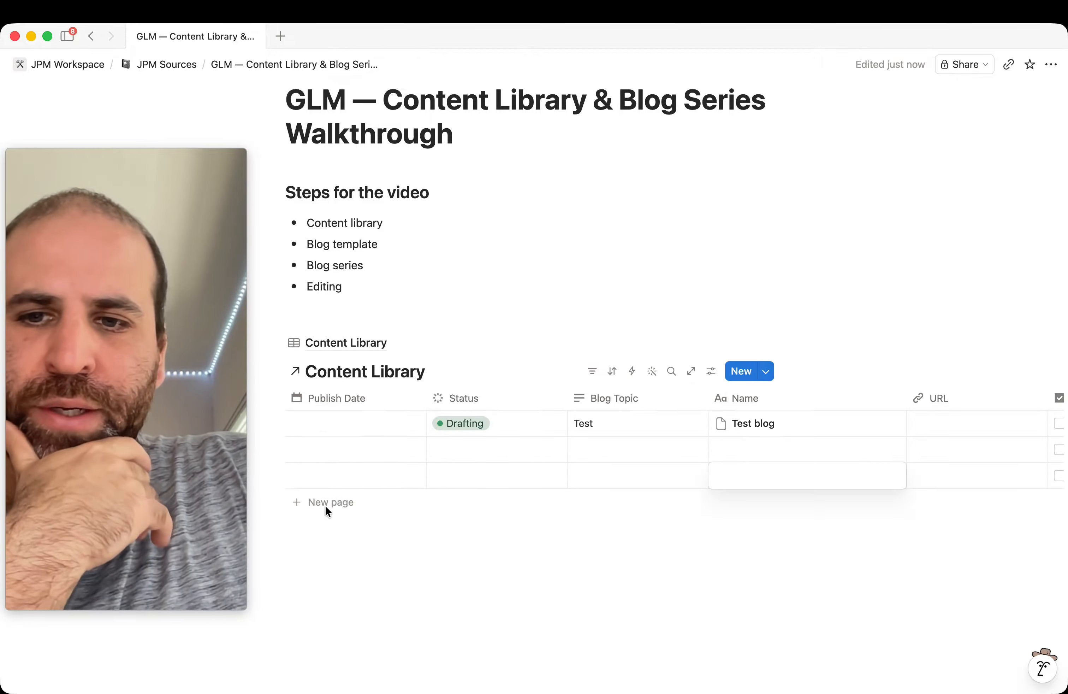
{"action": "left_click", "coordinate": [326, 506]}
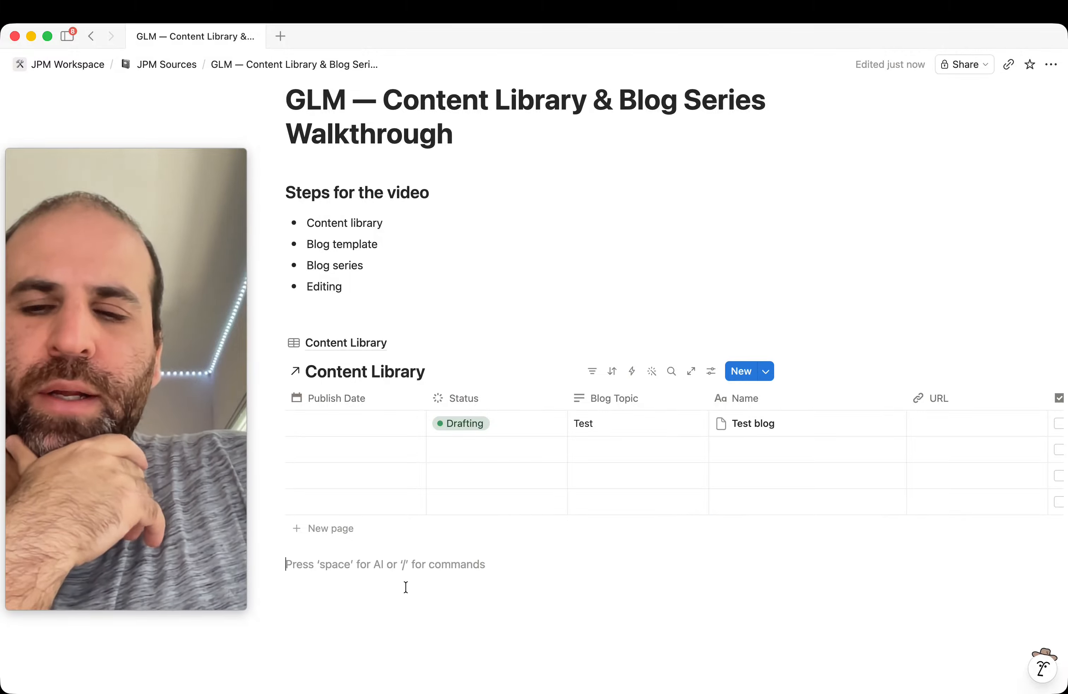
{"action": "left_click", "coordinate": [354, 343]}
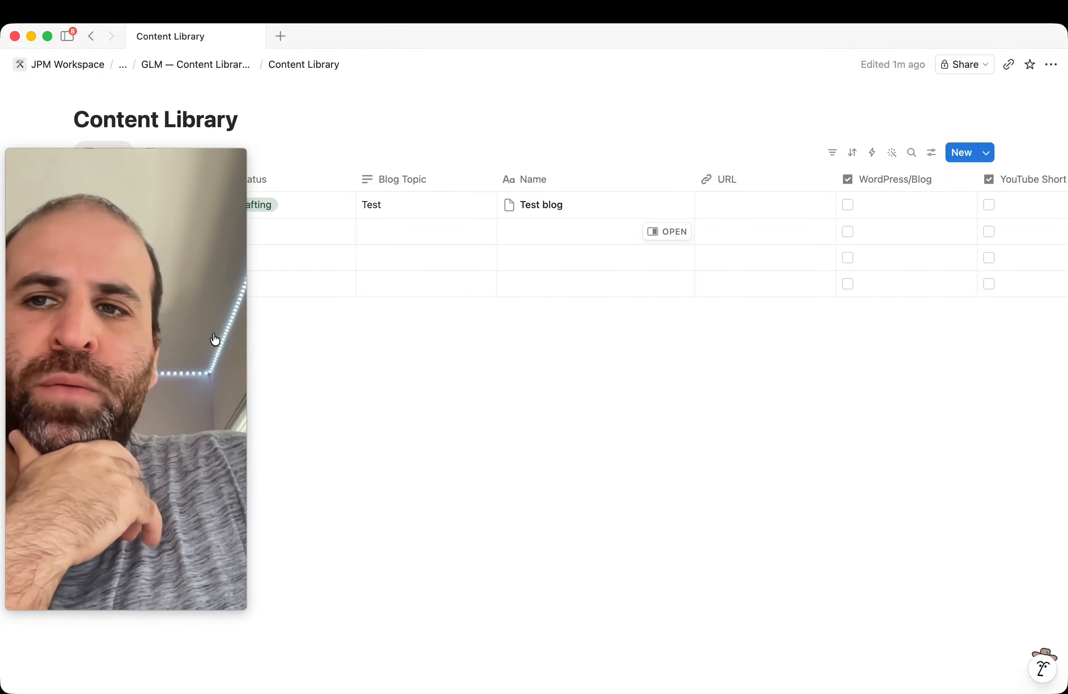
{"action": "key", "text": "super+bracketleft"}
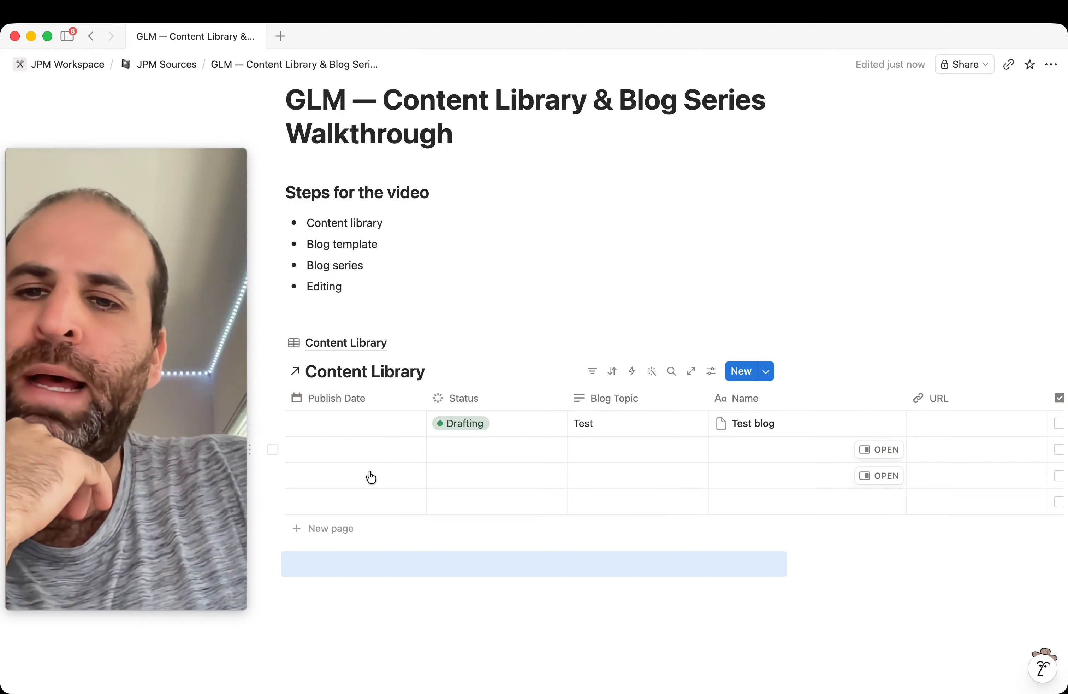
Step: Move the Content Library database link directly under the Steps for the video list, leaving an empty line above the inline table
{"action": "scroll", "coordinate": [361, 374], "scroll_direction": "up", "scroll_amount": 2}
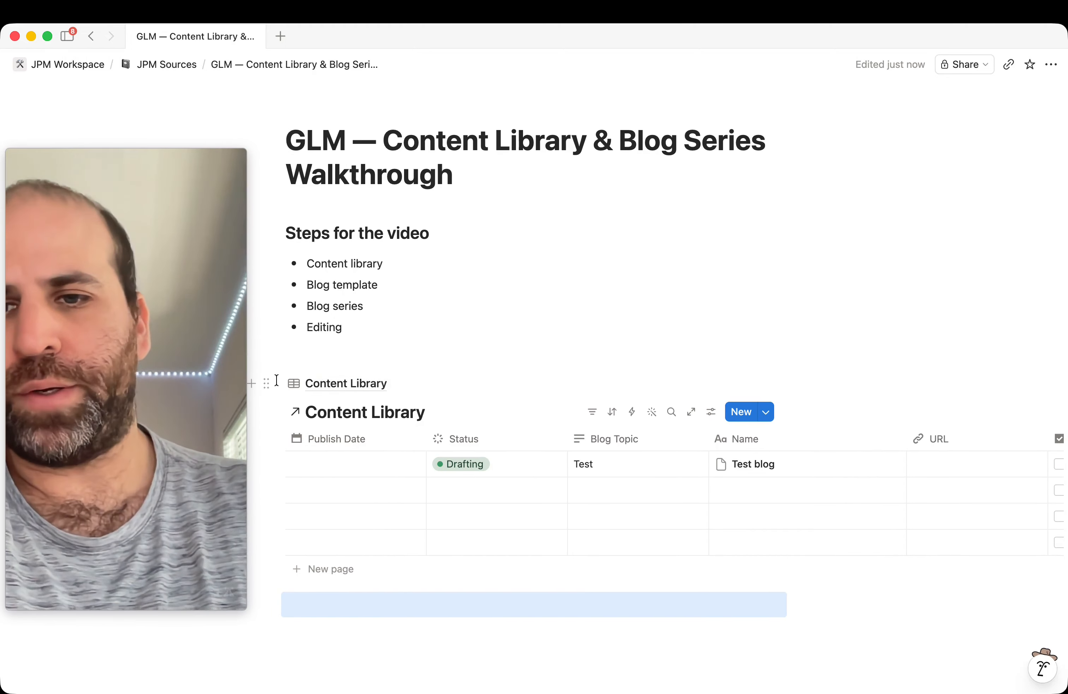
{"action": "left_click_drag", "start_coordinate": [264, 384], "coordinate": [281, 348]}
{"action": "left_click", "coordinate": [312, 383]}
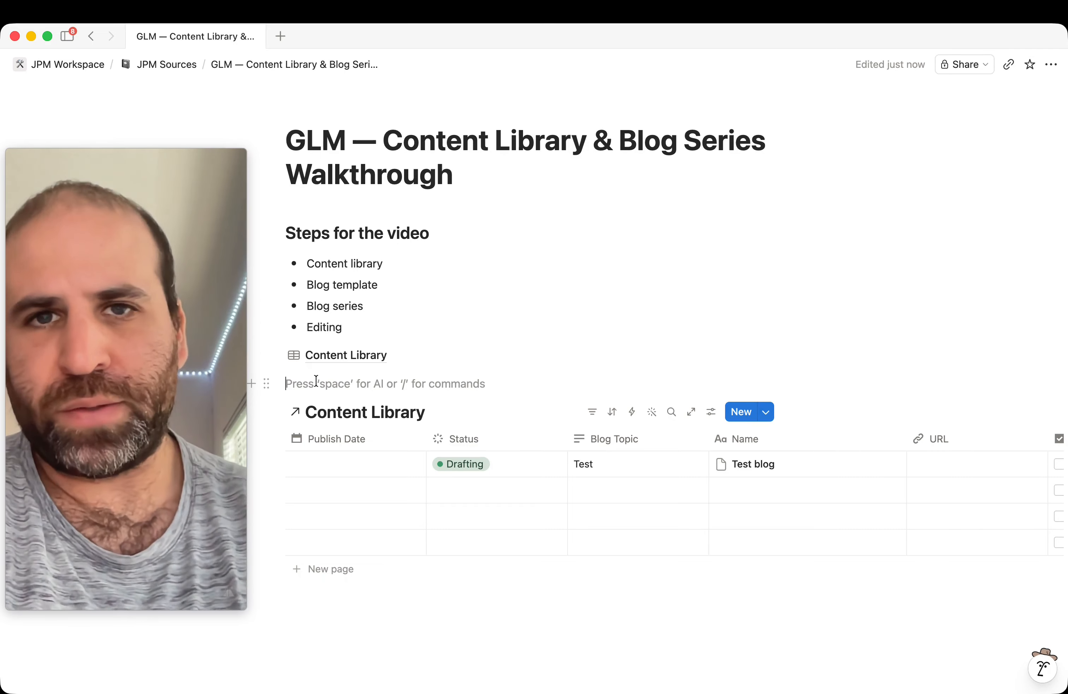
{"action": "mouse_move", "coordinate": [302, 368]}
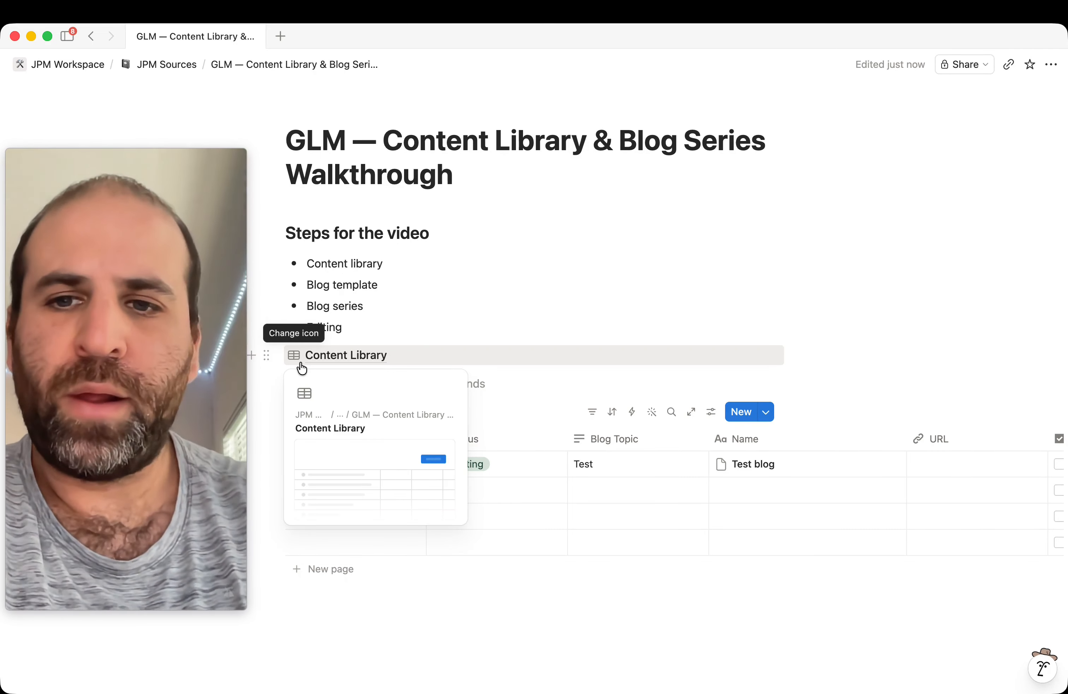
{"action": "left_click", "coordinate": [348, 606]}
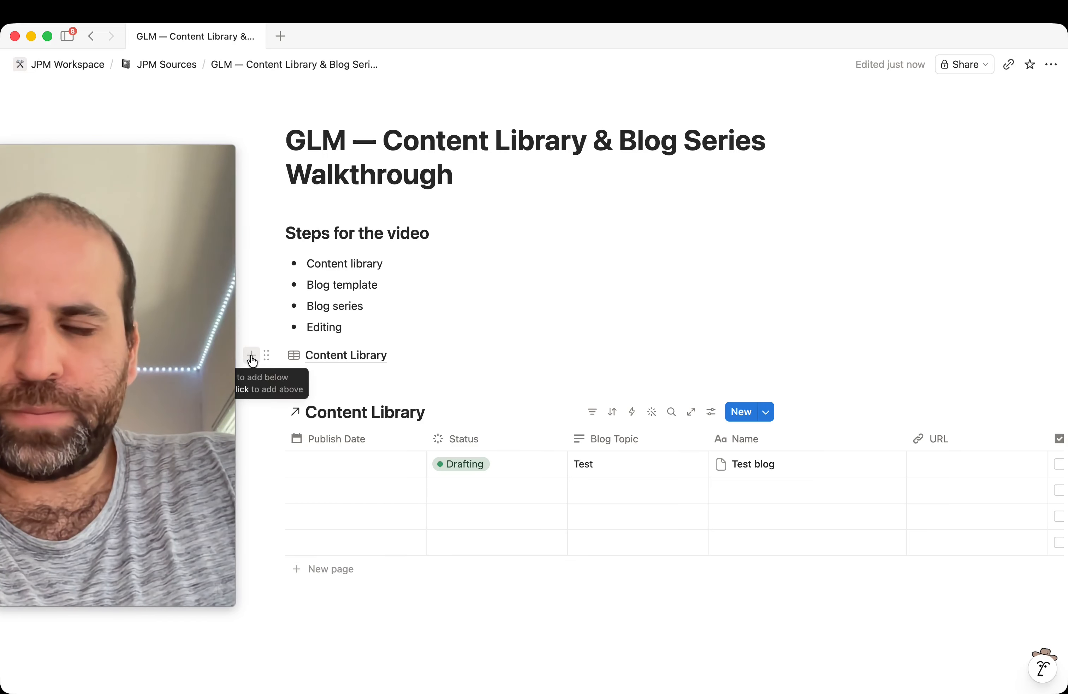
Step: Create a subpage below the Content Library link, title it "New Blog Template — 1" and place the cursor in its body
{"action": "left_click", "coordinate": [252, 357]}
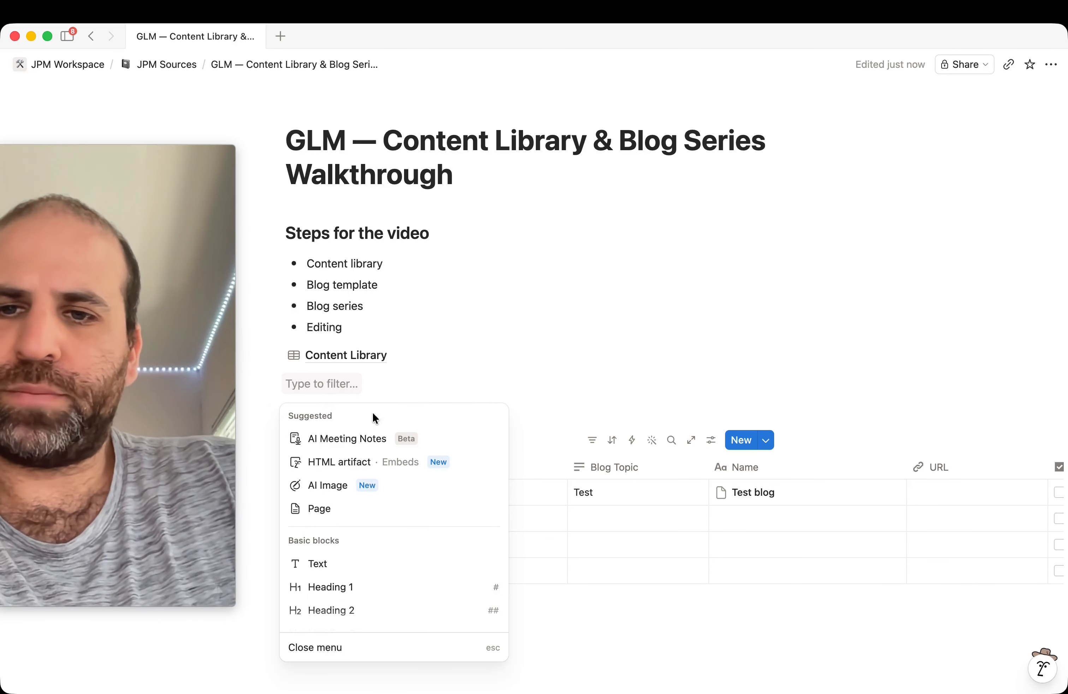
{"action": "left_click", "coordinate": [319, 509]}
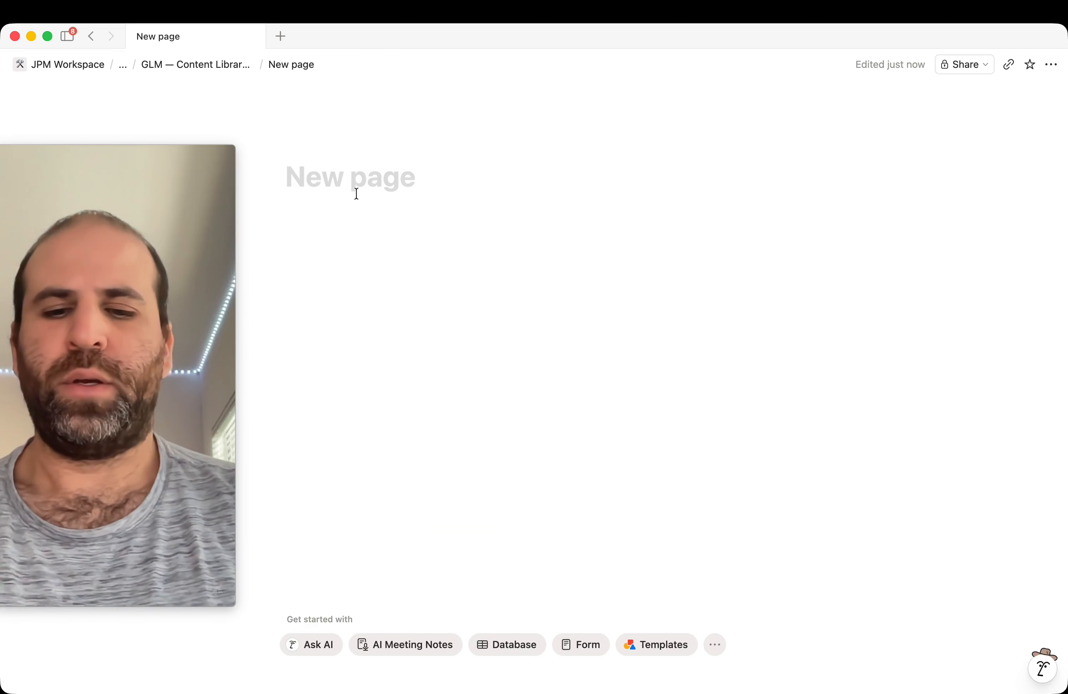
{"action": "left_click", "coordinate": [362, 181]}
{"action": "type", "text": "New"}
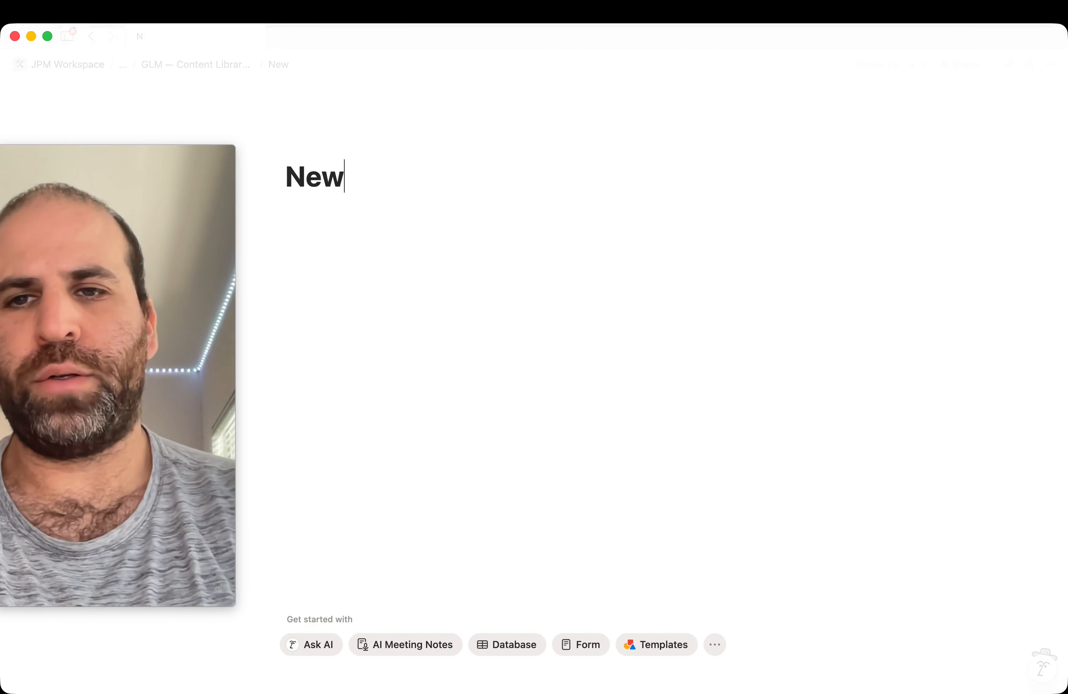
{"action": "type", "text": " Blog Template -"}
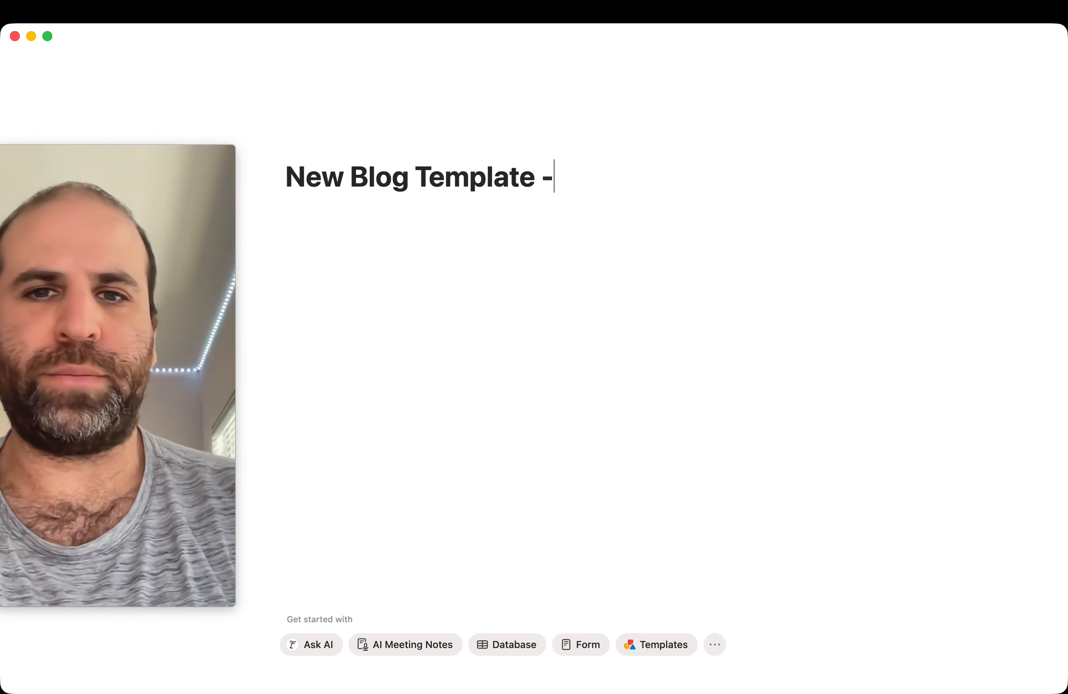
{"action": "type", "text": "- 1"}
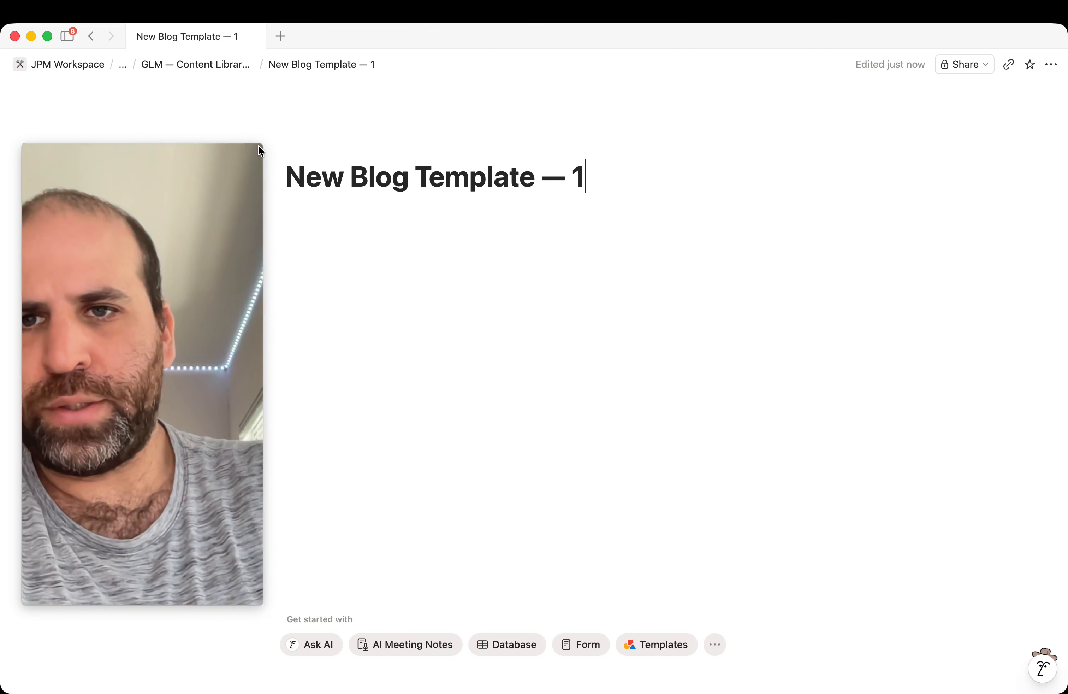
{"action": "left_click_drag", "start_coordinate": [261, 151], "coordinate": [205, 198]}
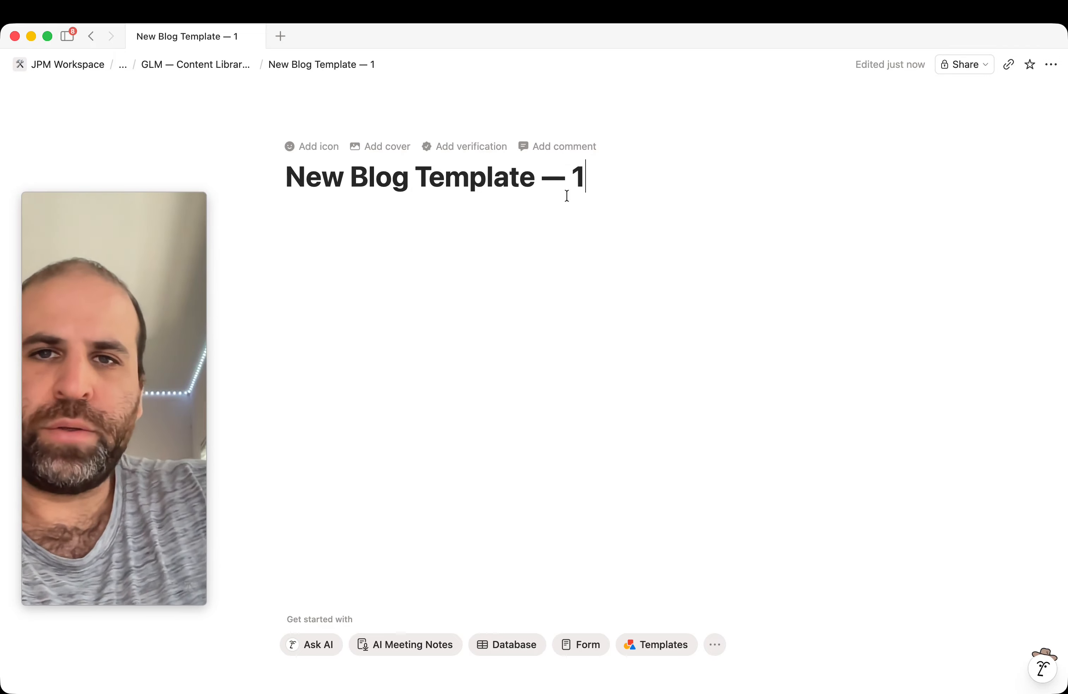
{"action": "left_click", "coordinate": [453, 253]}
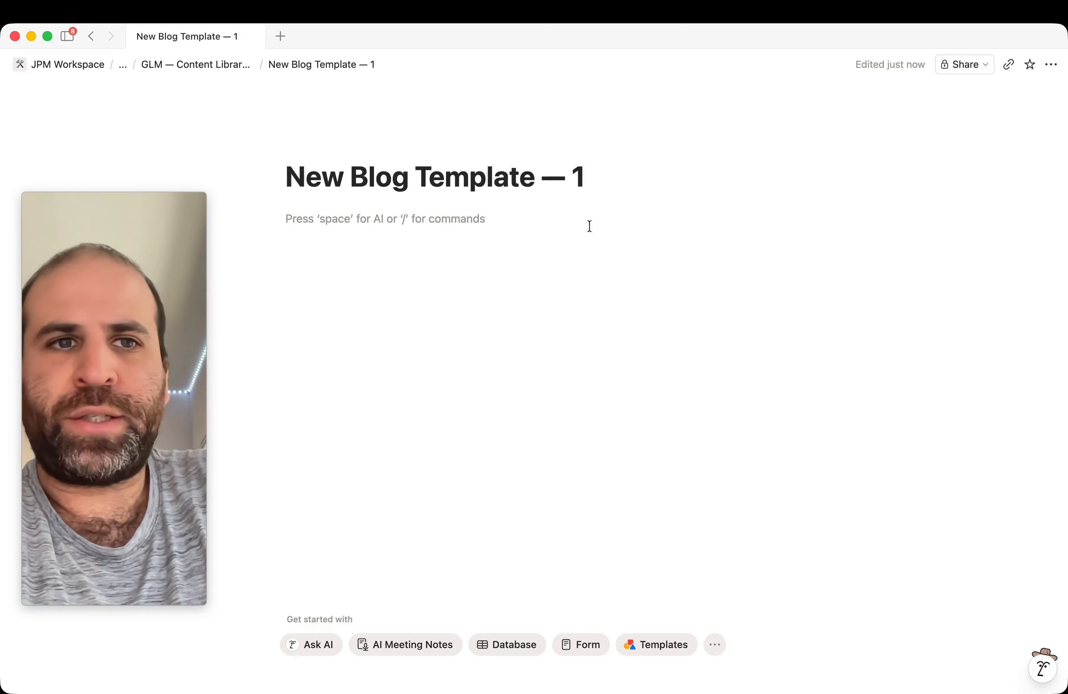
Step: Review the page's options and set New Blog Template — 1 to be used as an AI skill
{"action": "left_click", "coordinate": [1052, 68]}
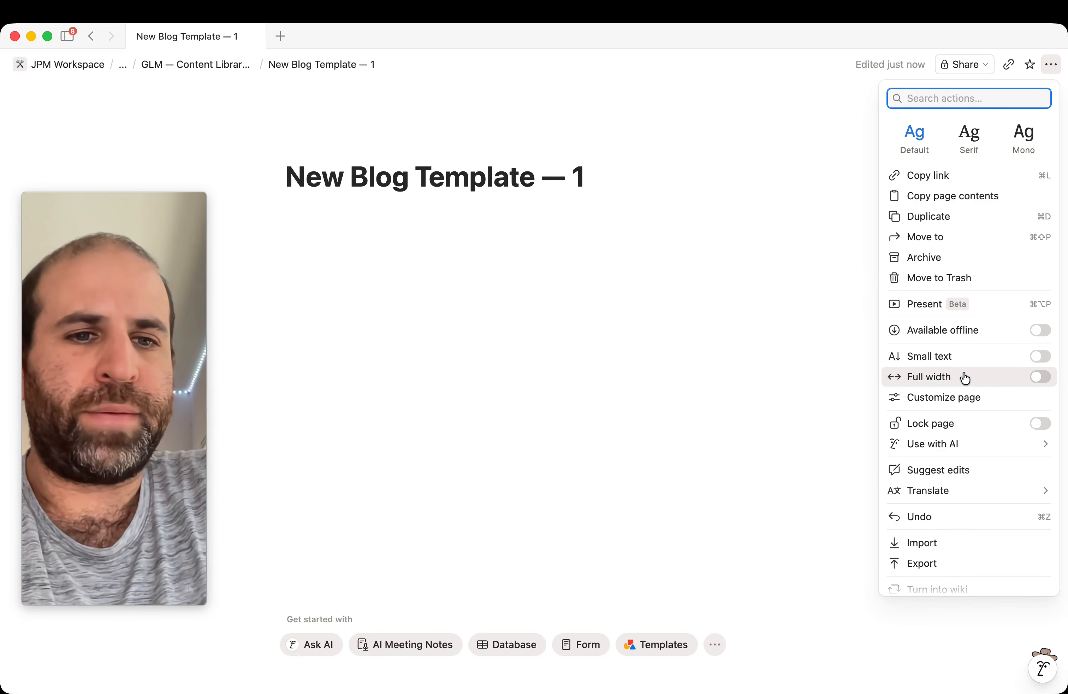
{"action": "scroll", "coordinate": [959, 406], "scroll_direction": "down", "scroll_amount": 2}
{"action": "mouse_move", "coordinate": [963, 403]}
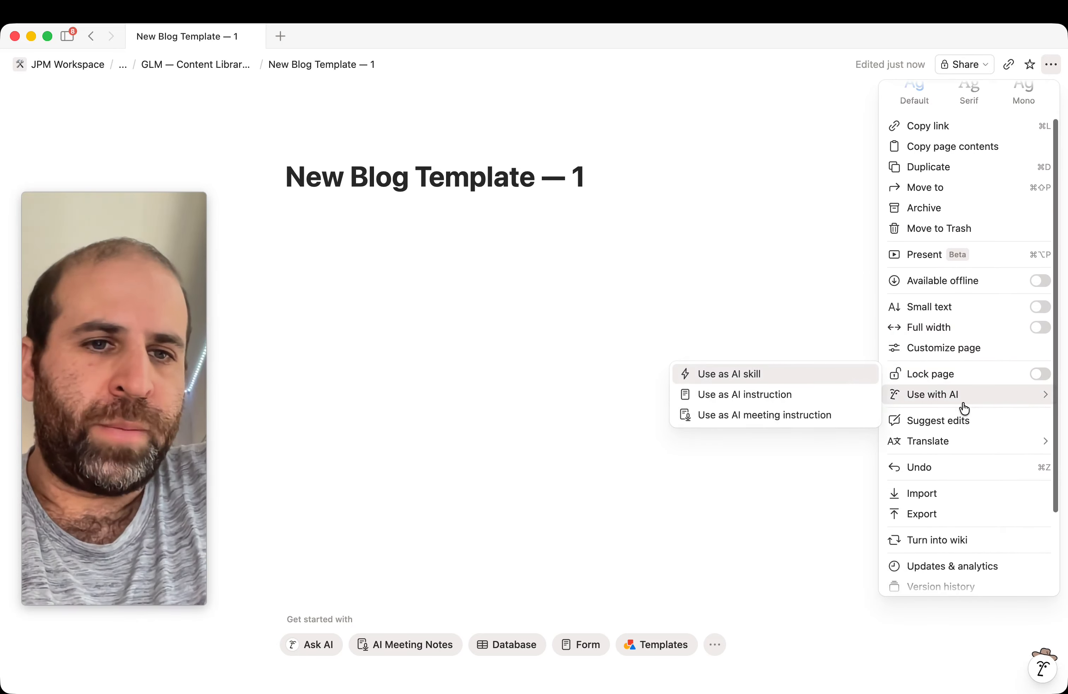
{"action": "scroll", "coordinate": [959, 418], "scroll_direction": "down", "scroll_amount": 1}
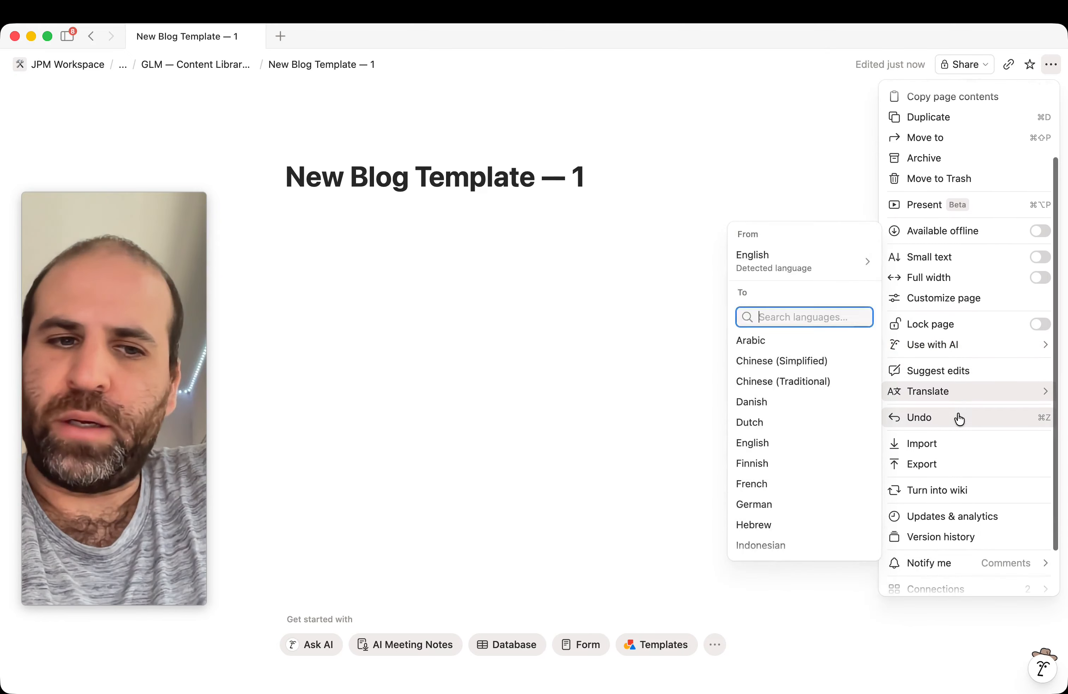
{"action": "scroll", "coordinate": [961, 417], "scroll_direction": "down", "scroll_amount": 2}
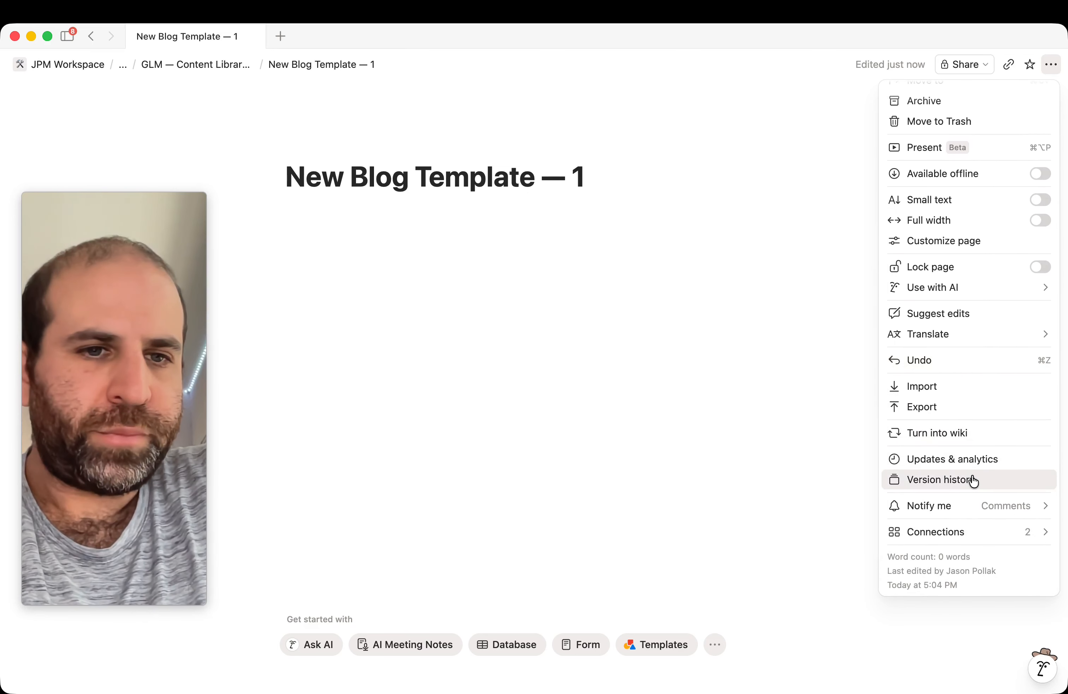
{"action": "scroll", "coordinate": [955, 492], "scroll_direction": "up", "scroll_amount": 2}
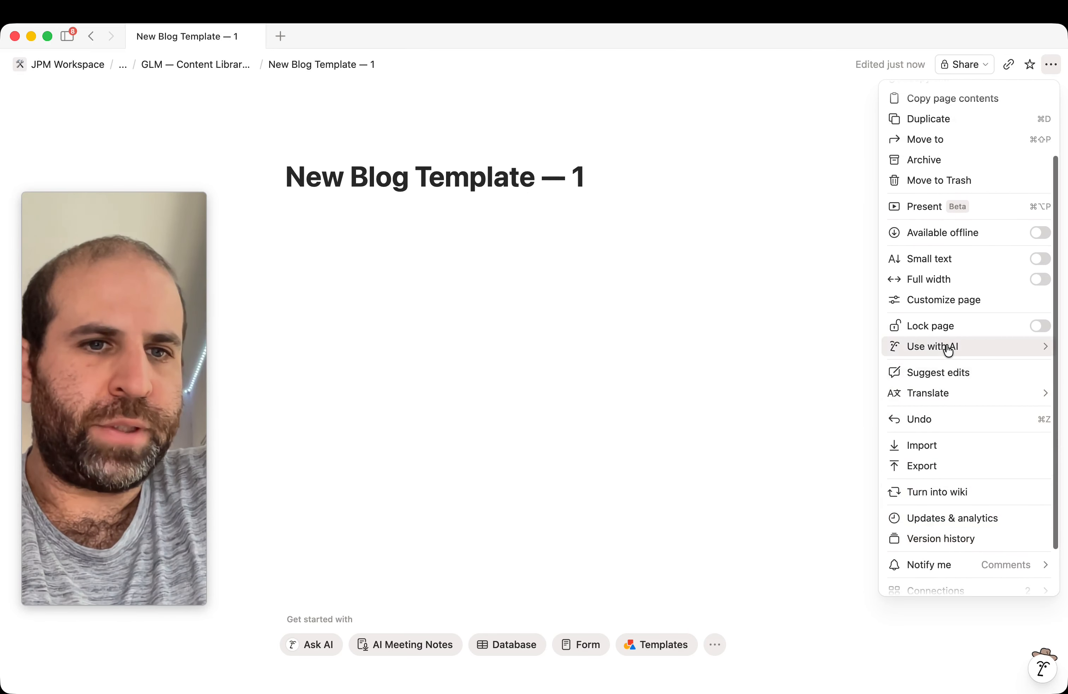
{"action": "mouse_move", "coordinate": [948, 349]}
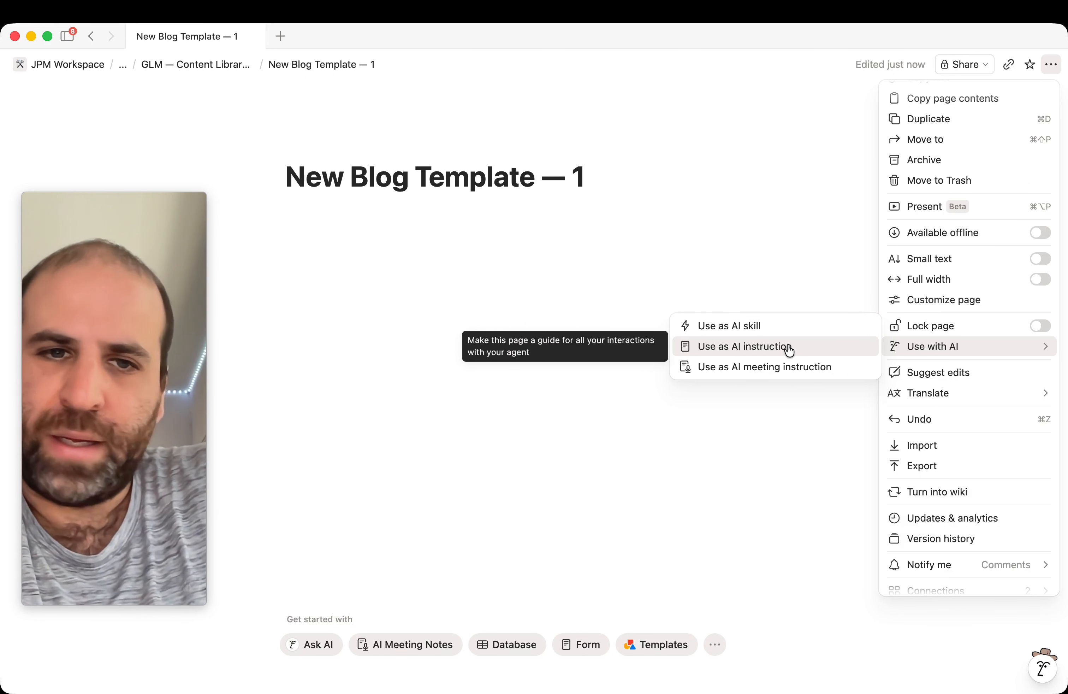
{"action": "left_click", "coordinate": [810, 334]}
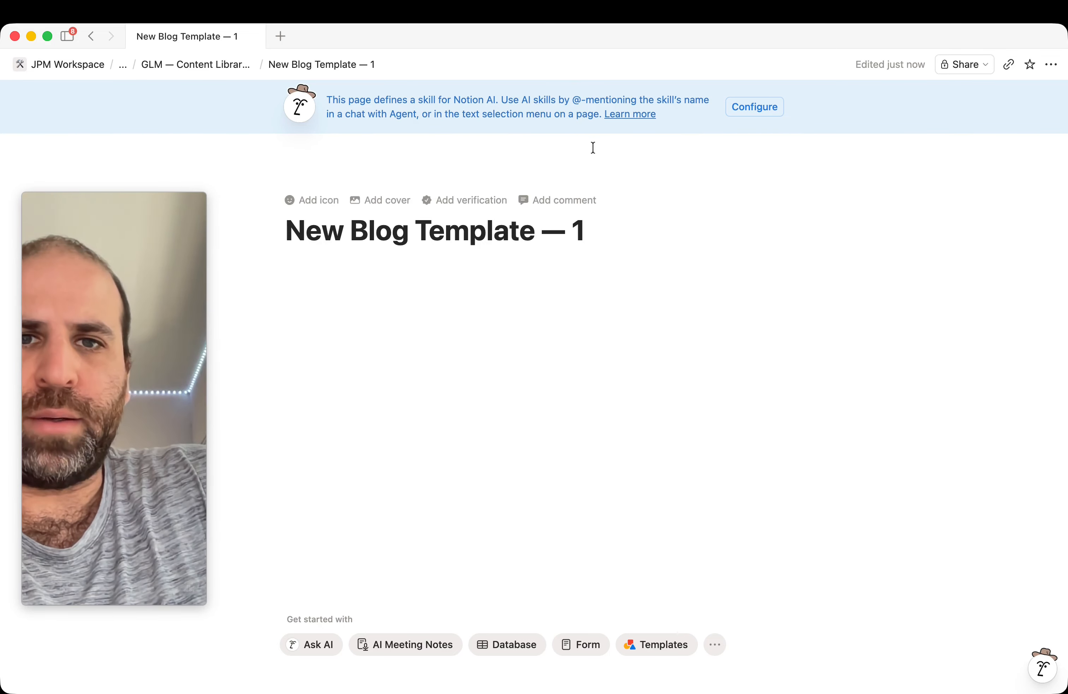
Step: Open the AI chat beside the template page and start a prompt with "# Lets create a blog template here on this page"
{"action": "left_click", "coordinate": [1043, 668]}
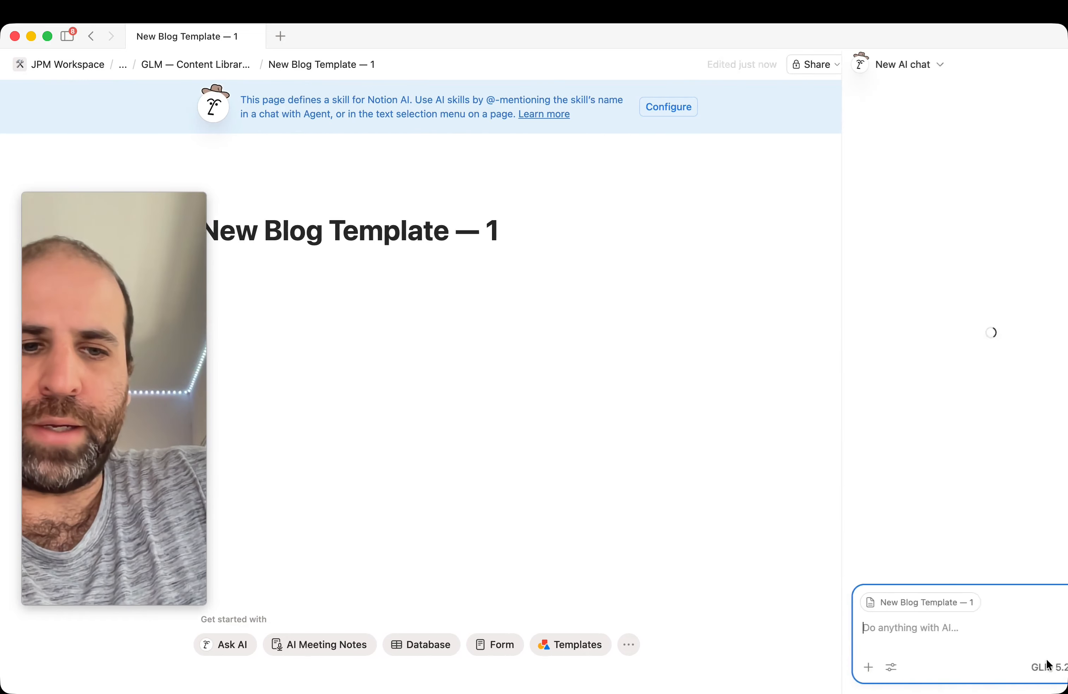
{"action": "scroll", "coordinate": [863, 318], "scroll_direction": "down", "scroll_amount": 1}
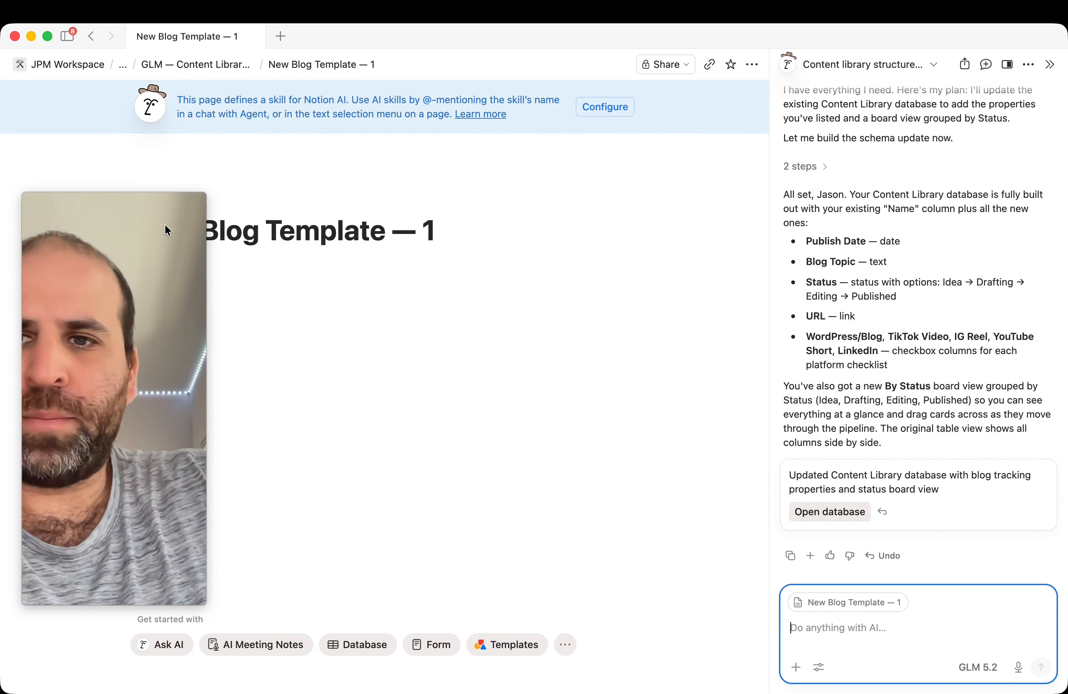
{"action": "left_click", "coordinate": [265, 288]}
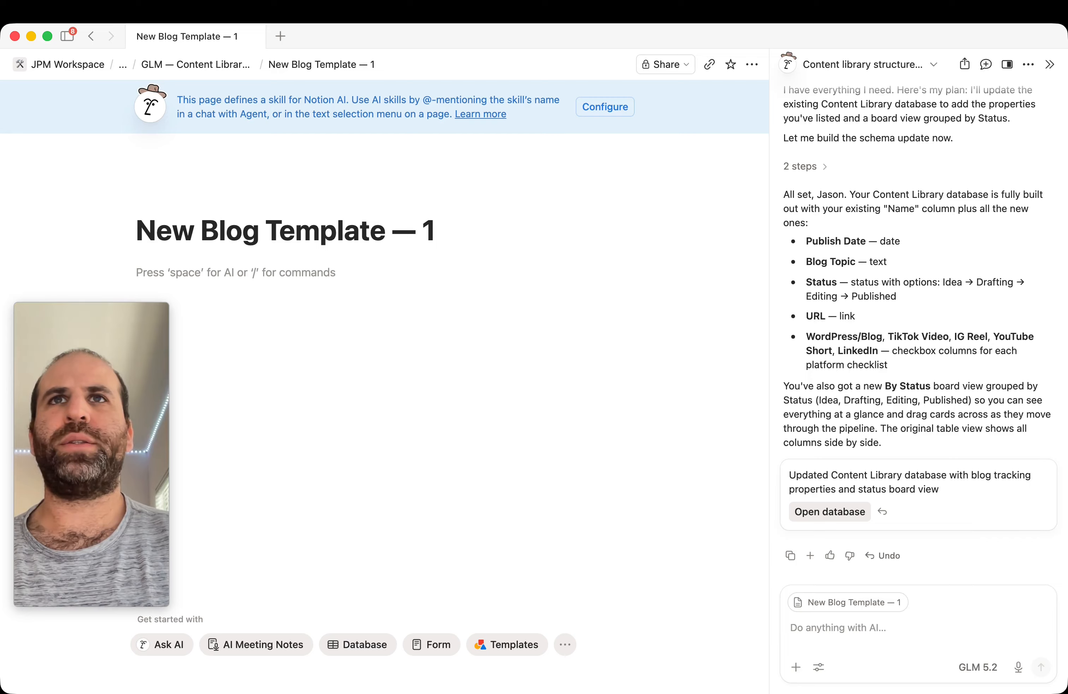
{"action": "left_click", "coordinate": [845, 628]}
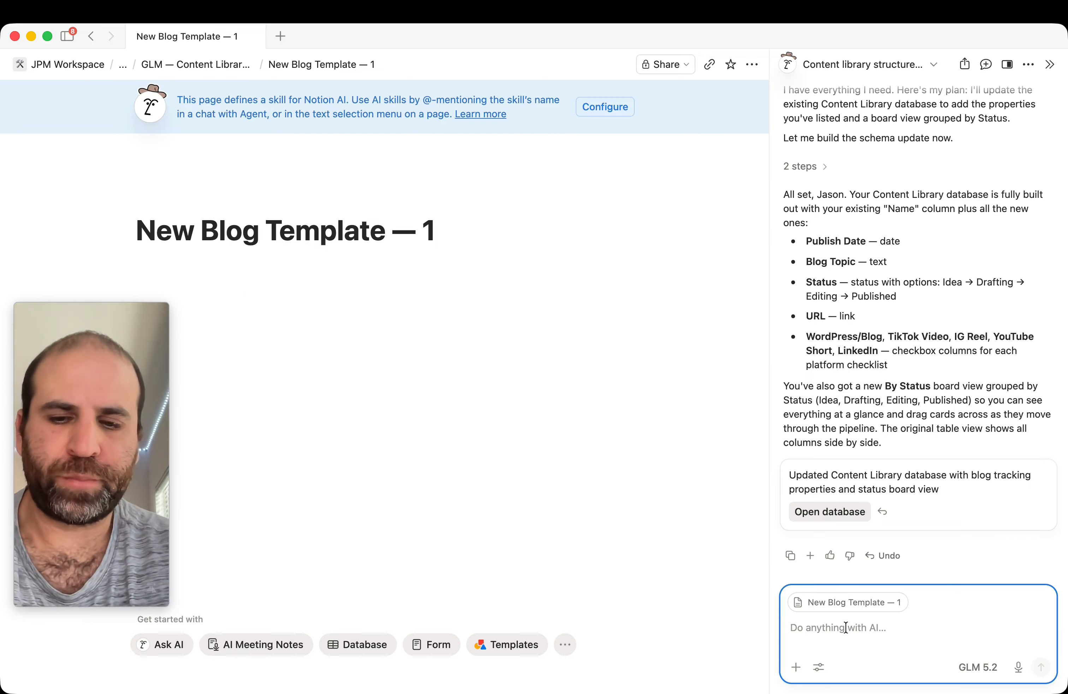
{"action": "type", "text": "# Lets"}
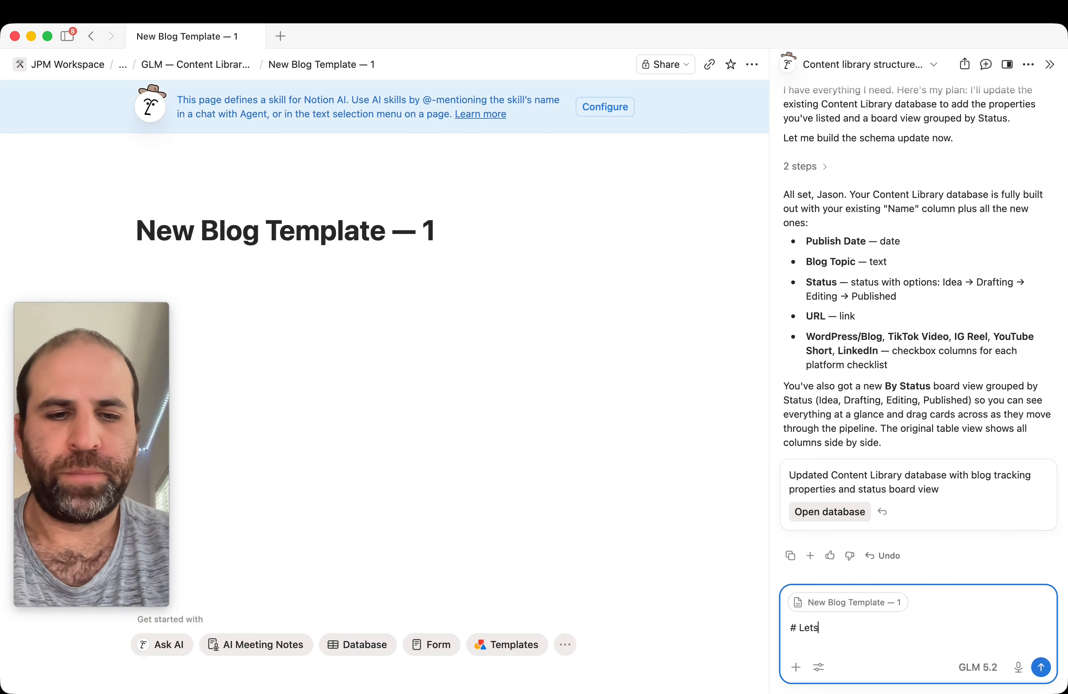
{"action": "type", "text": " create a blog template here on thi"}
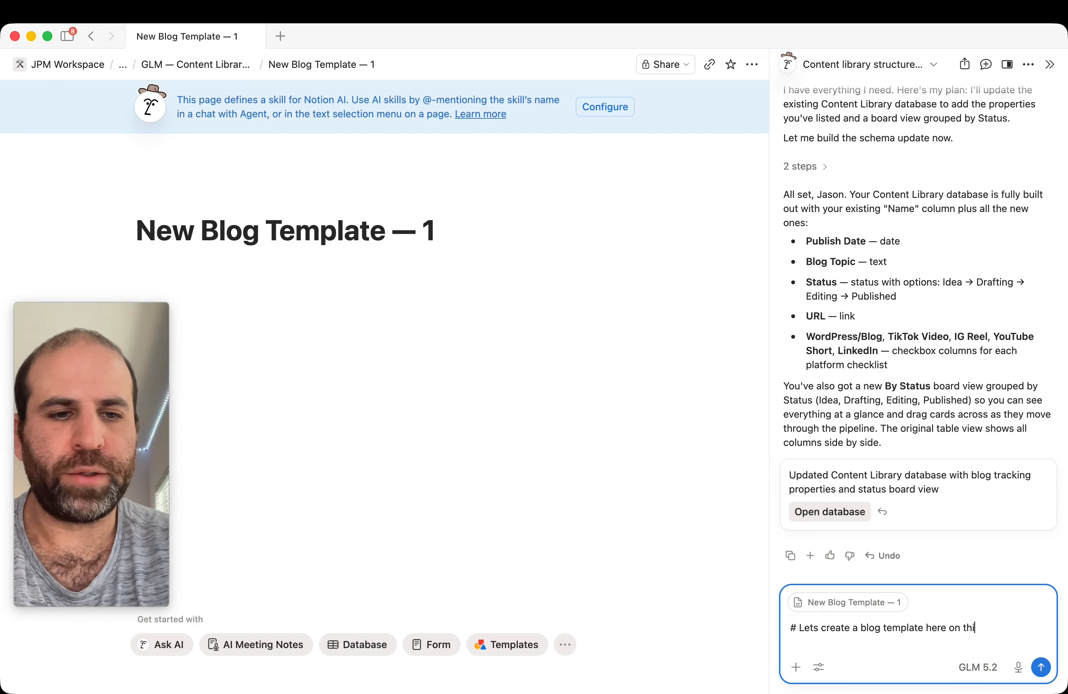
{"action": "type", "text": "s page"}
{"action": "key", "text": "shift+Return"}
{"action": "key", "text": "shift+Return"}
Step: Add the heading "# Blog template is as follows" to the prompt, with "SEO-centric title" as the first template item
{"action": "type", "text": "#"}
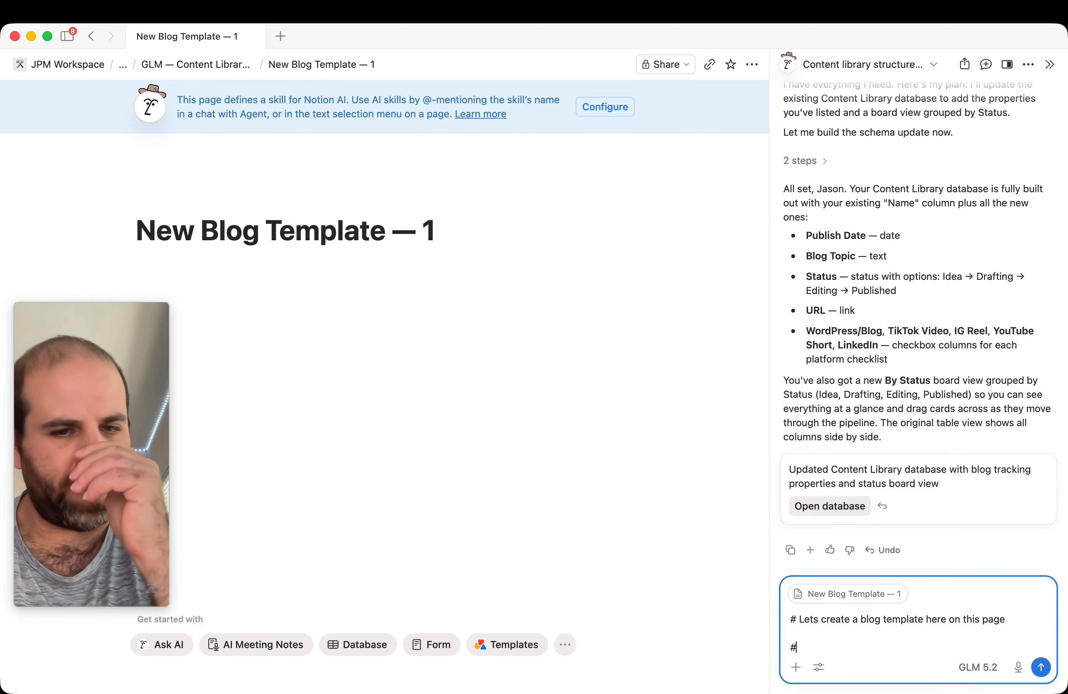
{"action": "type", "text": " Blog template is as"}
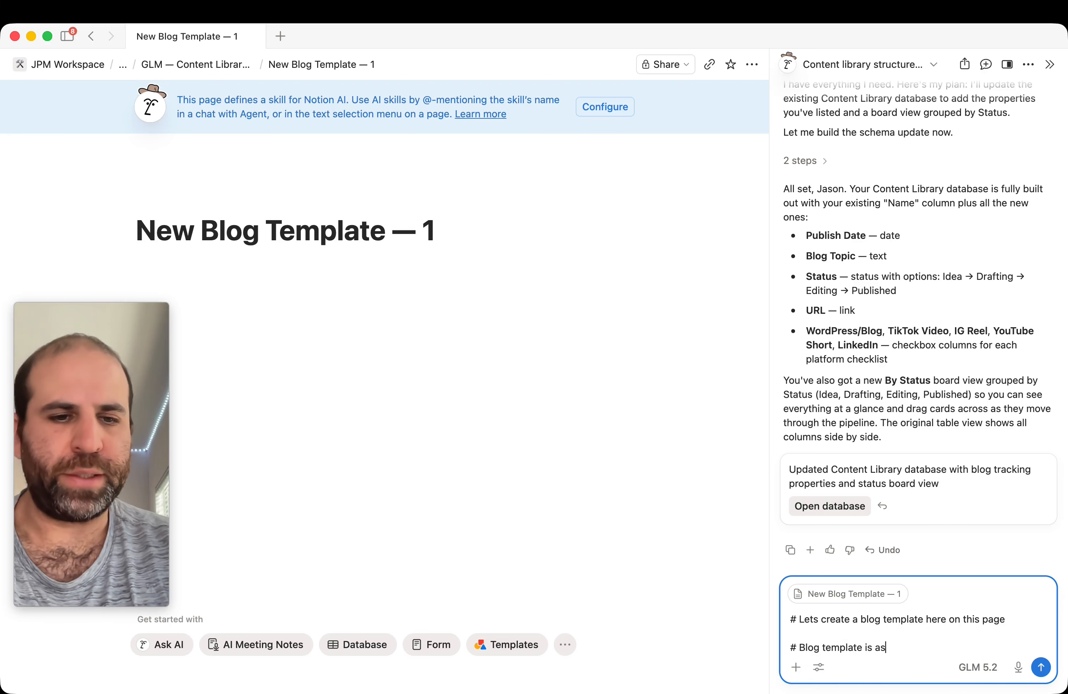
{"action": "type", "text": " follows"}
{"action": "key", "text": "shift+Return"}
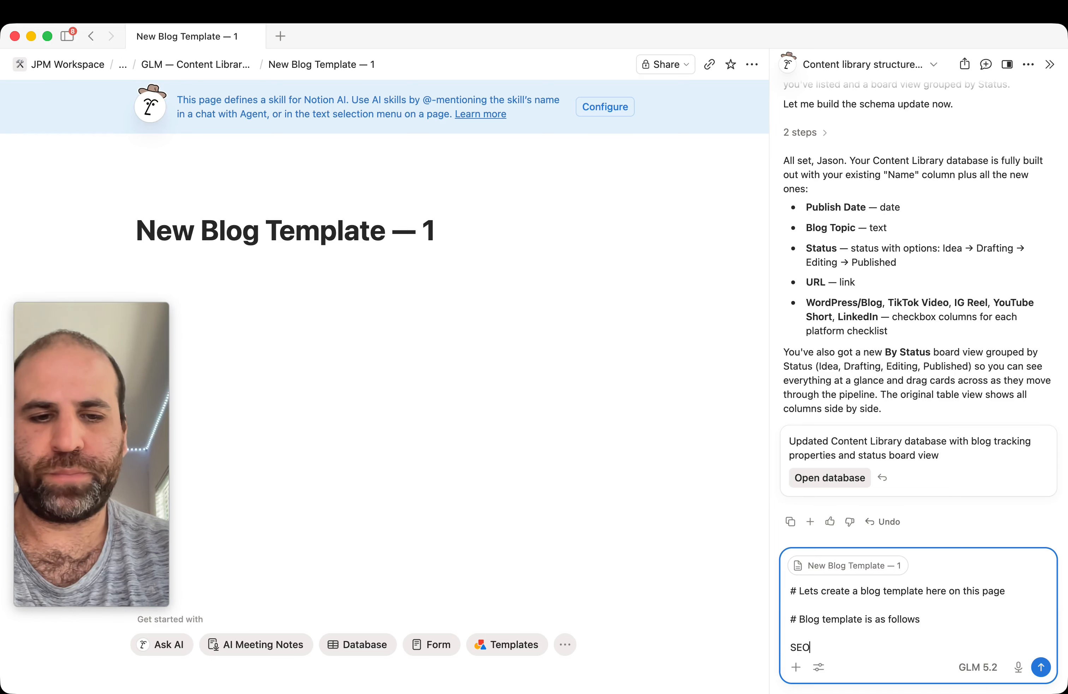
{"action": "type", "text": "entric titl"}
{"action": "key", "text": "shift+Return"}
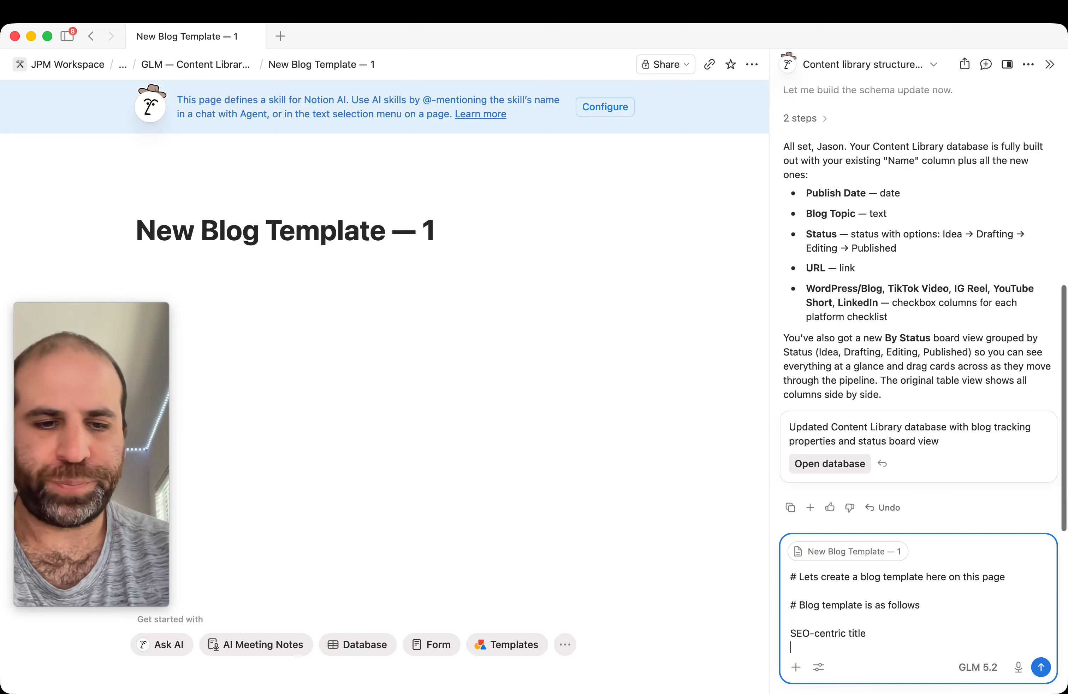
Step: Add "Intro" and "Intro bullet point segment talking about the main topics of the blog" as separate items in the AI prompt
{"action": "type", "text": "Intro"}
{"action": "key", "text": "shift+Return"}
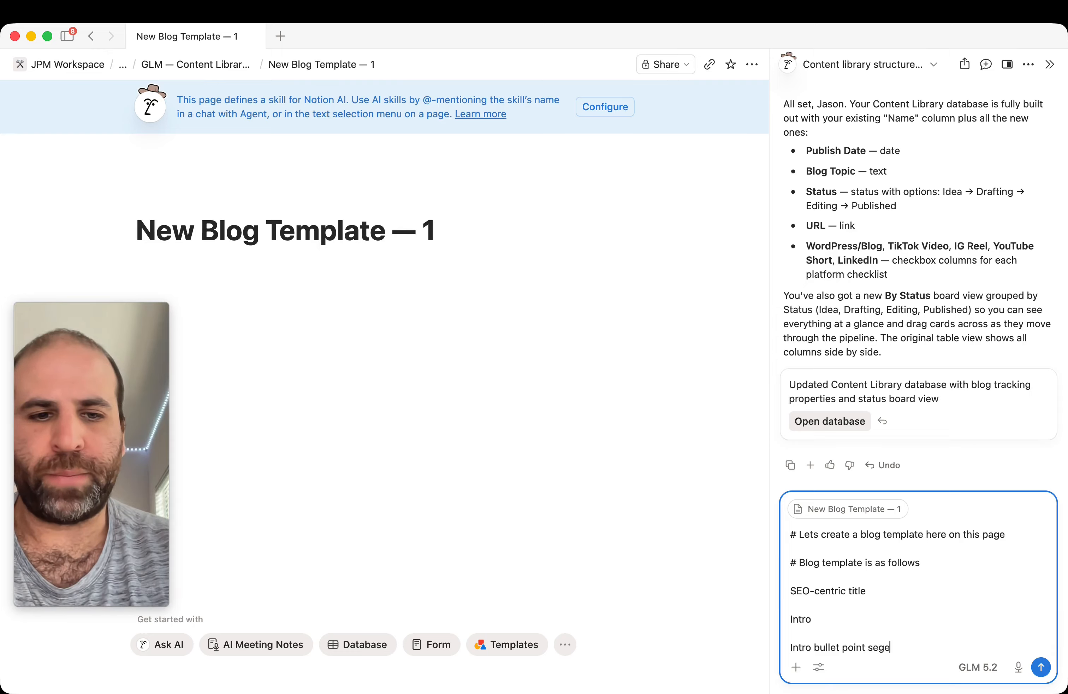
{"action": "type", "text": "ment "}
{"action": "type", "text": "nt talkinga bou"}
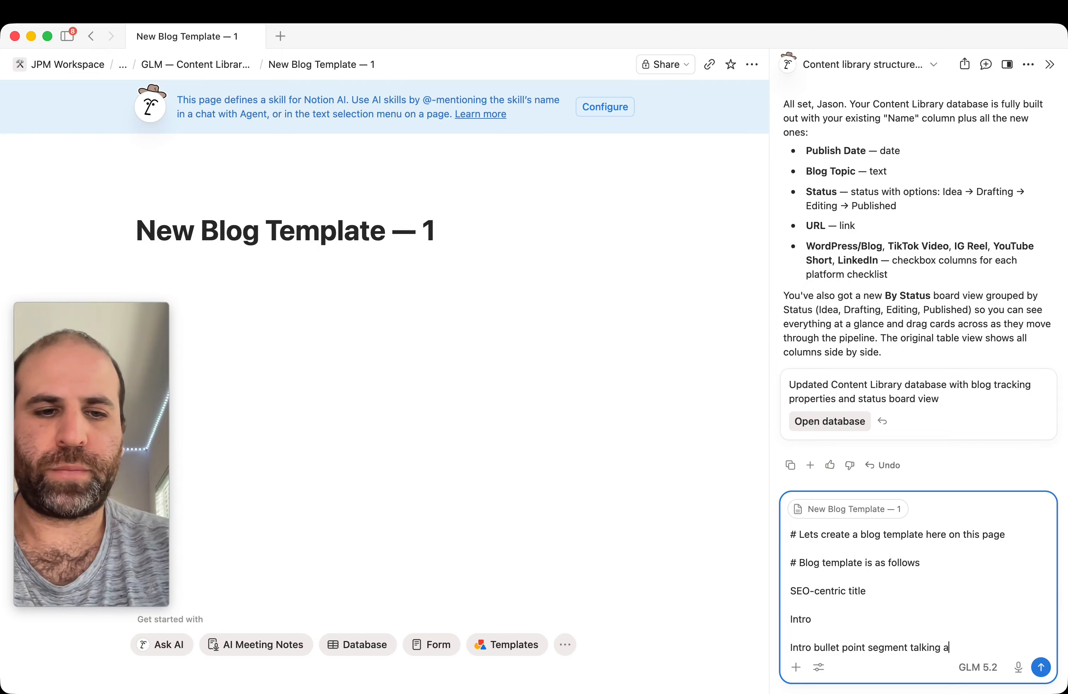
{"action": "type", "text": "bout the main topics of "}
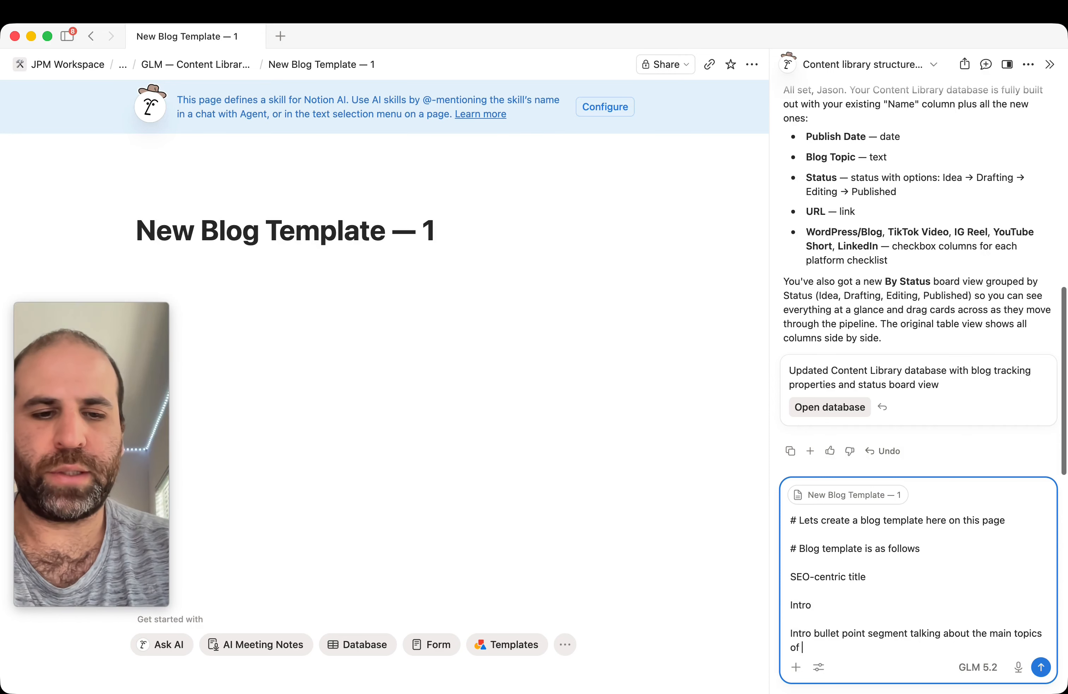
{"action": "type", "text": "the blog"}
{"action": "key", "text": "shift+Return"}
{"action": "key", "text": "shift+Return"}
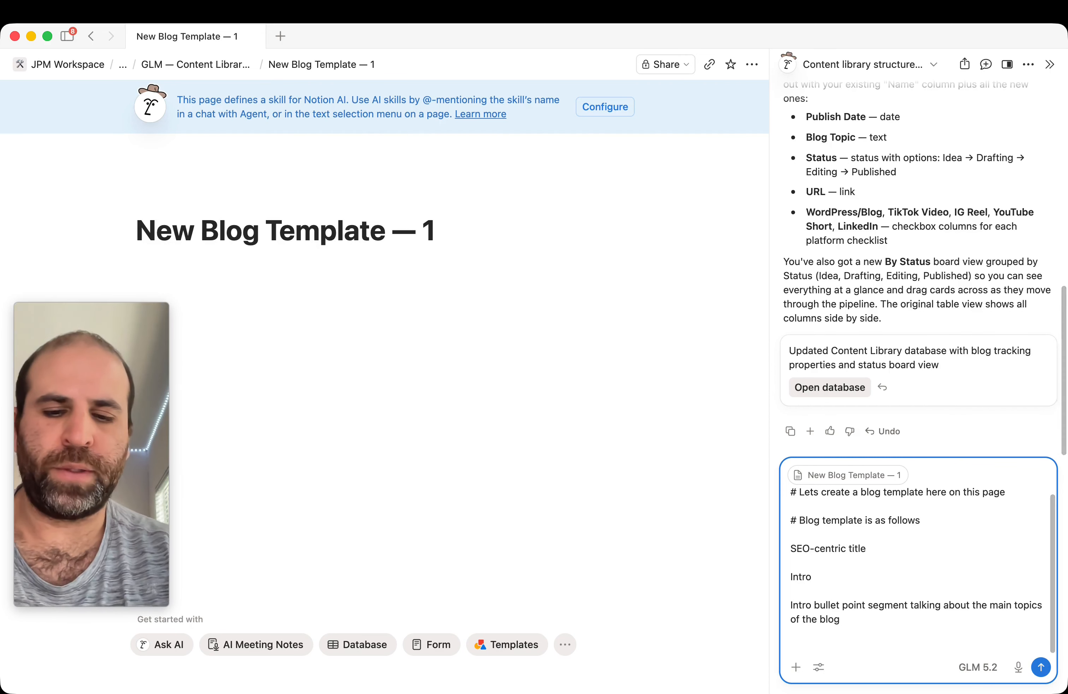
Step: Add "H1" and "2-3 H2s" as the next template items in the prompt
{"action": "type", "text": "H"}
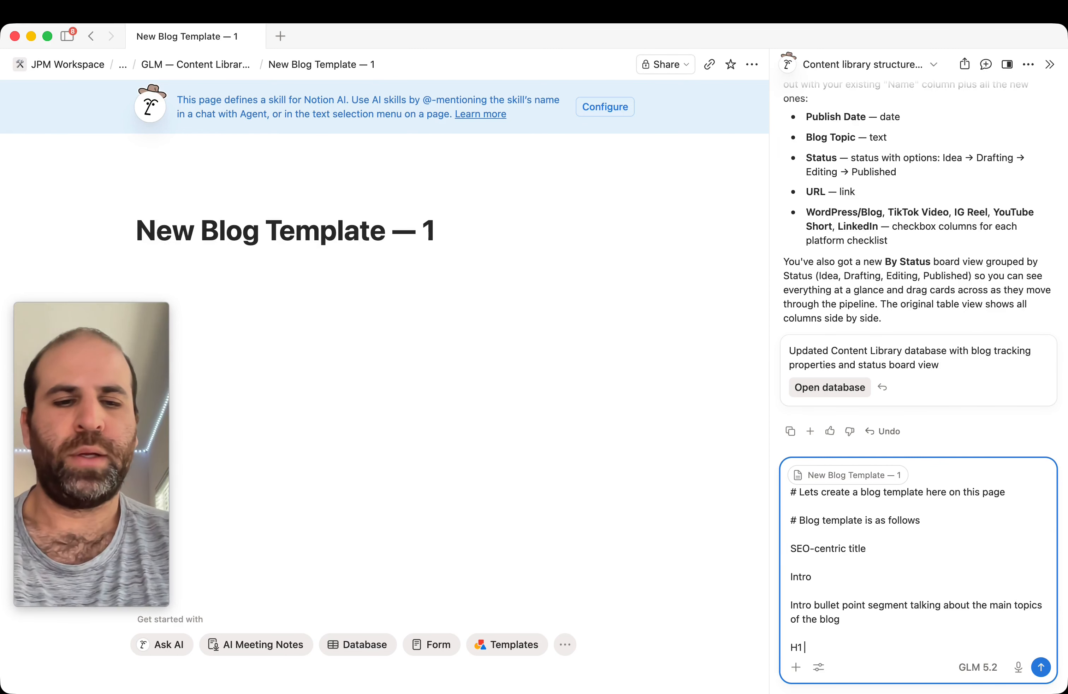
{"action": "type", "text": "1"}
{"action": "key", "text": "shift+Return"}
{"action": "key", "text": "shift+Return"}
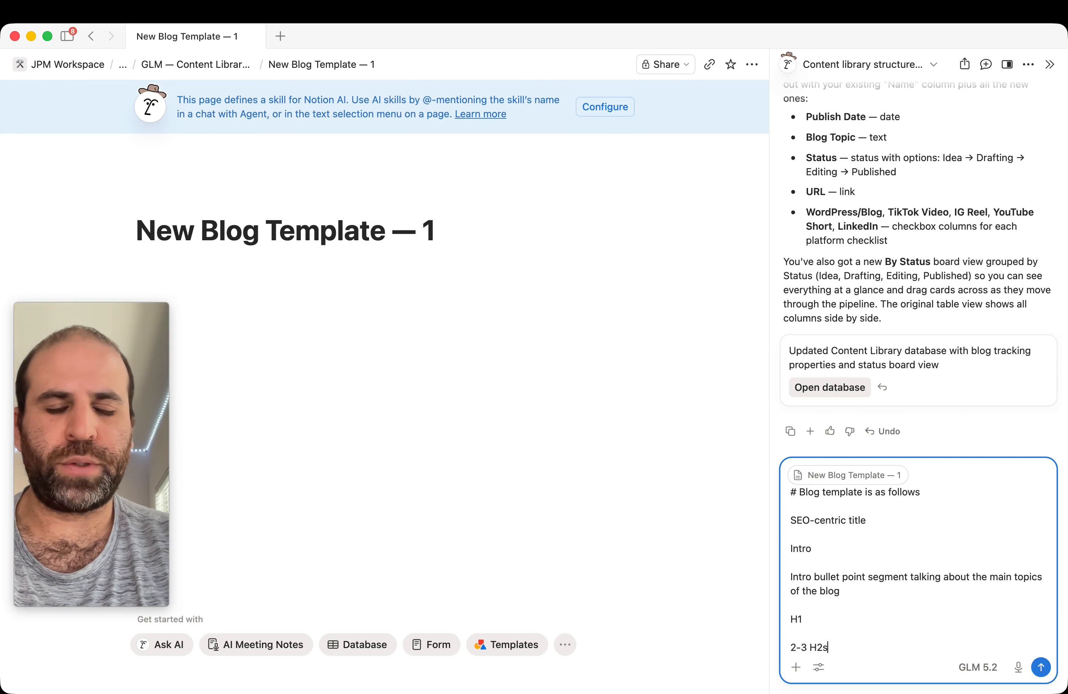
{"action": "type", "text": "2-3 H2s"}
{"action": "key", "text": "shift+Return"}
{"action": "key", "text": "shift+Return"}
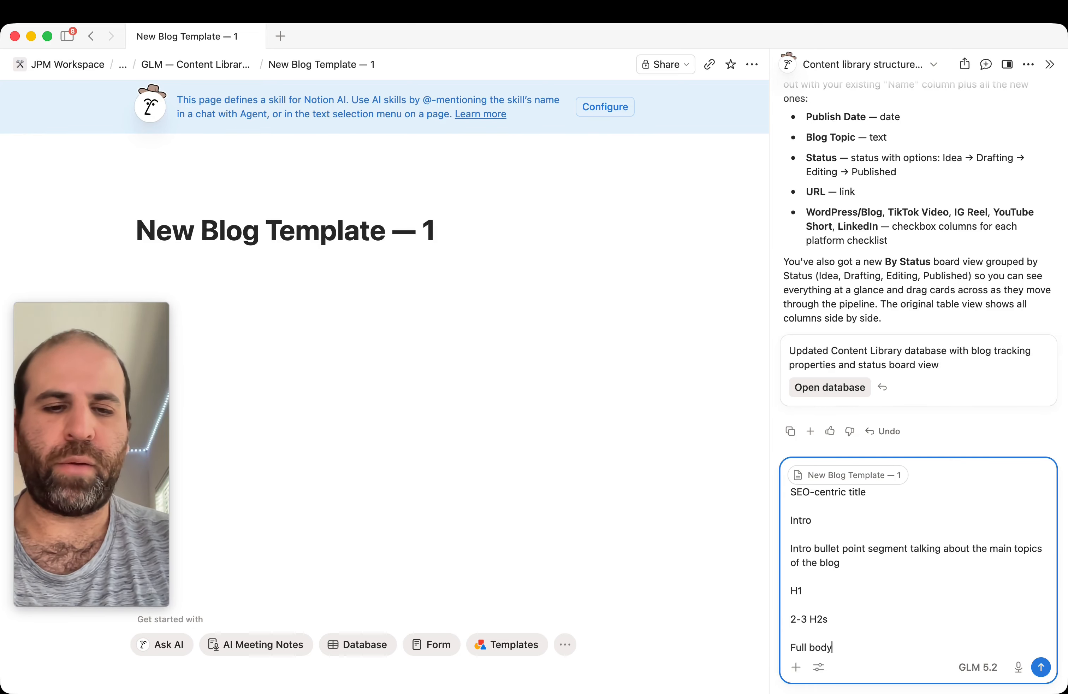
Step: Add "Full body paragraphs" and "Aim for 1000 words" to the prompt's template list
{"action": "type", "text": "Full body"}
{"action": "key", "text": "shift+Return"}
{"action": "key", "text": "shift+Return"}
{"action": "key", "text": "BackSpace"}
{"action": "key", "text": "BackSpace"}
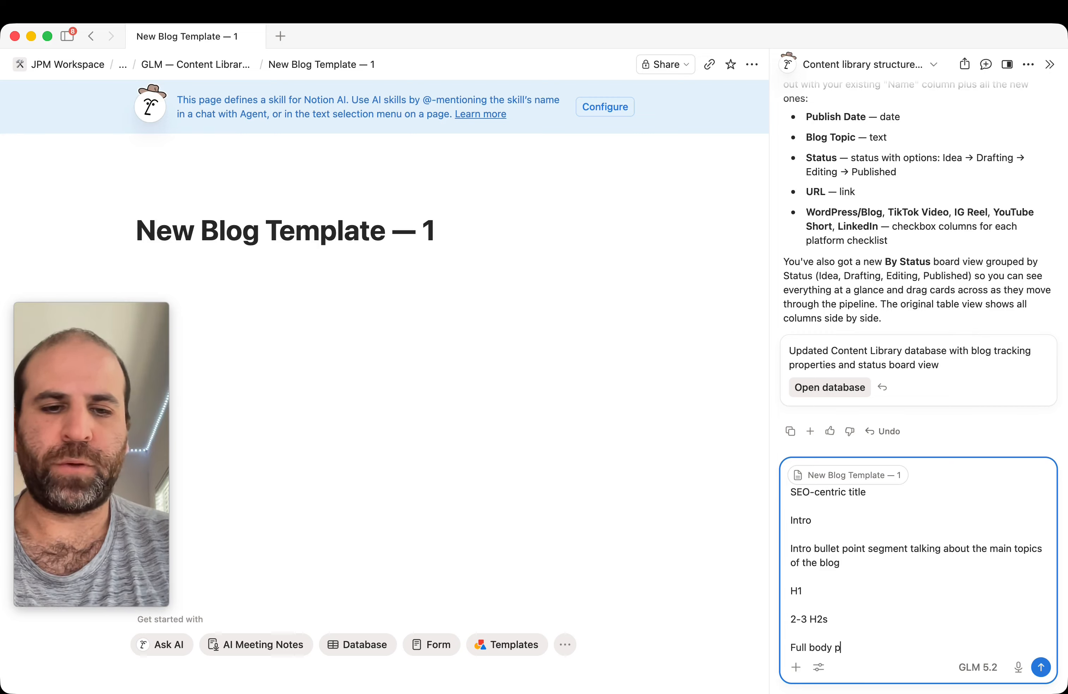
{"action": "type", "text": "paragragp"}
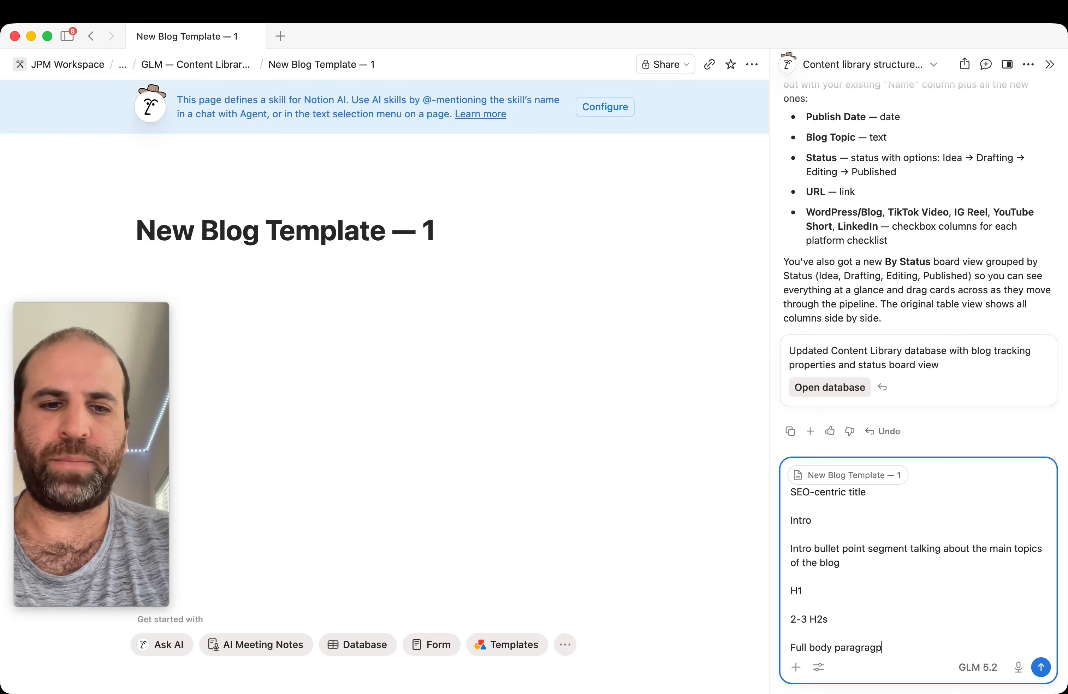
{"action": "type", "text": "hs"}
{"action": "key", "text": "shift+Return"}
{"action": "key", "text": "shift+Return"}
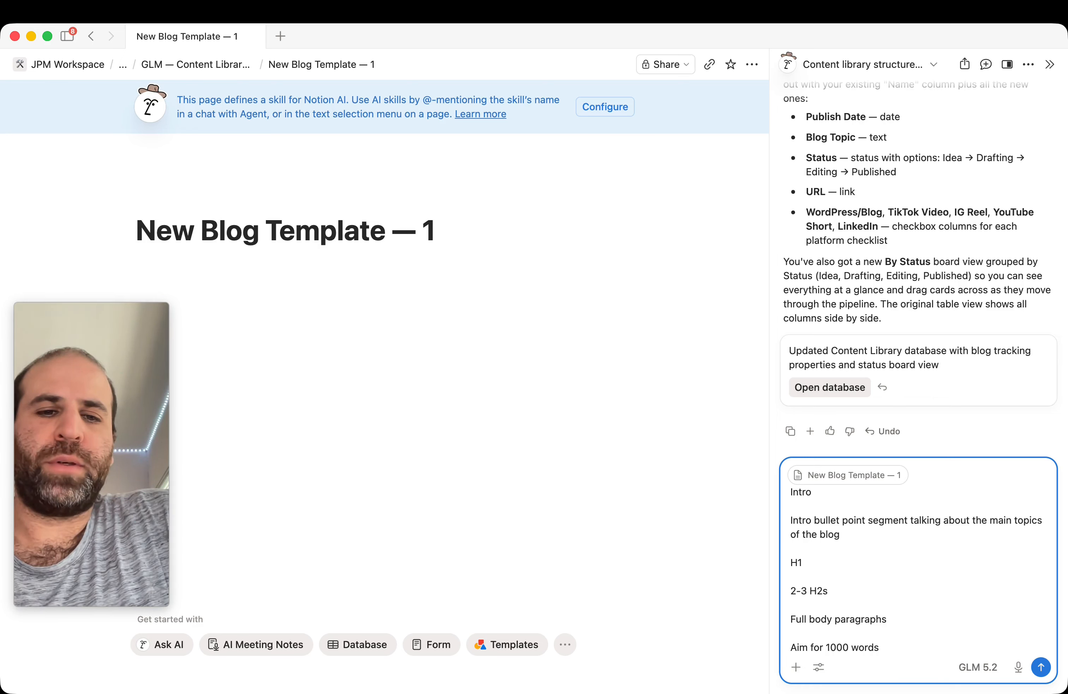
Step: End the prompt with "Any other suggestions for the blog template here." and send it to the AI
{"action": "key", "text": "shift+Return"}
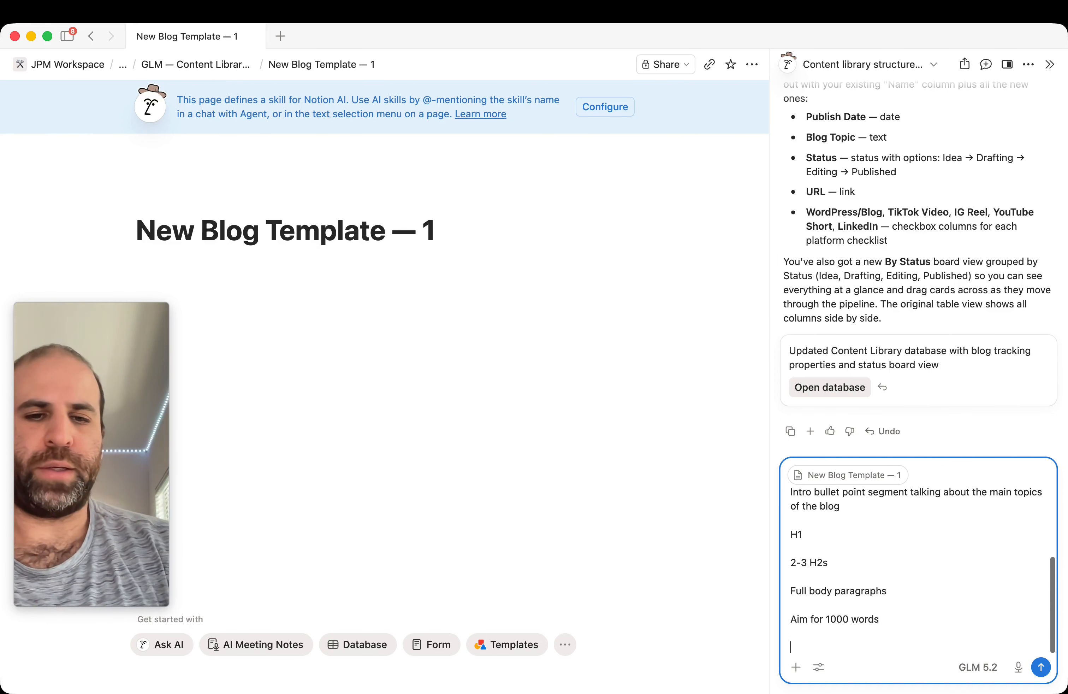
{"action": "type", "text": "Any"}
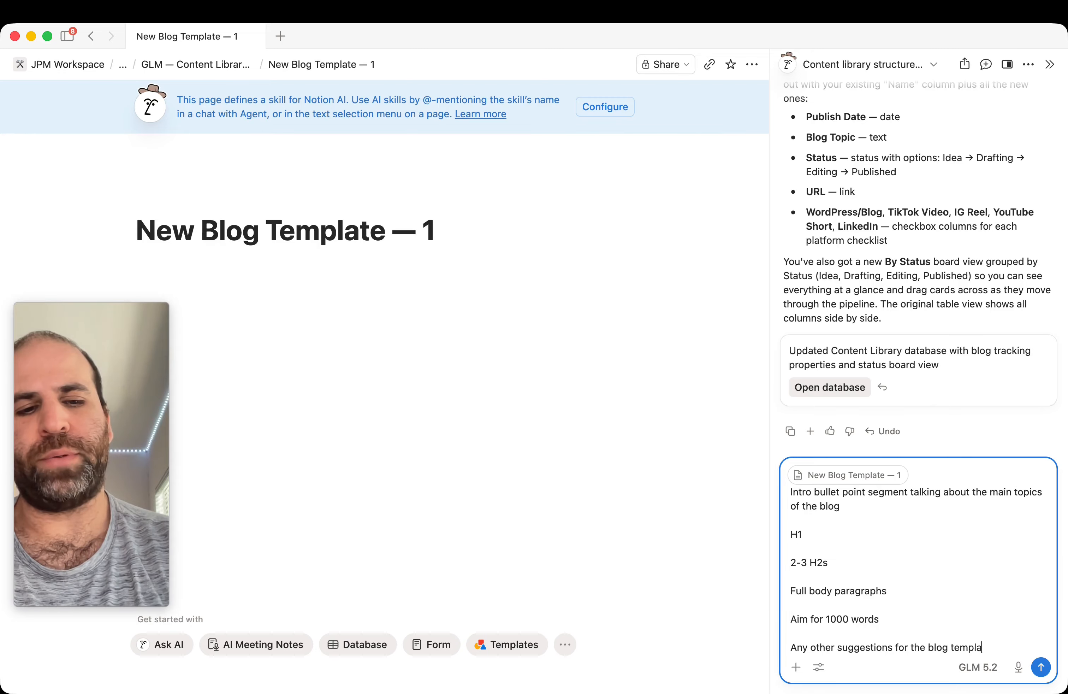
{"action": "key", "text": "Return"}
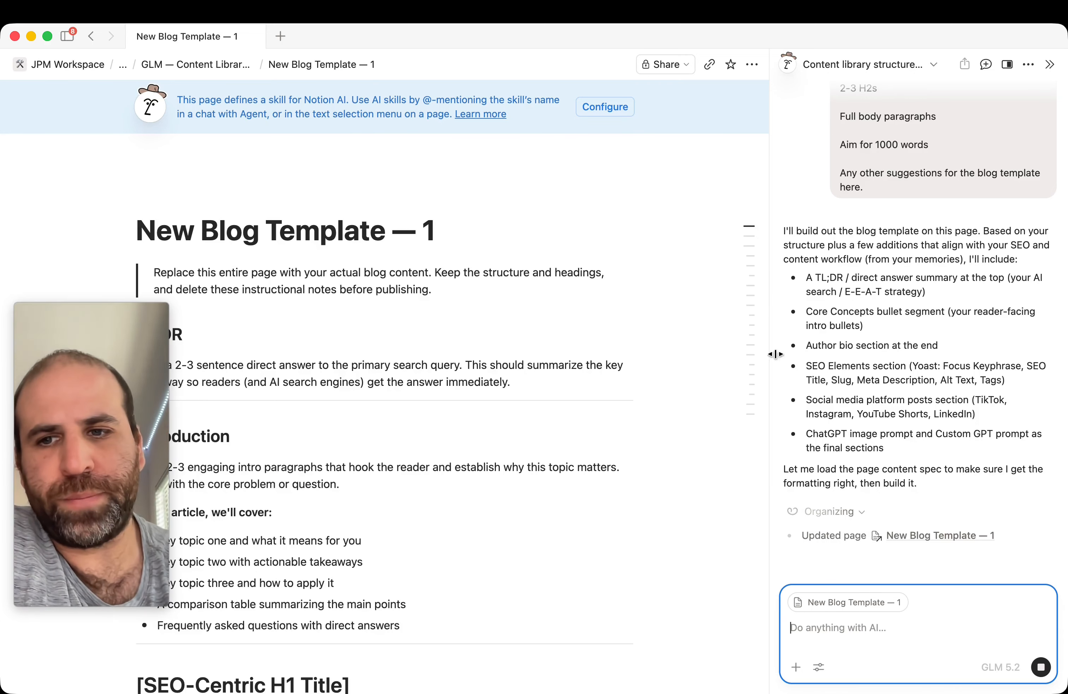
Step: Review the generated blog template down to its social media sections and closing ChatGPT prompt sections
{"action": "scroll", "coordinate": [506, 367], "scroll_direction": "down", "scroll_amount": 10}
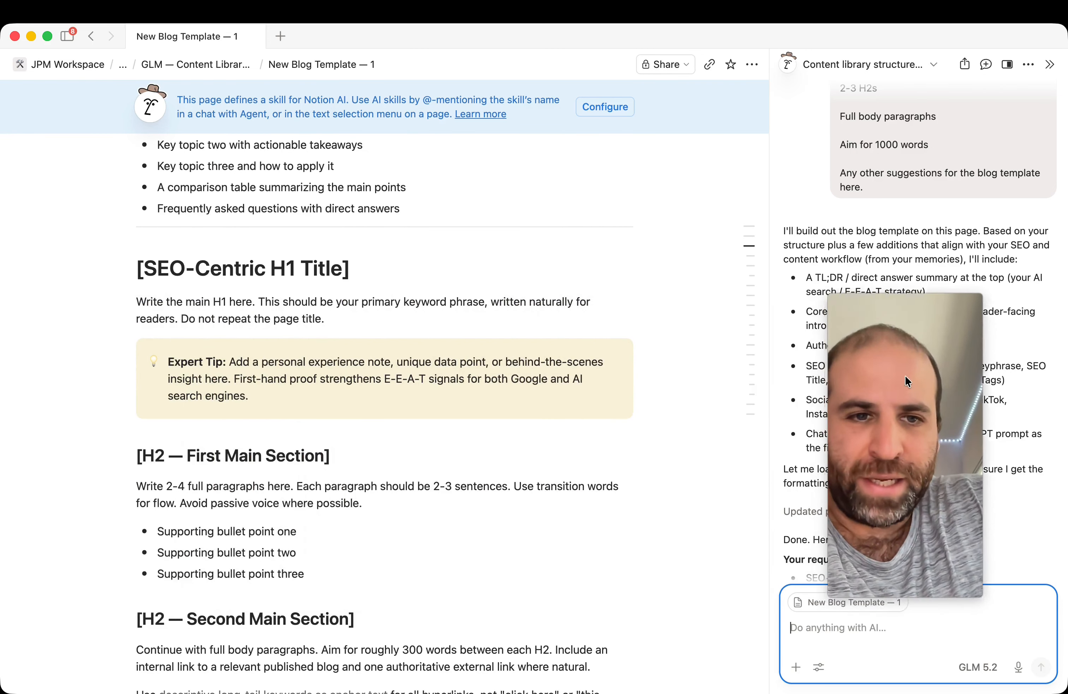
{"action": "scroll", "coordinate": [532, 375], "scroll_direction": "down", "scroll_amount": 5}
{"action": "scroll", "coordinate": [532, 375], "scroll_direction": "down", "scroll_amount": 20}
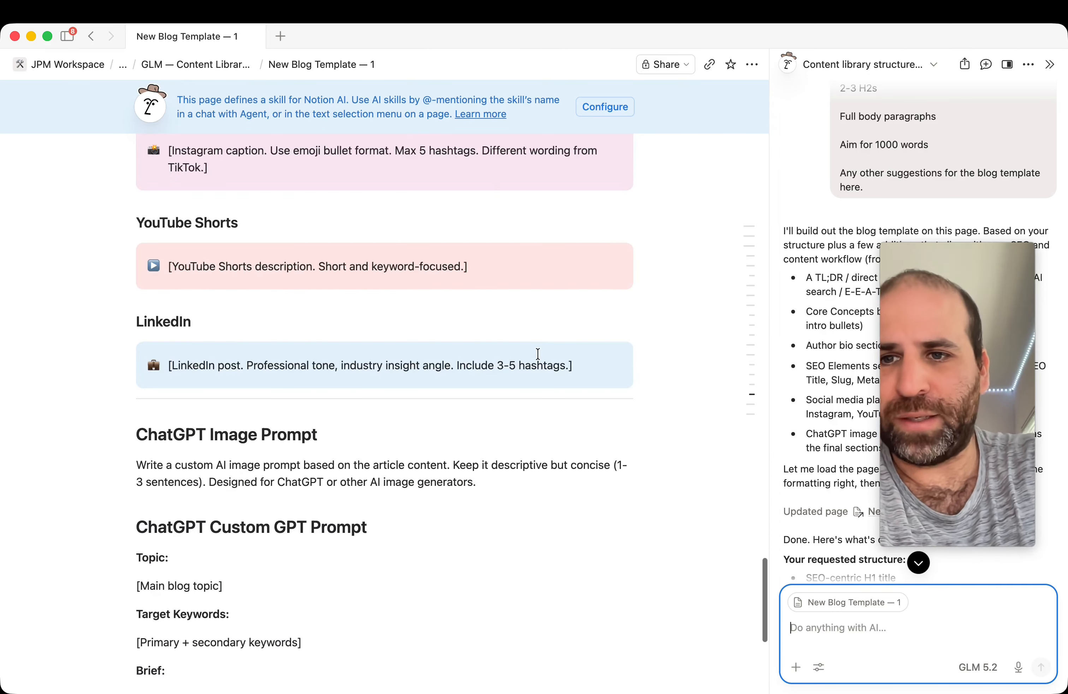
{"action": "scroll", "coordinate": [536, 356], "scroll_direction": "up", "scroll_amount": 8}
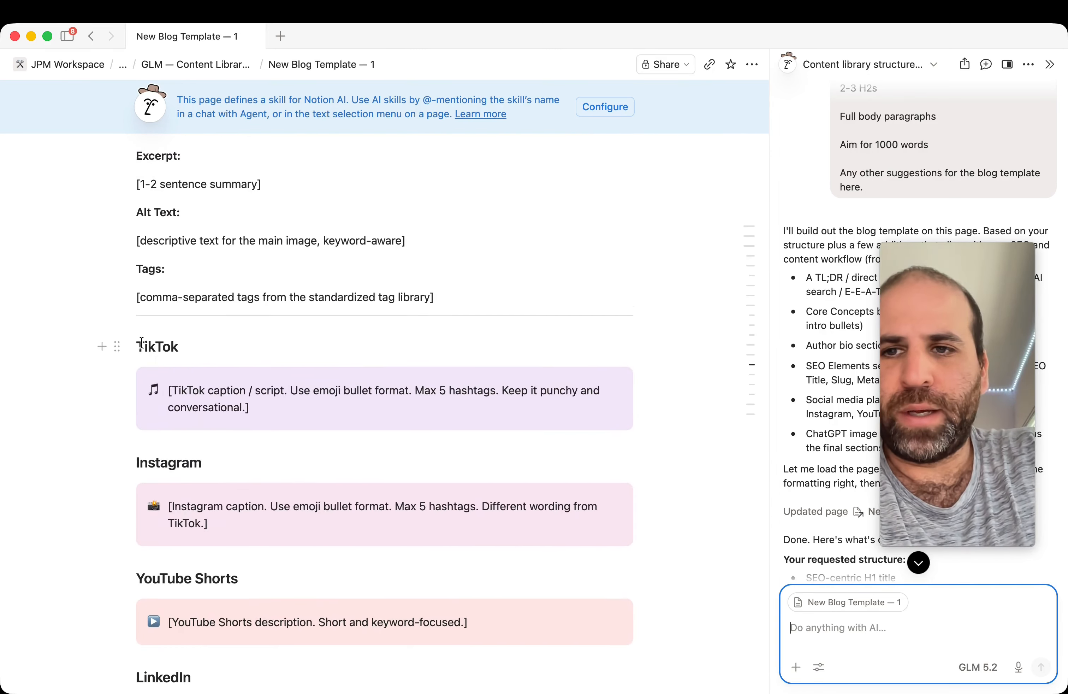
{"action": "left_click_drag", "start_coordinate": [139, 347], "coordinate": [241, 532]}
{"action": "scroll", "coordinate": [246, 522], "scroll_direction": "down", "scroll_amount": 13}
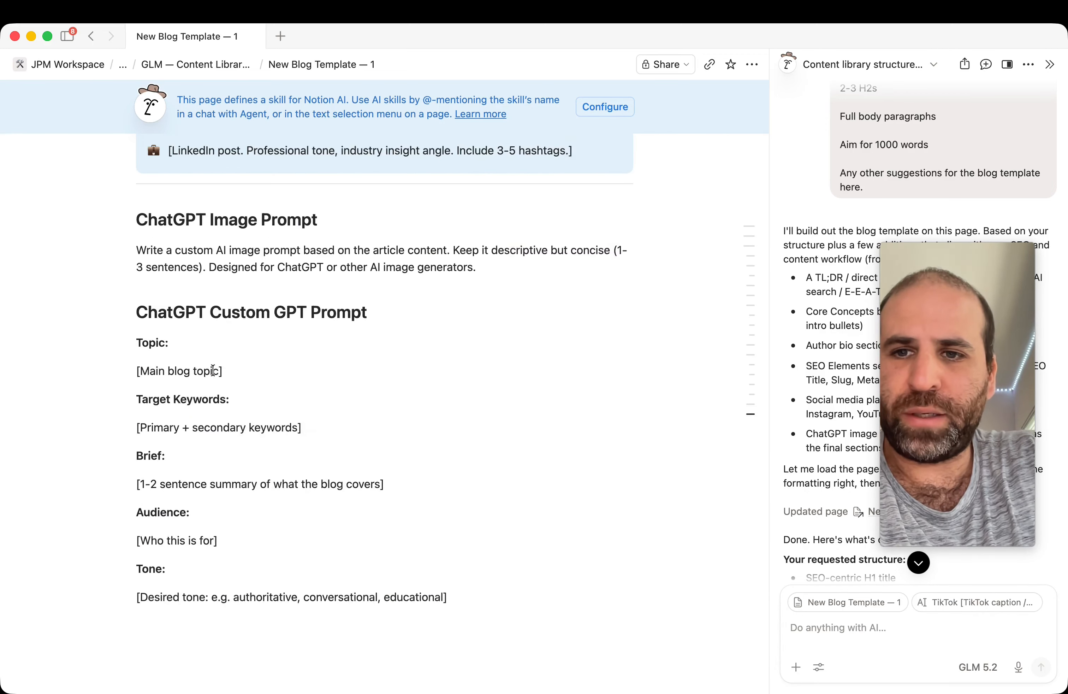
{"action": "left_click_drag", "start_coordinate": [137, 221], "coordinate": [314, 232]}
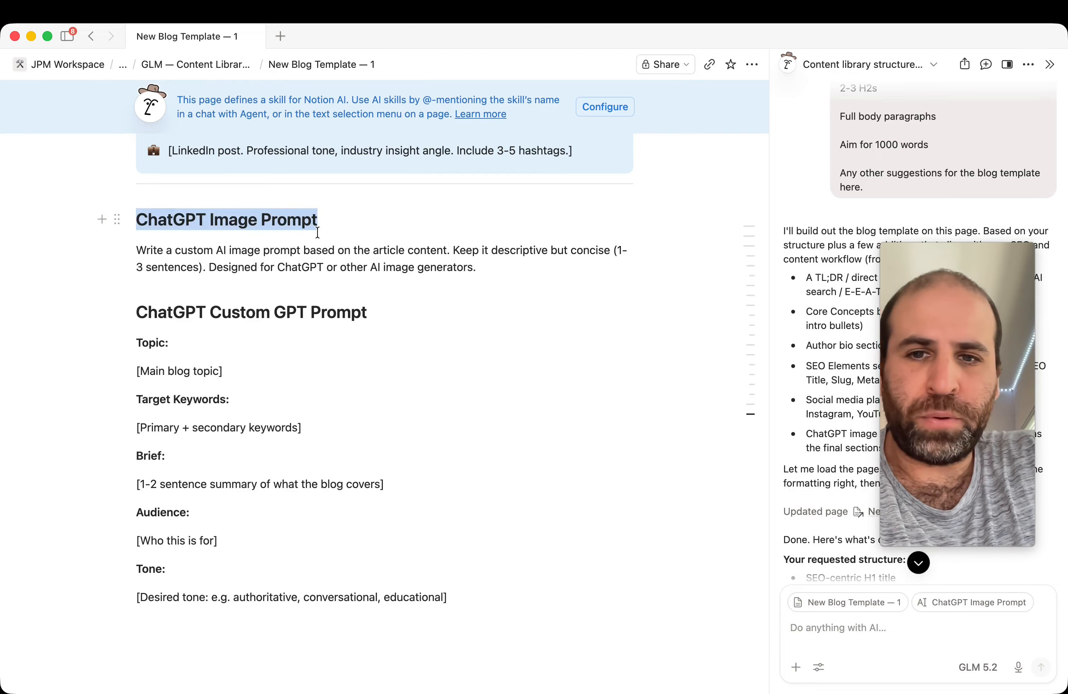
{"action": "left_click", "coordinate": [129, 313]}
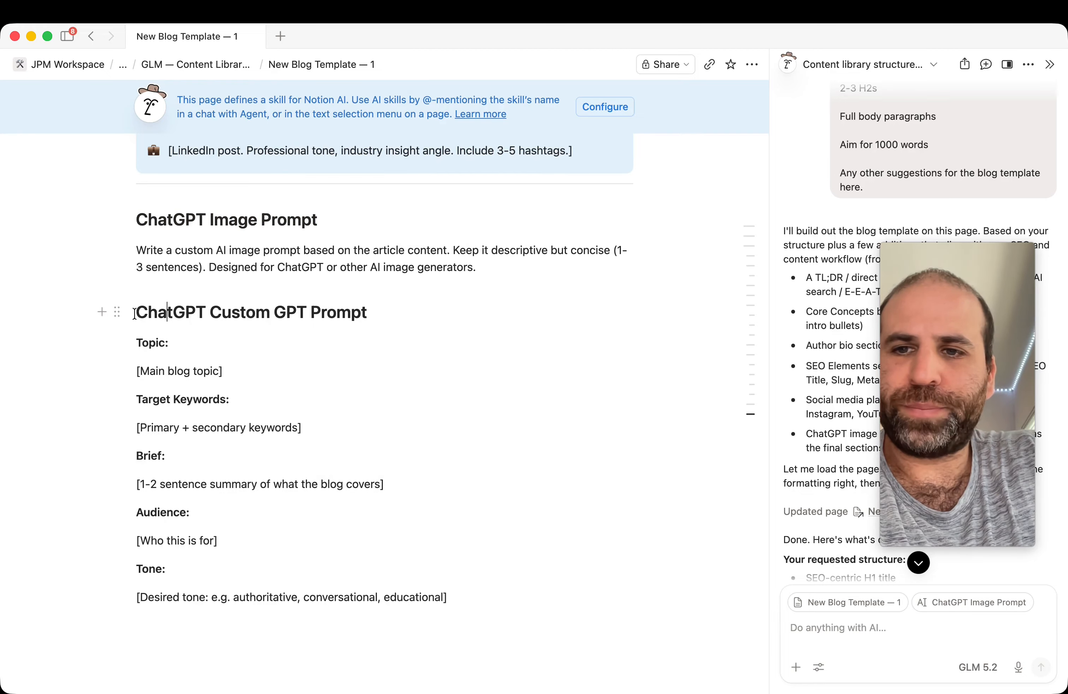
Step: Delete the whole ChatGPT Custom GPT Prompt section, from its heading through the Tone entry, at the end of the template
{"action": "left_click_drag", "start_coordinate": [136, 311], "coordinate": [359, 321]}
{"action": "left_click", "coordinate": [280, 372]}
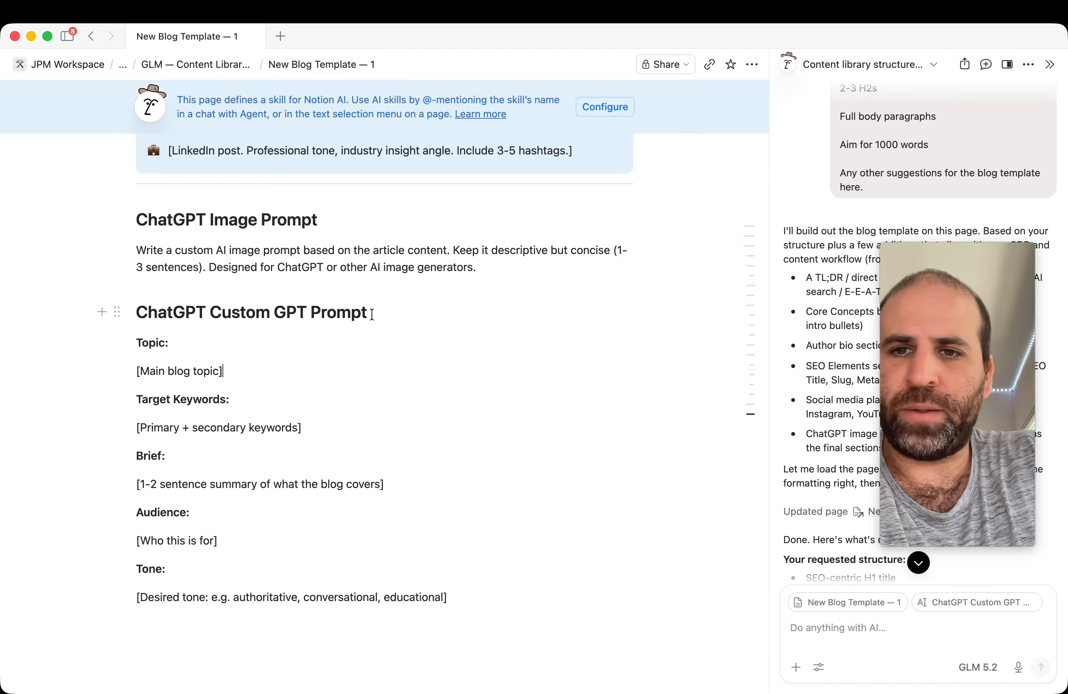
{"action": "left_click_drag", "start_coordinate": [372, 314], "coordinate": [218, 314]}
{"action": "double_click", "coordinate": [141, 312]}
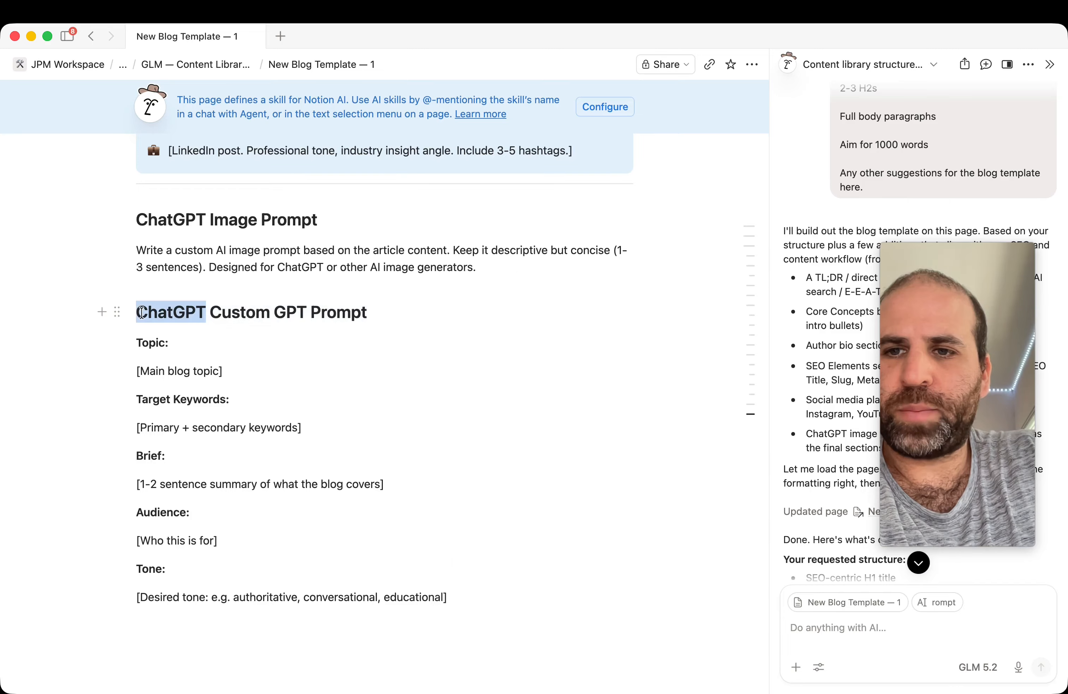
{"action": "left_click_drag", "start_coordinate": [141, 312], "coordinate": [457, 602]}
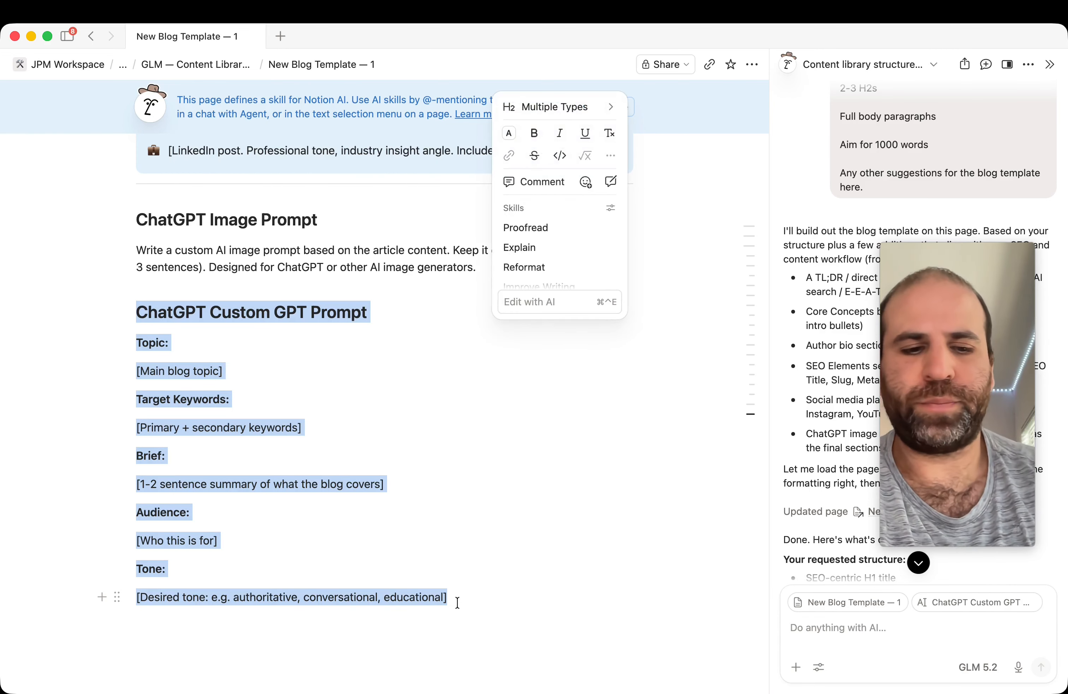
{"action": "key", "text": "BackSpace"}
{"action": "key", "text": "BackSpace"}
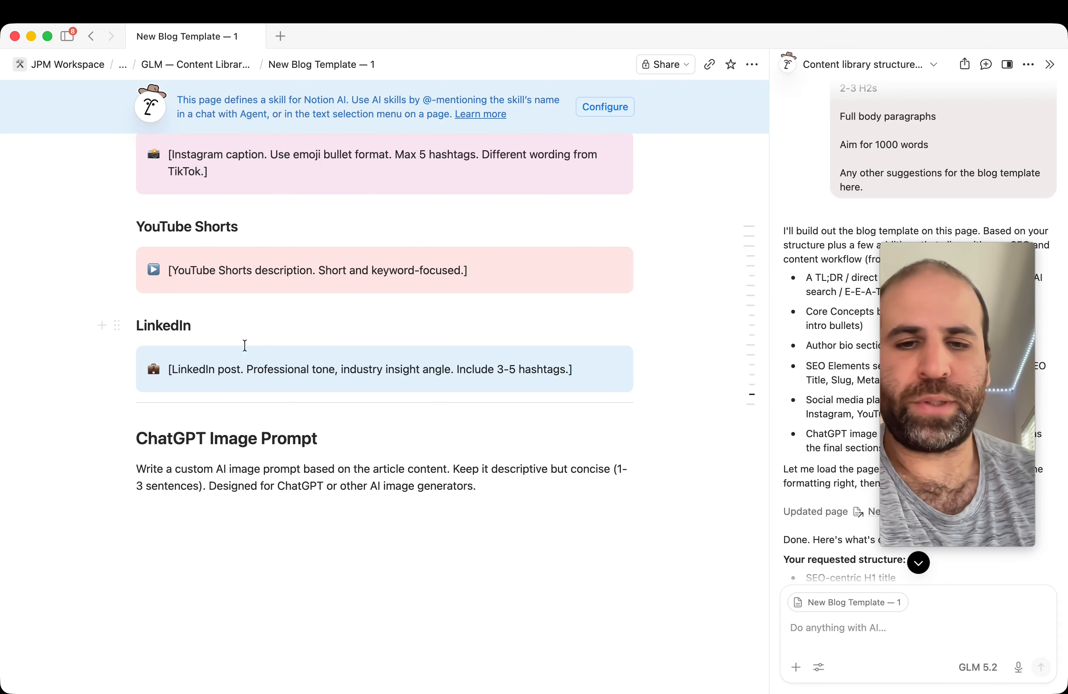
Step: Examine the template from the social media posts back up through SEO elements, author bio, FAQ, comparison table, body sections and introduction
{"action": "scroll", "coordinate": [238, 491], "scroll_direction": "up", "scroll_amount": 10}
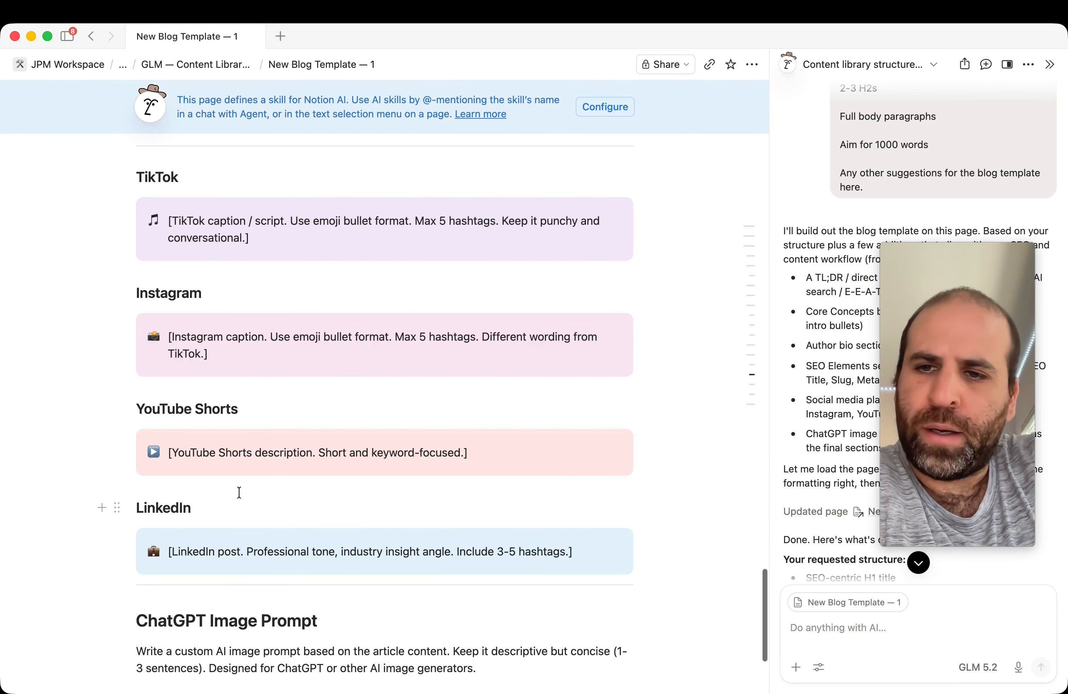
{"action": "scroll", "coordinate": [290, 478], "scroll_direction": "up", "scroll_amount": 5}
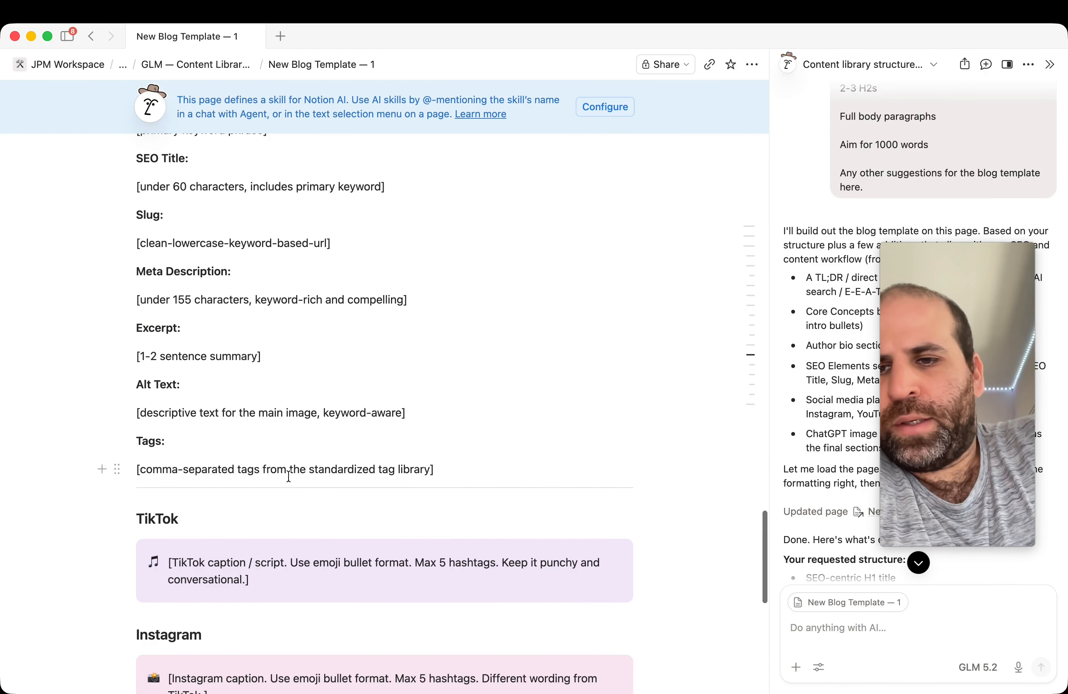
{"action": "scroll", "coordinate": [234, 378], "scroll_direction": "up", "scroll_amount": 10}
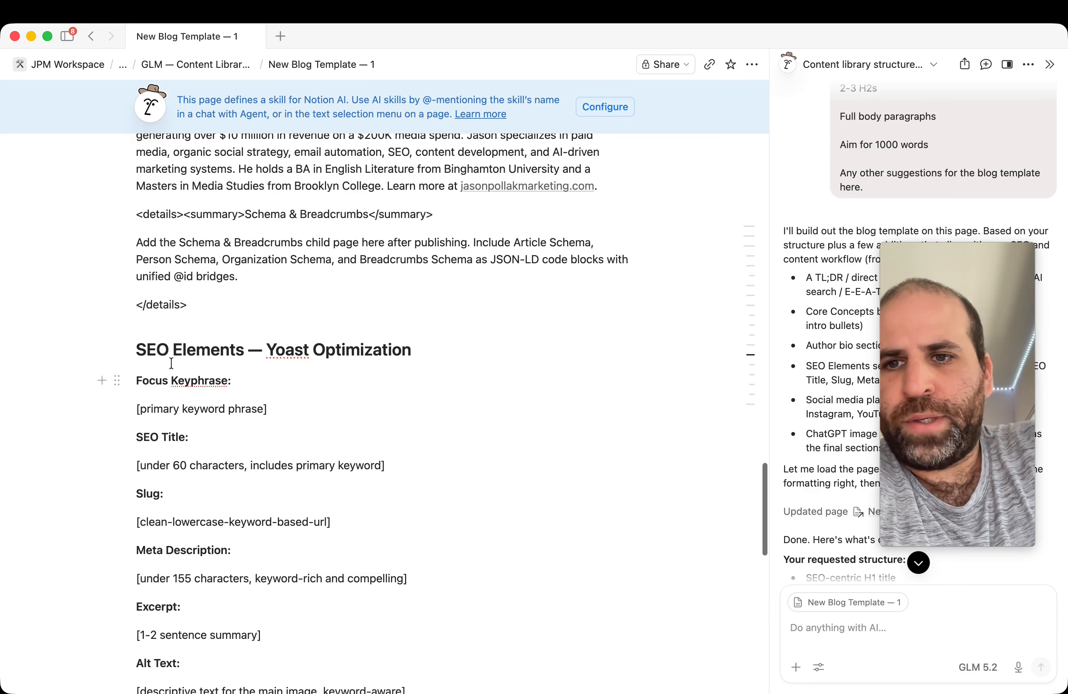
{"action": "scroll", "coordinate": [279, 397], "scroll_direction": "up", "scroll_amount": 5}
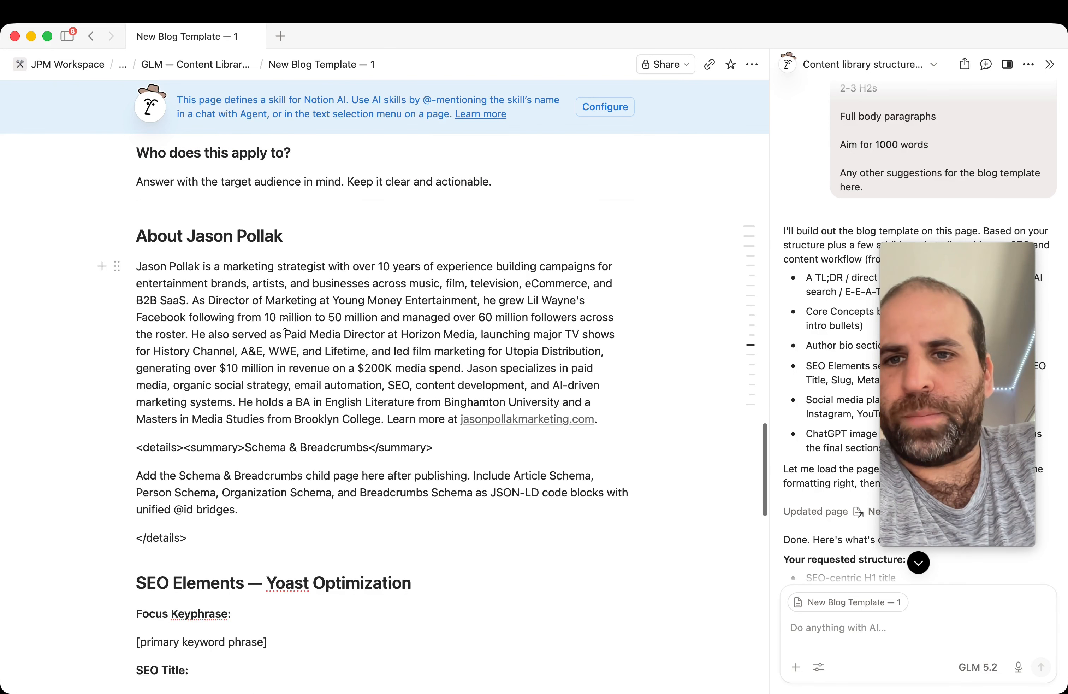
{"action": "scroll", "coordinate": [221, 478], "scroll_direction": "up", "scroll_amount": 5}
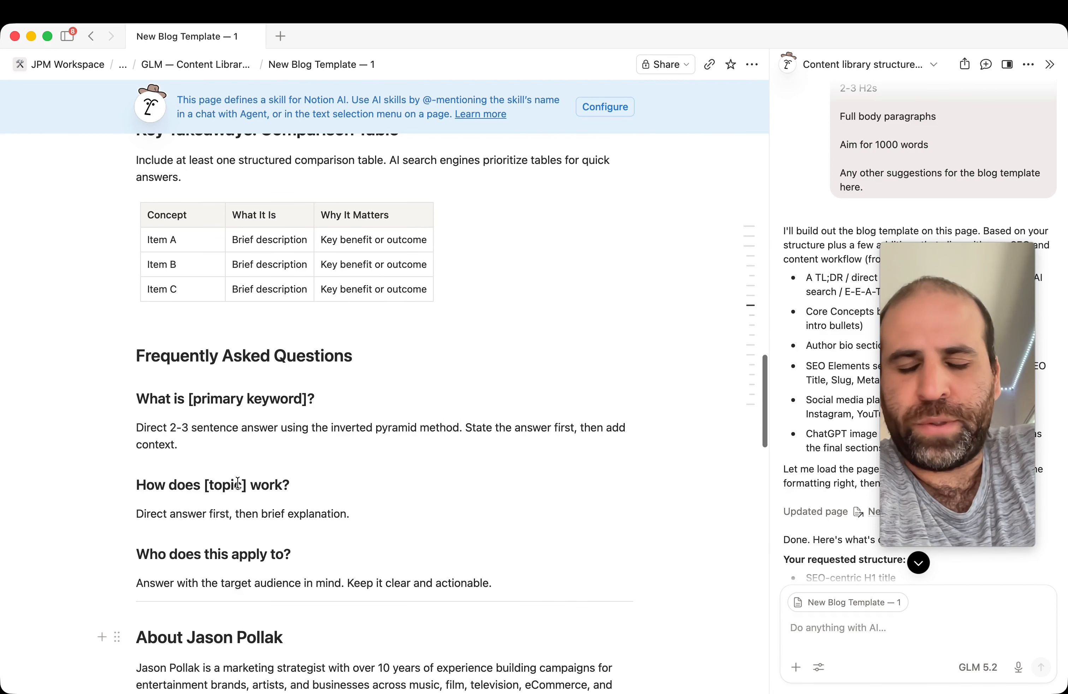
{"action": "scroll", "coordinate": [243, 478], "scroll_direction": "up", "scroll_amount": 3}
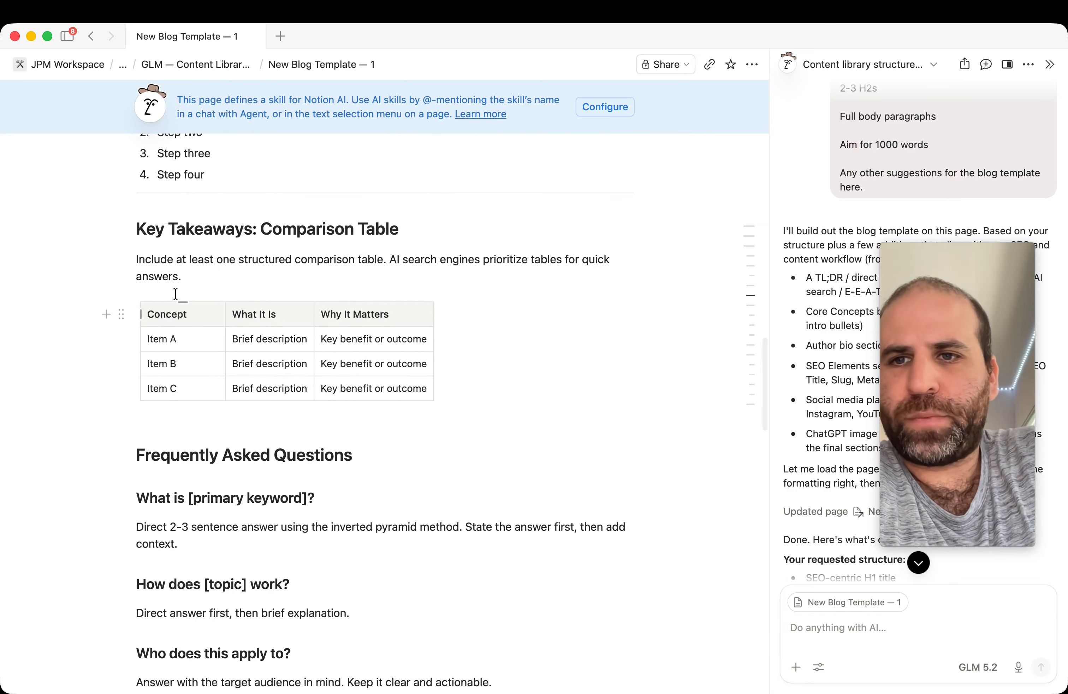
{"action": "scroll", "coordinate": [254, 370], "scroll_direction": "up", "scroll_amount": 1}
{"action": "scroll", "coordinate": [258, 373], "scroll_direction": "up", "scroll_amount": 4}
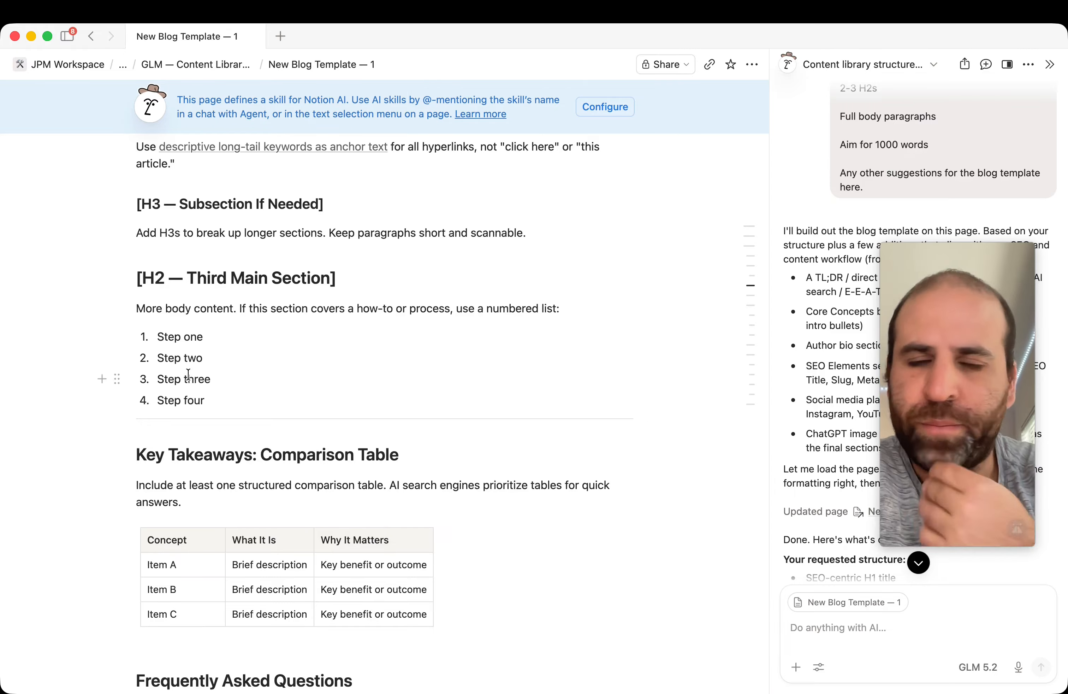
{"action": "scroll", "coordinate": [197, 275], "scroll_direction": "up", "scroll_amount": 1}
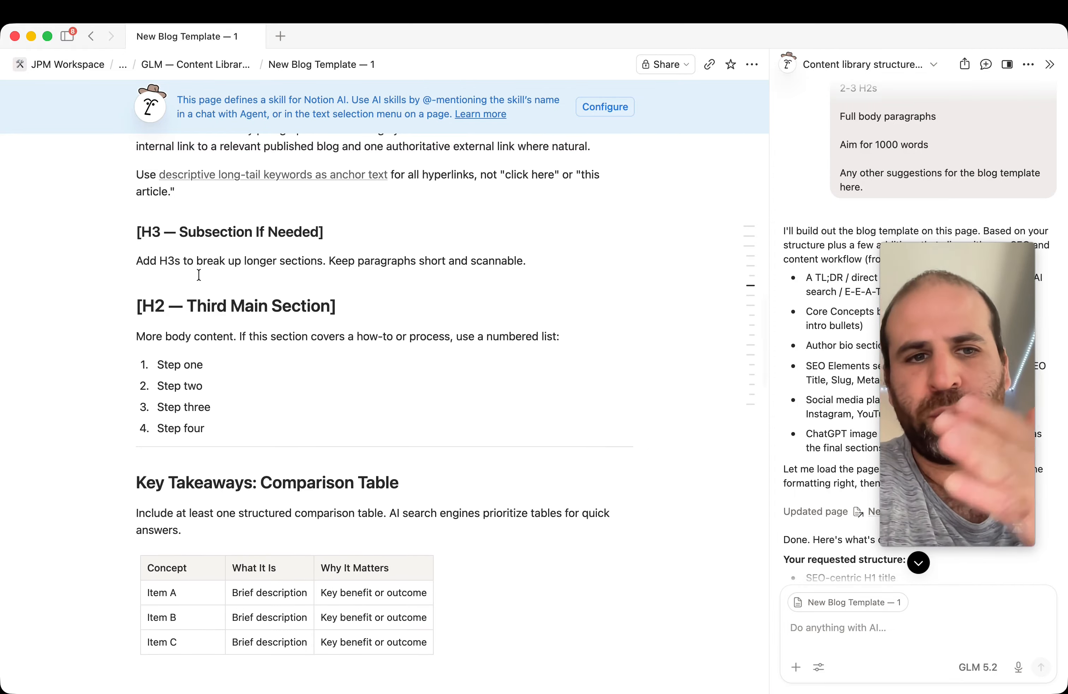
{"action": "scroll", "coordinate": [217, 352], "scroll_direction": "up", "scroll_amount": 3}
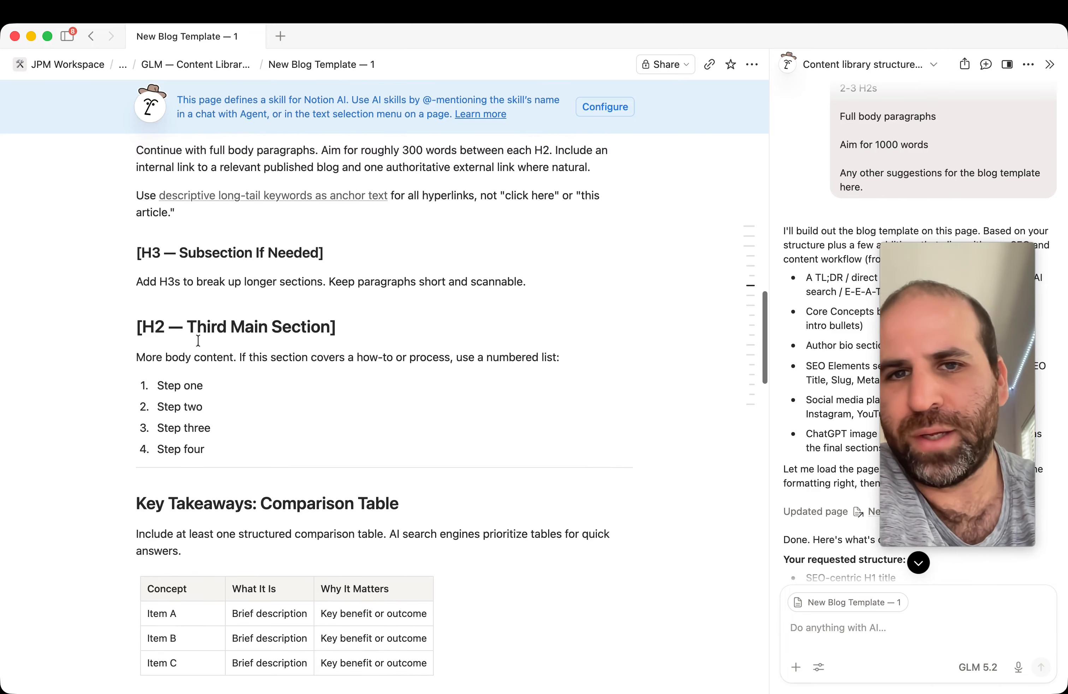
{"action": "scroll", "coordinate": [220, 354], "scroll_direction": "up", "scroll_amount": 10}
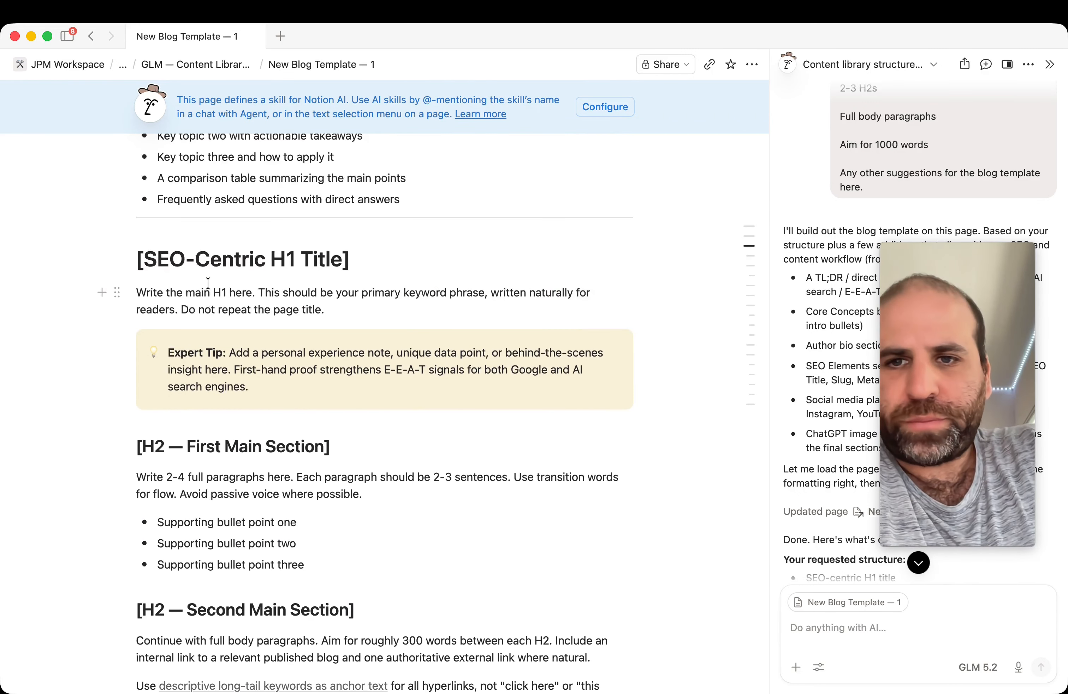
{"action": "scroll", "coordinate": [209, 280], "scroll_direction": "up", "scroll_amount": 5}
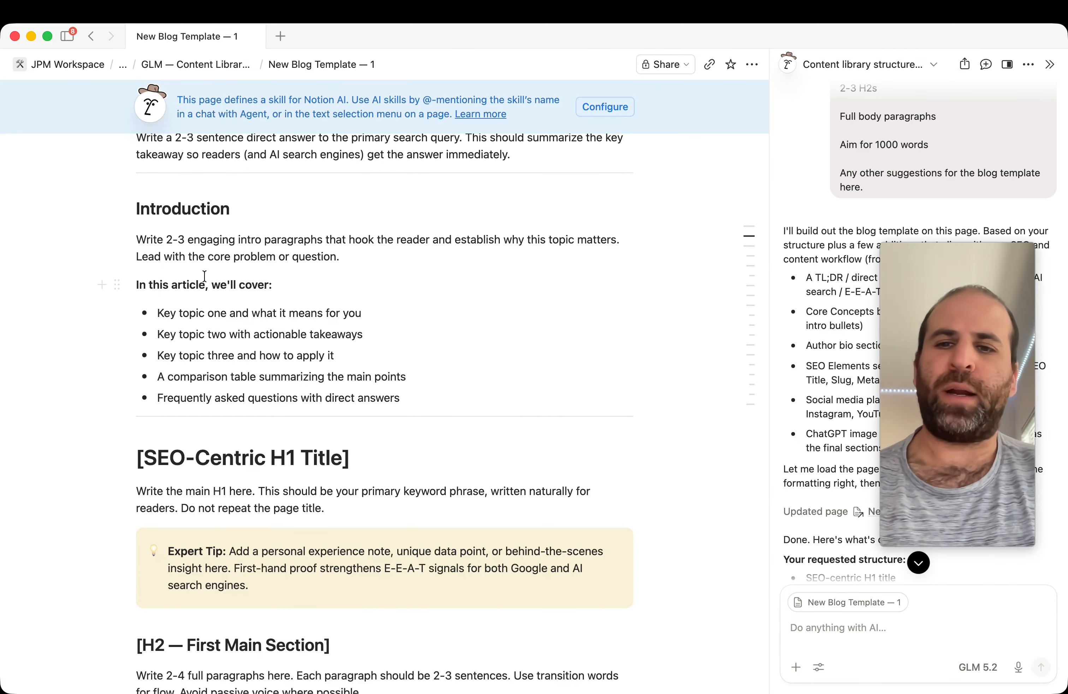
{"action": "scroll", "coordinate": [250, 196], "scroll_direction": "down", "scroll_amount": 5}
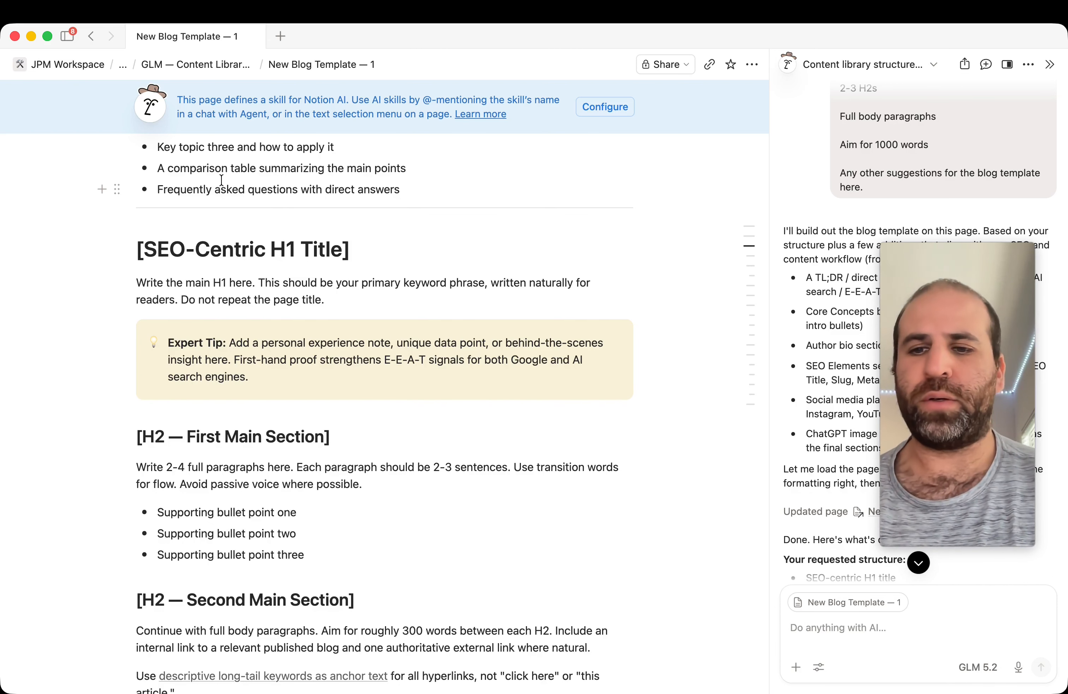
Step: Look over the template's body sections, comparison table, FAQ and author bio, and return to the walkthrough page
{"action": "scroll", "coordinate": [221, 180], "scroll_direction": "down", "scroll_amount": 15}
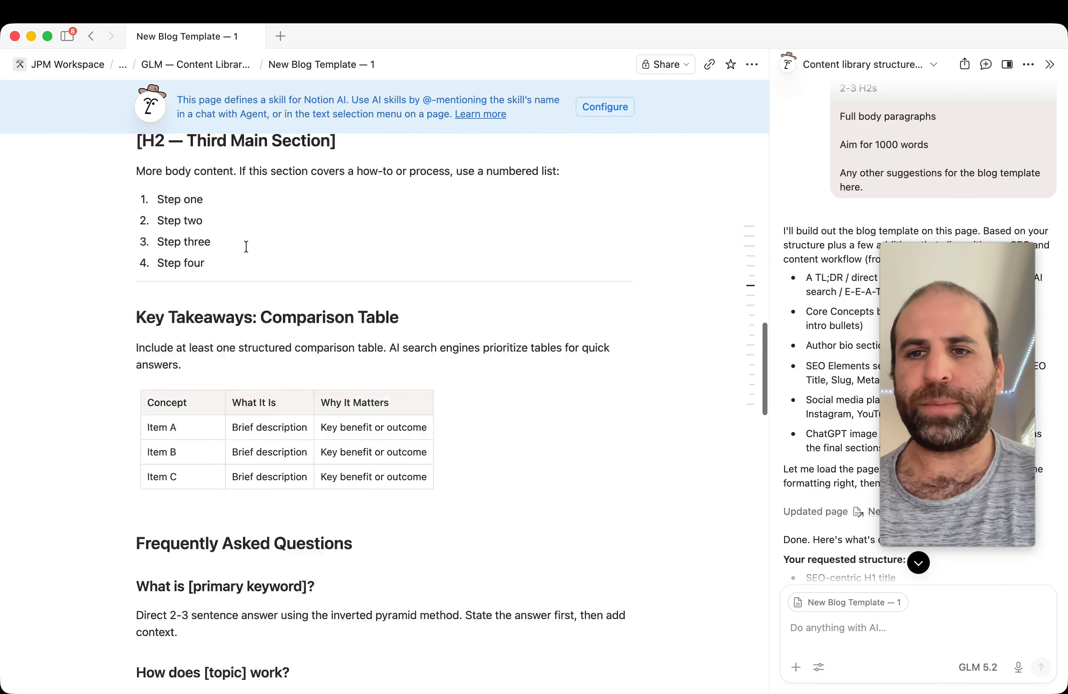
{"action": "scroll", "coordinate": [246, 246], "scroll_direction": "down", "scroll_amount": 9}
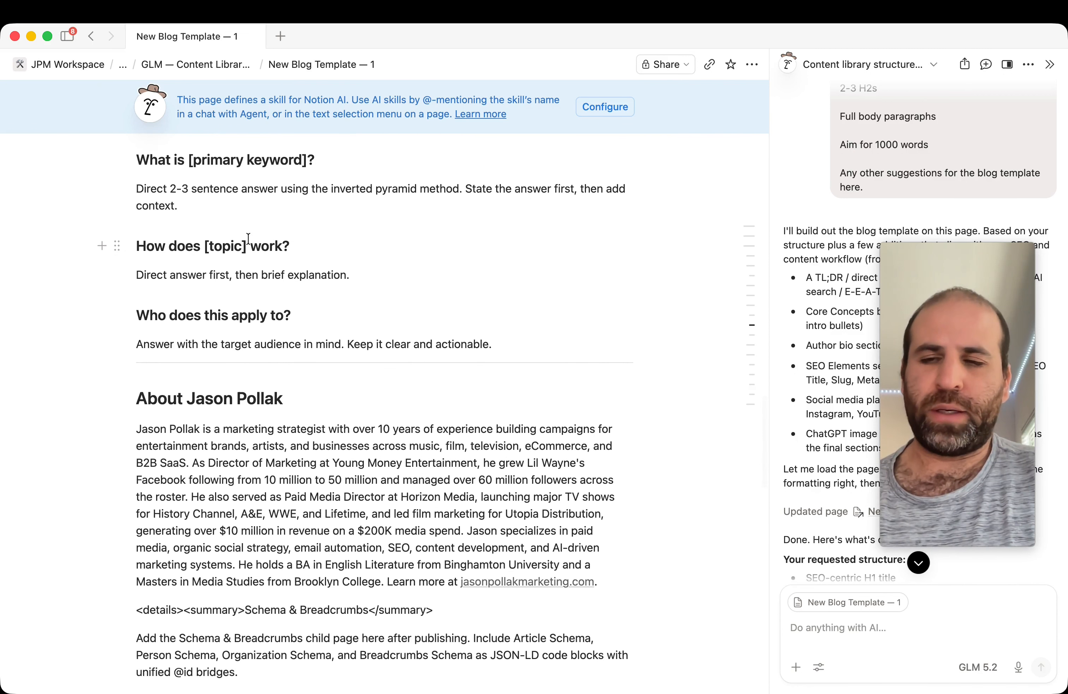
{"action": "scroll", "coordinate": [248, 238], "scroll_direction": "up", "scroll_amount": 20}
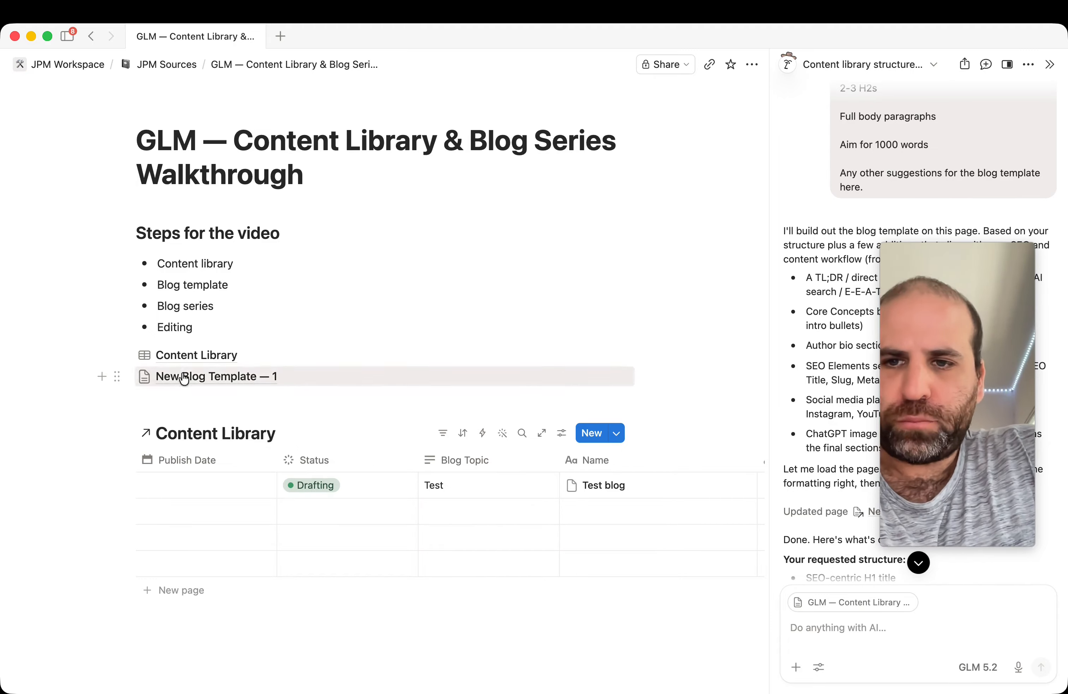
{"action": "mouse_move", "coordinate": [193, 361]}
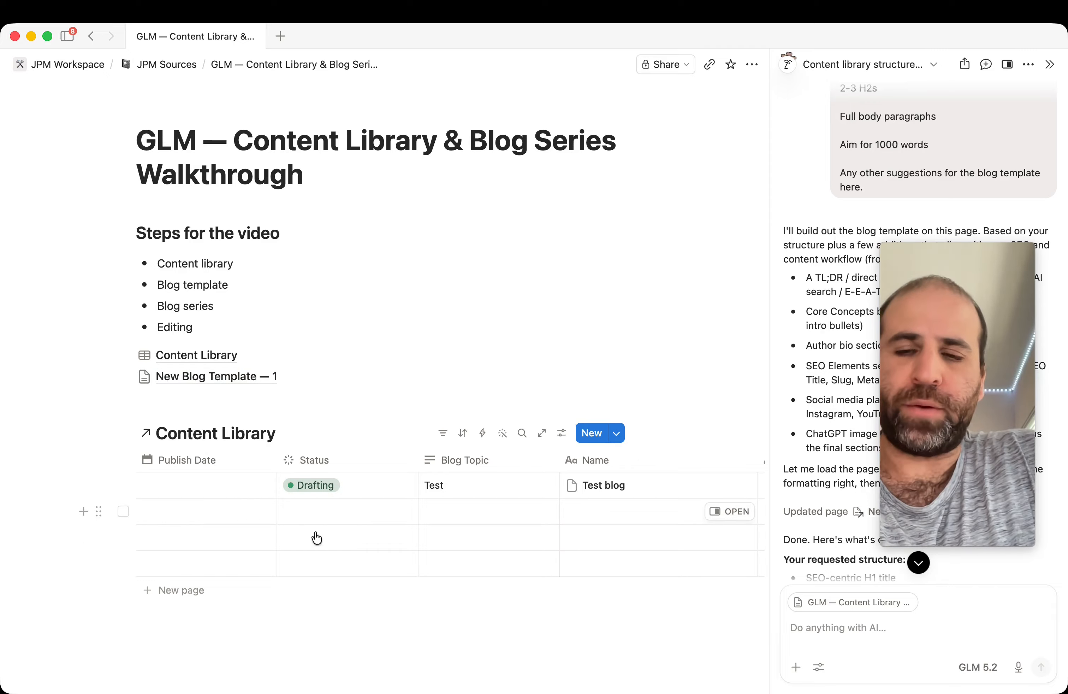
{"action": "scroll", "coordinate": [351, 496], "scroll_direction": "down", "scroll_amount": 1}
{"action": "scroll", "coordinate": [355, 500], "scroll_direction": "down", "scroll_amount": 1}
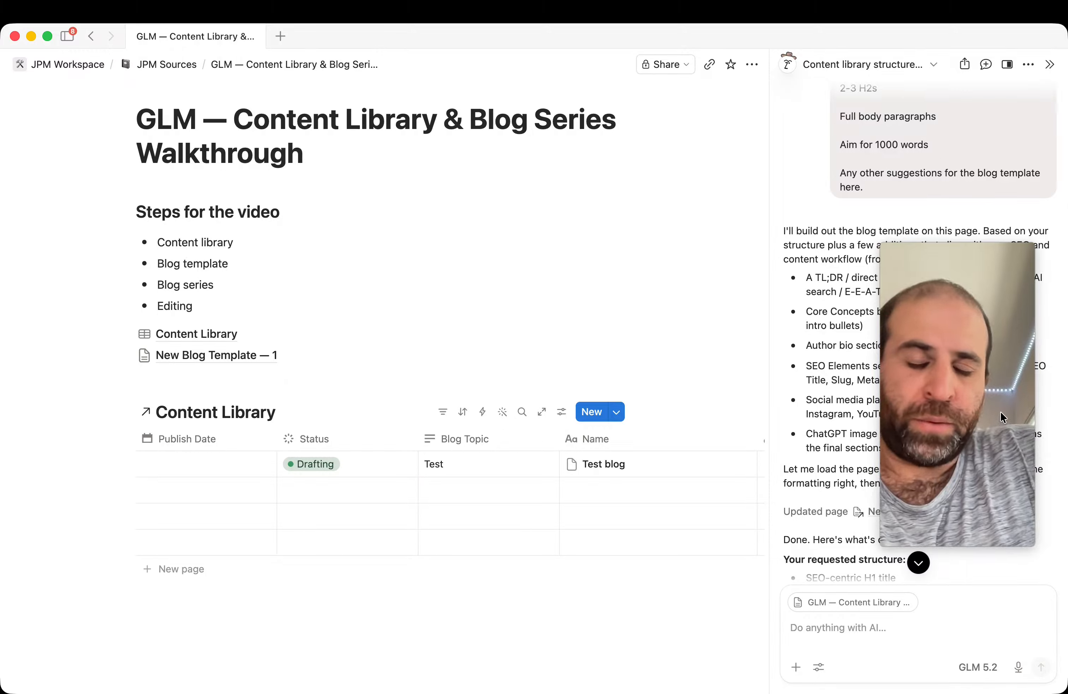
{"action": "left_click_drag", "start_coordinate": [1003, 416], "coordinate": [125, 495]}
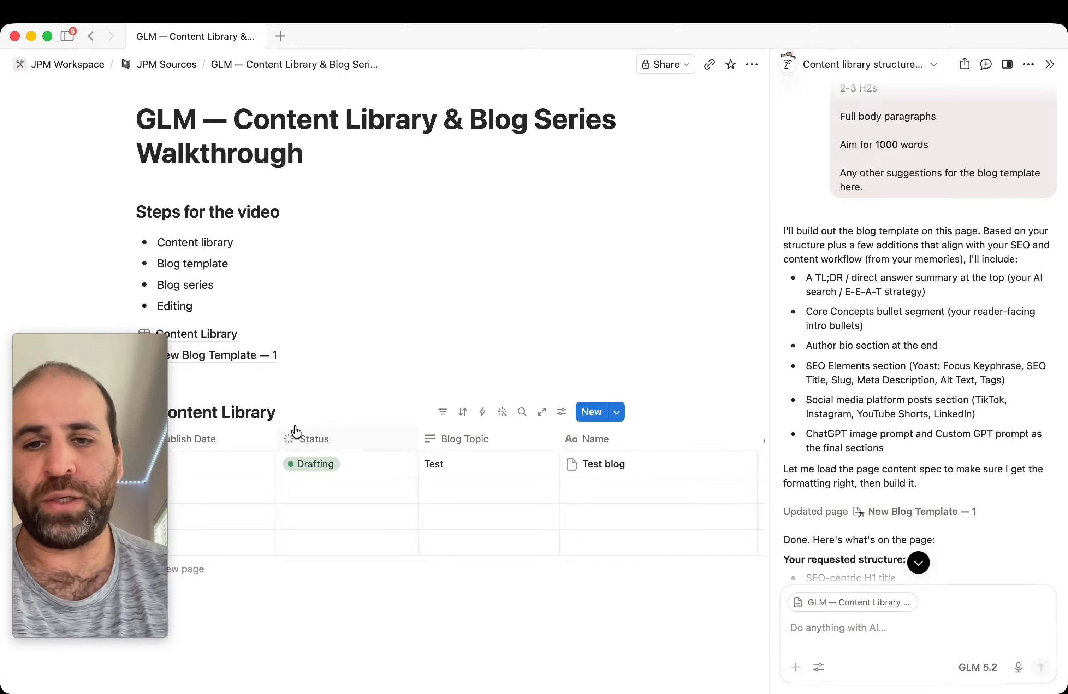
{"action": "scroll", "coordinate": [498, 422], "scroll_direction": "down", "scroll_amount": 5}
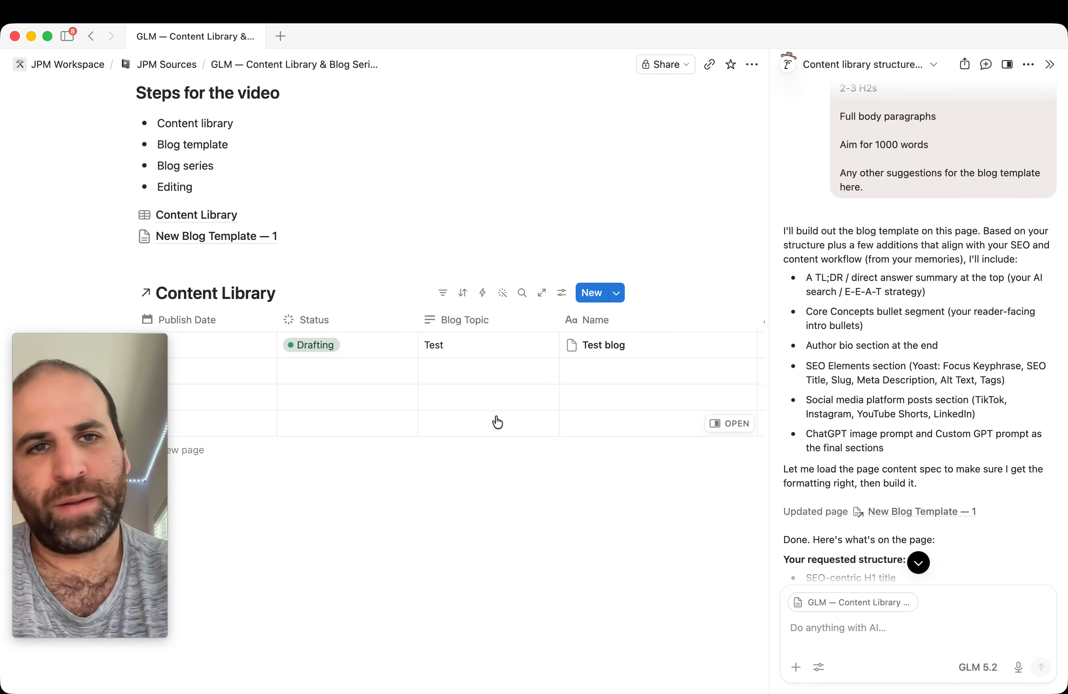
Step: Check the Test blog entry in the Content Library database and return to the walkthrough page
{"action": "left_click", "coordinate": [985, 65]}
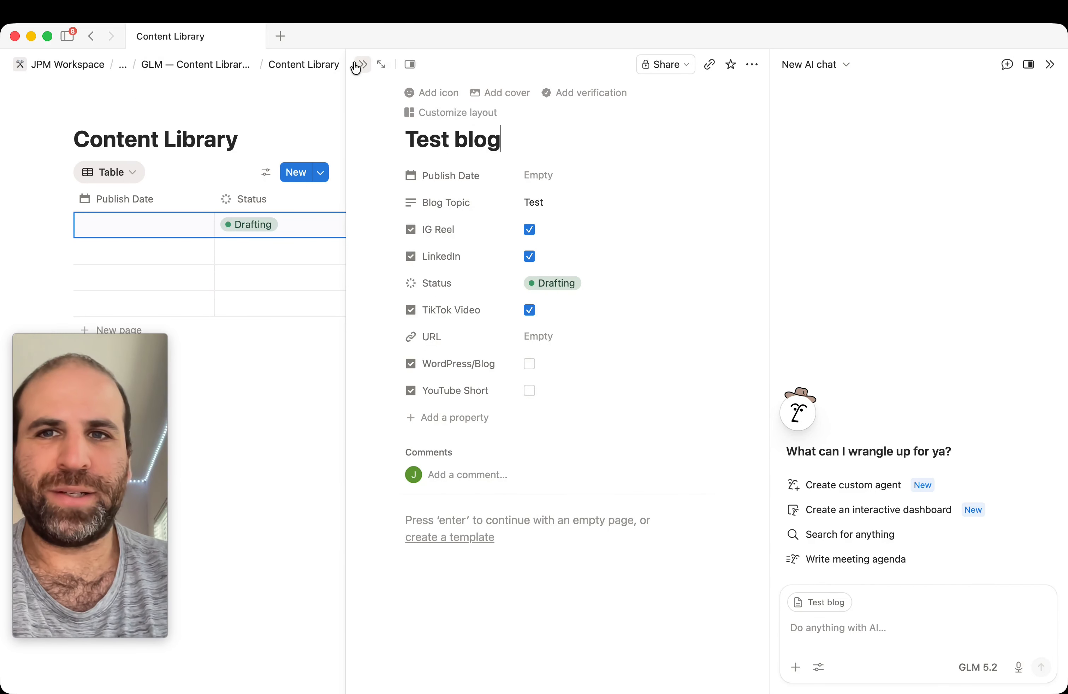
{"action": "left_click", "coordinate": [356, 65]}
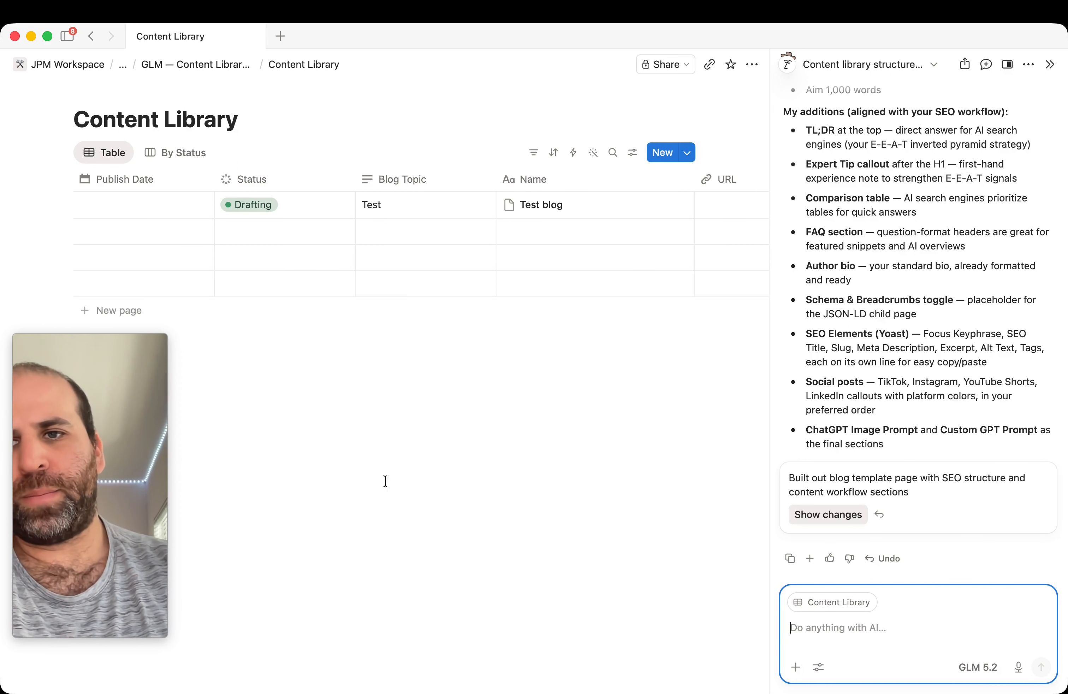
{"action": "left_click", "coordinate": [386, 370]}
{"action": "left_click", "coordinate": [281, 235]}
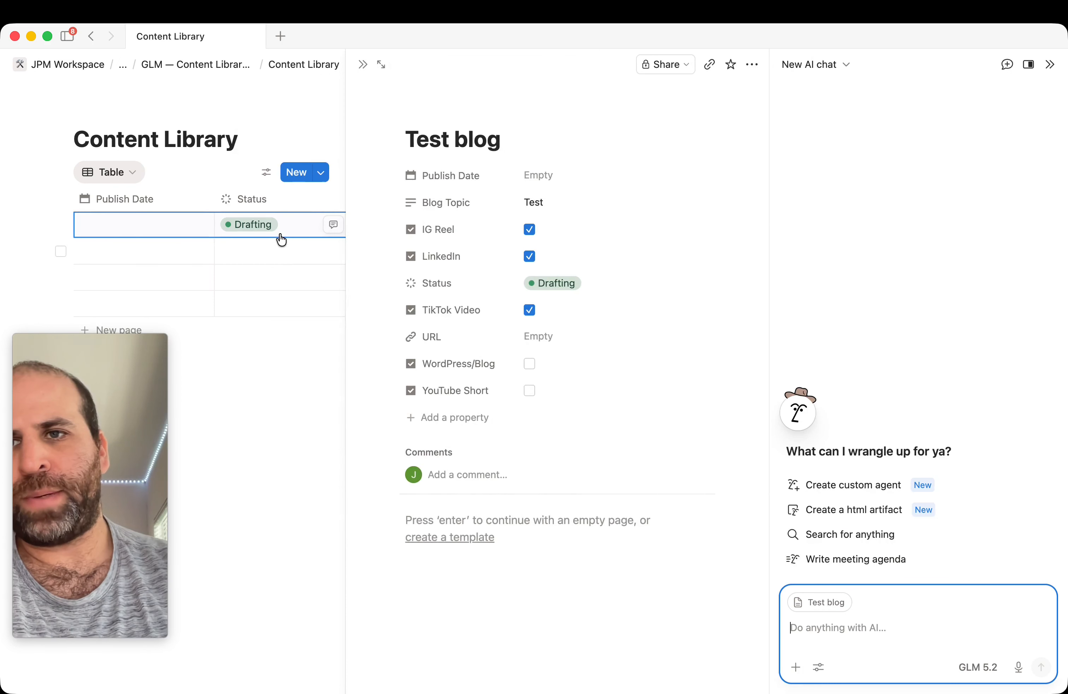
{"action": "left_click", "coordinate": [239, 65]}
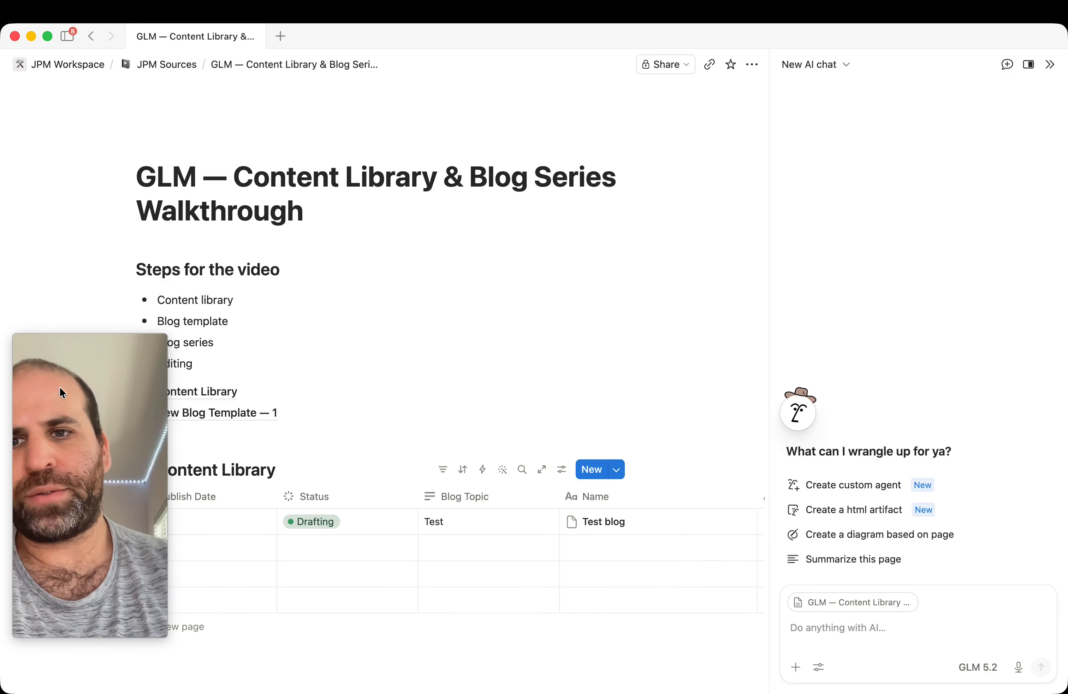
Step: Insert a sub-page titled "Blog Research" below New Blog Template — 1 on the walkthrough page
{"action": "left_click_drag", "start_coordinate": [66, 374], "coordinate": [643, 218]}
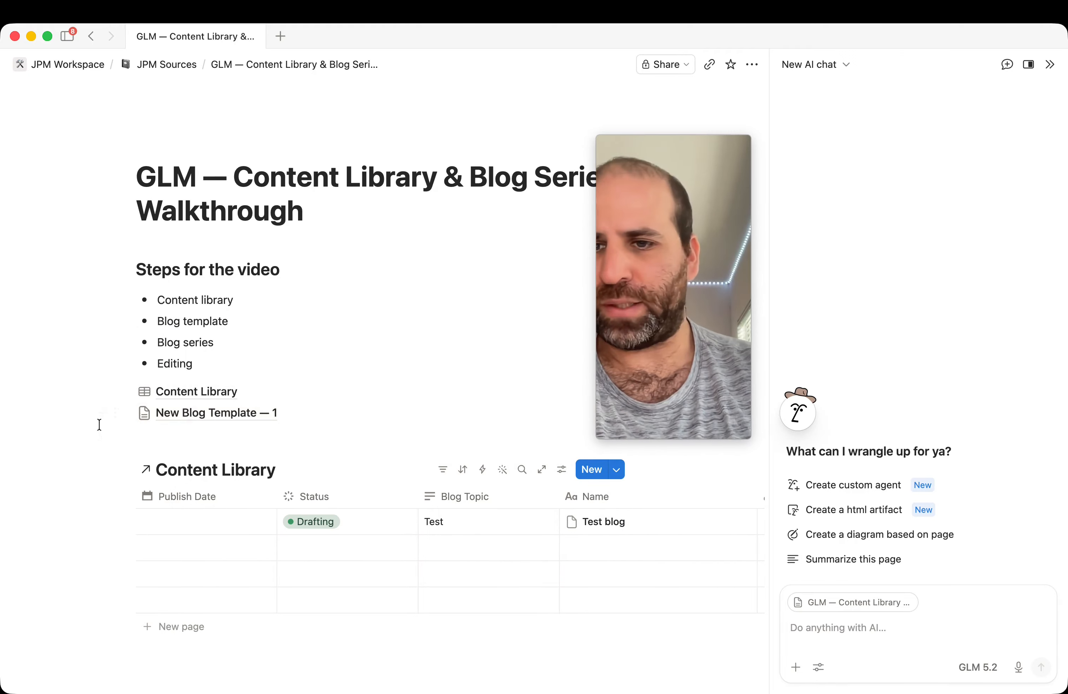
{"action": "left_click", "coordinate": [103, 413]}
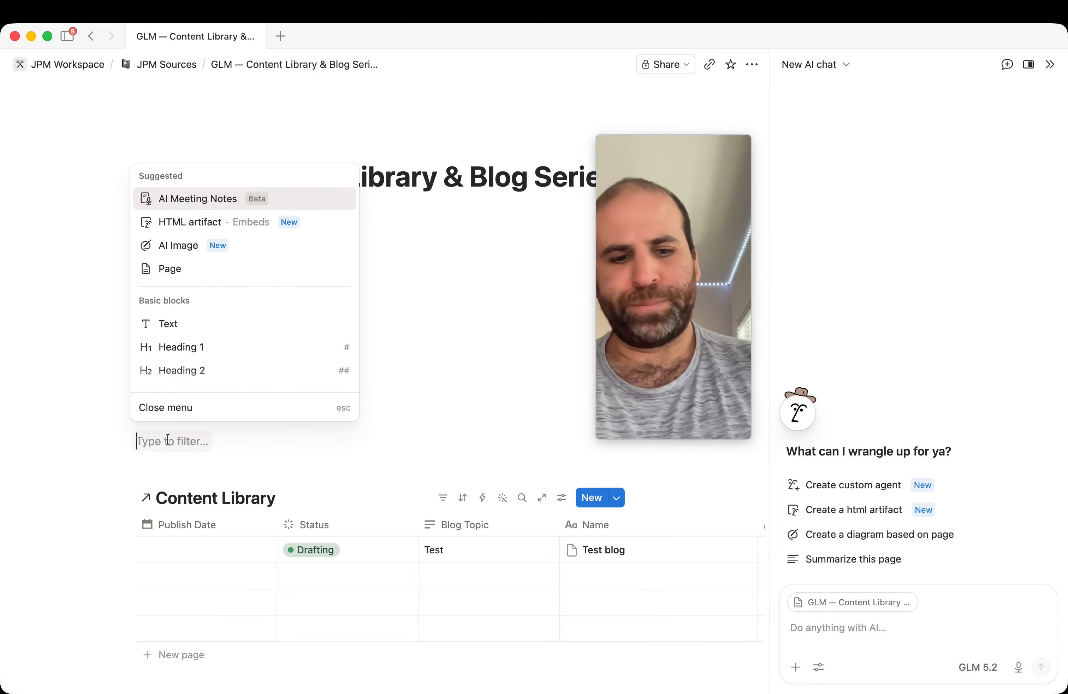
{"action": "key", "text": "Down"}
{"action": "key", "text": "Down"}
{"action": "key", "text": "Down"}
{"action": "key", "text": "Return"}
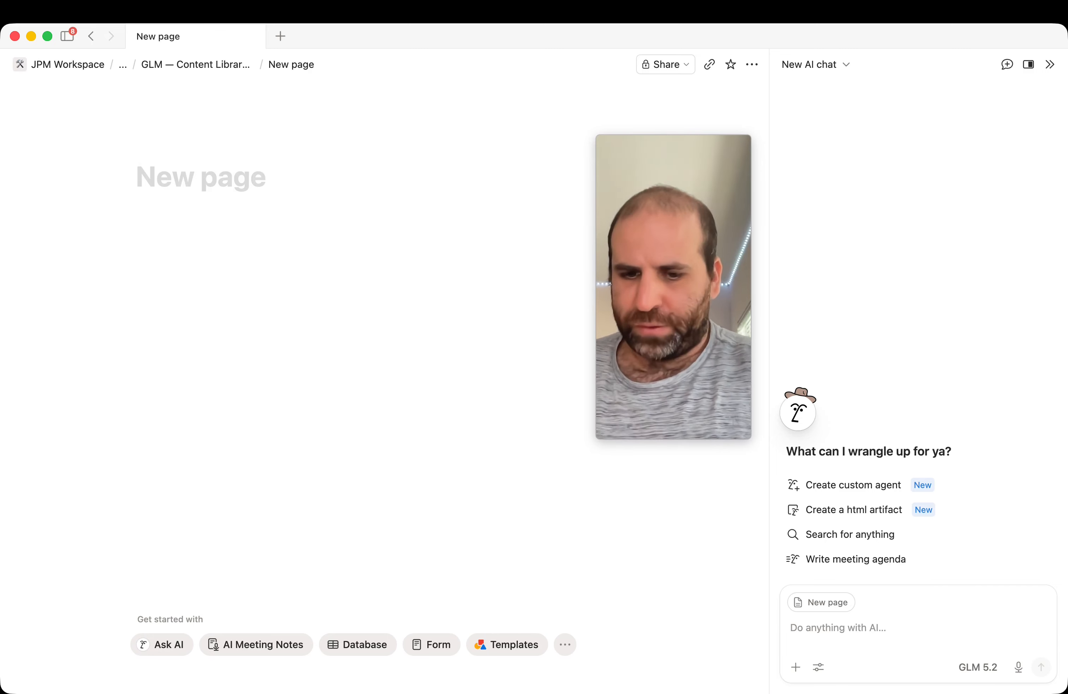
{"action": "type", "text": "zb"}
{"action": "key", "text": "BackSpace"}
{"action": "key", "text": "BackSpace"}
{"action": "type", "text": "Blog "}
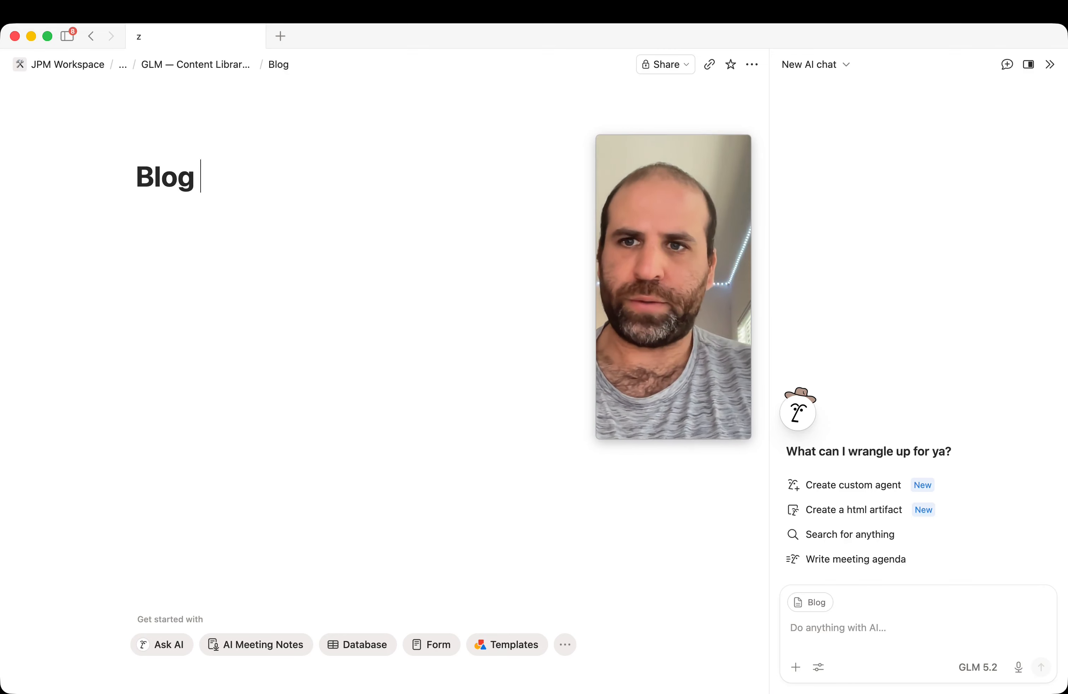
{"action": "type", "text": "Research"}
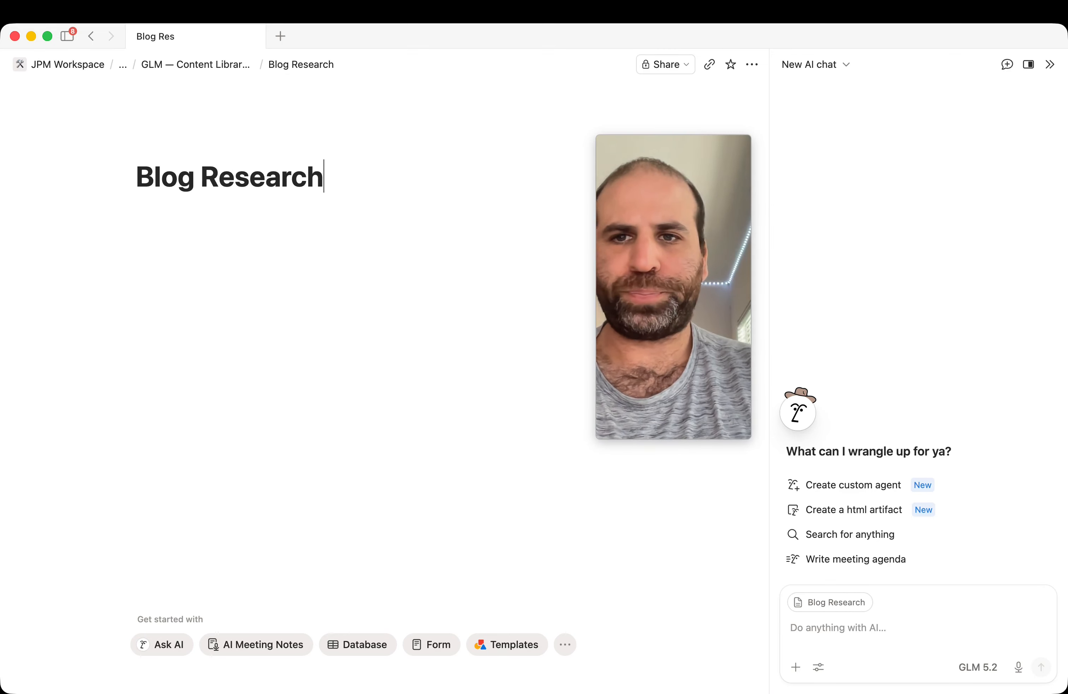
Step: Reopen the content library structure AI chat and enter "# Research for upcoming blog series for July" as the prompt's first line
{"action": "left_click", "coordinate": [801, 69]}
{"action": "left_click", "coordinate": [799, 113]}
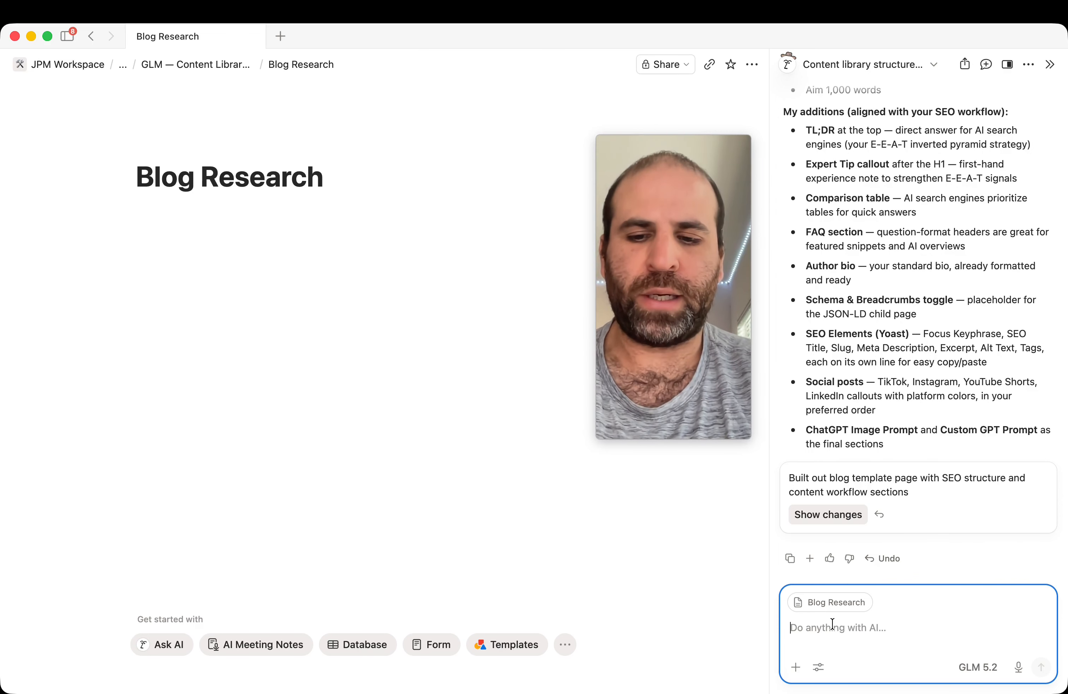
{"action": "type", "text": "#"}
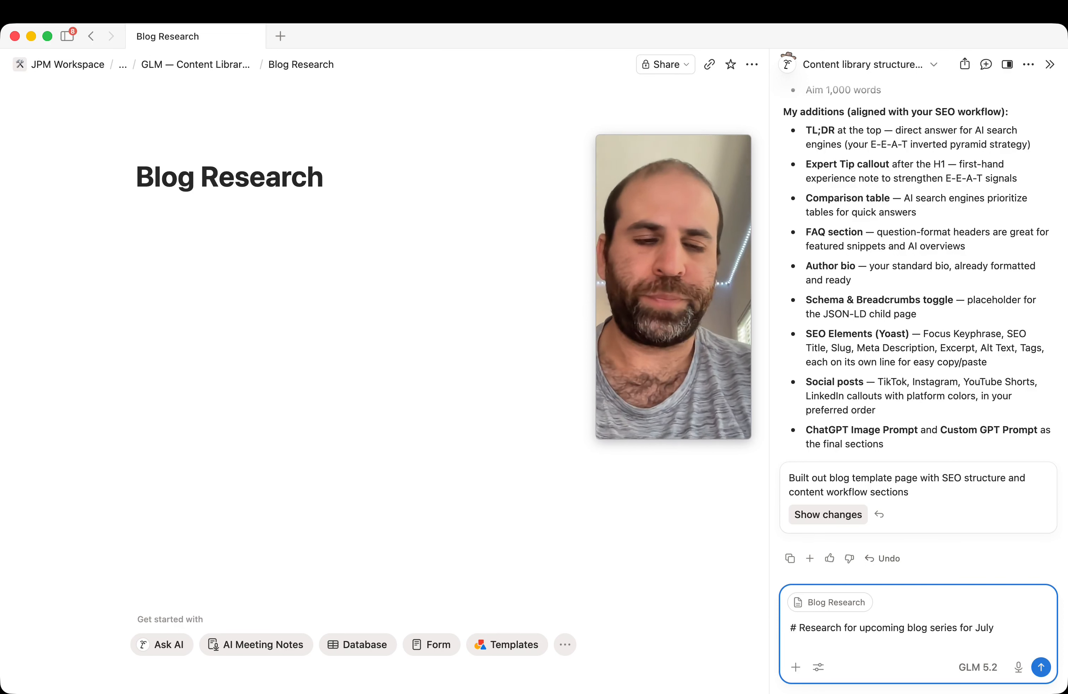
Step: Add the line "# Topics will cover which AI Models are coming out and how they will assist marketers in digital advertising with building ad sets, ad copy,"
{"action": "key", "text": "shift+Return"}
{"action": "type", "text": "# Topics will cover which AI Models are co"}
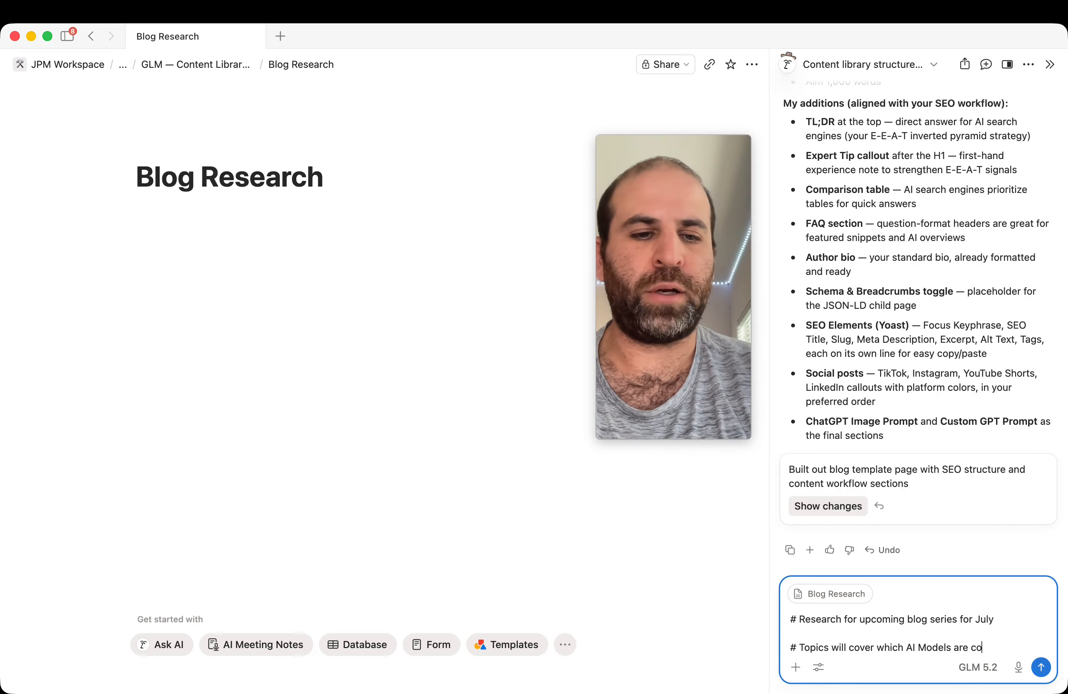
{"action": "type", "text": "and how they will assist marketers in digital adverit"}
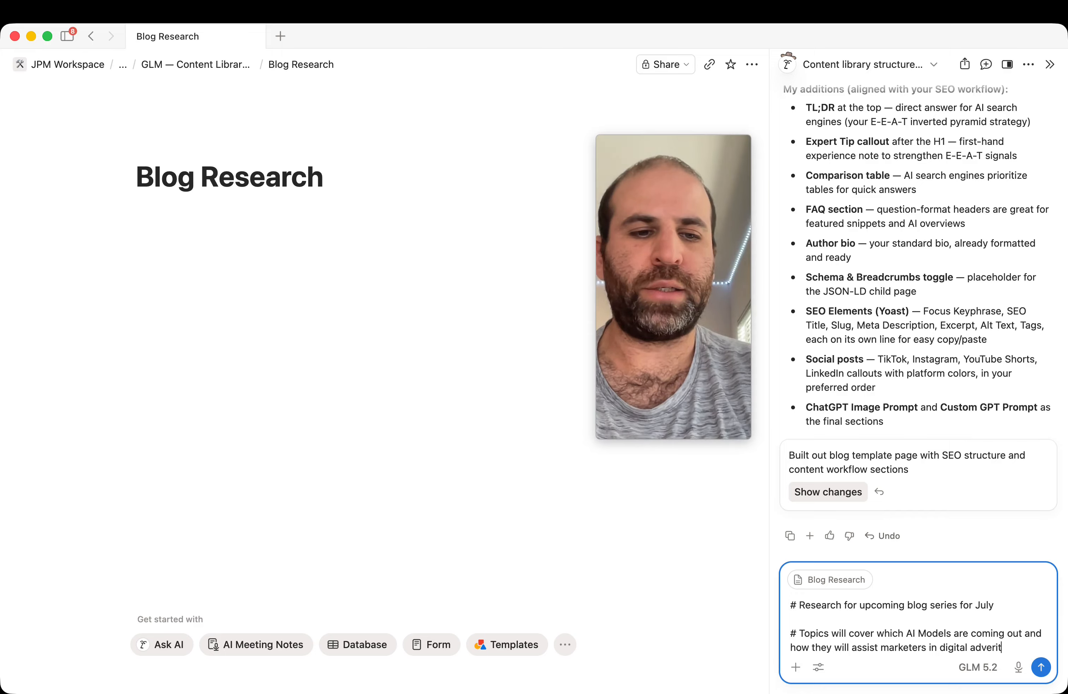
{"action": "key", "text": "BackSpace"}
{"action": "key", "text": "BackSpace"}
{"action": "type", "text": "tis"}
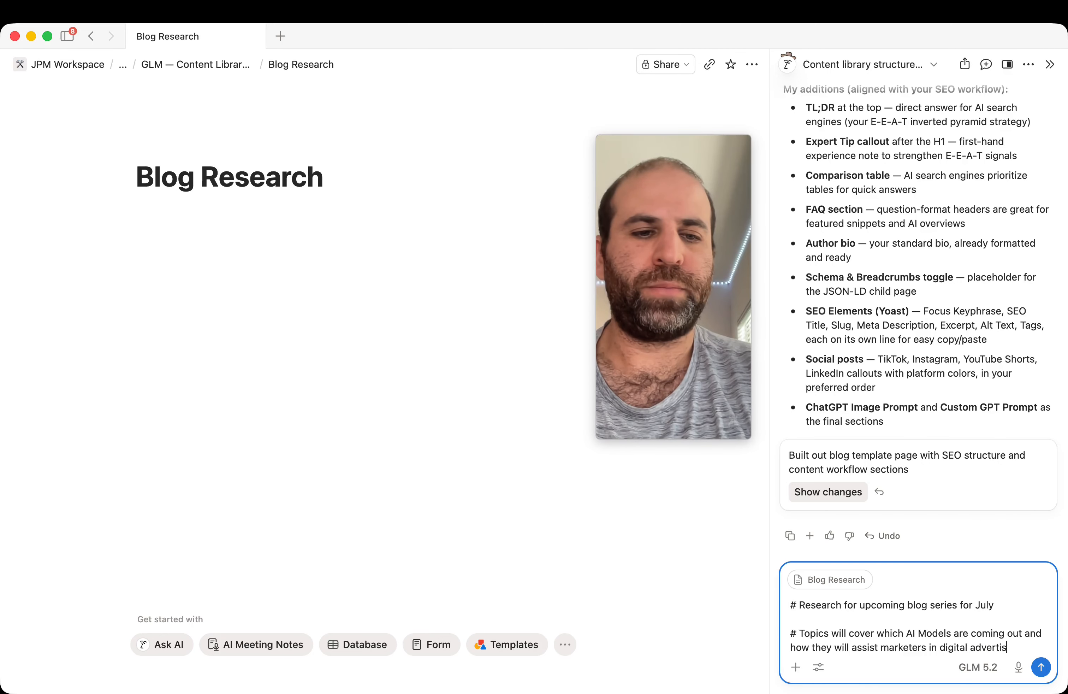
{"action": "type", "text": "ing with building "}
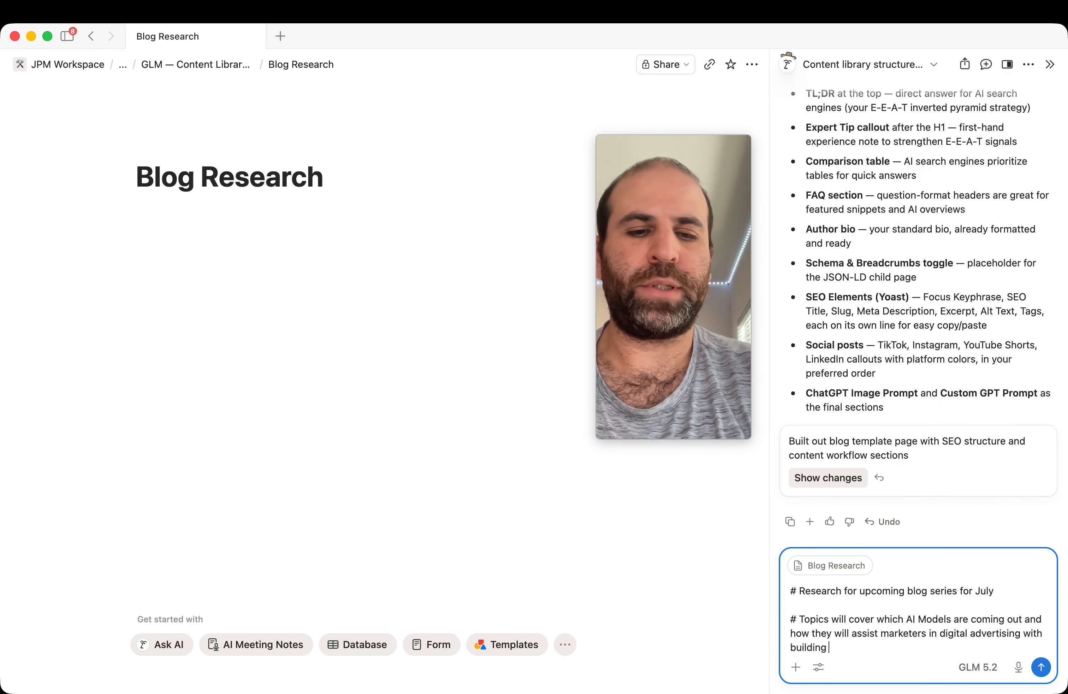
{"action": "type", "text": "ad sets,"}
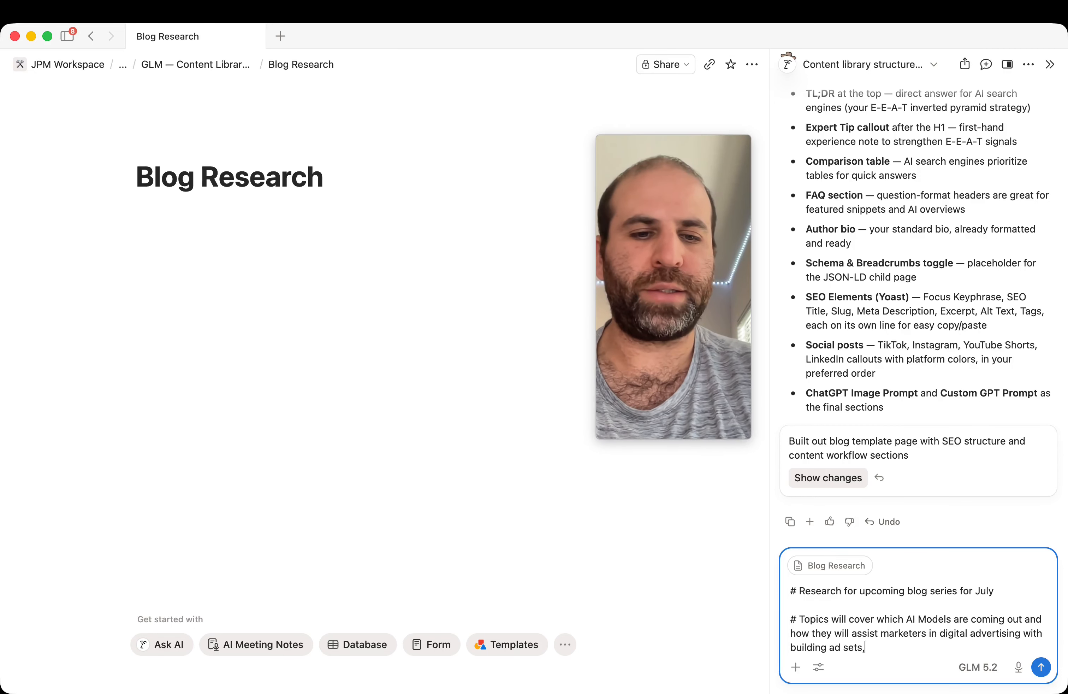
{"action": "type", "text": " ad copy, "}
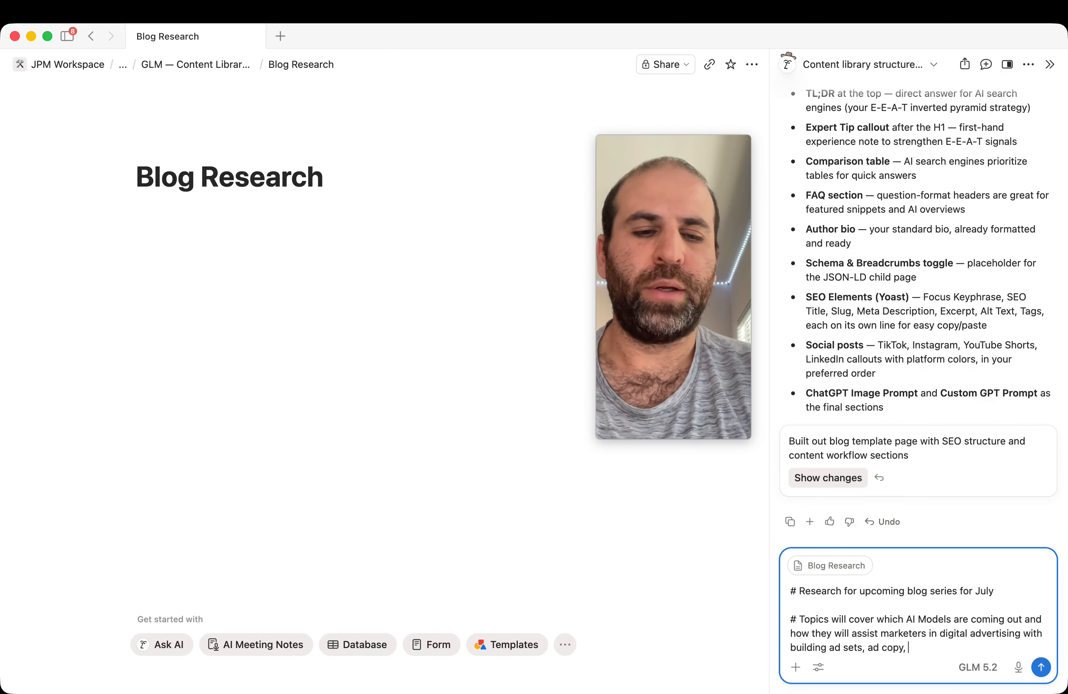
Step: Continue the topics line with "using it in platforms like Notion, SEO work, GEO work, research for brands, web crawling"
{"action": "type", "text": "using i"}
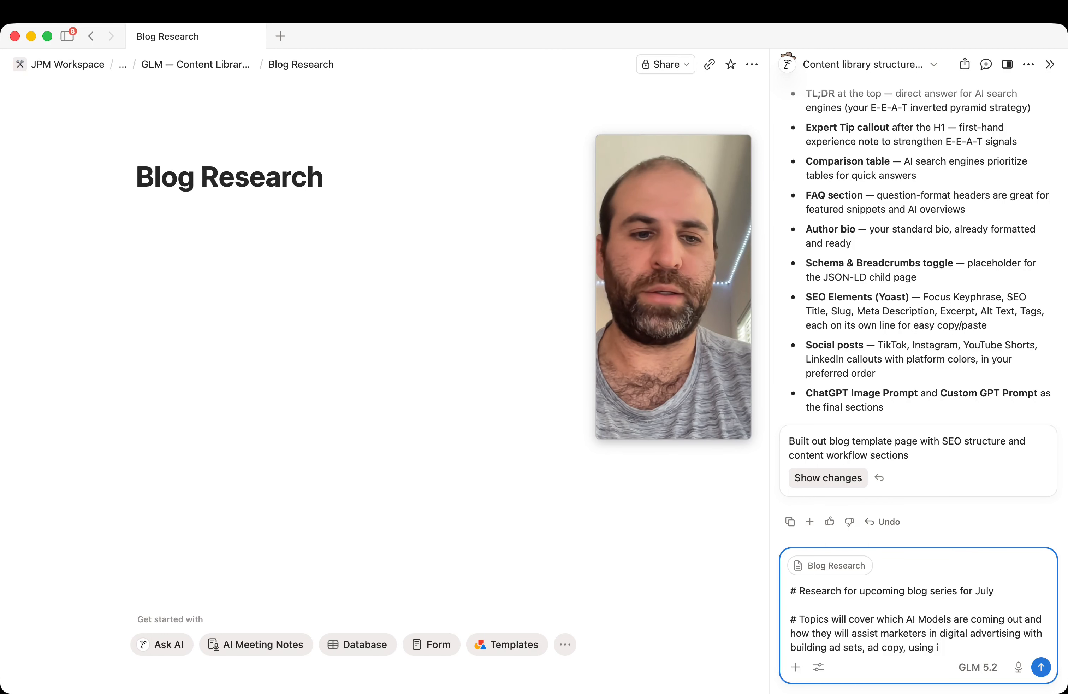
{"action": "type", "text": "t in platforms like Notion"}
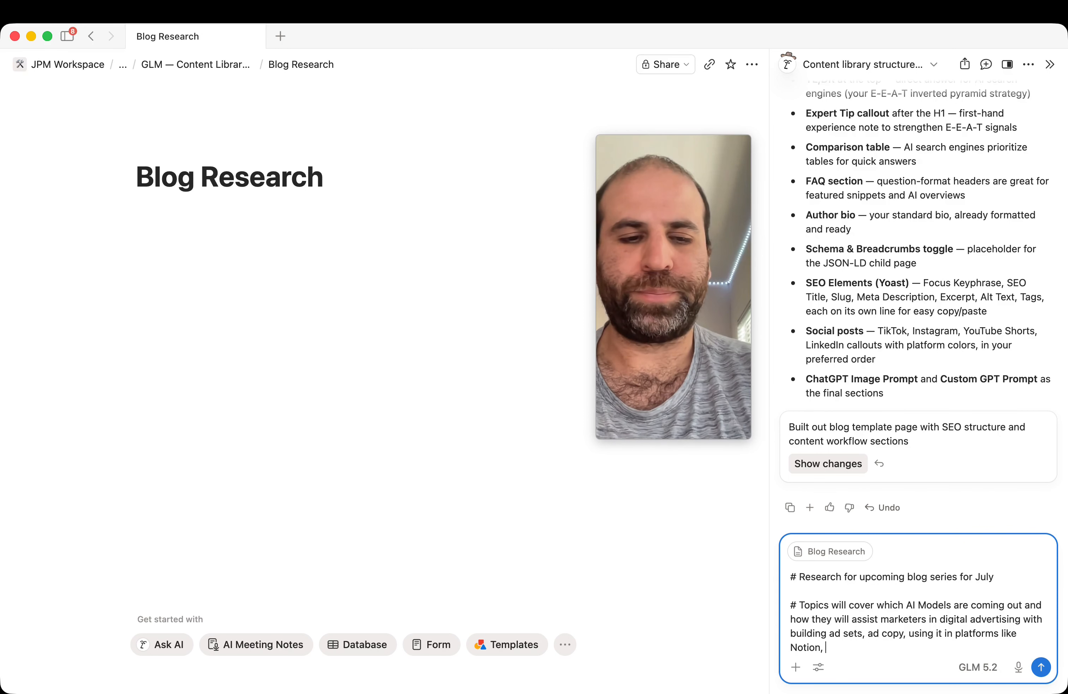
{"action": "type", "text": ", SEO "}
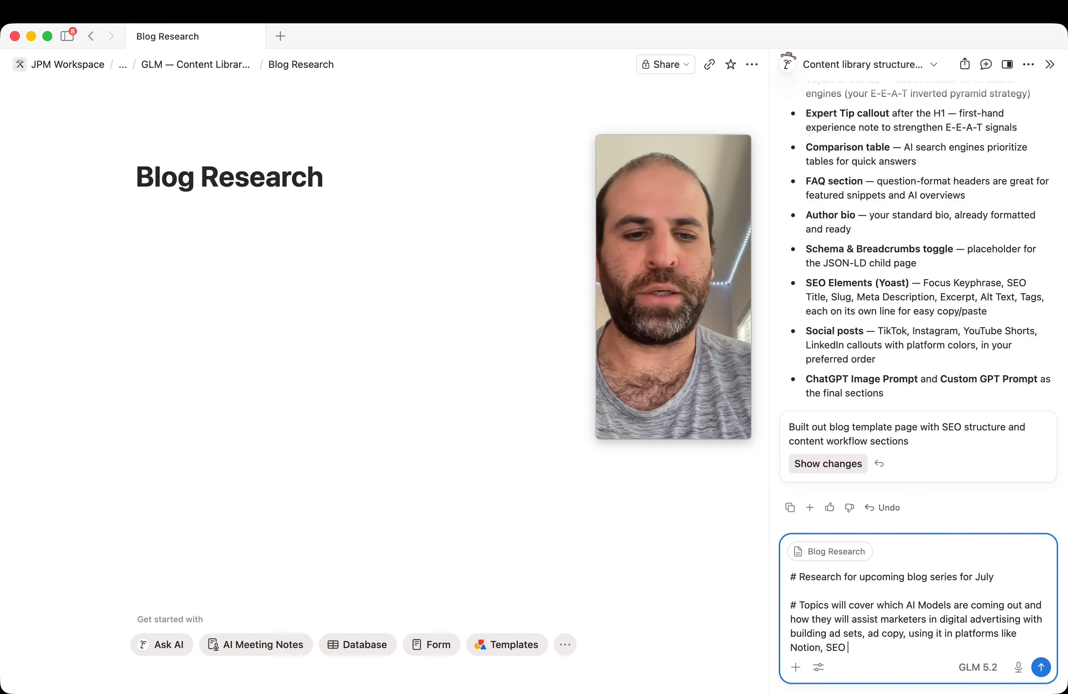
{"action": "type", "text": "work, GEO work, GEO work"}
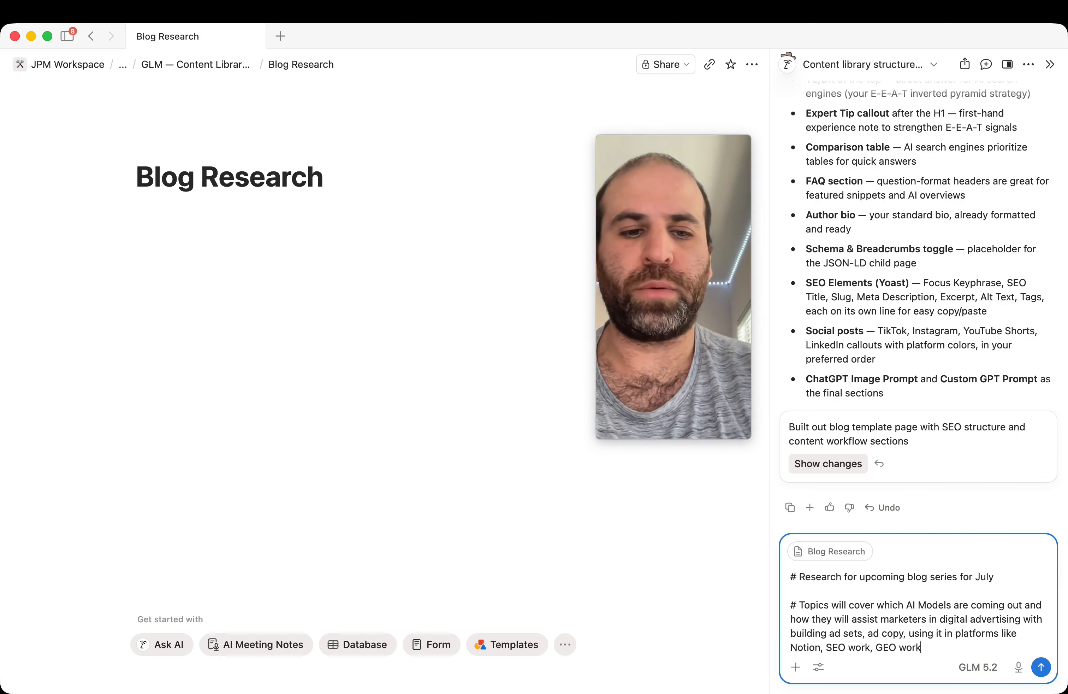
{"action": "type", "text": ", research "}
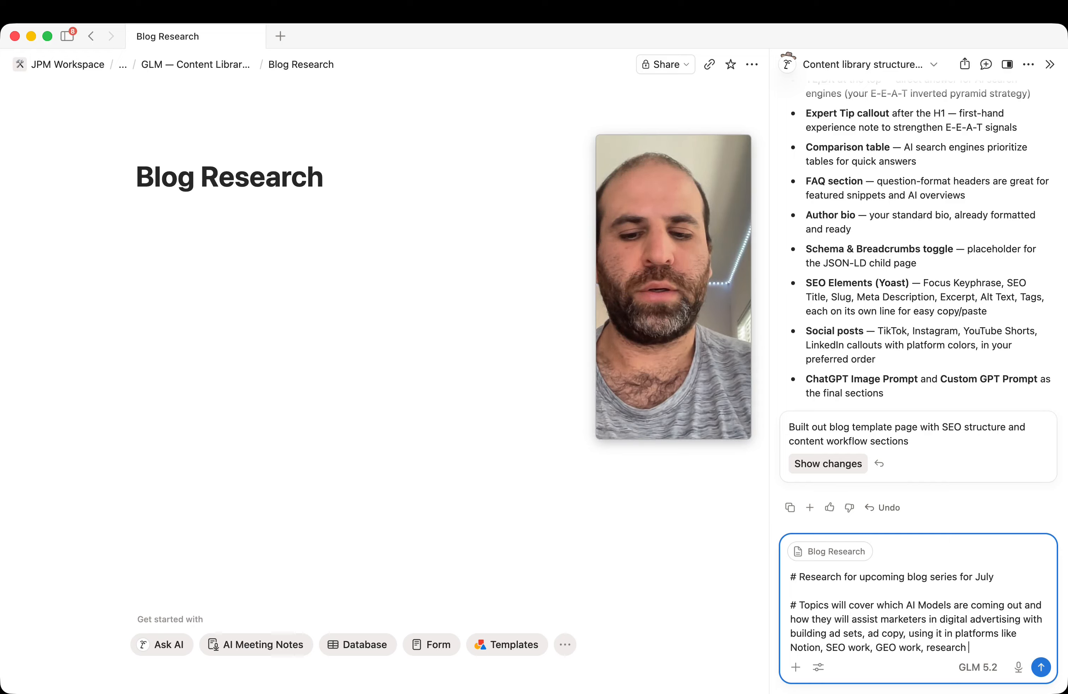
{"action": "type", "text": "for the"}
{"action": "key", "text": "BackSpace"}
{"action": "key", "text": "BackSpace"}
{"action": "key", "text": "BackSpace"}
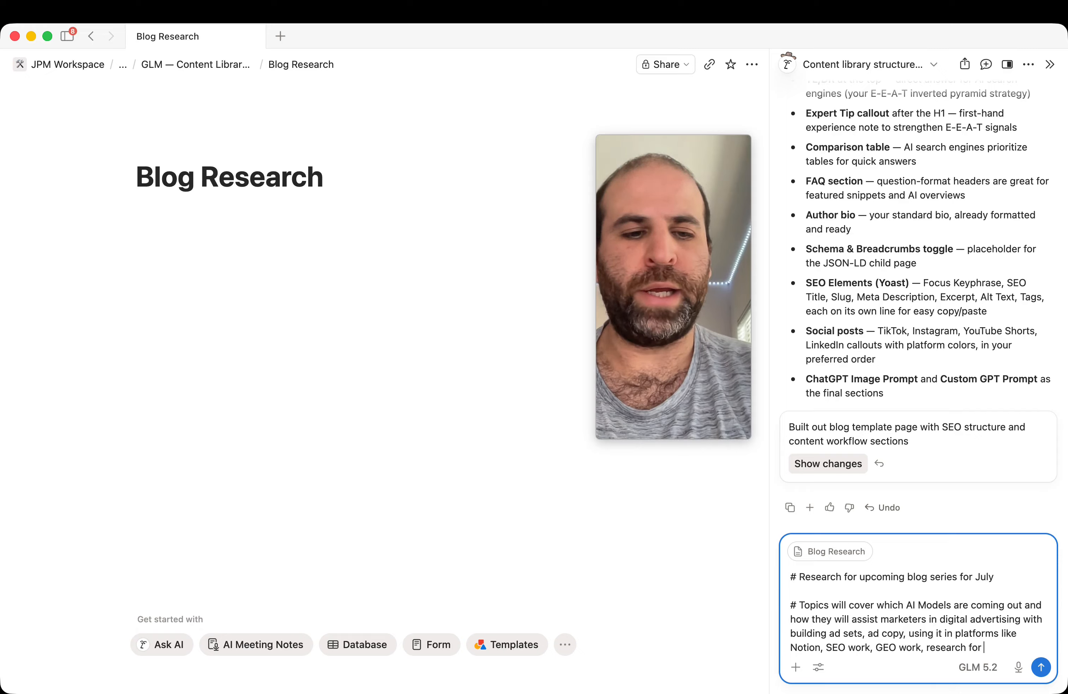
{"action": "type", "text": "brands, web crawling"}
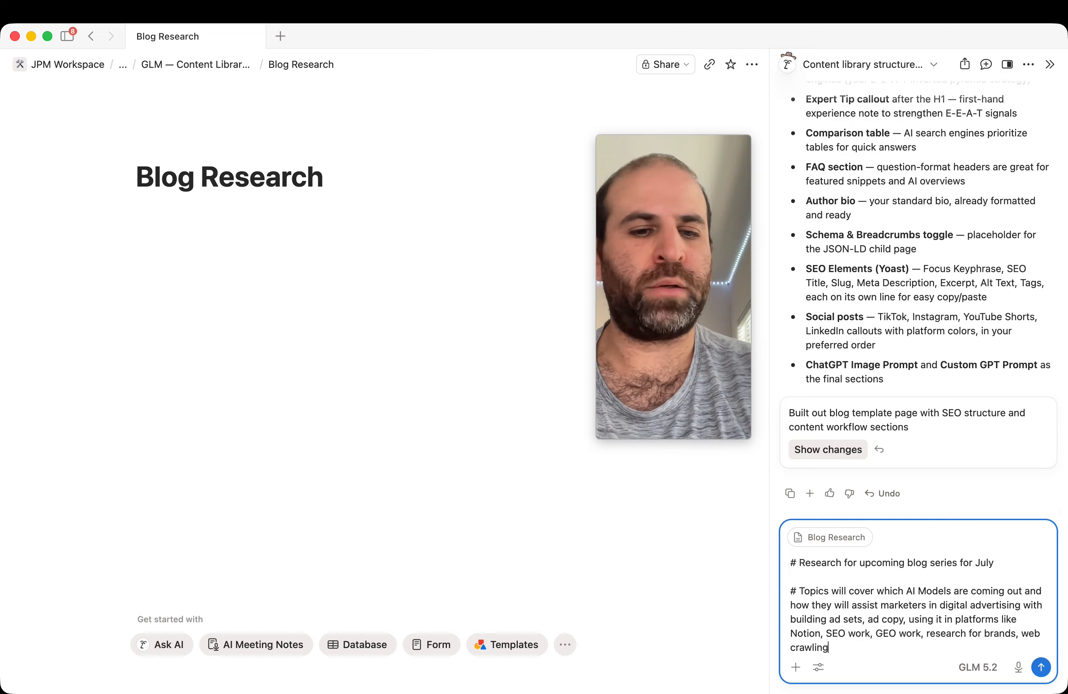
Step: Extend the prompt's topics line with ", competitor analysis, reporting, creating decks for clients"
{"action": "type", "text": ", competit"}
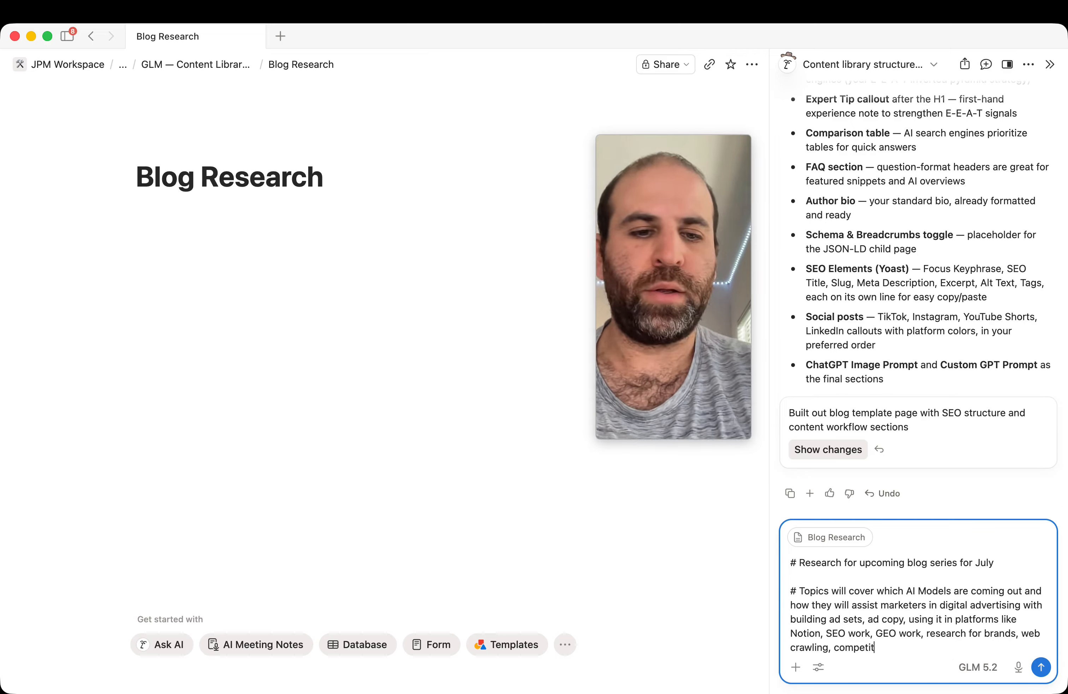
{"action": "type", "text": "or analuysi"}
{"action": "key", "text": "BackSpace"}
{"action": "key", "text": "BackSpace"}
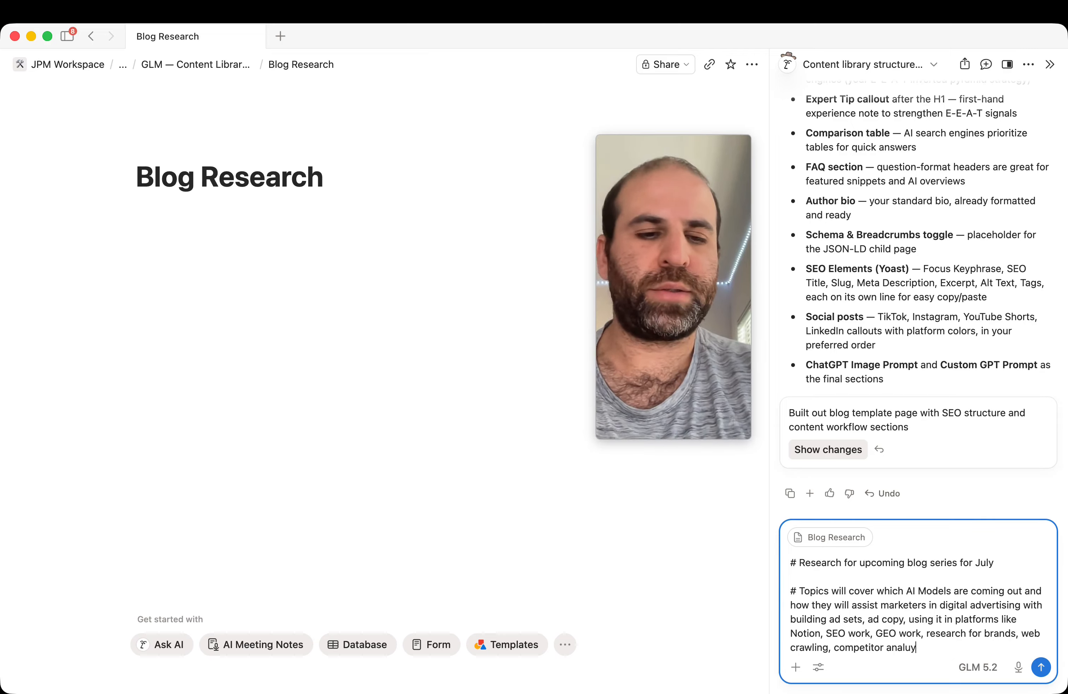
{"action": "key", "text": "BackSpace"}
{"action": "key", "text": "BackSpace"}
{"action": "type", "text": "ysis, "}
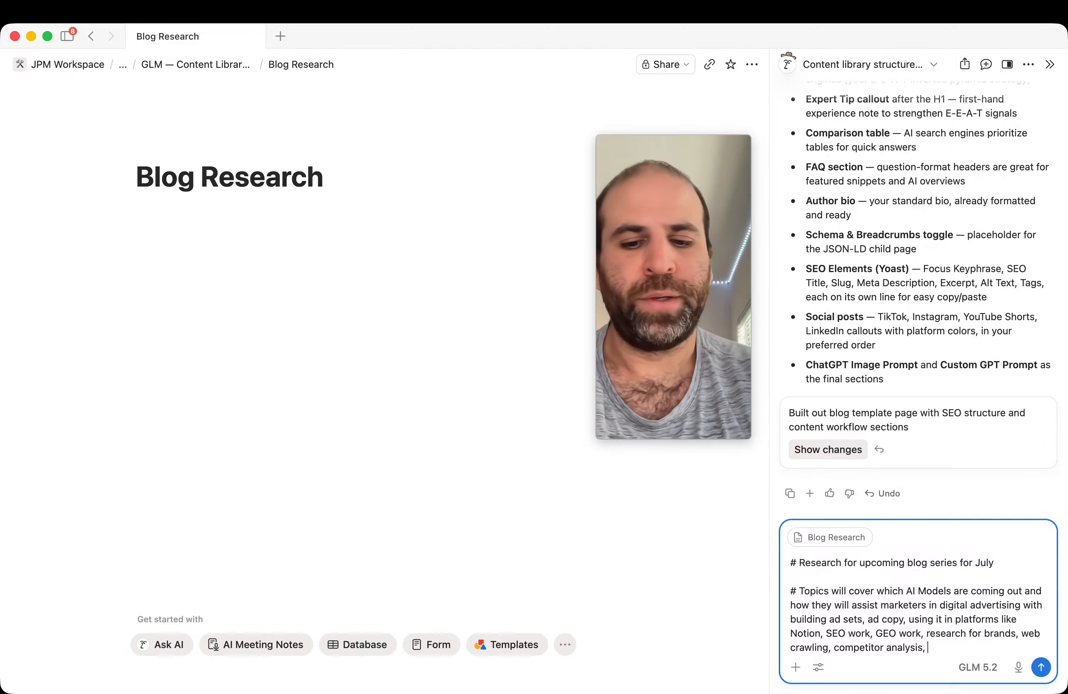
{"action": "type", "text": "reporting,"}
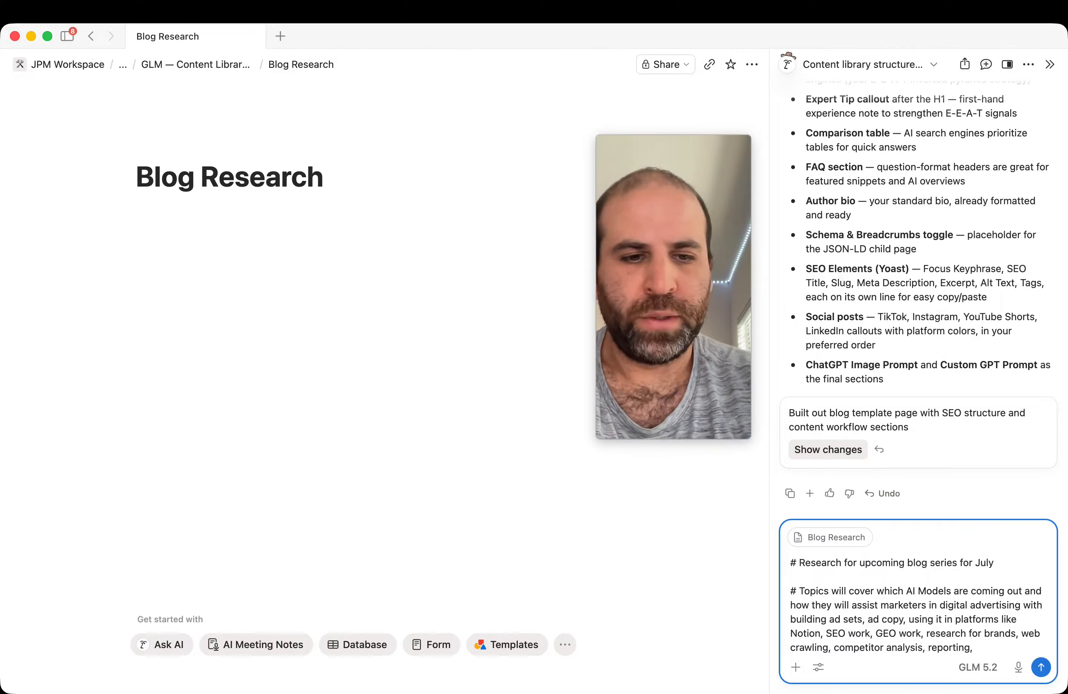
{"action": "type", "text": " creating "}
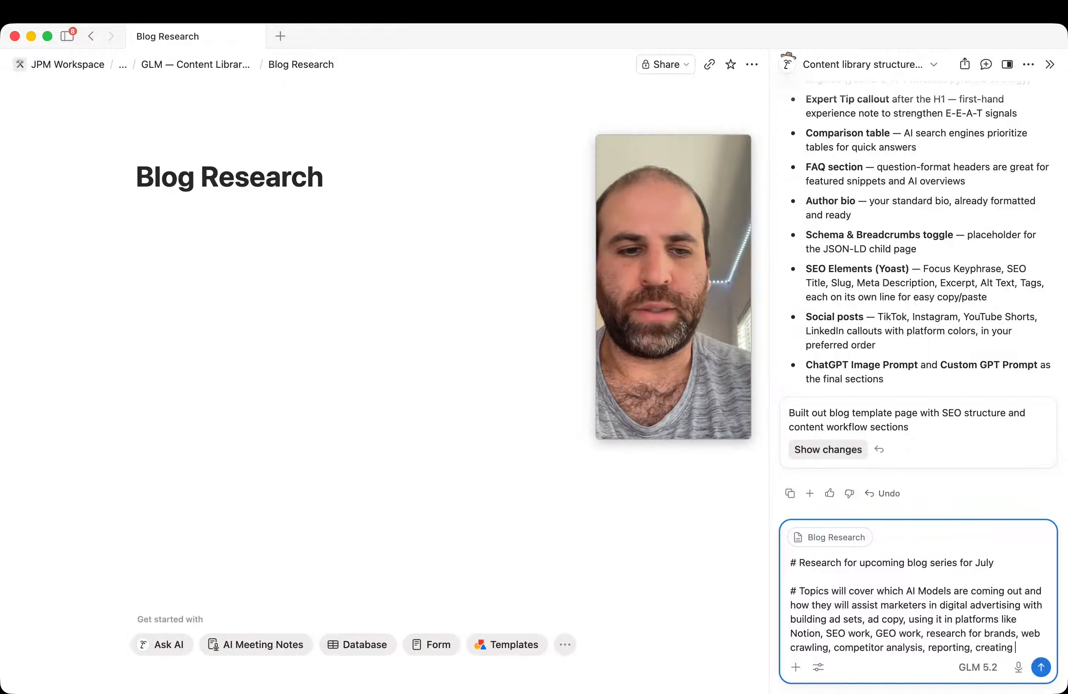
{"action": "type", "text": "decks for clients"}
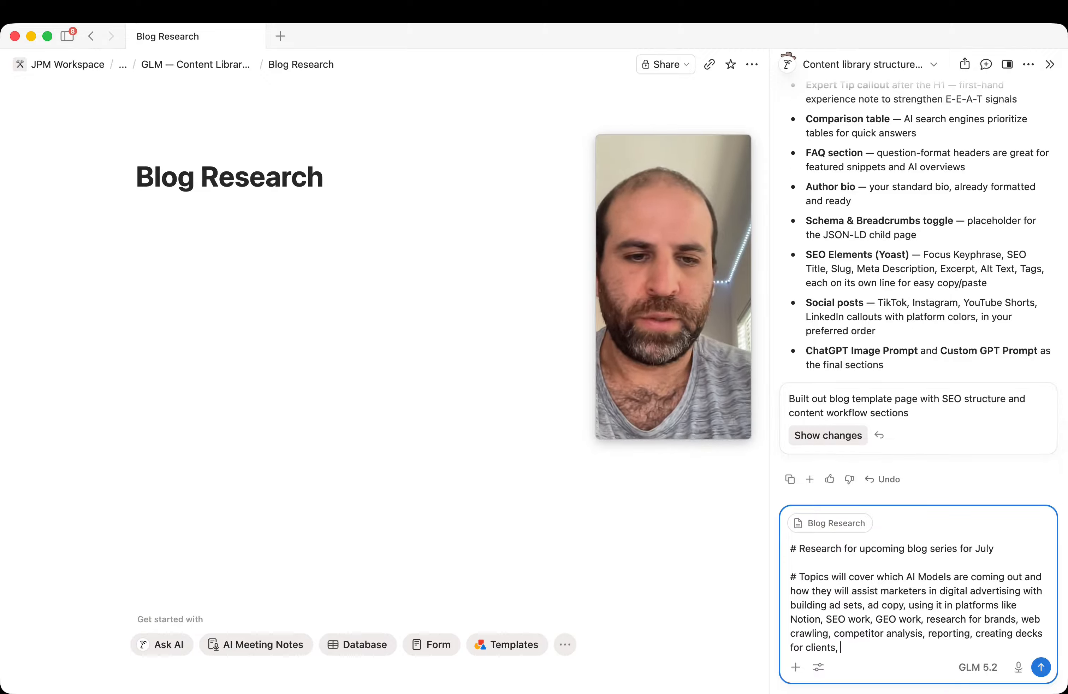
Step: Append ", writing API scripts for reverse LLM queries" to the prompt's topics line
{"action": "type", "text": ", writing API"}
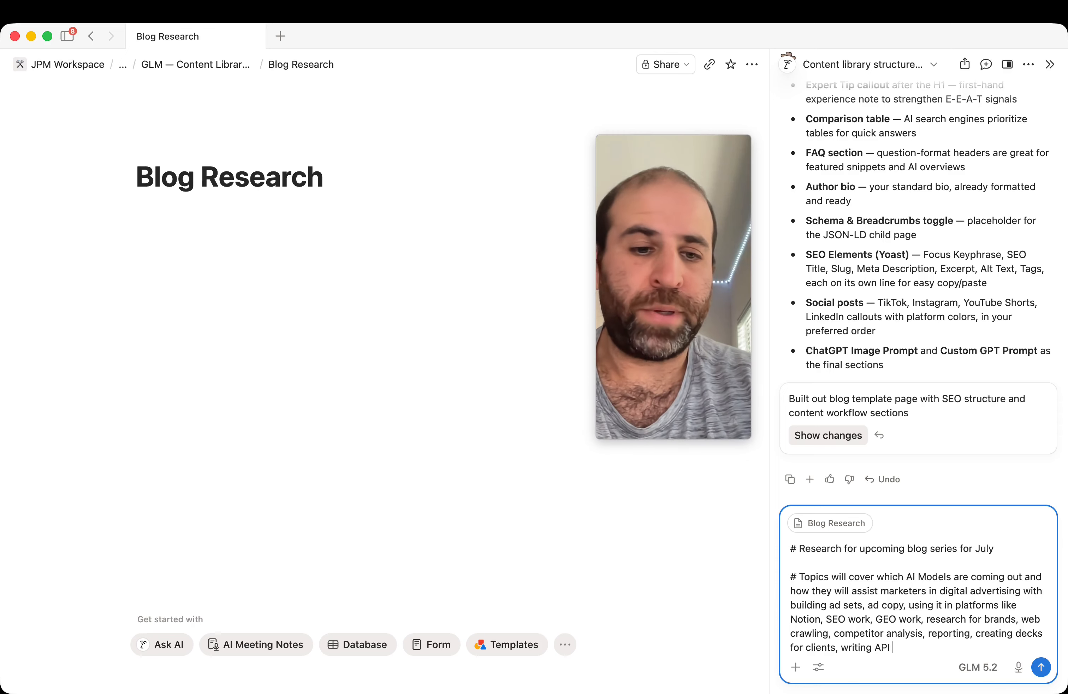
{"action": "type", "text": " scripts "}
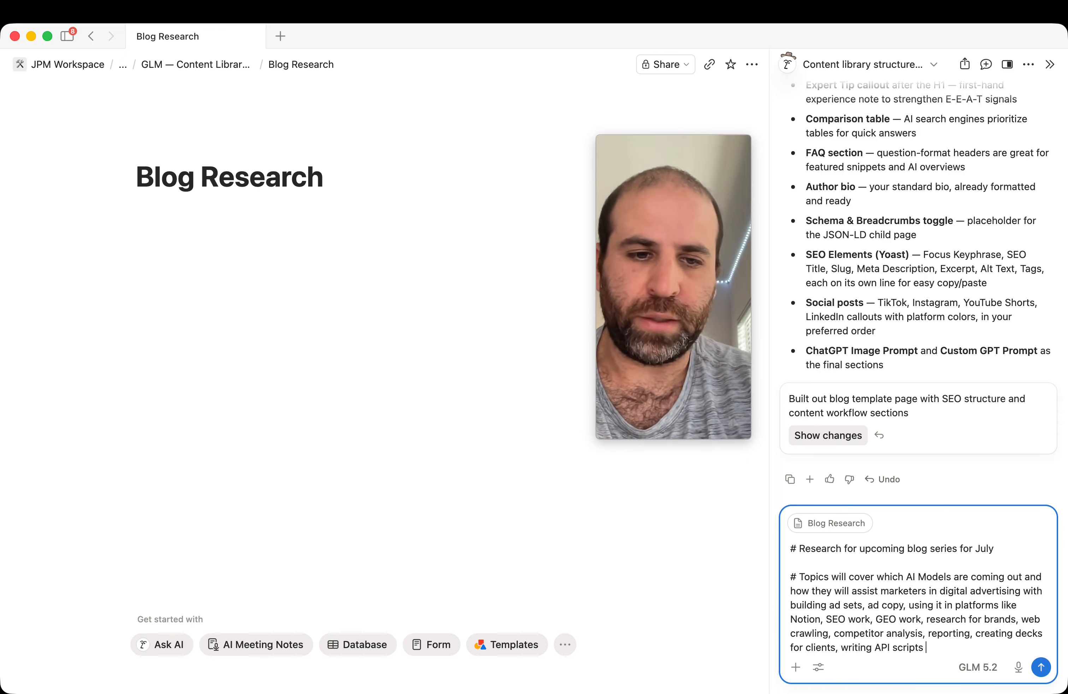
{"action": "type", "text": "for reverse LL"}
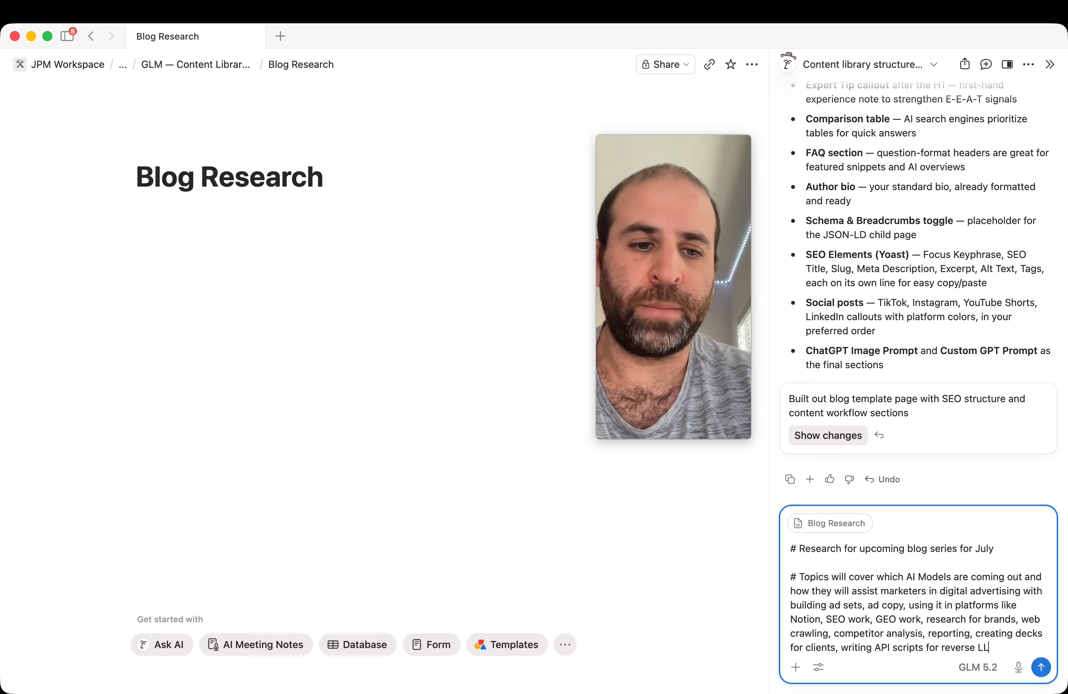
{"action": "type", "text": "M queires"}
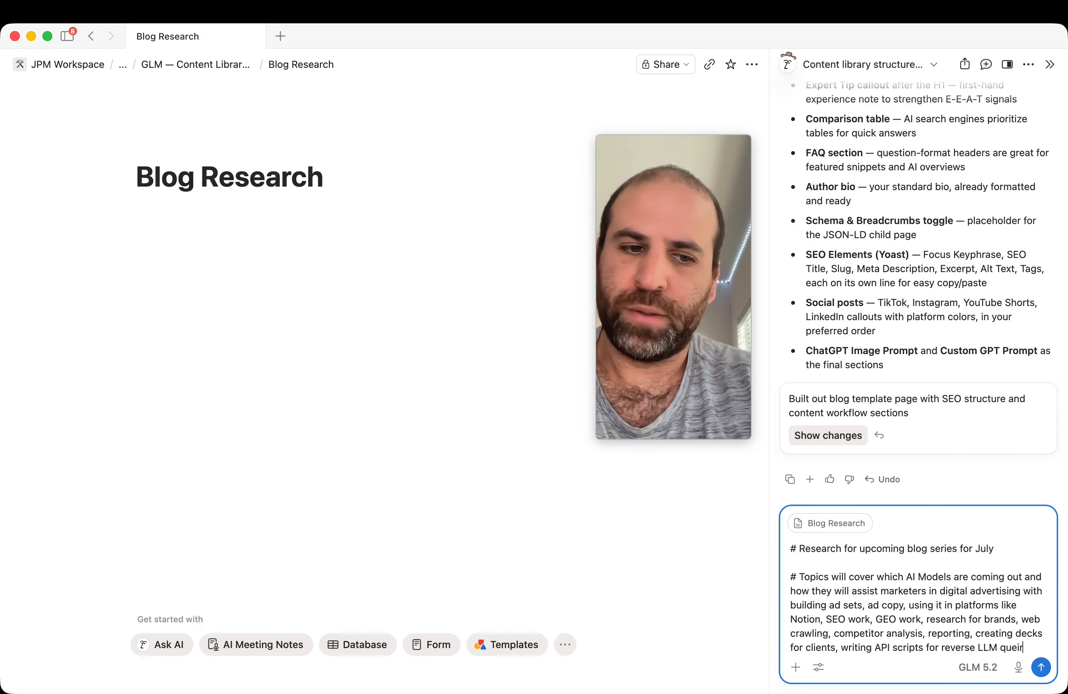
{"action": "key", "text": "BackSpace"}
{"action": "key", "text": "BackSpace"}
{"action": "key", "text": "BackSpace"}
{"action": "key", "text": "BackSpace"}
{"action": "key", "text": "BackSpace"}
{"action": "type", "text": "ries"}
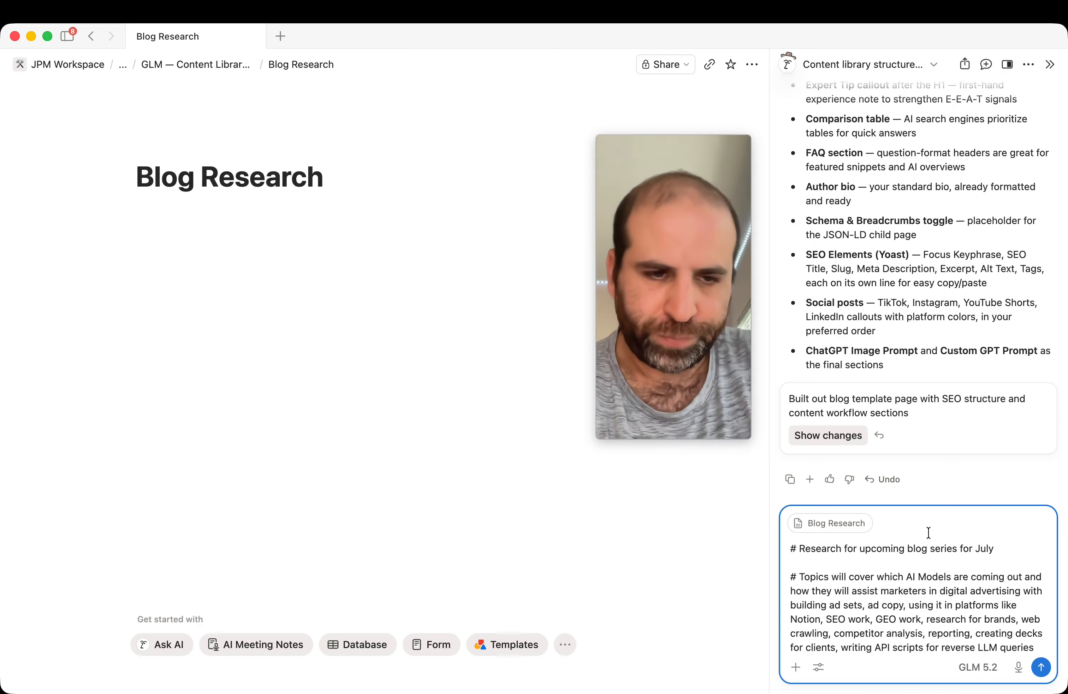
{"action": "key", "text": "BackSpace"}
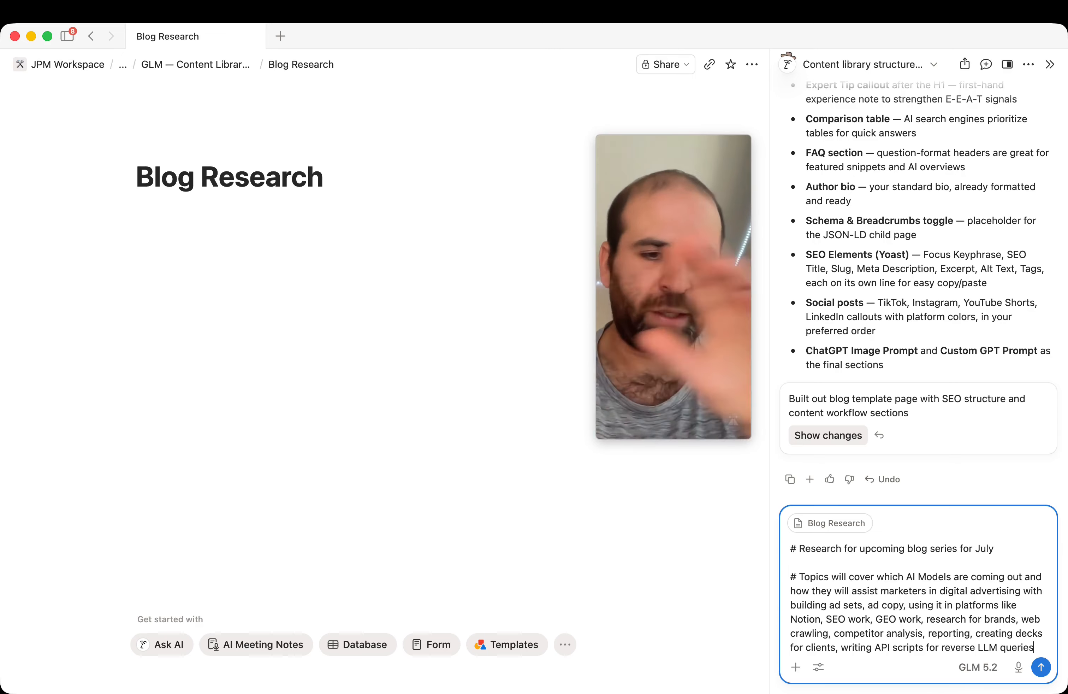
Step: Finish the prompt's topics line with ", keyword research, and automation"
{"action": "type", "text": ", ke"}
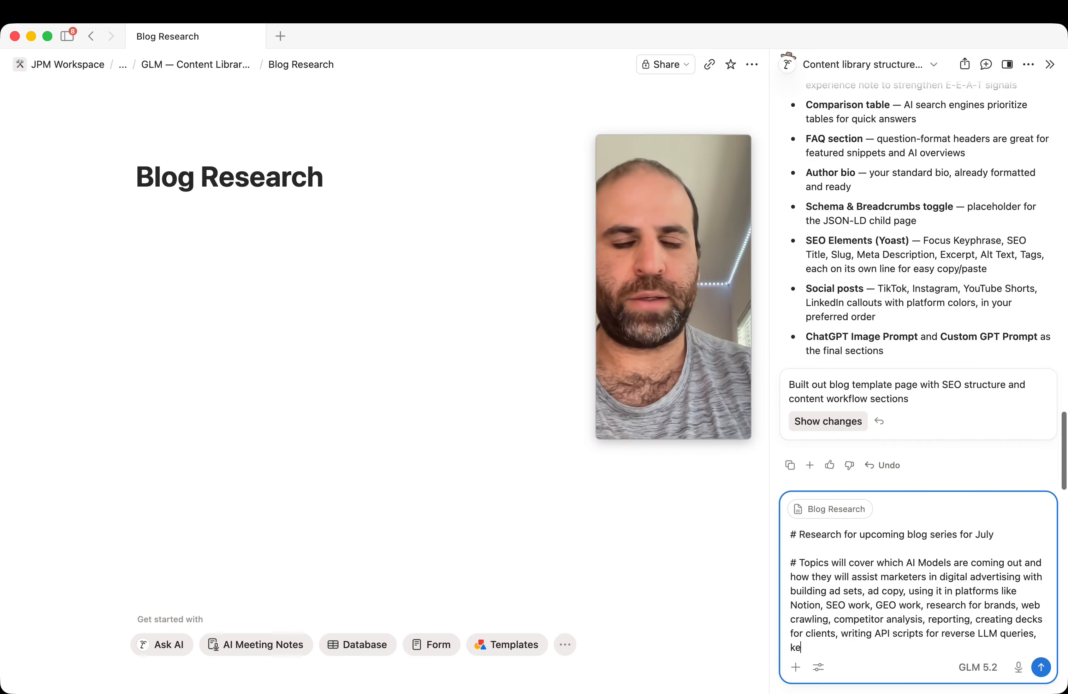
{"action": "type", "text": "yword"}
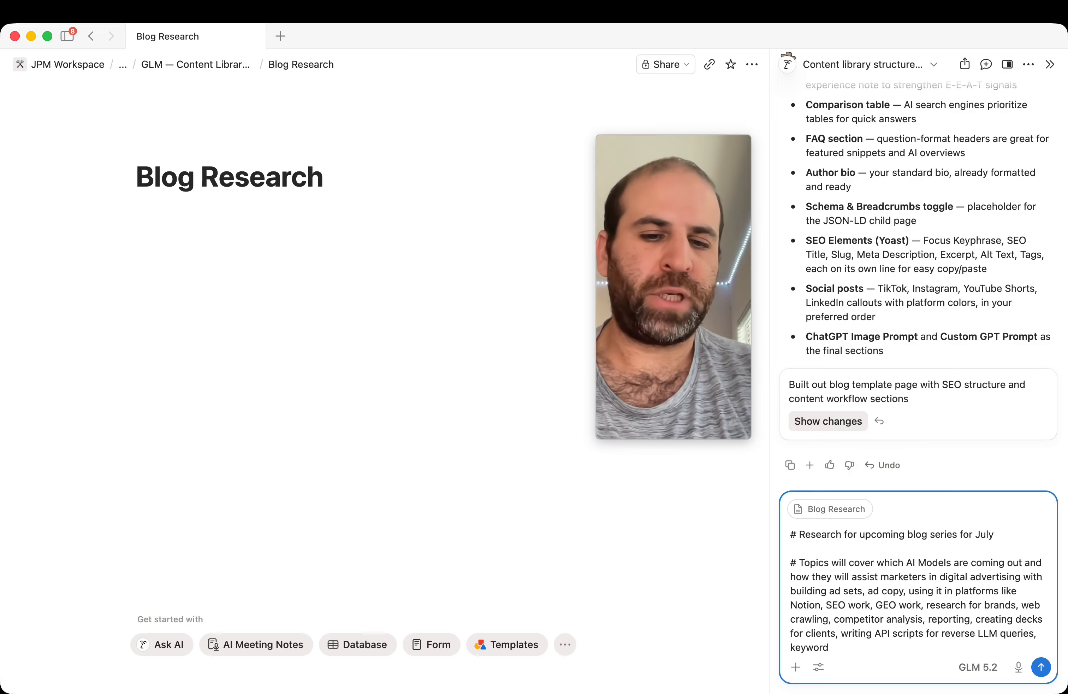
{"action": "type", "text": " research"}
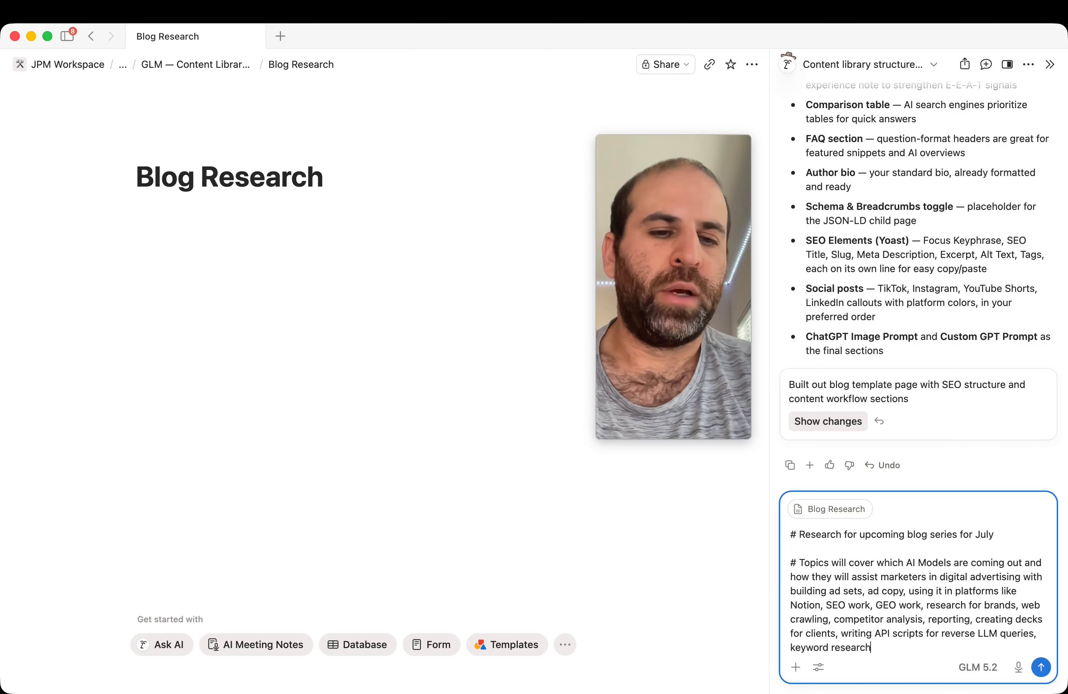
{"action": "type", "text": ", and automation"}
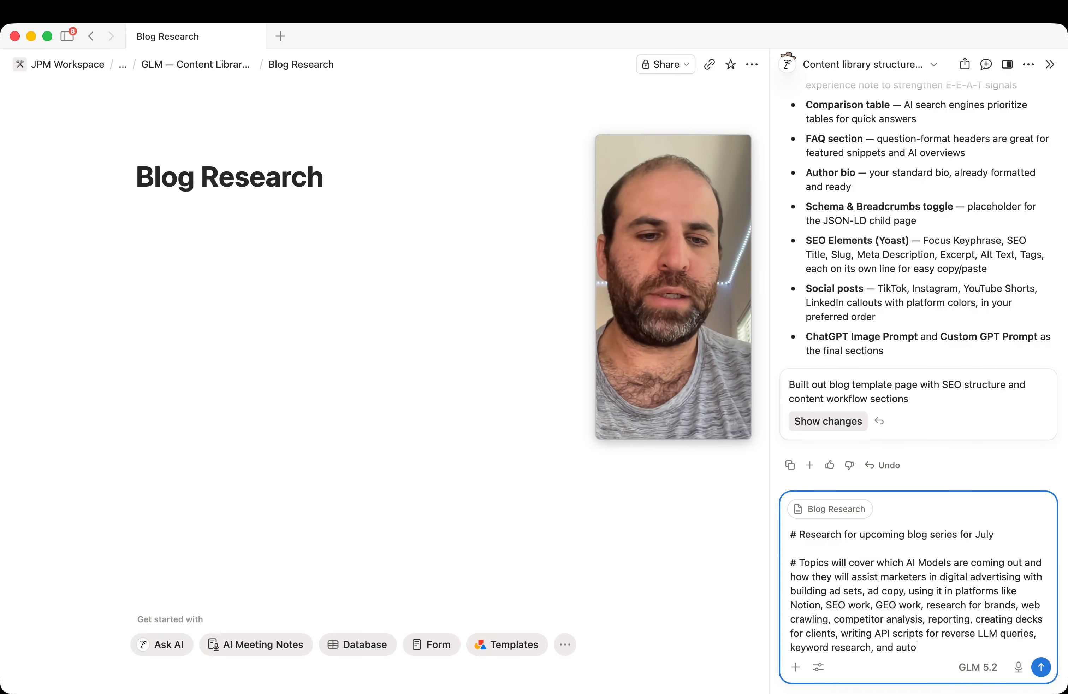
Step: Add a separate prompt line reading "# Each blog will cover a new model and how it affects those topics"
{"action": "key", "text": "shift+Return"}
{"action": "key", "text": "shift+Return"}
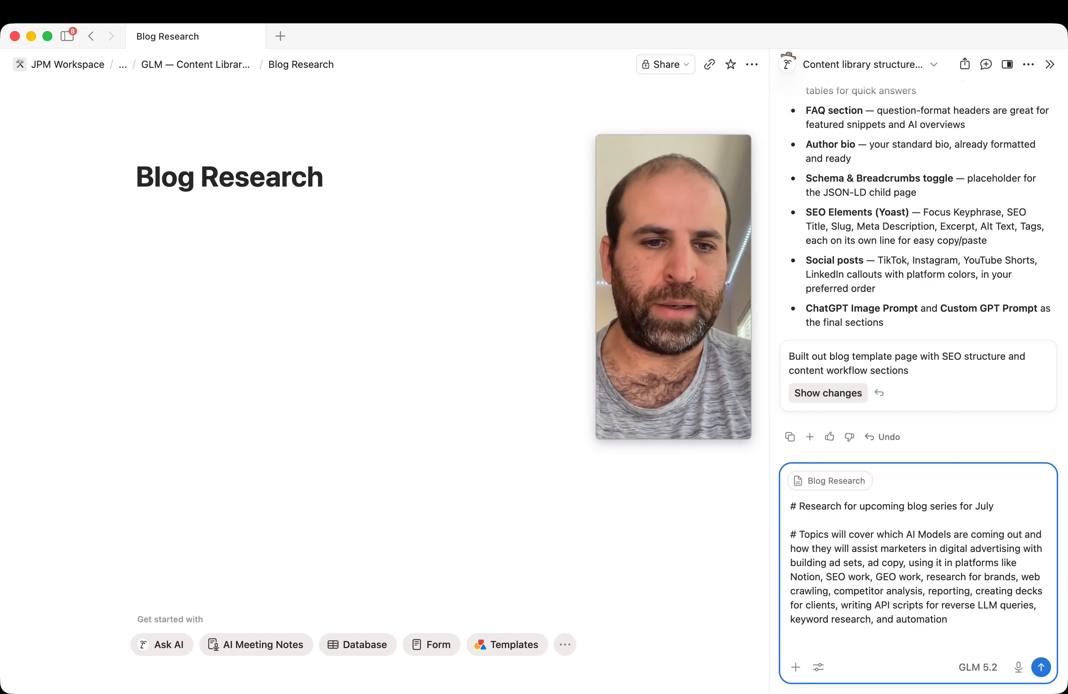
{"action": "type", "text": "# Blo"}
{"action": "key", "text": "BackSpace"}
{"action": "key", "text": "BackSpace"}
{"action": "type", "text": "E"}
{"action": "key", "text": "BackSpace"}
{"action": "key", "text": "BackSpace"}
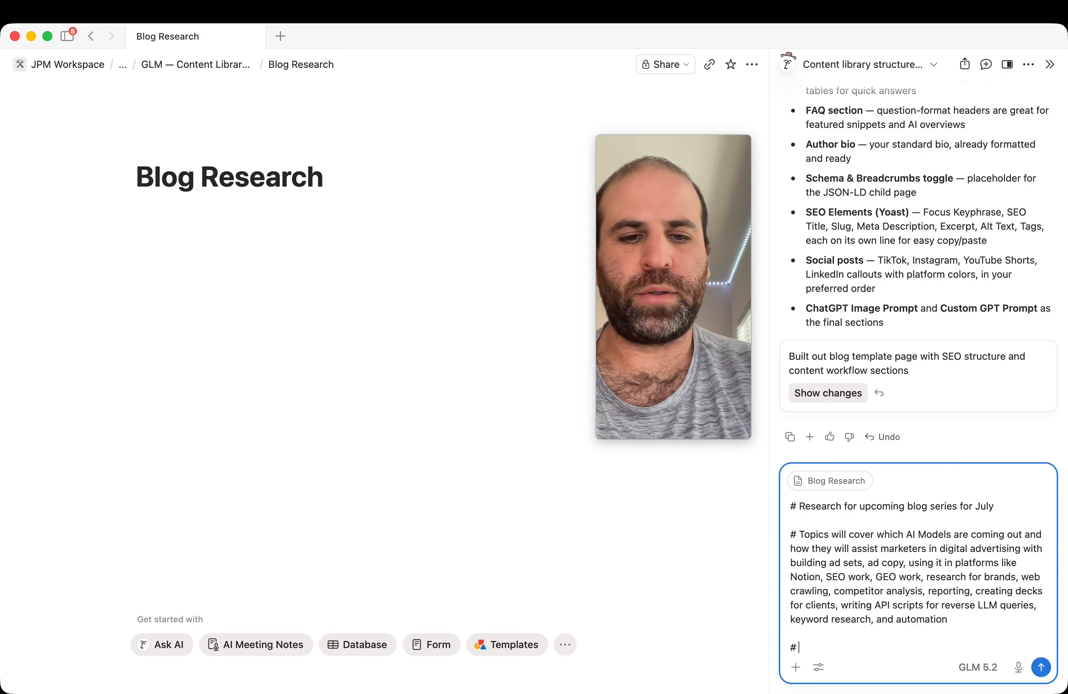
{"action": "type", "text": "Each blog will cover "}
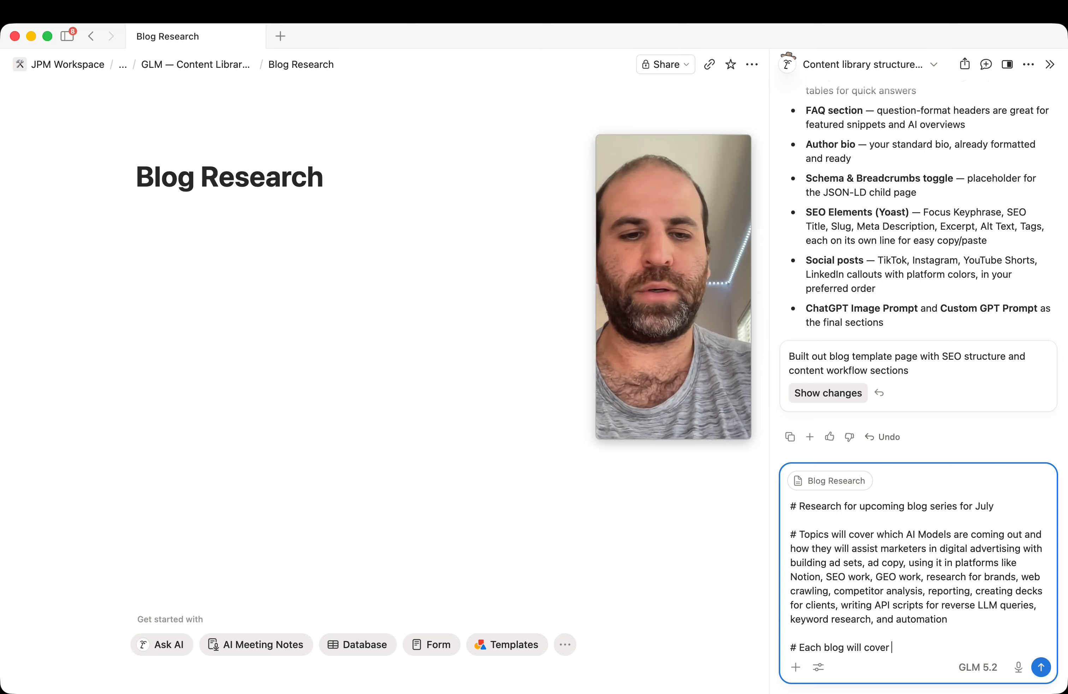
{"action": "type", "text": "a new model and how "}
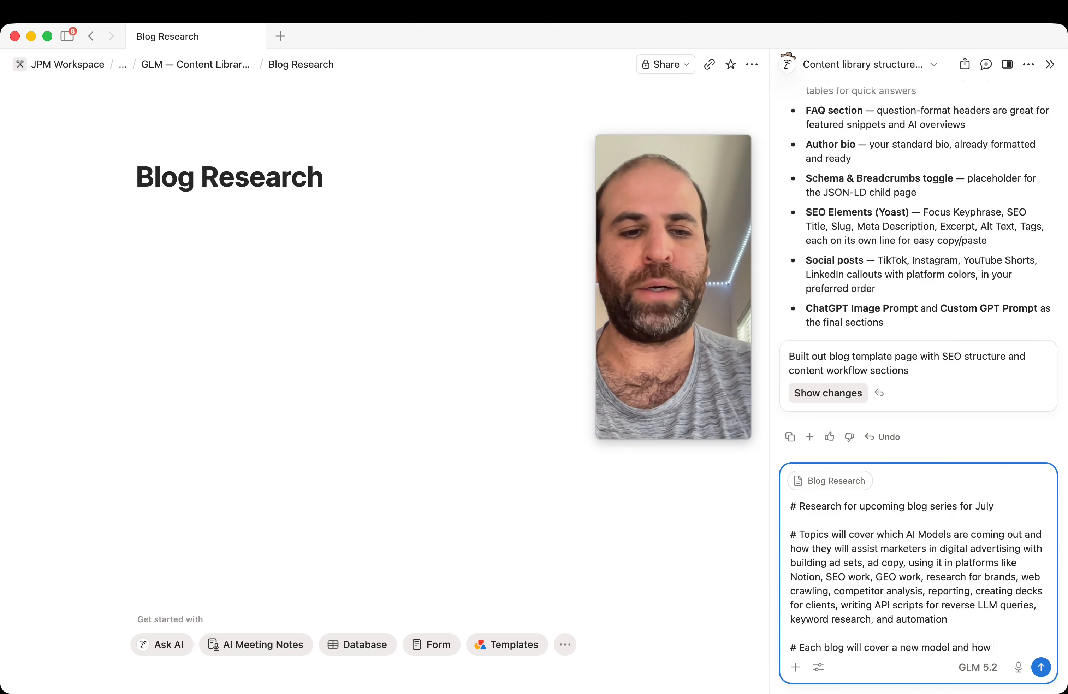
{"action": "type", "text": "it aff"}
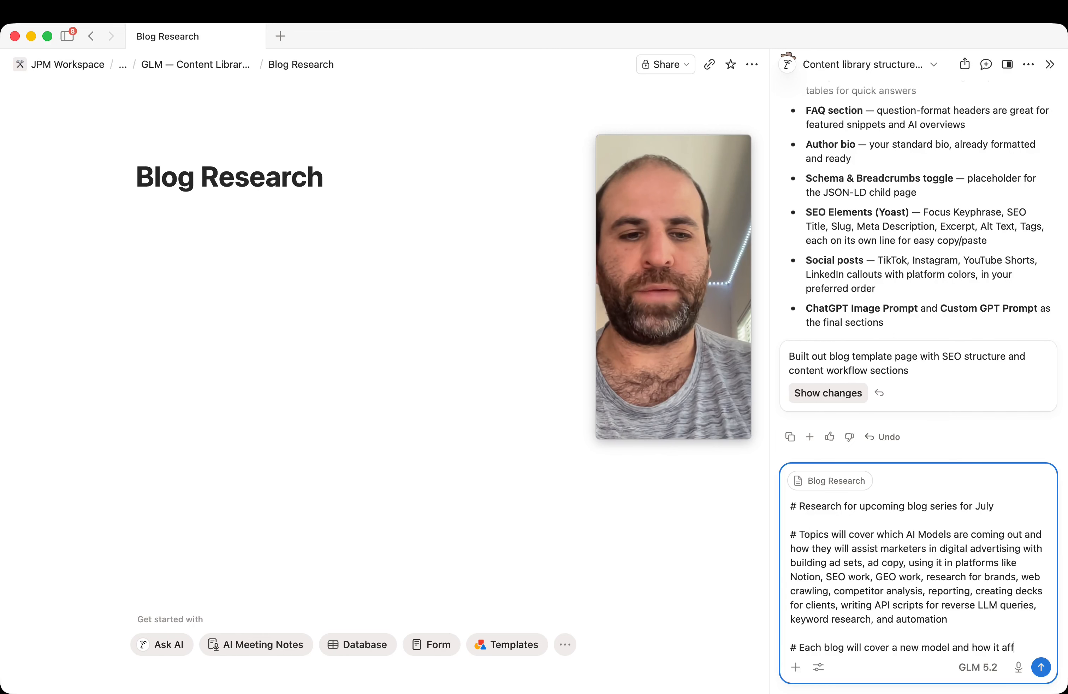
{"action": "type", "text": "ects those topics"}
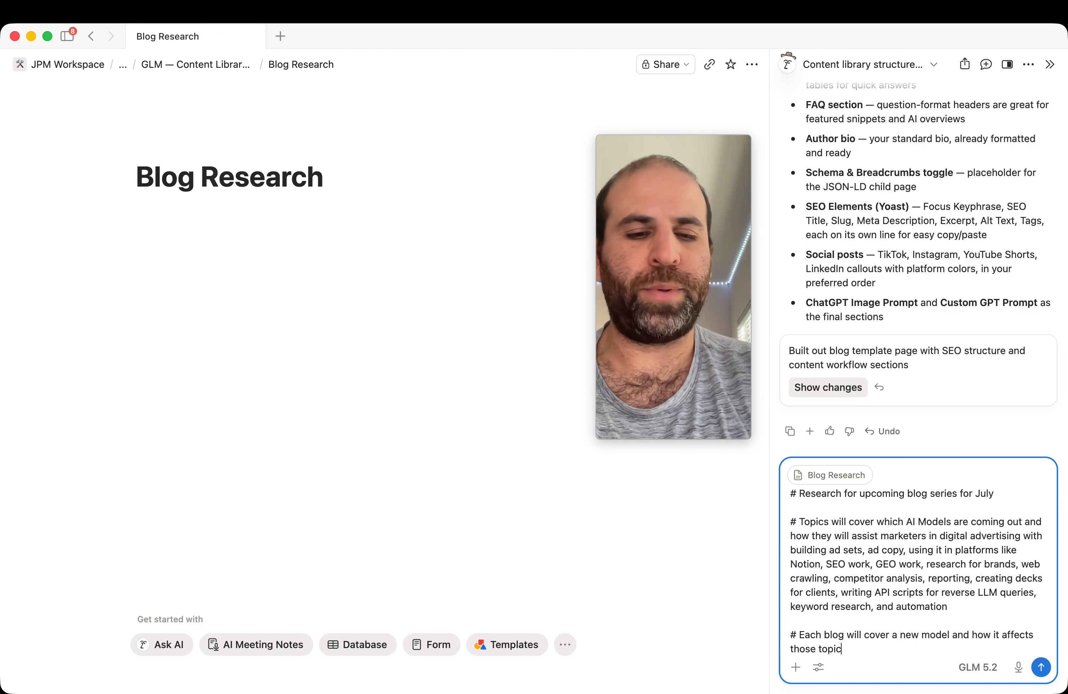
Step: Start another prompt line, after a blank line, reading "# Models to cover per blog - Fable 5, ChatGPT 5.6"
{"action": "key", "text": "Return"}
{"action": "key", "text": "Return"}
{"action": "type", "text": "# Mode"}
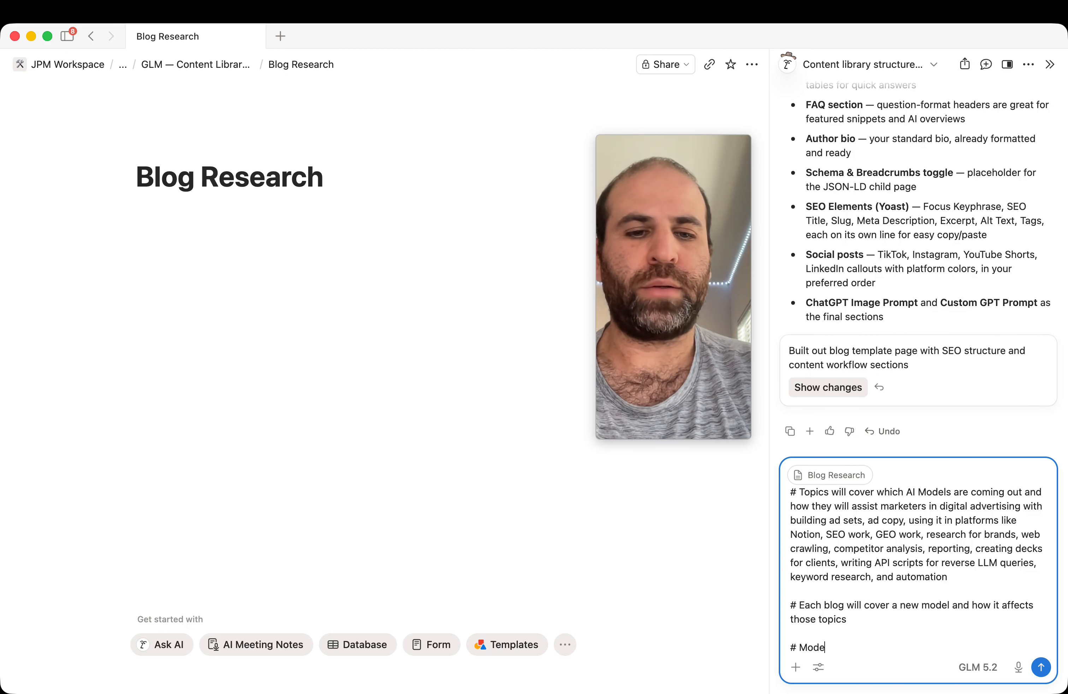
{"action": "type", "text": "ls to cover"}
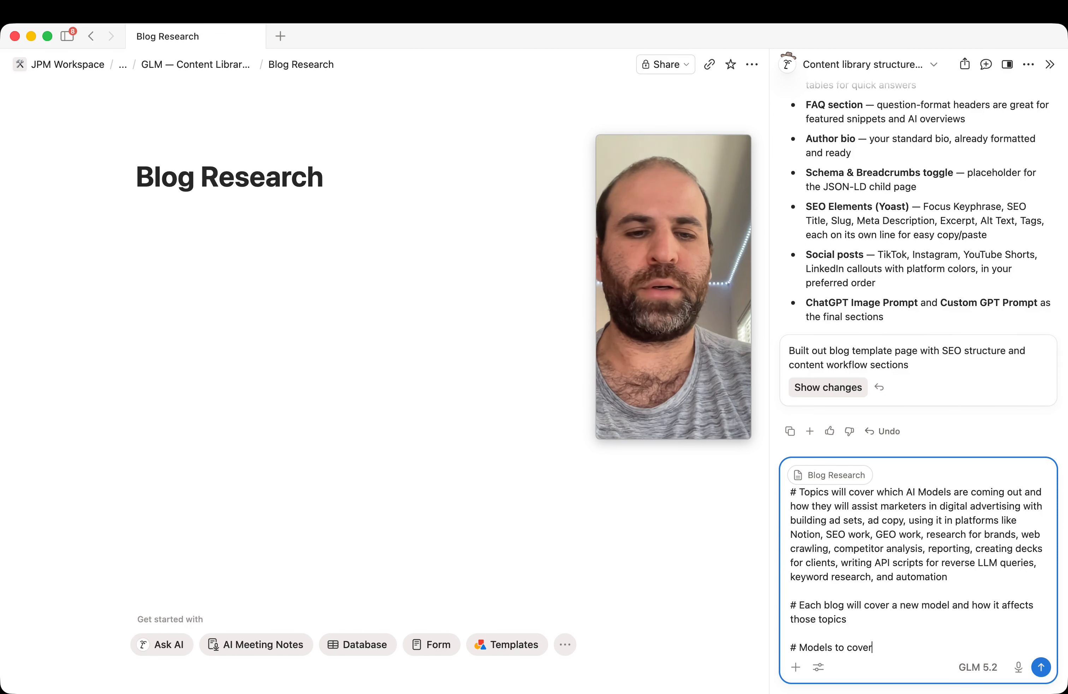
{"action": "type", "text": " per blog - F"}
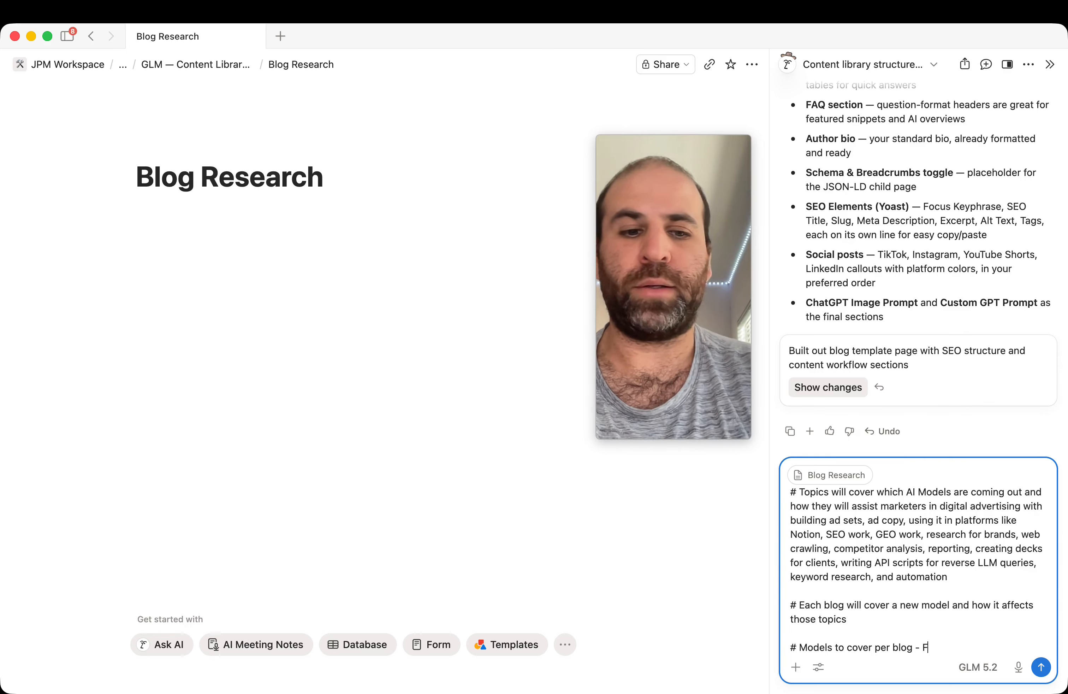
{"action": "type", "text": "able 5"}
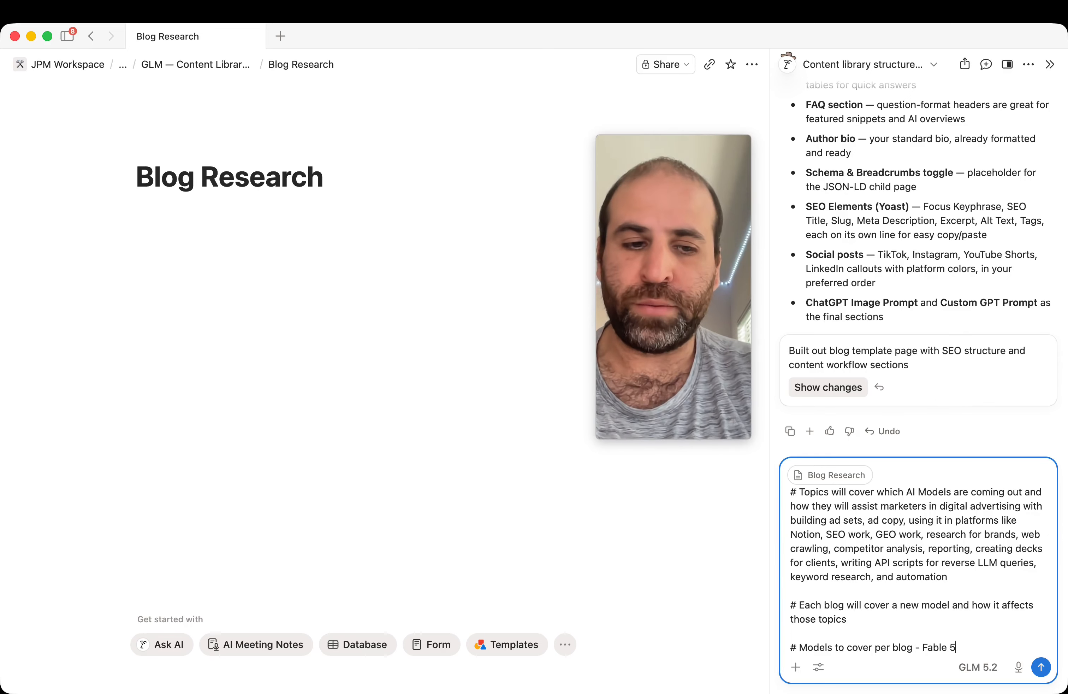
{"action": "type", "text": ","}
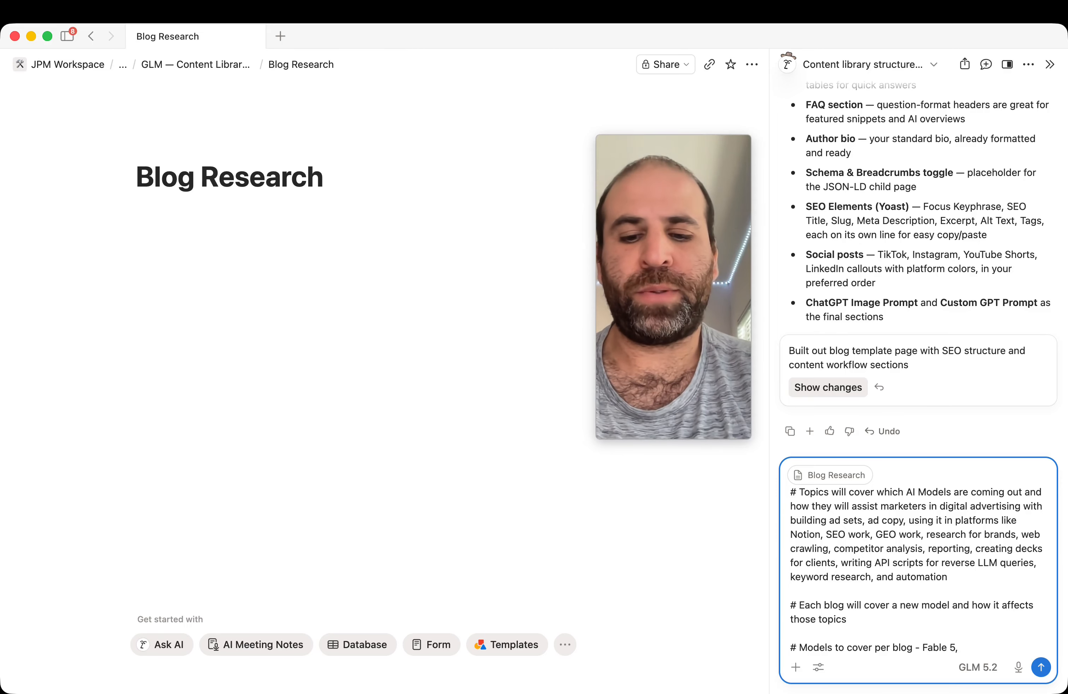
{"action": "type", "text": "ChatGPT"}
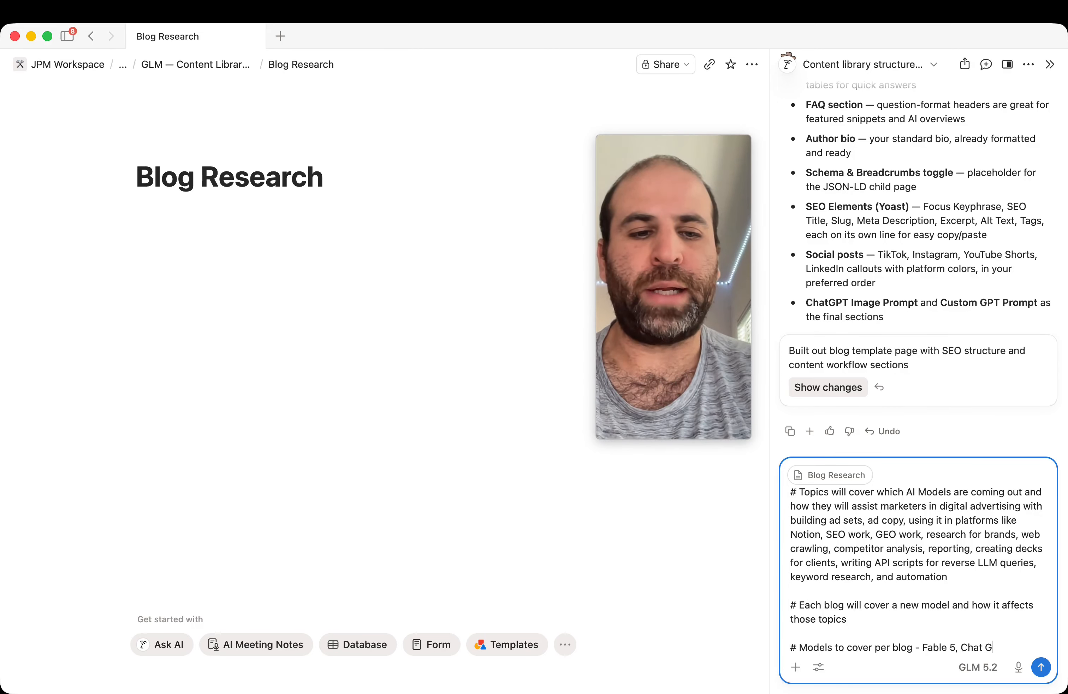
{"action": "type", "text": " 5.6"}
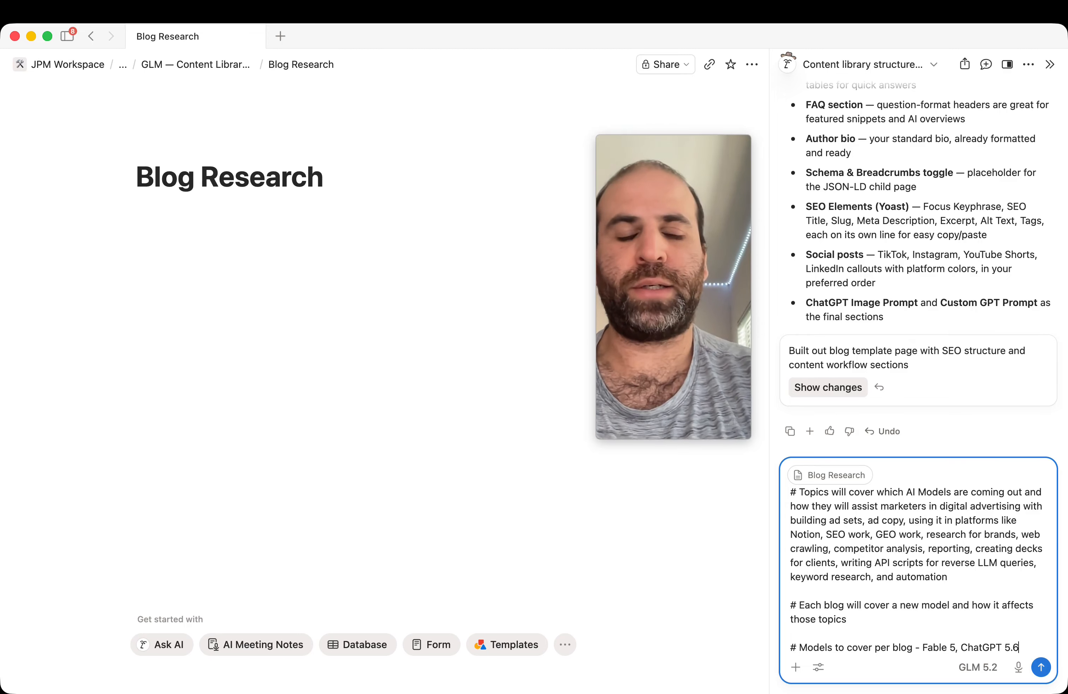
Step: Continue the models line with "and their new line of models, GLM 5.2 and other open source models"
{"action": "type", "text": " and their new line of mo"}
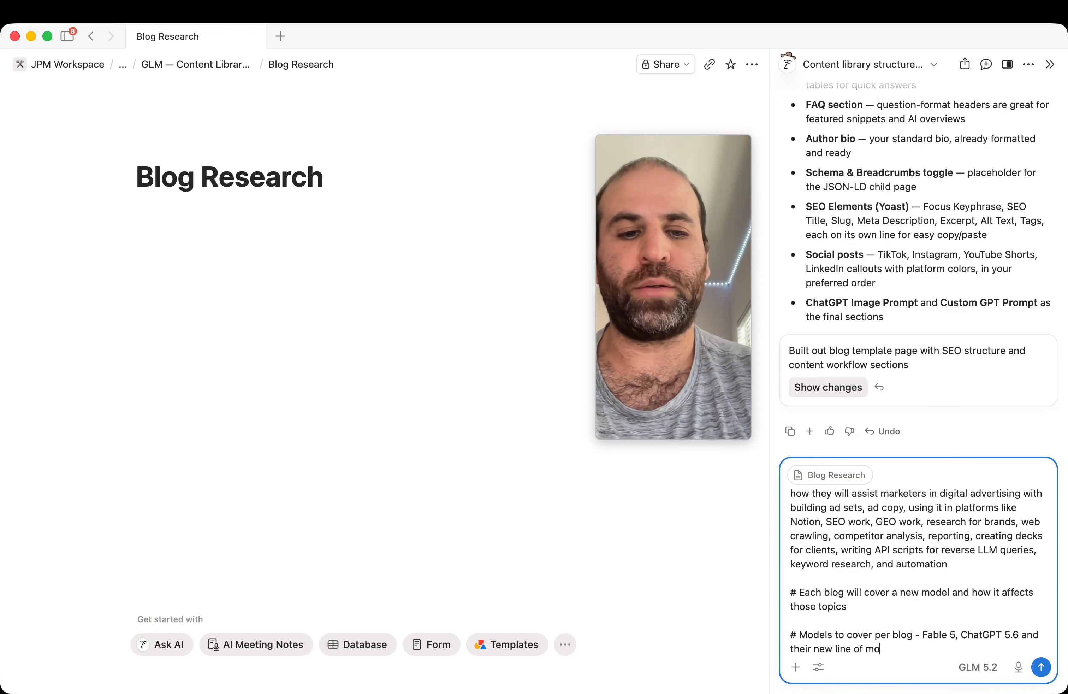
{"action": "type", "text": "dels, lets se"}
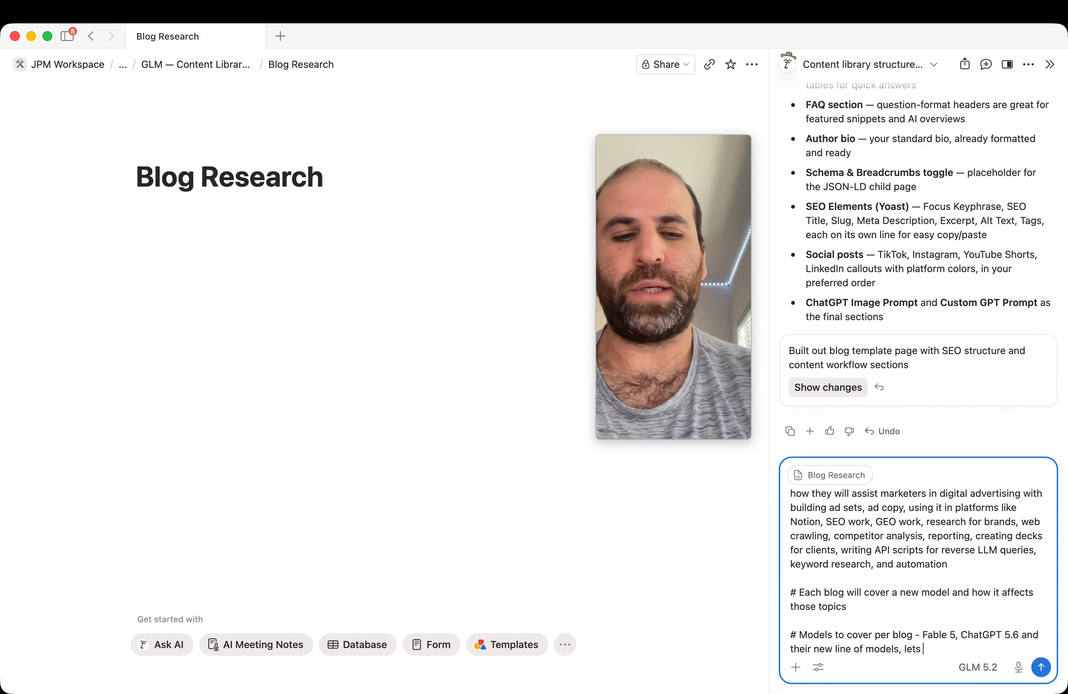
{"action": "key", "text": "BackSpace"}
{"action": "key", "text": "BackSpace"}
{"action": "key", "text": "BackSpace"}
{"action": "key", "text": "BackSpace"}
{"action": "key", "text": "BackSpace"}
{"action": "key", "text": "BackSpace"}
{"action": "key", "text": "BackSpace"}
{"action": "type", "text": "GLM"}
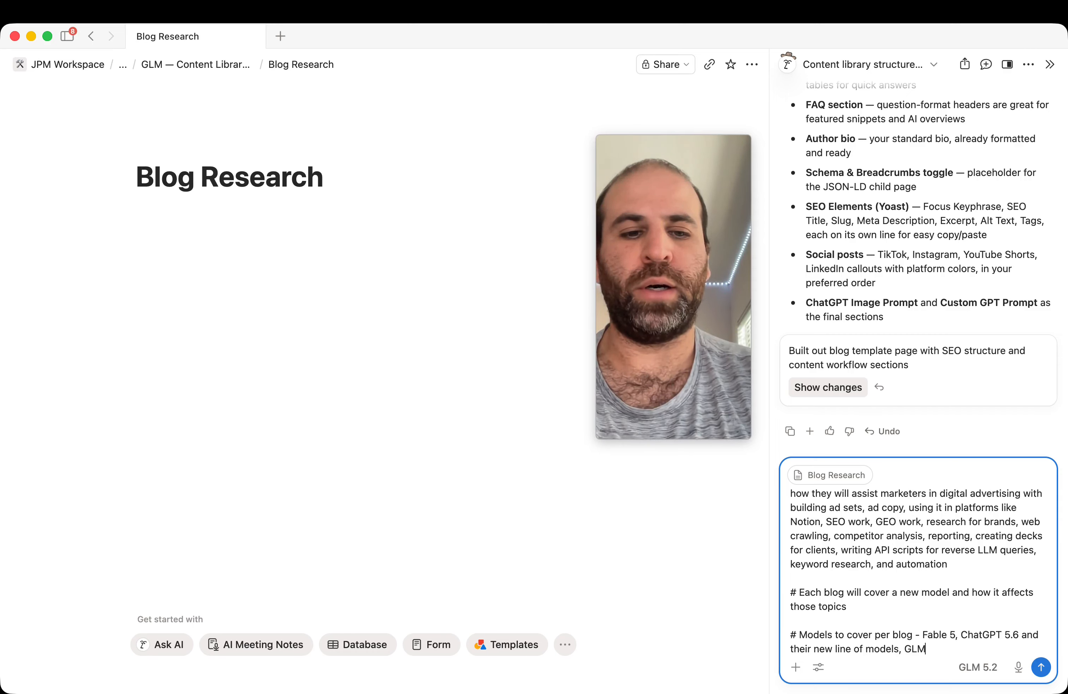
{"action": "type", "text": " 5.2"}
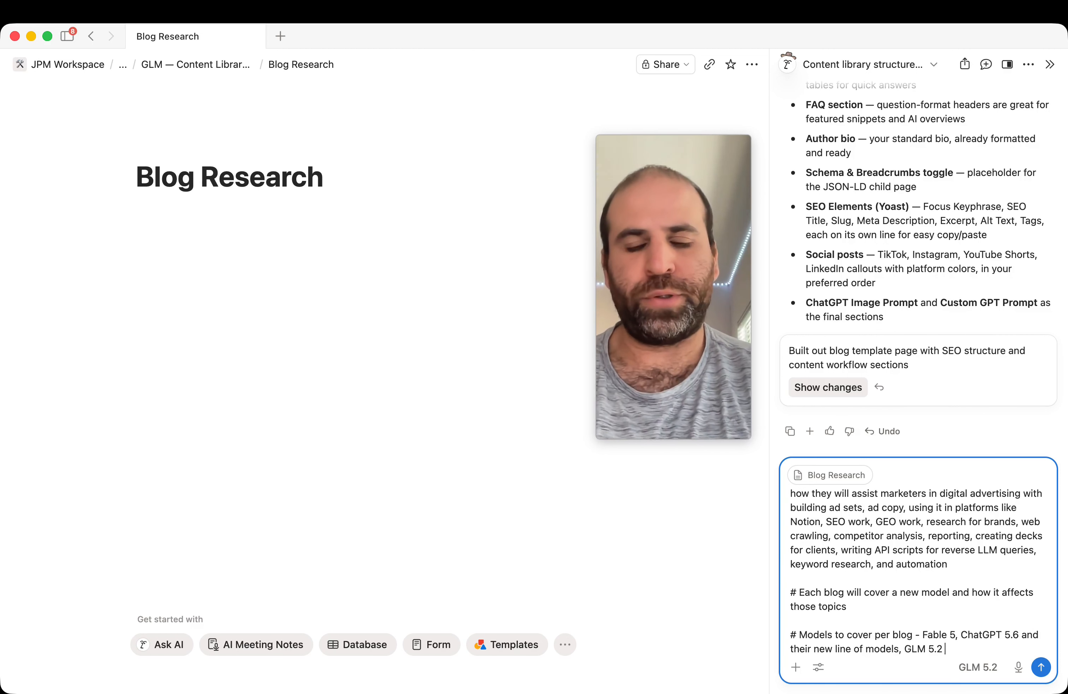
{"action": "type", "text": "and other op"}
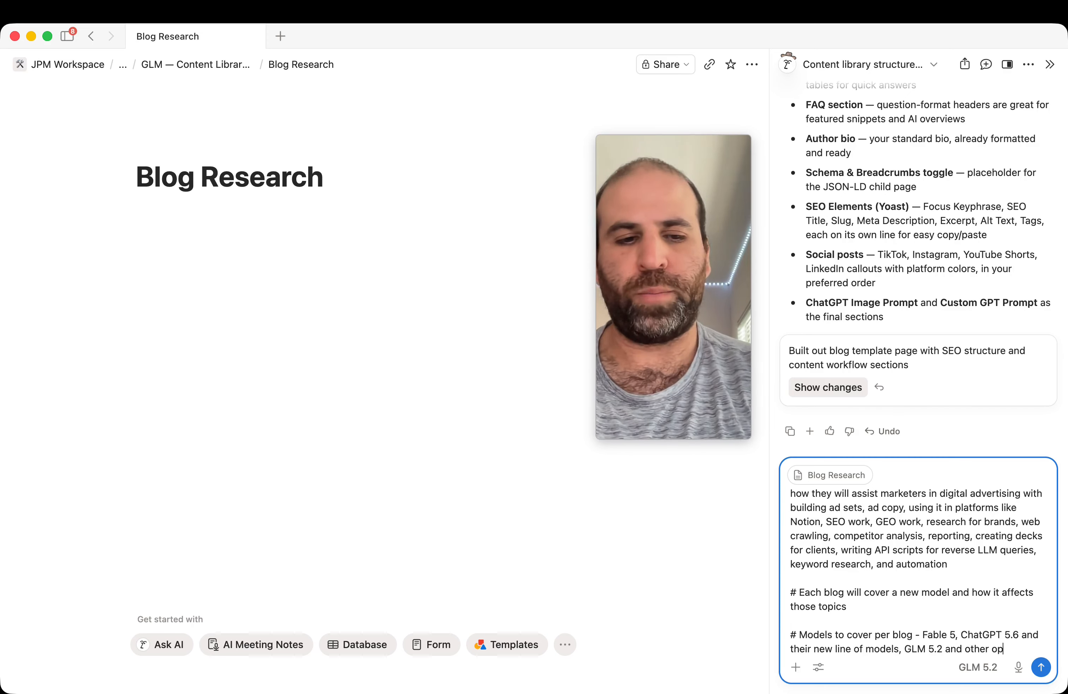
{"action": "type", "text": "en source models"}
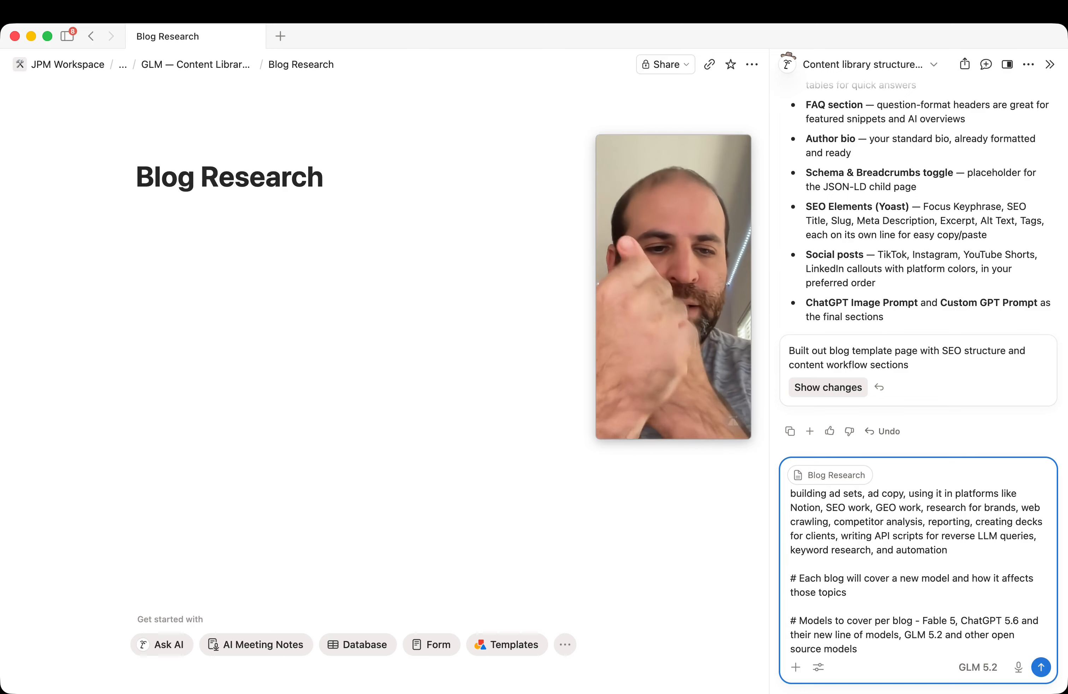
Step: In the prompt's models line, insert "Claude" before "Fable 5" and "OpenAI" before "ChatGPT 5.6"
{"action": "left_click", "coordinate": [922, 621]}
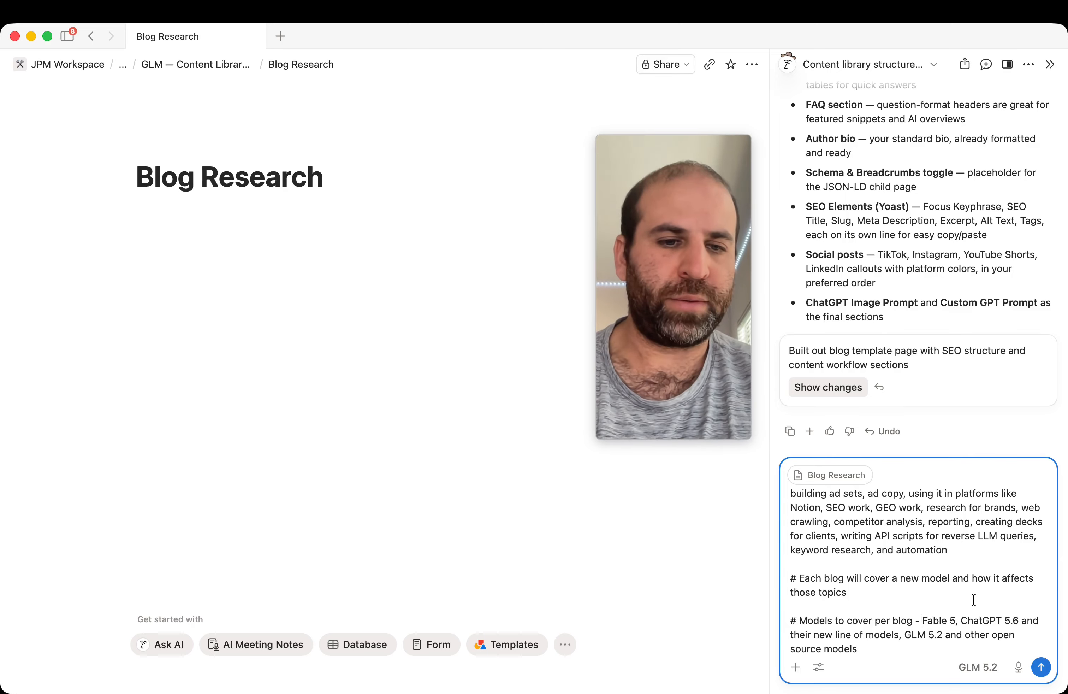
{"action": "type", "text": "Claude"}
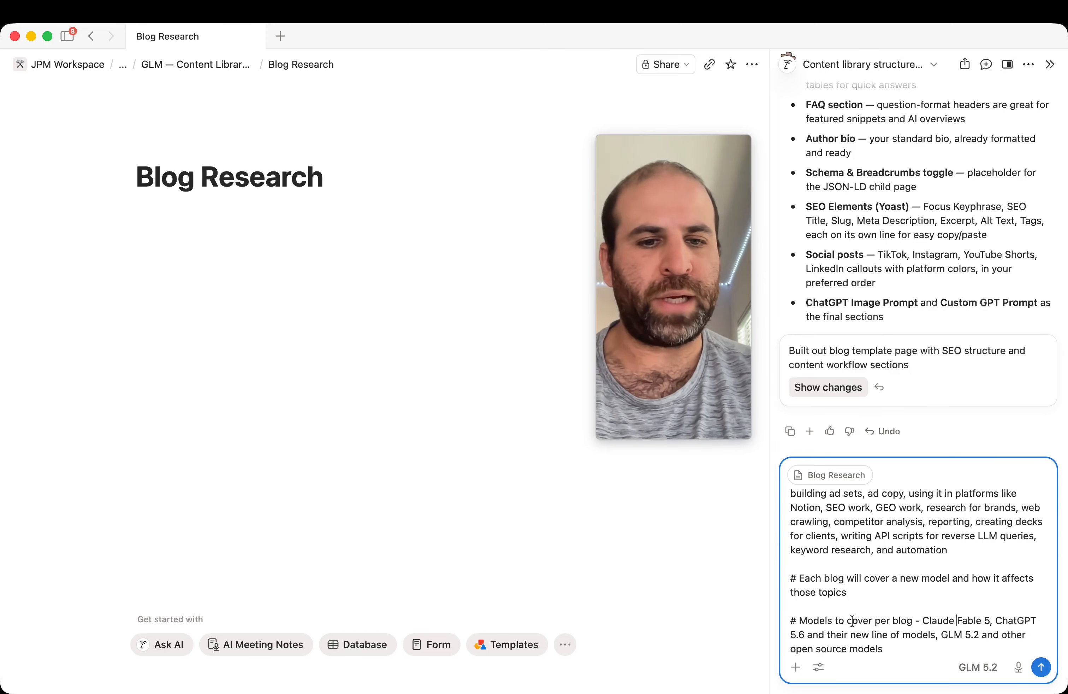
{"action": "left_click", "coordinate": [995, 620]}
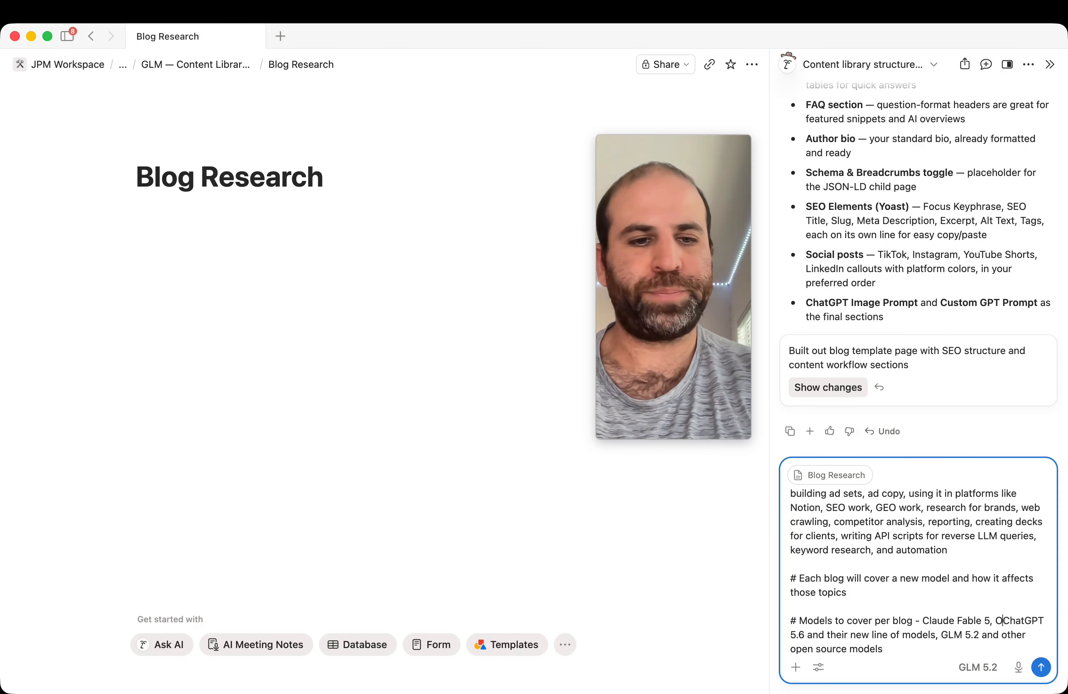
{"action": "type", "text": "OpenAI"}
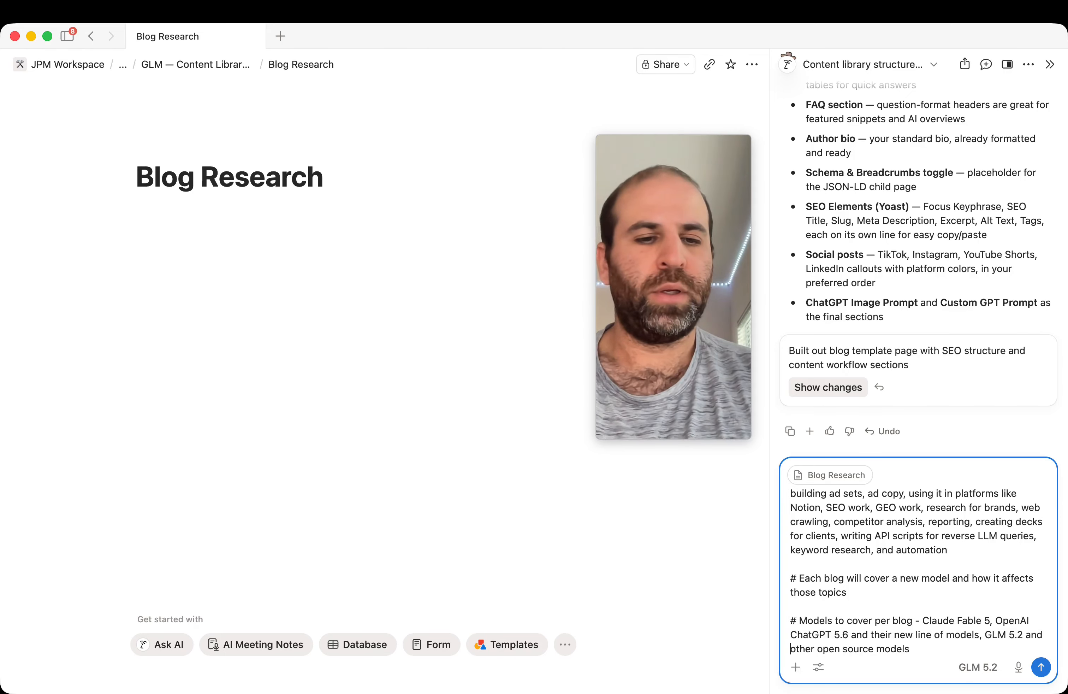
Step: Add a separate prompt line reading "# Research these from the web" and begin another with "#" after a blank line
{"action": "key", "text": "Return"}
{"action": "key", "text": "Return"}
{"action": "type", "text": "# Res"}
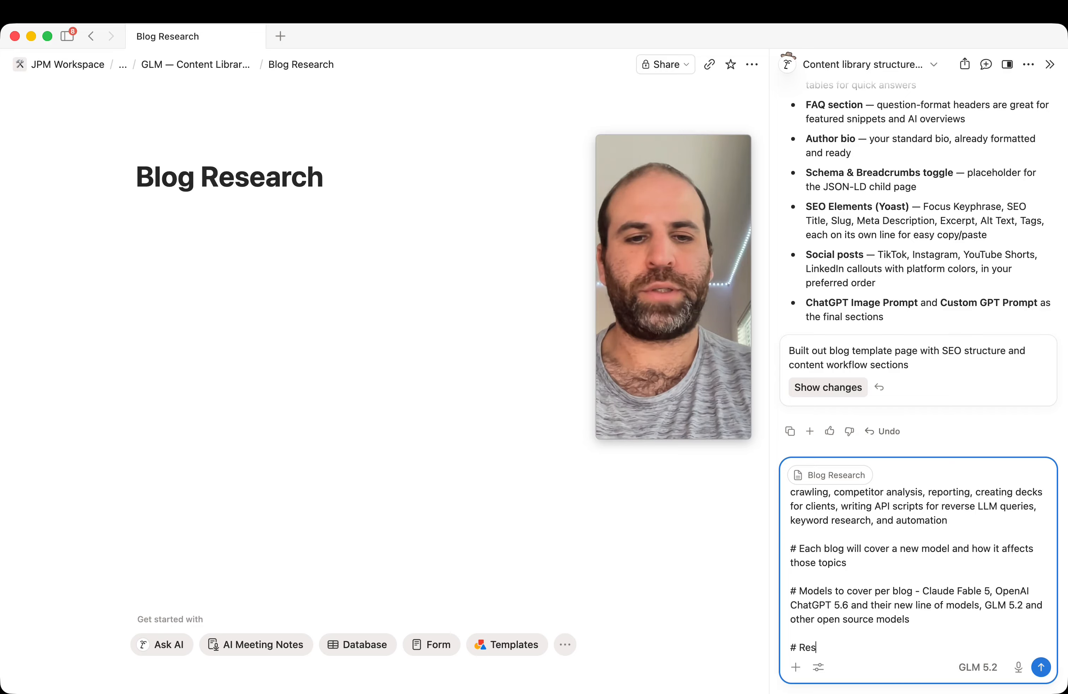
{"action": "type", "text": "earch these fro"}
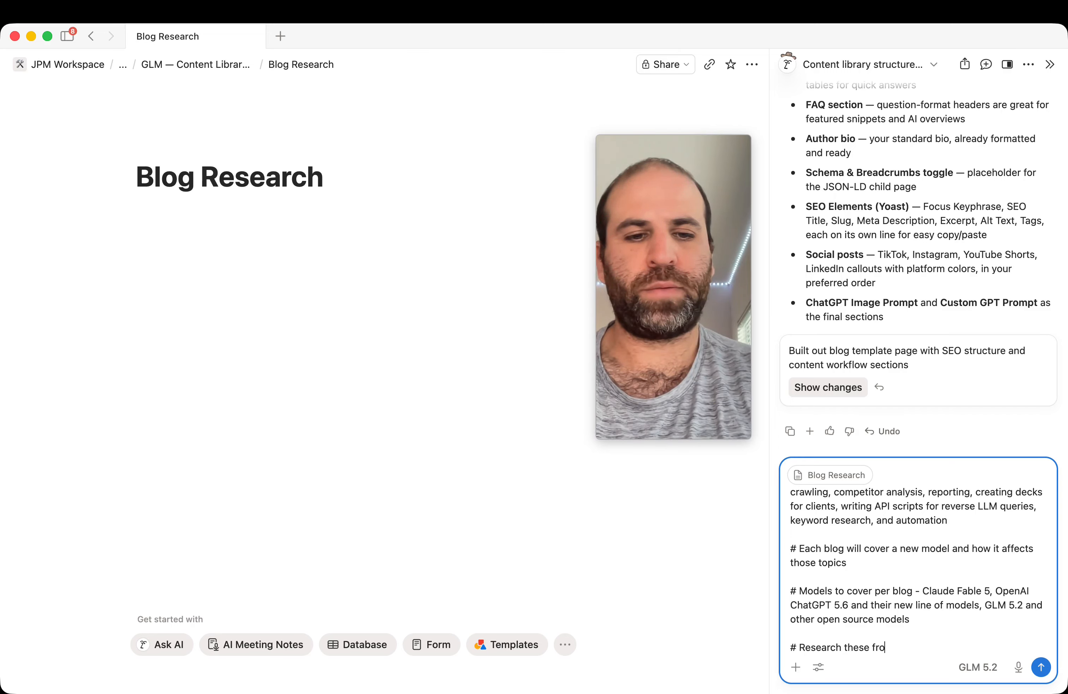
{"action": "type", "text": "m the web"}
{"action": "key", "text": "Return"}
{"action": "key", "text": "Return"}
{"action": "type", "text": "#"}
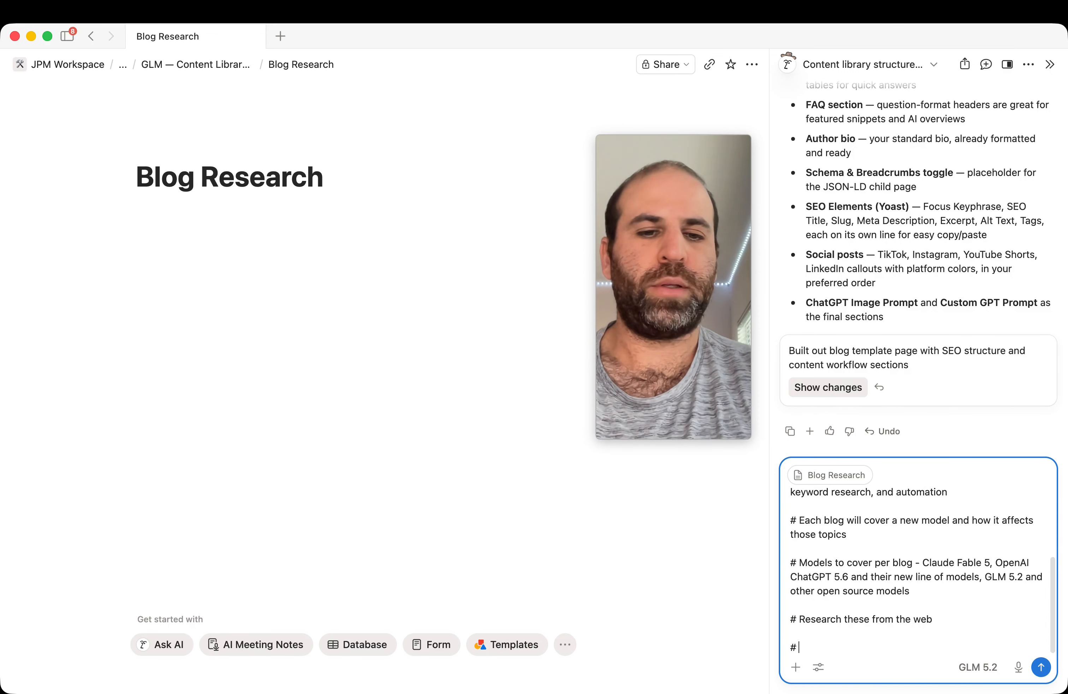
{"action": "type", "text": " Each blog sould have 2-"}
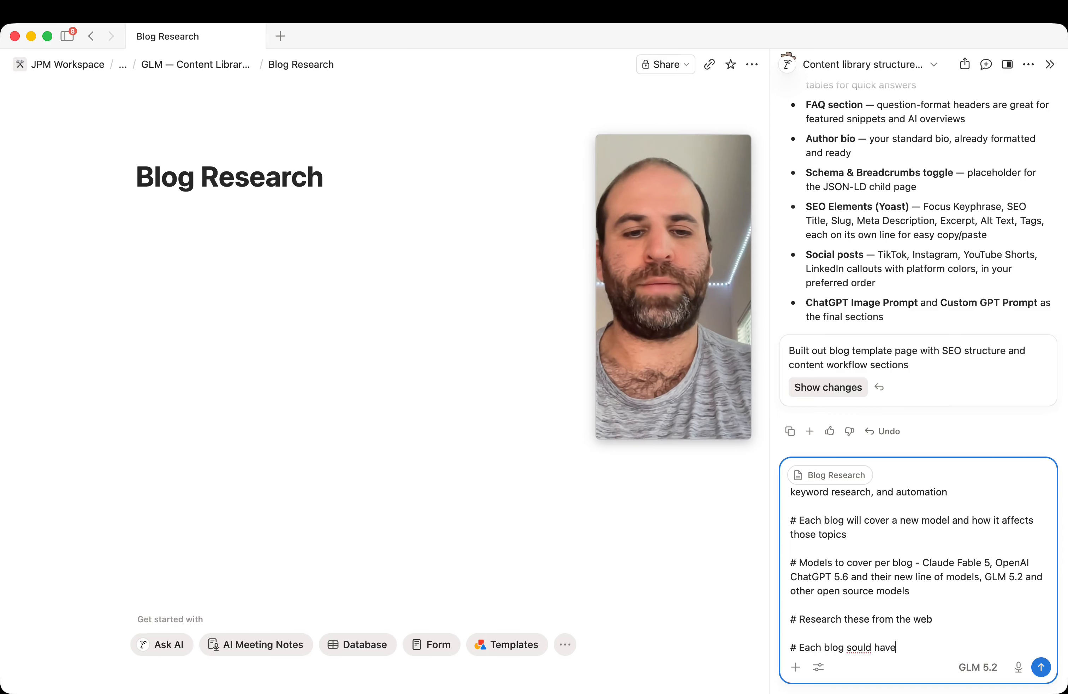
{"action": "key", "text": "BackSpace"}
{"action": "key", "text": "BackSpace"}
{"action": "key", "text": "BackSpace"}
{"action": "key", "text": "BackSpace"}
{"action": "key", "text": "BackSpace"}
{"action": "key", "text": "BackSpace"}
{"action": "key", "text": "BackSpace"}
{"action": "key", "text": "BackSpace"}
{"action": "key", "text": "BackSpace"}
{"action": "key", "text": "BackSpace"}
{"action": "key", "text": "BackSpace"}
{"action": "key", "text": "BackSpace"}
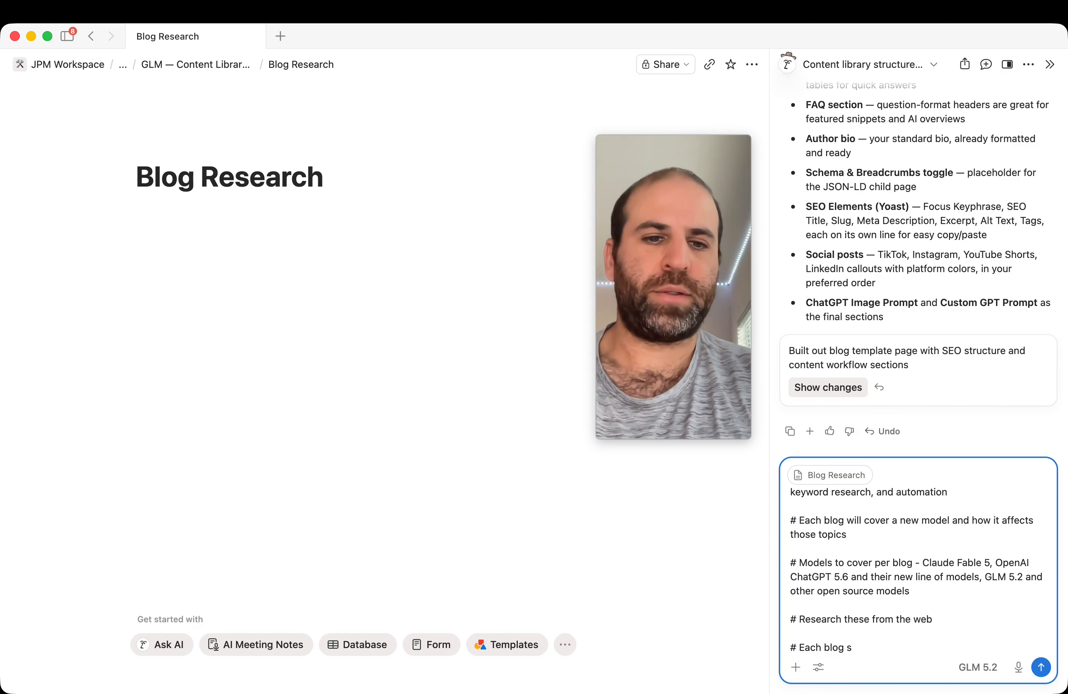
{"action": "key", "text": "BackSpace"}
{"action": "key", "text": "BackSpace"}
{"action": "key", "text": "BackSpace"}
{"action": "key", "text": "BackSpace"}
{"action": "key", "text": "BackSpace"}
{"action": "key", "text": "BackSpace"}
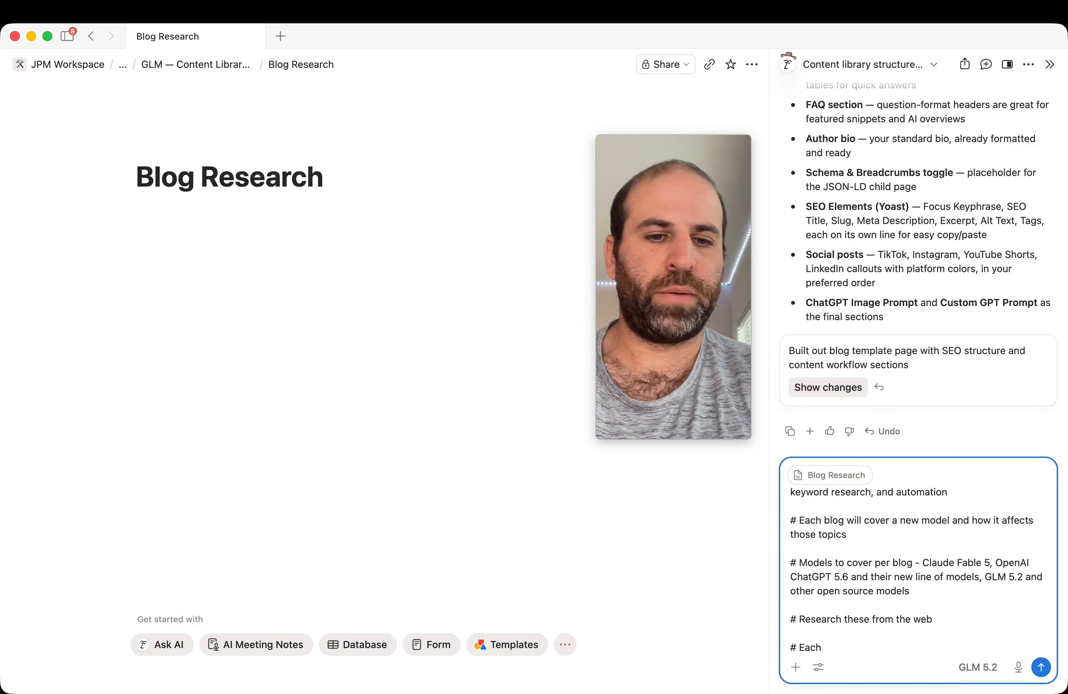
{"action": "key", "text": "BackSpace"}
{"action": "key", "text": "BackSpace"}
{"action": "key", "text": "BackSpace"}
{"action": "key", "text": "BackSpace"}
{"action": "key", "text": "BackSpace"}
Step: Complete the started prompt line so it reads "# Include links in the research"
{"action": "type", "text": "Incude"}
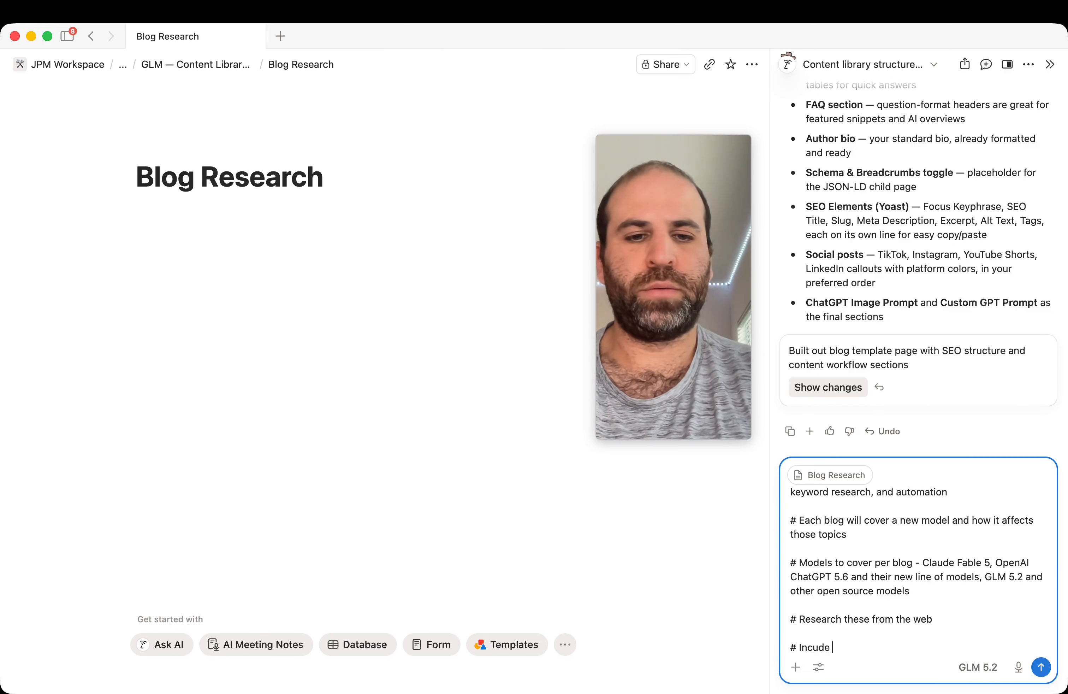
{"action": "key", "text": "BackSpace"}
{"action": "key", "text": "BackSpace"}
{"action": "key", "text": "BackSpace"}
{"action": "key", "text": "BackSpace"}
{"action": "key", "text": "BackSpace"}
{"action": "type", "text": "clude "}
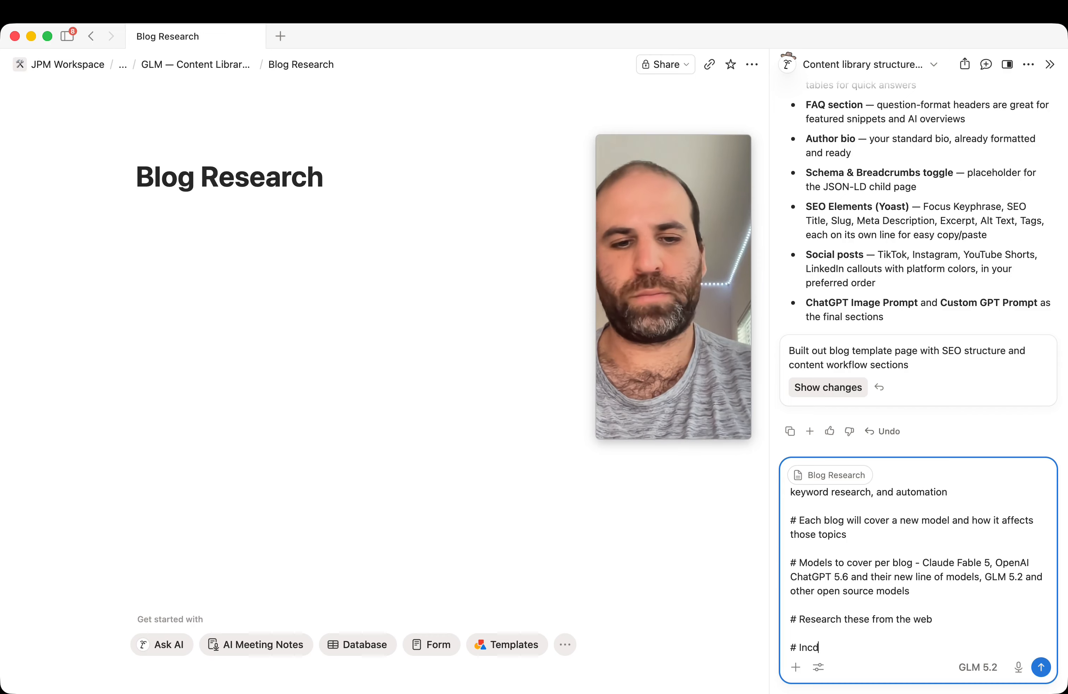
{"action": "type", "text": "lin"}
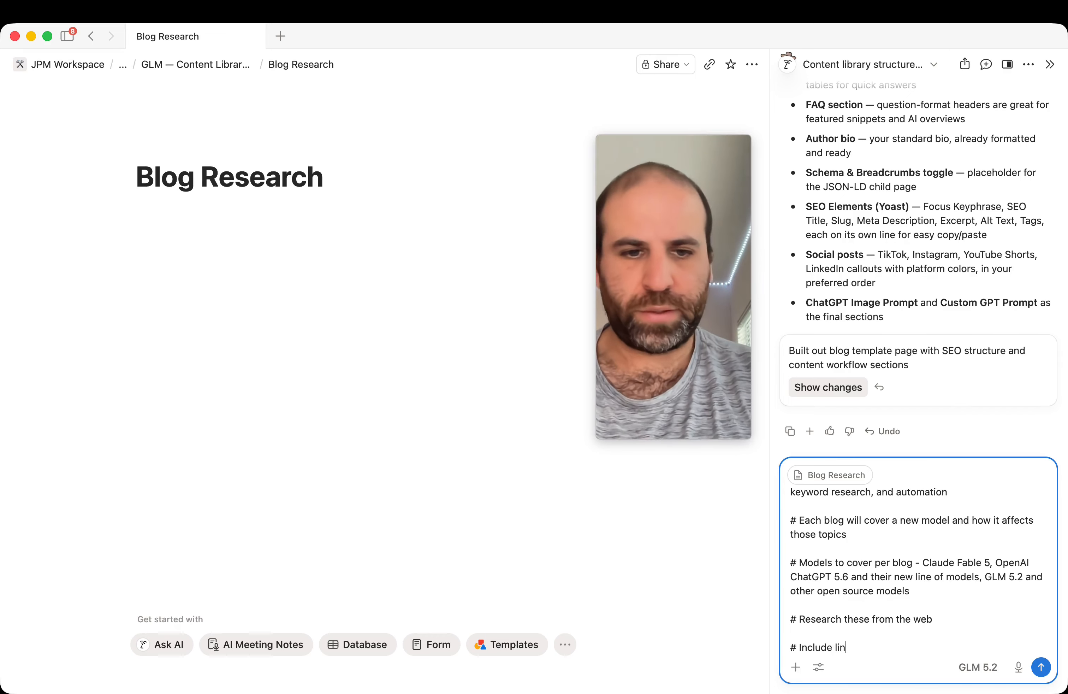
{"action": "type", "text": "ks in the research"}
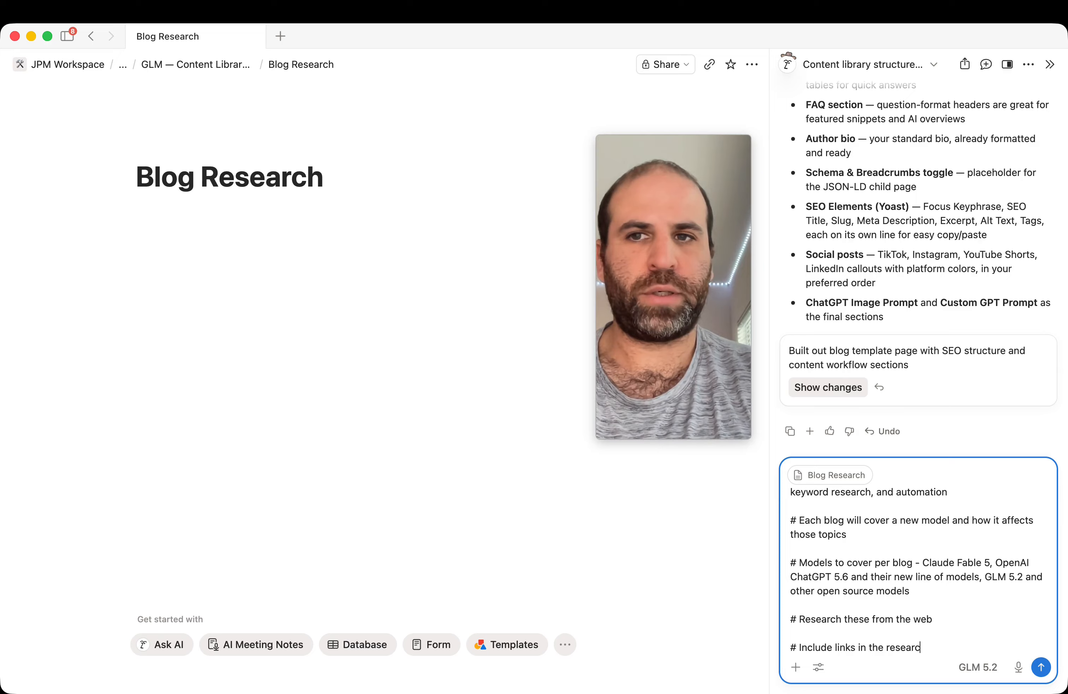
Step: Add another prompt line, after a blank line, reading "# Segement the page with child pages for each blog"
{"action": "key", "text": "shift+Return"}
{"action": "key", "text": "shift+Return"}
{"action": "type", "text": "# S"}
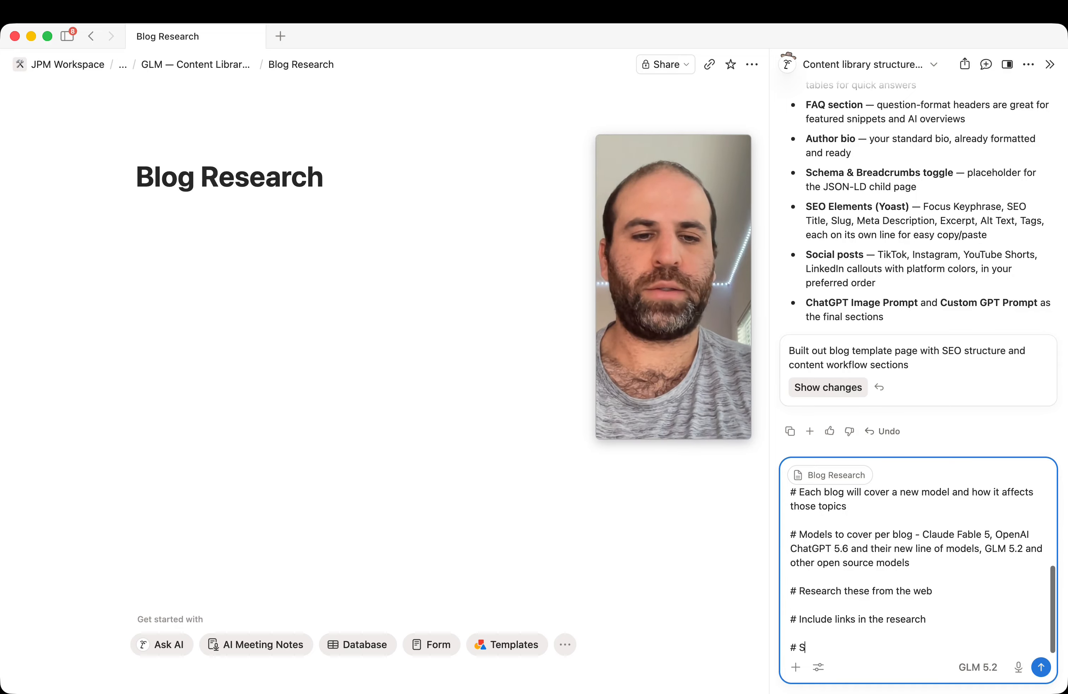
{"action": "type", "text": "egement the "}
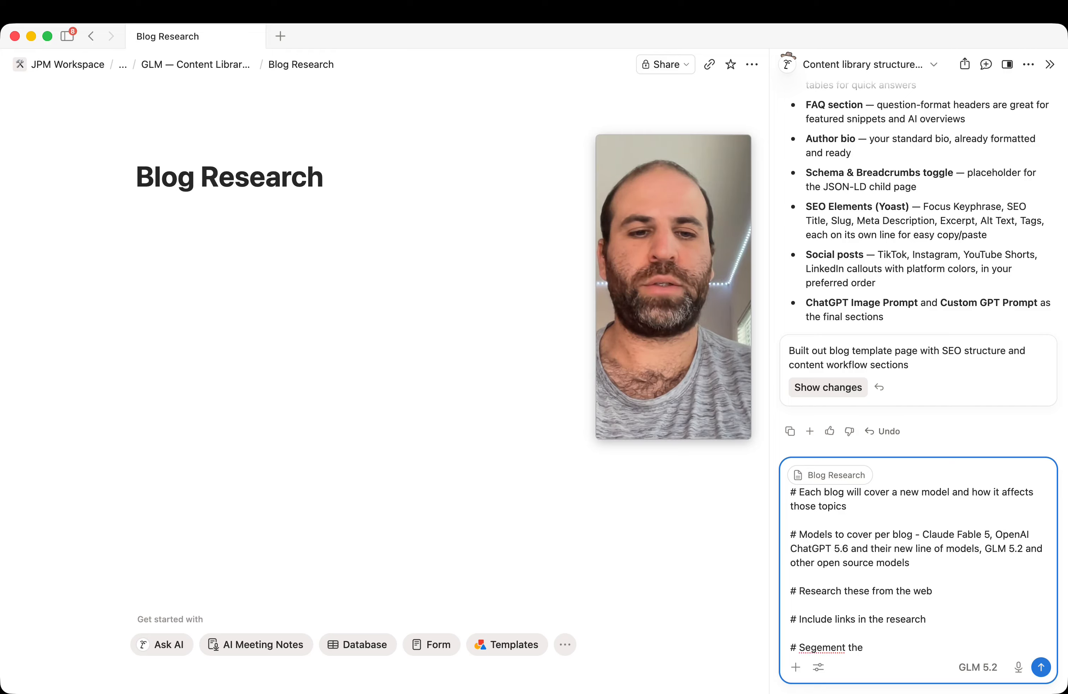
{"action": "type", "text": "page with"}
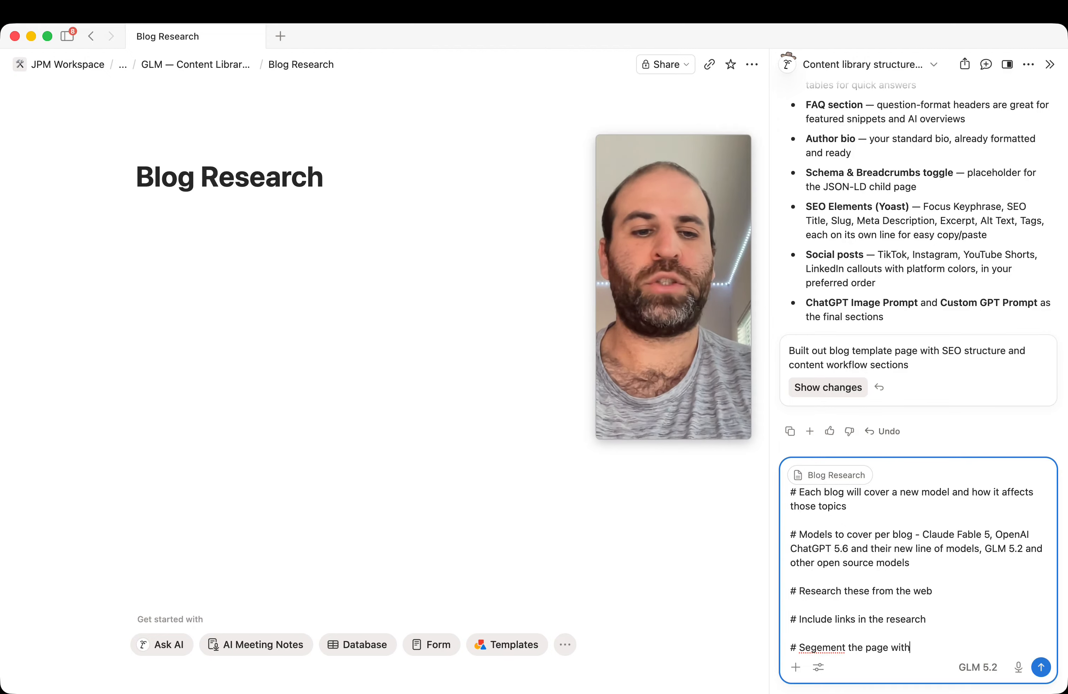
{"action": "type", "text": " child pages for each blog "}
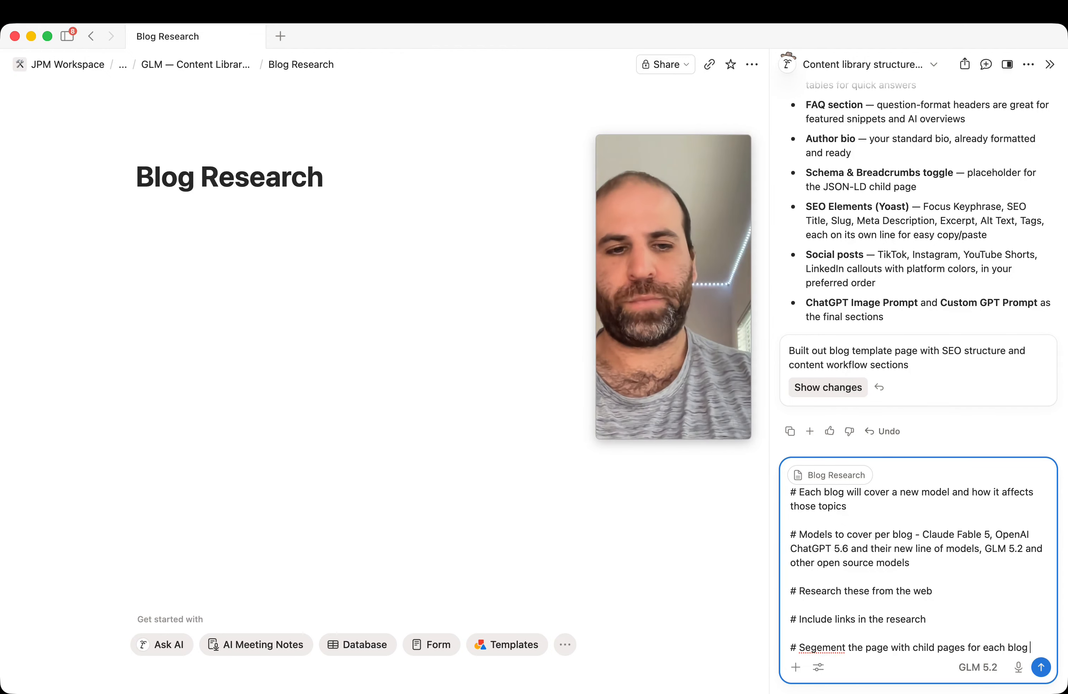
Step: Finish the child pages line with "- create a child page for each blog with the respective research"
{"action": "type", "text": "- create a child pag"}
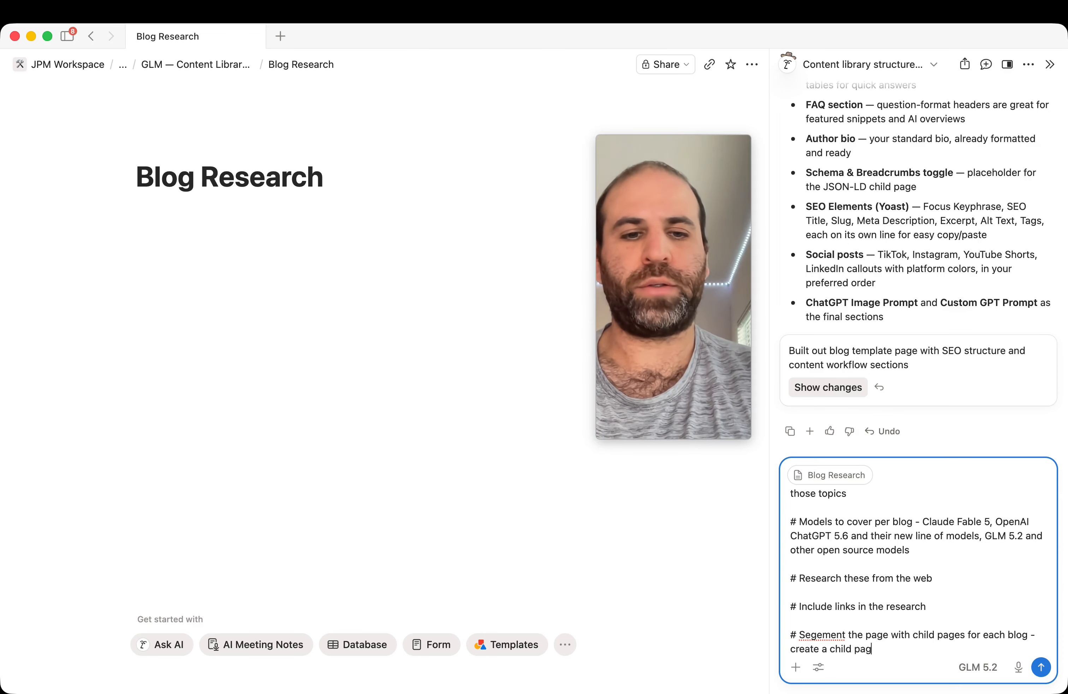
{"action": "type", "text": "e for each blog with the "}
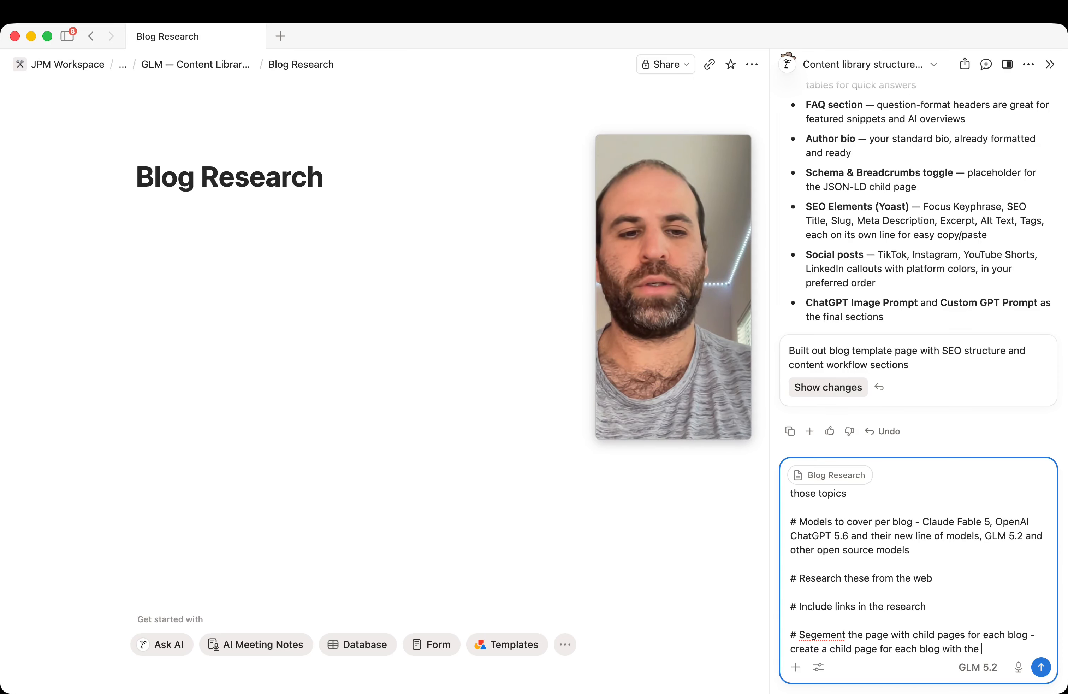
{"action": "type", "text": "respecti"}
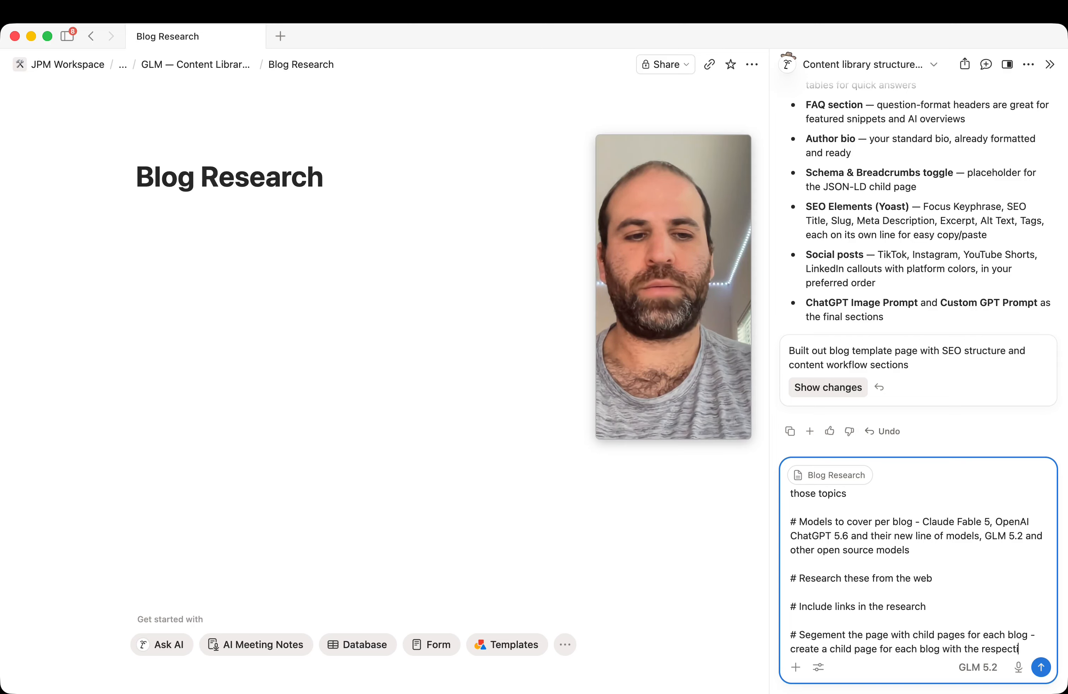
{"action": "type", "text": "ve research"}
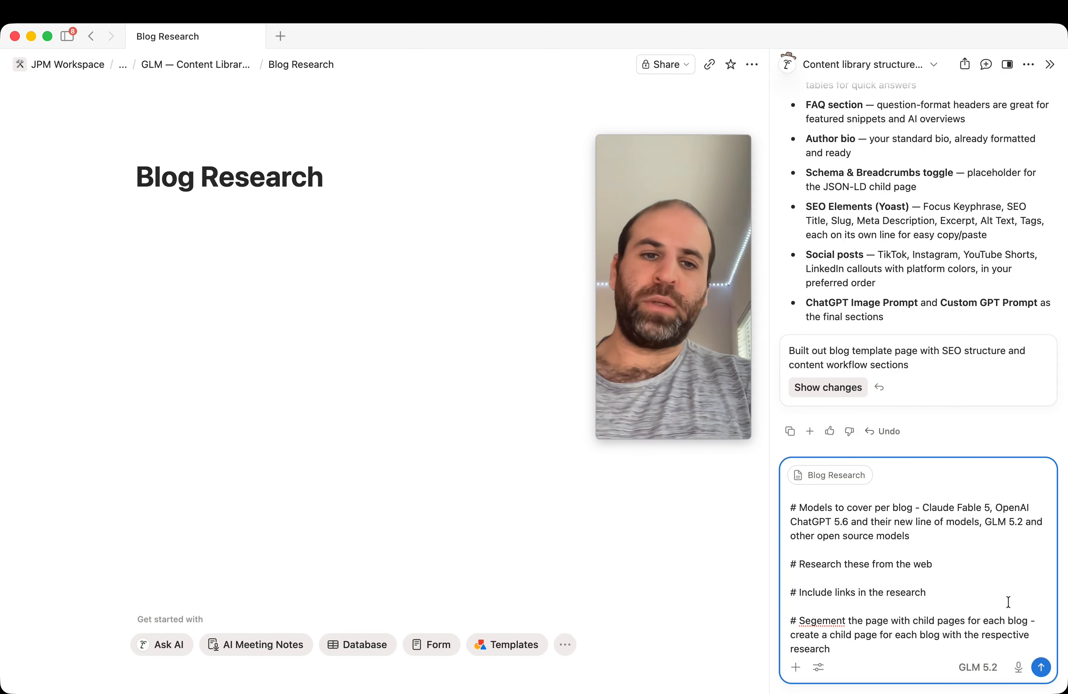
Step: Review the whole July blog series research prompt and send it to GLM 5.2
{"action": "scroll", "coordinate": [944, 568], "scroll_direction": "up", "scroll_amount": 10}
{"action": "scroll", "coordinate": [944, 568], "scroll_direction": "down", "scroll_amount": 10}
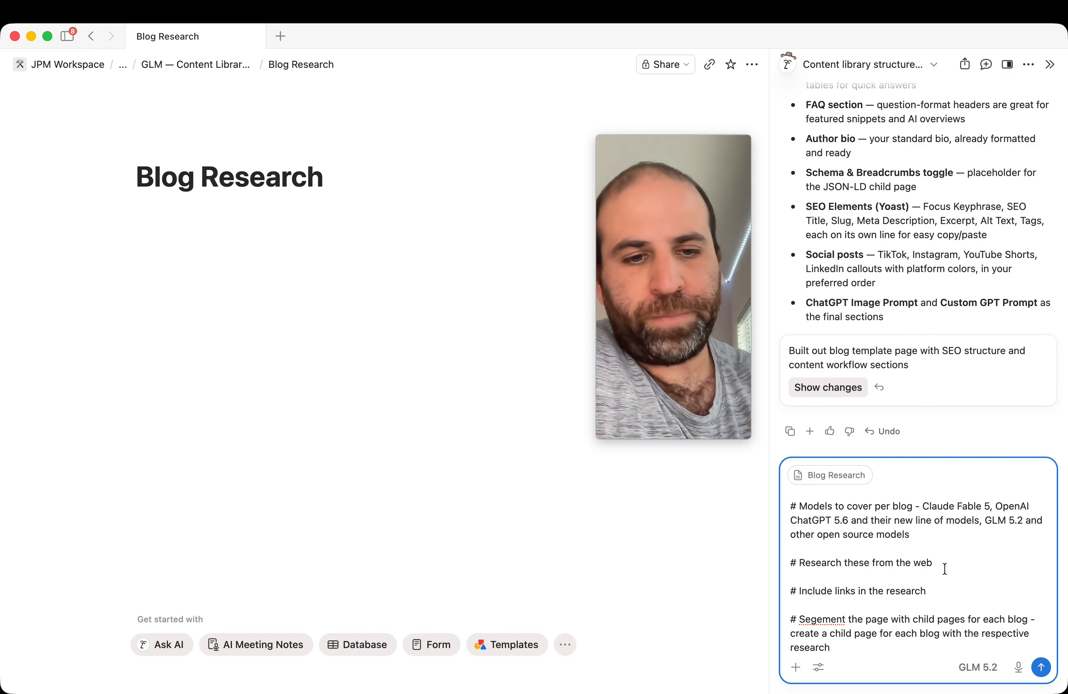
{"action": "scroll", "coordinate": [944, 568], "scroll_direction": "up", "scroll_amount": 8}
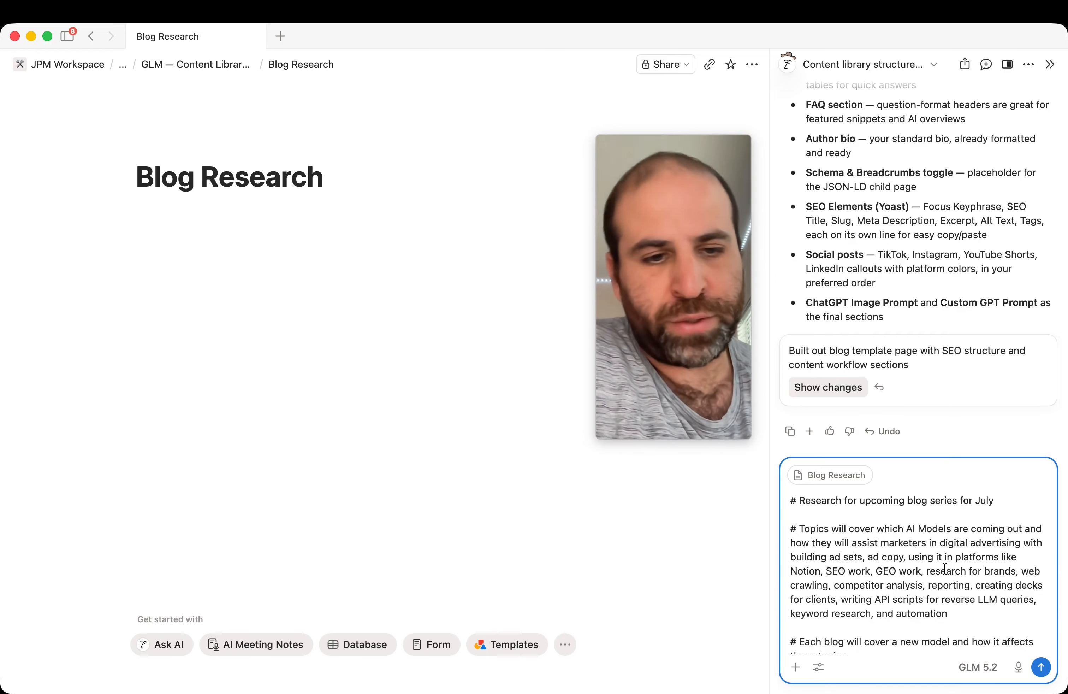
{"action": "scroll", "coordinate": [944, 568], "scroll_direction": "down", "scroll_amount": 8}
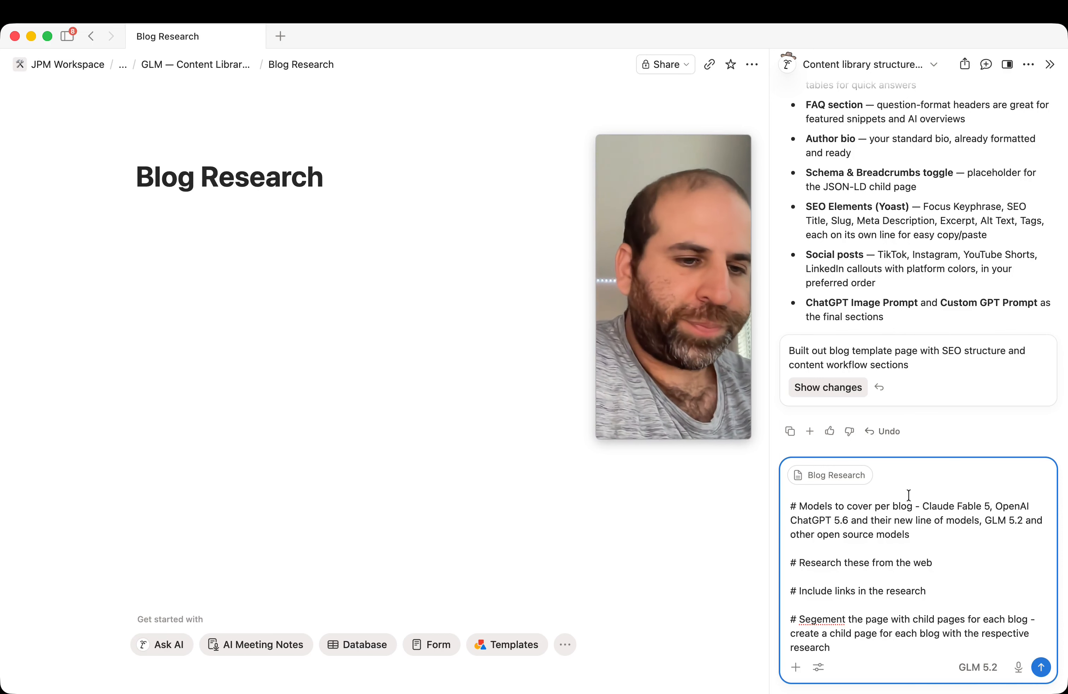
{"action": "scroll", "coordinate": [926, 593], "scroll_direction": "up", "scroll_amount": 5}
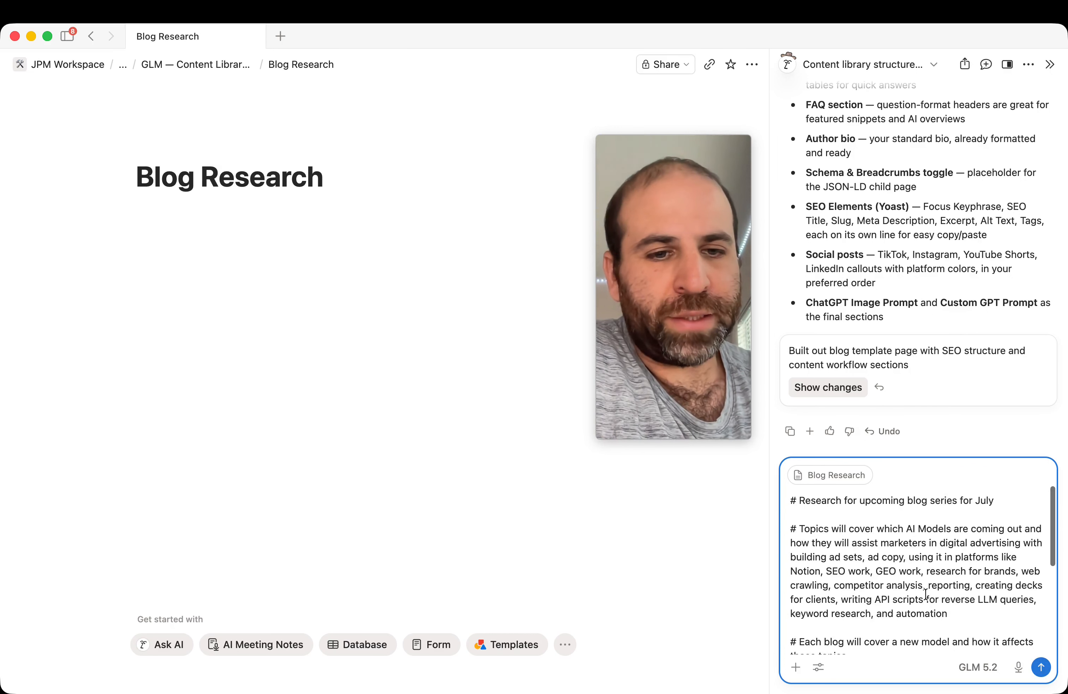
{"action": "scroll", "coordinate": [925, 594], "scroll_direction": "down", "scroll_amount": 5}
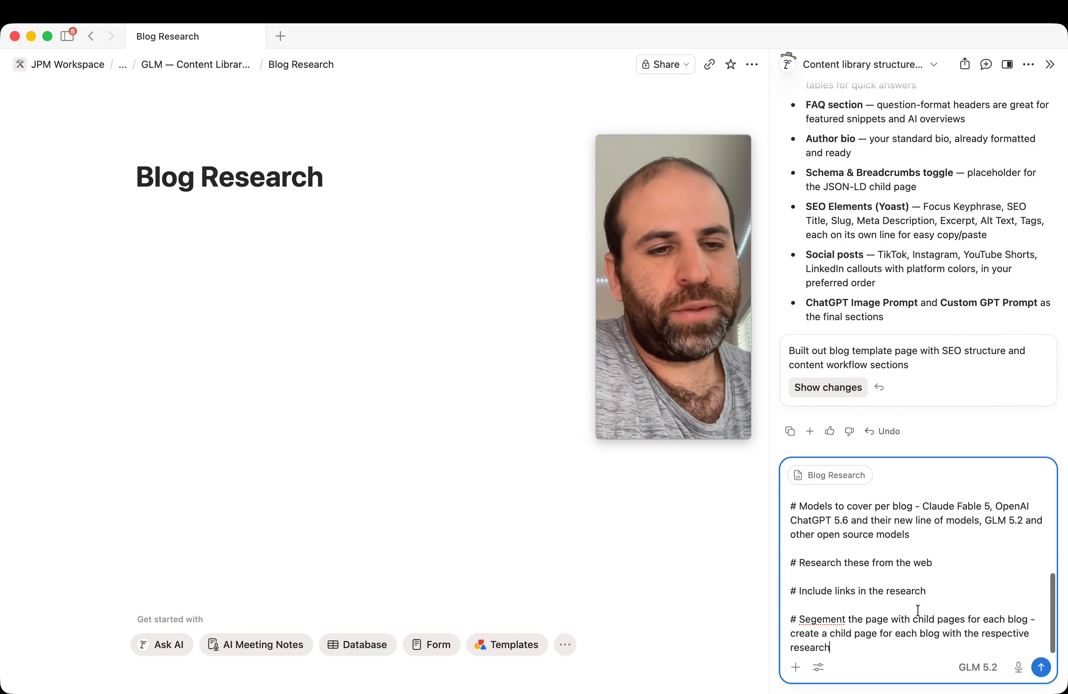
{"action": "left_click", "coordinate": [1041, 667]}
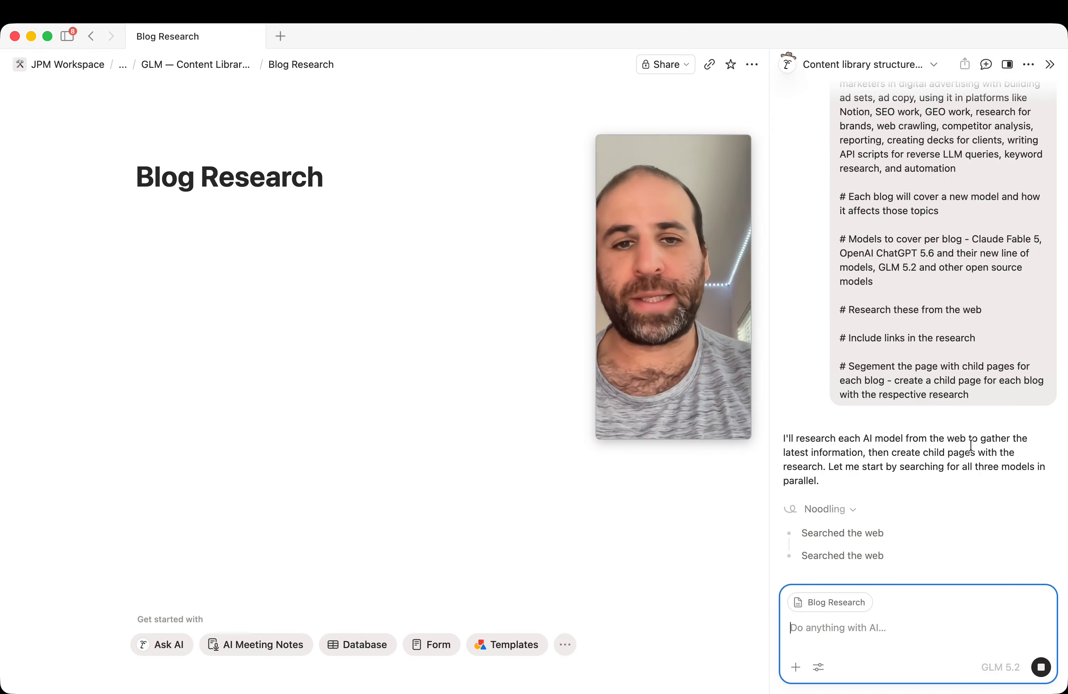
Step: Follow the AI's research and page creation progress, and read its summary of the blog child pages
{"action": "scroll", "coordinate": [961, 437], "scroll_direction": "down", "scroll_amount": 1}
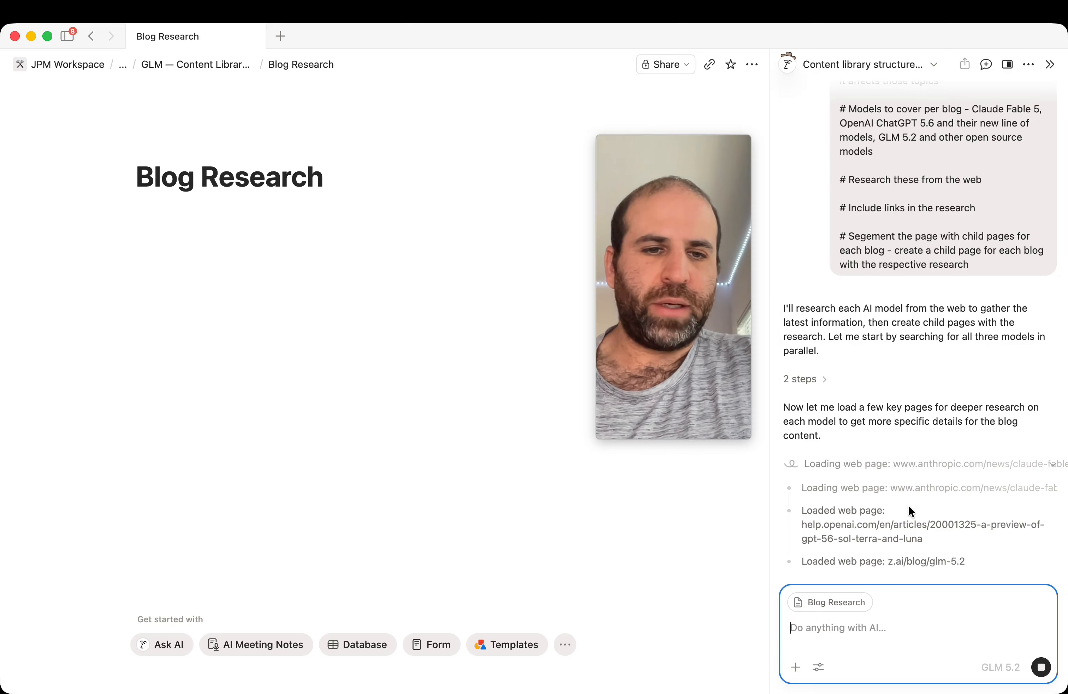
{"action": "scroll", "coordinate": [905, 523], "scroll_direction": "down", "scroll_amount": 1}
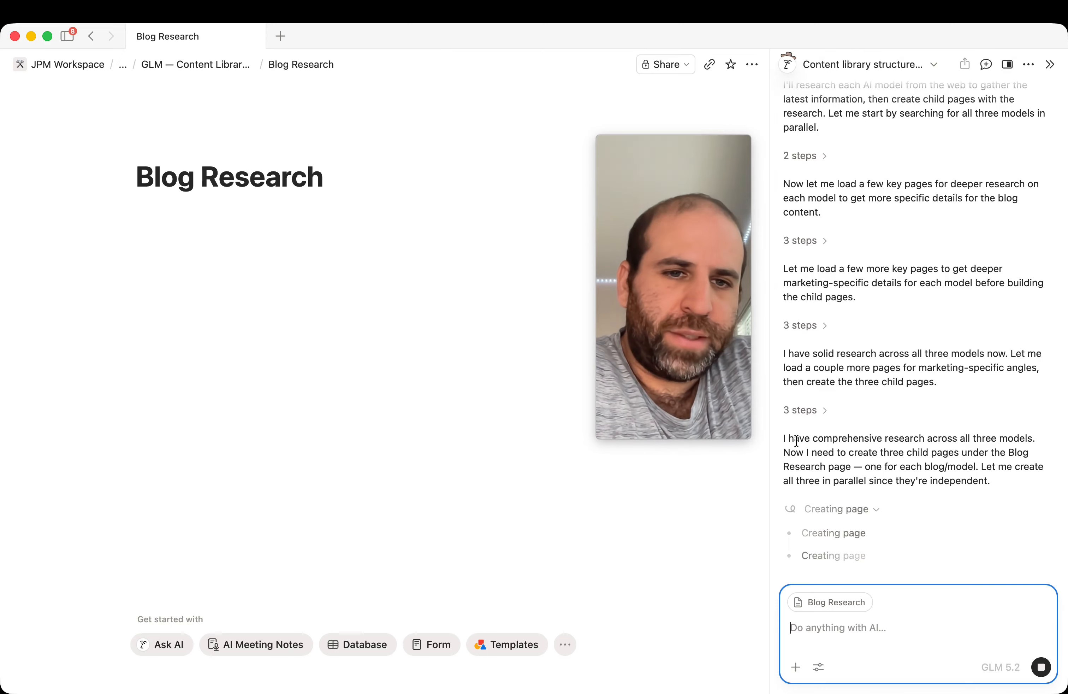
{"action": "scroll", "coordinate": [948, 421], "scroll_direction": "down", "scroll_amount": 1}
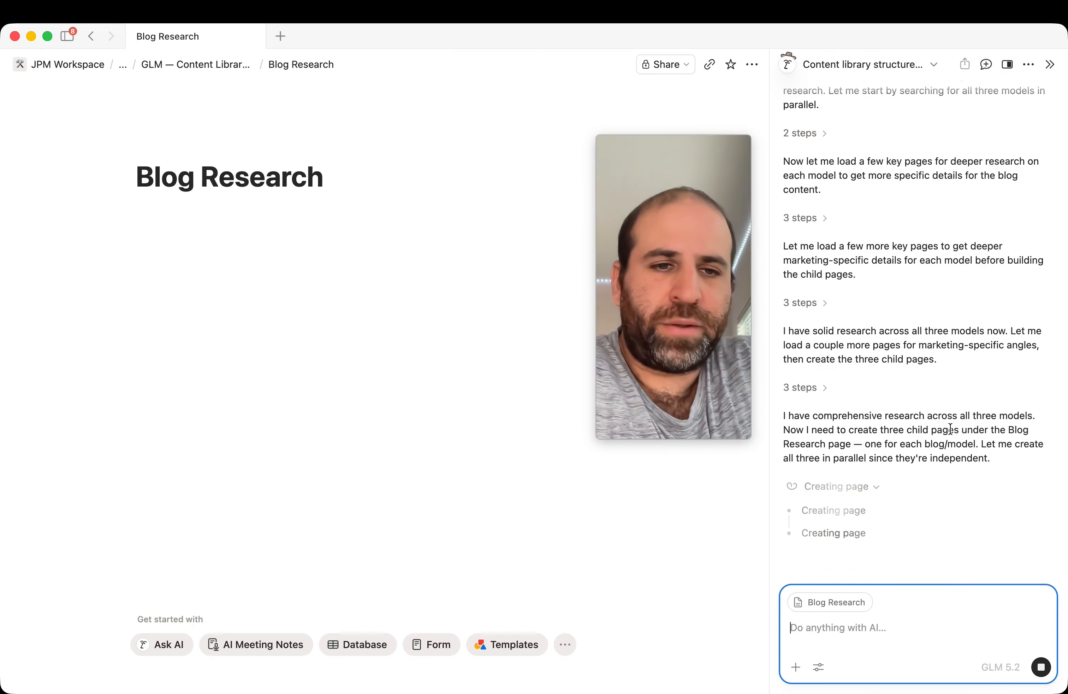
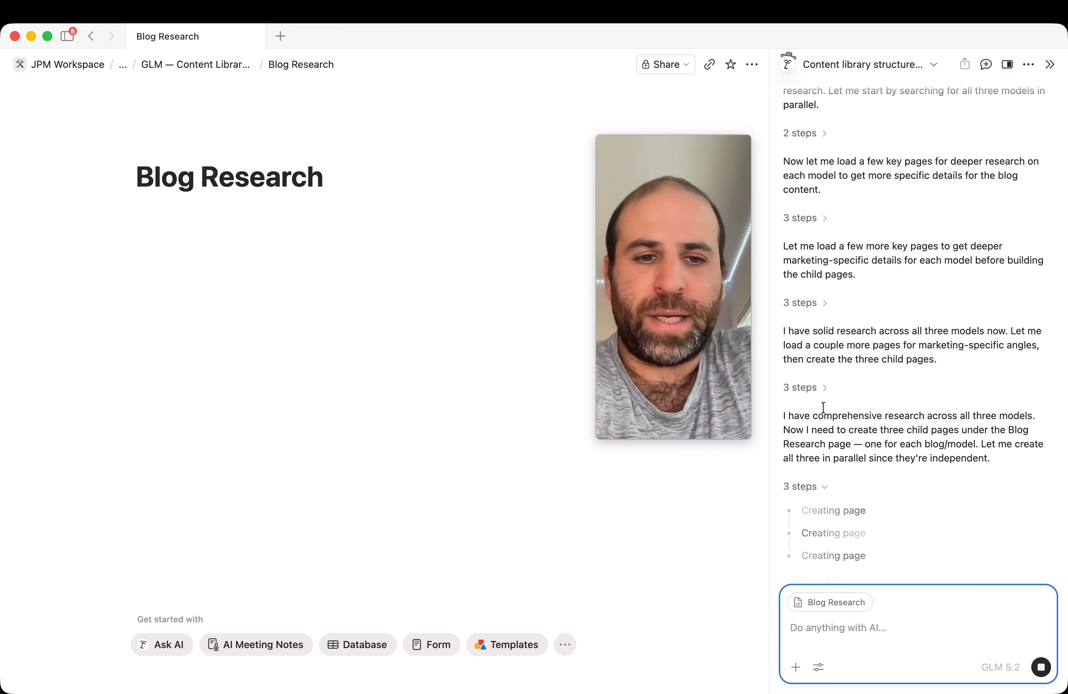
{"action": "scroll", "coordinate": [829, 407], "scroll_direction": "down", "scroll_amount": 3}
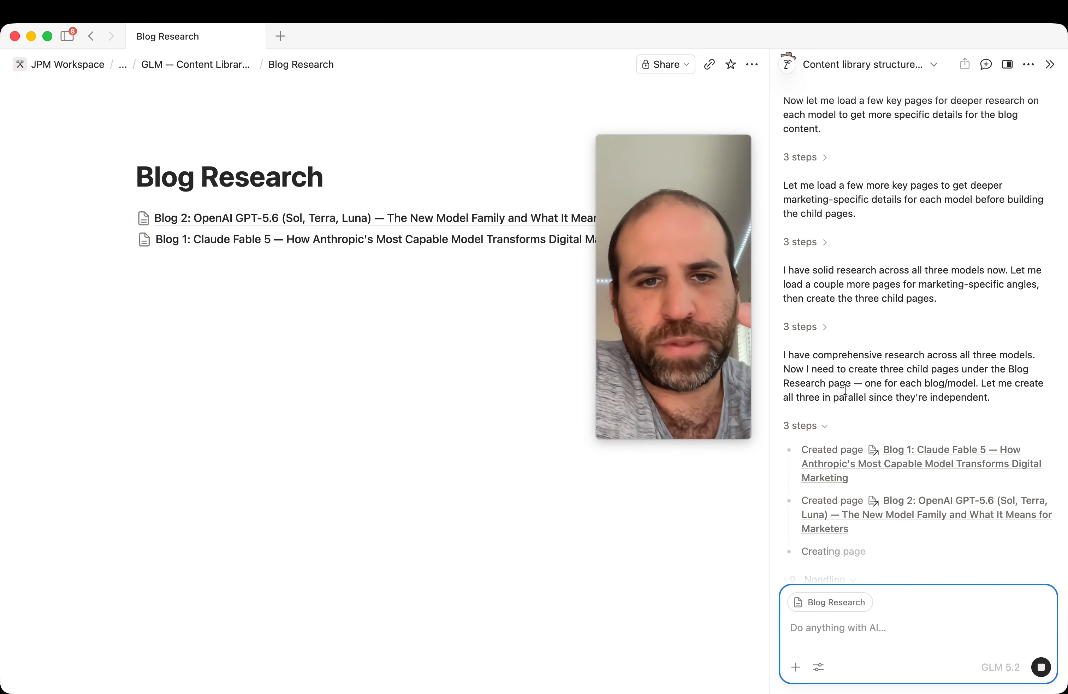
{"action": "scroll", "coordinate": [915, 479], "scroll_direction": "down", "scroll_amount": 2}
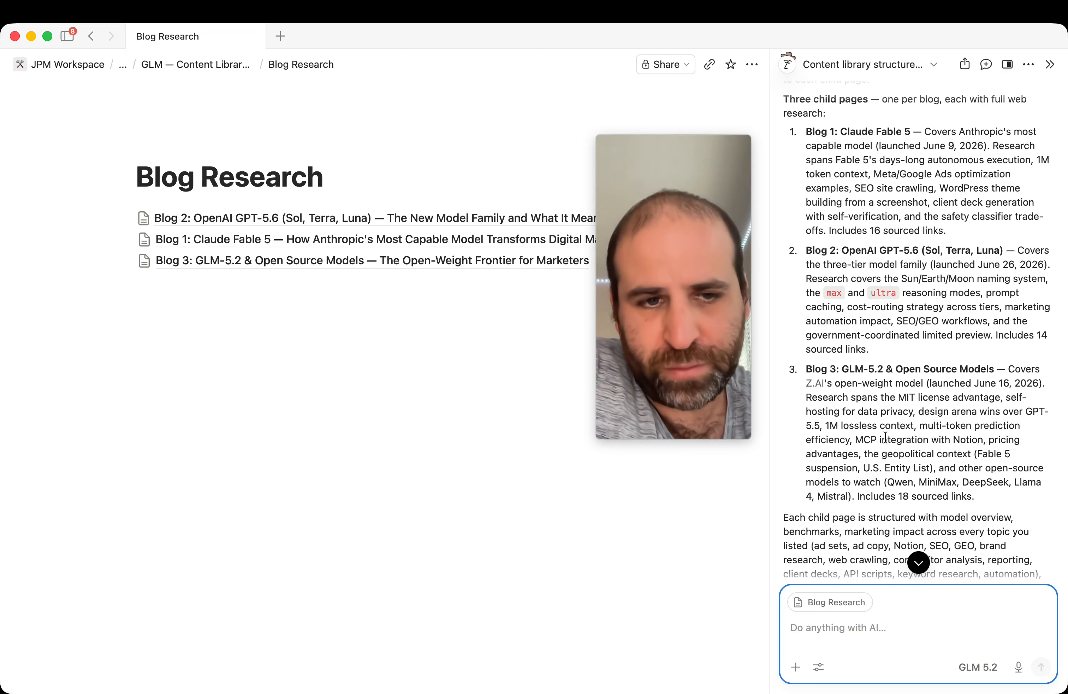
{"action": "left_click_drag", "start_coordinate": [856, 439], "coordinate": [942, 444]}
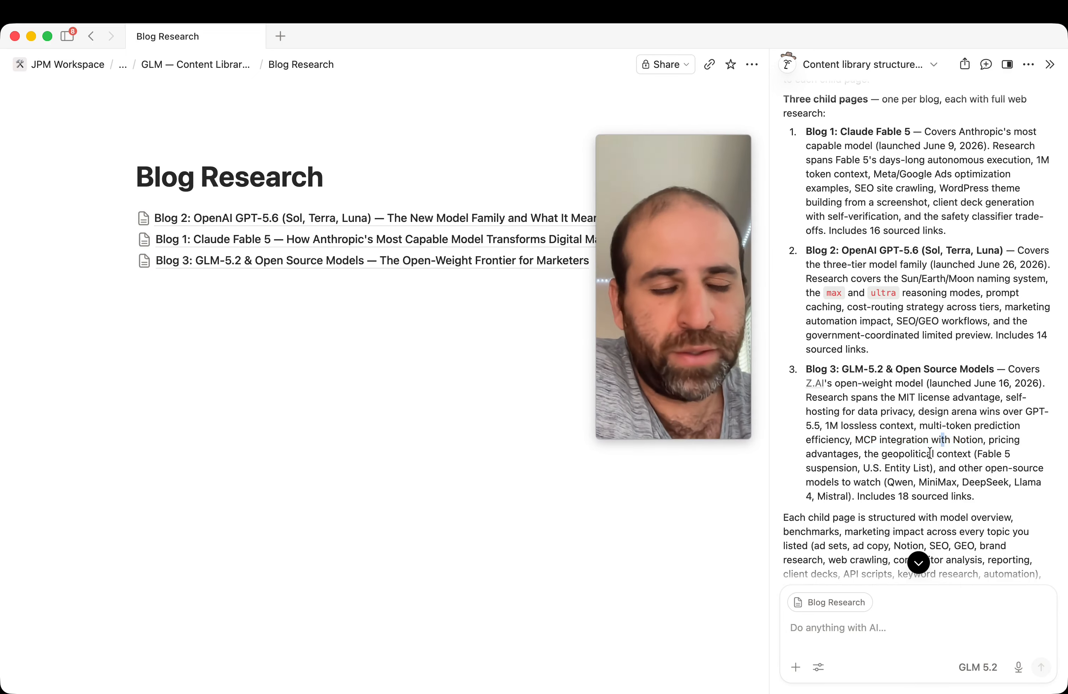
Step: Finish reading the AI's summary and move the Blog 1 child page above Blog 2 in the Blog Research list
{"action": "scroll", "coordinate": [919, 429], "scroll_direction": "down", "scroll_amount": 4}
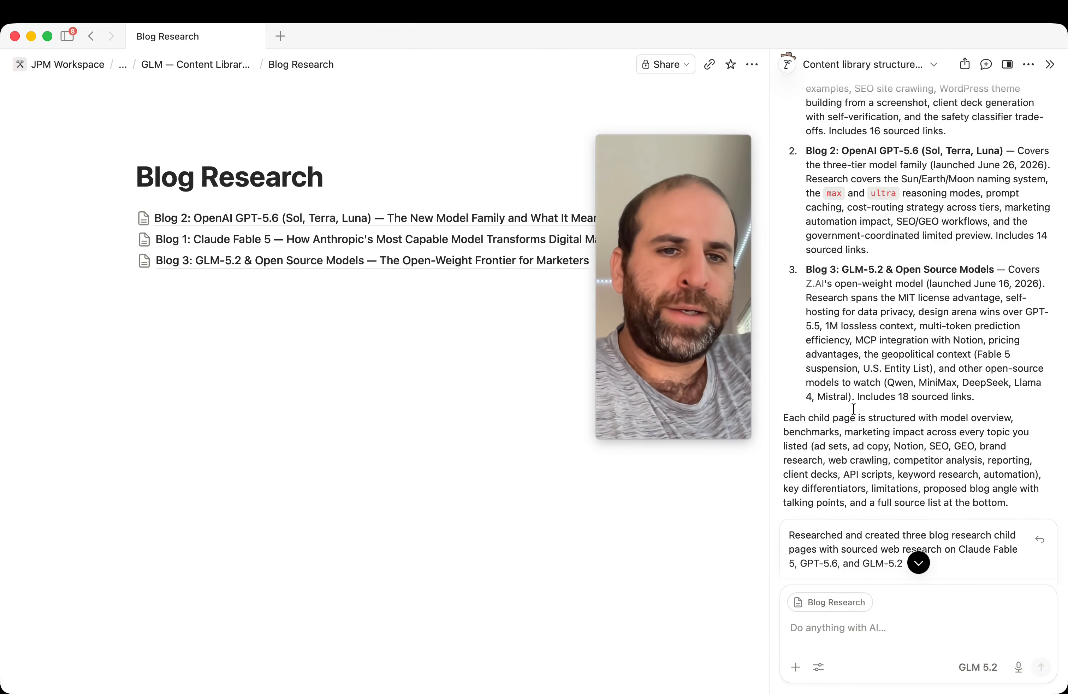
{"action": "scroll", "coordinate": [852, 322], "scroll_direction": "down", "scroll_amount": 5}
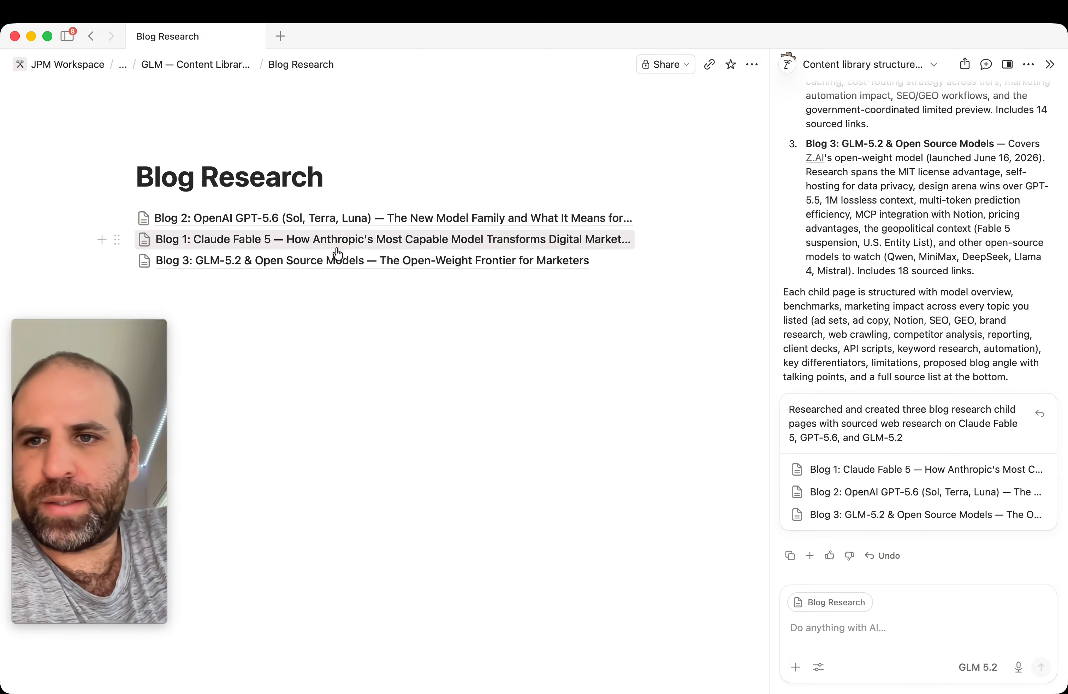
{"action": "mouse_move", "coordinate": [112, 239]}
{"action": "left_mouse_down"}
{"action": "mouse_move", "coordinate": [112, 212]}
{"action": "mouse_move", "coordinate": [100, 220]}
{"action": "left_mouse_up"}
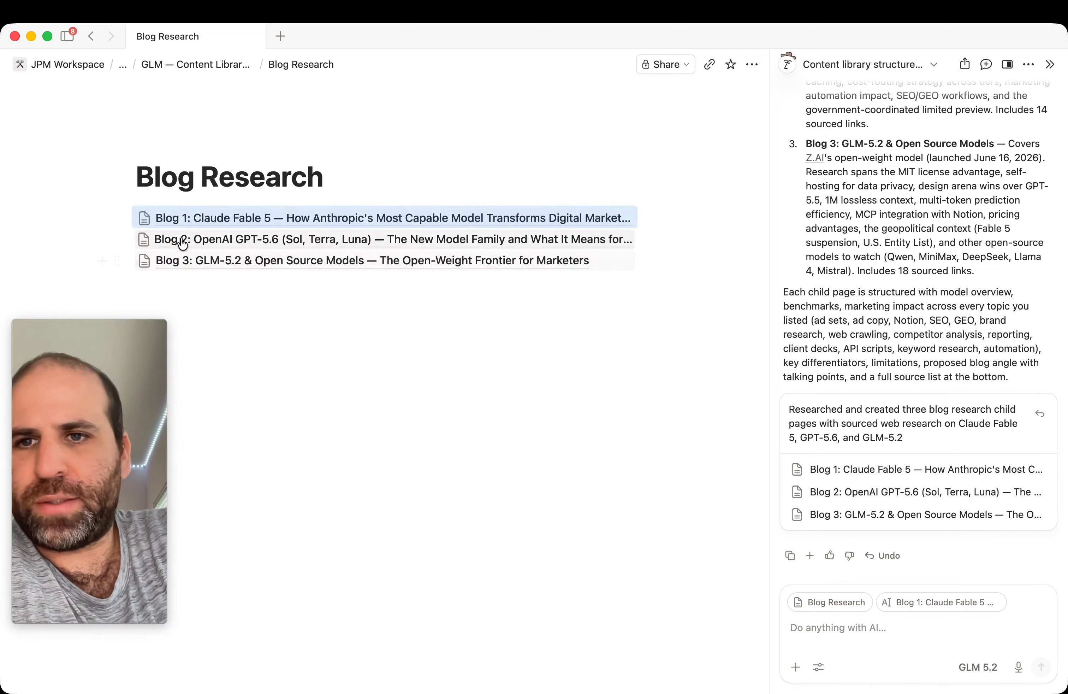
Step: Open the Blog 1: Claude Fable 5 page and read its research from the model overview through the talking points and full source list
{"action": "left_click", "coordinate": [229, 222]}
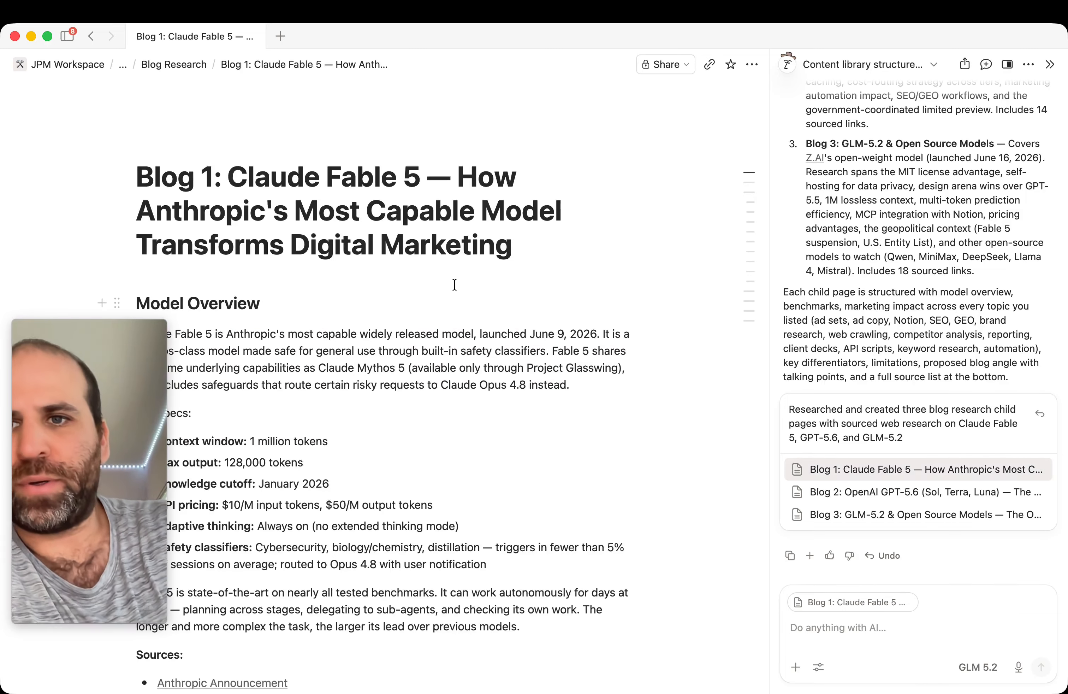
{"action": "scroll", "coordinate": [191, 350], "scroll_direction": "down", "scroll_amount": 3}
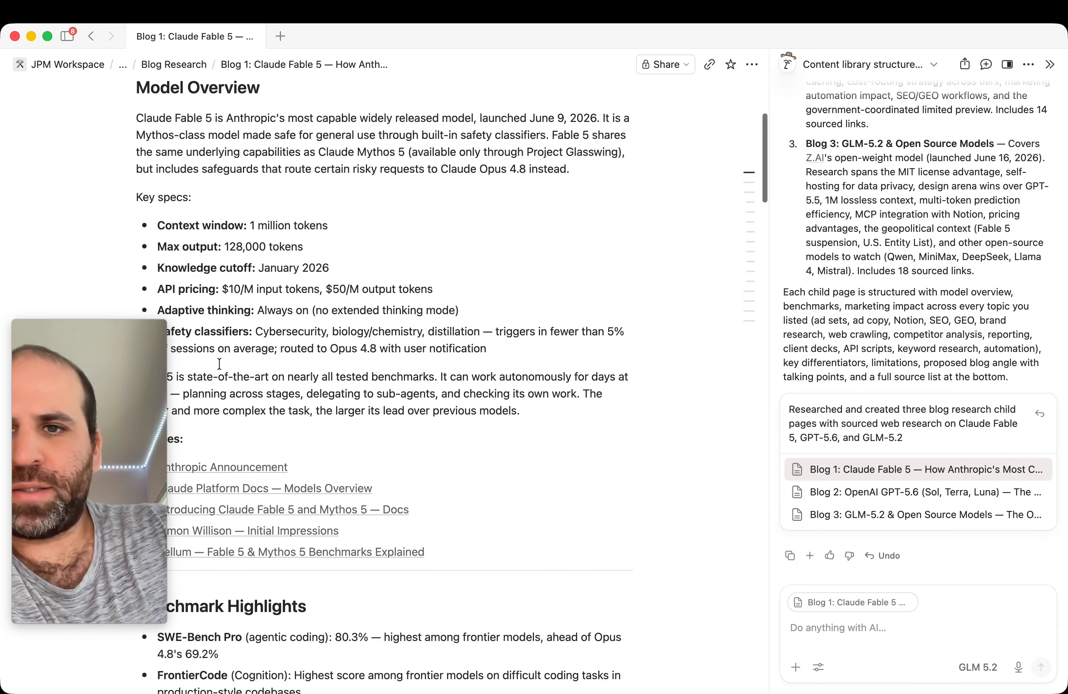
{"action": "scroll", "coordinate": [331, 328], "scroll_direction": "down", "scroll_amount": 4}
{"action": "scroll", "coordinate": [331, 327], "scroll_direction": "down", "scroll_amount": 5}
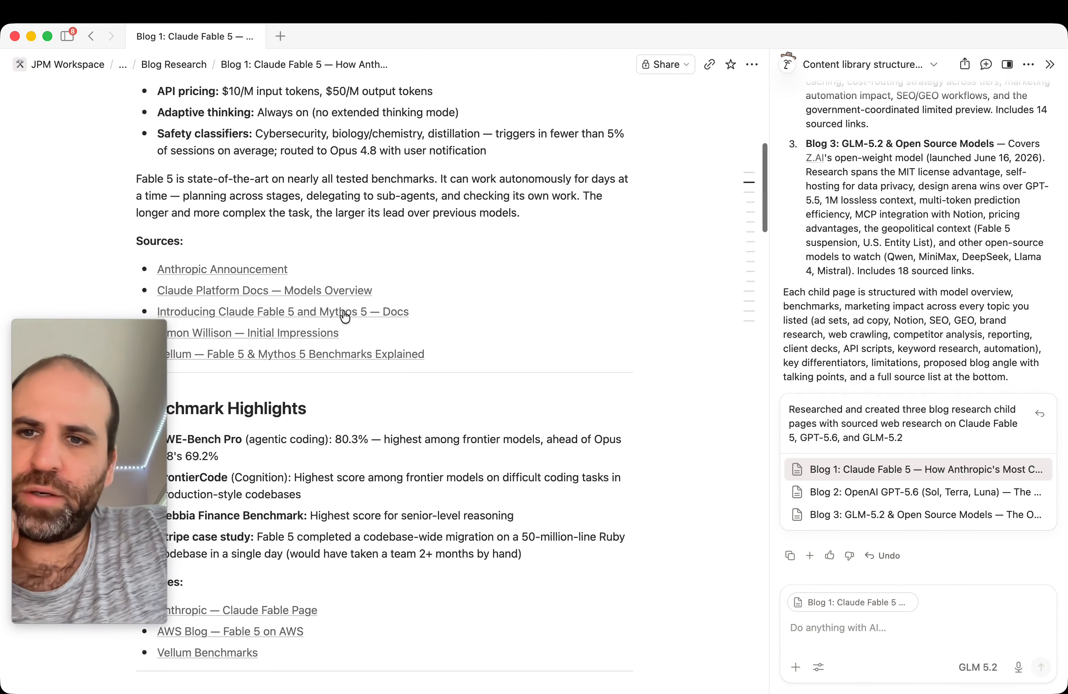
{"action": "scroll", "coordinate": [189, 144], "scroll_direction": "up", "scroll_amount": 1}
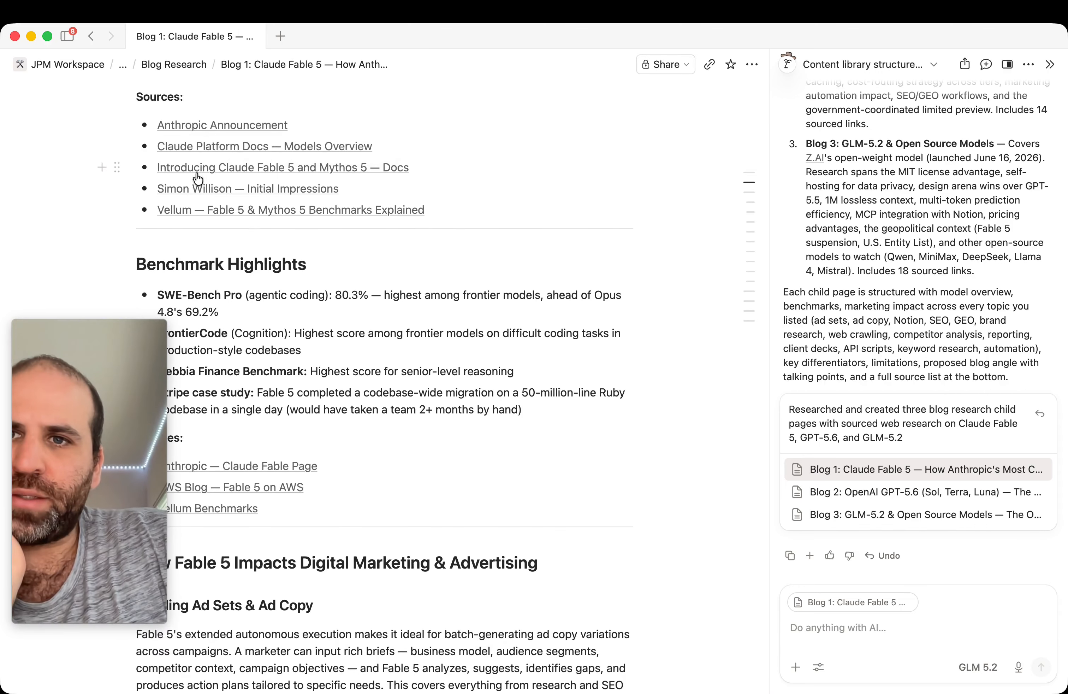
{"action": "scroll", "coordinate": [228, 255], "scroll_direction": "down", "scroll_amount": 5}
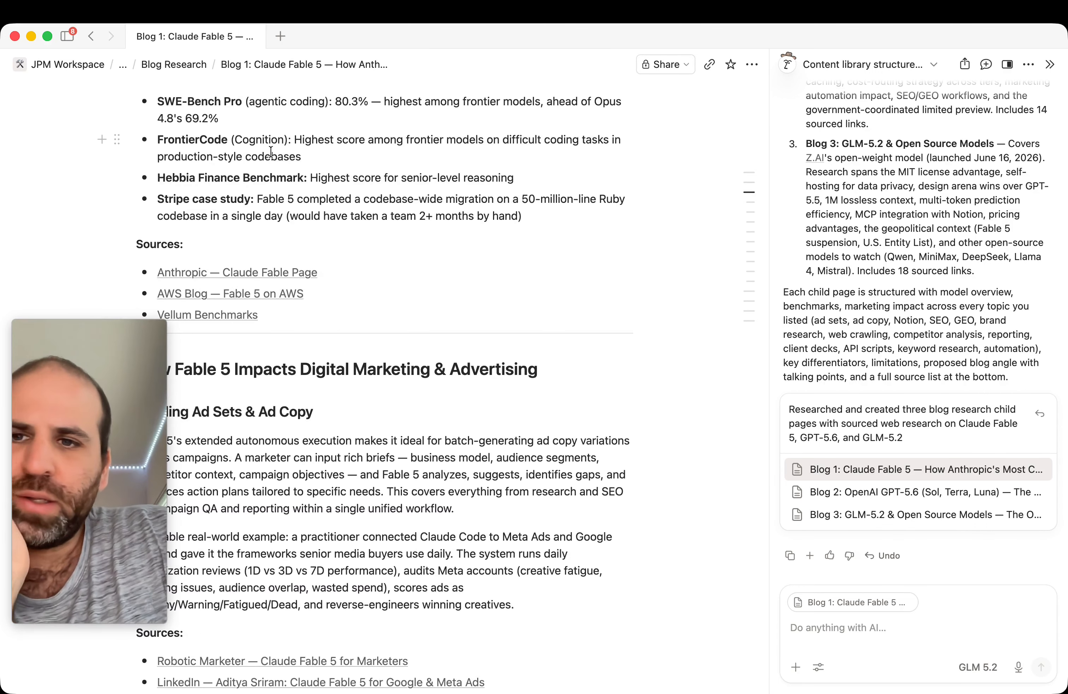
{"action": "scroll", "coordinate": [234, 171], "scroll_direction": "down", "scroll_amount": 10}
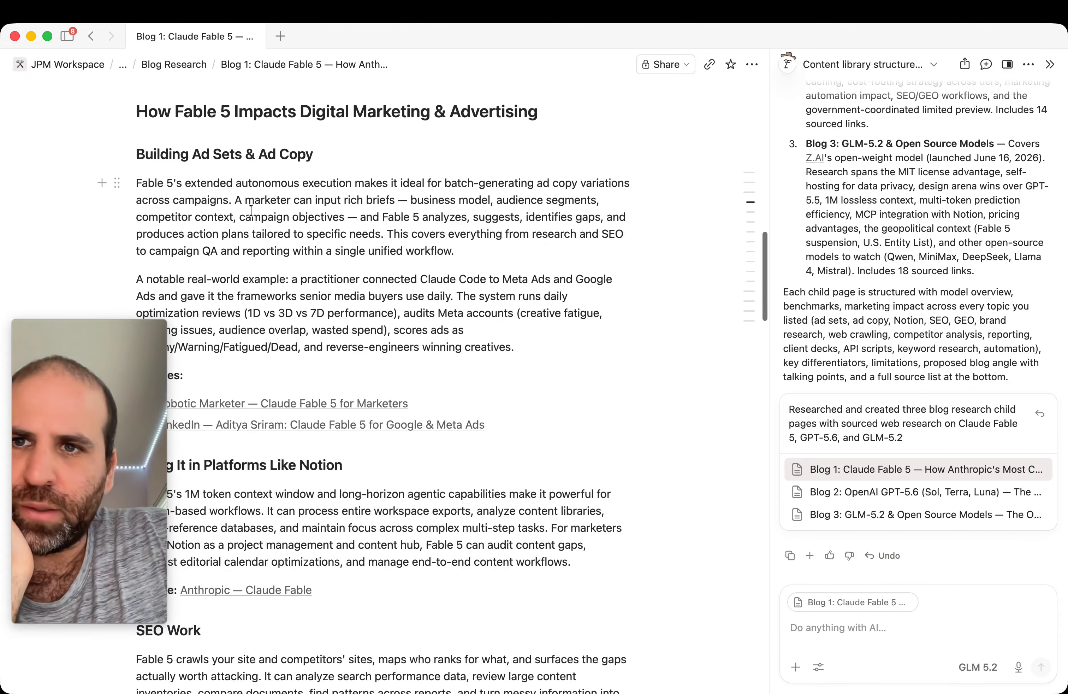
{"action": "scroll", "coordinate": [252, 211], "scroll_direction": "down", "scroll_amount": 5}
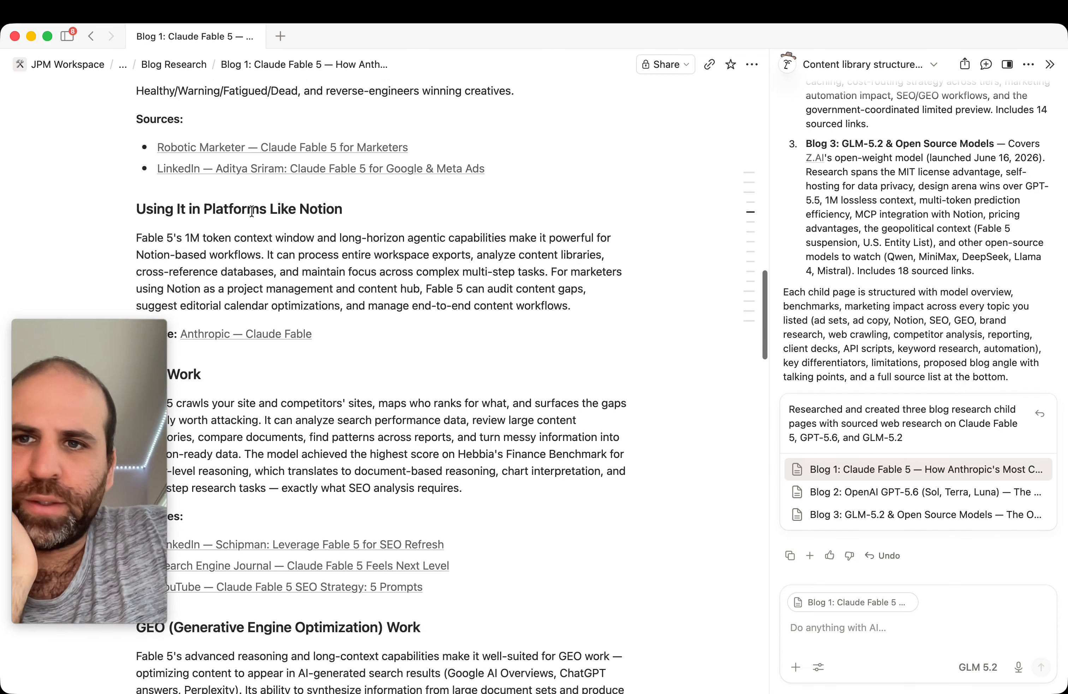
{"action": "scroll", "coordinate": [252, 211], "scroll_direction": "down", "scroll_amount": 4}
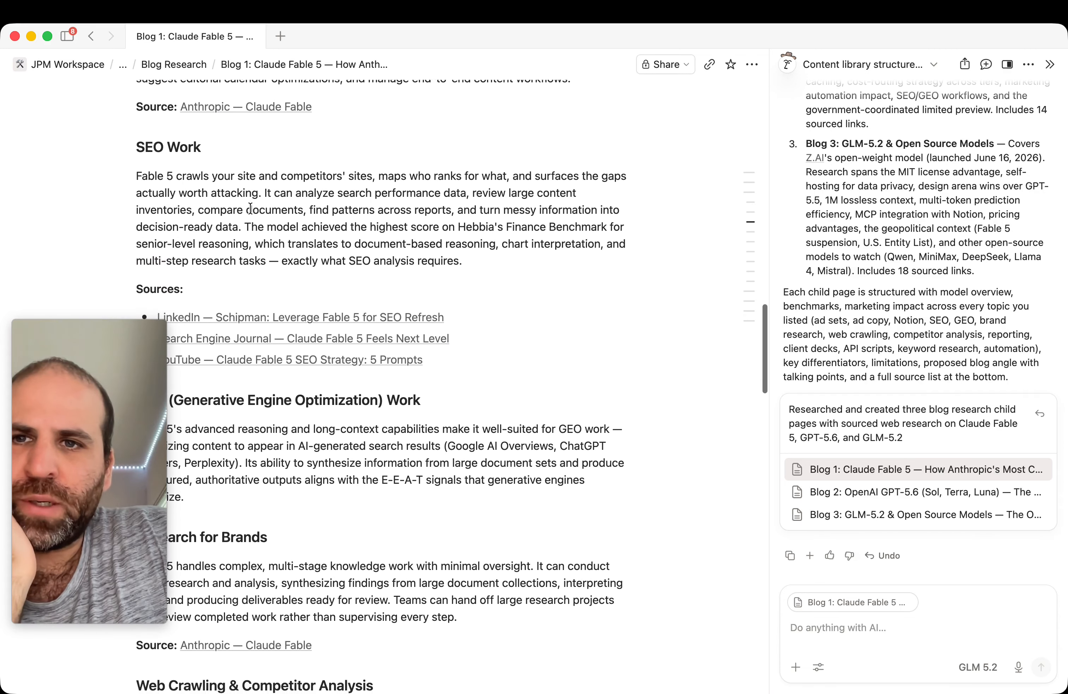
{"action": "scroll", "coordinate": [250, 208], "scroll_direction": "down", "scroll_amount": 7}
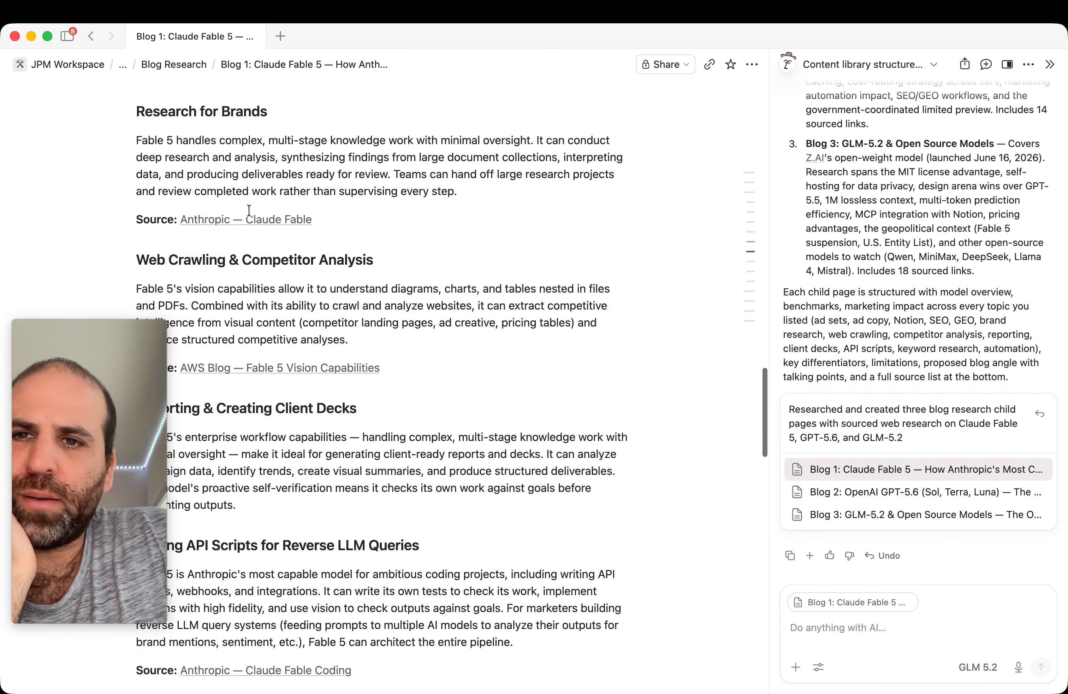
{"action": "scroll", "coordinate": [249, 210], "scroll_direction": "down", "scroll_amount": 6}
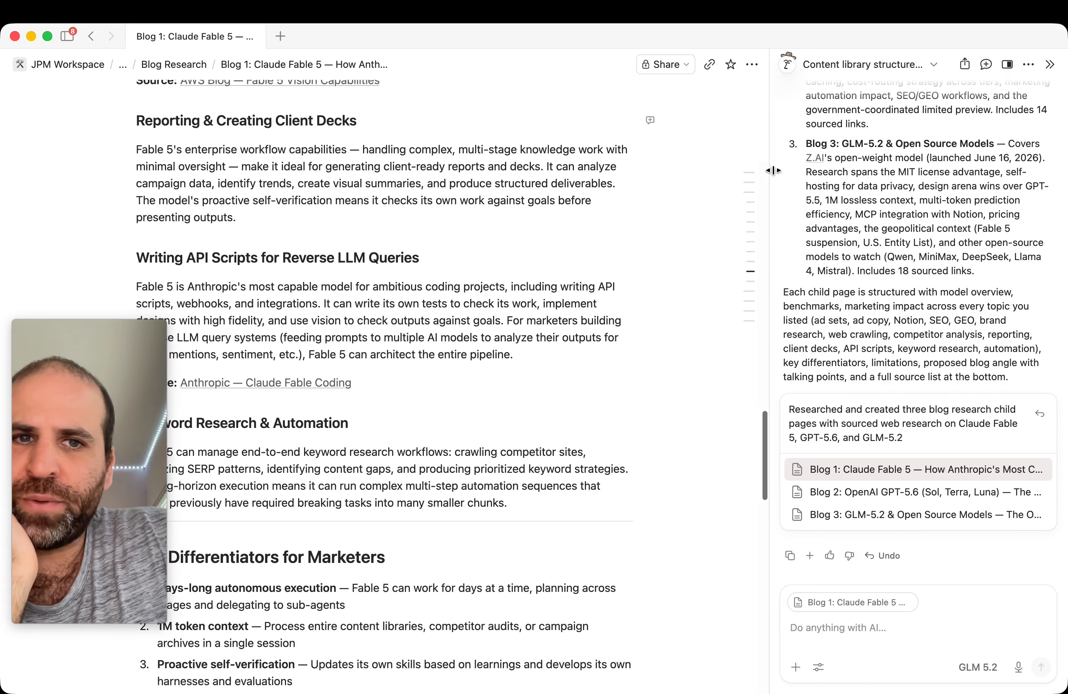
{"action": "scroll", "coordinate": [394, 229], "scroll_direction": "down", "scroll_amount": 6}
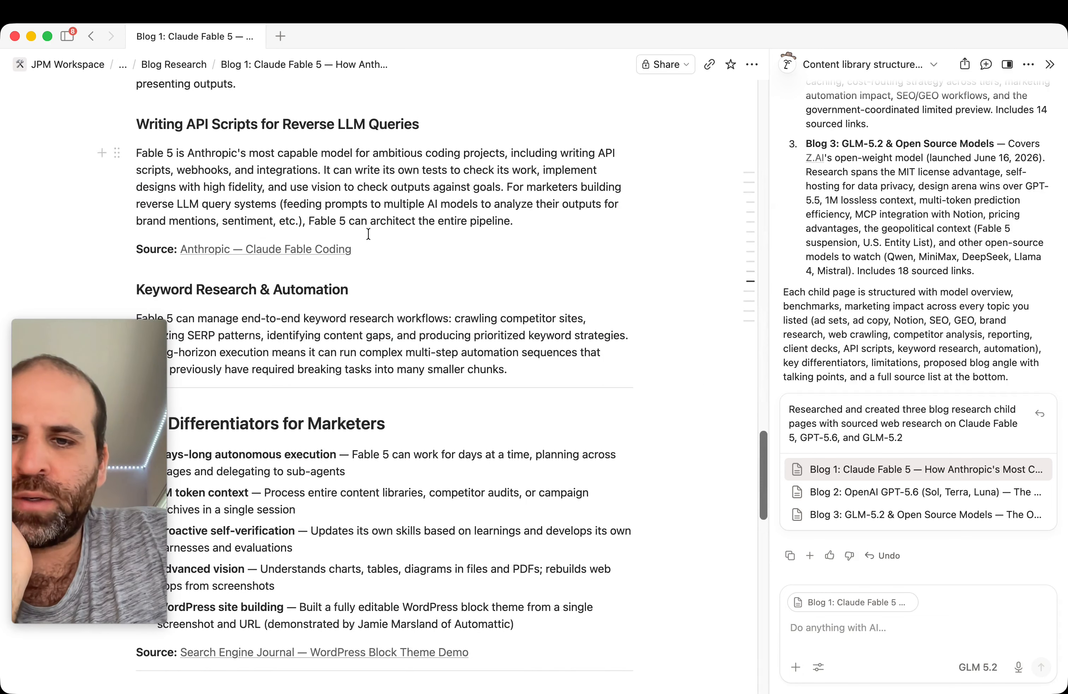
{"action": "scroll", "coordinate": [391, 227], "scroll_direction": "down", "scroll_amount": 7}
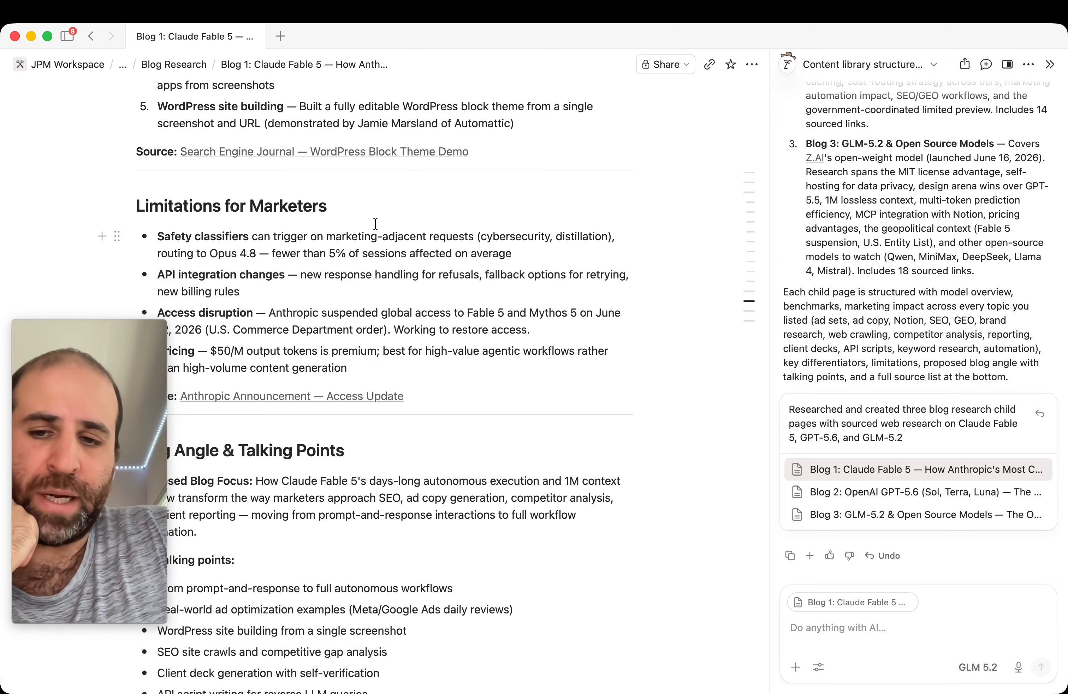
{"action": "scroll", "coordinate": [375, 224], "scroll_direction": "down", "scroll_amount": 7}
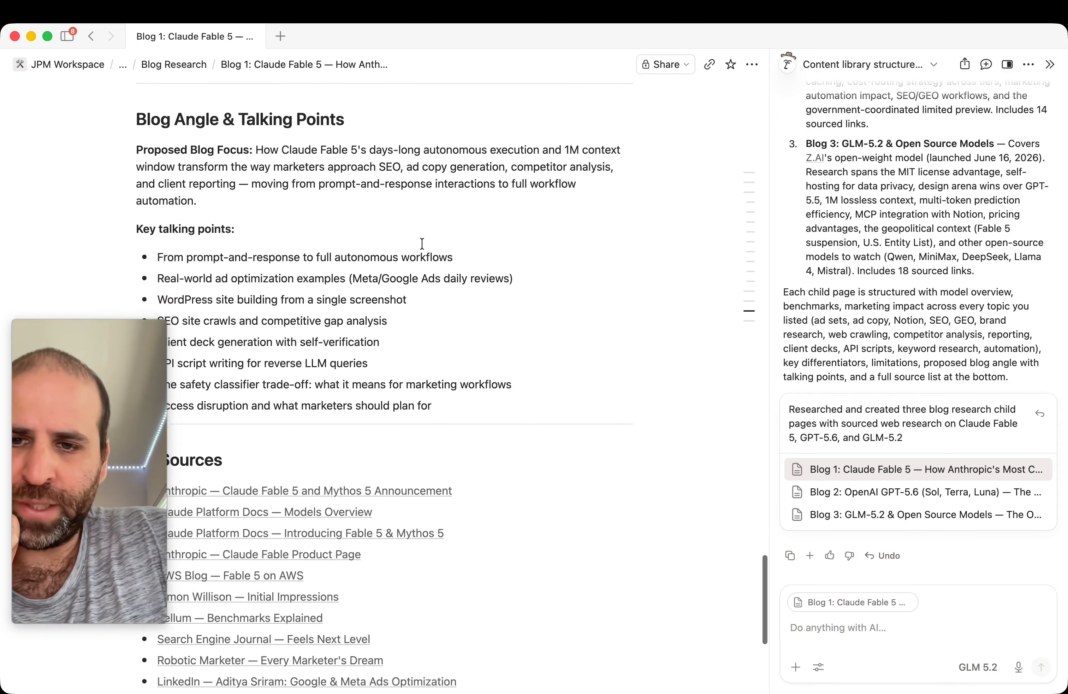
{"action": "scroll", "coordinate": [422, 243], "scroll_direction": "down", "scroll_amount": 7}
{"action": "scroll", "coordinate": [601, 345], "scroll_direction": "up", "scroll_amount": 5}
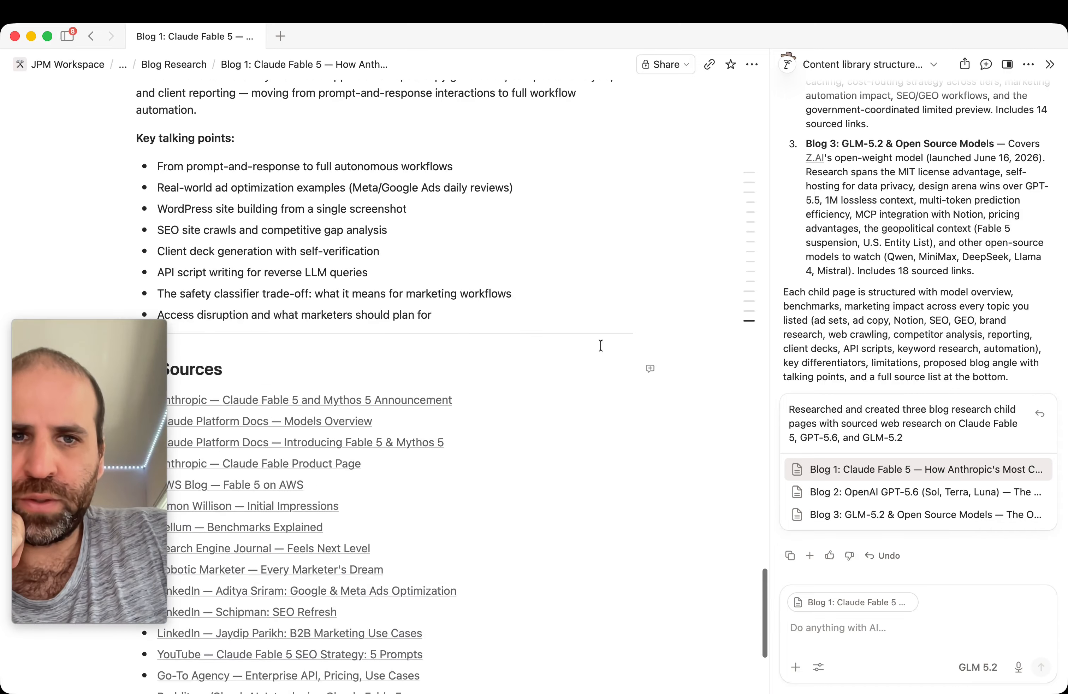
Step: Use the Blog 1 page outline to check the Web Crawling, Model Overview, Ad Sets, SEO and GEO sections
{"action": "mouse_move", "coordinate": [741, 331]}
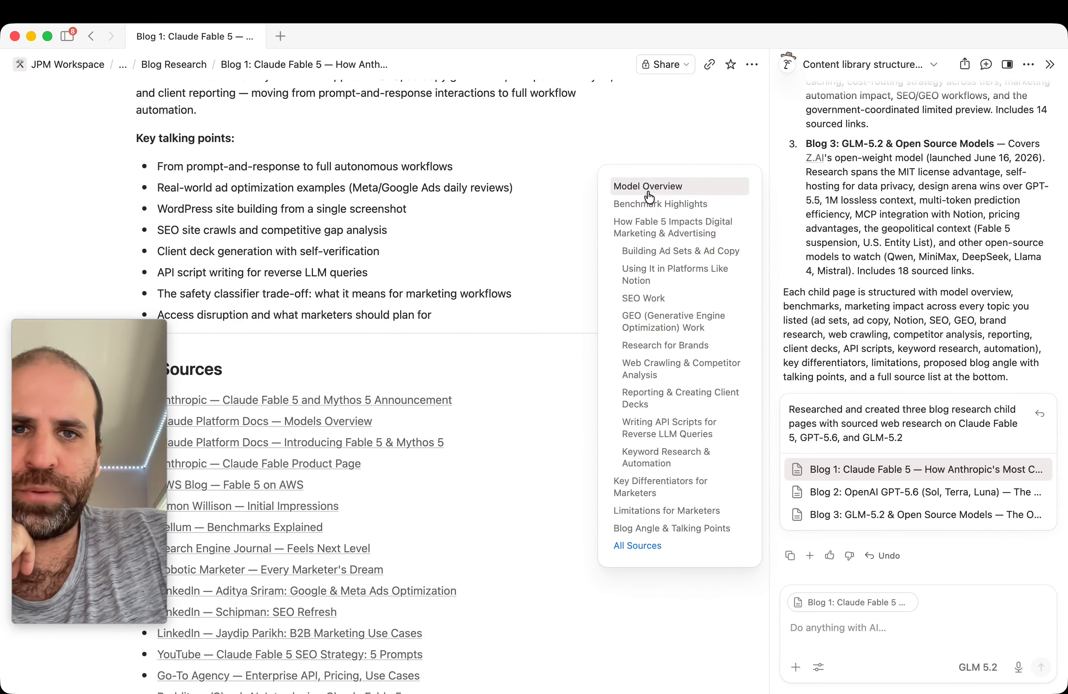
{"action": "left_click", "coordinate": [659, 371]}
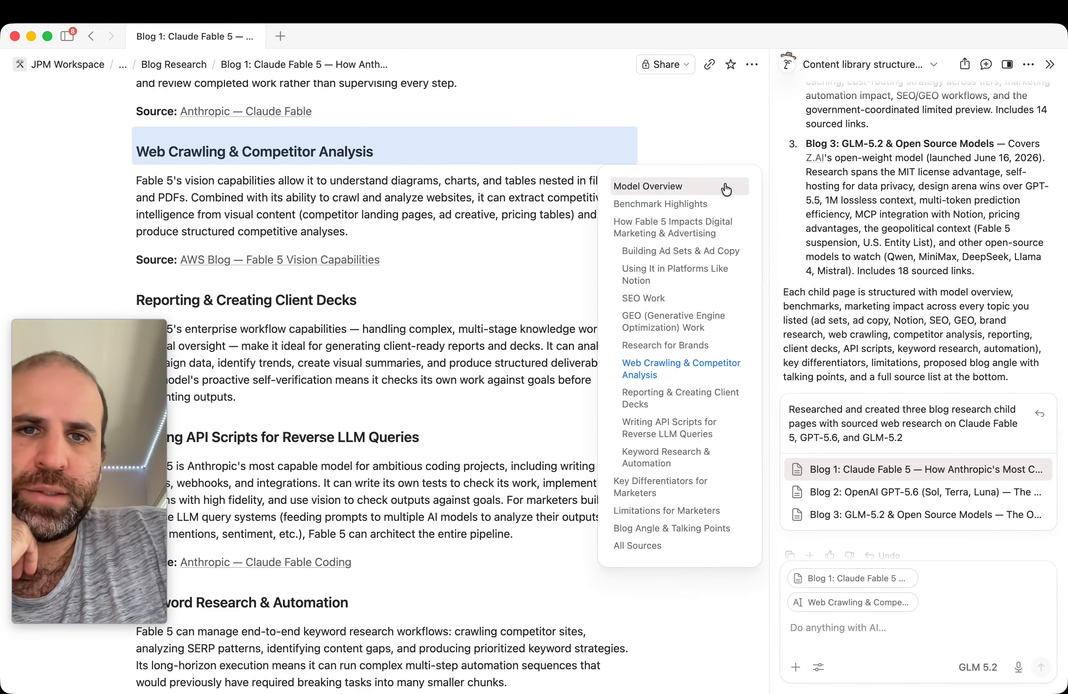
{"action": "left_click", "coordinate": [716, 185]}
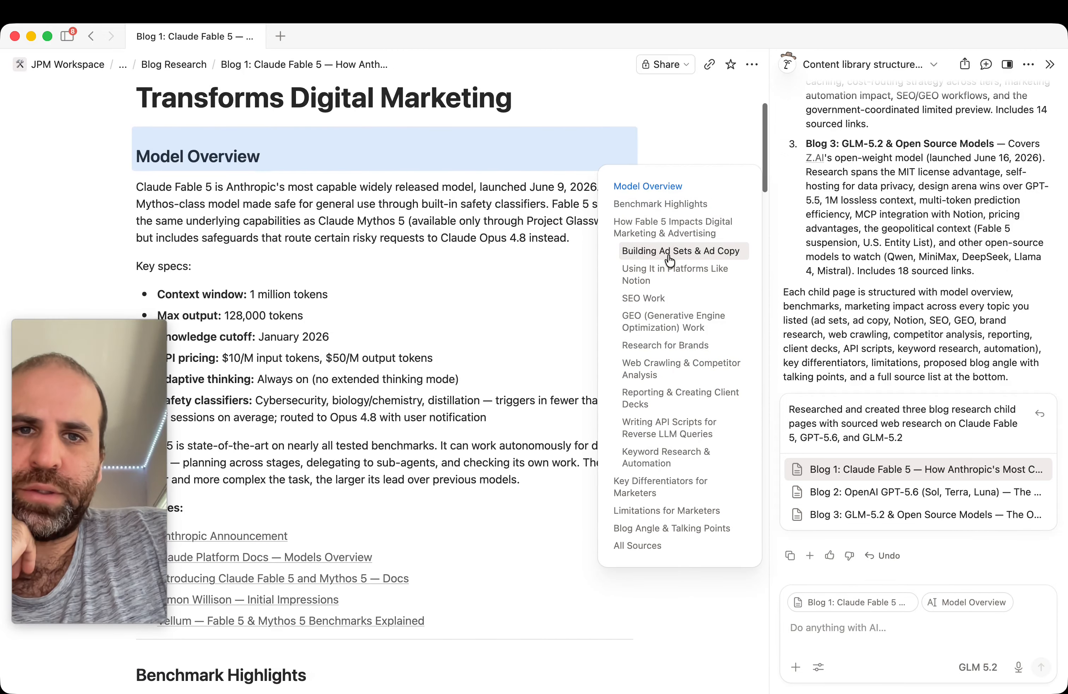
{"action": "left_click", "coordinate": [670, 259]}
{"action": "left_click", "coordinate": [643, 298]}
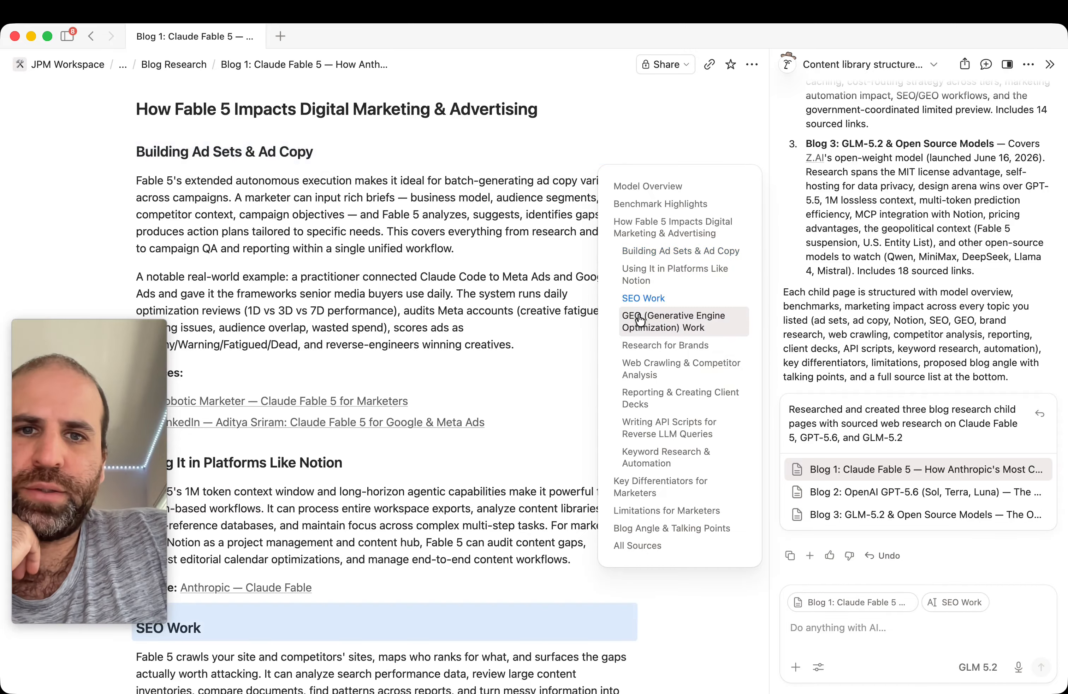
{"action": "left_click", "coordinate": [641, 320]}
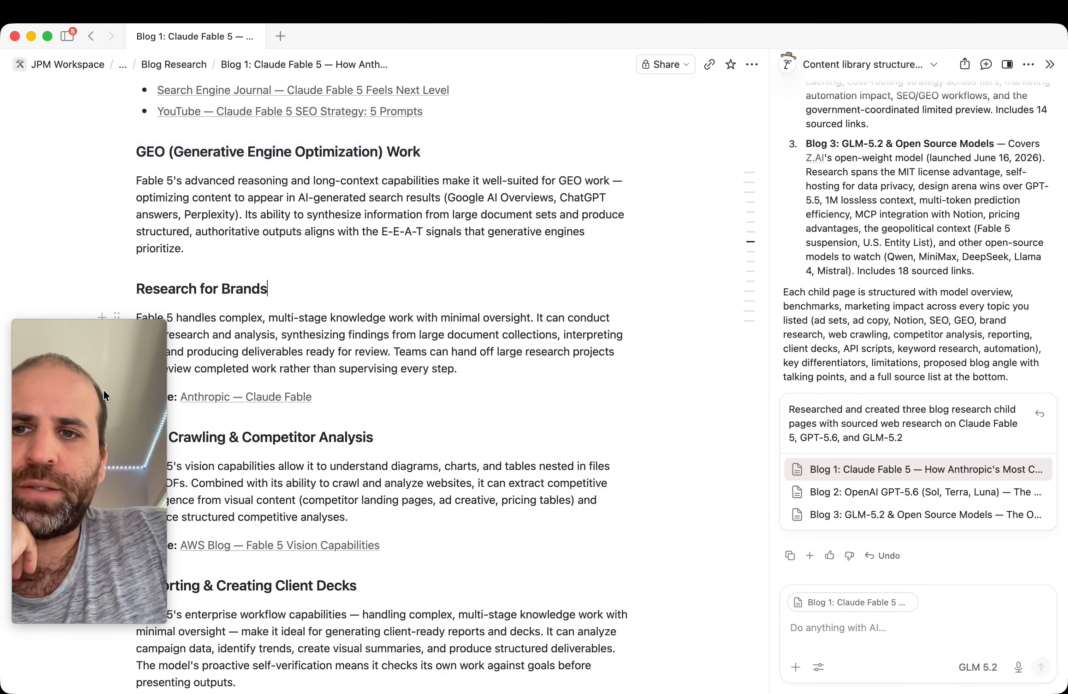
{"action": "left_click_drag", "start_coordinate": [99, 403], "coordinate": [659, 219]}
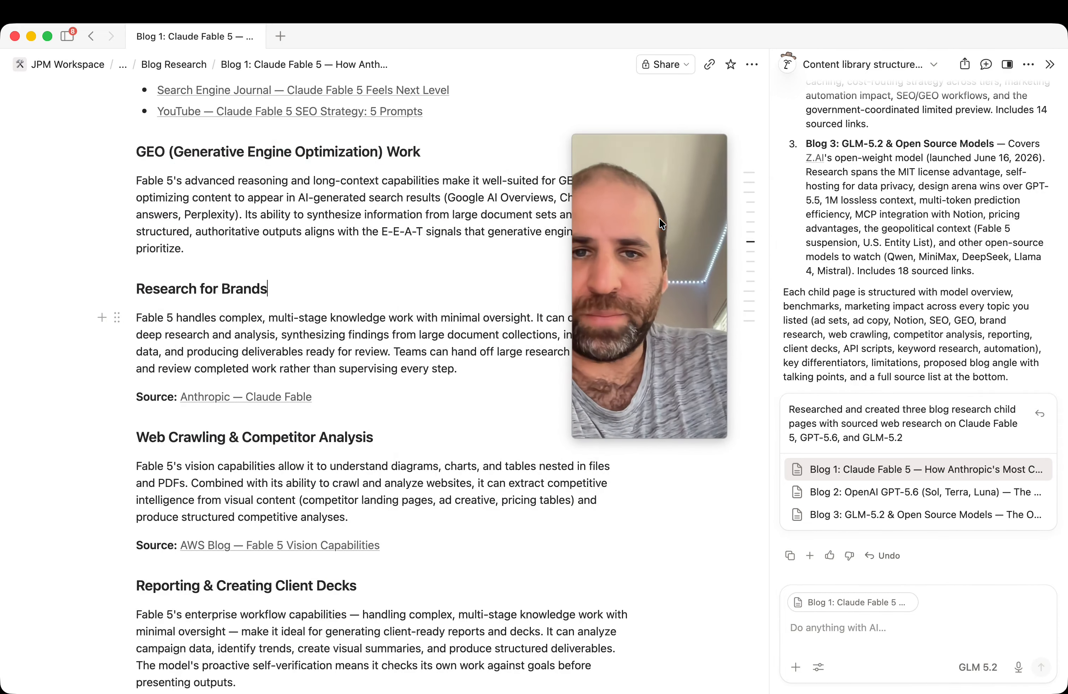
Step: Return to Blog Research, open the Blog 2: OpenAI GPT-5.6 page and examine its specs, tier strategy and marketing impact sections
{"action": "key", "text": "super+["}
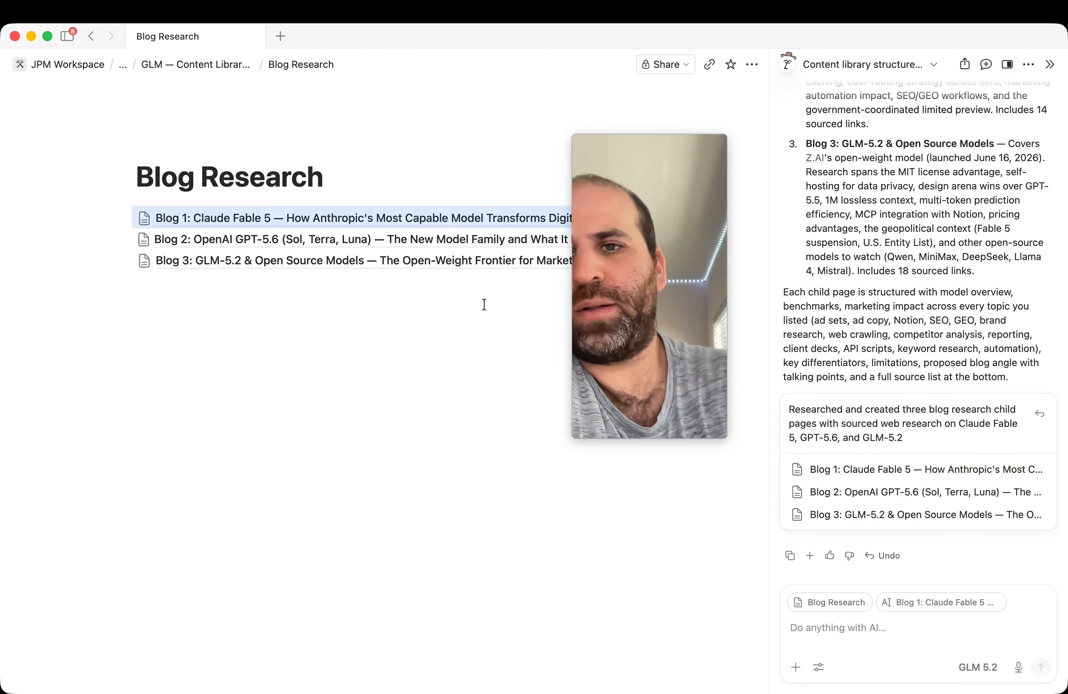
{"action": "left_click", "coordinate": [320, 236]}
{"action": "scroll", "coordinate": [408, 335], "scroll_direction": "down", "scroll_amount": 6}
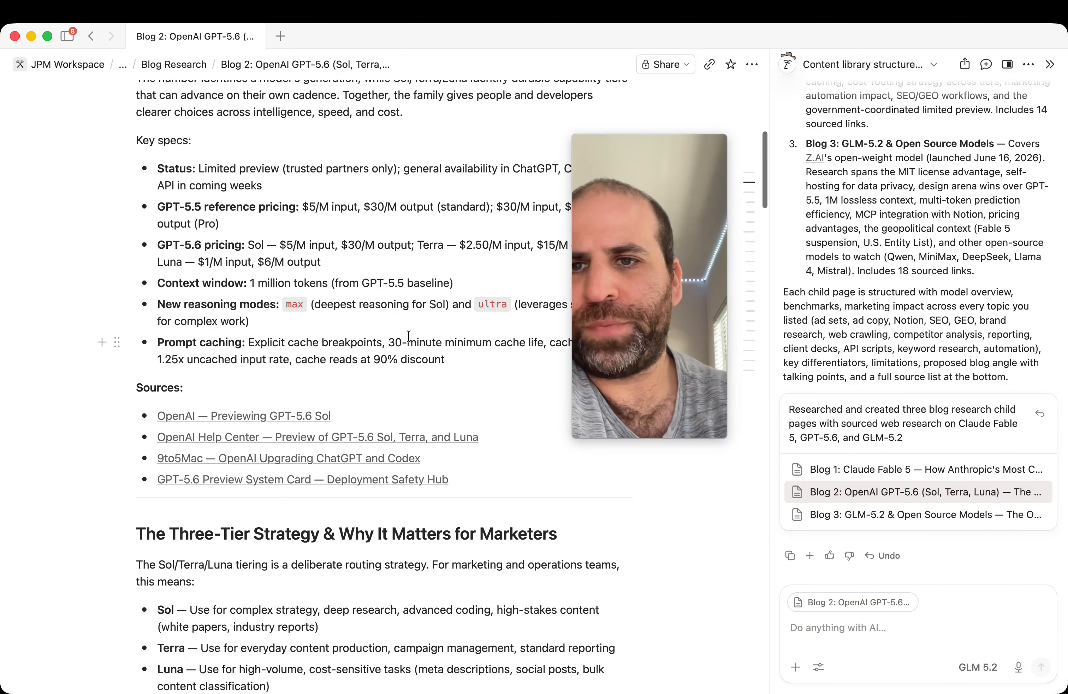
{"action": "scroll", "coordinate": [408, 335], "scroll_direction": "down", "scroll_amount": 9}
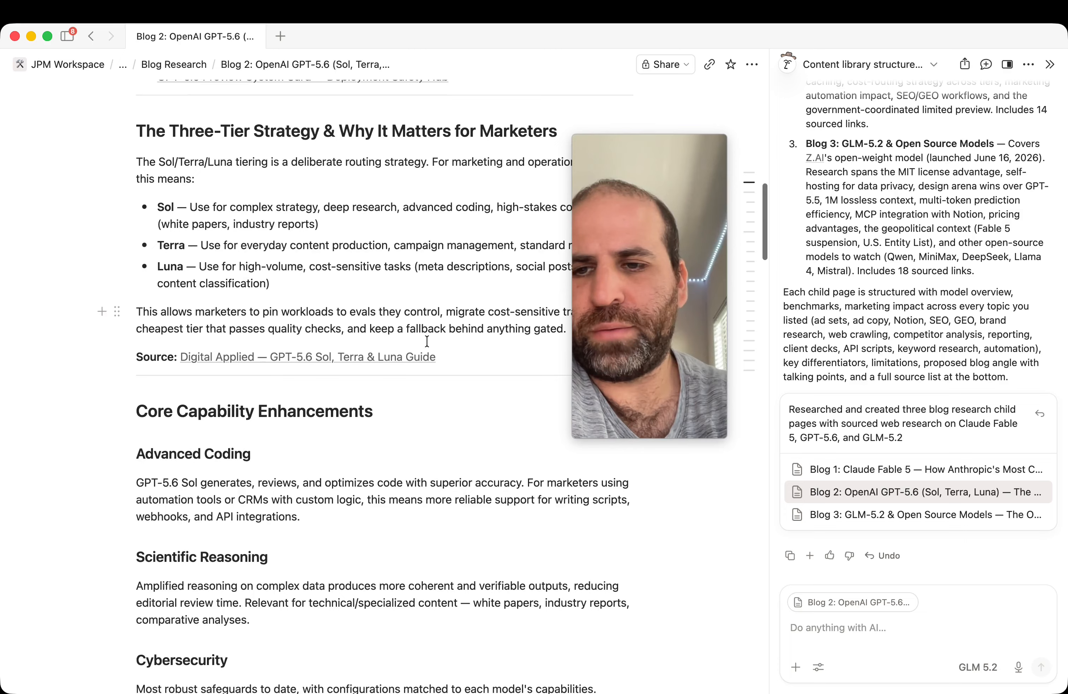
{"action": "scroll", "coordinate": [427, 341], "scroll_direction": "down", "scroll_amount": 12}
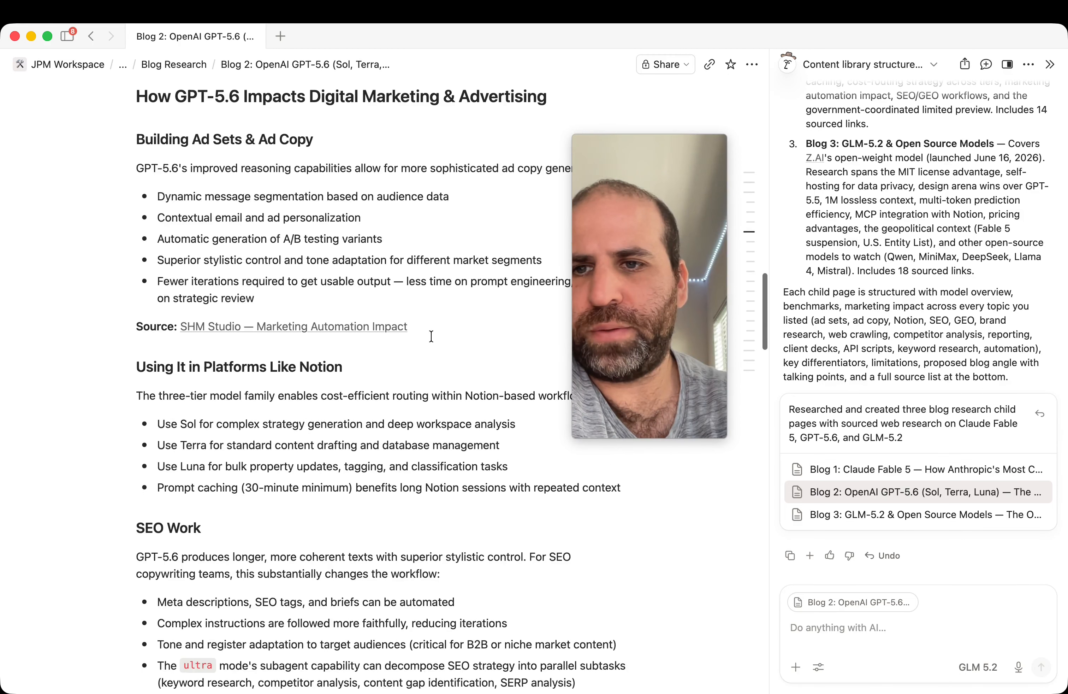
{"action": "scroll", "coordinate": [431, 336], "scroll_direction": "down", "scroll_amount": 12}
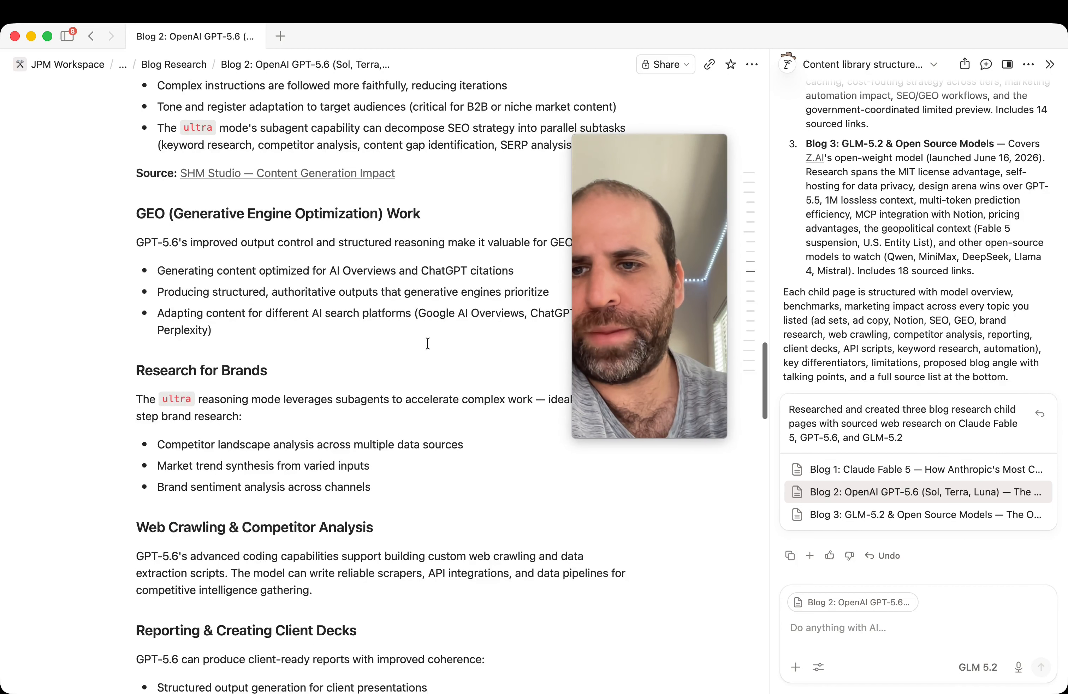
{"action": "scroll", "coordinate": [429, 343], "scroll_direction": "down", "scroll_amount": 2}
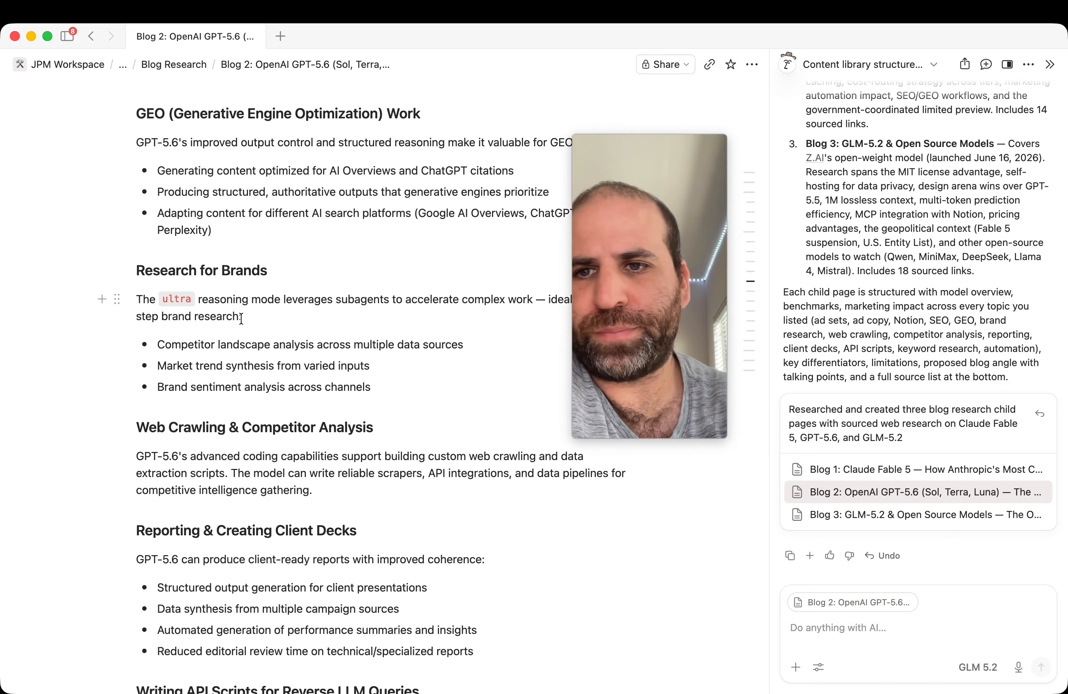
{"action": "scroll", "coordinate": [242, 318], "scroll_direction": "up", "scroll_amount": 5}
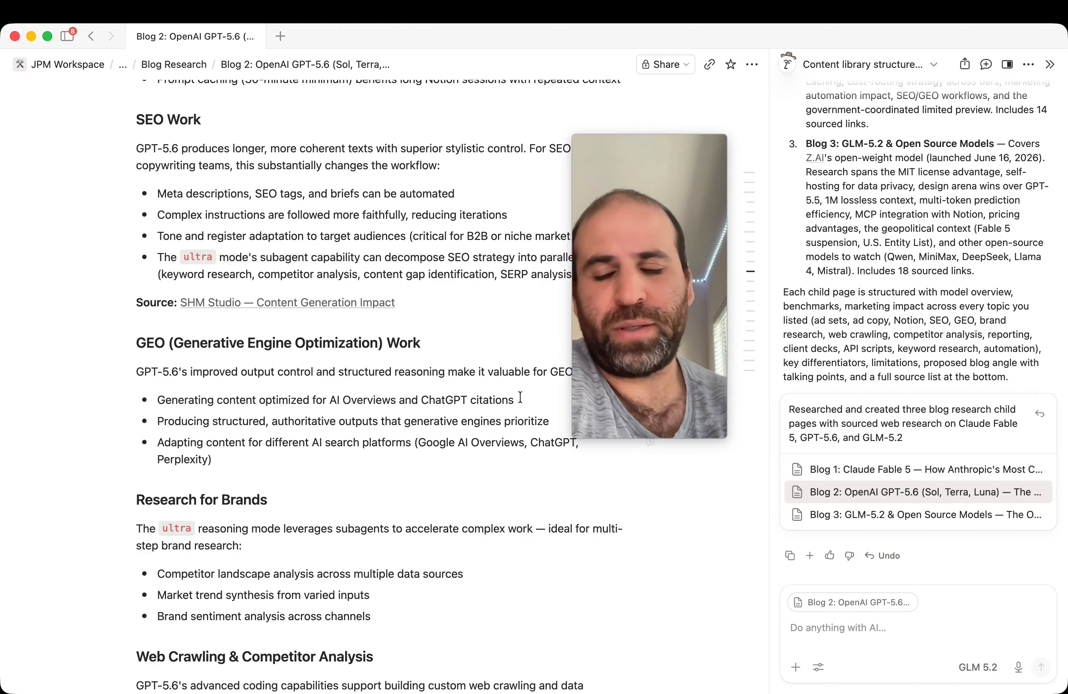
{"action": "scroll", "coordinate": [522, 466], "scroll_direction": "down", "scroll_amount": 4}
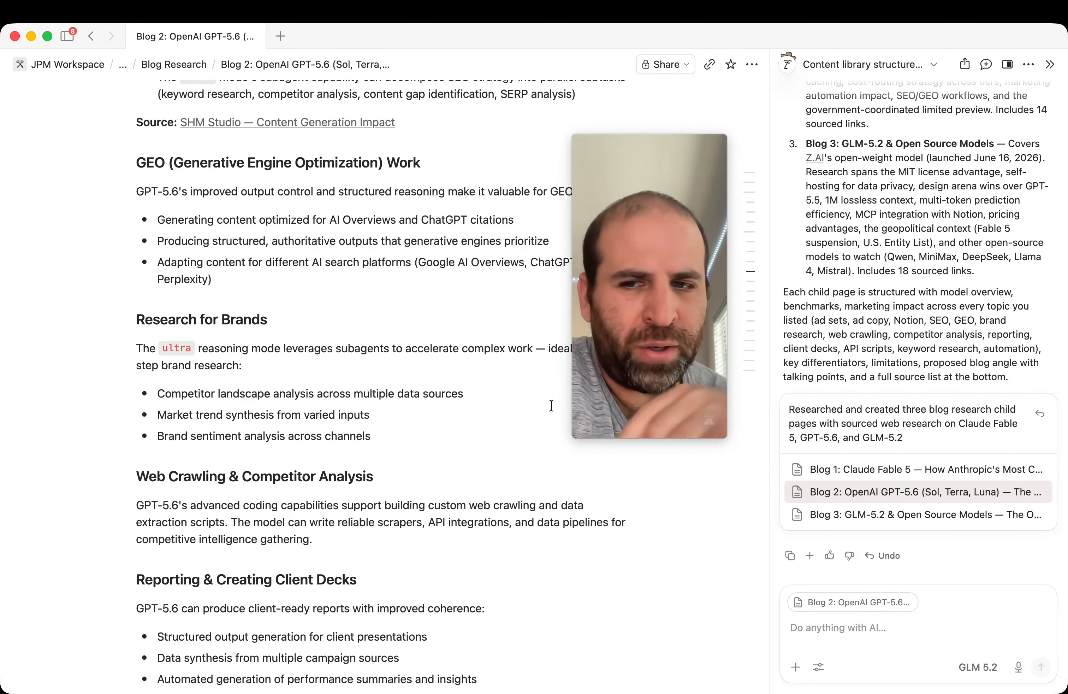
{"action": "scroll", "coordinate": [343, 471], "scroll_direction": "down", "scroll_amount": 10}
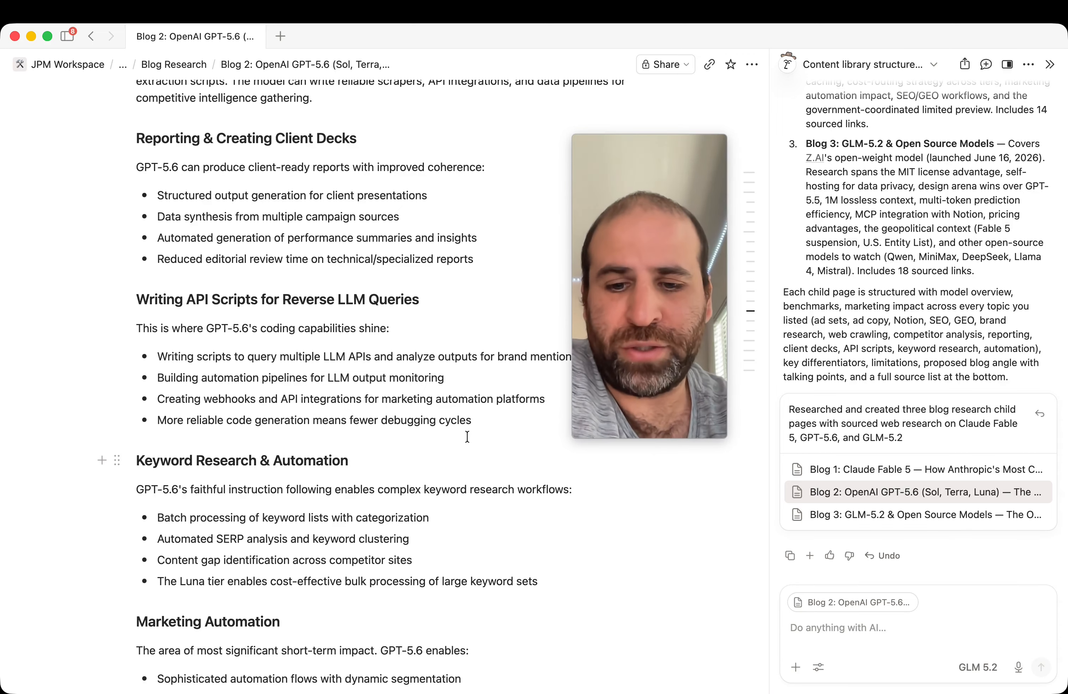
{"action": "scroll", "coordinate": [471, 416], "scroll_direction": "down", "scroll_amount": 3}
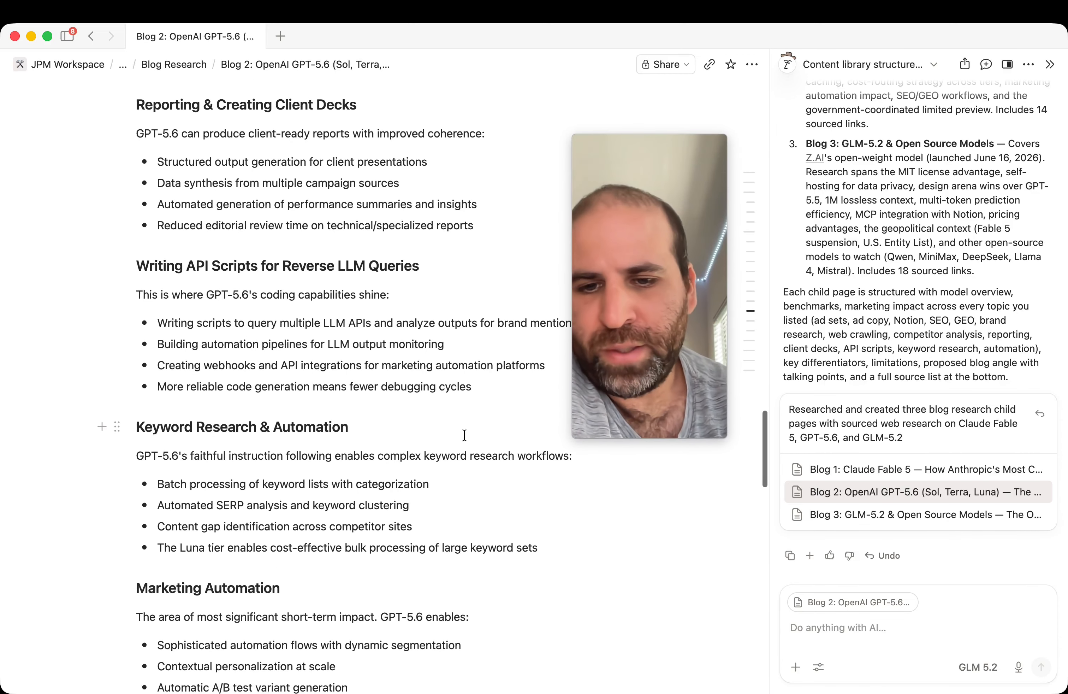
{"action": "scroll", "coordinate": [480, 431], "scroll_direction": "down", "scroll_amount": 4}
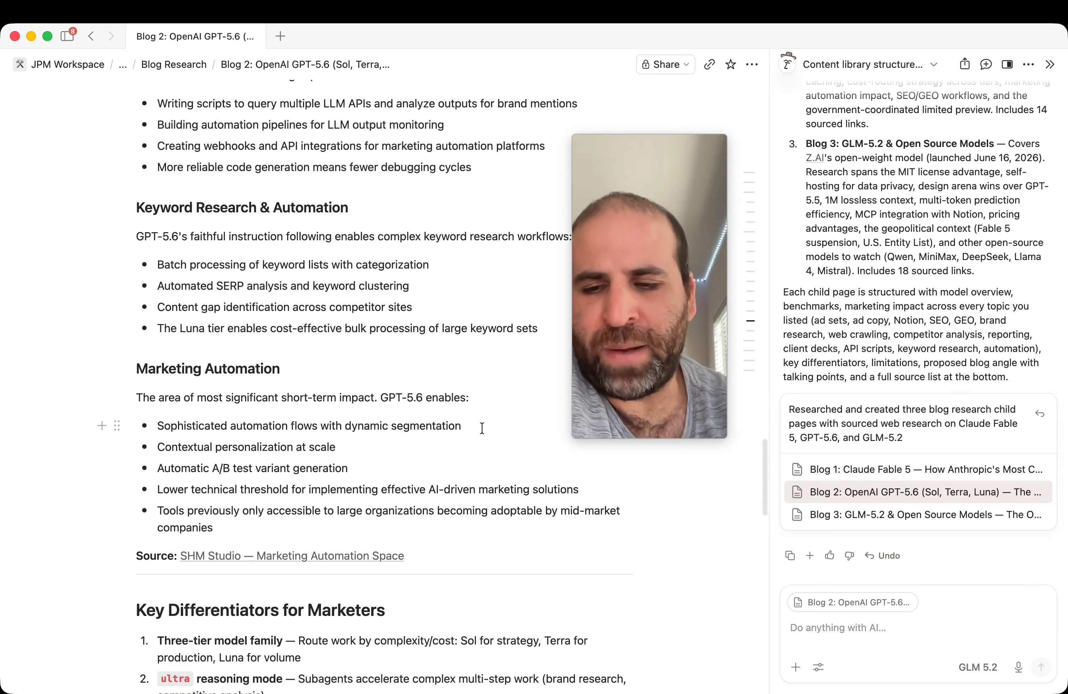
{"action": "scroll", "coordinate": [482, 428], "scroll_direction": "up", "scroll_amount": 19}
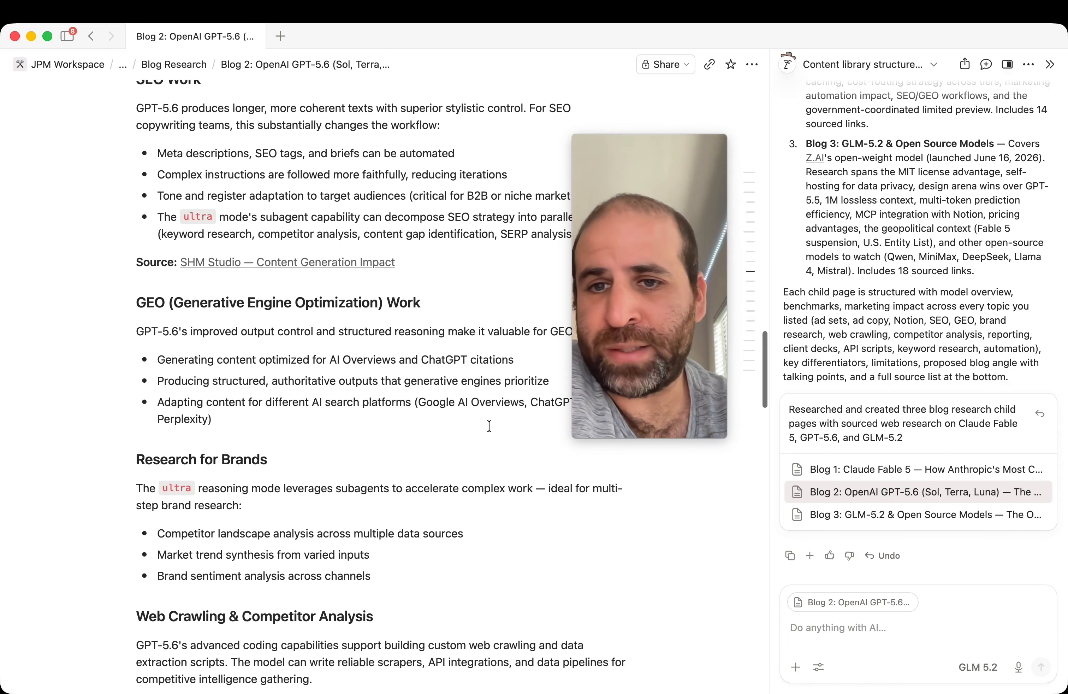
Step: Review the Blog 2 page's SEO, GEO, Notion usage and ad copy sections back to the digital marketing impact heading
{"action": "scroll", "coordinate": [489, 426], "scroll_direction": "up", "scroll_amount": 3}
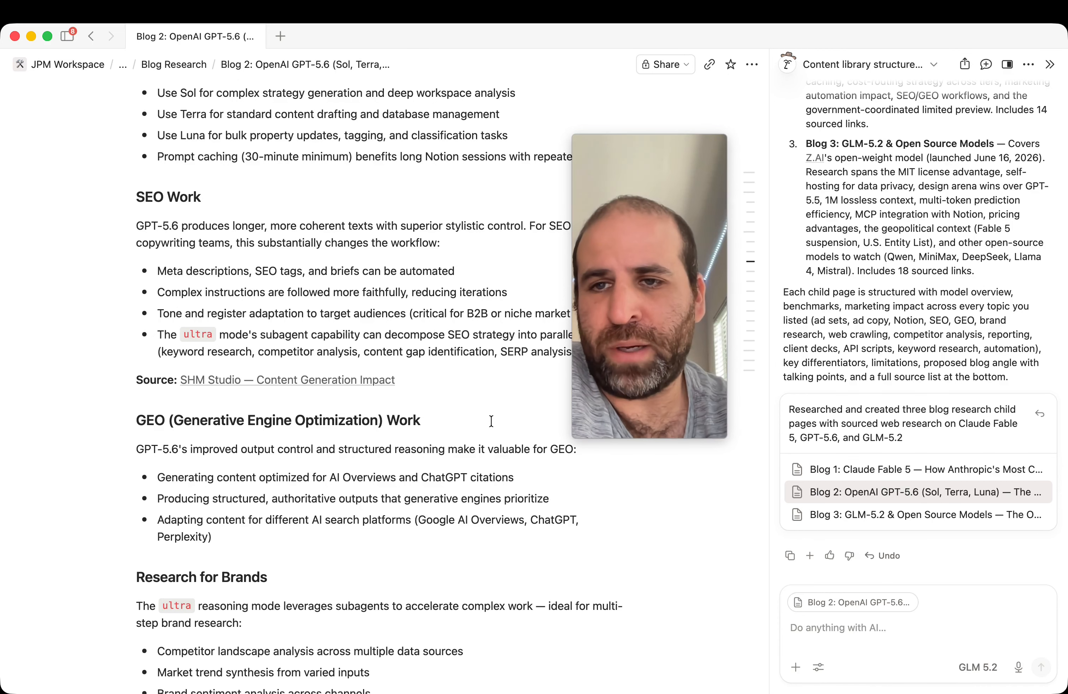
{"action": "scroll", "coordinate": [496, 424], "scroll_direction": "up", "scroll_amount": 3}
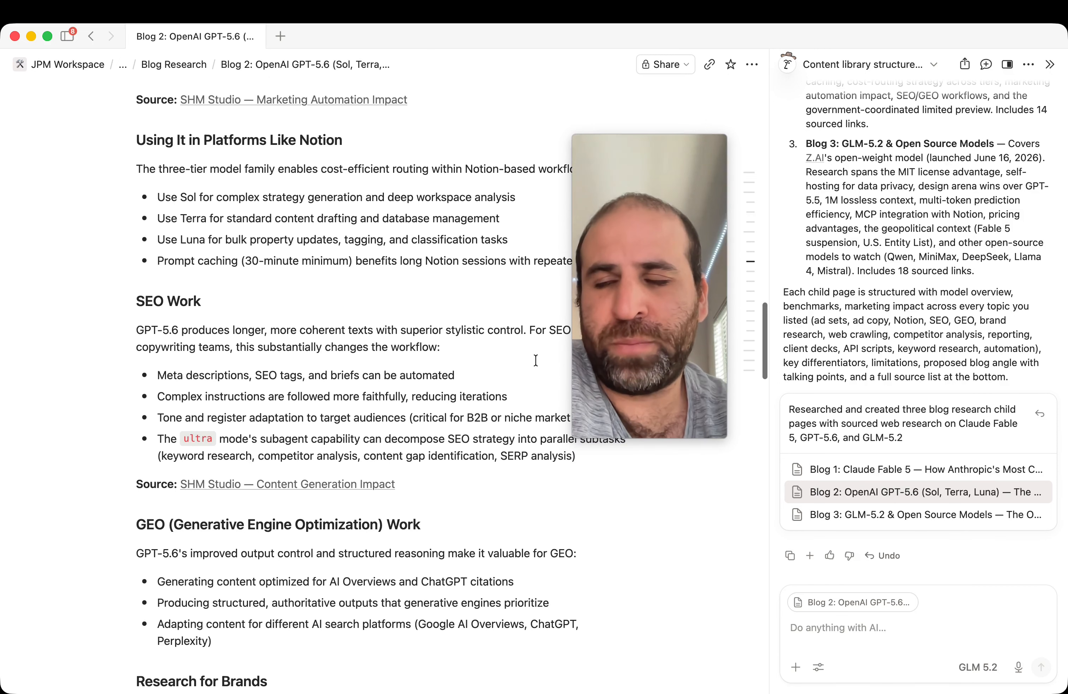
{"action": "scroll", "coordinate": [529, 356], "scroll_direction": "up", "scroll_amount": 7}
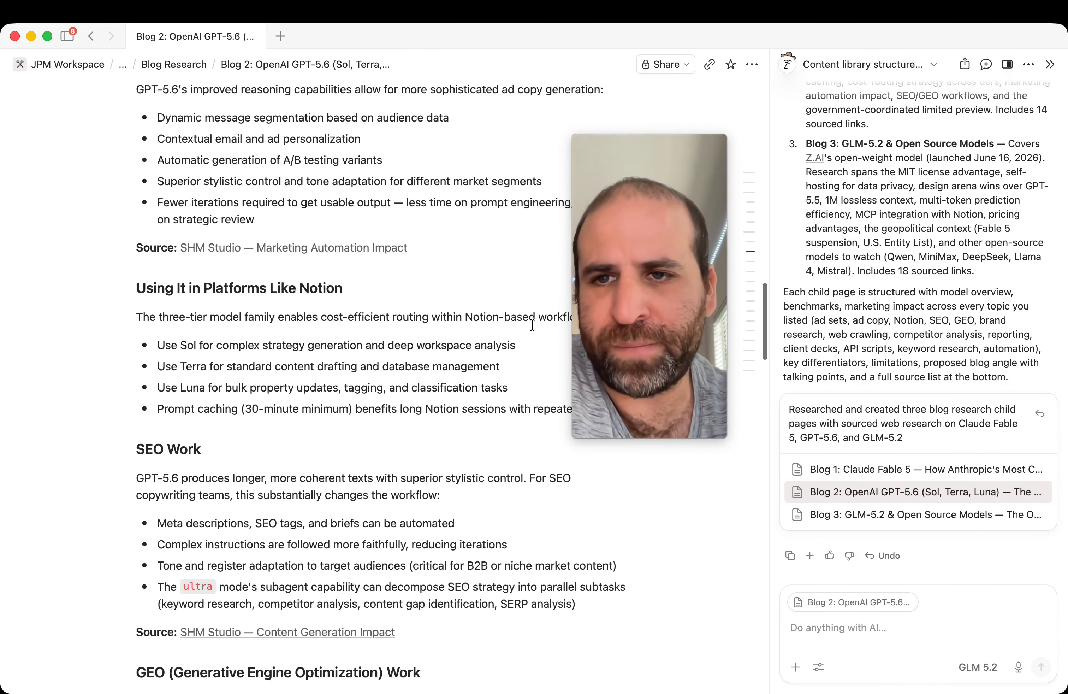
{"action": "scroll", "coordinate": [527, 342], "scroll_direction": "up", "scroll_amount": 5}
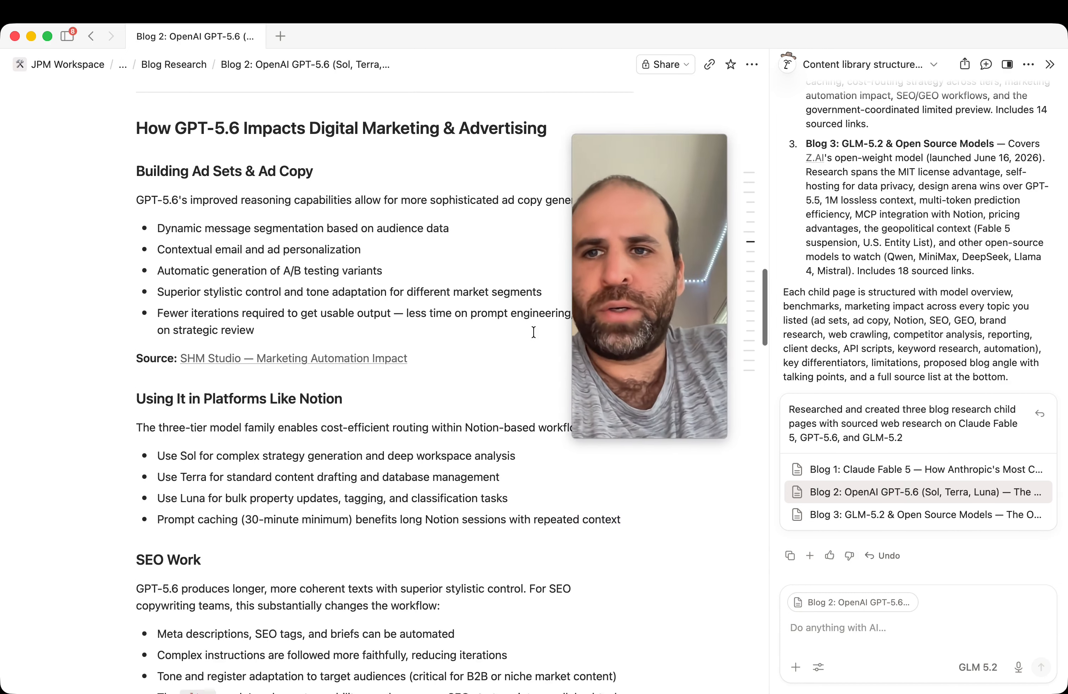
Step: Return to Blog Research, open the Blog 3: GLM-5.2 & Open Source Models page and read its model overview, sources and benchmark highlights
{"action": "key", "text": "super+["}
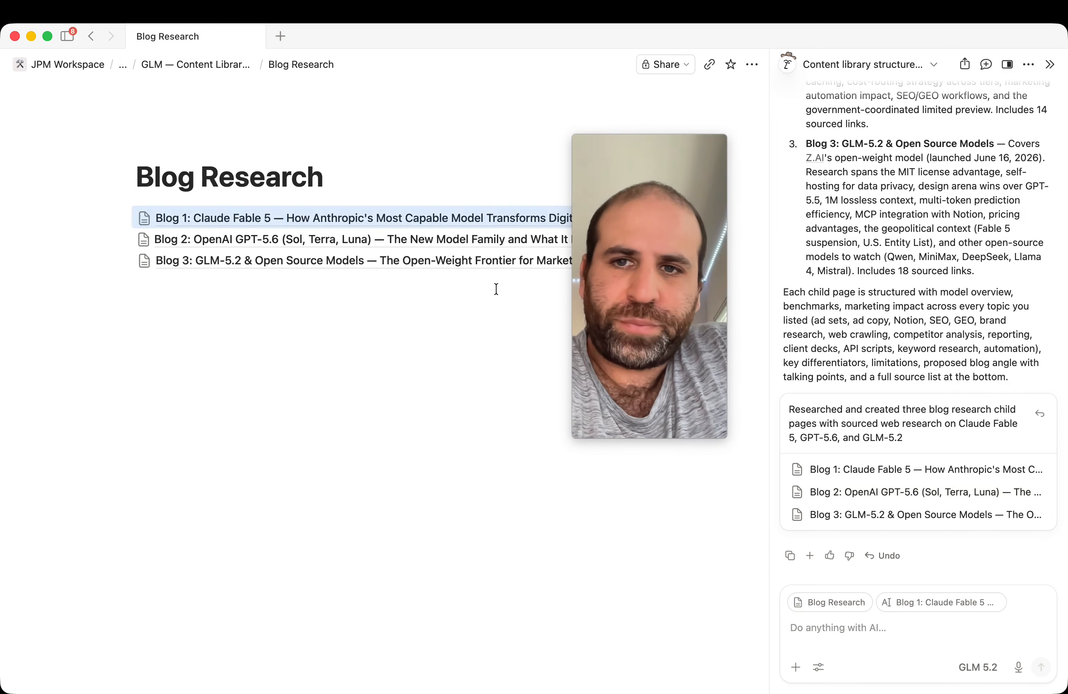
{"action": "left_click", "coordinate": [366, 262]}
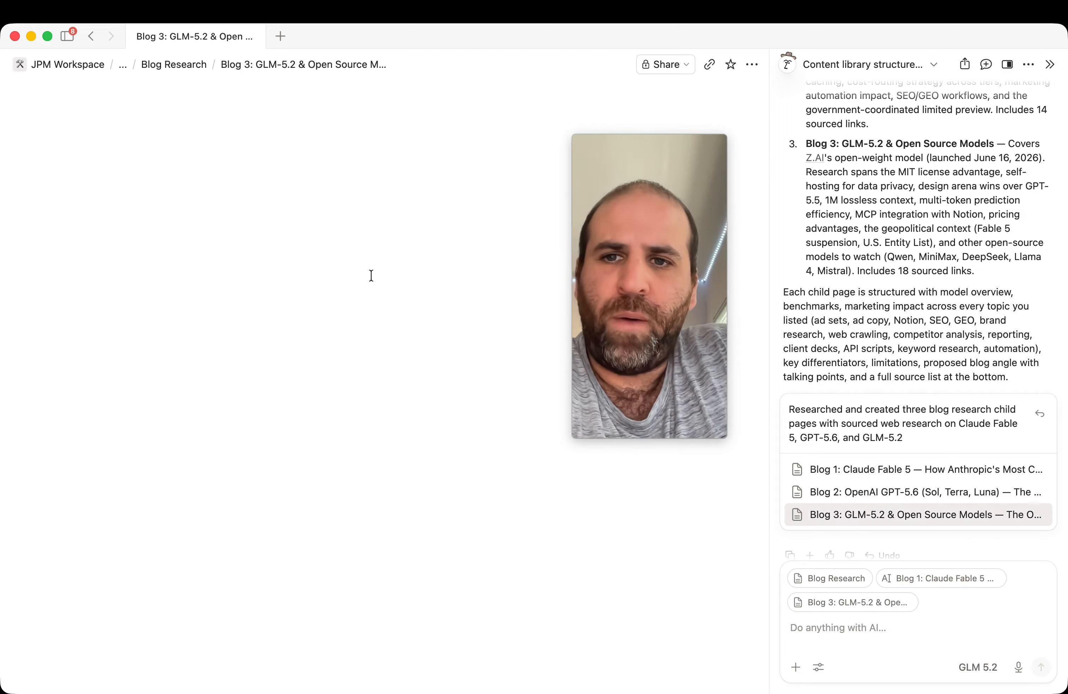
{"action": "scroll", "coordinate": [425, 326], "scroll_direction": "down", "scroll_amount": 10}
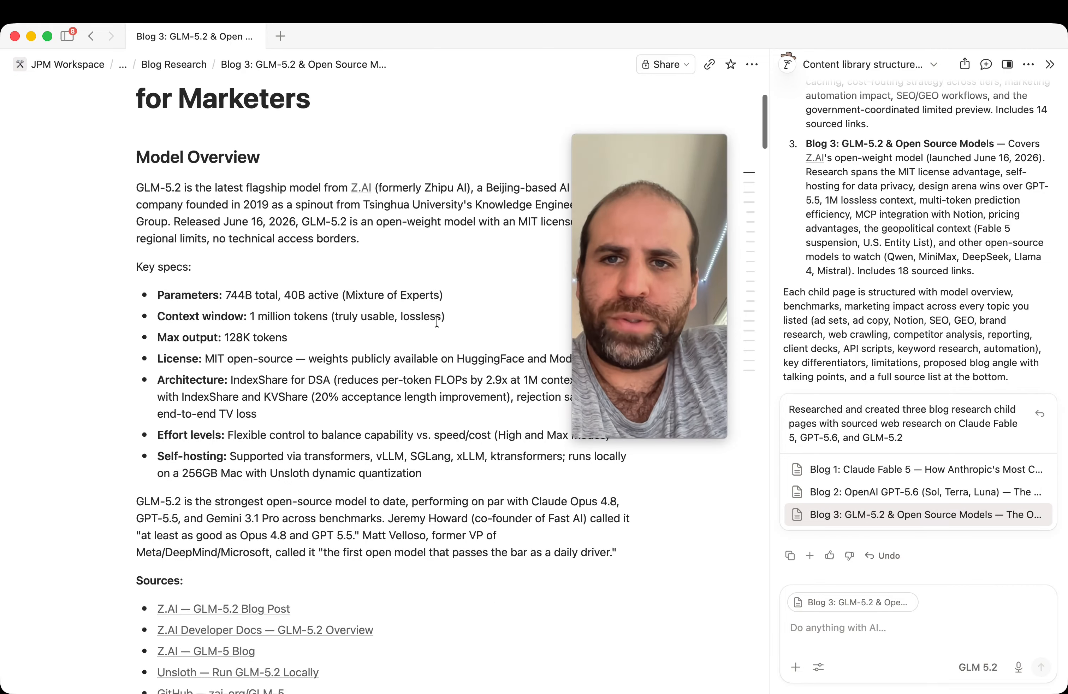
{"action": "scroll", "coordinate": [436, 319], "scroll_direction": "down", "scroll_amount": 6}
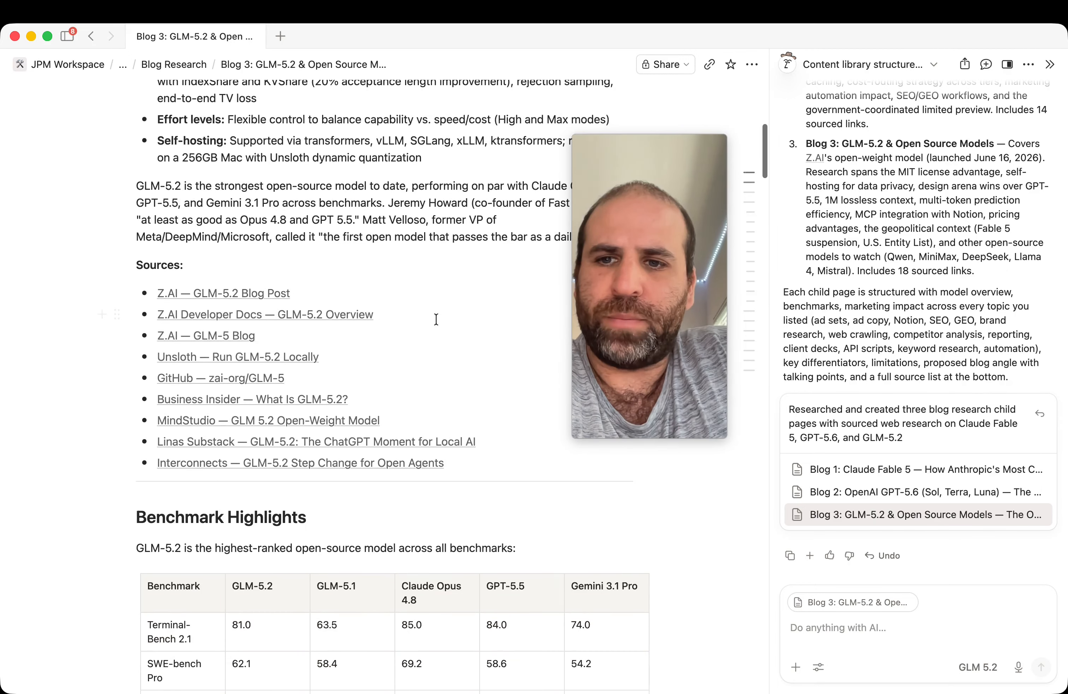
Step: Read through the Blog 3 GLM-5.2 research page, from its overview sources and benchmarks to the Pricing Advantage section
{"action": "scroll", "coordinate": [426, 316], "scroll_direction": "down", "scroll_amount": 10}
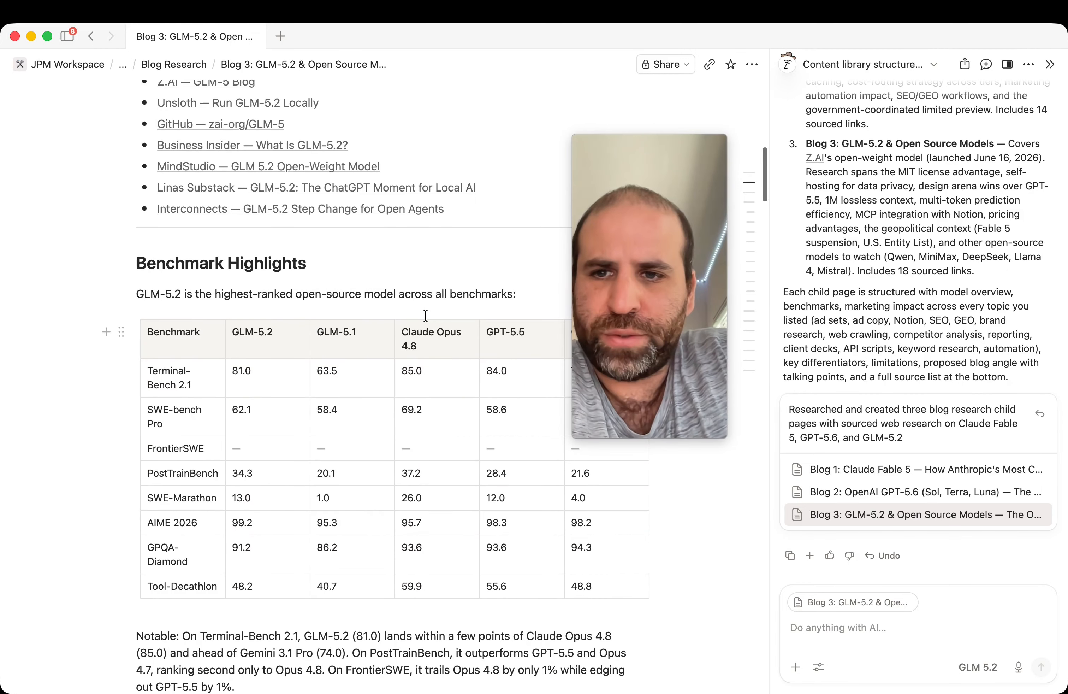
{"action": "scroll", "coordinate": [232, 429], "scroll_direction": "down", "scroll_amount": 16}
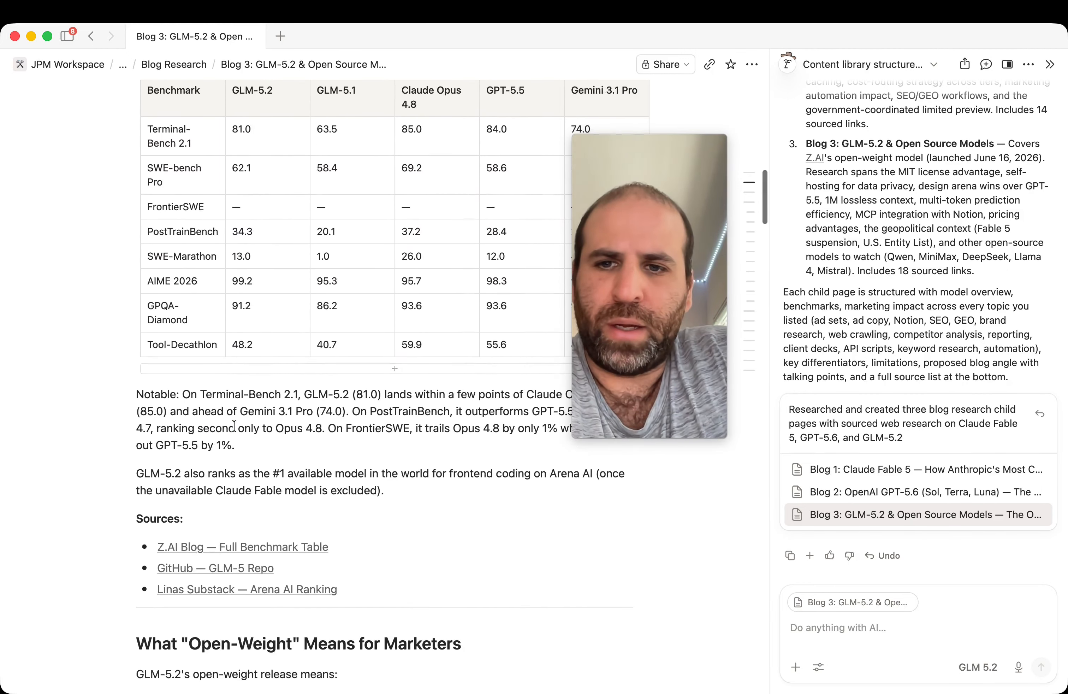
{"action": "scroll", "coordinate": [235, 424], "scroll_direction": "down", "scroll_amount": 16}
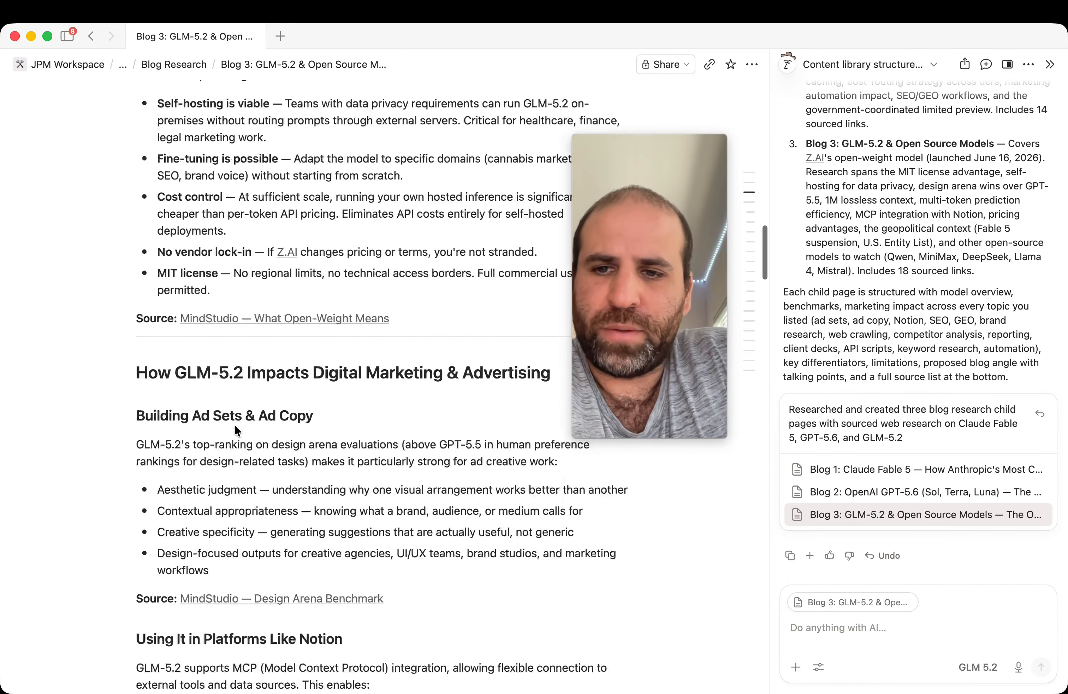
{"action": "scroll", "coordinate": [236, 425], "scroll_direction": "down", "scroll_amount": 11}
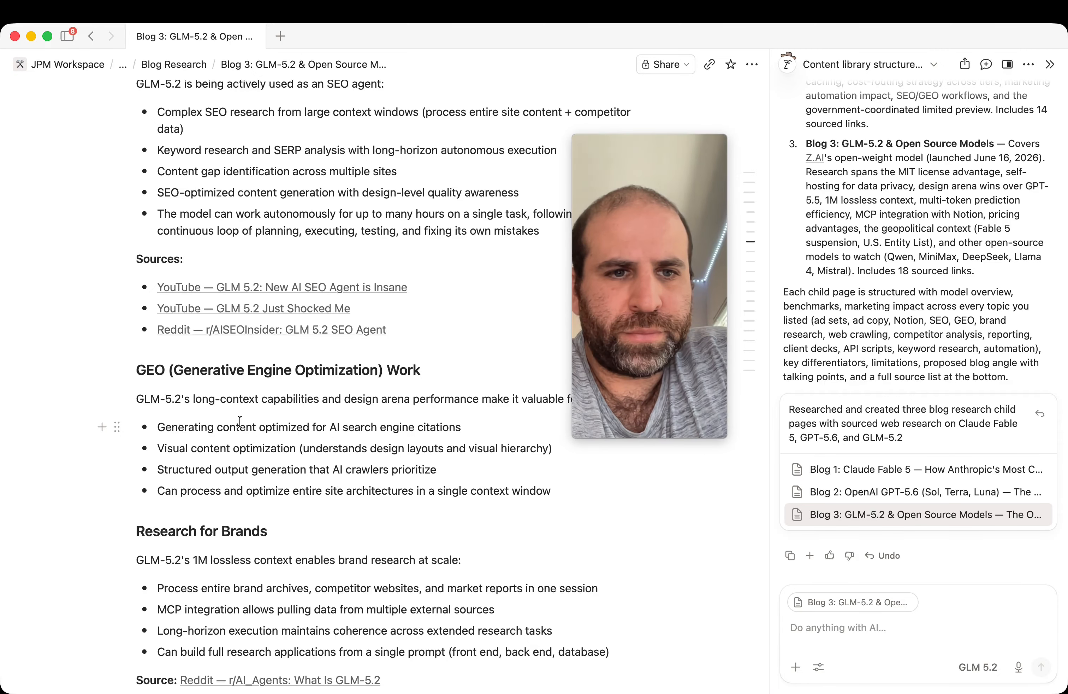
{"action": "scroll", "coordinate": [239, 421], "scroll_direction": "down", "scroll_amount": 17}
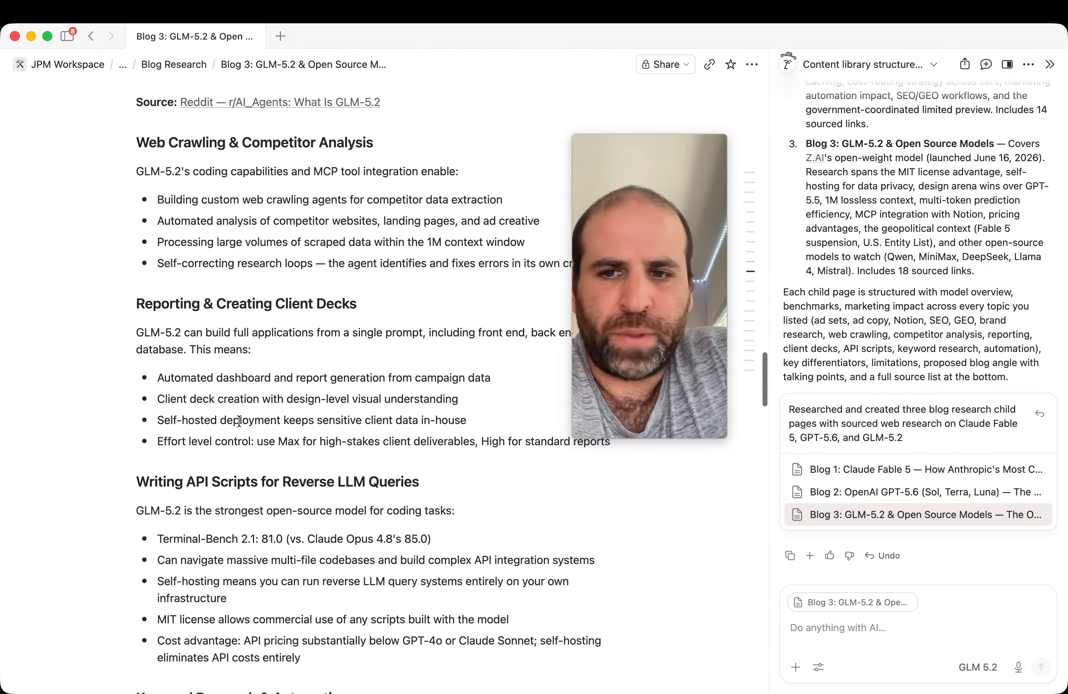
{"action": "scroll", "coordinate": [239, 421], "scroll_direction": "down", "scroll_amount": 7}
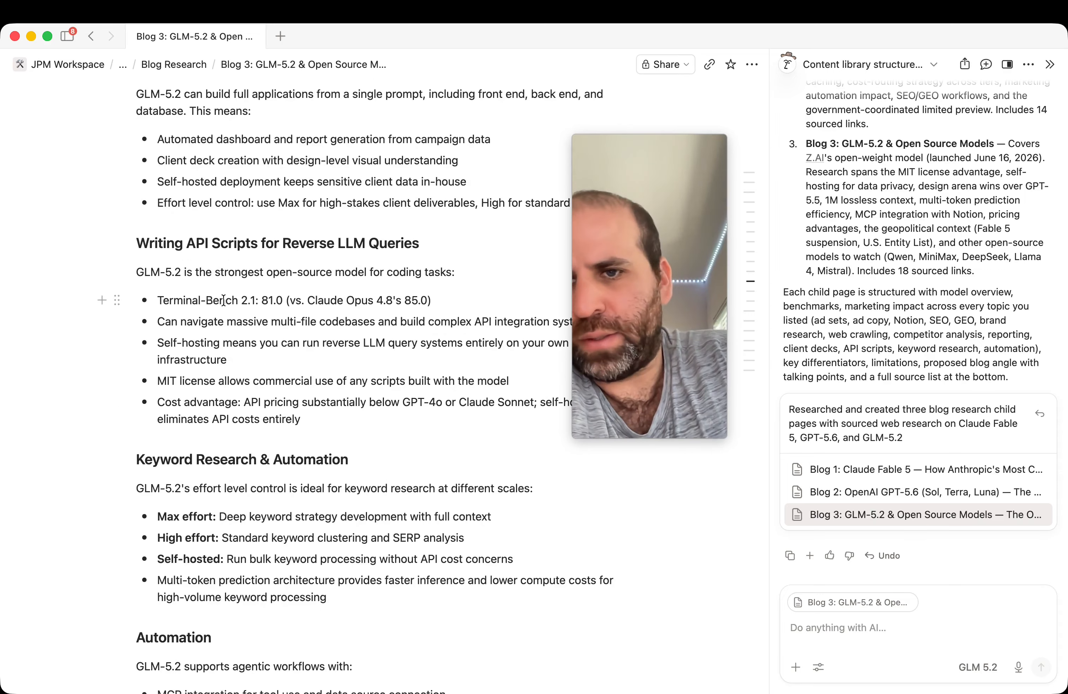
{"action": "scroll", "coordinate": [341, 378], "scroll_direction": "down", "scroll_amount": 1}
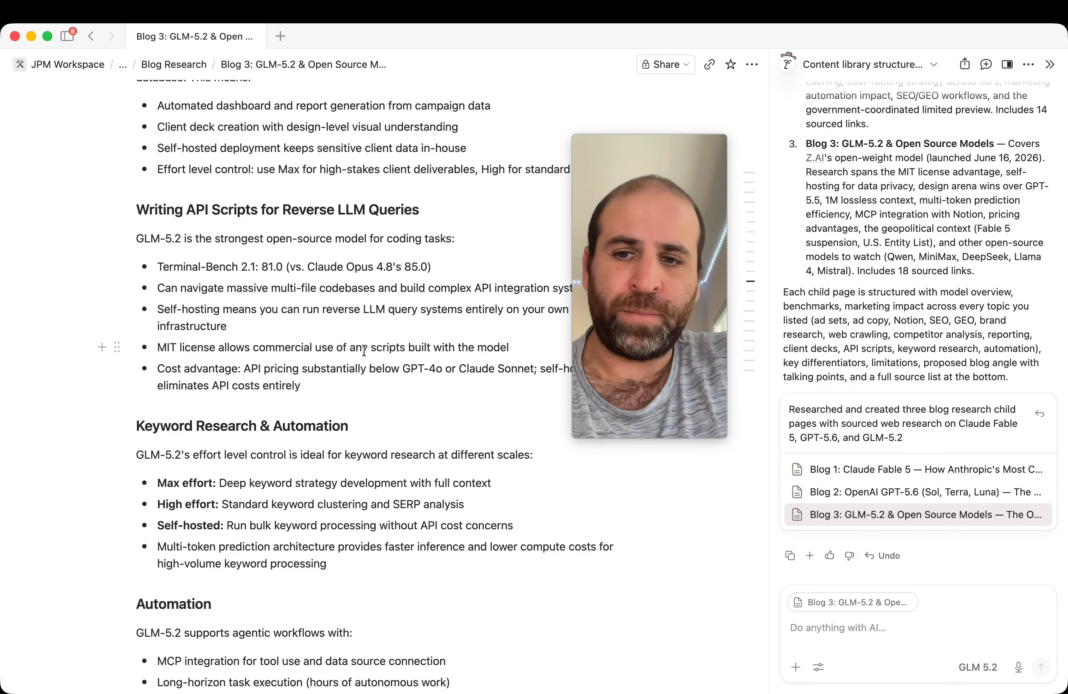
{"action": "scroll", "coordinate": [367, 352], "scroll_direction": "down", "scroll_amount": 13}
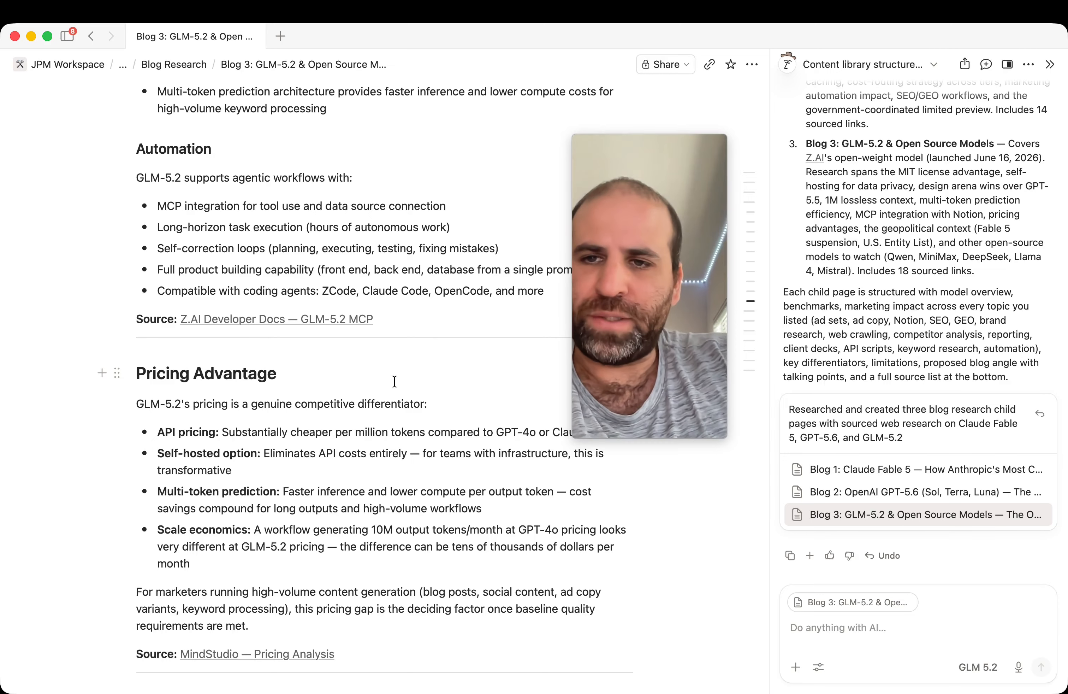
Step: Go back to the Blog Research page and view the AI models available in the chat
{"action": "key", "text": "super+["}
{"action": "left_click", "coordinate": [384, 297]}
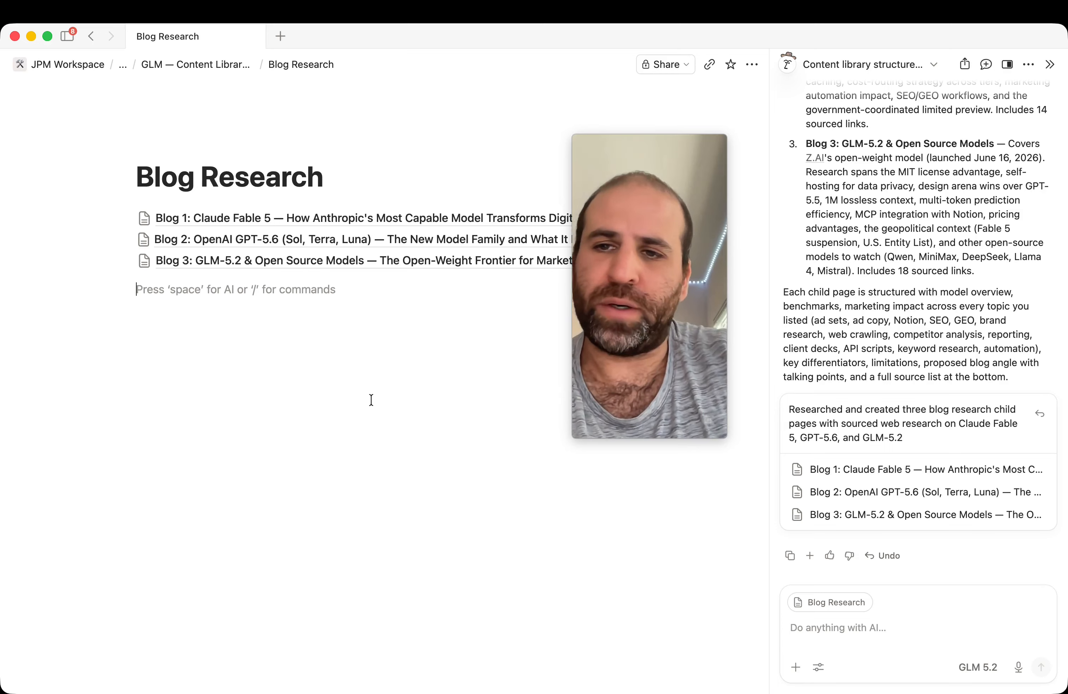
{"action": "left_click", "coordinate": [986, 669]}
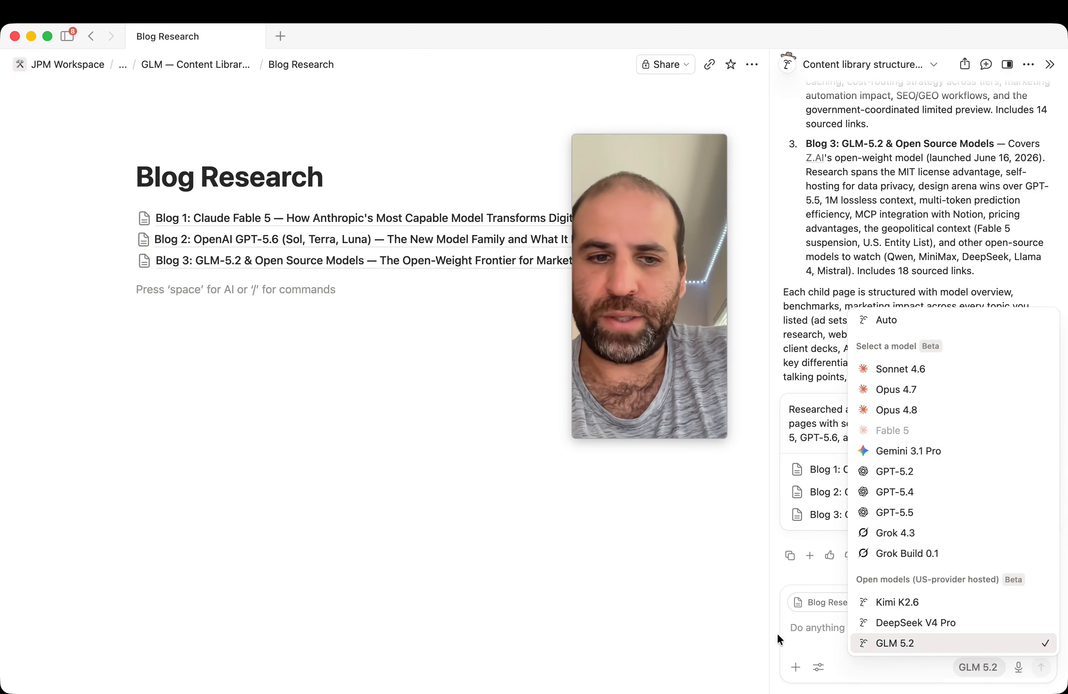
{"action": "left_click", "coordinate": [720, 627]}
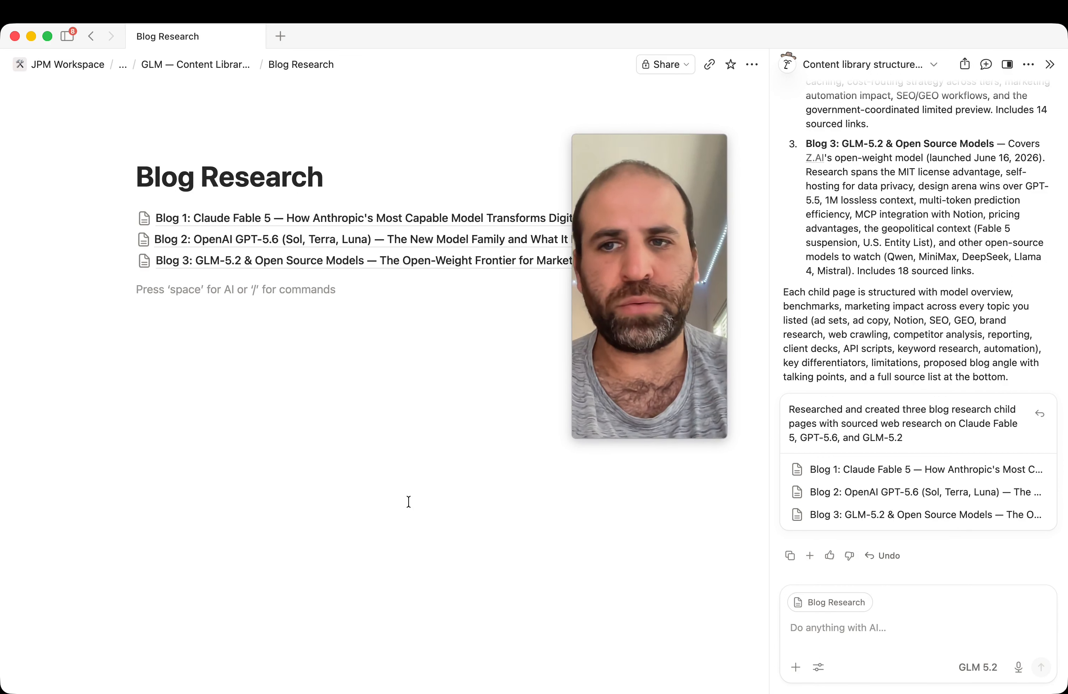
Step: Return to the GLM — Content Library & Blog Series Walkthrough page and open its Content Library database
{"action": "key", "text": "super+bracketleft"}
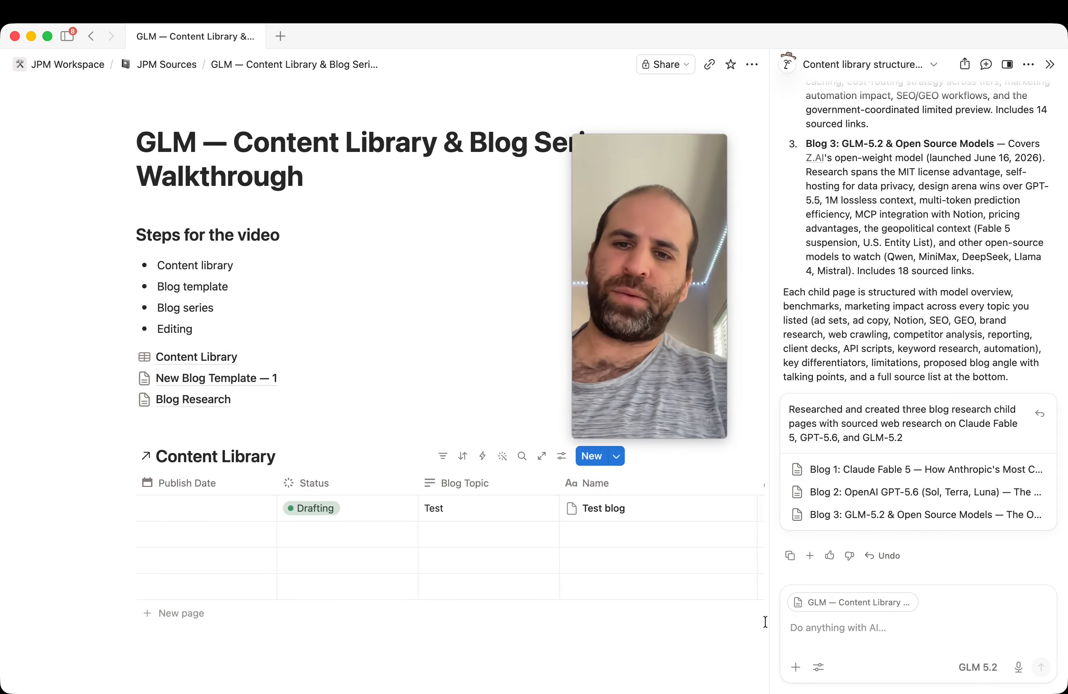
{"action": "left_click", "coordinate": [841, 619]}
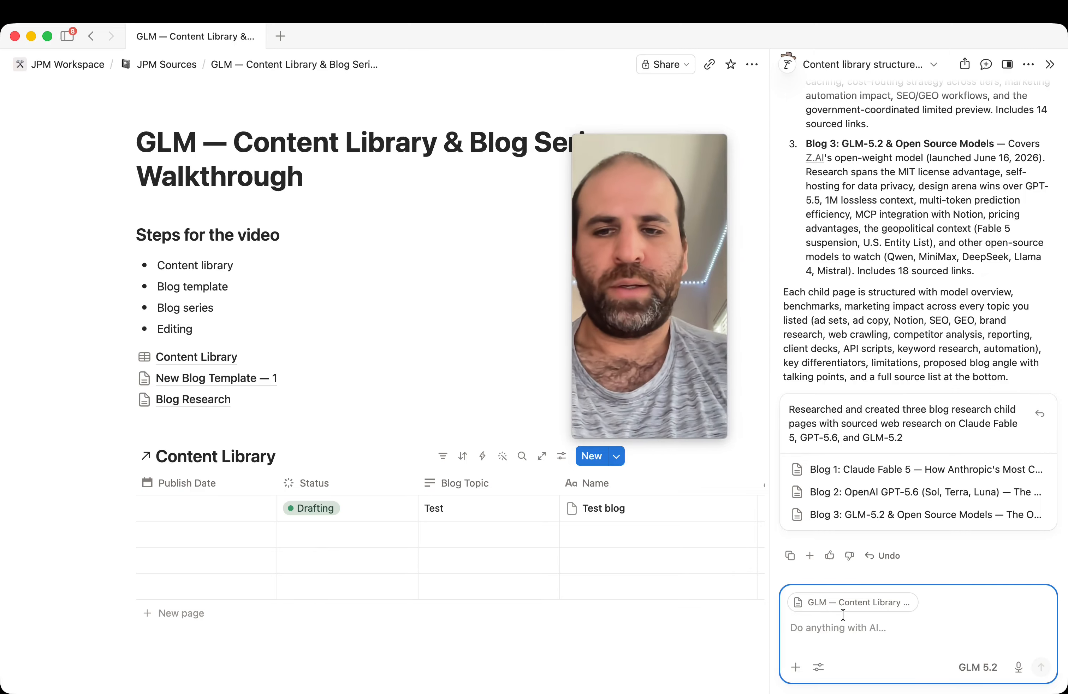
{"action": "scroll", "coordinate": [557, 561], "scroll_direction": "down", "scroll_amount": 2}
{"action": "scroll", "coordinate": [497, 540], "scroll_direction": "up", "scroll_amount": 1}
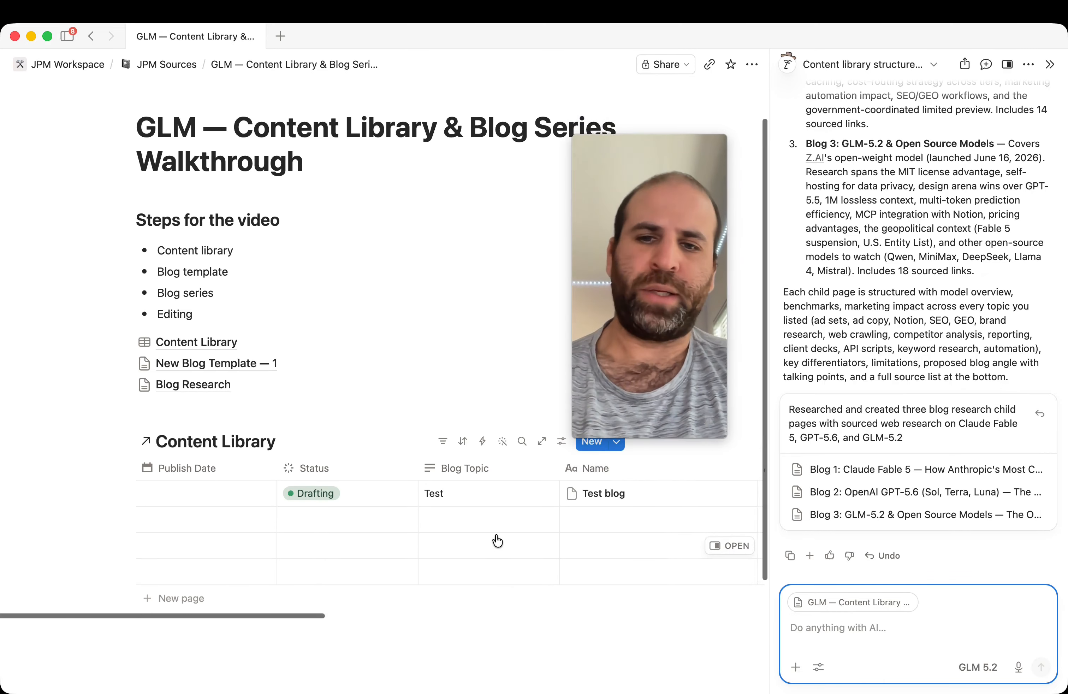
{"action": "left_click", "coordinate": [215, 347]}
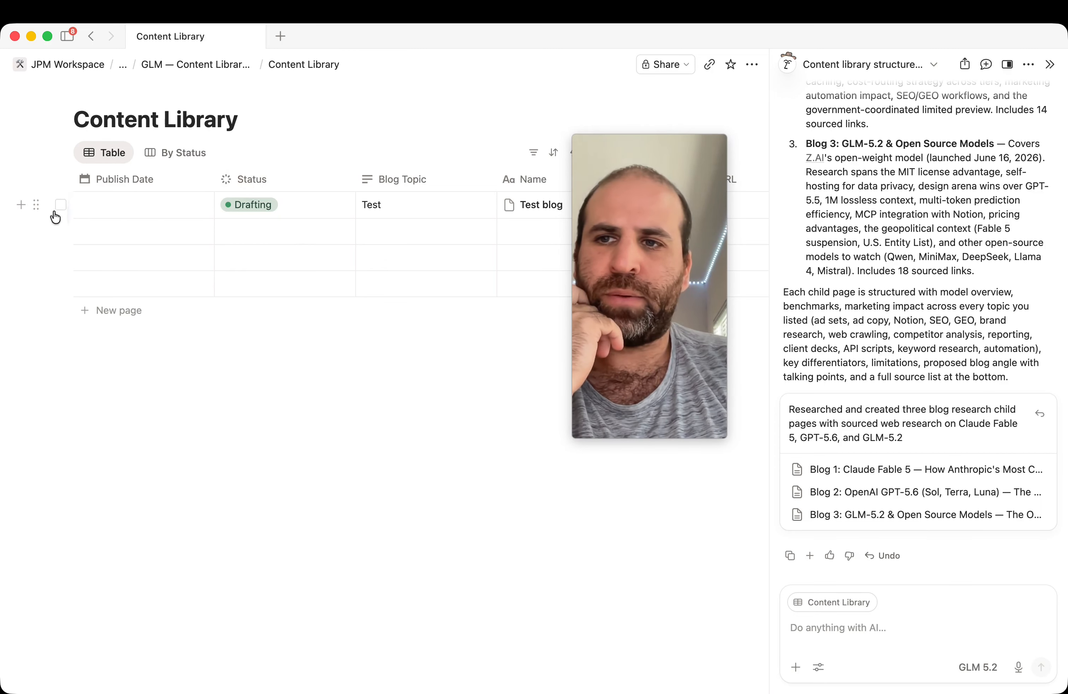
Step: Move the Test blog row of the Content Library to the trash
{"action": "left_click", "coordinate": [36, 206]}
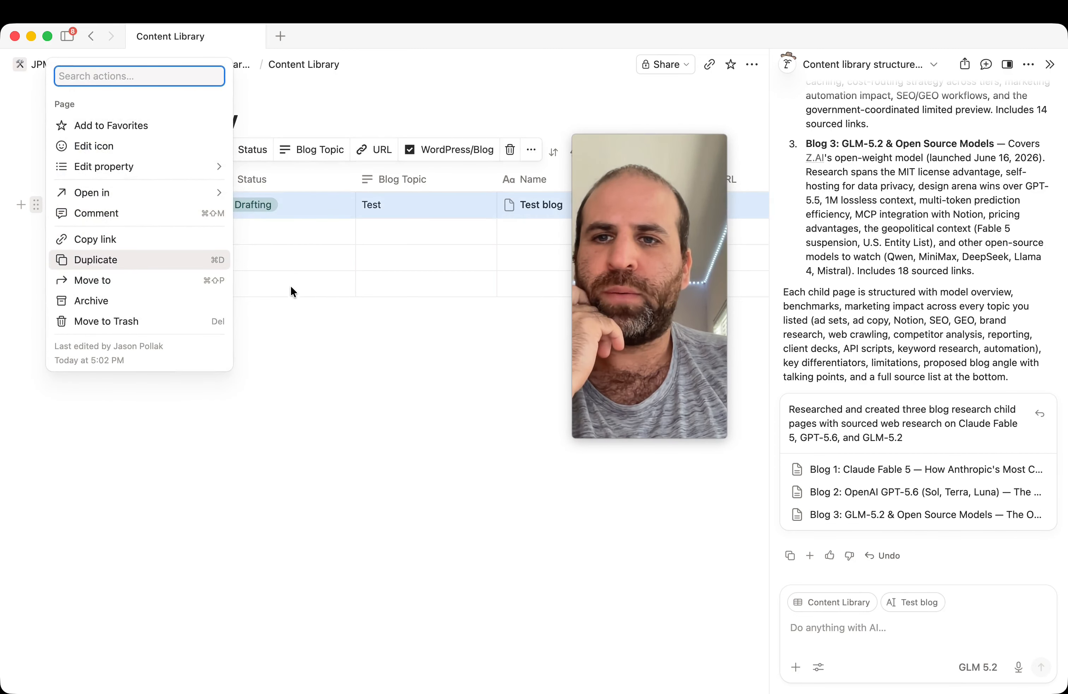
{"action": "left_click", "coordinate": [292, 313]}
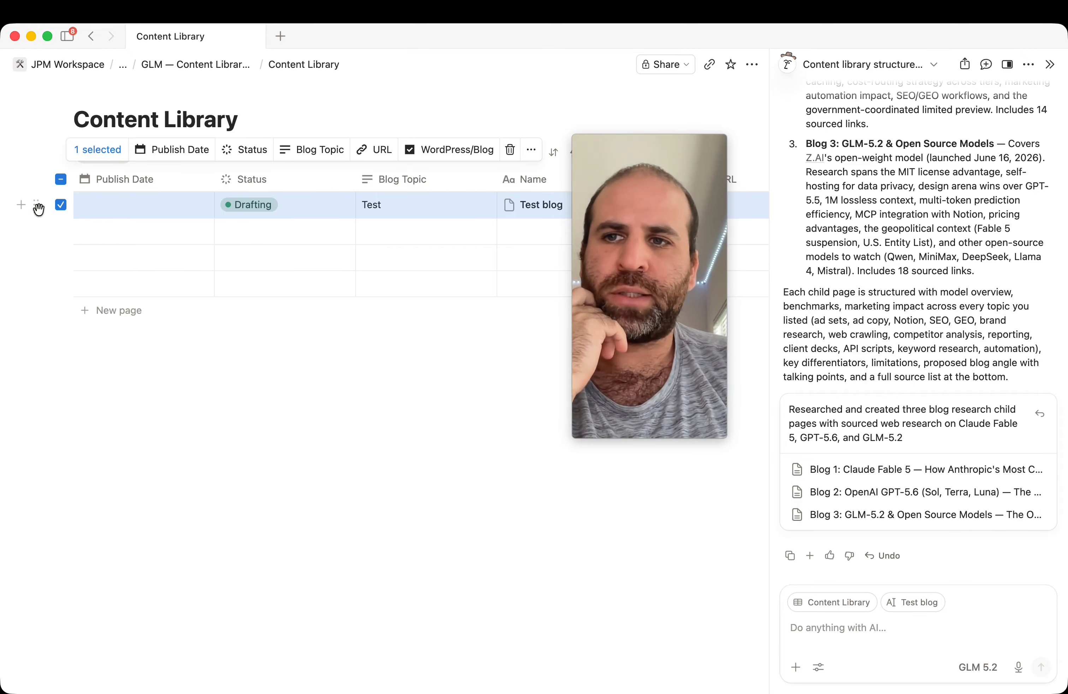
{"action": "mouse_move", "coordinate": [39, 205]}
{"action": "left_mouse_down"}
{"action": "mouse_move", "coordinate": [40, 222]}
{"action": "mouse_move", "coordinate": [34, 200]}
{"action": "left_mouse_up"}
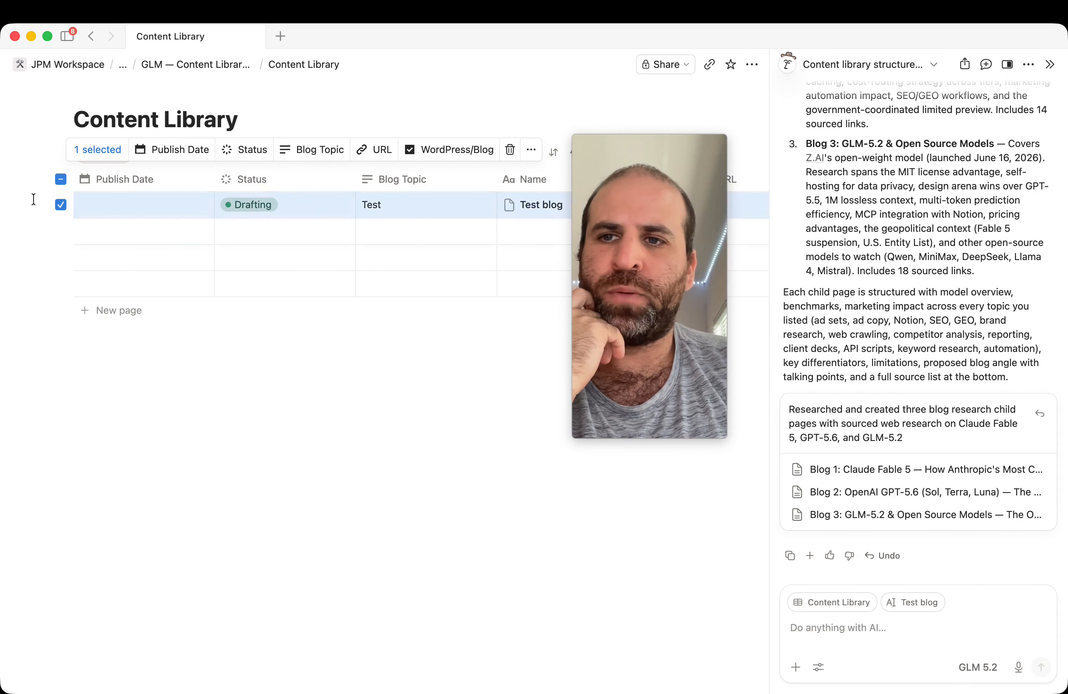
{"action": "left_click", "coordinate": [95, 209]}
{"action": "left_click", "coordinate": [33, 210]}
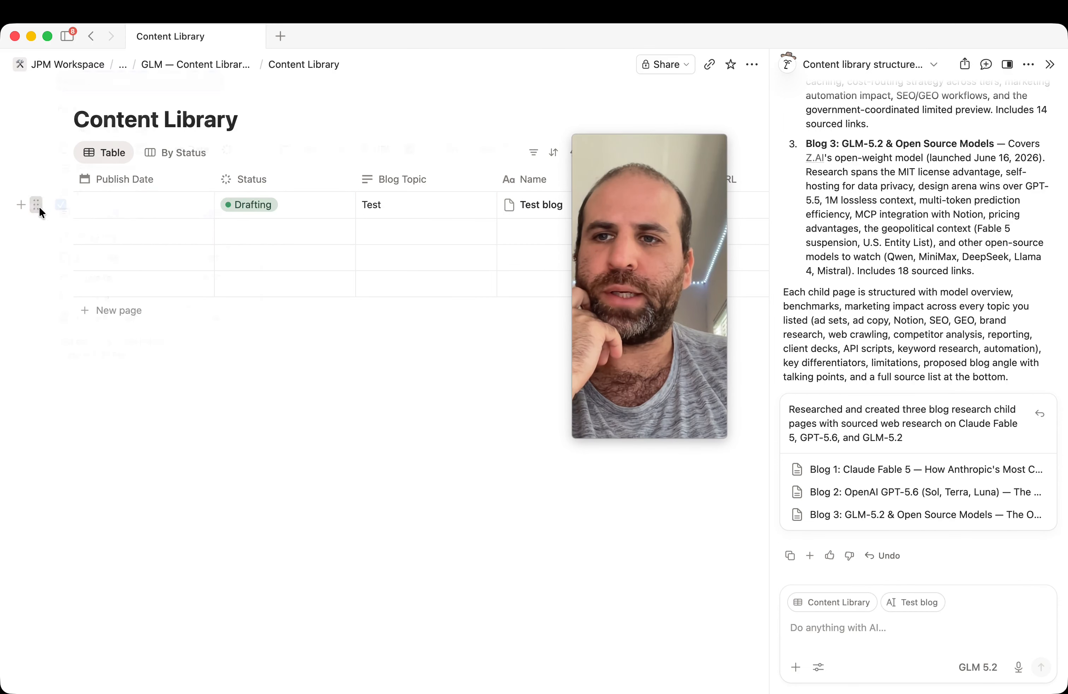
{"action": "left_click", "coordinate": [36, 205]}
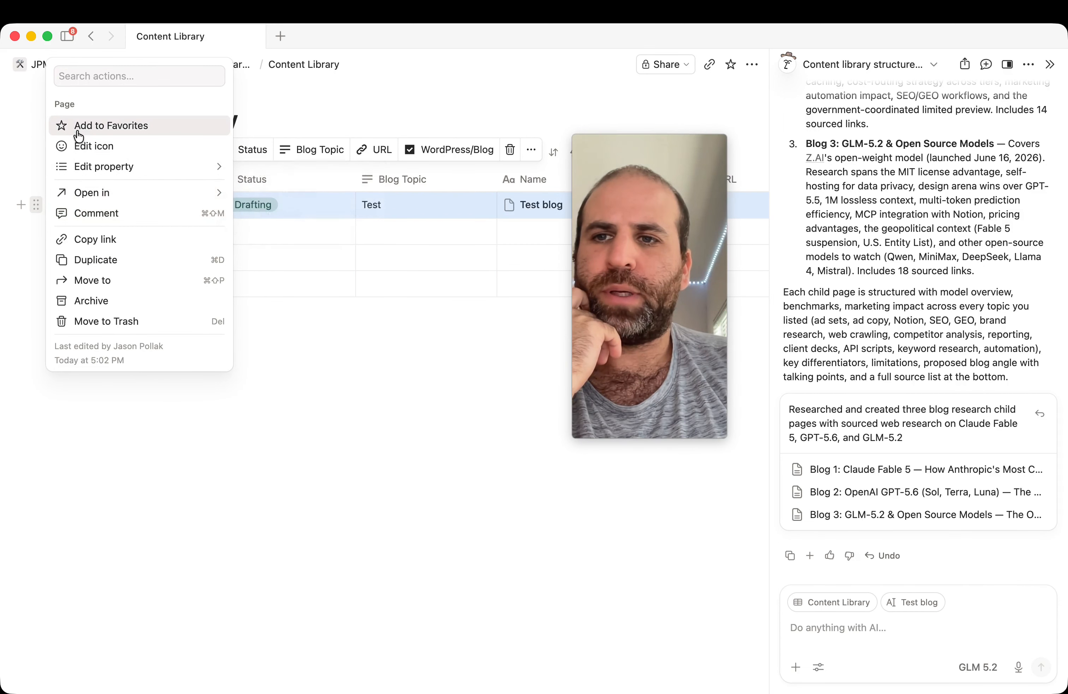
{"action": "left_click", "coordinate": [106, 322]}
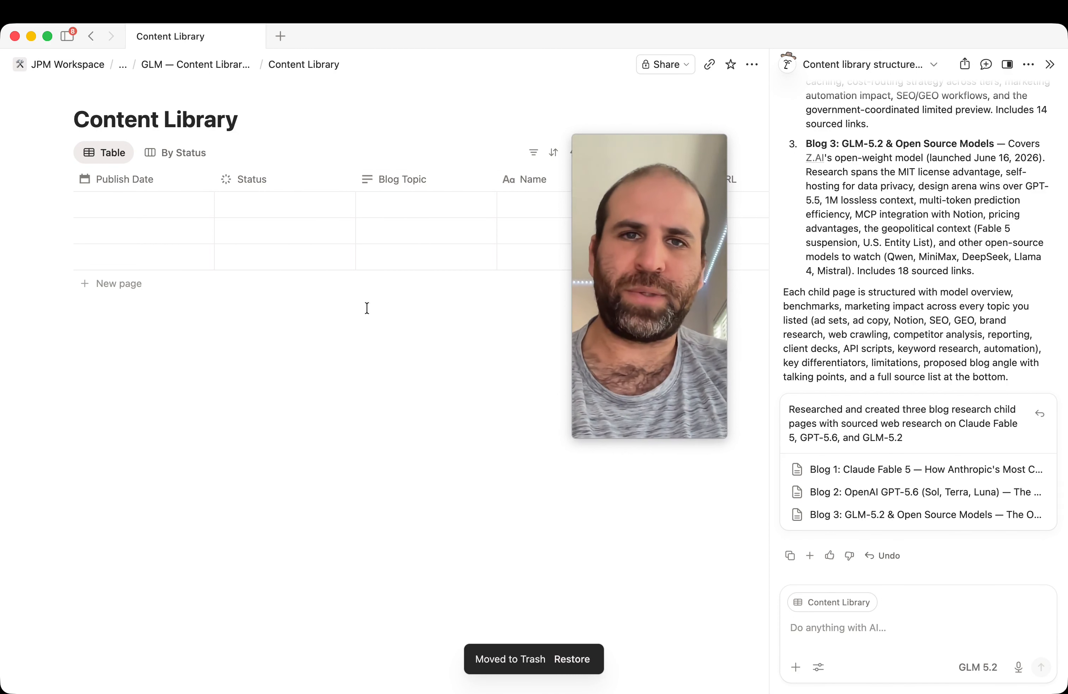
Step: Look through the Content Library's version history and close it without restoring a version
{"action": "left_click", "coordinate": [752, 64]}
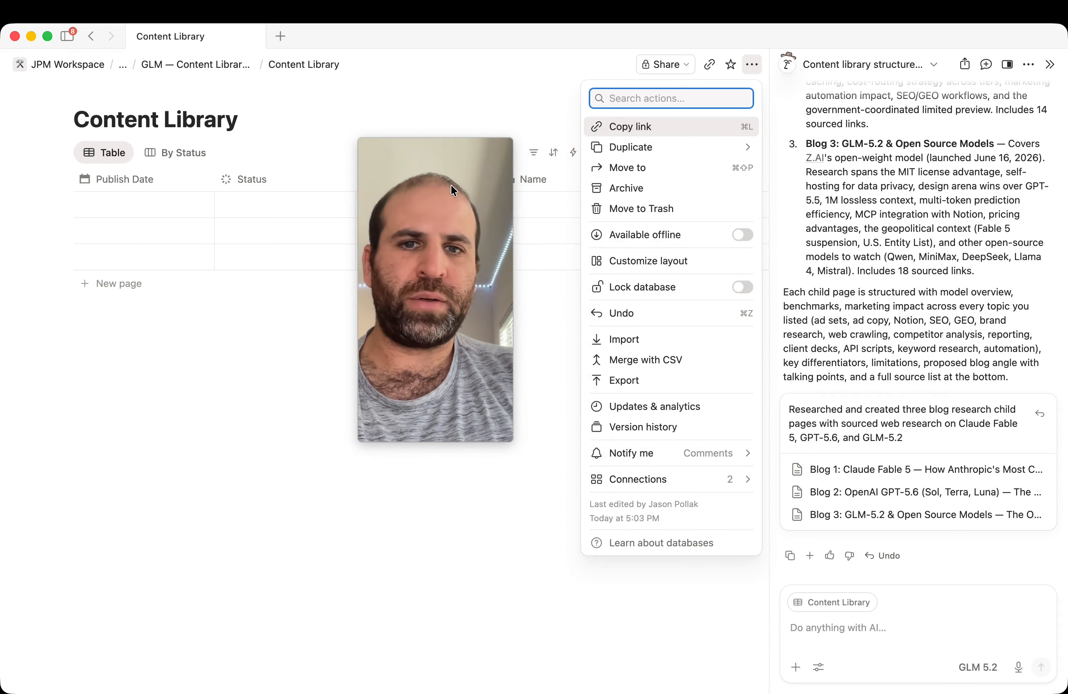
{"action": "left_click", "coordinate": [665, 430]}
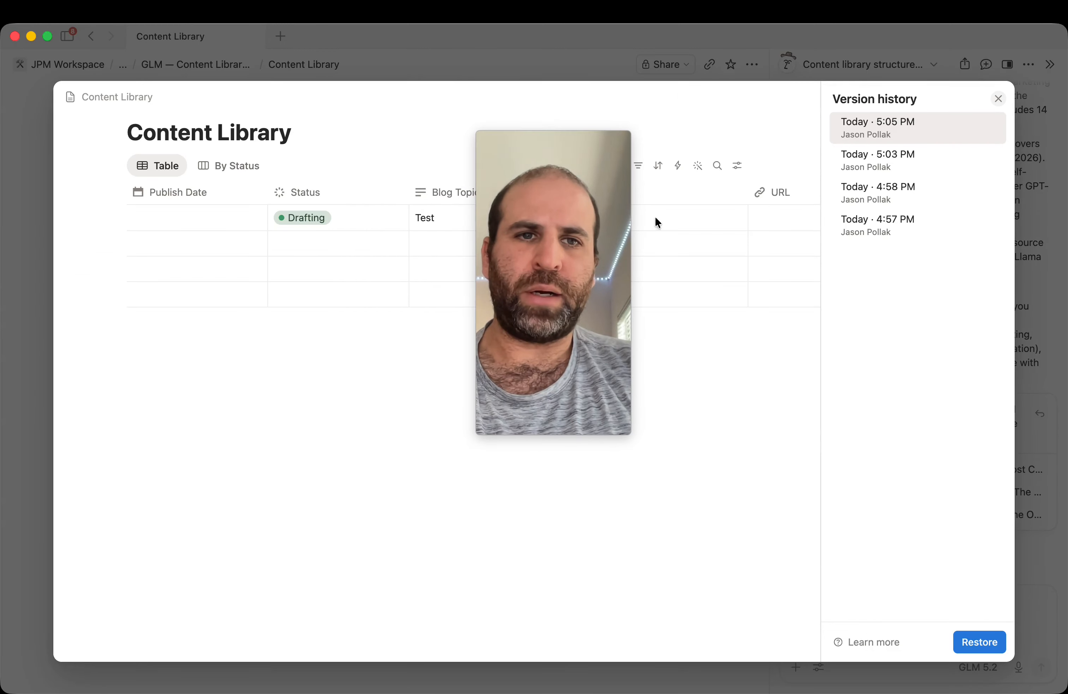
{"action": "left_click", "coordinate": [876, 161]}
{"action": "left_click", "coordinate": [871, 203]}
{"action": "left_click", "coordinate": [870, 135]}
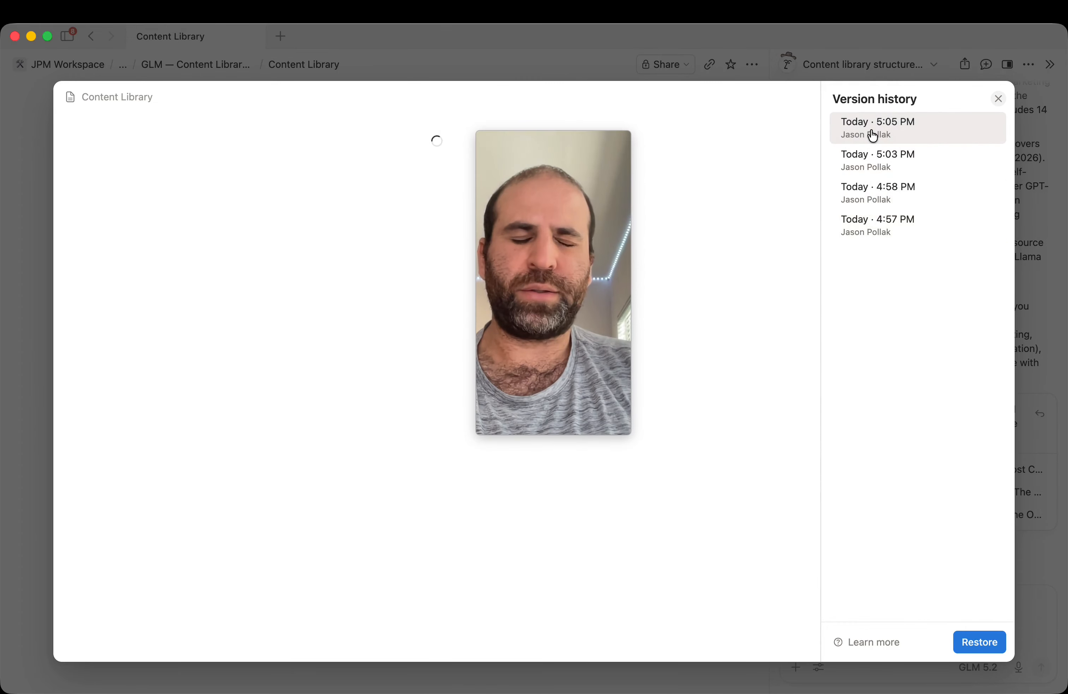
{"action": "left_click", "coordinate": [998, 98]}
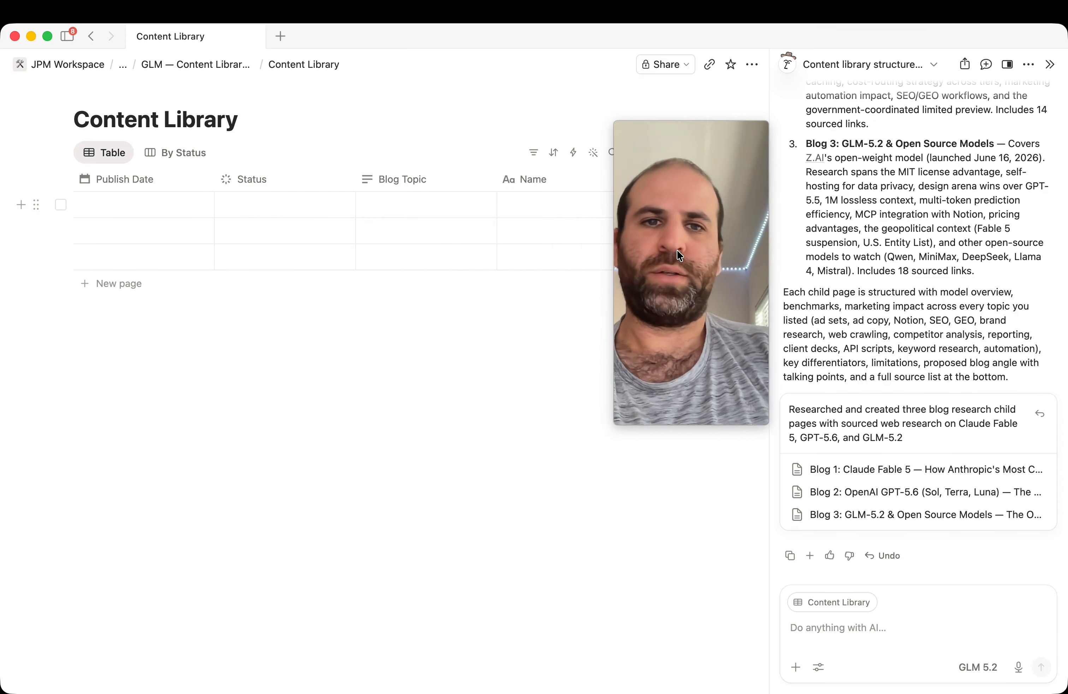
{"action": "left_click_drag", "start_coordinate": [613, 286], "coordinate": [126, 483]}
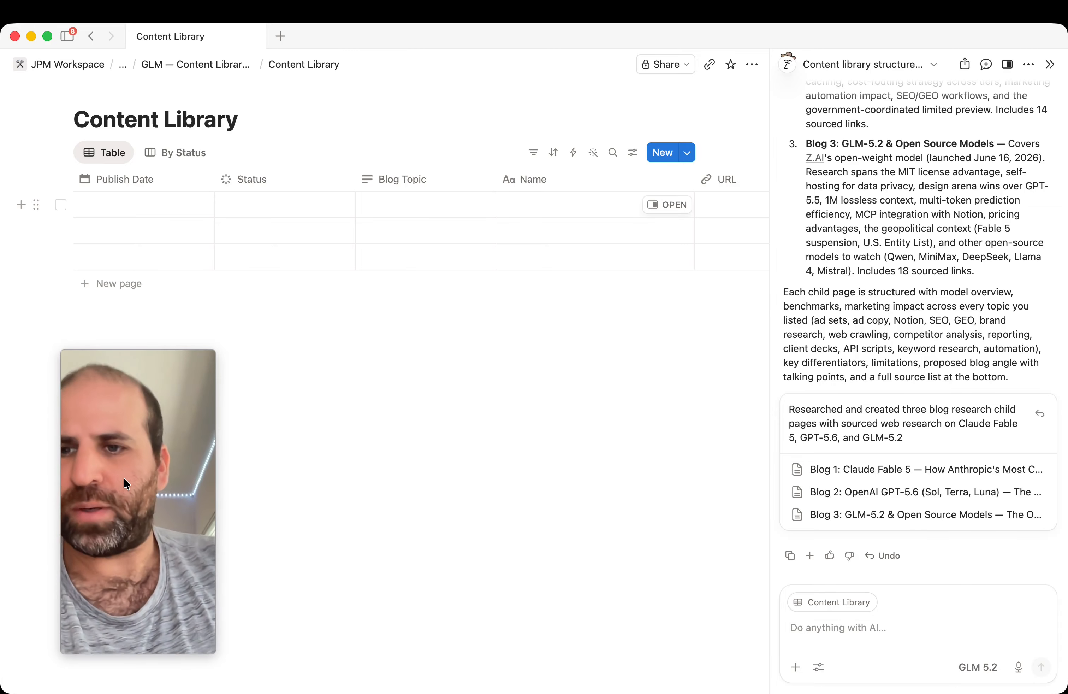
{"action": "left_click", "coordinate": [860, 643]}
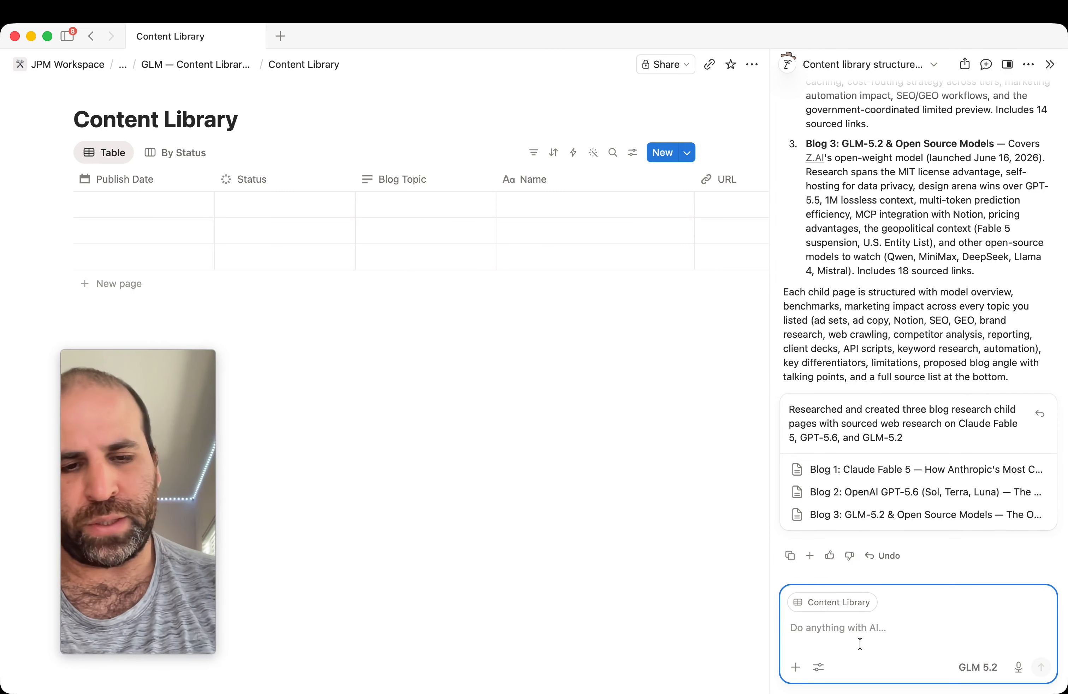
{"action": "type", "text": "lets p"}
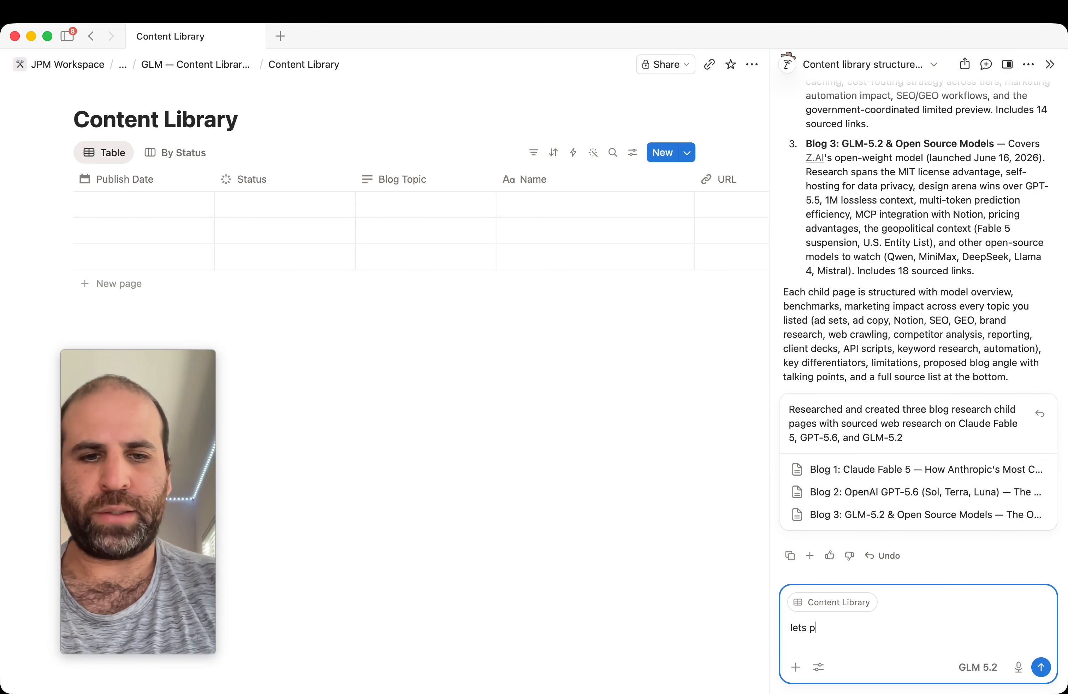
{"action": "type", "text": "ut 3 empty child pages in"}
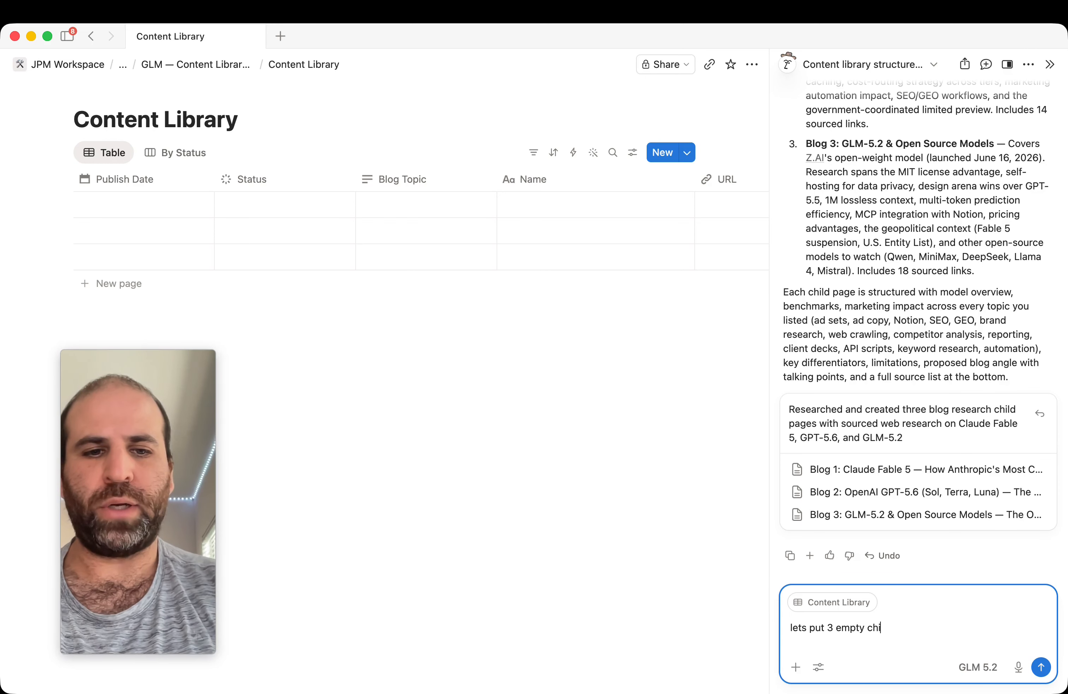
{"action": "key", "text": "BackSpace"}
{"action": "key", "text": "BackSpace"}
{"action": "key", "text": "BackSpace"}
{"action": "key", "text": "BackSpace"}
{"action": "key", "text": "BackSpace"}
{"action": "key", "text": "BackSpace"}
{"action": "key", "text": "BackSpace"}
{"action": "key", "text": "BackSpace"}
{"action": "key", "text": "BackSpace"}
{"action": "key", "text": "BackSpace"}
{"action": "key", "text": "BackSpace"}
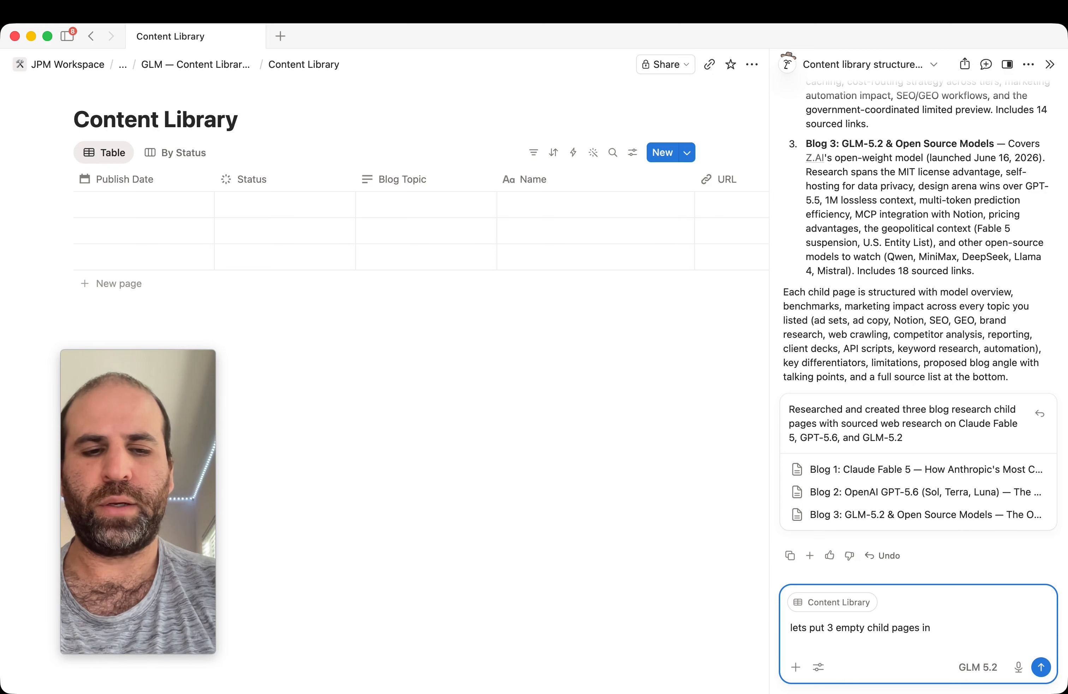
{"action": "key", "text": "BackSpace"}
{"action": "key", "text": "BackSpace"}
{"action": "key", "text": "BackSpace"}
{"action": "key", "text": "BackSpace"}
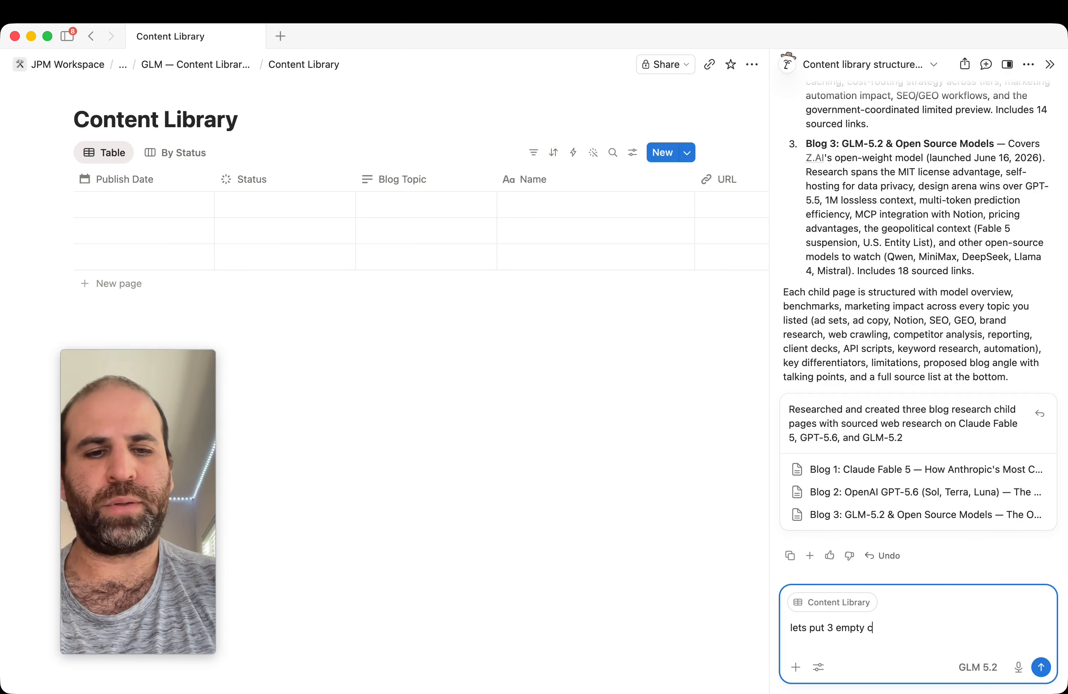
{"action": "key", "text": "super+a"}
{"action": "key", "text": "BackSpace"}
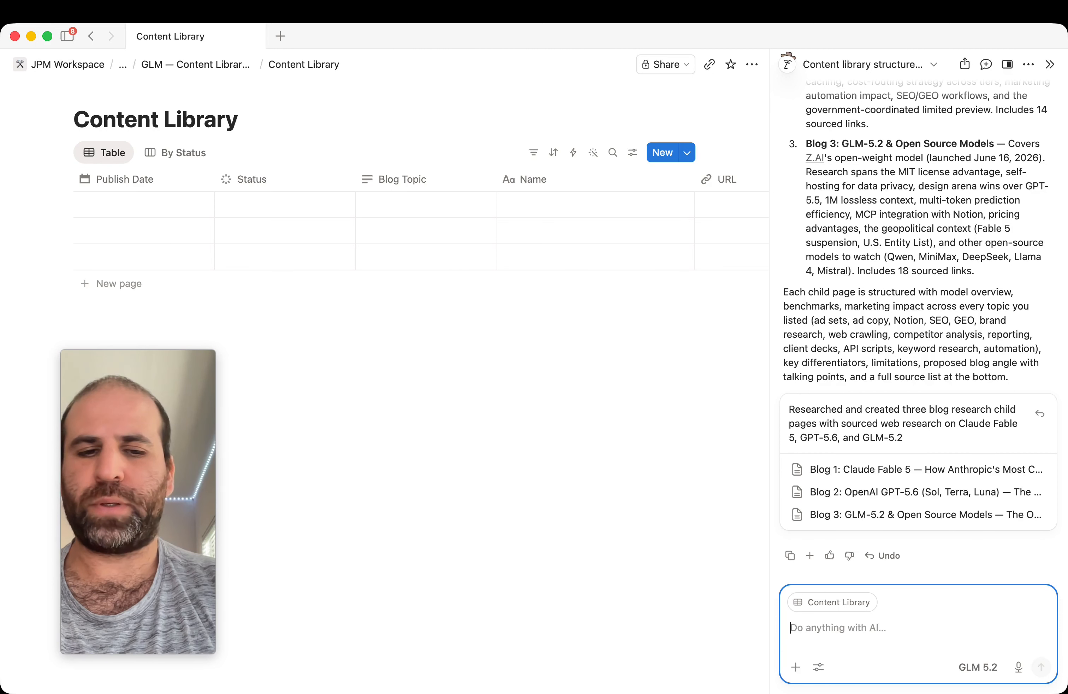
Step: Ask the AI to put 3 rows in the content library as drafting for these 3 blogs, left empty until the blog is written
{"action": "type", "text": "lets put 3 rows in the content library as drafting for these 3 blogs leave them empty for n"}
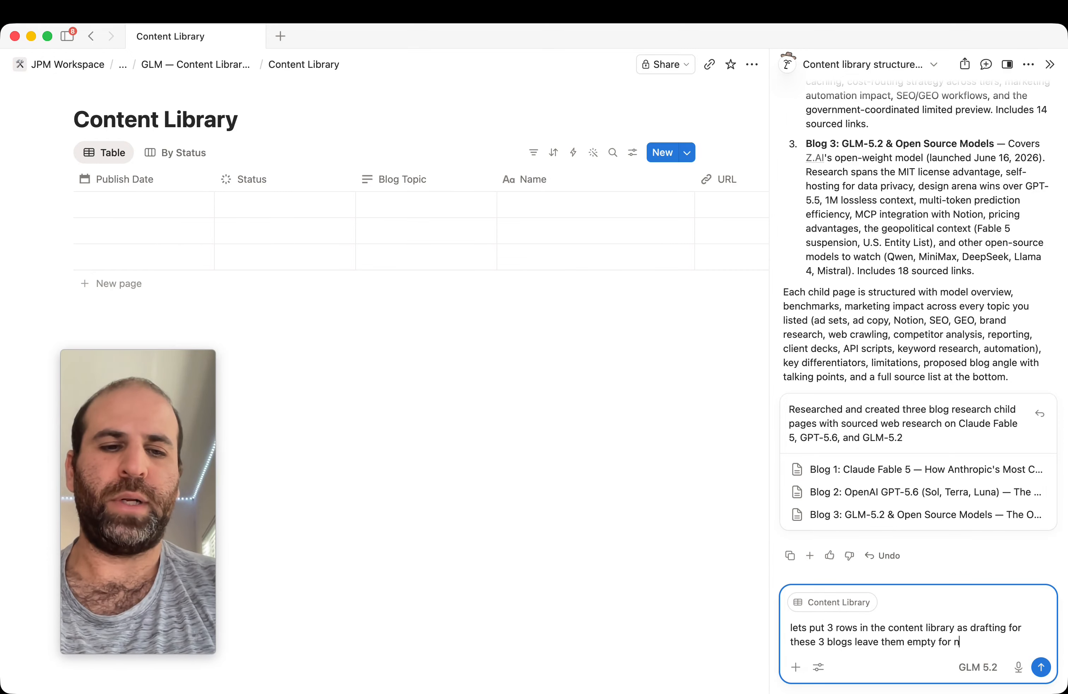
{"action": "type", "text": "ite the blog"}
{"action": "key", "text": "Return"}
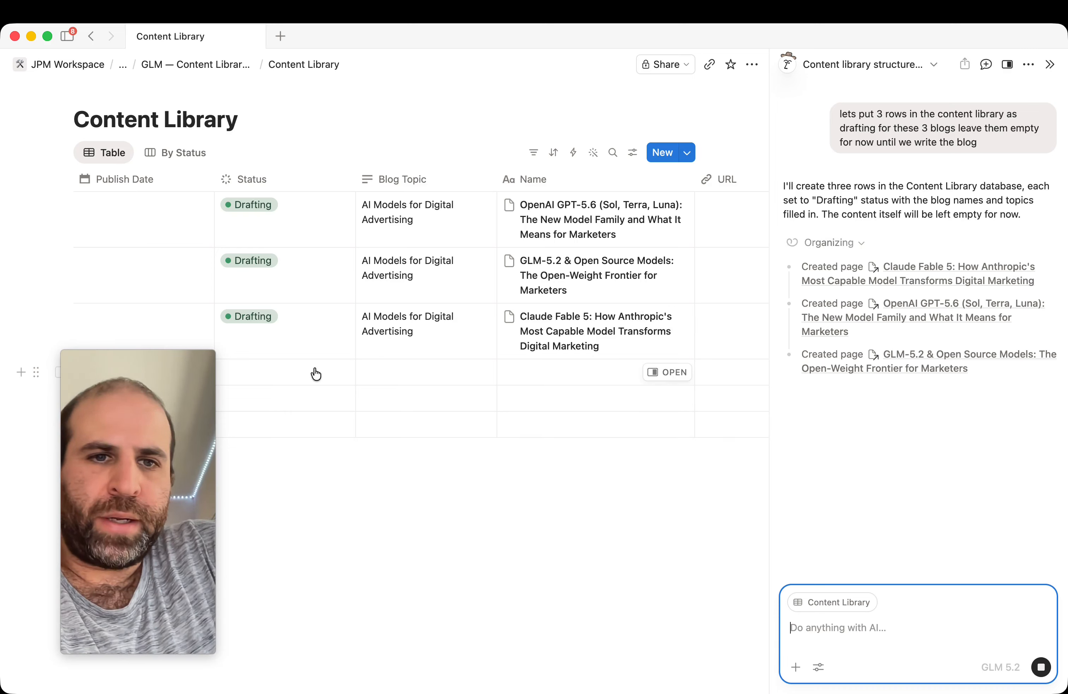
Step: Set the status of the OpenAI GPT-5.6 (Sol, Terra, Luna) row to Editing
{"action": "left_click", "coordinate": [297, 329]}
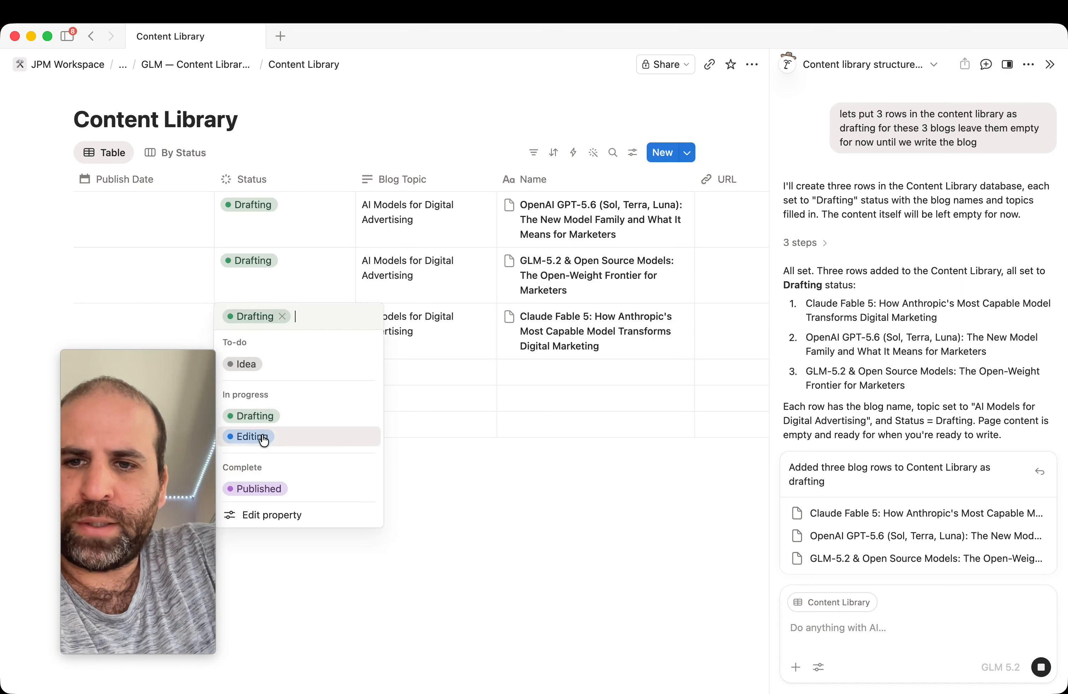
{"action": "left_click", "coordinate": [283, 212]}
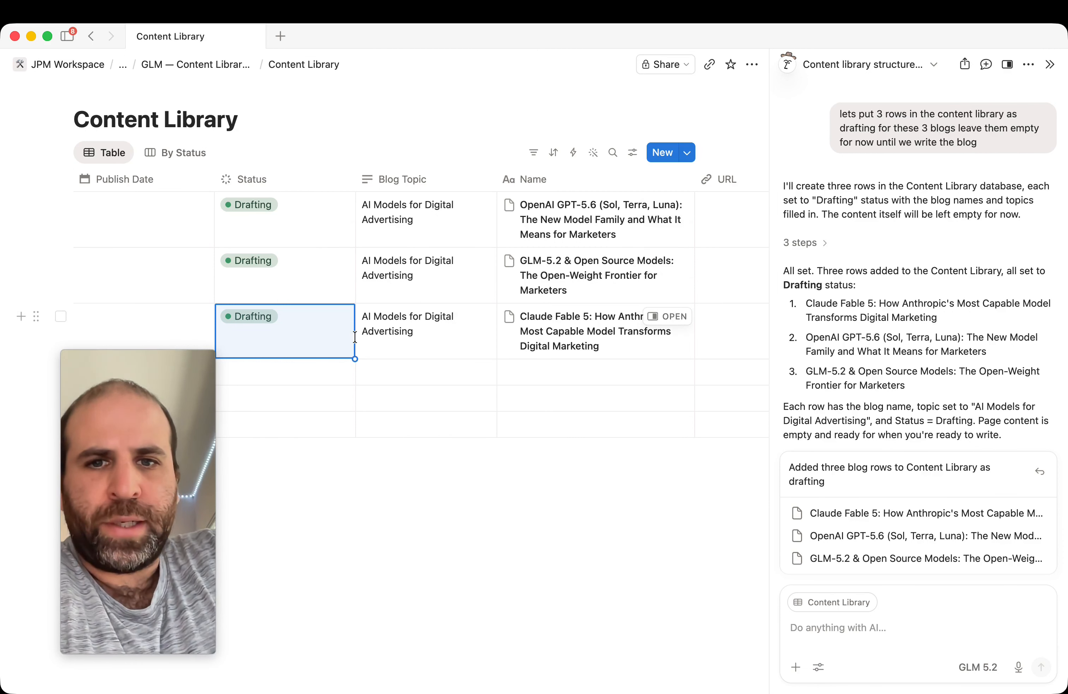
{"action": "left_click", "coordinate": [300, 232]}
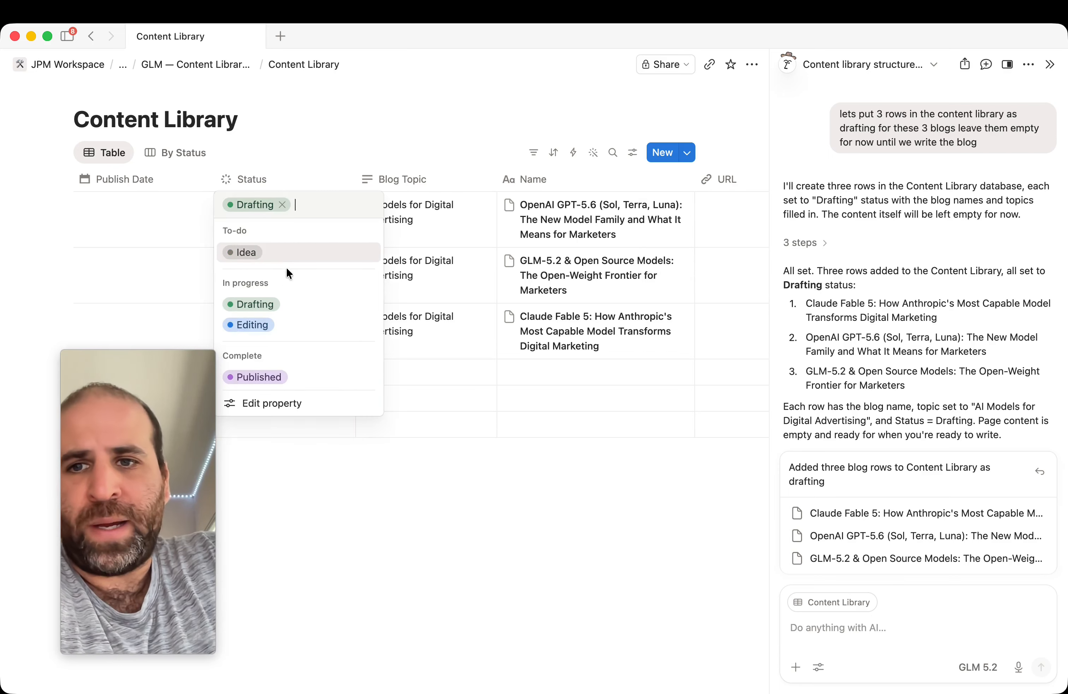
{"action": "left_click", "coordinate": [280, 325]}
{"action": "left_click", "coordinate": [342, 494]}
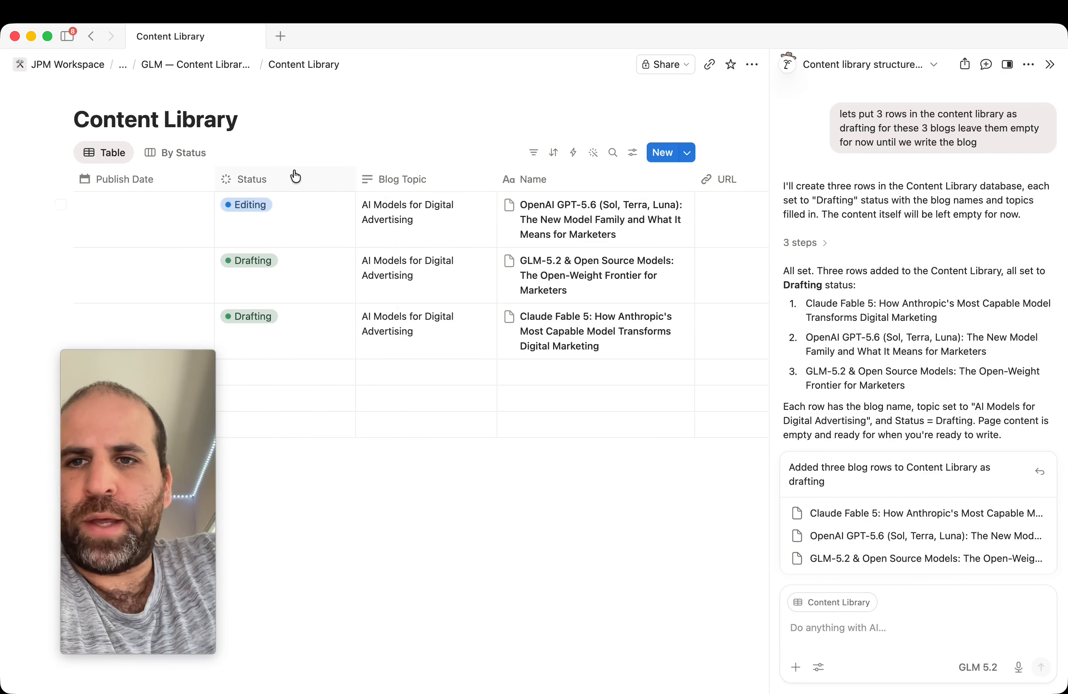
Step: Group the Content Library table view by Status and close the view settings
{"action": "left_click", "coordinate": [633, 152]}
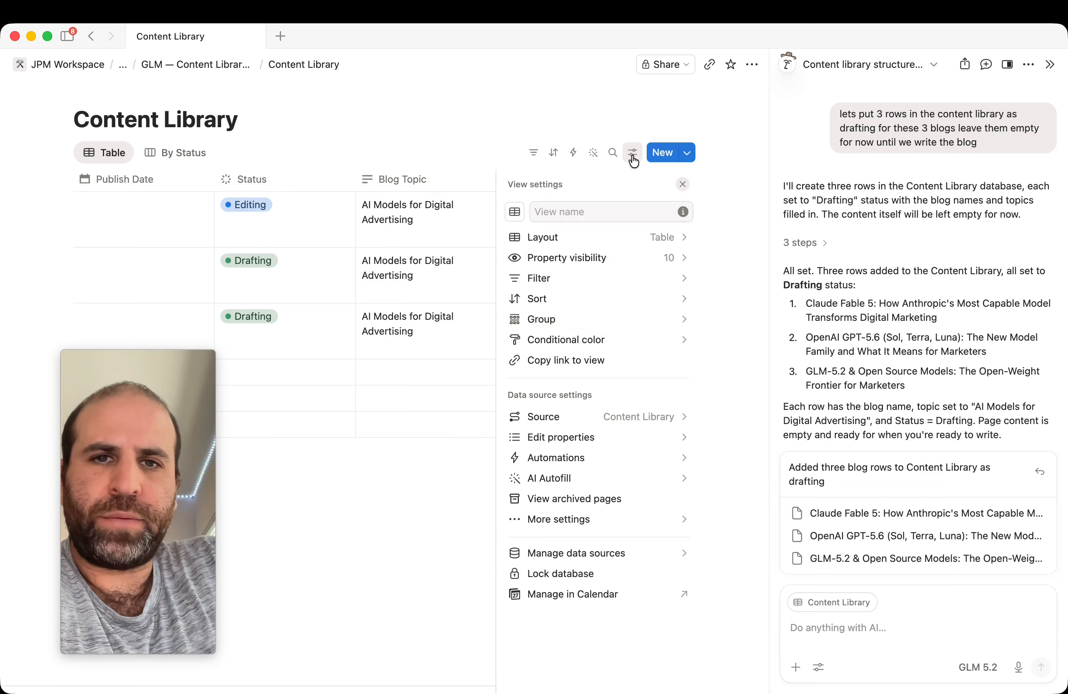
{"action": "left_click", "coordinate": [572, 321]}
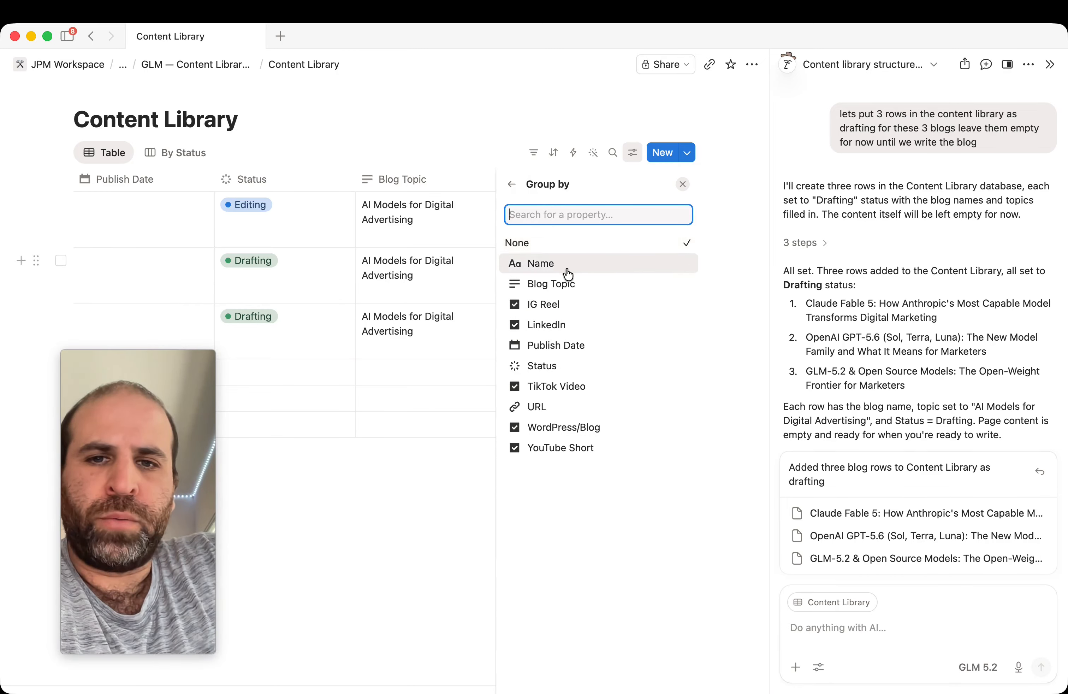
{"action": "left_click", "coordinate": [542, 366]}
{"action": "left_click", "coordinate": [346, 327]}
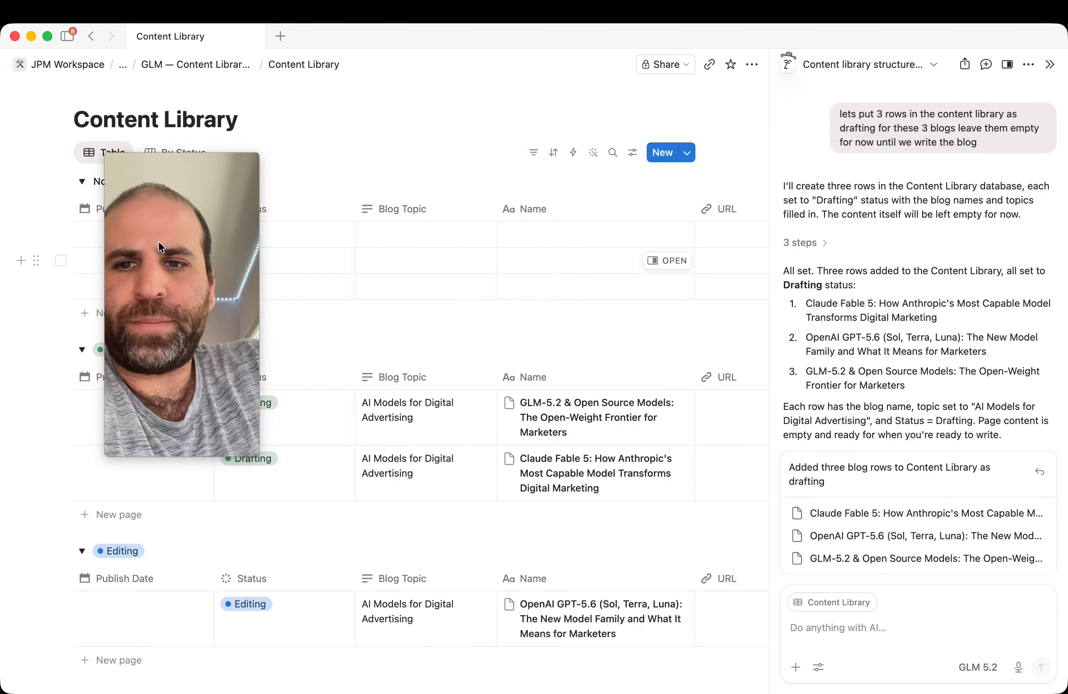
Step: Hide the No Status group in the table's grouping settings
{"action": "left_click", "coordinate": [638, 156]}
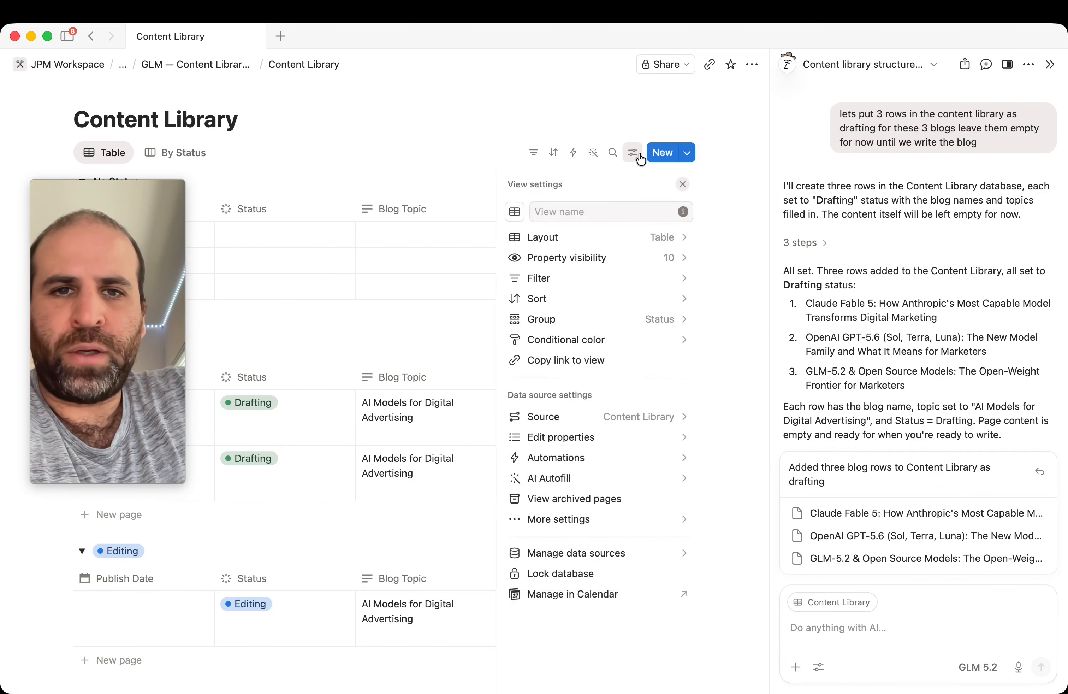
{"action": "left_click", "coordinate": [624, 324]}
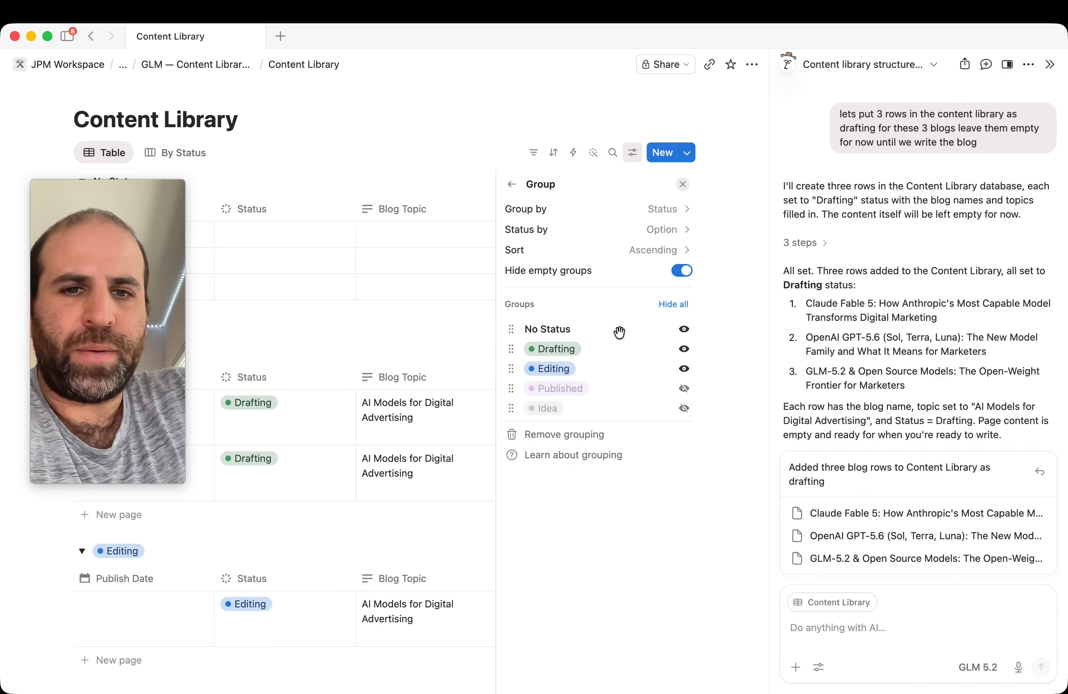
{"action": "left_click", "coordinate": [684, 330]}
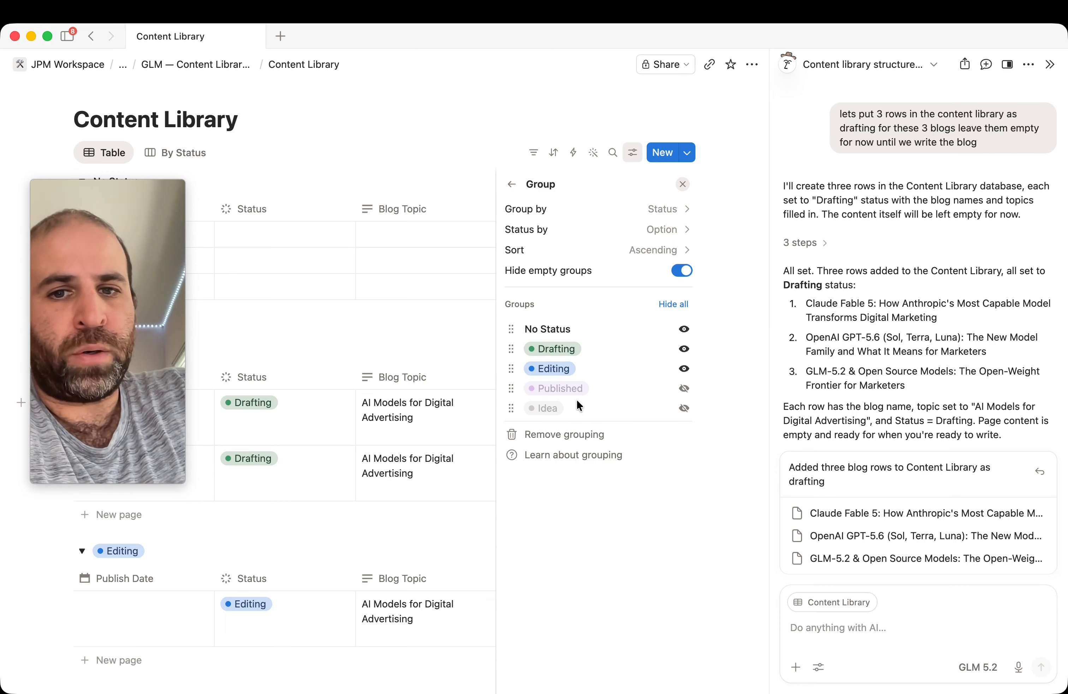
{"action": "left_click", "coordinate": [685, 330]}
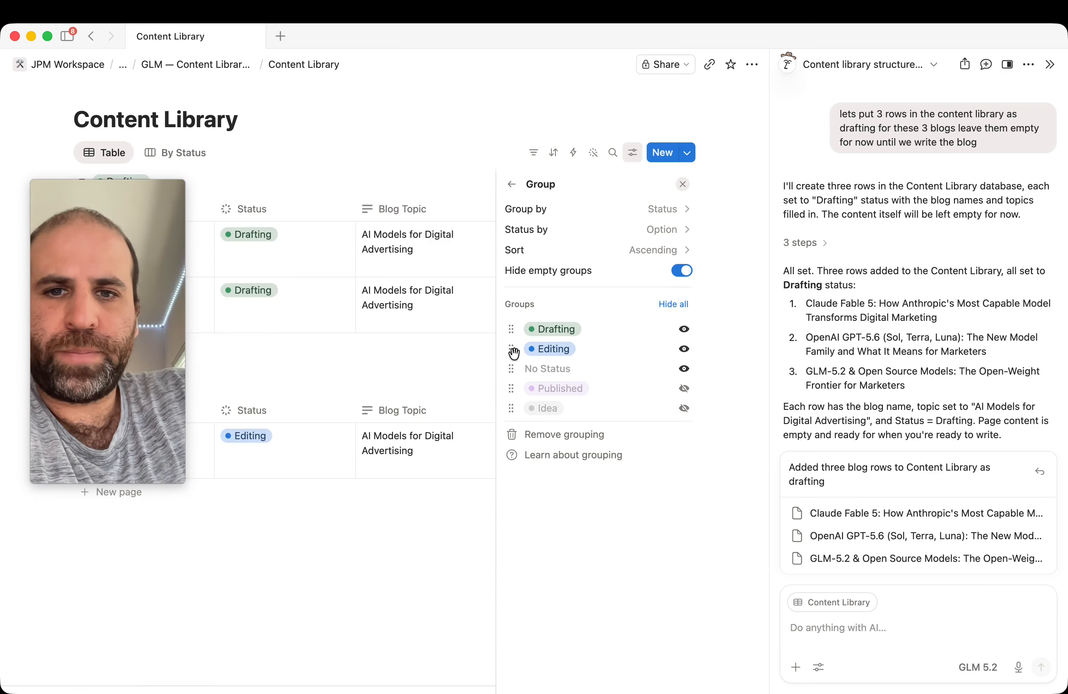
Step: Move the Editing group above Drafting, then show the Published group and place it first
{"action": "left_click_drag", "start_coordinate": [515, 345], "coordinate": [508, 329]}
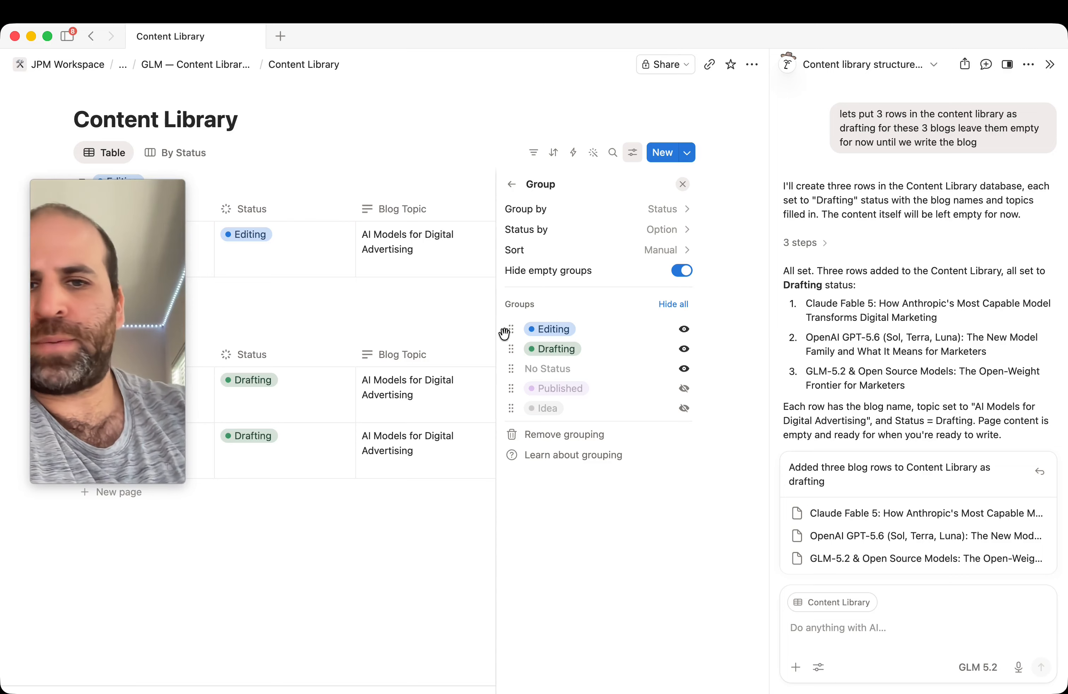
{"action": "left_click", "coordinate": [683, 390]}
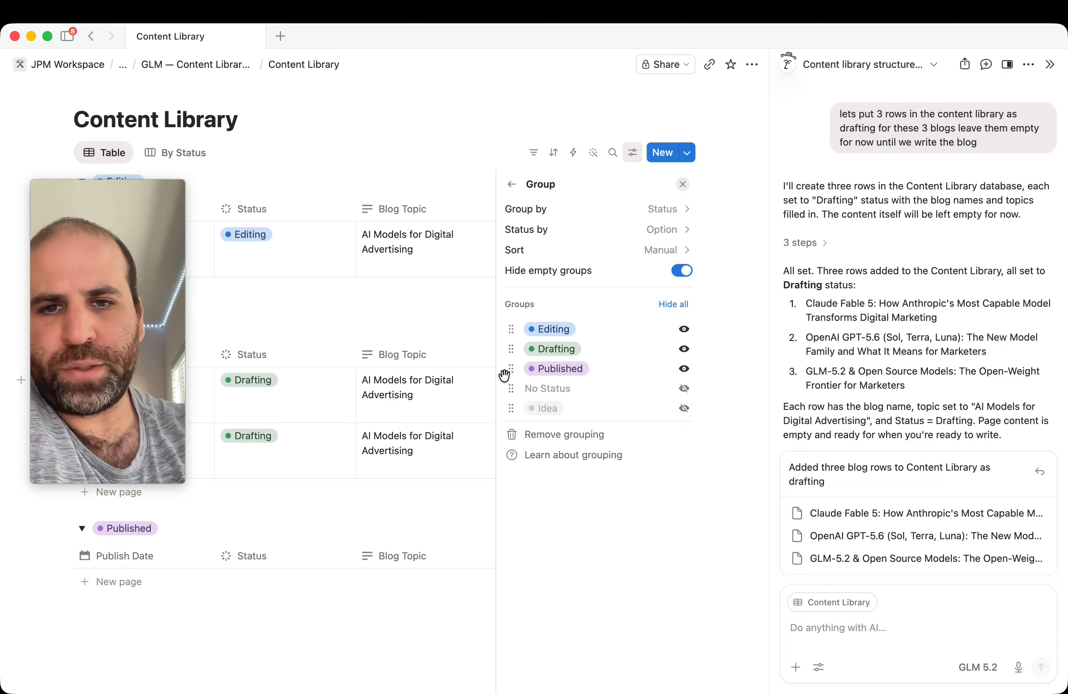
{"action": "left_click_drag", "start_coordinate": [505, 374], "coordinate": [516, 332]}
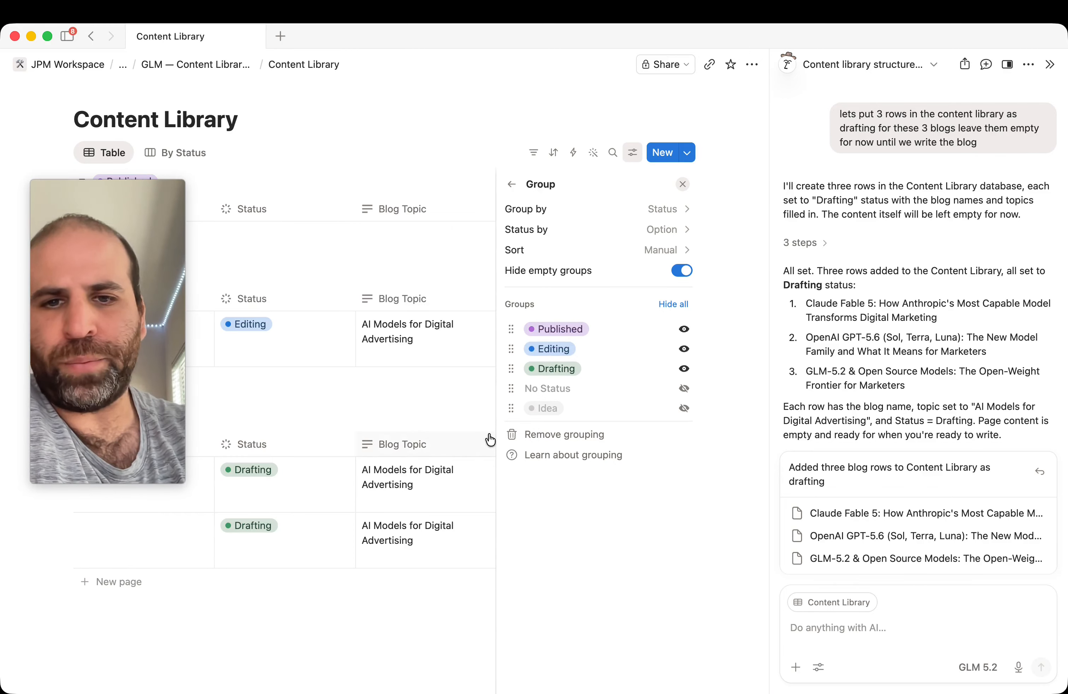
Step: Show the Idea group in the table's grouping and close the view settings
{"action": "left_click", "coordinate": [683, 408]}
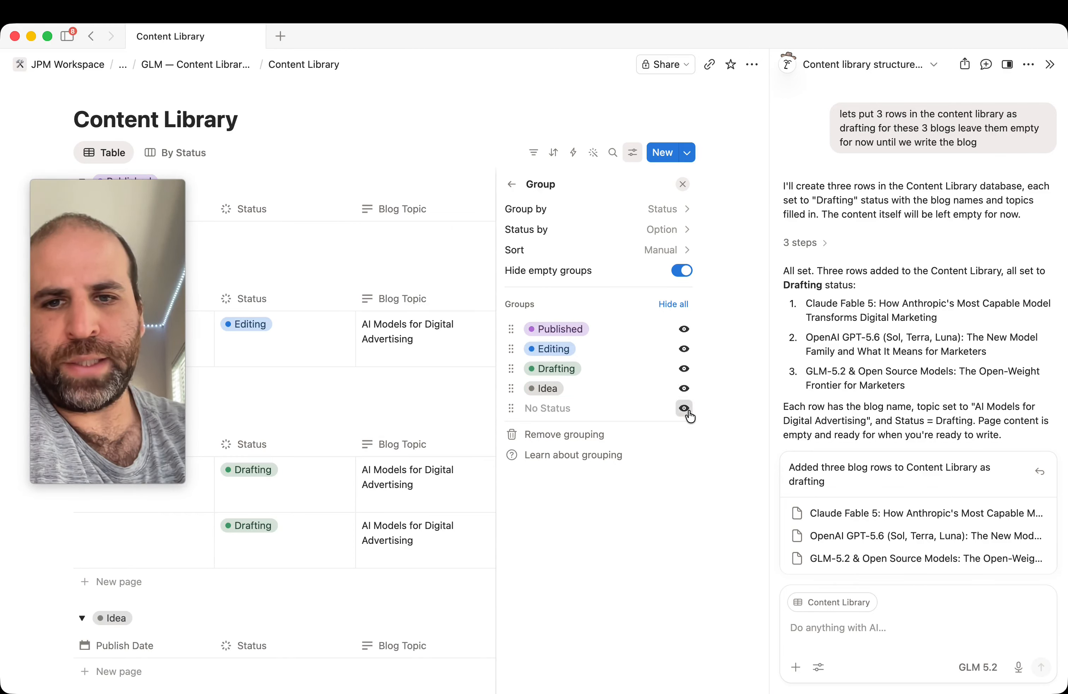
{"action": "left_click", "coordinate": [683, 408]}
{"action": "left_click_drag", "start_coordinate": [510, 407], "coordinate": [508, 389]}
{"action": "left_click", "coordinate": [684, 408]}
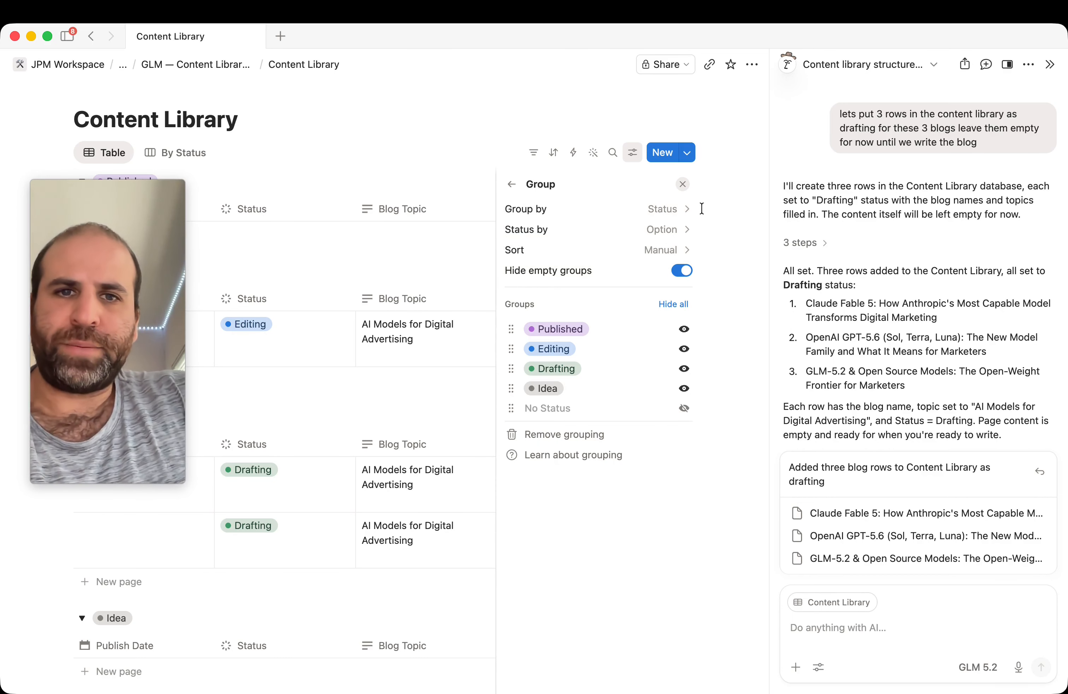
{"action": "left_click", "coordinate": [633, 152]}
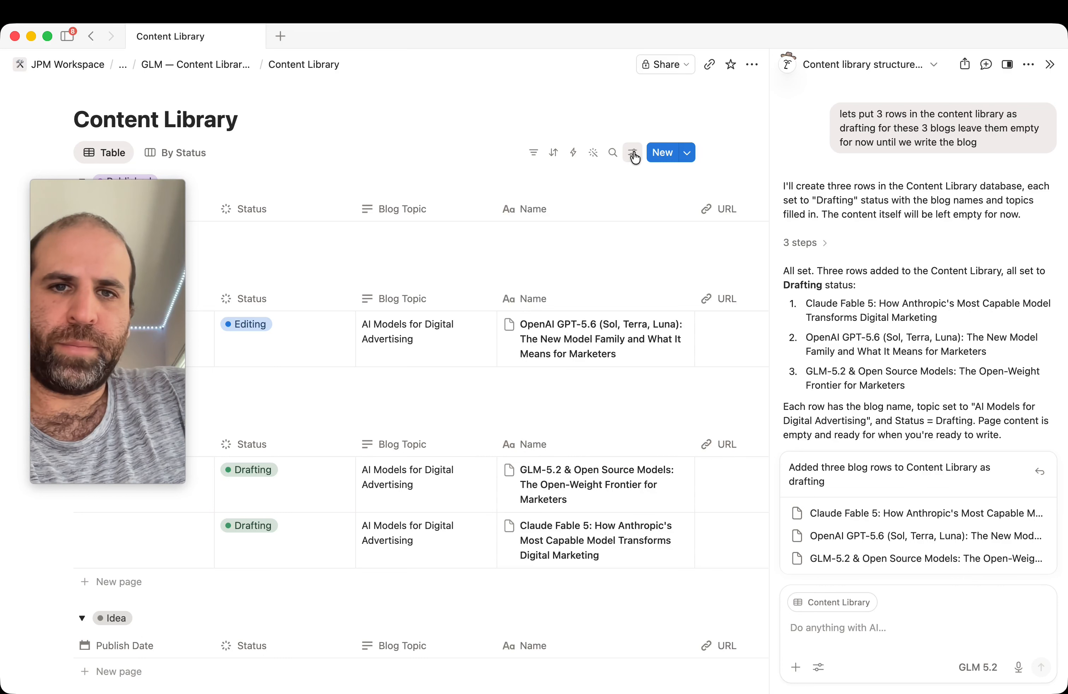
Step: Add a new page to the Idea group, leaving its Name and Blog Topic empty
{"action": "left_click_drag", "start_coordinate": [314, 306], "coordinate": [940, 324]}
{"action": "scroll", "coordinate": [576, 375], "scroll_direction": "down", "scroll_amount": 1}
{"action": "scroll", "coordinate": [575, 374], "scroll_direction": "down", "scroll_amount": 5}
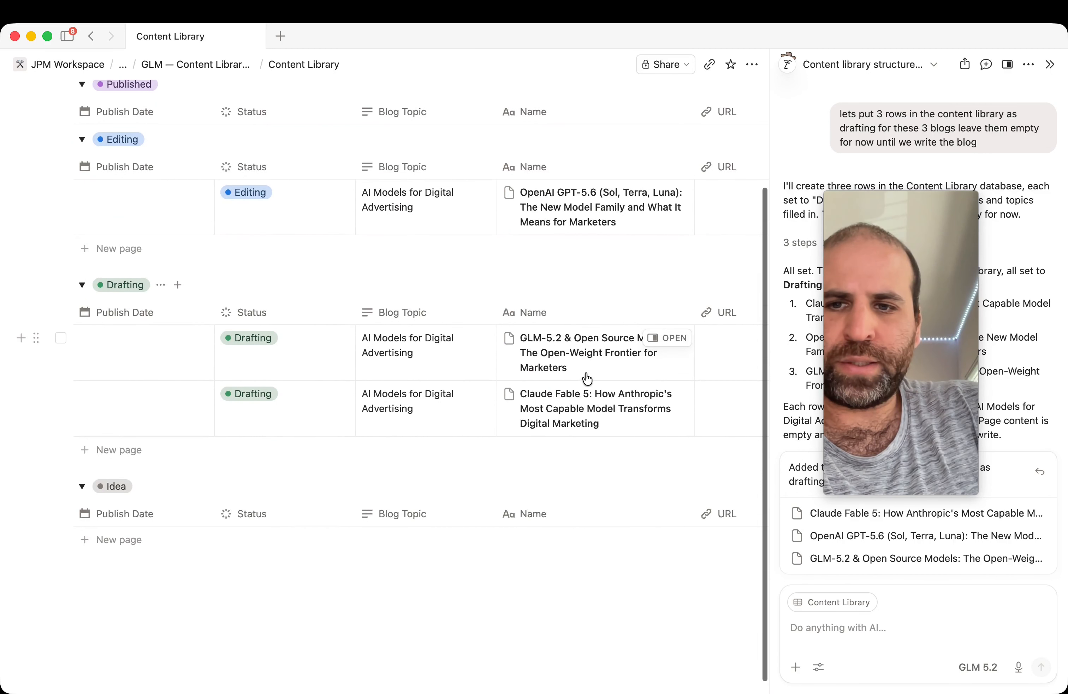
{"action": "left_click", "coordinate": [120, 540]}
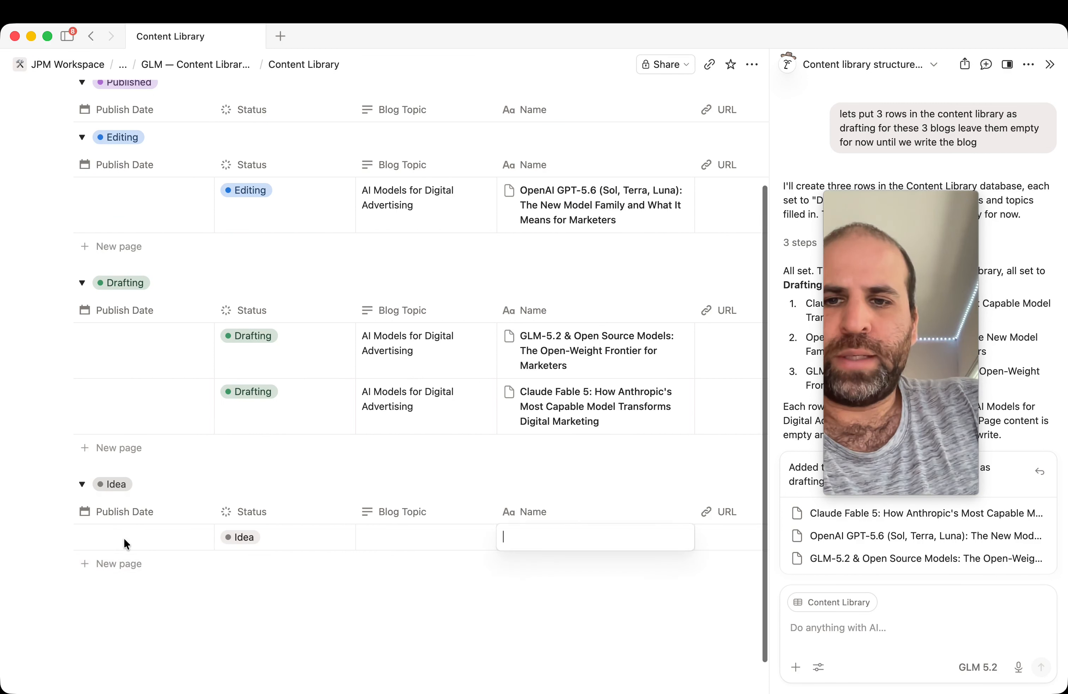
{"action": "key", "text": "Escape"}
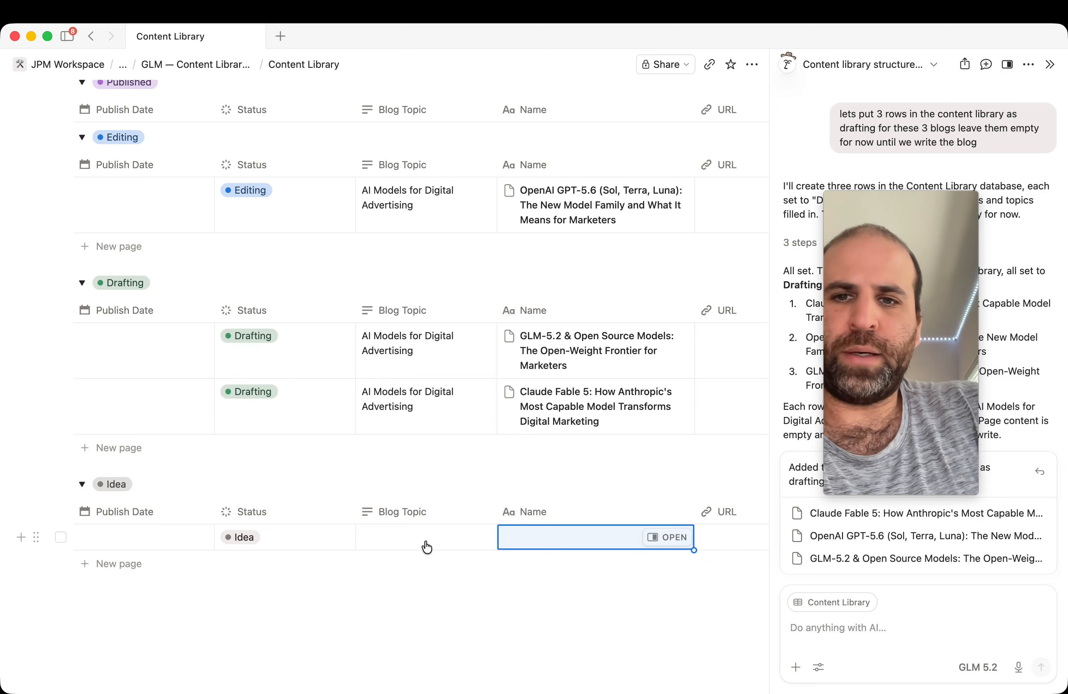
{"action": "left_click", "coordinate": [426, 545]}
{"action": "key", "text": "Escape"}
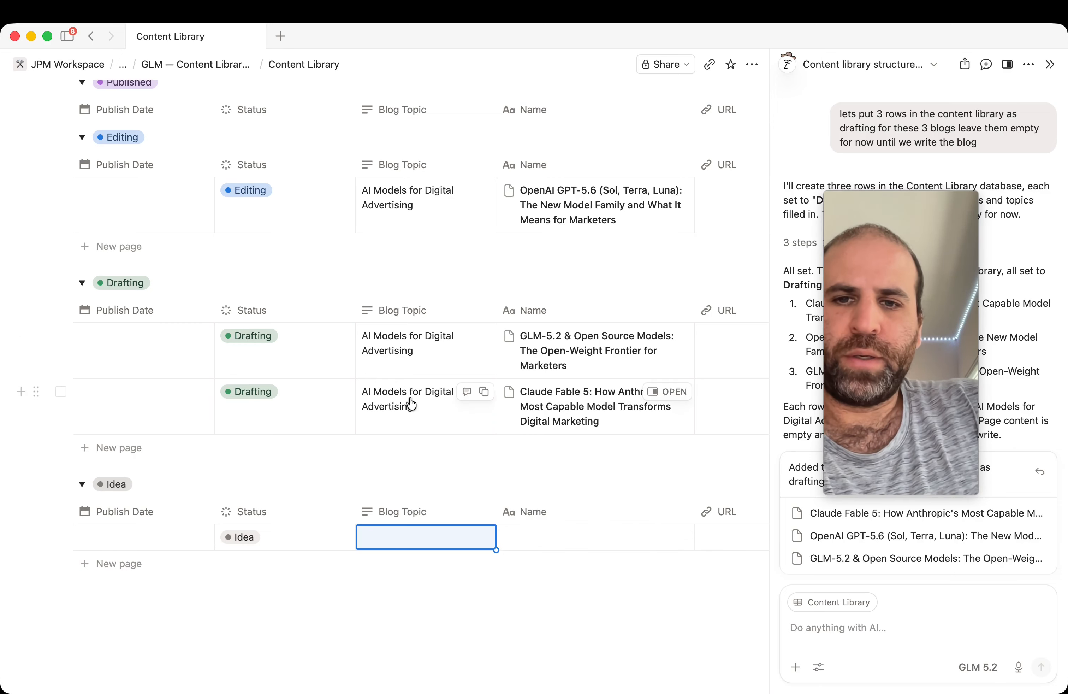
Step: Change the Blog Topic property's type to Multi-select
{"action": "scroll", "coordinate": [390, 383], "scroll_direction": "up", "scroll_amount": 3}
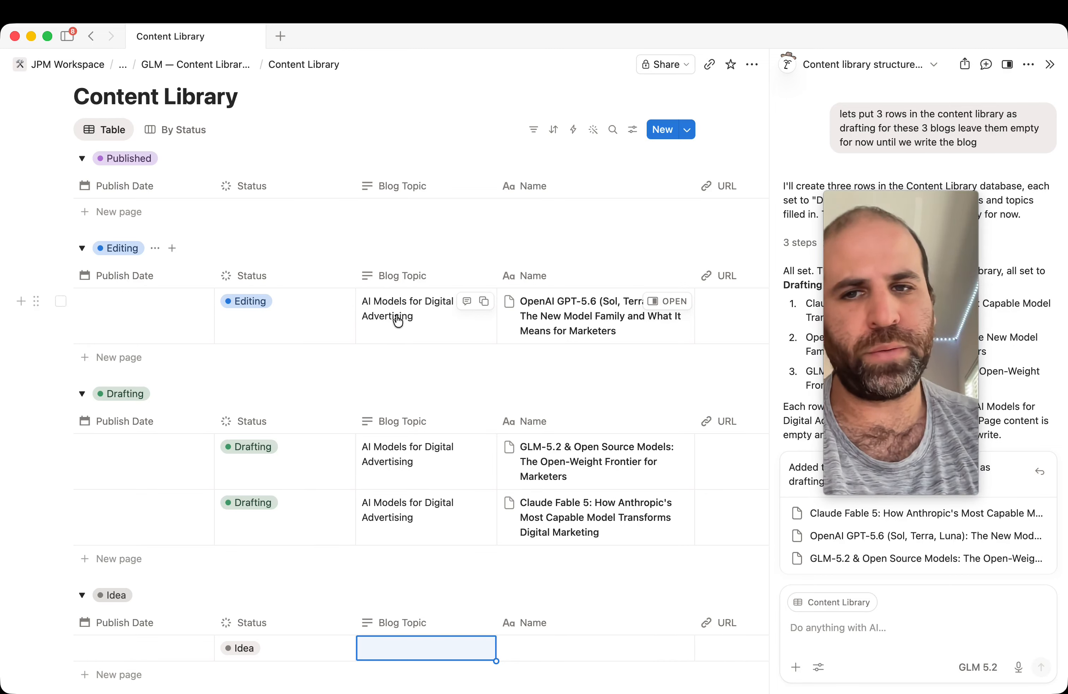
{"action": "left_click", "coordinate": [388, 282]}
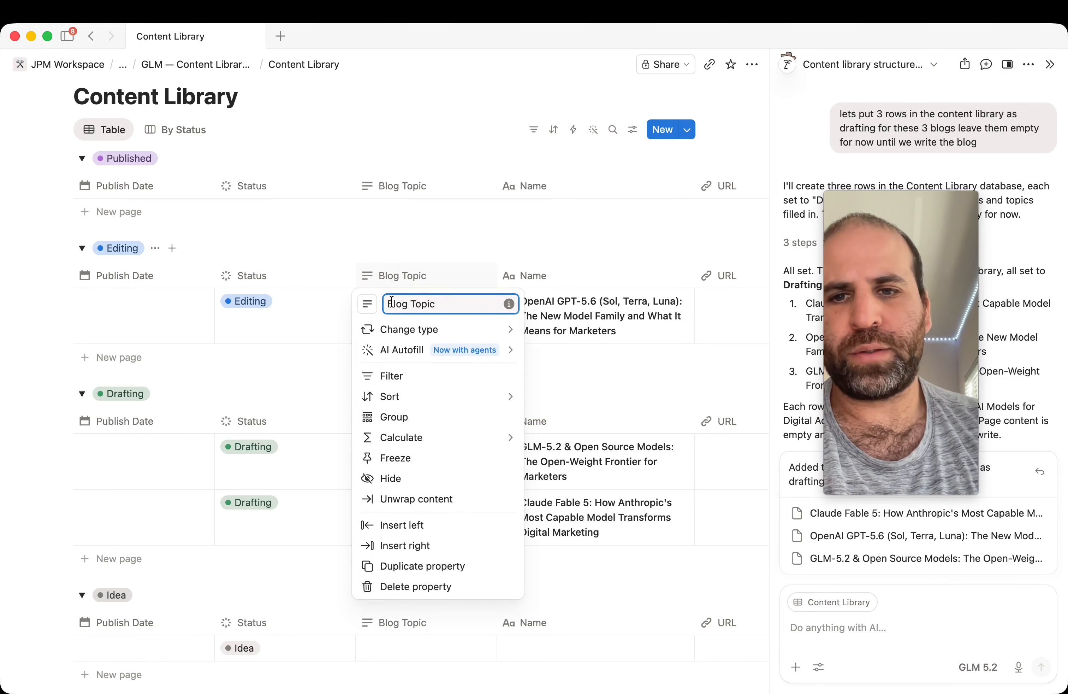
{"action": "mouse_move", "coordinate": [399, 330]}
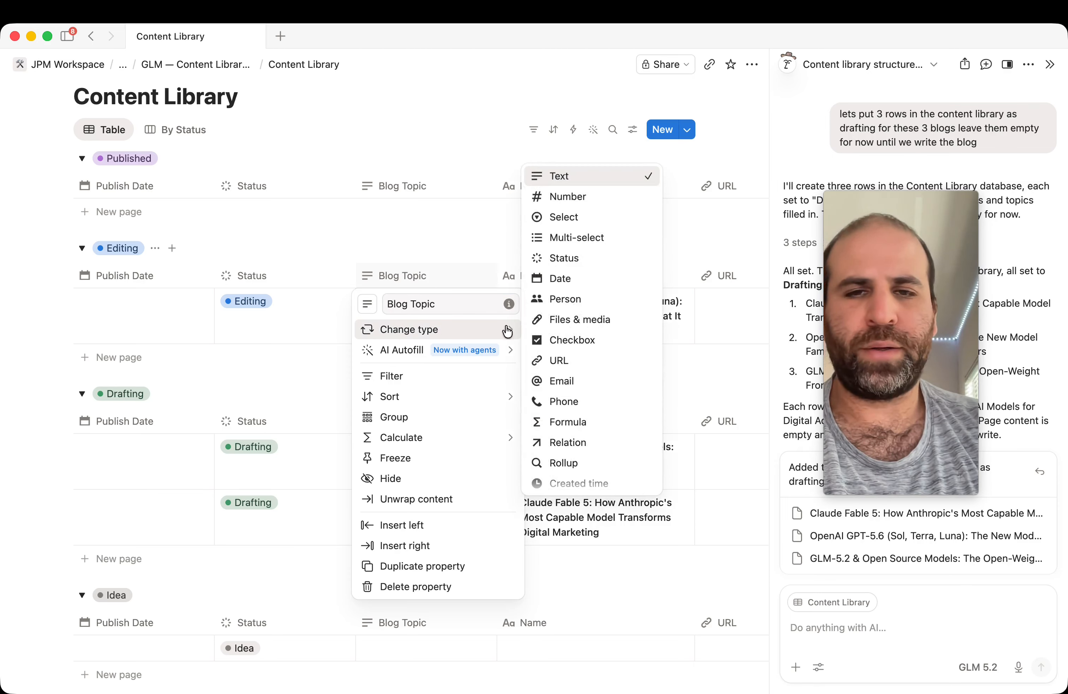
{"action": "left_click", "coordinate": [565, 239]}
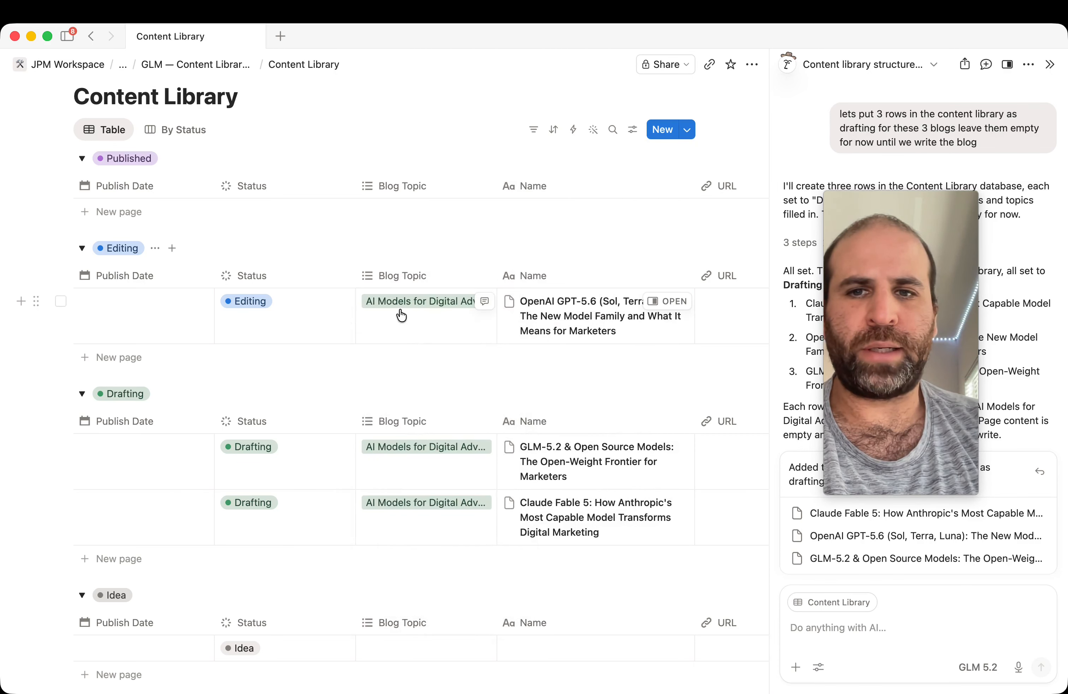
Step: Create the option ChatGPt in the Blog Topic of the OpenAI GPT-5.6 row
{"action": "left_click", "coordinate": [408, 309]}
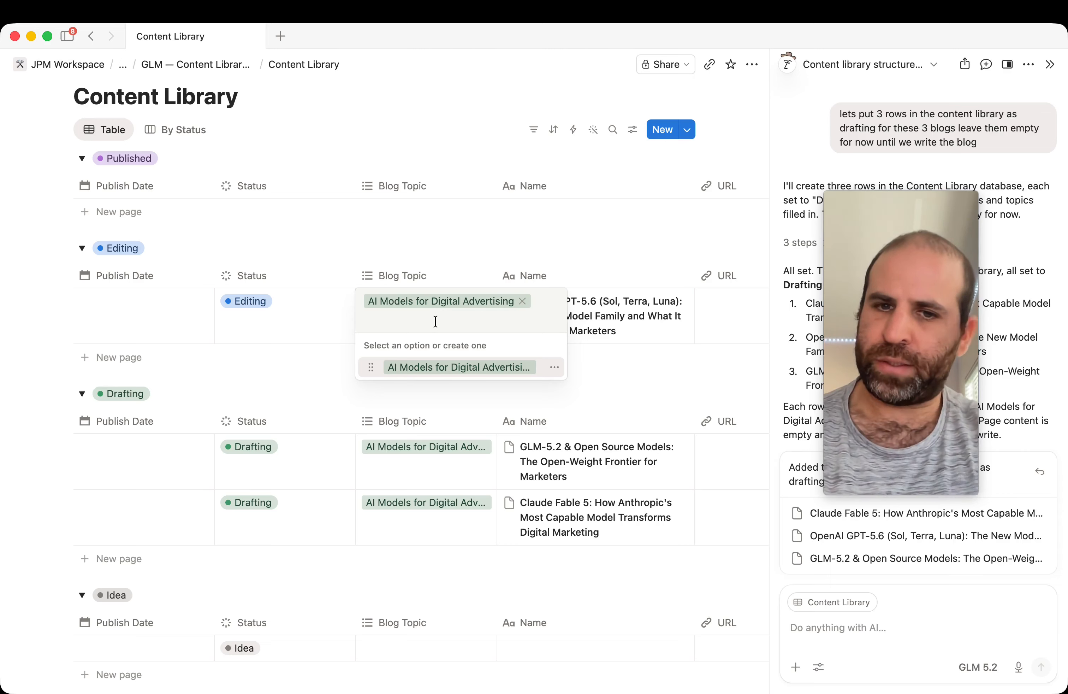
{"action": "type", "text": "GPT"}
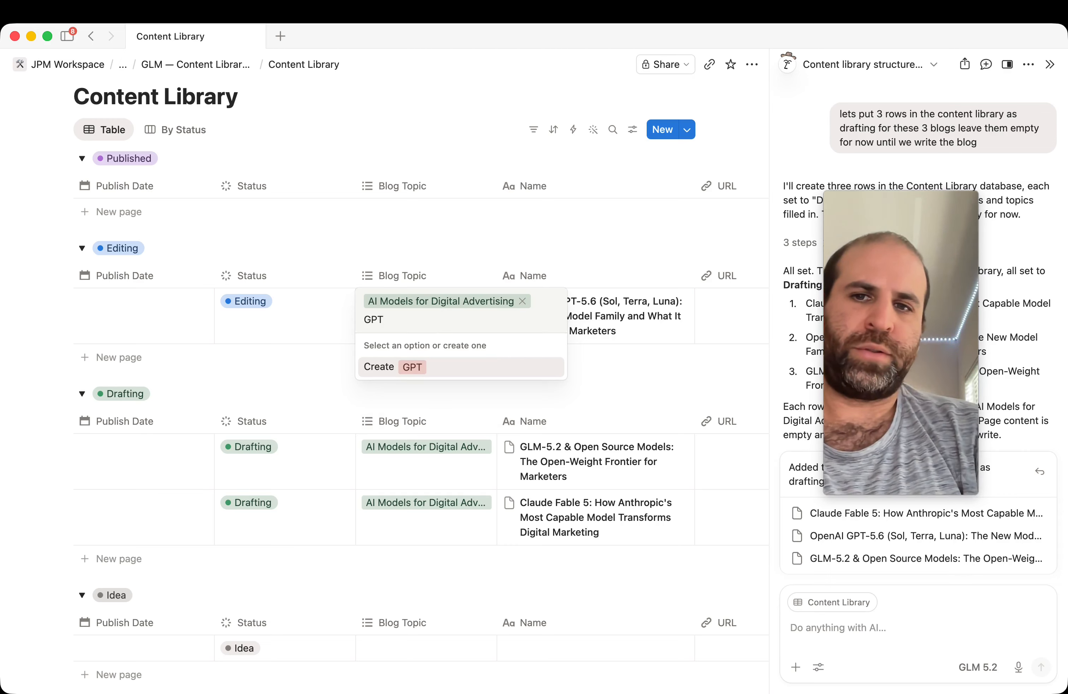
{"action": "key", "text": "BackSpace"}
{"action": "key", "text": "BackSpace"}
{"action": "key", "text": "BackSpace"}
{"action": "type", "text": "Chat"}
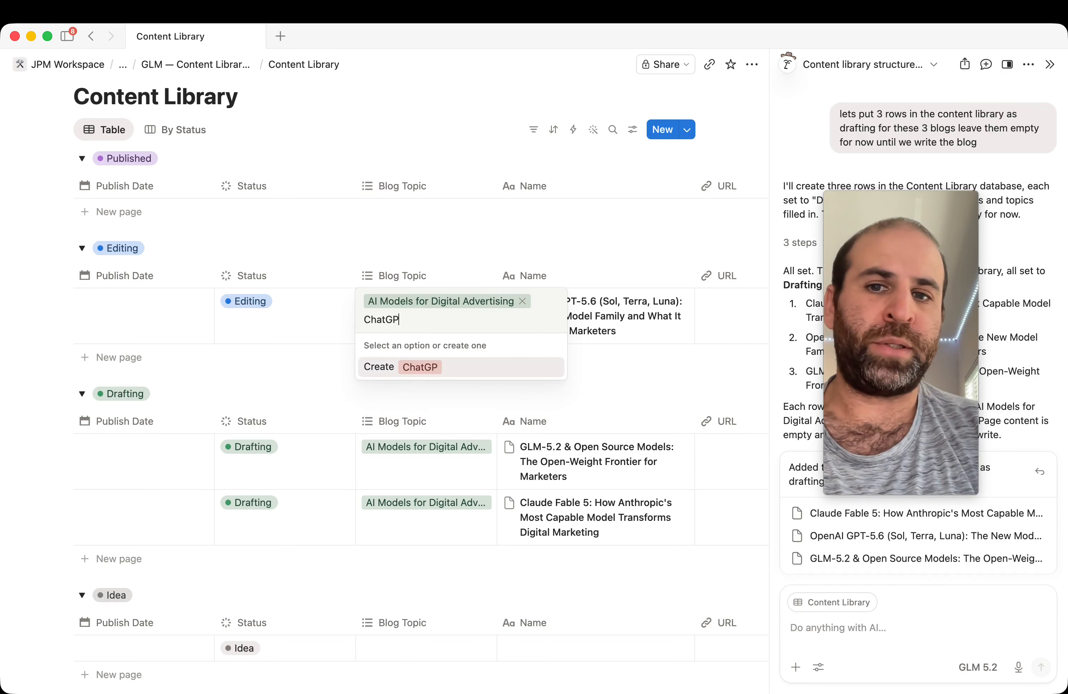
{"action": "type", "text": "GPt"}
{"action": "key", "text": "Return"}
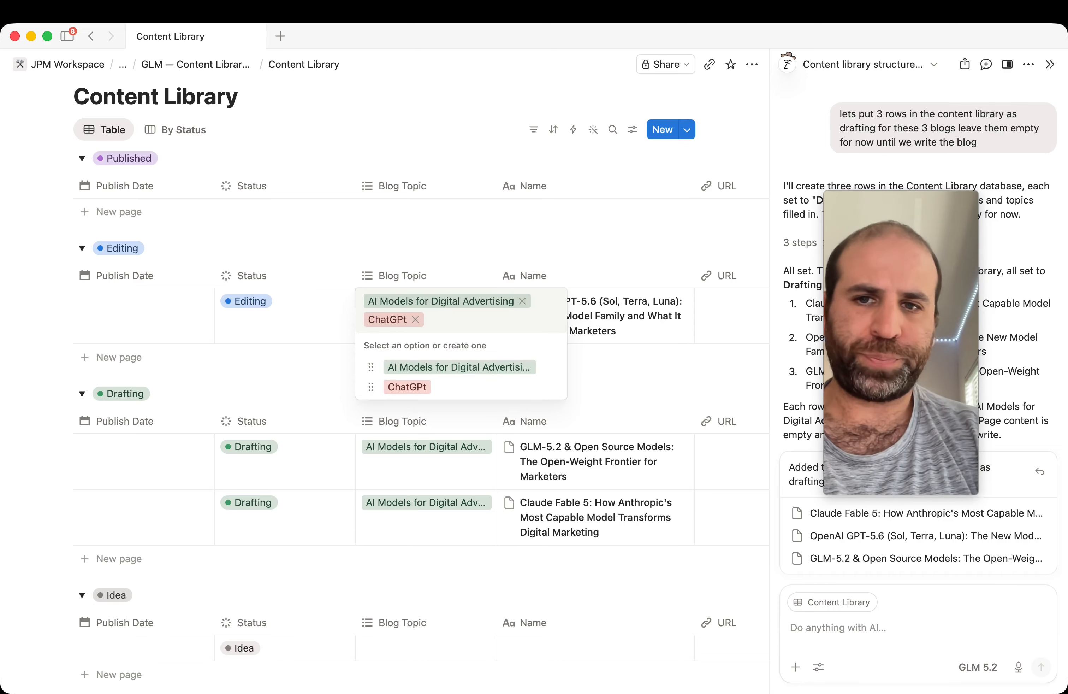
Step: Rename the ChatGPt topic option to ChatGPT and close the option list
{"action": "left_click", "coordinate": [559, 390]}
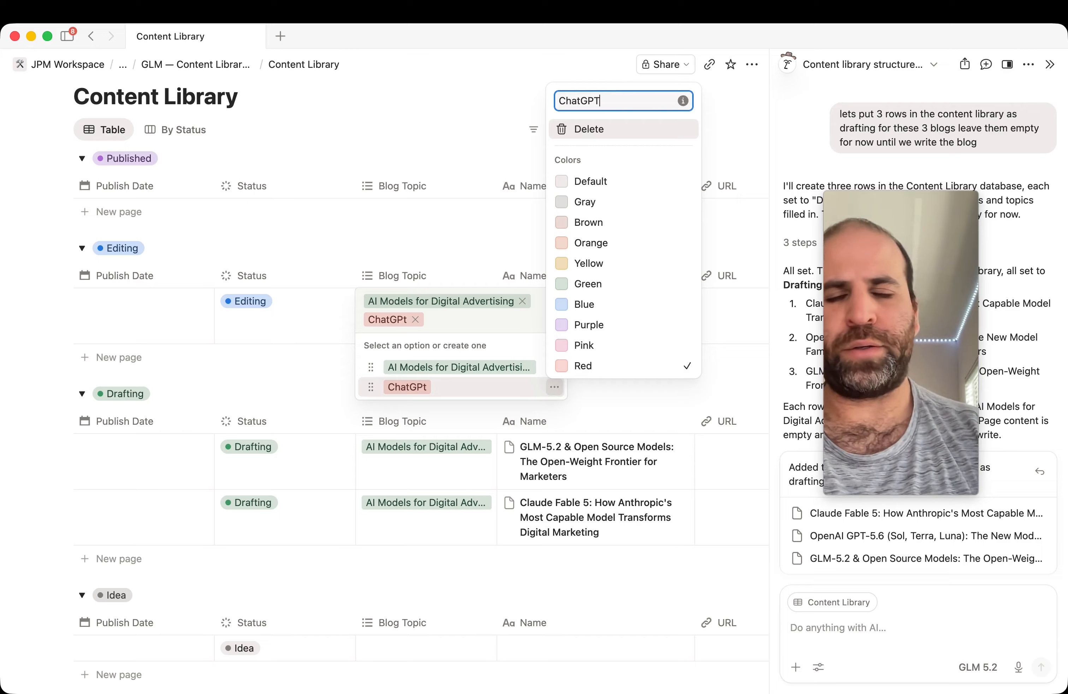
{"action": "left_click", "coordinate": [476, 383]}
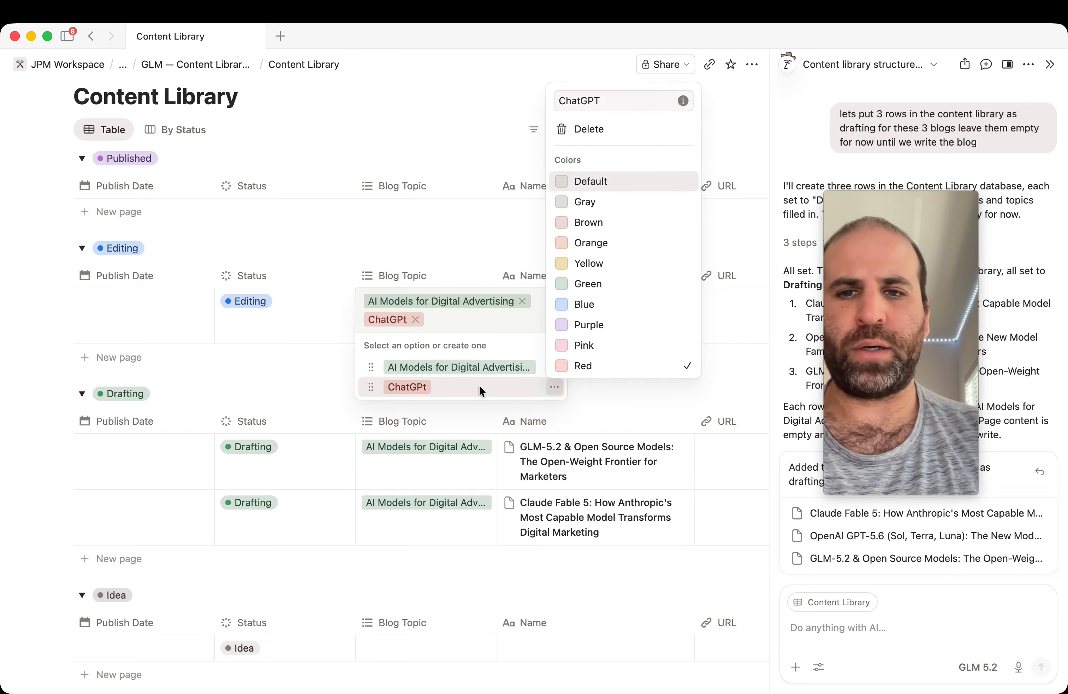
{"action": "left_click", "coordinate": [321, 357]}
Step: Create and assign the topic option Open Source in the Blog Topic of the GLM-5.2 & Open Source Models row
{"action": "left_click", "coordinate": [433, 475]}
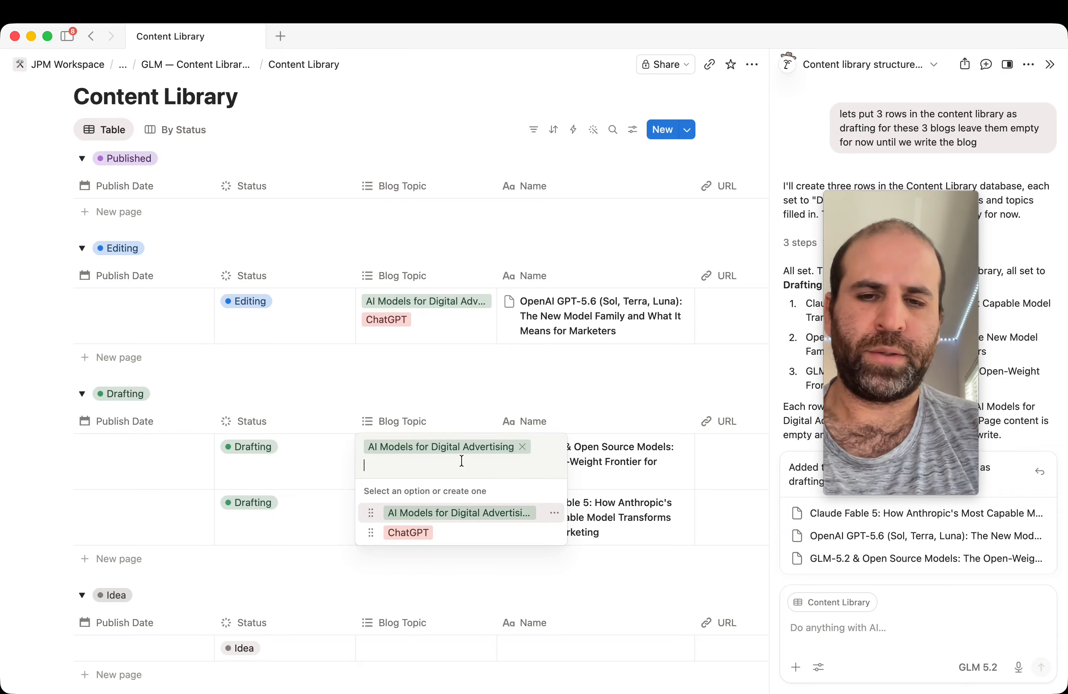
{"action": "type", "text": "open"}
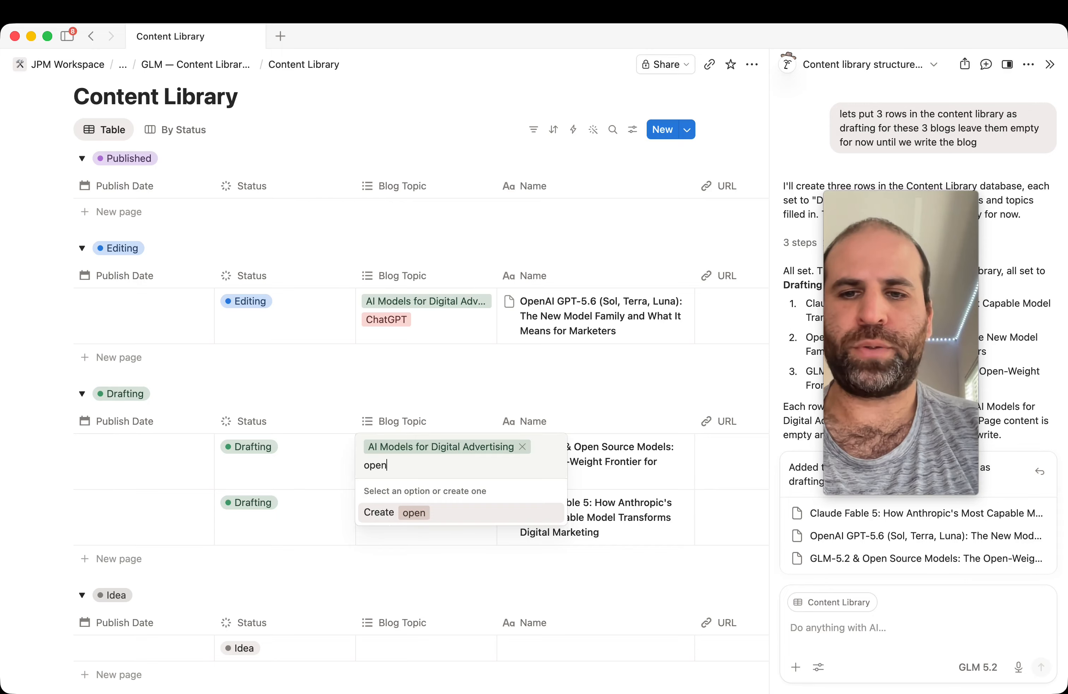
{"action": "key", "text": "BackSpace"}
{"action": "key", "text": "BackSpace"}
{"action": "key", "text": "BackSpace"}
{"action": "type", "text": "Op"}
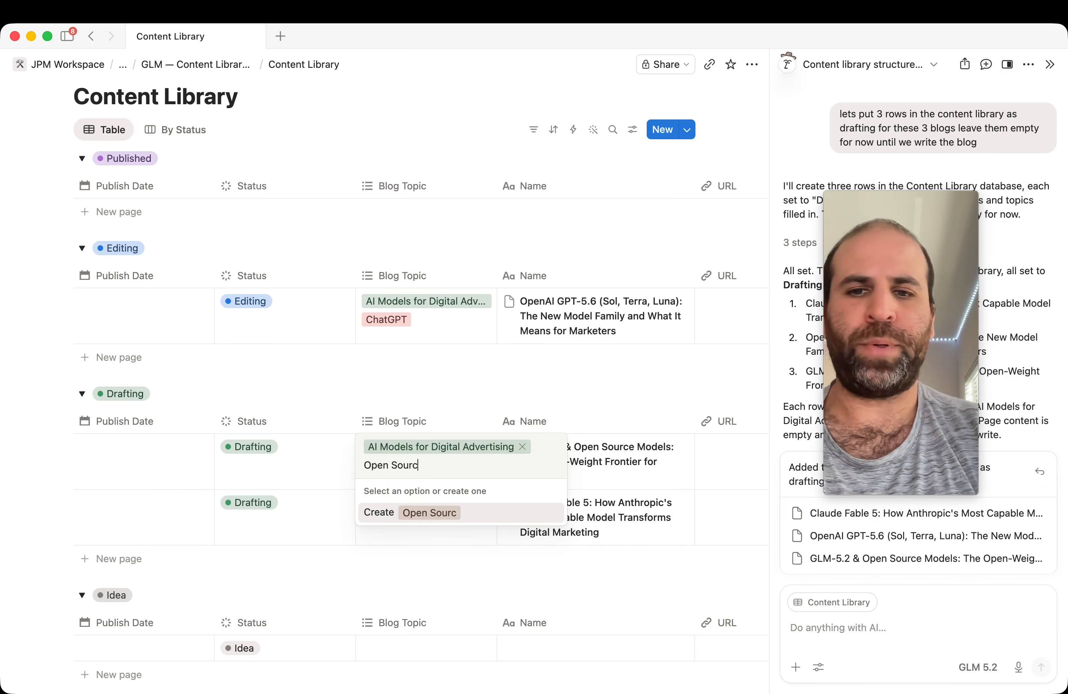
{"action": "key", "text": "Return"}
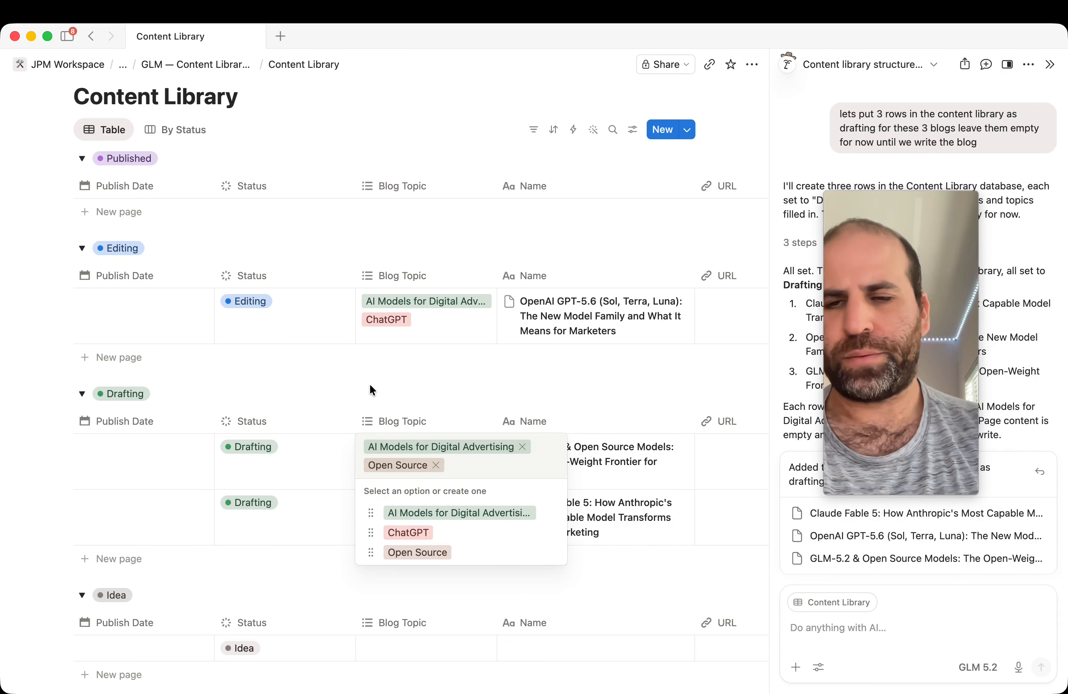
Step: Create and assign the topic option Claude in the Blog Topic of the Claude Fable 5 row
{"action": "key", "text": "Escape"}
{"action": "left_click", "coordinate": [396, 530]}
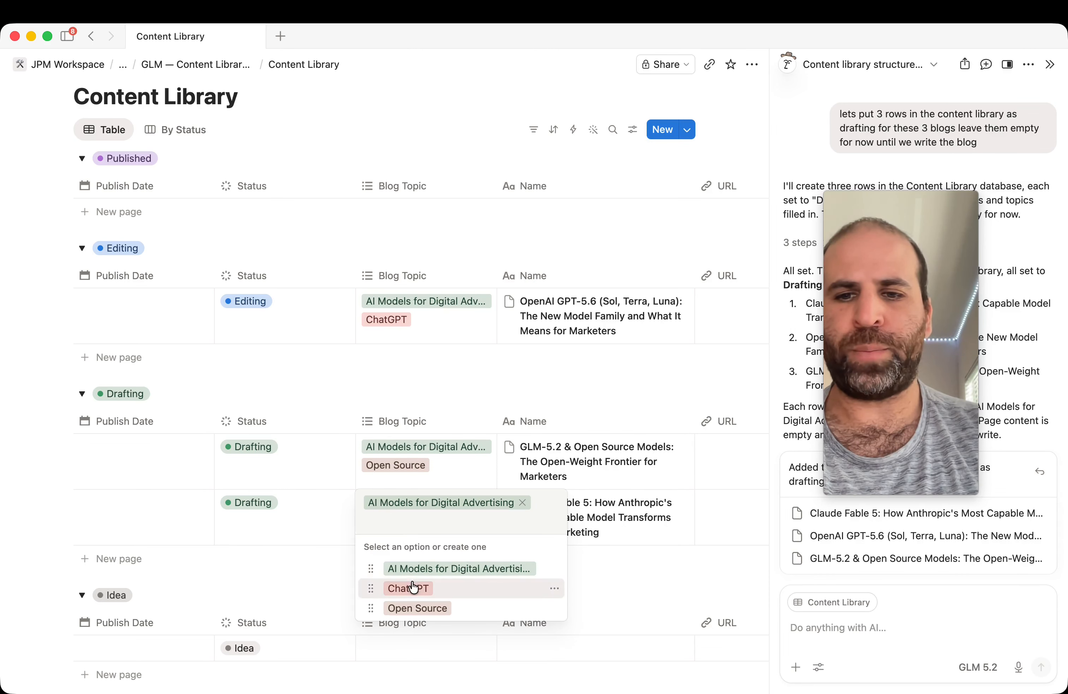
{"action": "type", "text": "CLaude"}
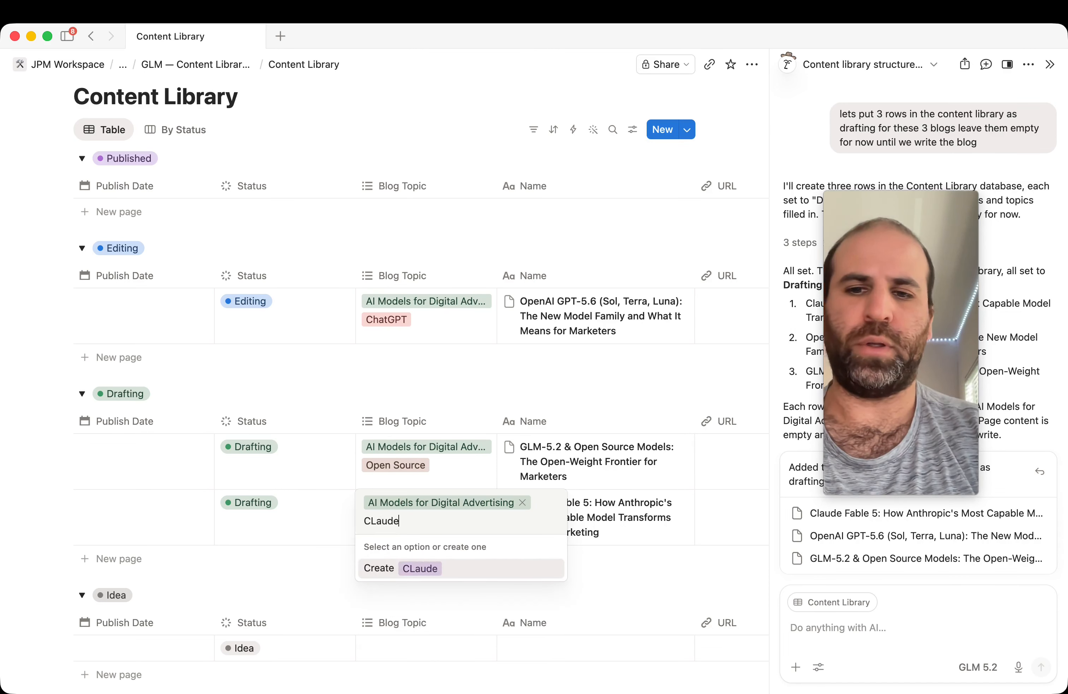
{"action": "key", "text": "BackSpace"}
{"action": "key", "text": "BackSpace"}
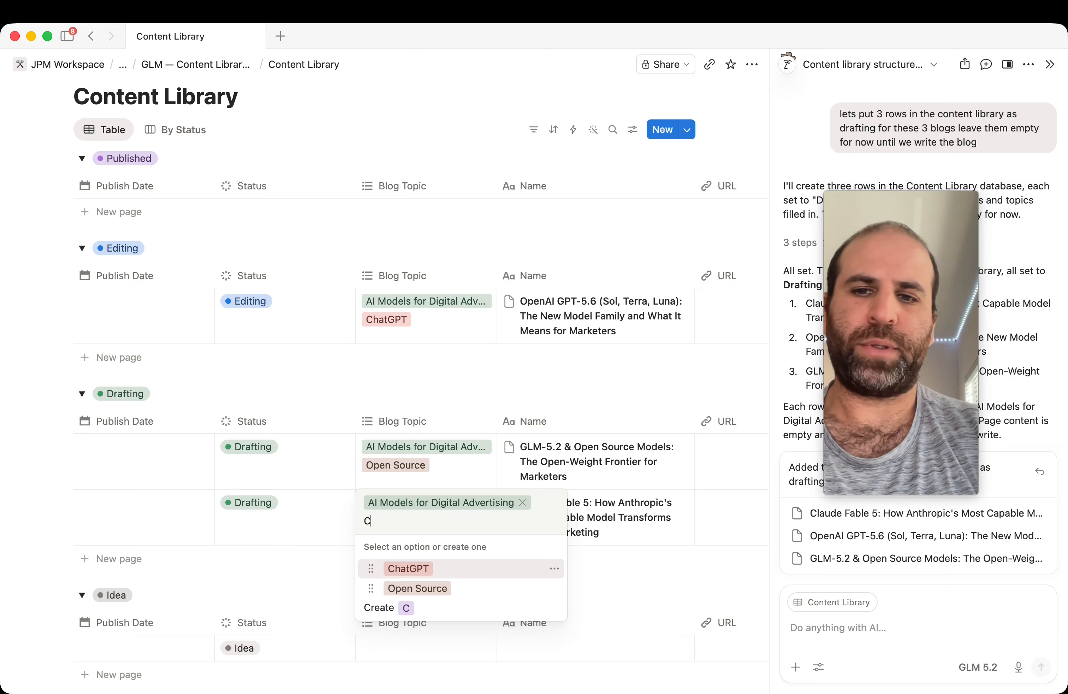
{"action": "type", "text": "laude"}
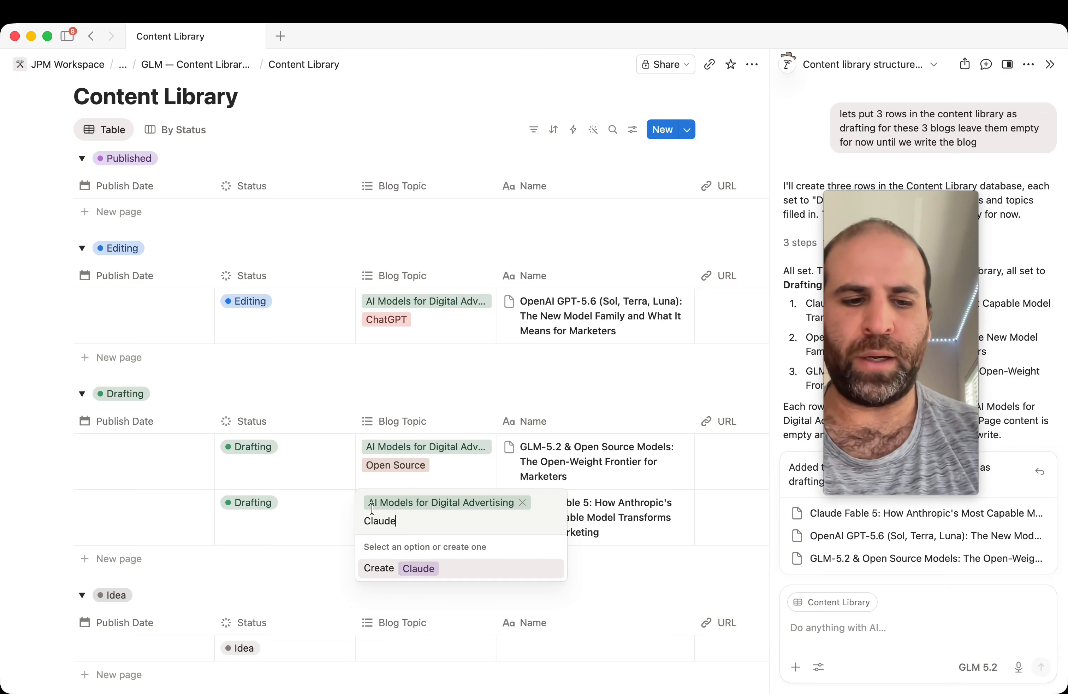
{"action": "key", "text": "Return"}
{"action": "left_click", "coordinate": [272, 522]}
{"action": "left_click", "coordinate": [441, 536]}
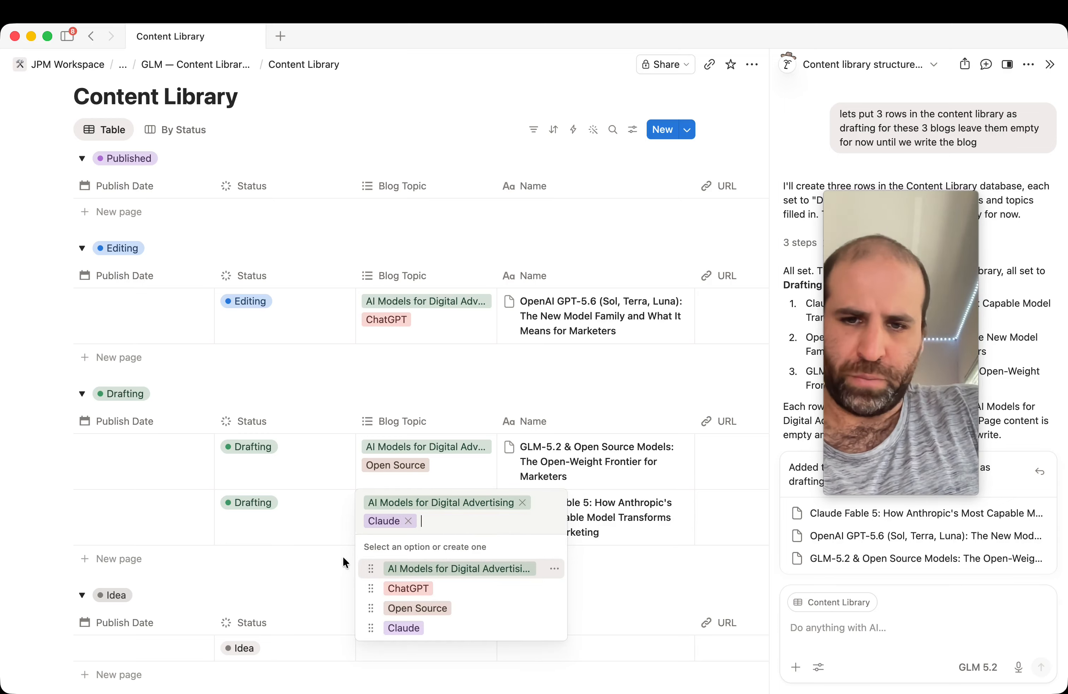
{"action": "key", "text": "Escape"}
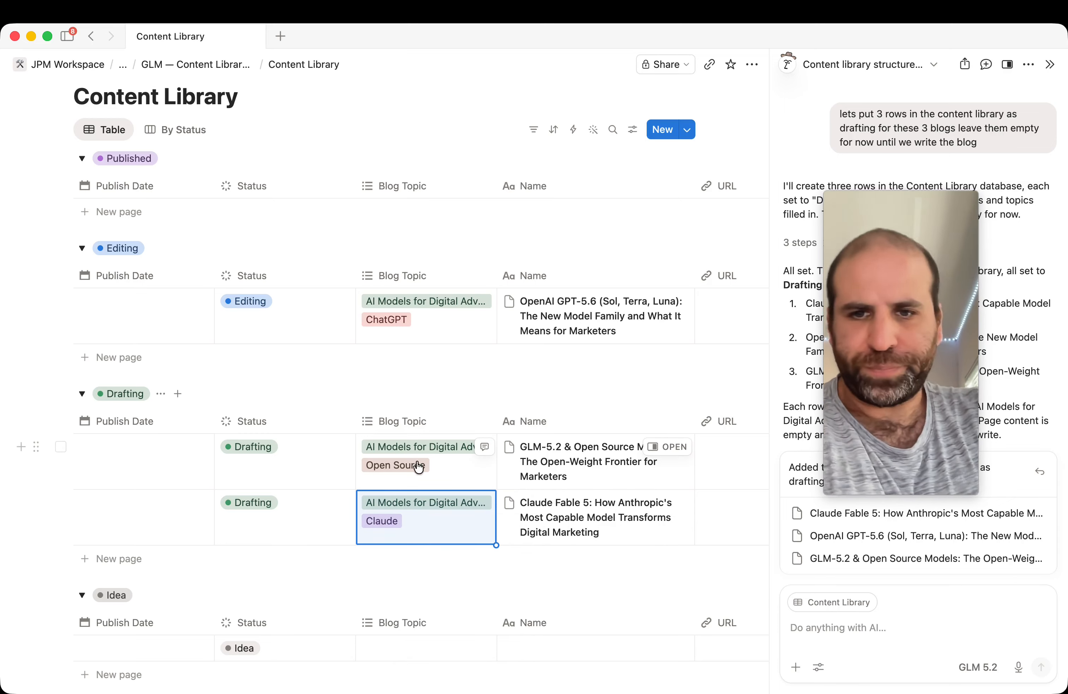
{"action": "left_click", "coordinate": [386, 422]}
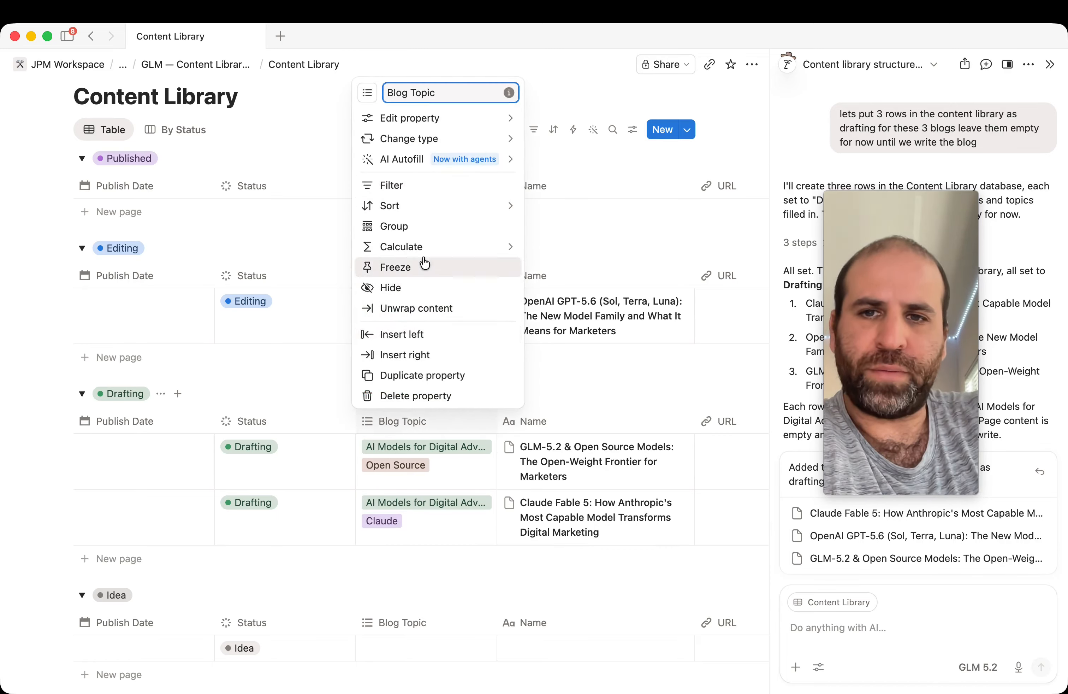
{"action": "key", "text": "Escape"}
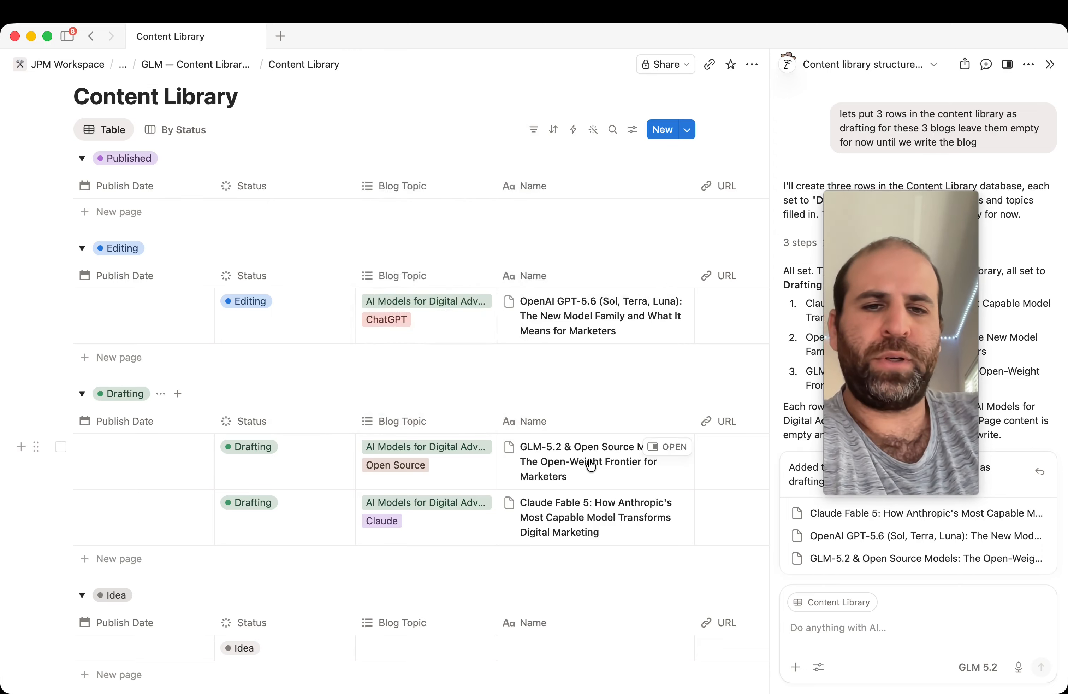
{"action": "scroll", "coordinate": [591, 465], "scroll_direction": "right", "scroll_amount": 6}
{"action": "scroll", "coordinate": [591, 465], "scroll_direction": "left", "scroll_amount": 6}
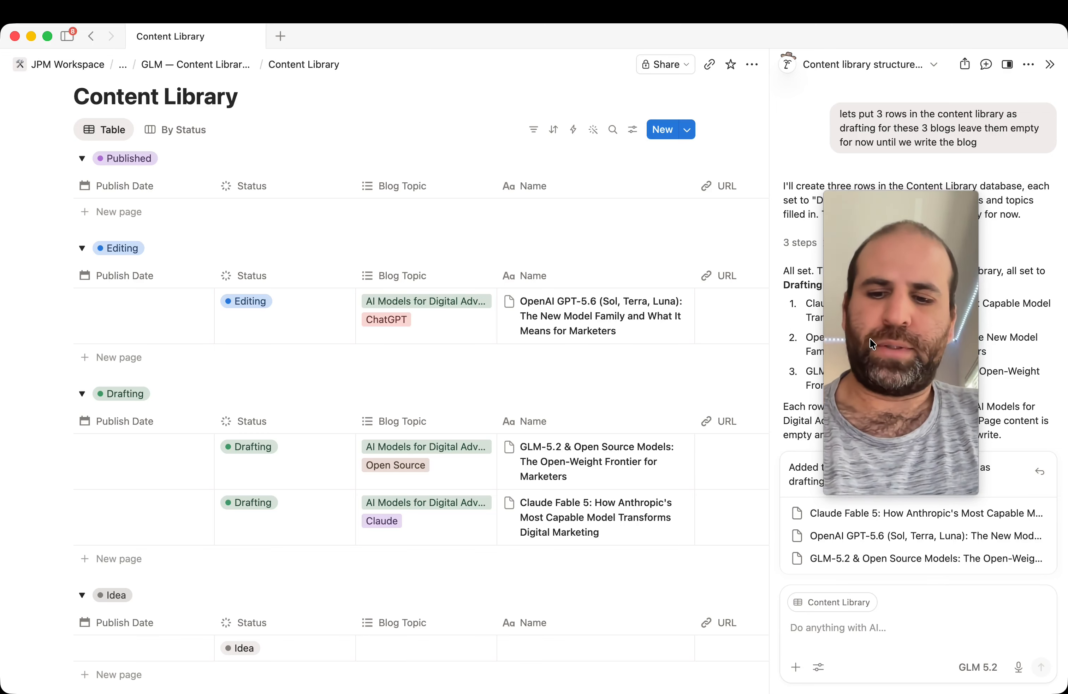
Step: Take a screenshot of the Content Library table and dismiss its preview
{"action": "key", "text": "super+shift+3"}
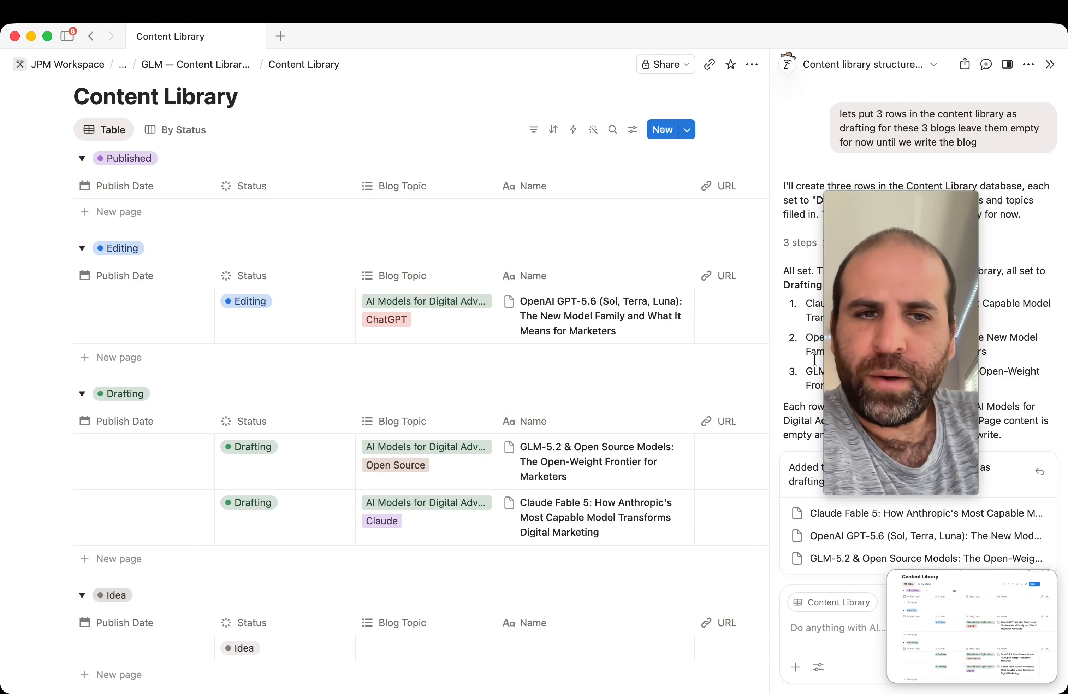
{"action": "left_click_drag", "start_coordinate": [847, 360], "coordinate": [51, 405]}
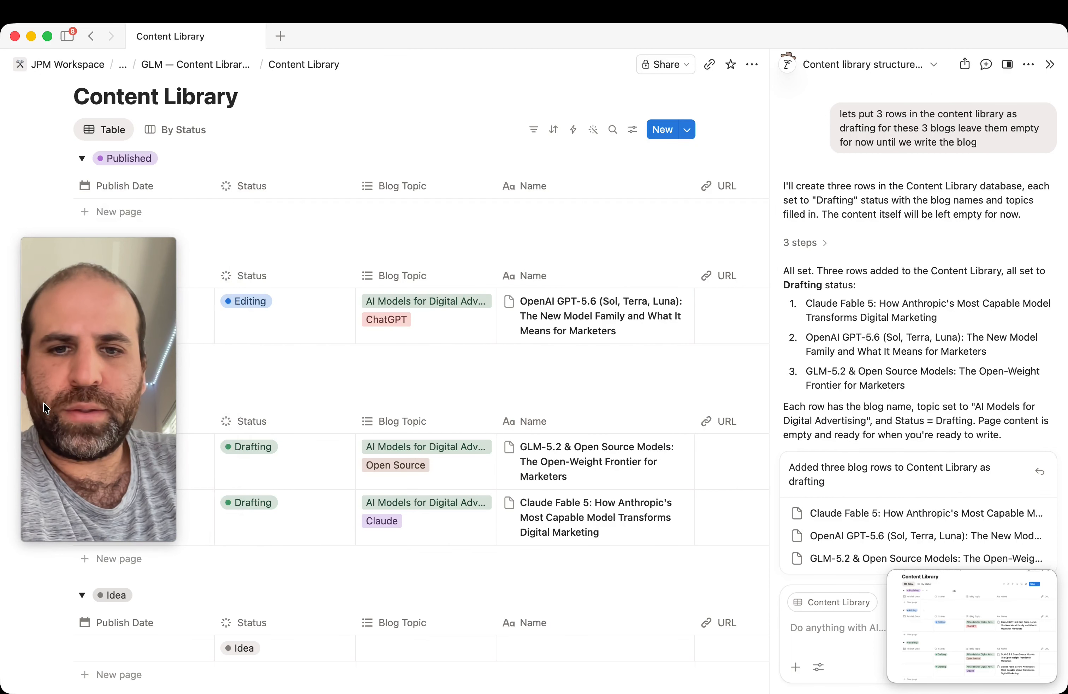
{"action": "left_click", "coordinate": [902, 584]}
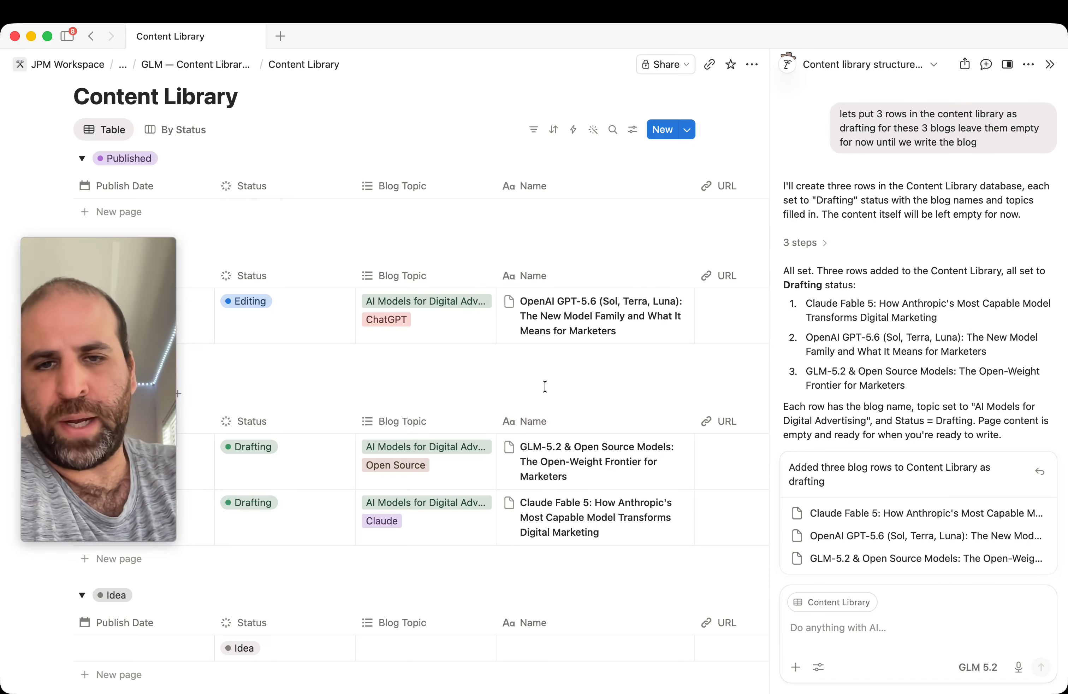
Step: Open the OpenAI GPT-5.6 row's page in side peek and look over its properties
{"action": "left_click", "coordinate": [679, 305]}
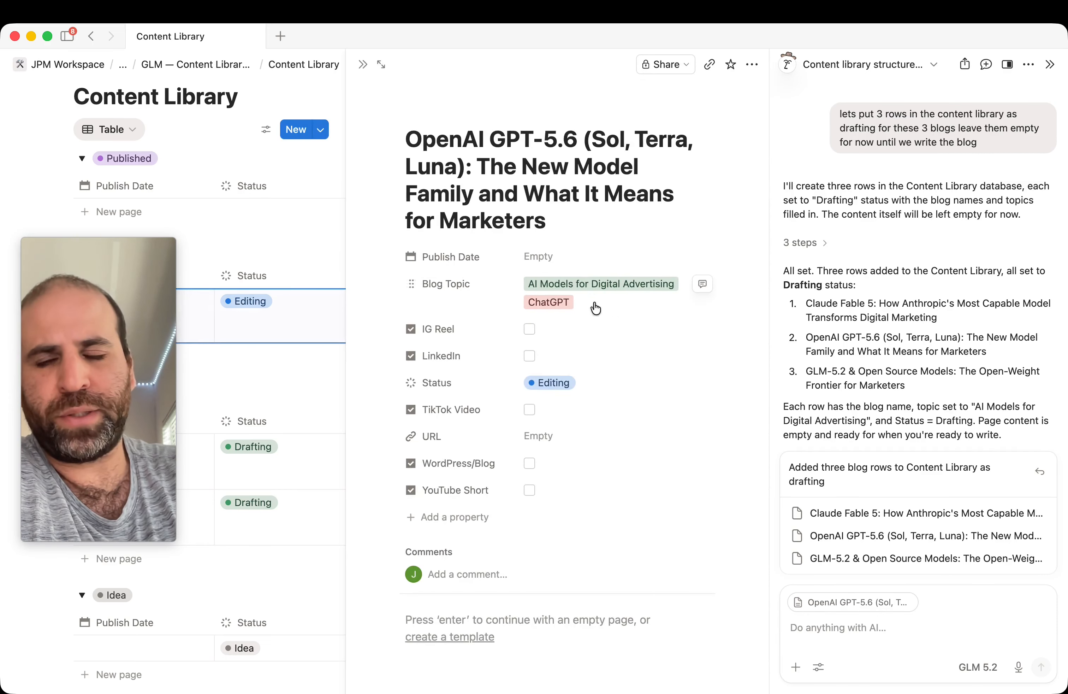
{"action": "scroll", "coordinate": [533, 489], "scroll_direction": "down", "scroll_amount": 1}
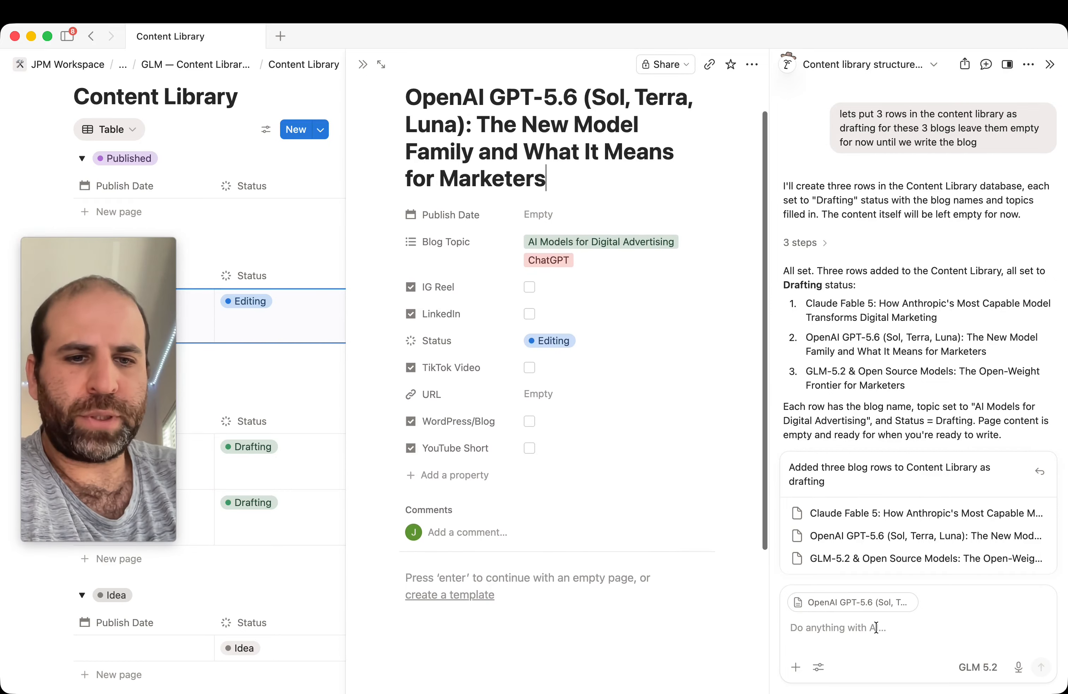
{"action": "left_click", "coordinate": [876, 628]}
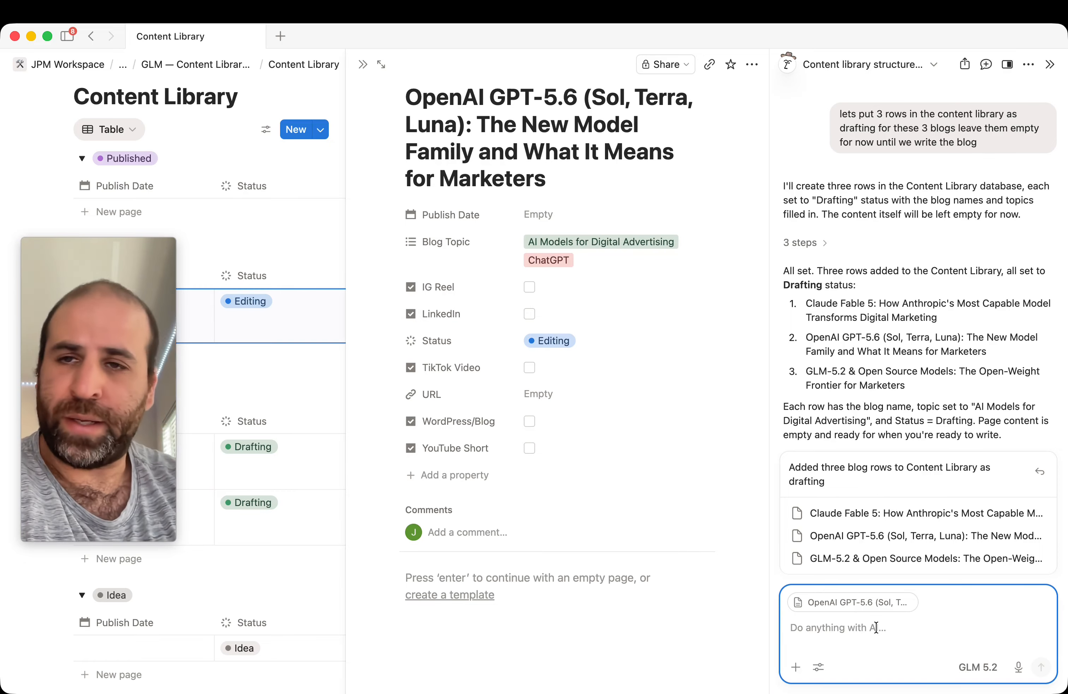
Step: Go to the parent GLM walkthrough page and check the New Blog Template — 1 page, returning to the walkthrough
{"action": "mouse_move", "coordinate": [195, 70]}
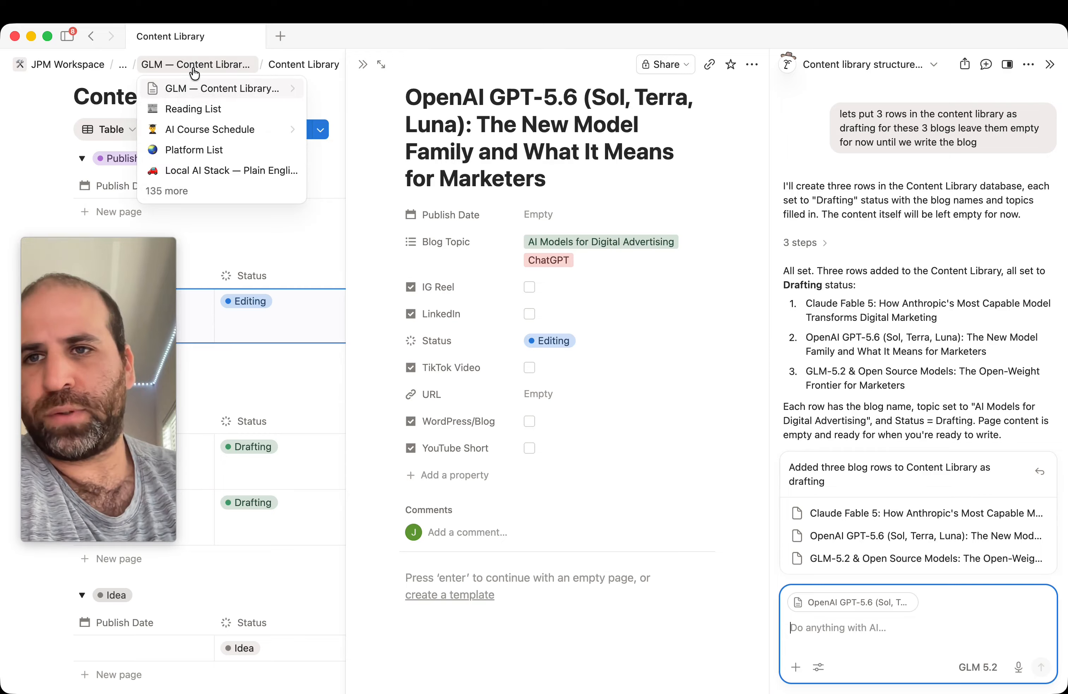
{"action": "left_click", "coordinate": [205, 90]}
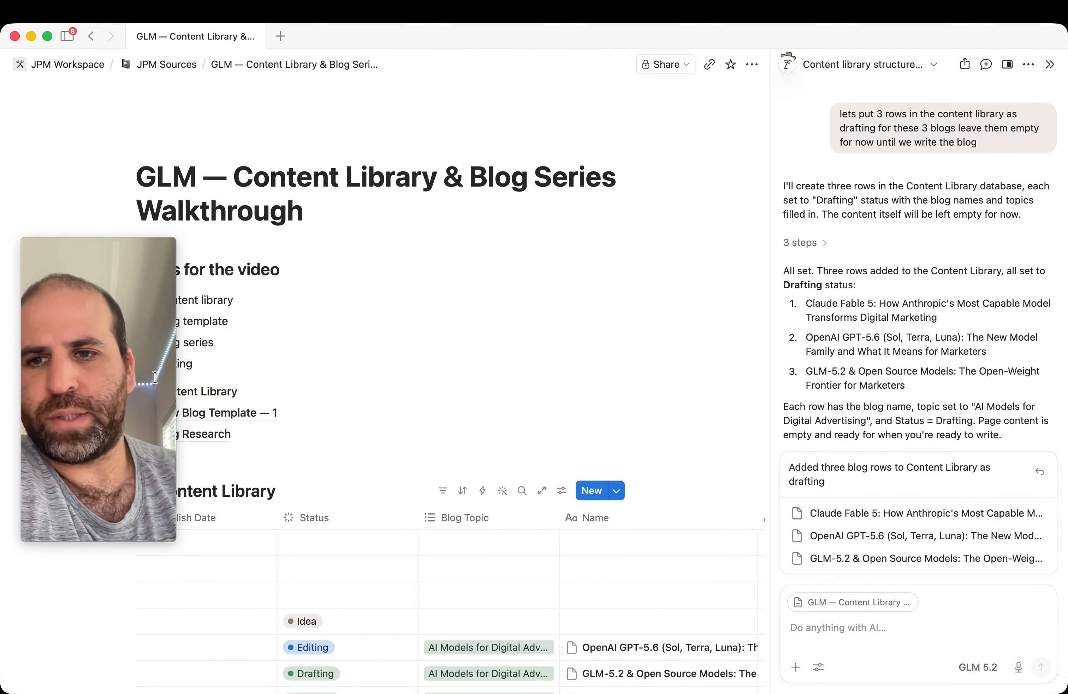
{"action": "left_click", "coordinate": [236, 413]}
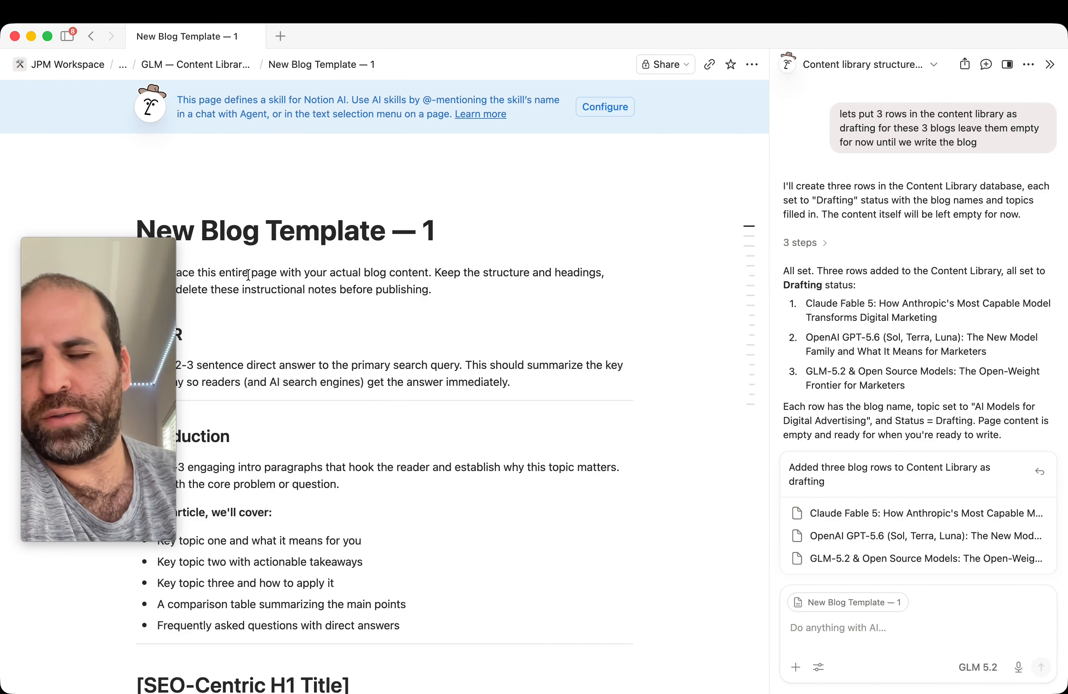
{"action": "key", "text": "super+bracketleft"}
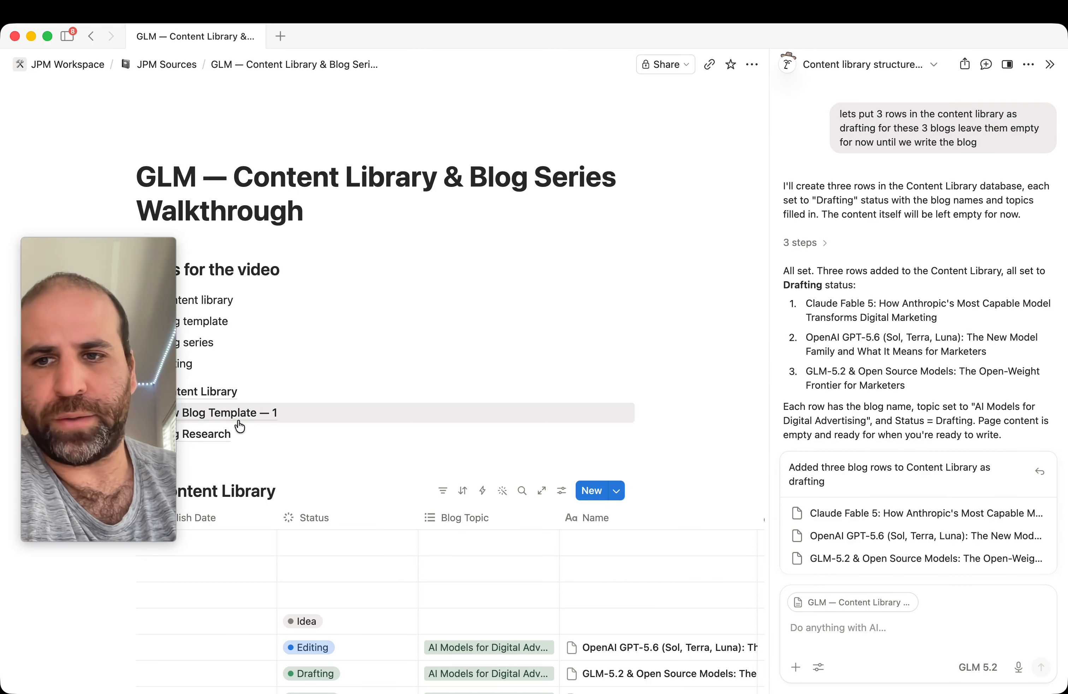
Step: Group the Content Library table embedded in the walkthrough page by Status
{"action": "scroll", "coordinate": [247, 494], "scroll_direction": "down", "scroll_amount": 4}
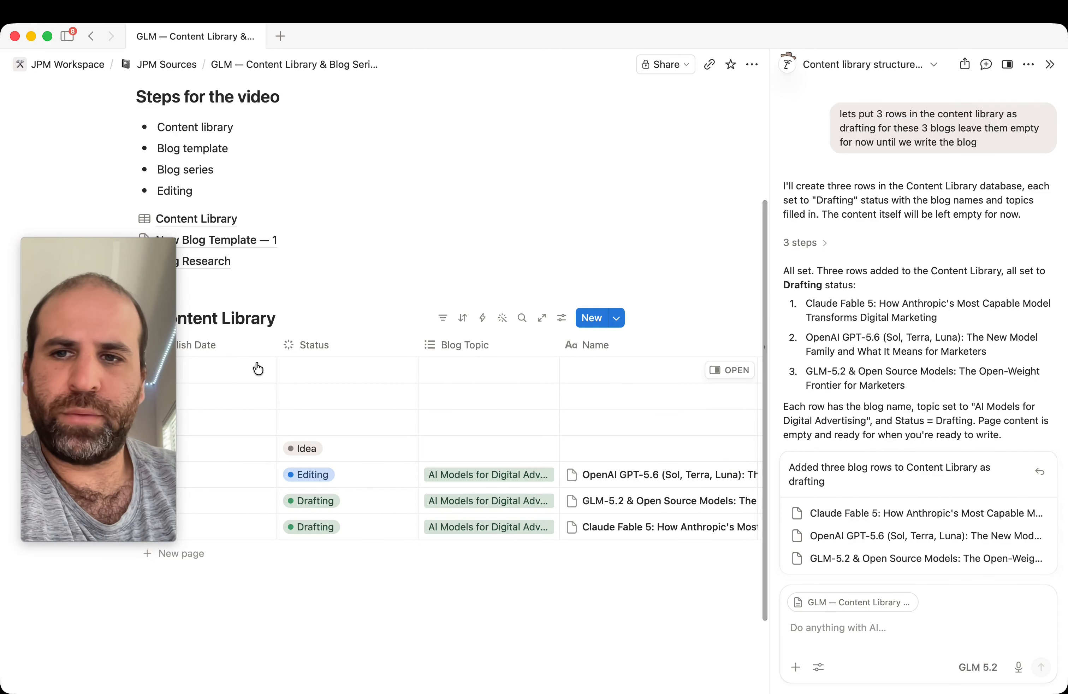
{"action": "scroll", "coordinate": [270, 439], "scroll_direction": "up", "scroll_amount": 1}
{"action": "left_click", "coordinate": [561, 358]}
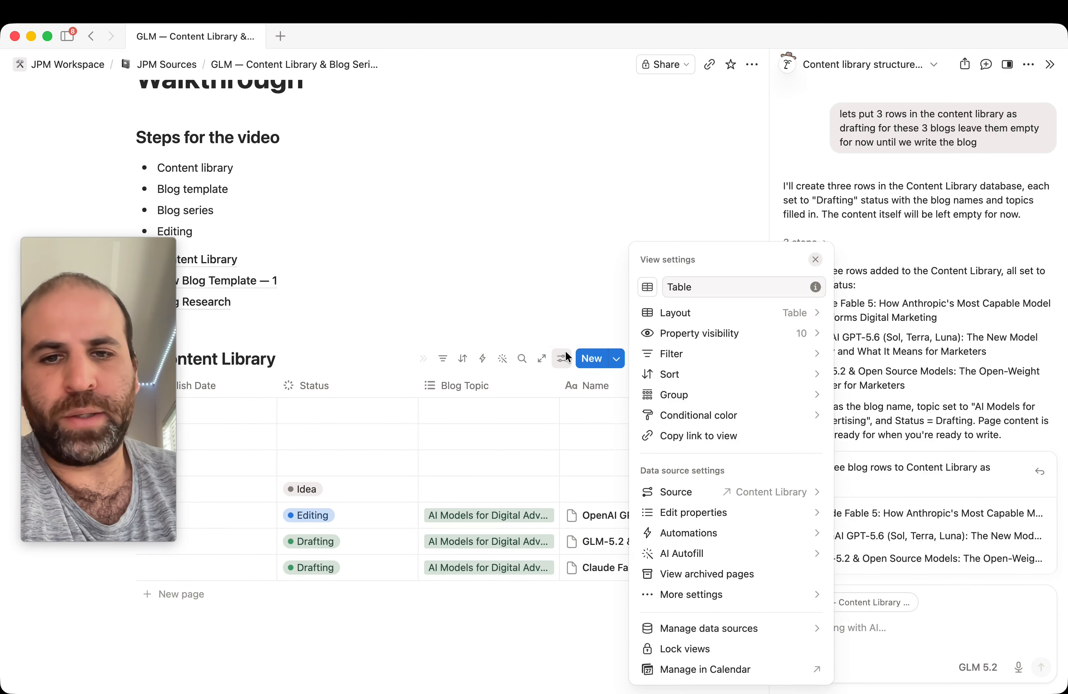
{"action": "left_click", "coordinate": [688, 405]}
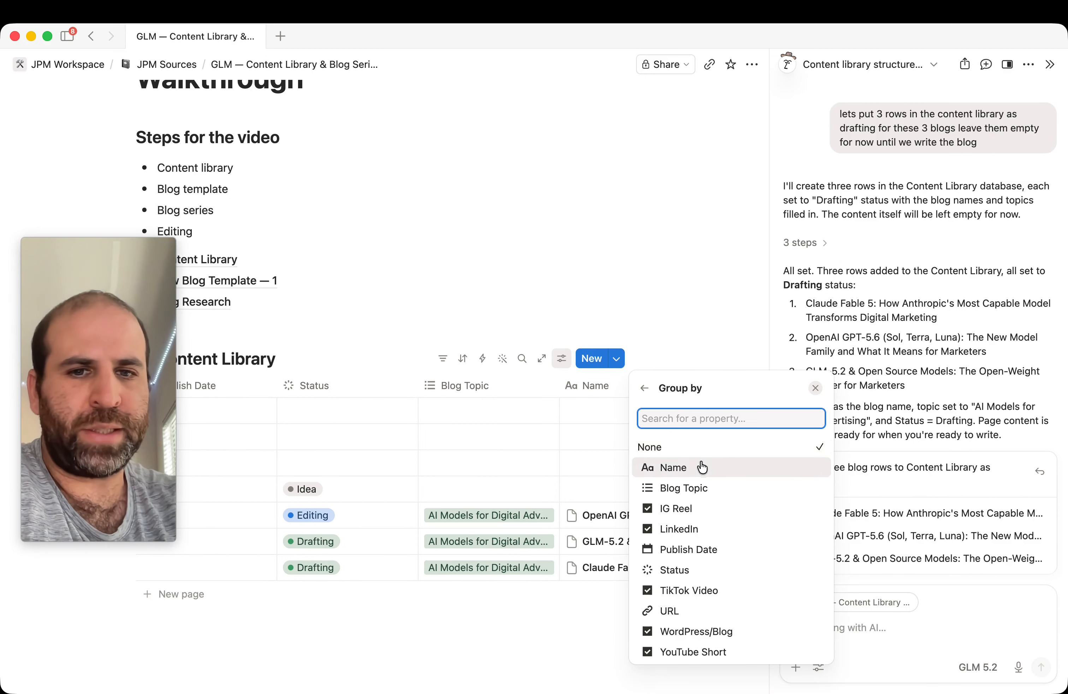
{"action": "left_click", "coordinate": [719, 576]}
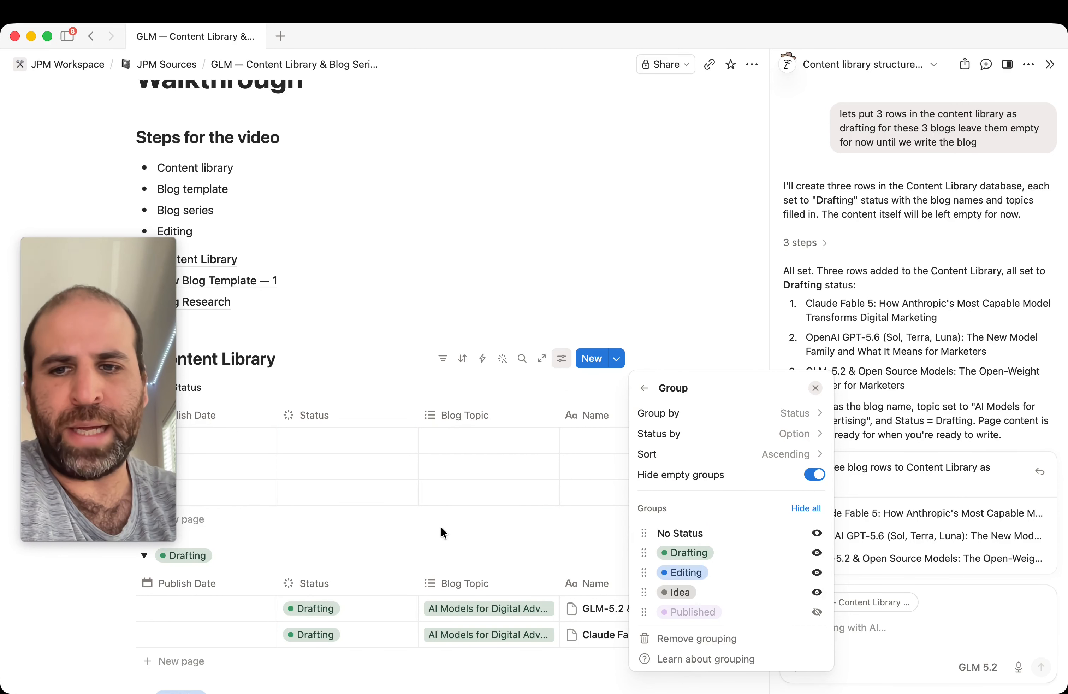
{"action": "left_click", "coordinate": [387, 530]}
Step: Hide the No Status group and show the Published group first in the embedded Content Library table
{"action": "scroll", "coordinate": [382, 529], "scroll_direction": "down", "scroll_amount": 10}
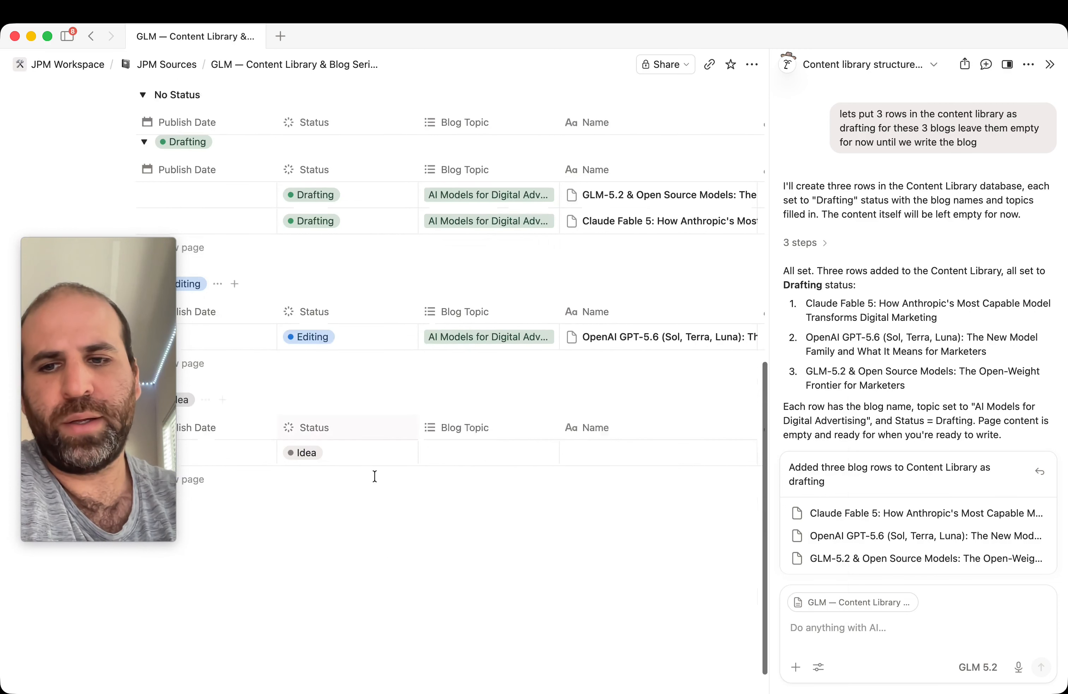
{"action": "scroll", "coordinate": [387, 491], "scroll_direction": "up", "scroll_amount": 10}
{"action": "scroll", "coordinate": [363, 394], "scroll_direction": "down", "scroll_amount": 1}
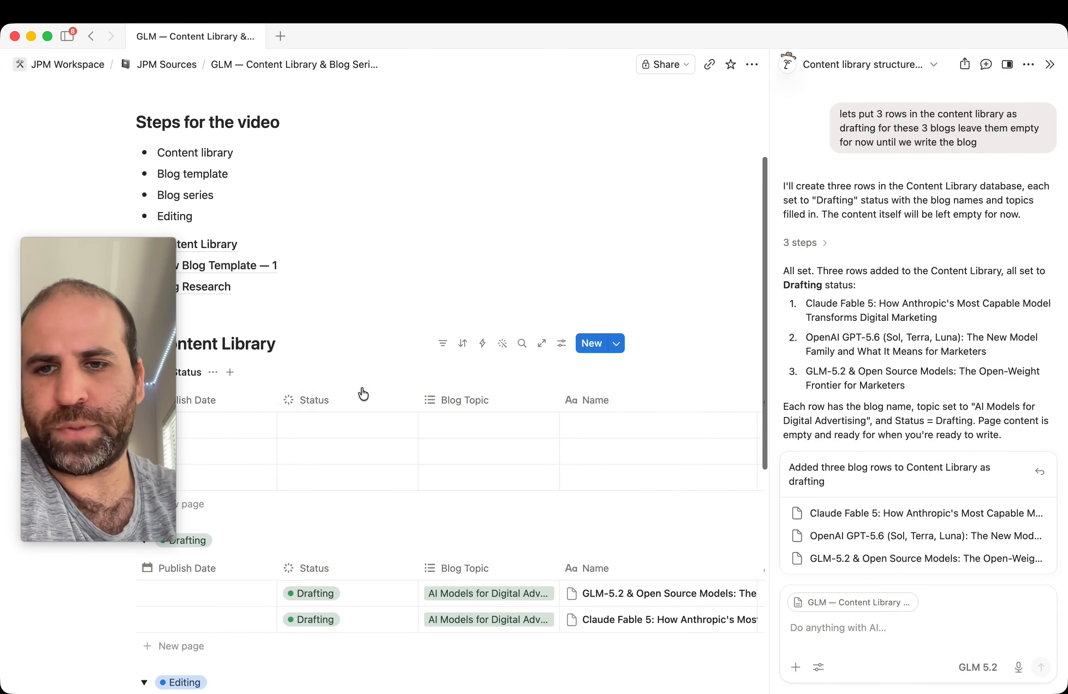
{"action": "left_click", "coordinate": [562, 343]}
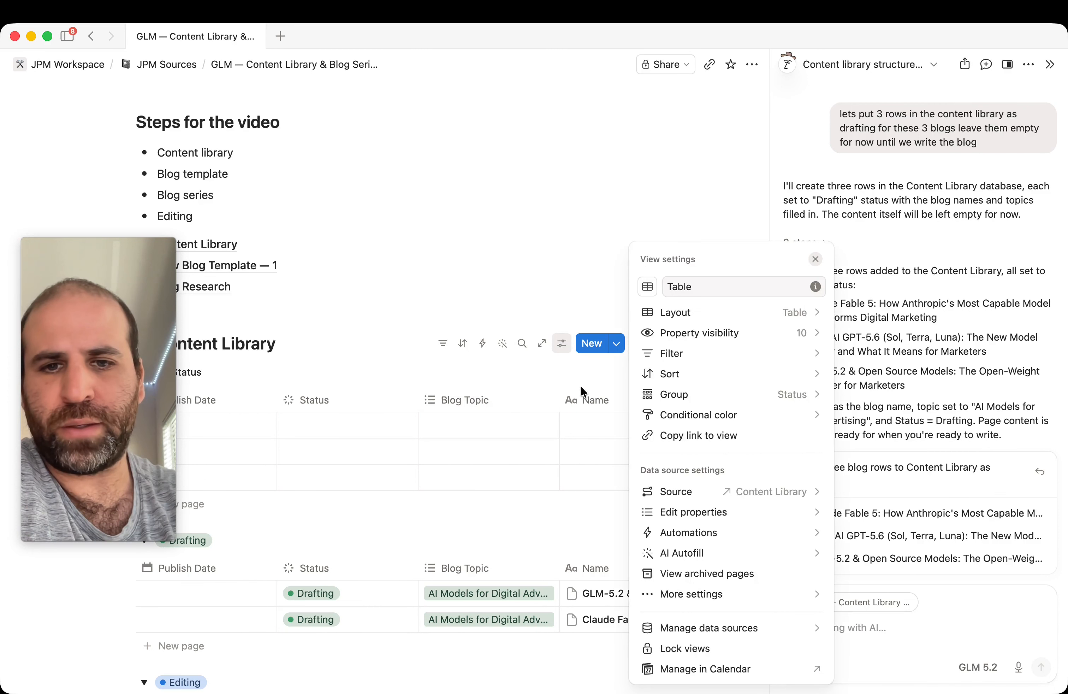
{"action": "left_click", "coordinate": [675, 395]}
{"action": "left_click", "coordinate": [817, 518]}
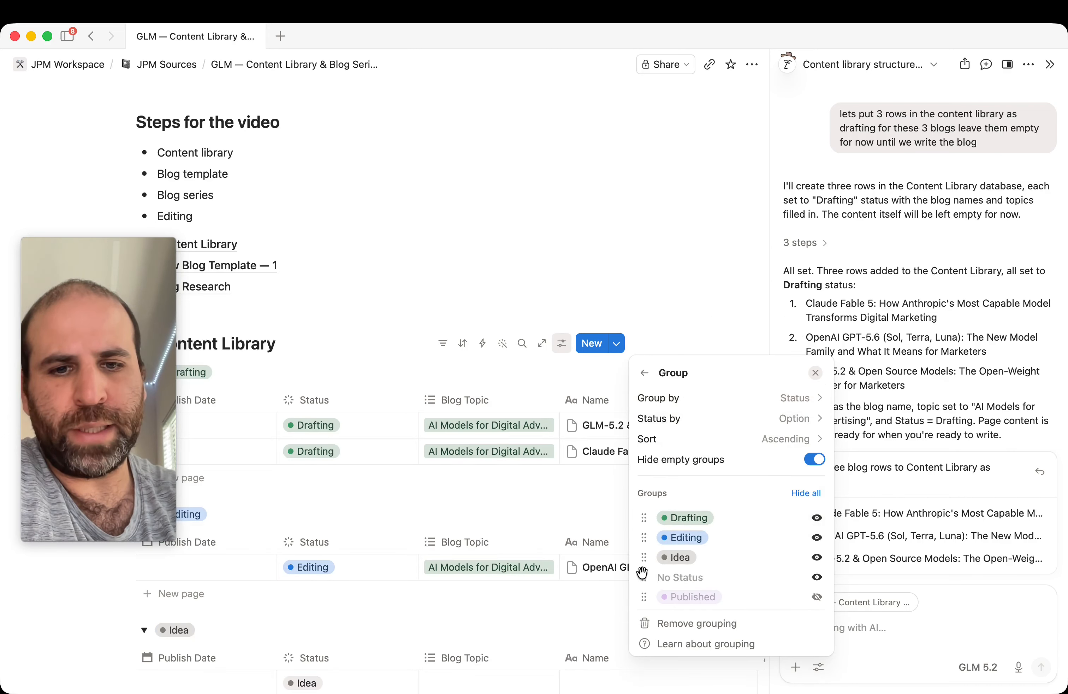
{"action": "left_click", "coordinate": [817, 597]}
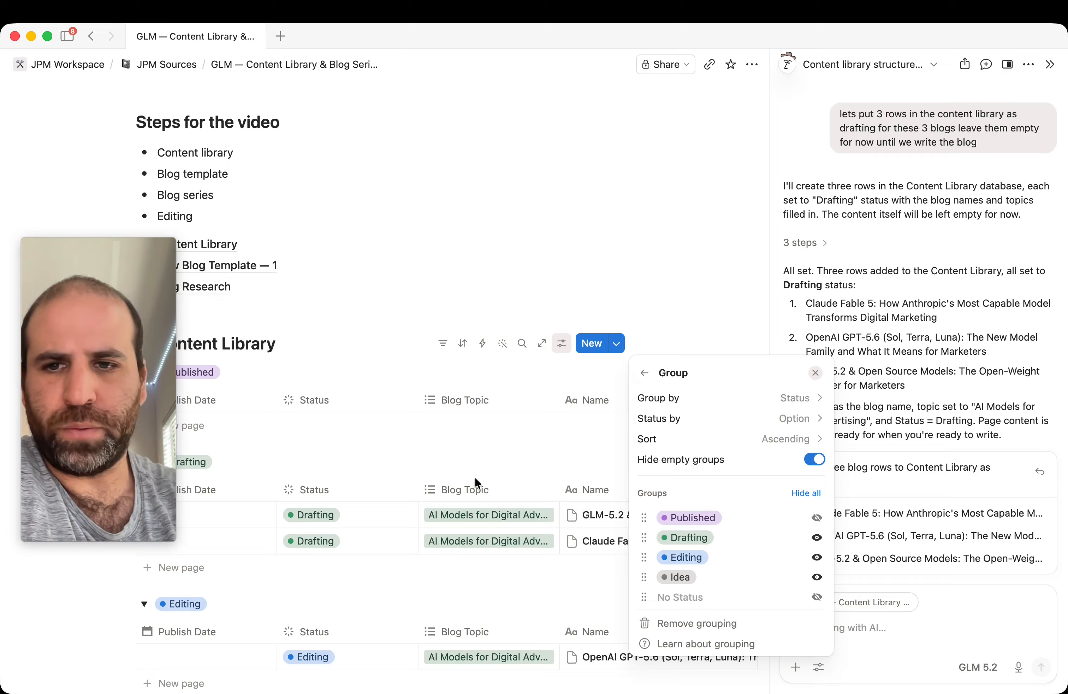
{"action": "left_click", "coordinate": [518, 433]}
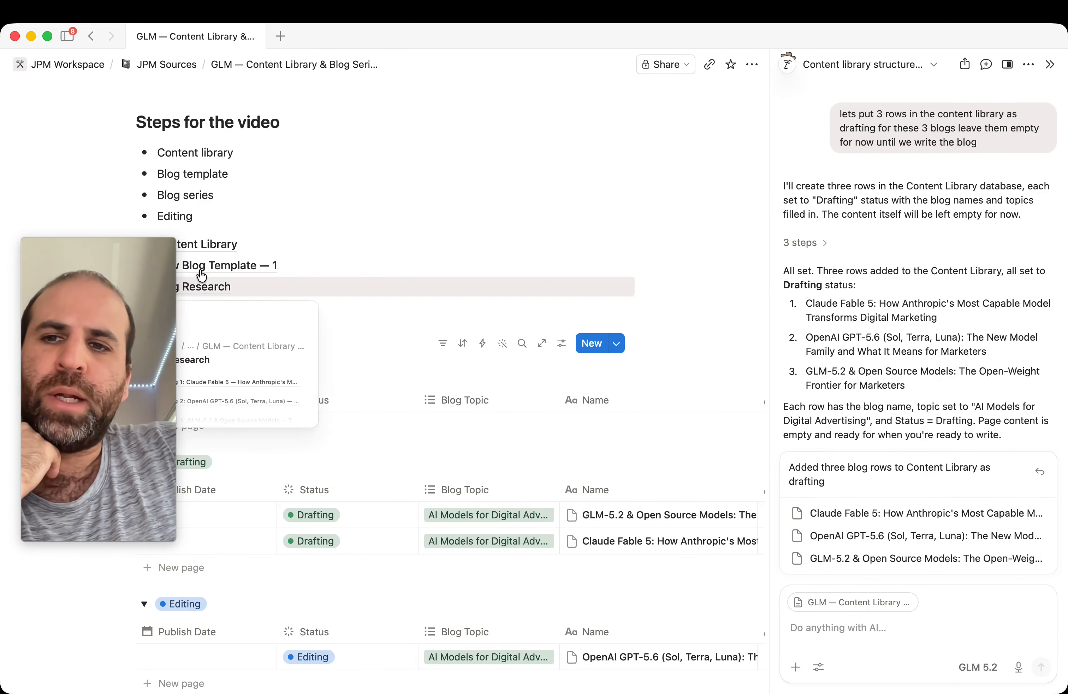
Step: Open the OpenAI GPT-5.6 row of the full Content Library in side peek and start its empty page body
{"action": "left_click", "coordinate": [213, 245]}
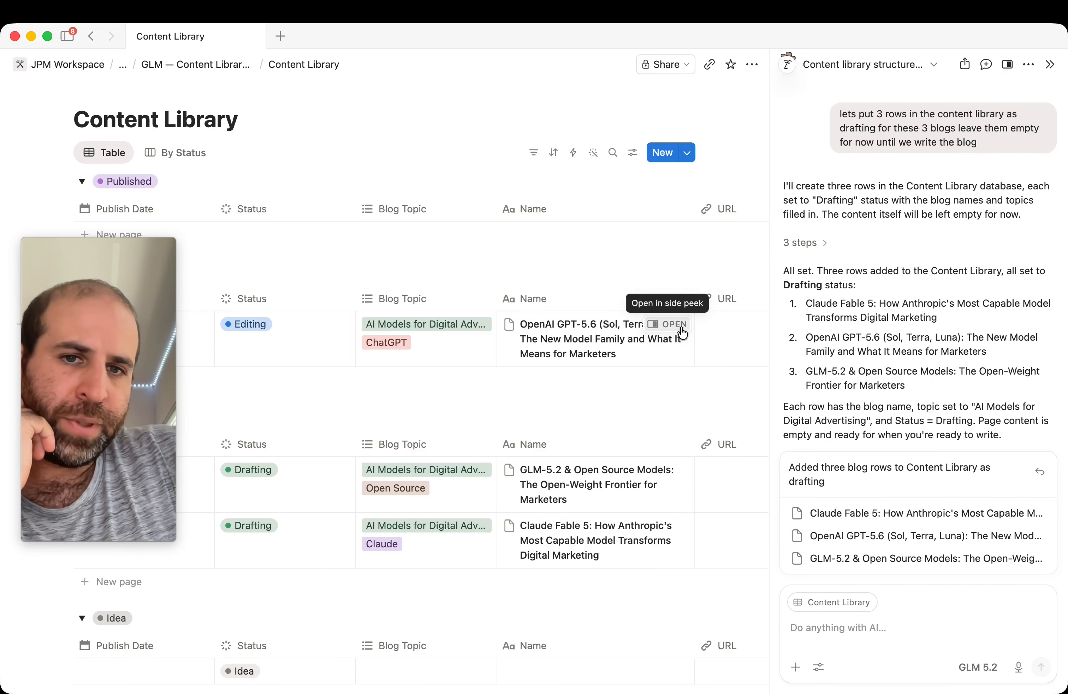
{"action": "left_click", "coordinate": [668, 324]}
{"action": "scroll", "coordinate": [559, 500], "scroll_direction": "down", "scroll_amount": 4}
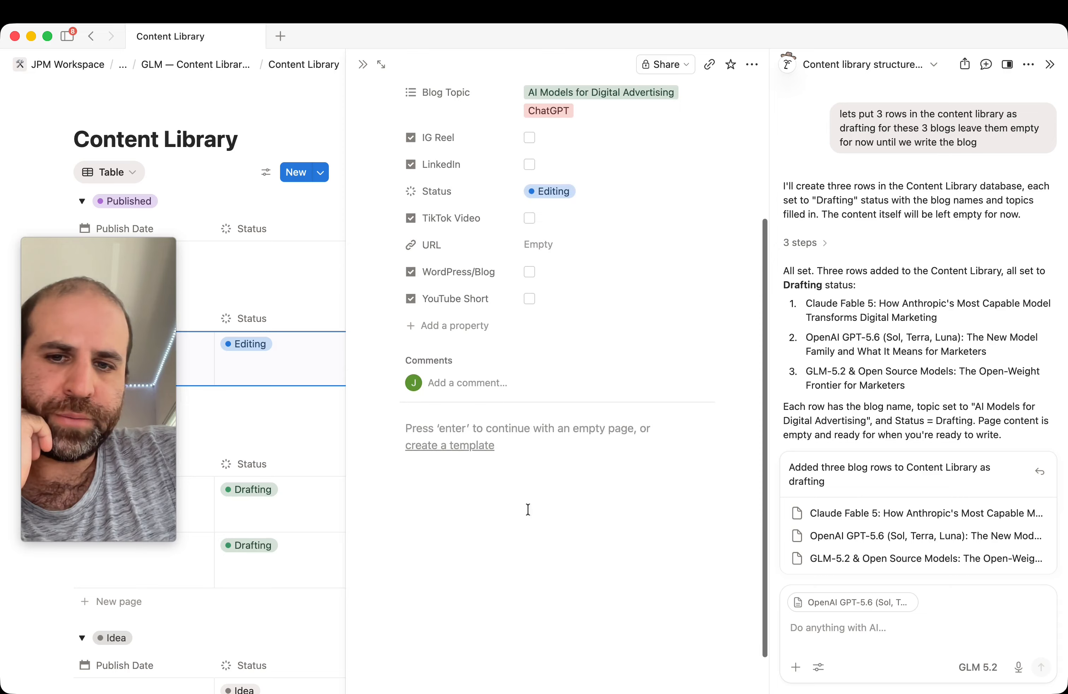
{"action": "left_click", "coordinate": [527, 466]}
Step: Ask the AI to write out the full blog using New Blog Template — 1, based on the research and mentioning the OpenAI GPT-5.6 page
{"action": "left_click", "coordinate": [861, 618]}
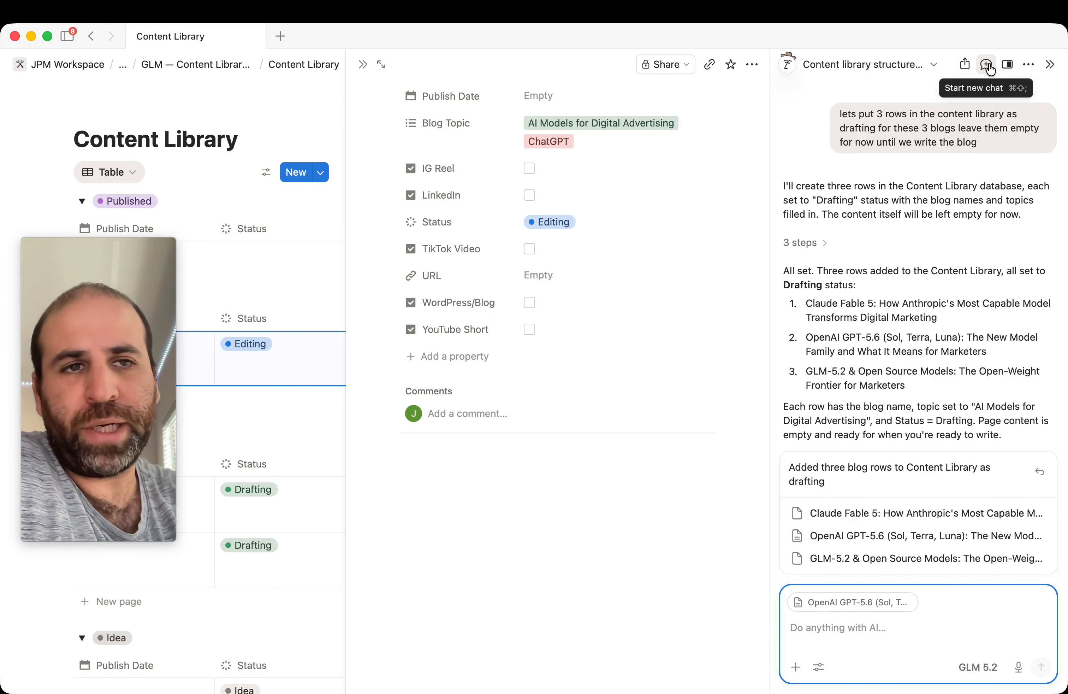
{"action": "scroll", "coordinate": [857, 476], "scroll_direction": "down", "scroll_amount": 1}
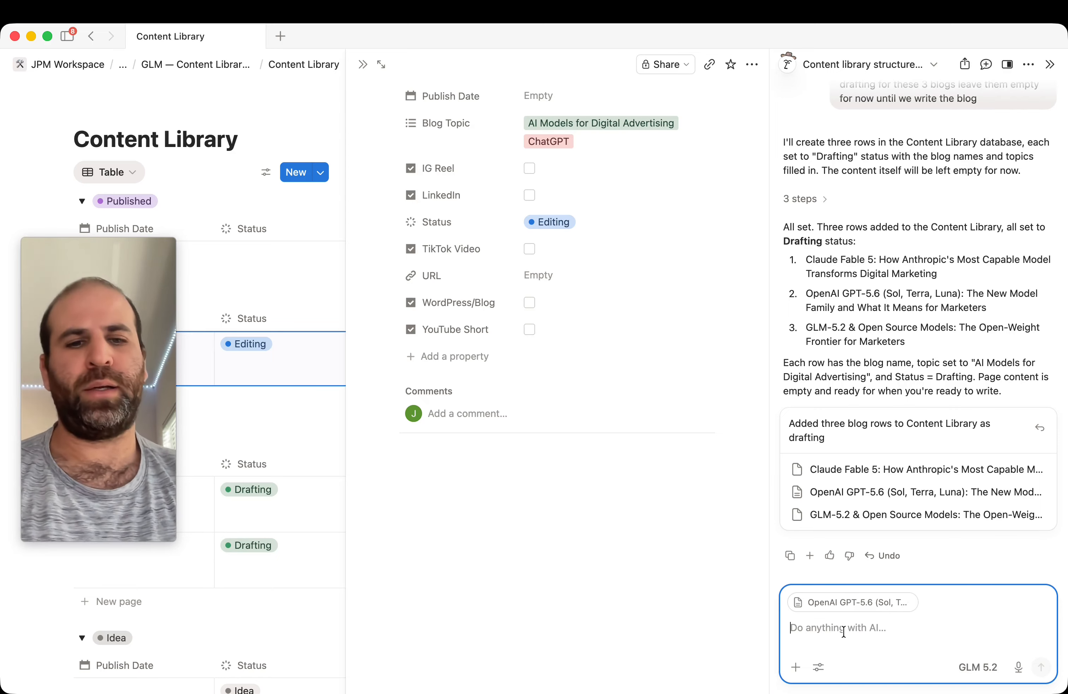
{"action": "type", "text": "Using our "}
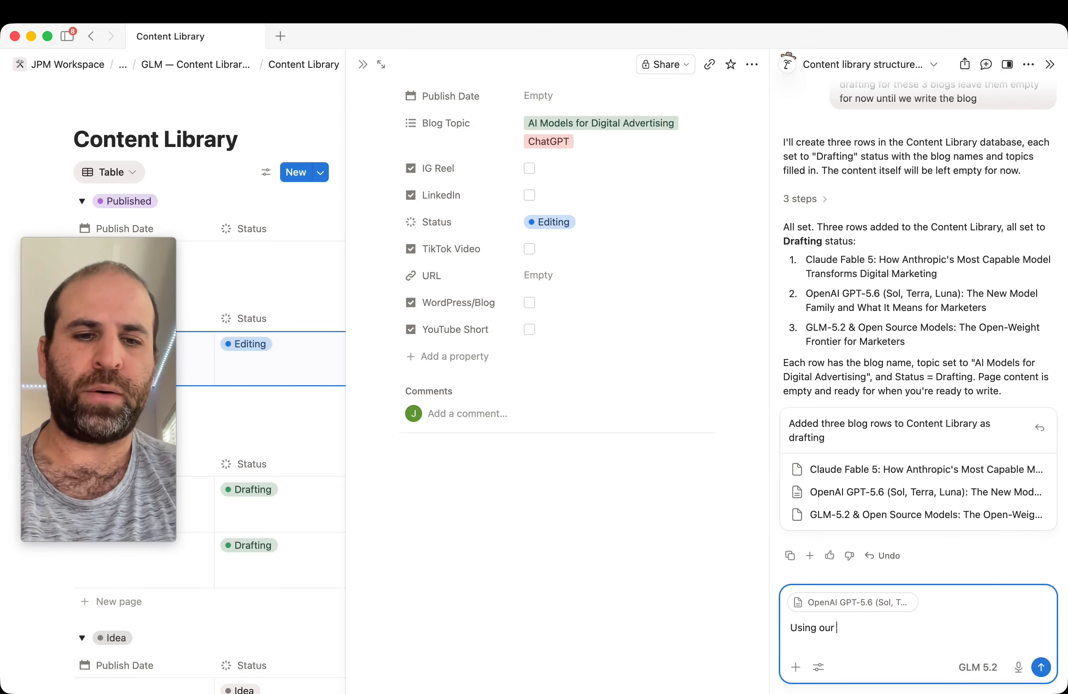
{"action": "type", "text": "@blog template"}
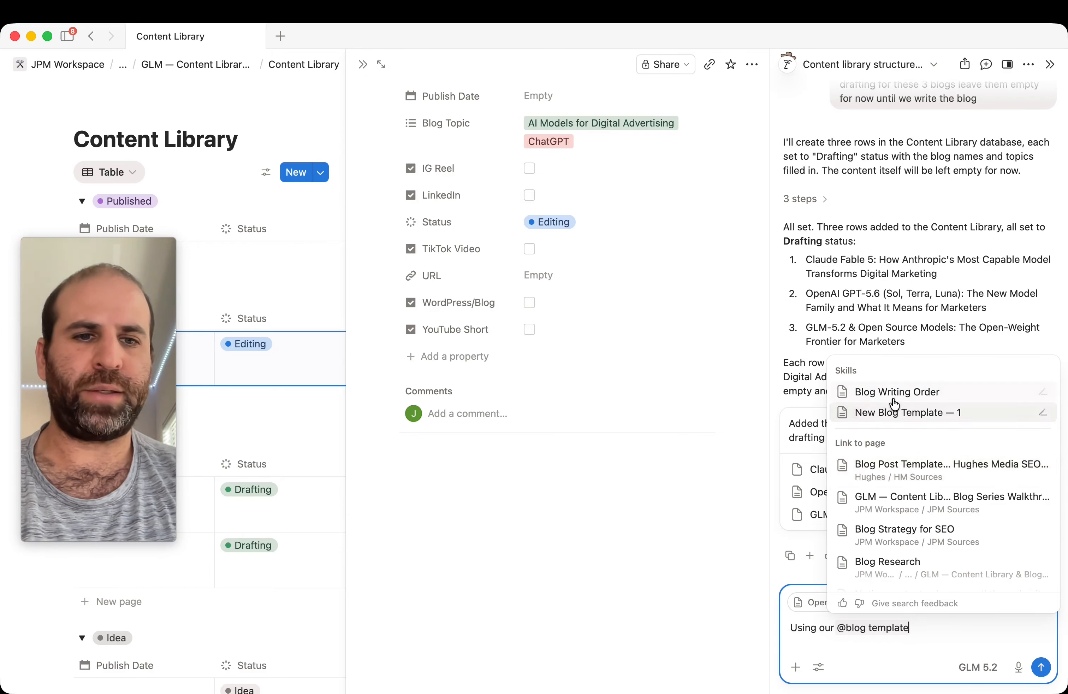
{"action": "left_click", "coordinate": [896, 417]}
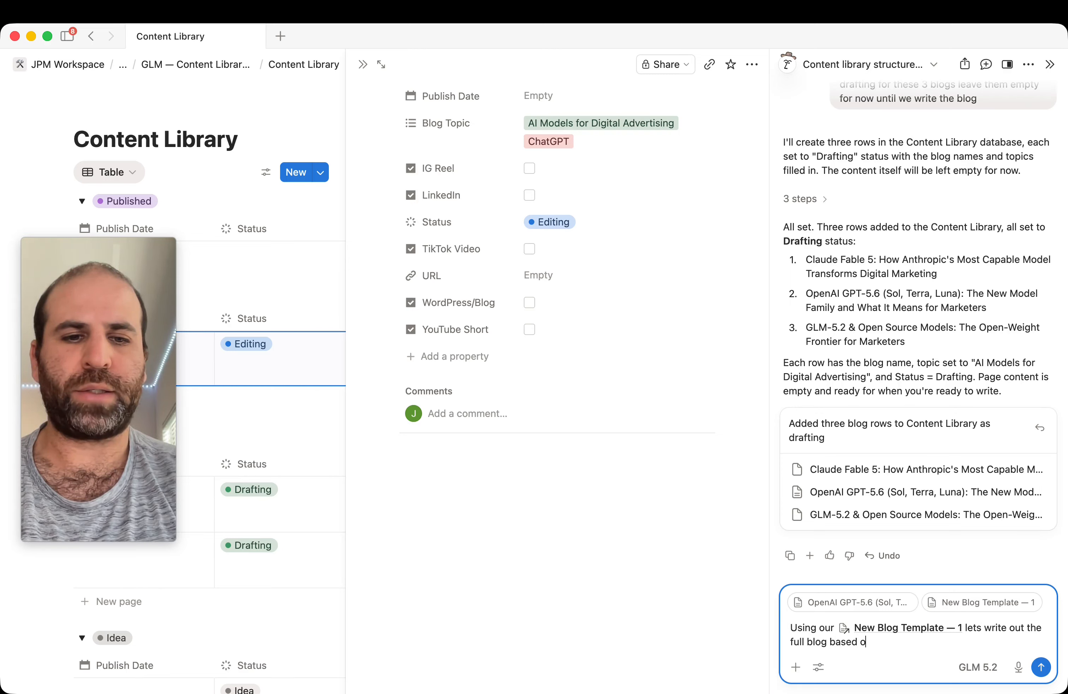
{"action": "type", "text": "@"}
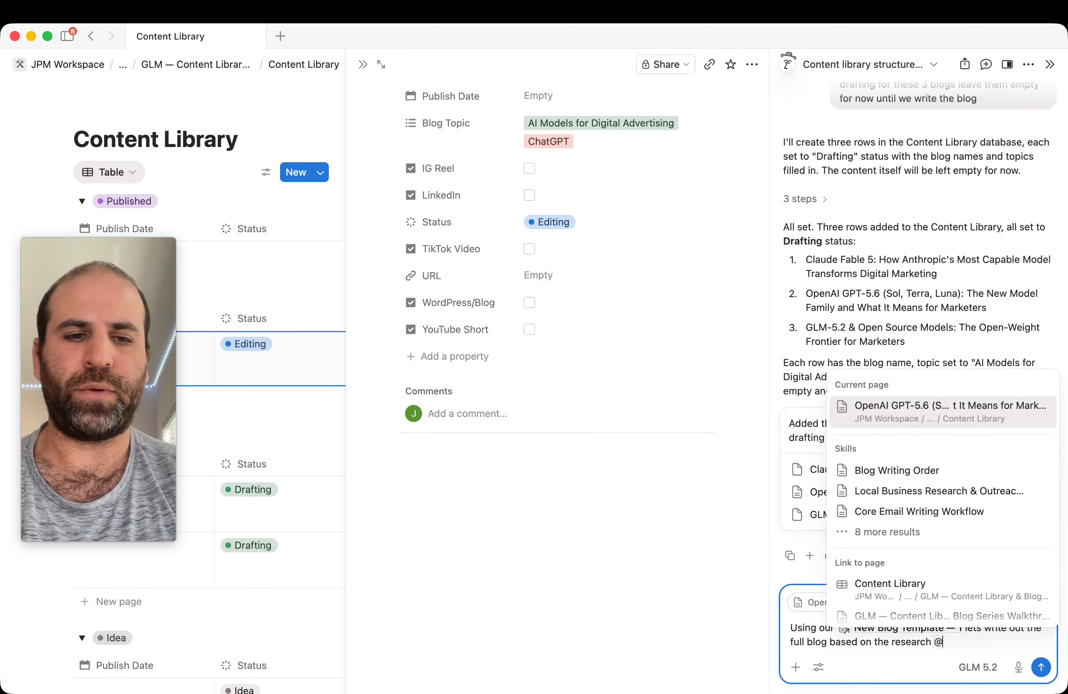
{"action": "type", "text": "g"}
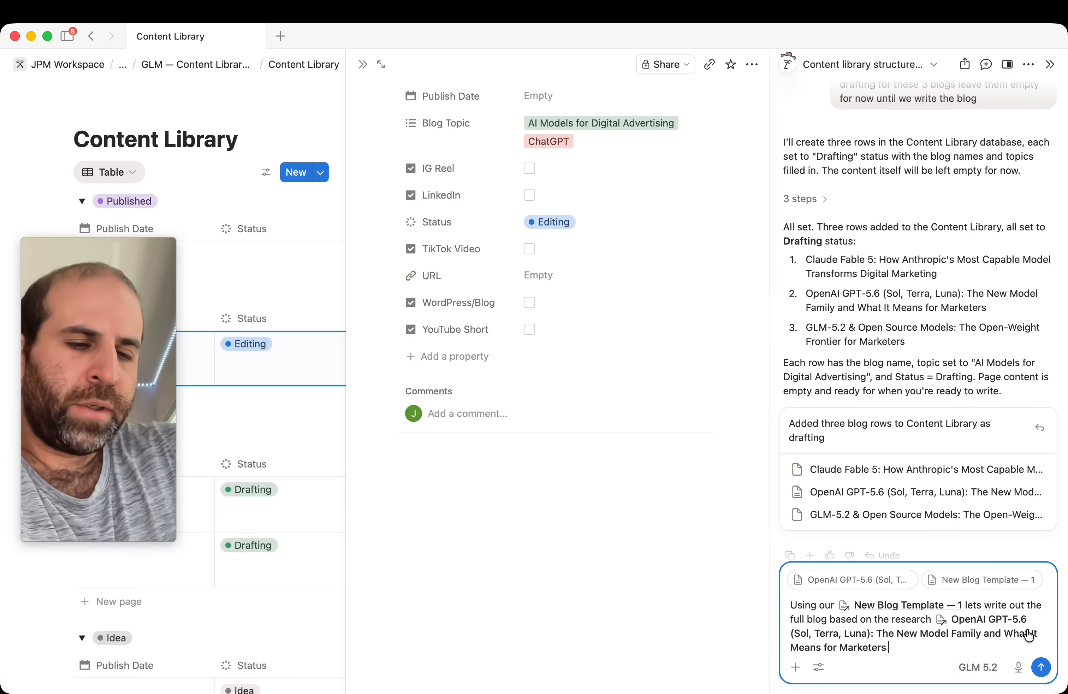
{"action": "left_click", "coordinate": [1039, 666]}
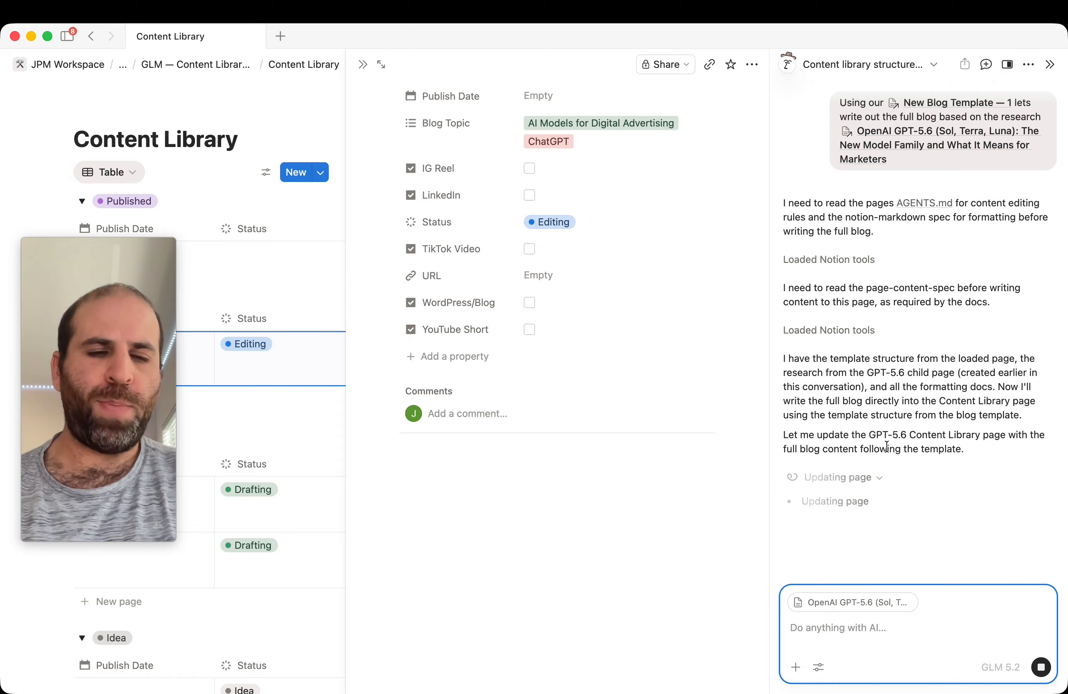
Step: Open the OpenAI GPT-5.6 page as a full page and go to its body
{"action": "left_click", "coordinate": [594, 480]}
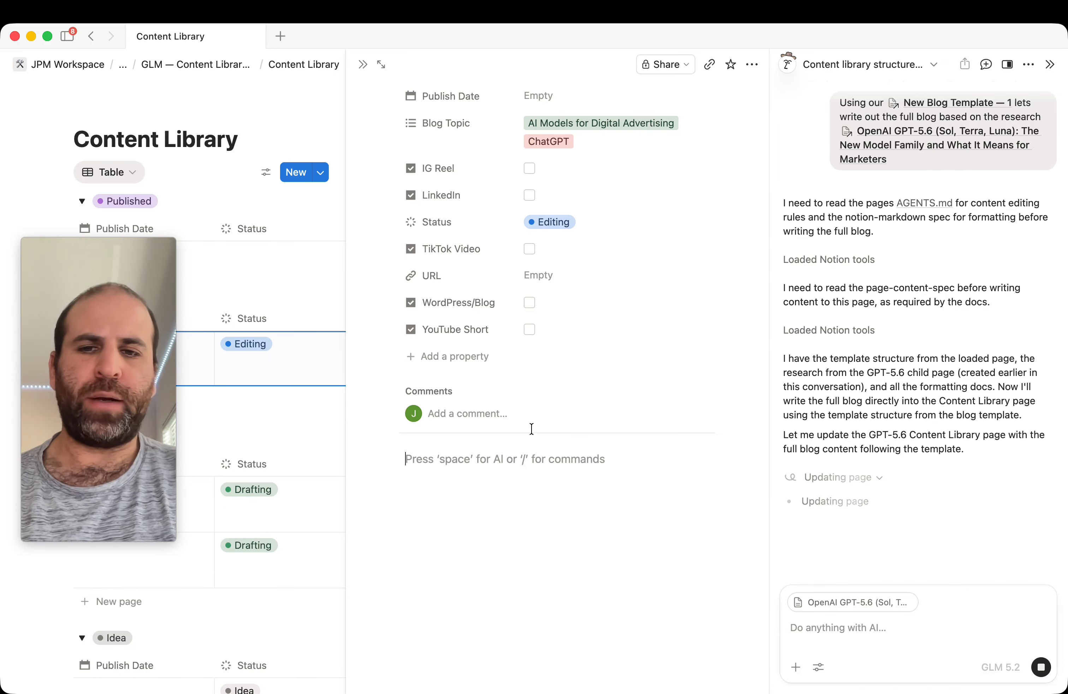
{"action": "left_click", "coordinate": [381, 64]}
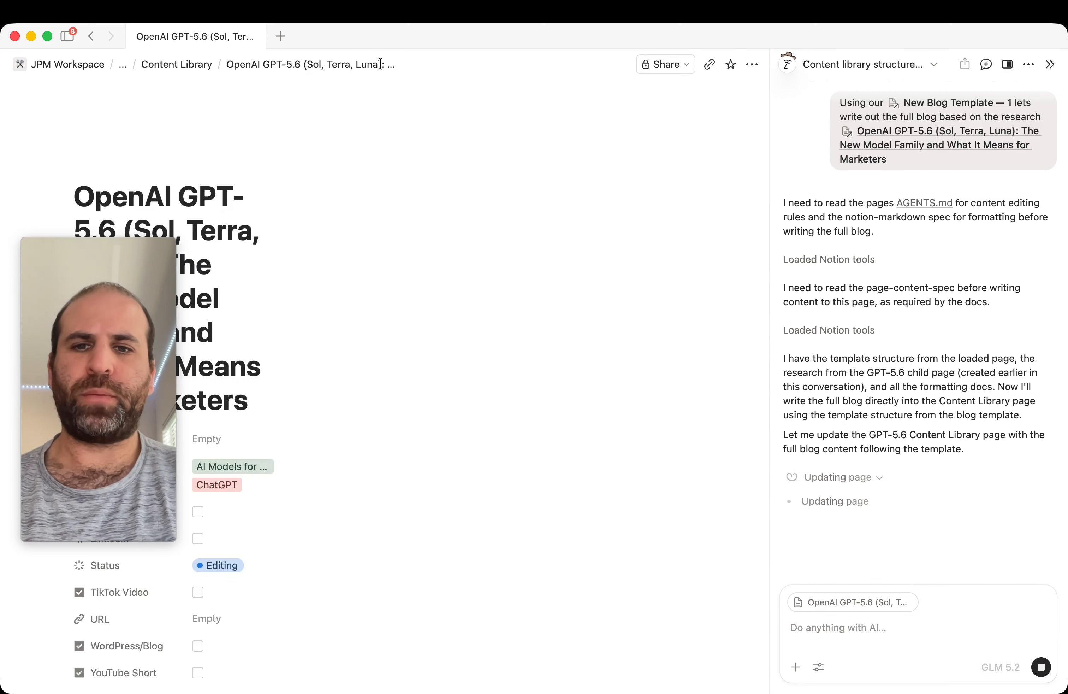
{"action": "scroll", "coordinate": [372, 532], "scroll_direction": "down", "scroll_amount": 3}
{"action": "left_click", "coordinate": [260, 474]}
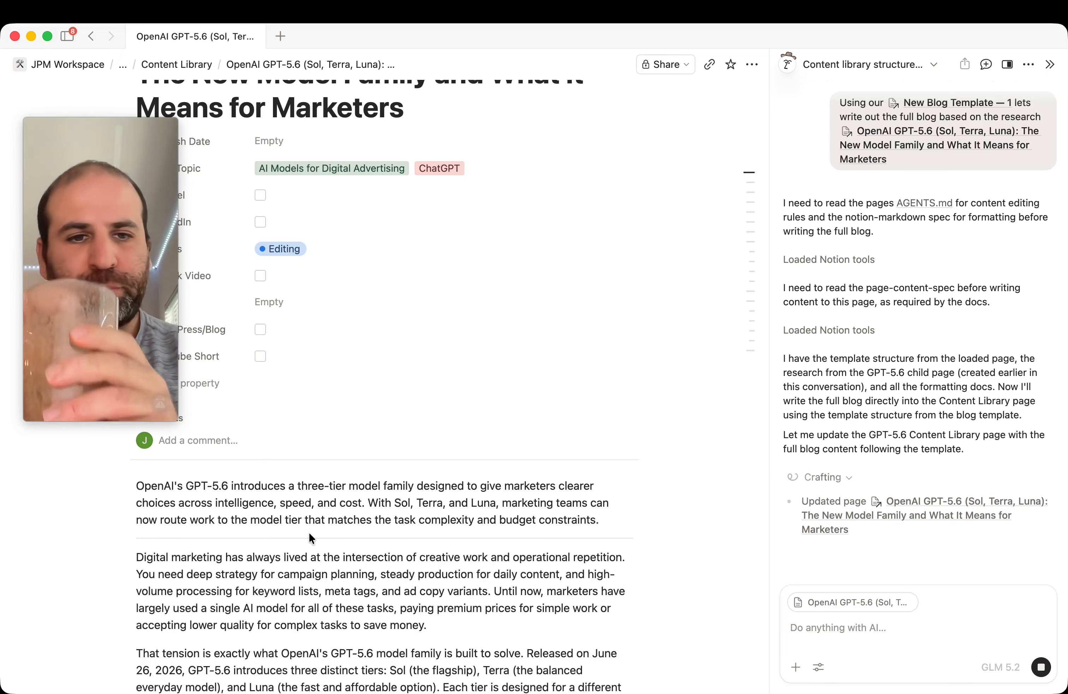
Step: Review the generated GPT-5.6 article from the introduction through the tier, reasoning, caching and FAQ sections
{"action": "scroll", "coordinate": [310, 537], "scroll_direction": "down", "scroll_amount": 10}
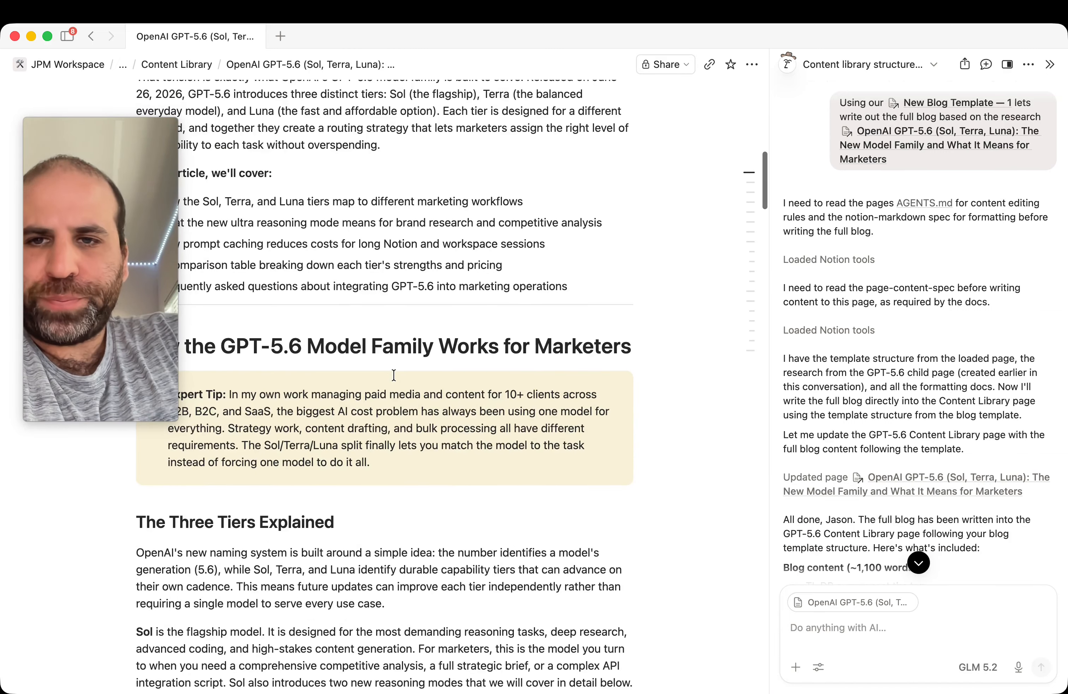
{"action": "scroll", "coordinate": [394, 375], "scroll_direction": "up", "scroll_amount": 6}
{"action": "scroll", "coordinate": [394, 374], "scroll_direction": "up", "scroll_amount": 2}
{"action": "left_click_drag", "start_coordinate": [112, 282], "coordinate": [734, 291]}
{"action": "scroll", "coordinate": [882, 347], "scroll_direction": "down", "scroll_amount": 7}
{"action": "scroll", "coordinate": [473, 367], "scroll_direction": "down", "scroll_amount": 15}
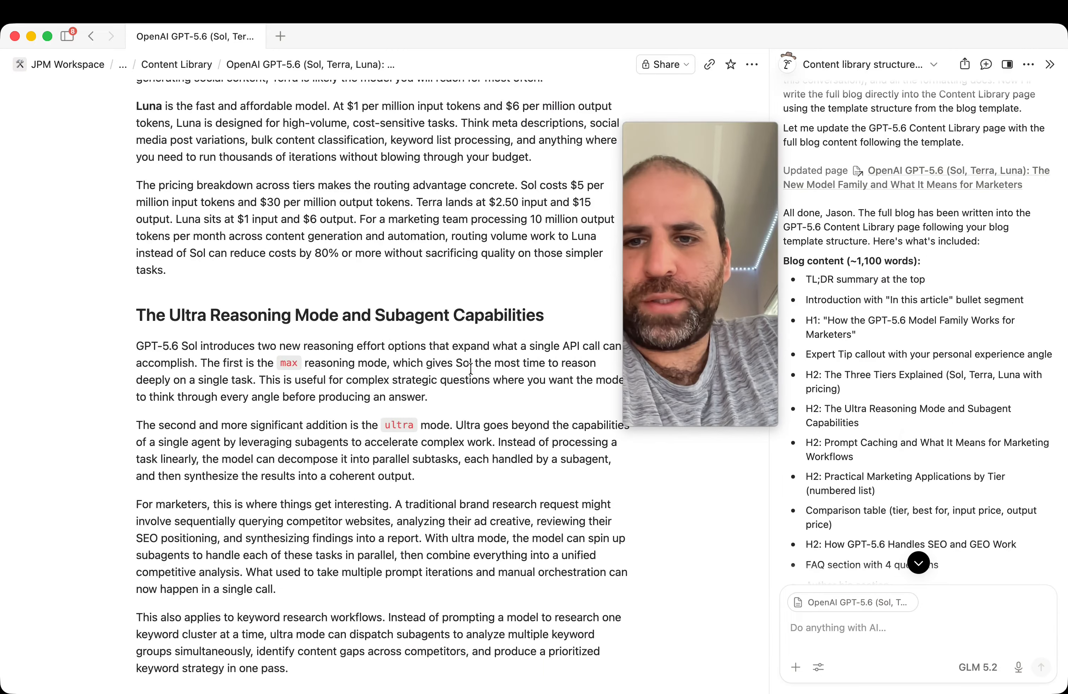
{"action": "scroll", "coordinate": [473, 367], "scroll_direction": "down", "scroll_amount": 10}
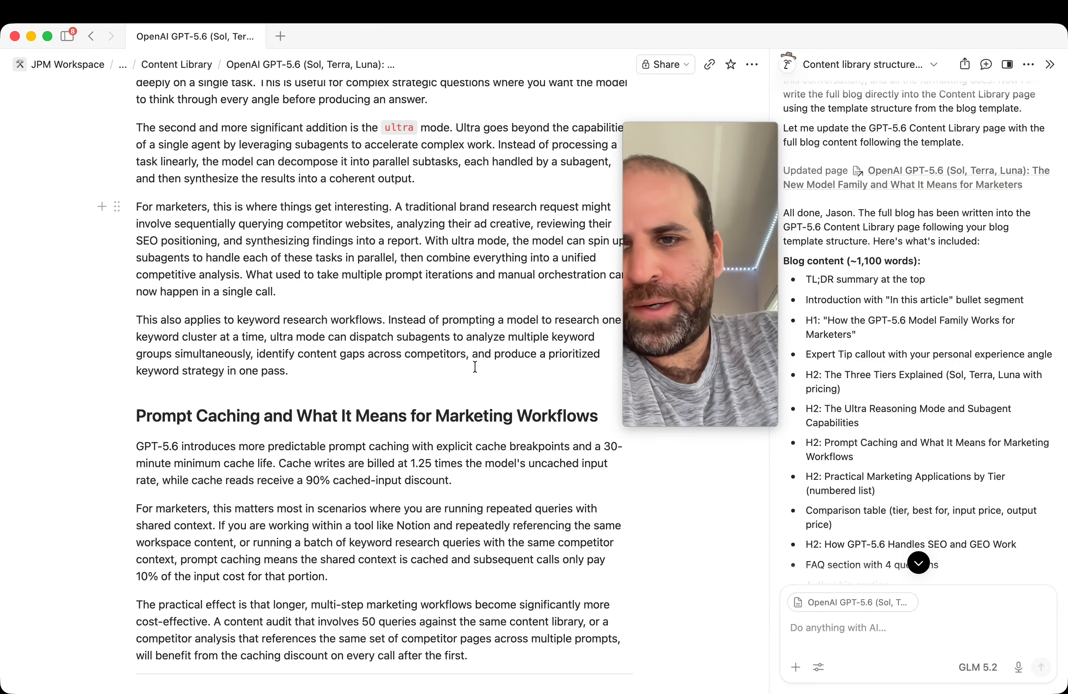
{"action": "scroll", "coordinate": [476, 367], "scroll_direction": "down", "scroll_amount": 4}
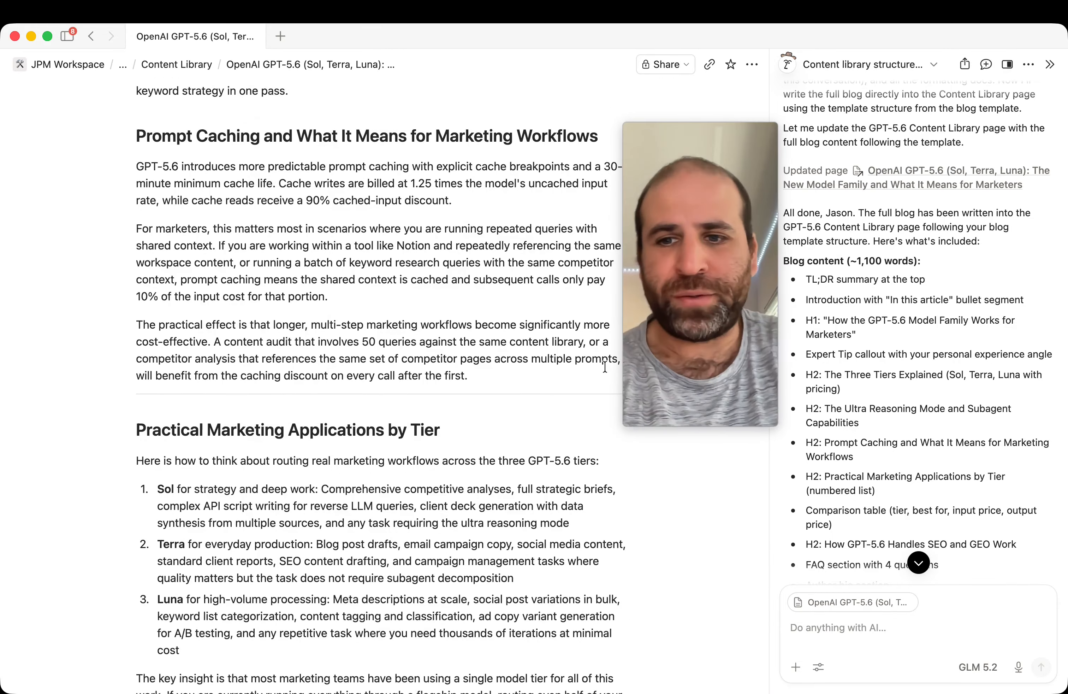
{"action": "scroll", "coordinate": [511, 349], "scroll_direction": "down", "scroll_amount": 11}
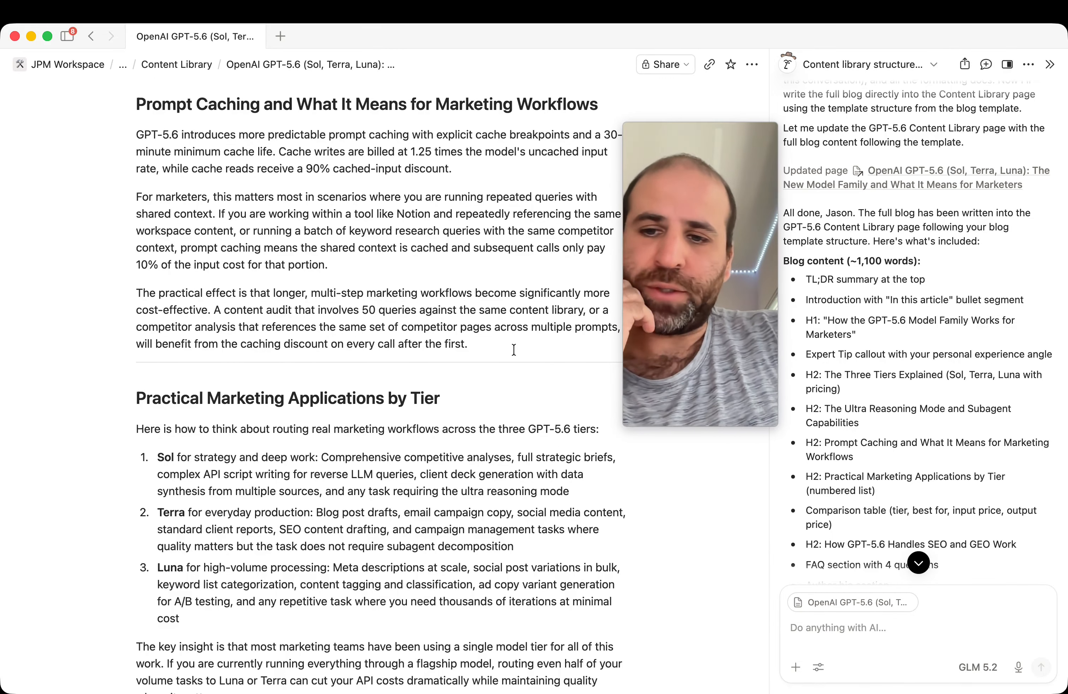
{"action": "scroll", "coordinate": [509, 356], "scroll_direction": "down", "scroll_amount": 20}
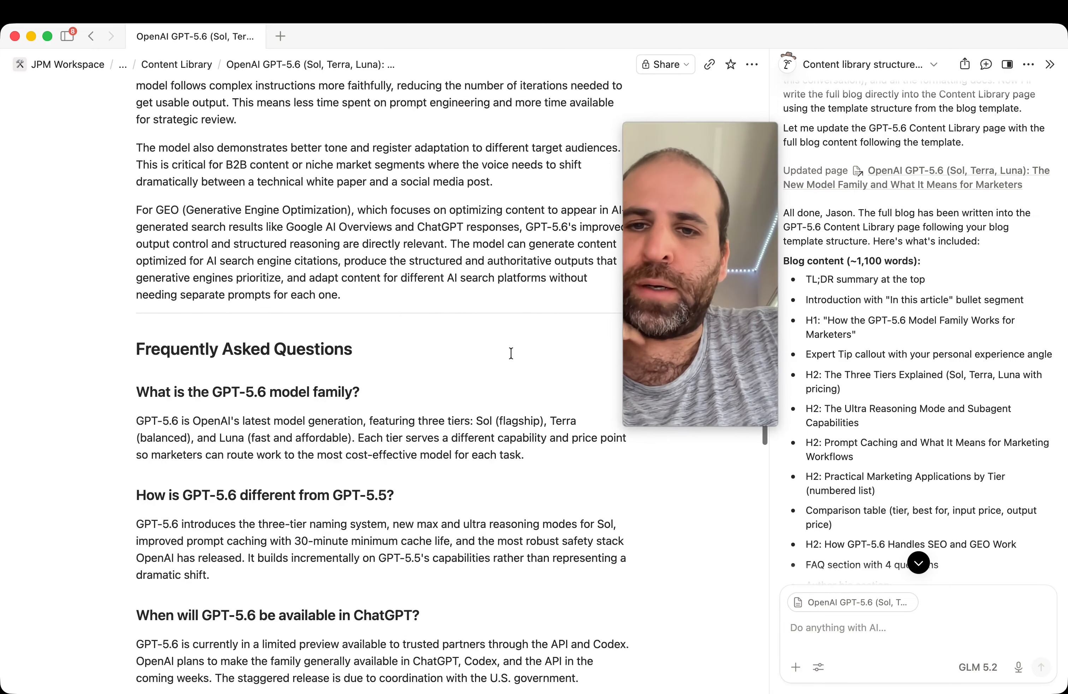
Step: Check the draft's author bio, Yoast SEO elements, TikTok, Instagram, YouTube Shorts and LinkedIn posts, and the ChatGPT image prompt
{"action": "scroll", "coordinate": [512, 353], "scroll_direction": "down", "scroll_amount": 13}
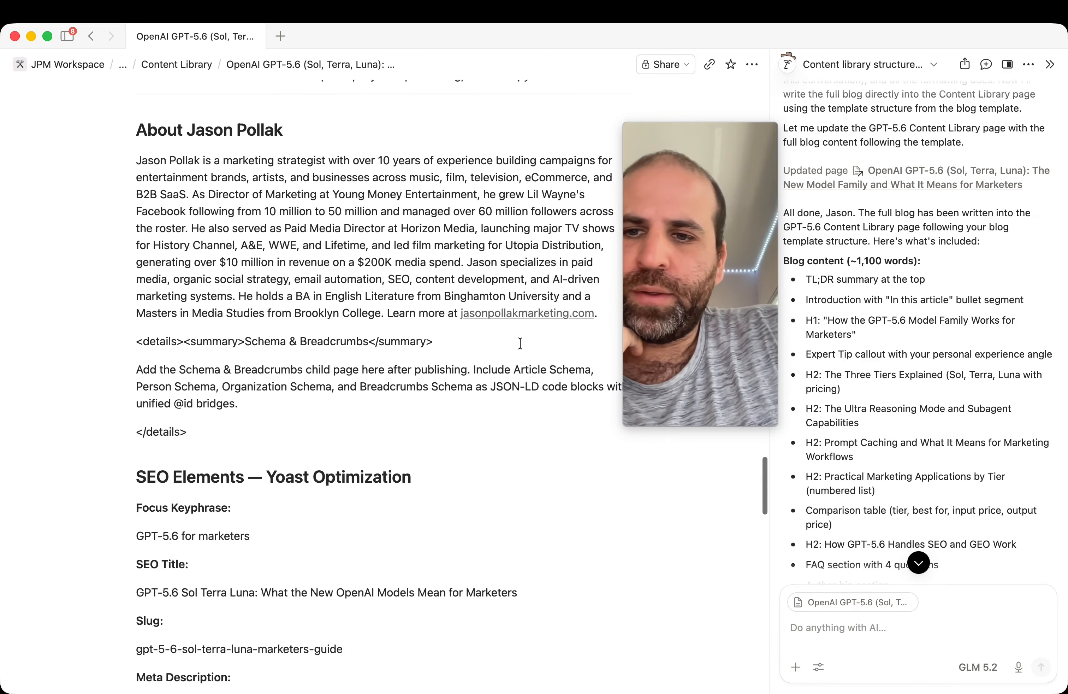
{"action": "scroll", "coordinate": [522, 343], "scroll_direction": "down", "scroll_amount": 14}
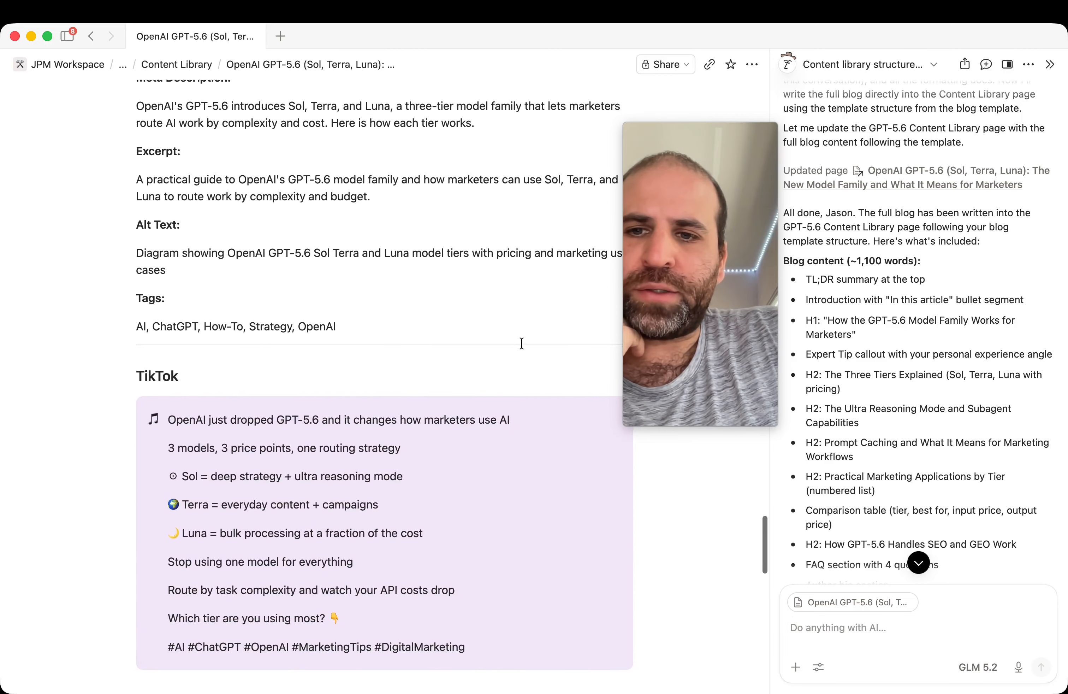
{"action": "scroll", "coordinate": [298, 333], "scroll_direction": "down", "scroll_amount": 13}
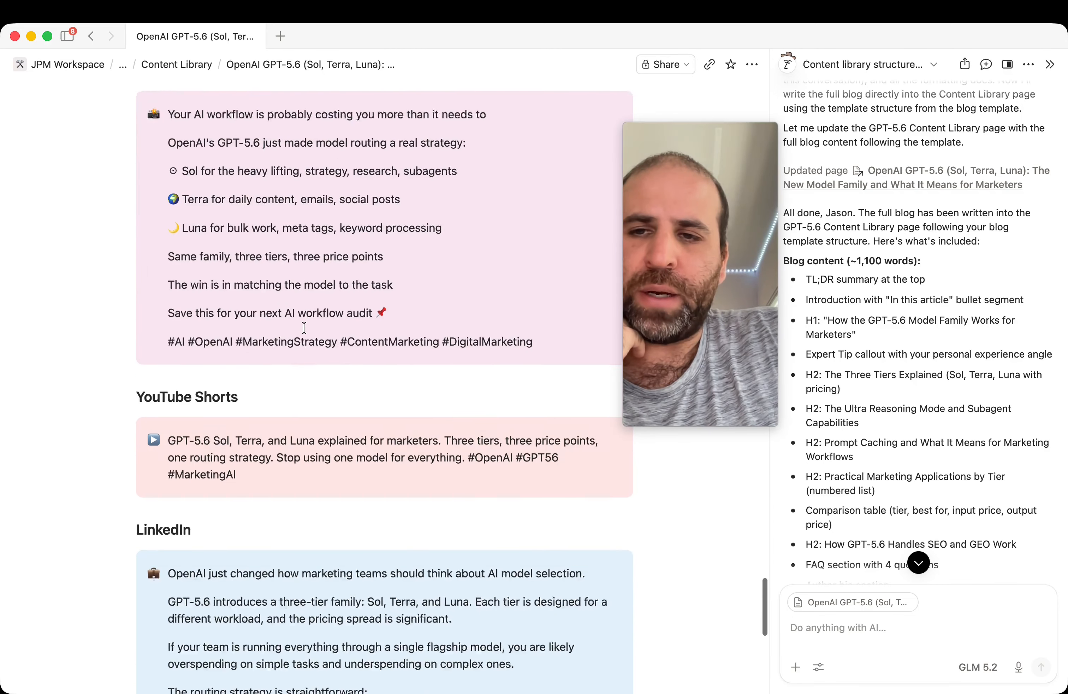
{"action": "scroll", "coordinate": [305, 328], "scroll_direction": "down", "scroll_amount": 7}
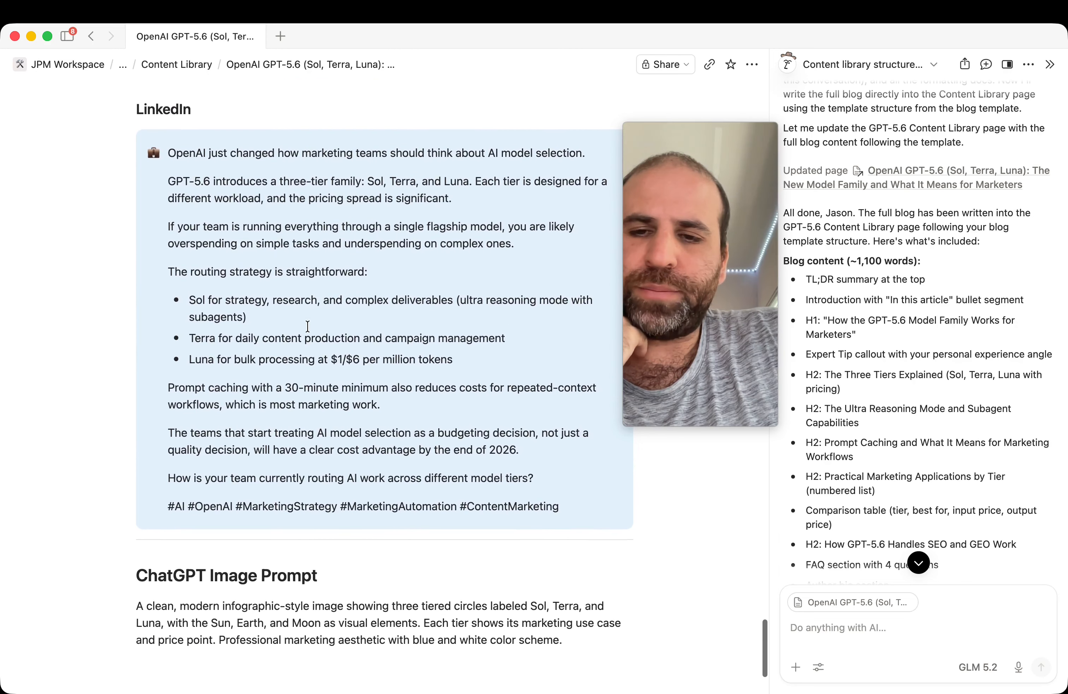
{"action": "scroll", "coordinate": [308, 325], "scroll_direction": "down", "scroll_amount": 3}
{"action": "scroll", "coordinate": [341, 400], "scroll_direction": "up", "scroll_amount": 6}
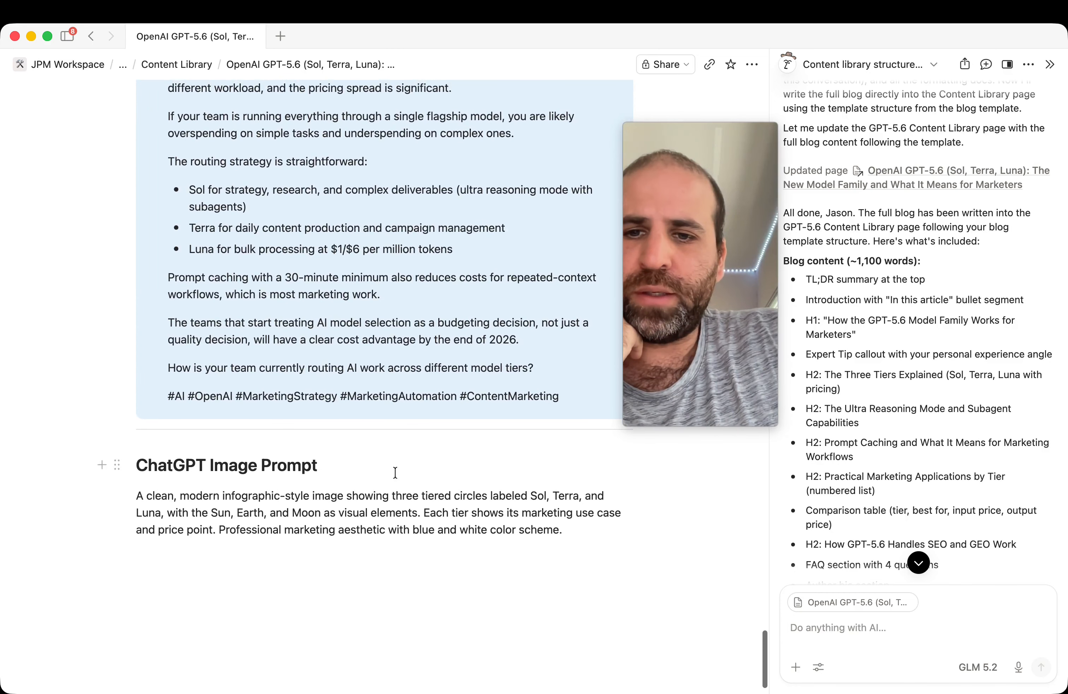
Step: Return to the start of the GPT-5.6 blog and reread its introduction, Three Tiers and Ultra Reasoning Mode sections
{"action": "scroll", "coordinate": [381, 505], "scroll_direction": "up", "scroll_amount": 20}
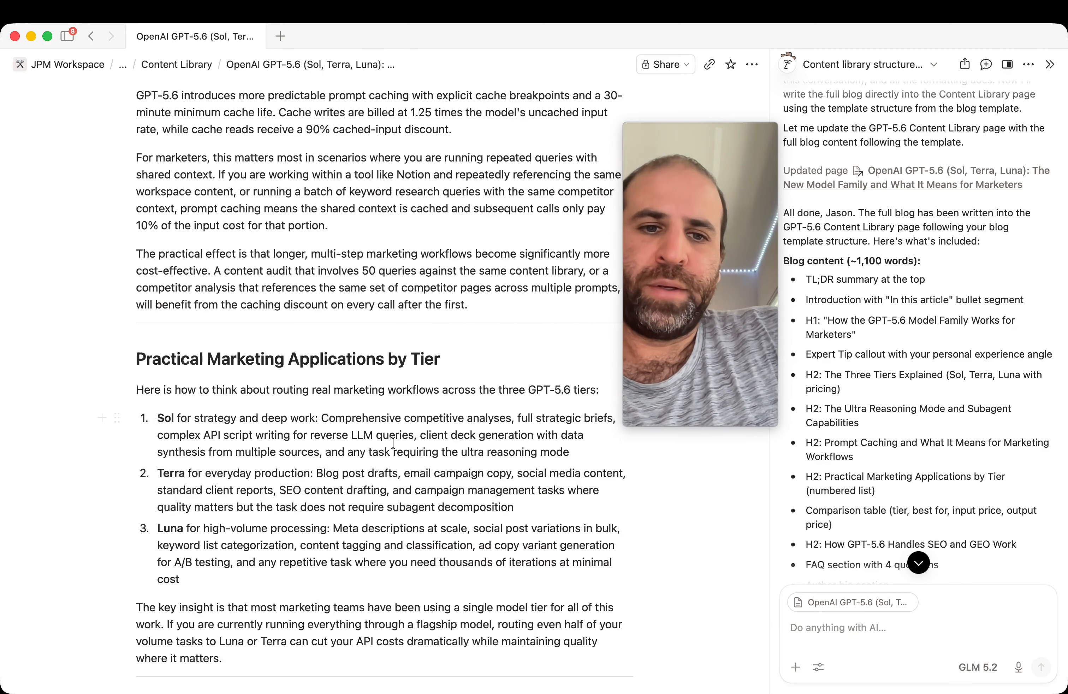
{"action": "scroll", "coordinate": [397, 438], "scroll_direction": "up", "scroll_amount": 20}
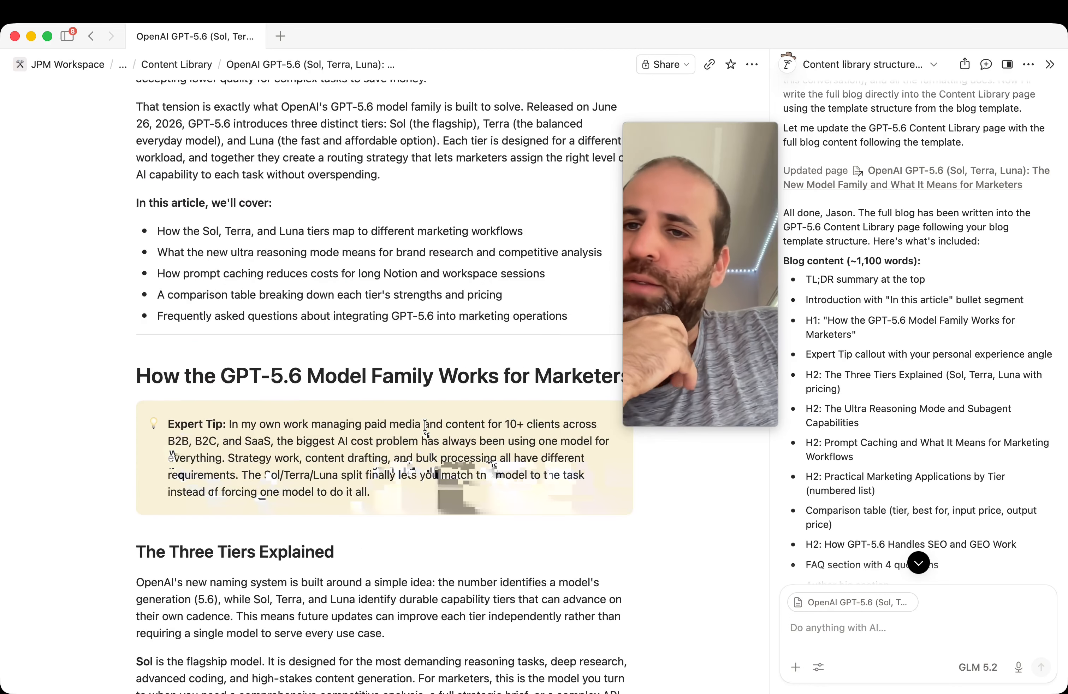
{"action": "scroll", "coordinate": [434, 444], "scroll_direction": "up", "scroll_amount": 8}
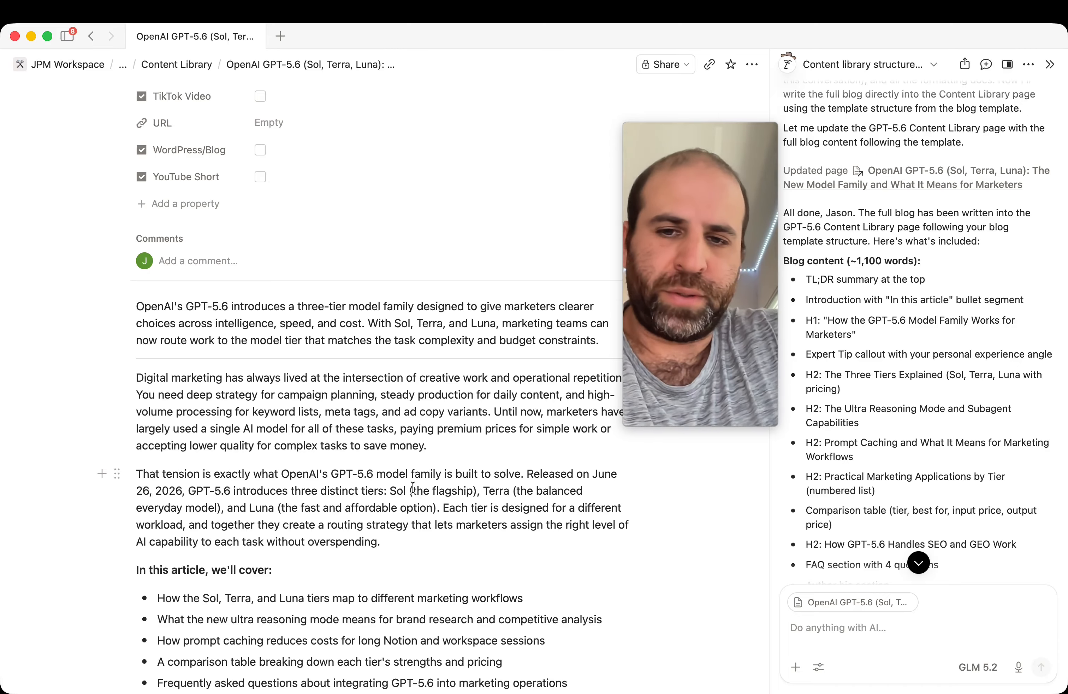
{"action": "scroll", "coordinate": [498, 401], "scroll_direction": "down", "scroll_amount": 5}
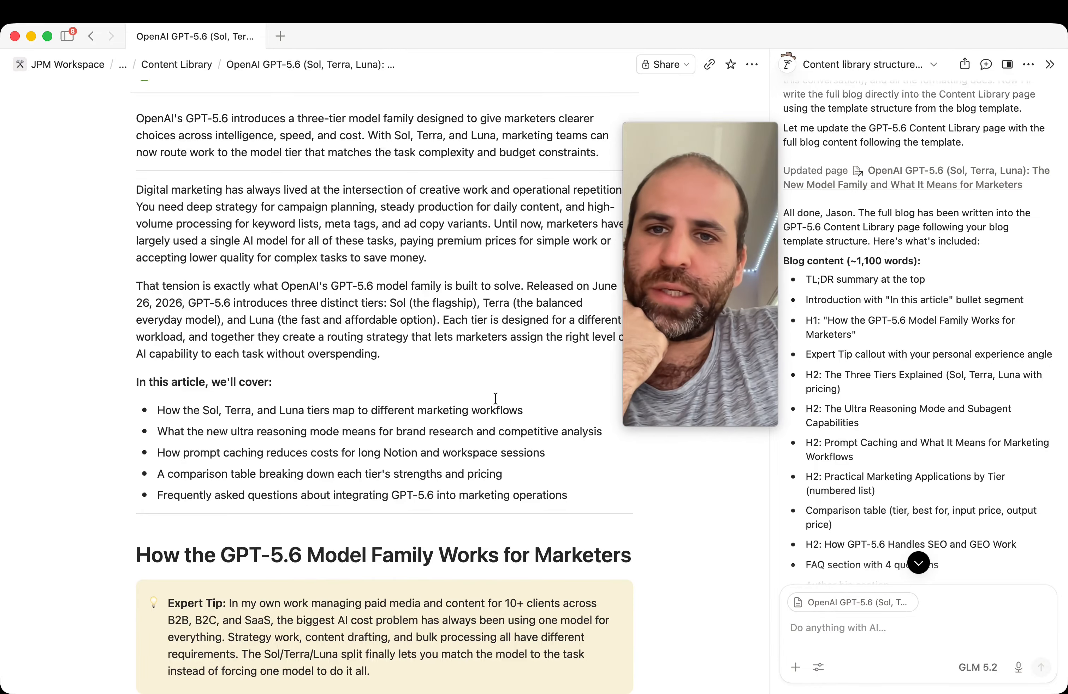
{"action": "scroll", "coordinate": [495, 398], "scroll_direction": "down", "scroll_amount": 15}
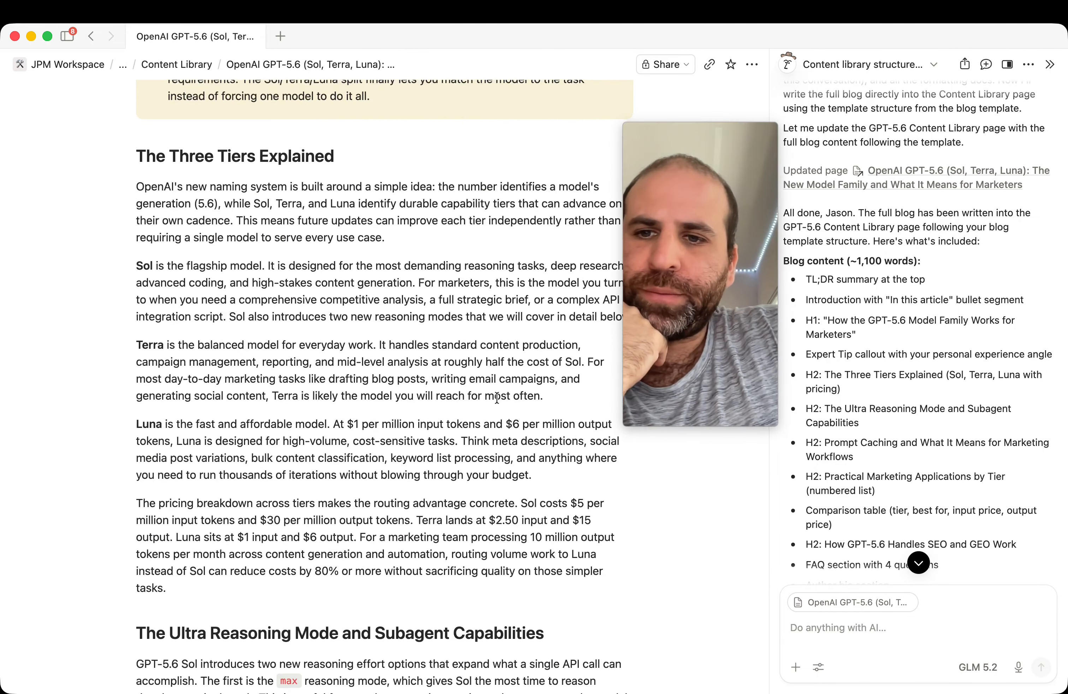
{"action": "scroll", "coordinate": [498, 398], "scroll_direction": "down", "scroll_amount": 13}
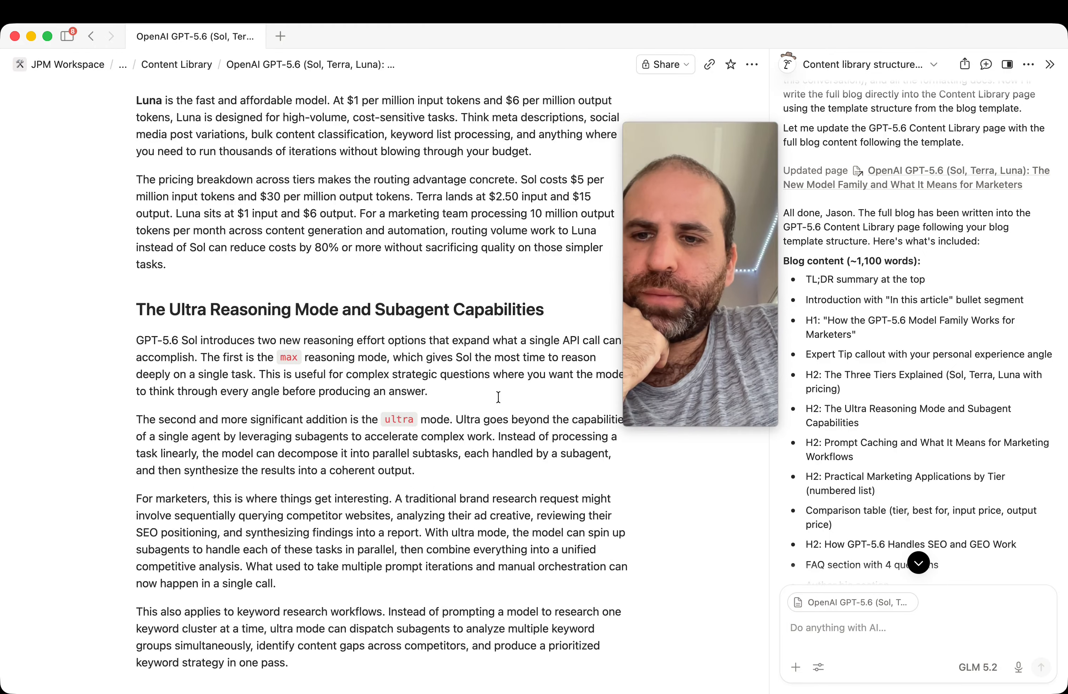
{"action": "scroll", "coordinate": [853, 529], "scroll_direction": "down", "scroll_amount": 8}
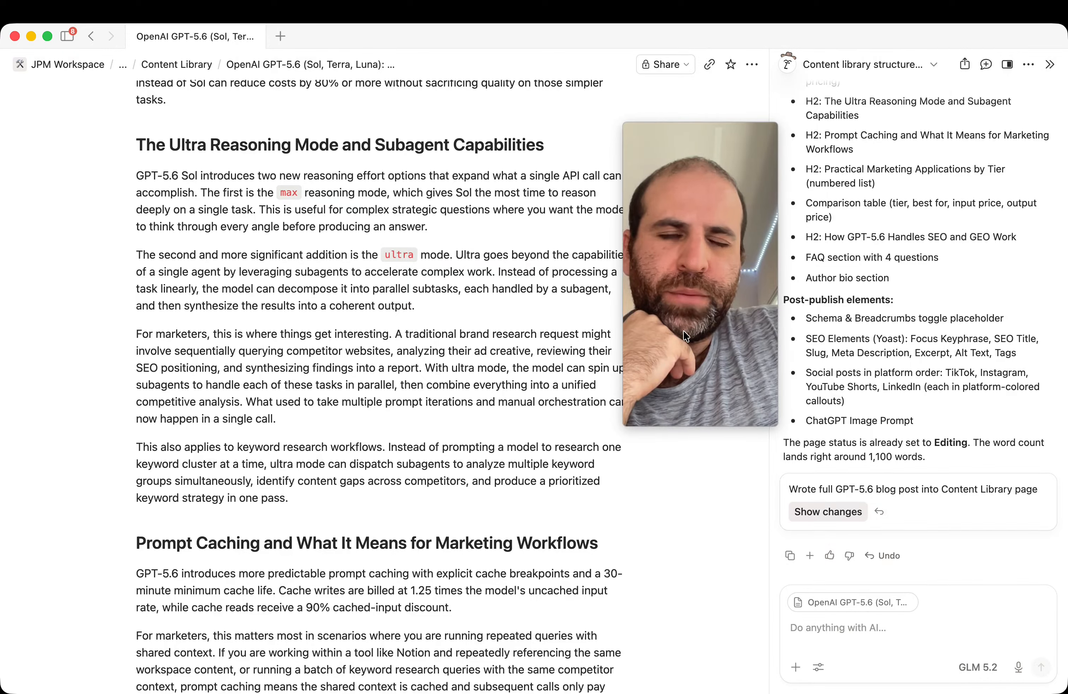
Step: Start a new AI chat and check the available models, keeping GLM 5.2 selected
{"action": "left_click", "coordinate": [987, 66]}
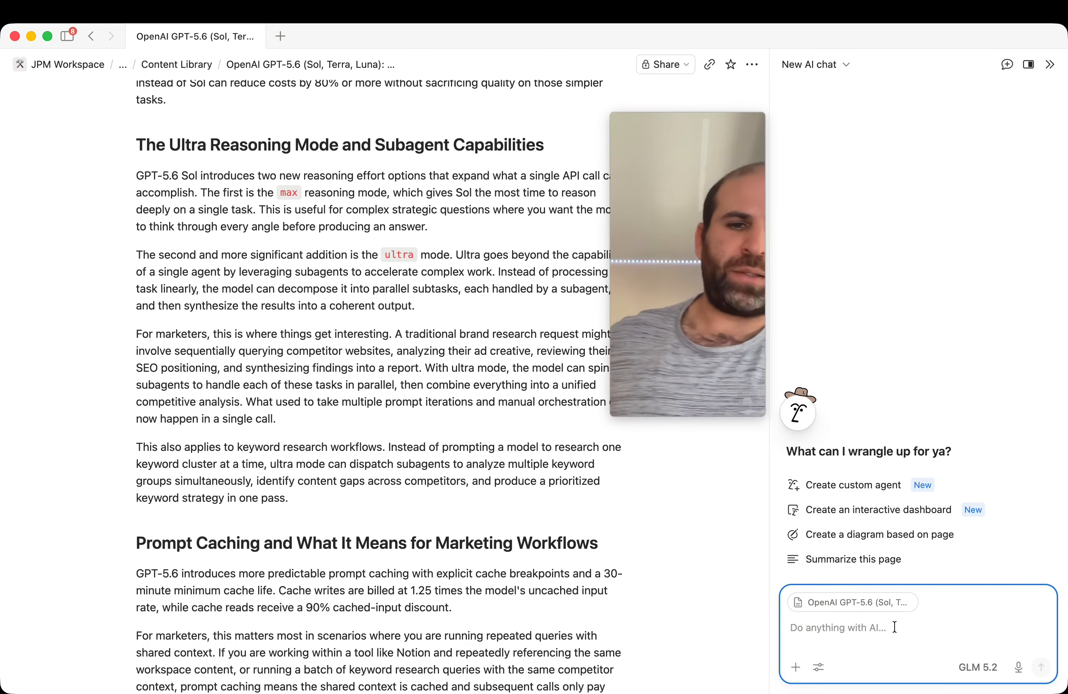
{"action": "left_click", "coordinate": [975, 675]}
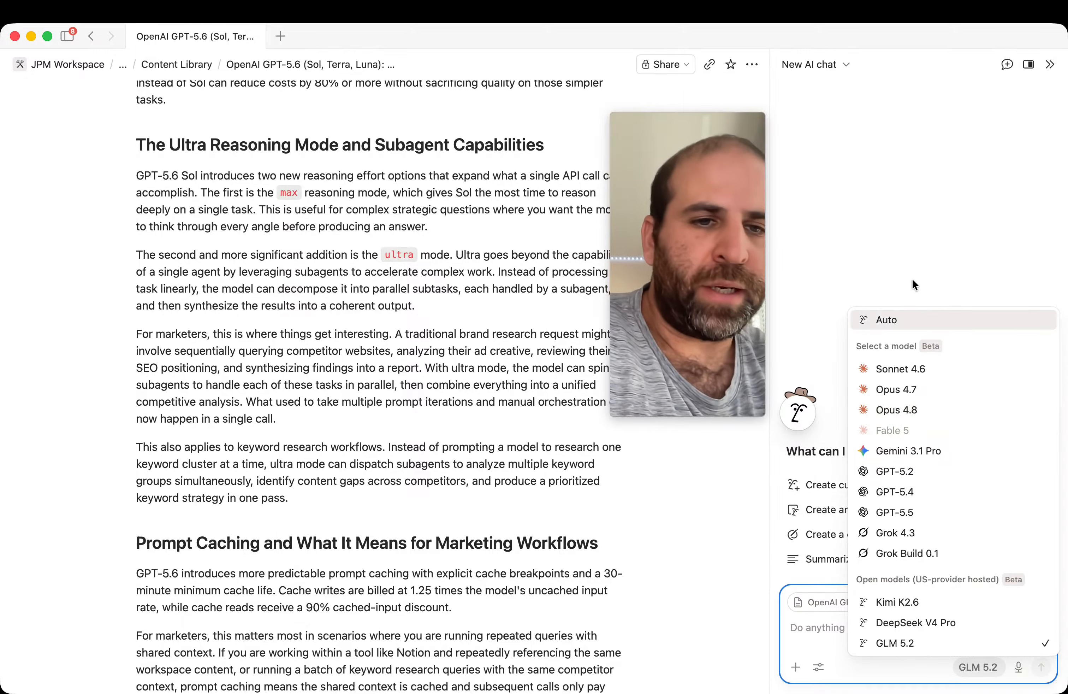
{"action": "left_click", "coordinate": [885, 217]}
{"action": "left_click", "coordinate": [837, 630]}
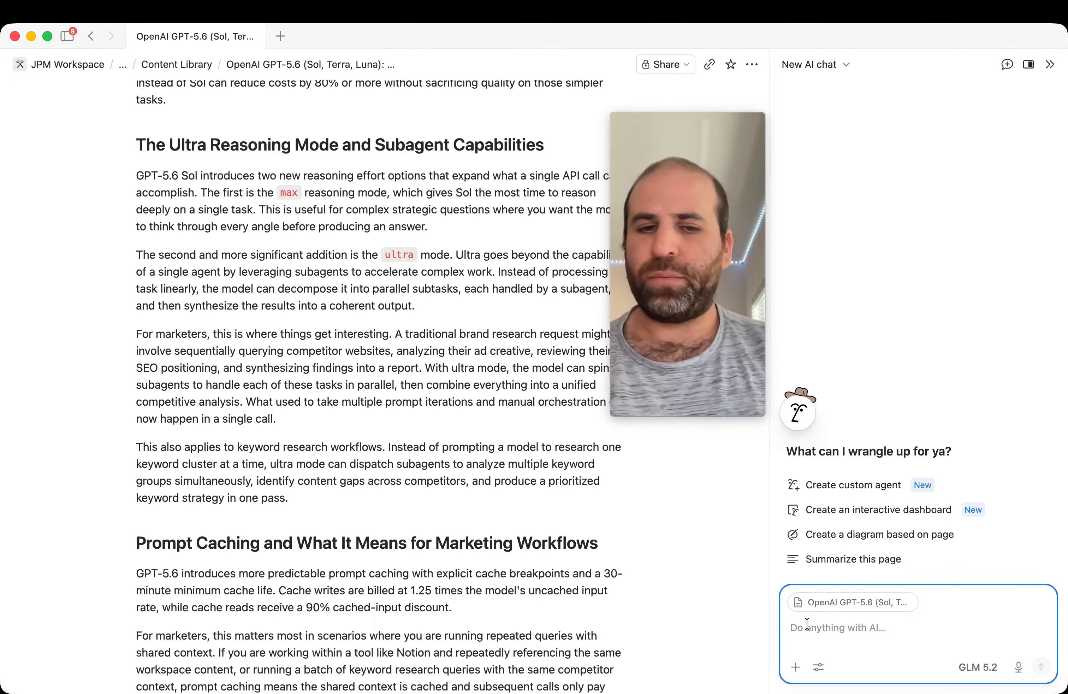
Step: Return to the GLM — Content Library & Blog Series Walkthrough page and add a subpage titled "Editing Template - 1" below Blog Research
{"action": "left_click", "coordinate": [92, 37]}
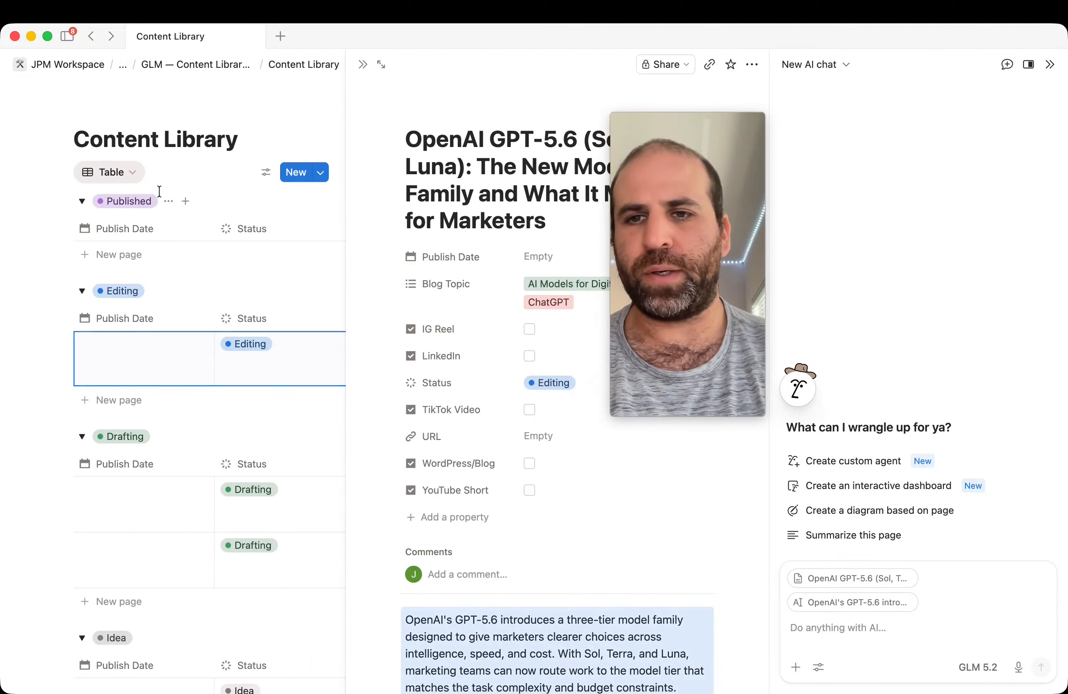
{"action": "left_click", "coordinate": [240, 70]}
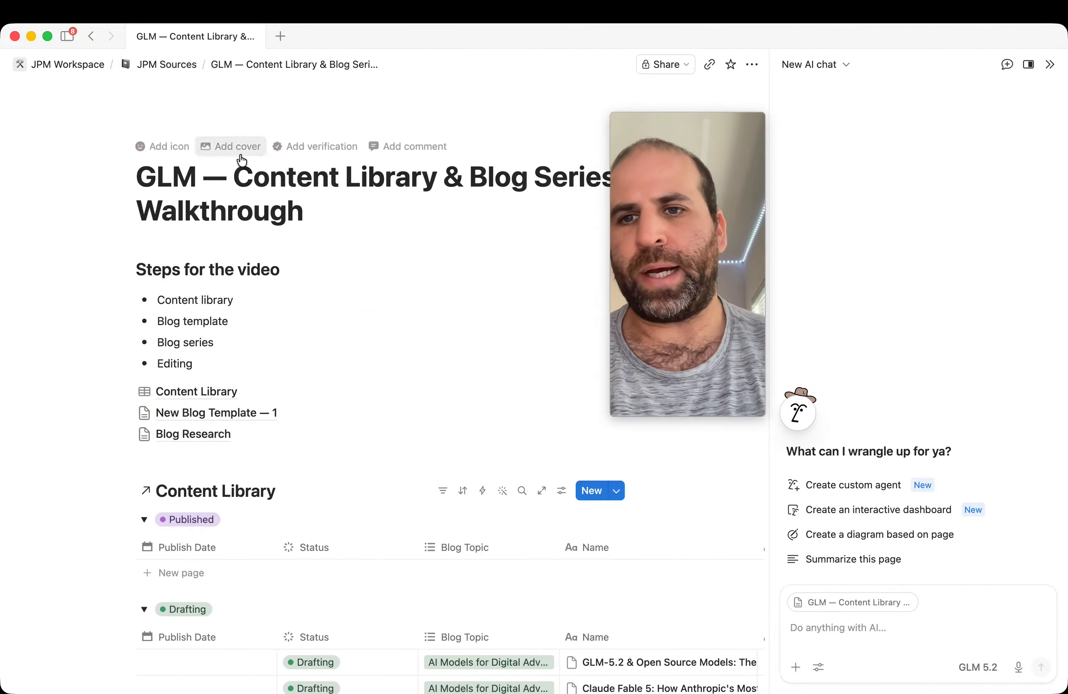
{"action": "left_click", "coordinate": [102, 434]}
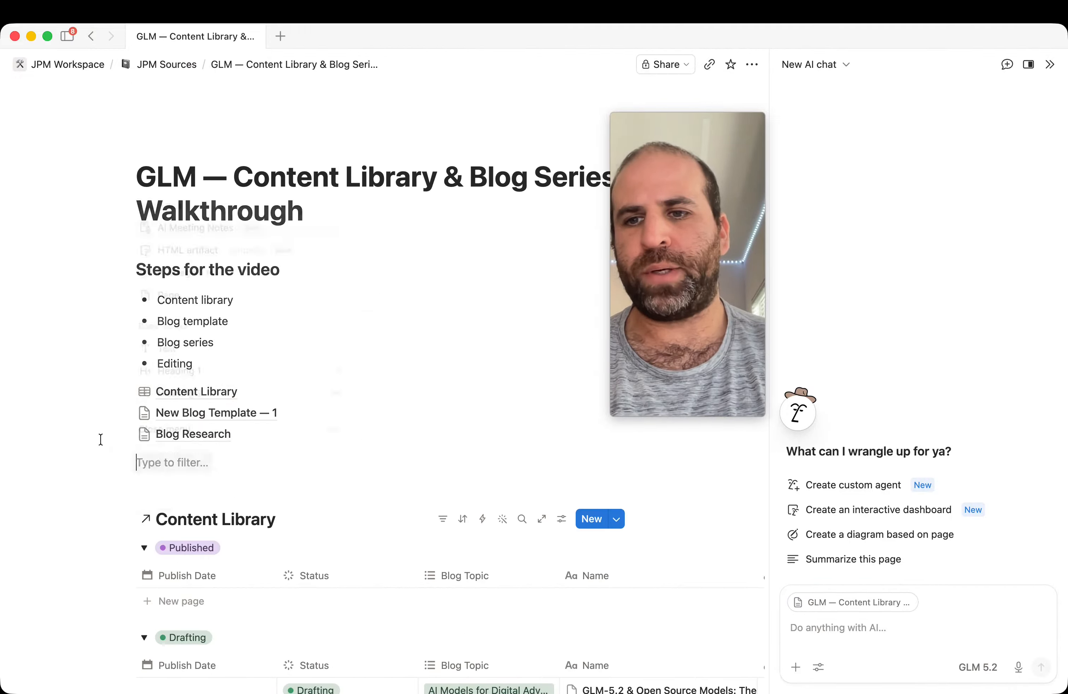
{"action": "left_click", "coordinate": [208, 291]}
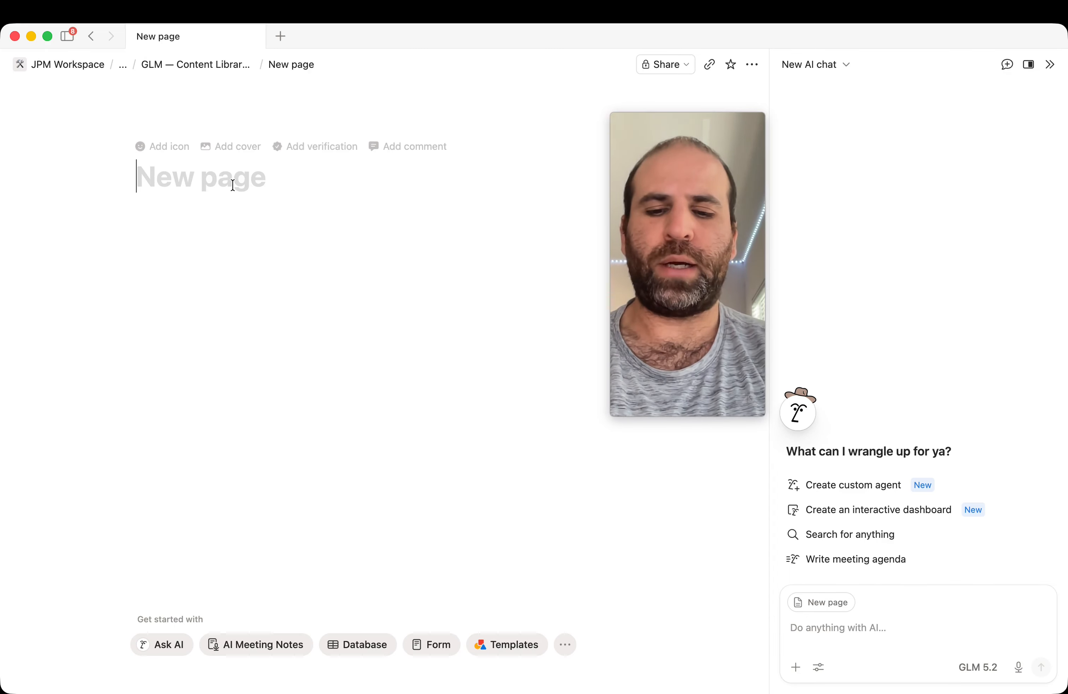
{"action": "type", "text": "Editing Template - 1"}
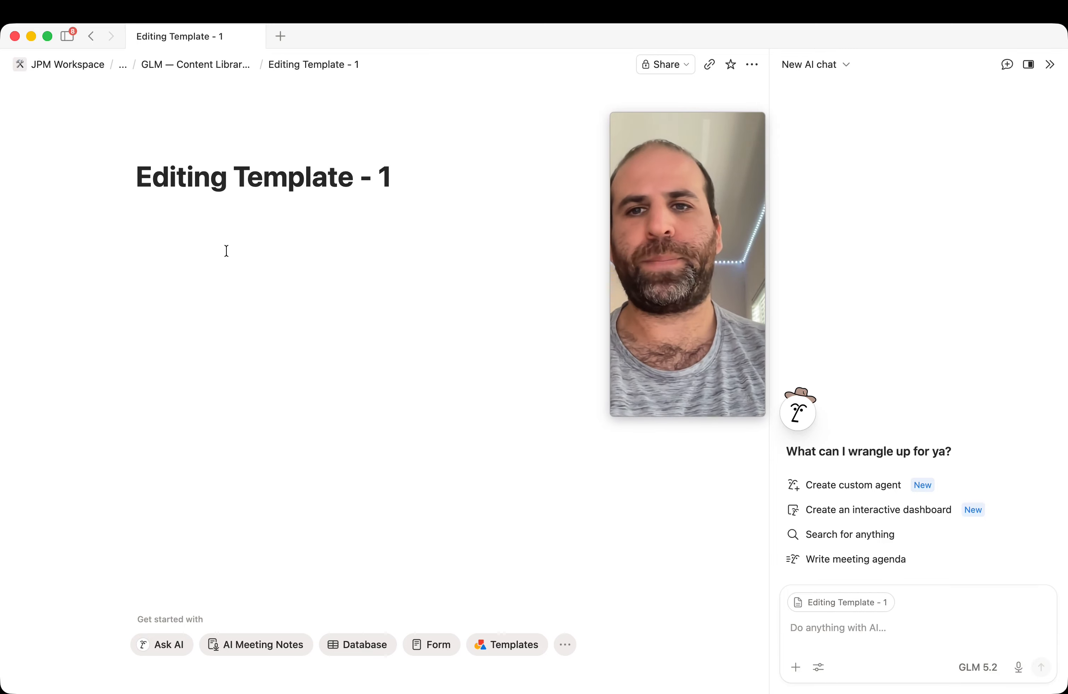
{"action": "key", "text": "Return"}
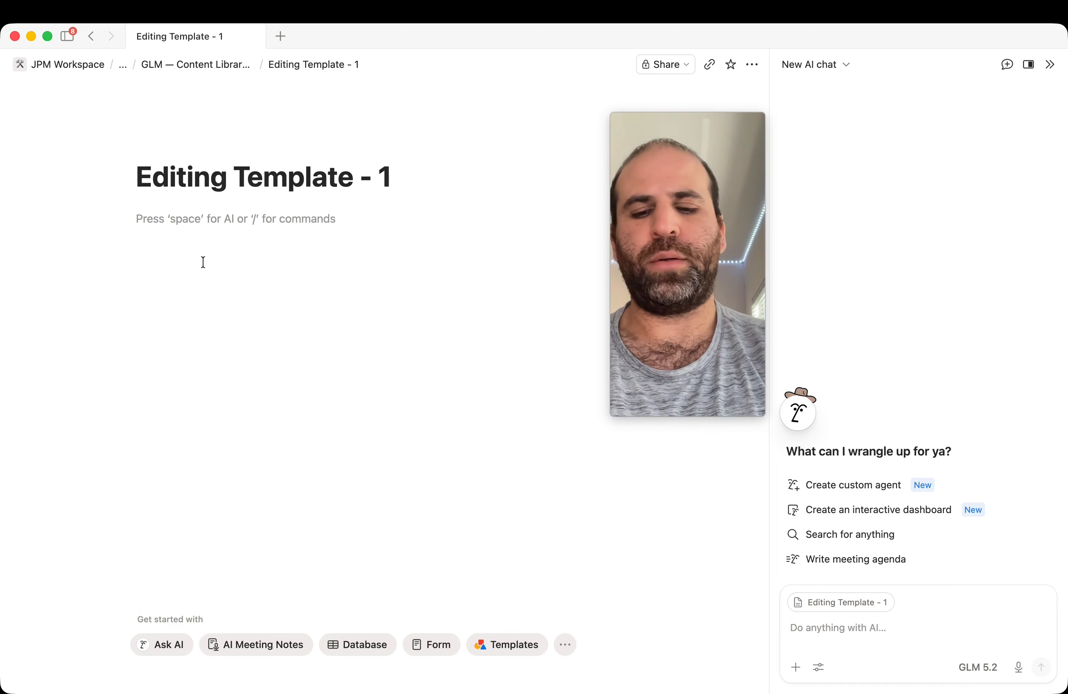
Step: Write "Your job is to review blogs" and, after a blank line, "Check for repetiveness" in the editing template
{"action": "type", "text": "Your job is to revi"}
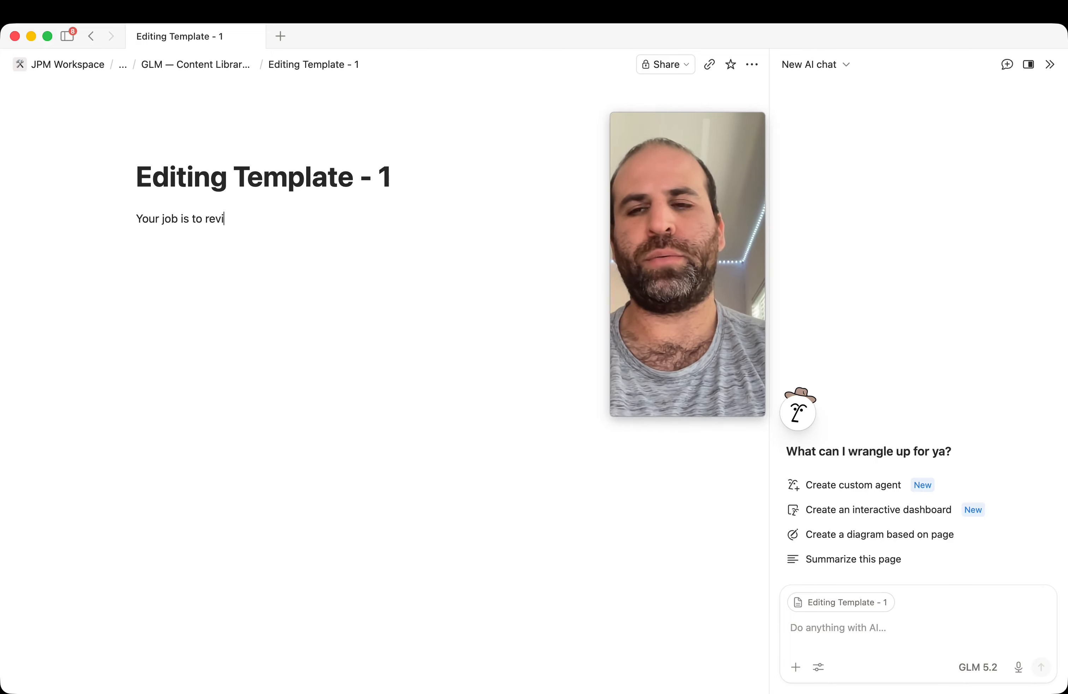
{"action": "type", "text": "ew blogs  Check "}
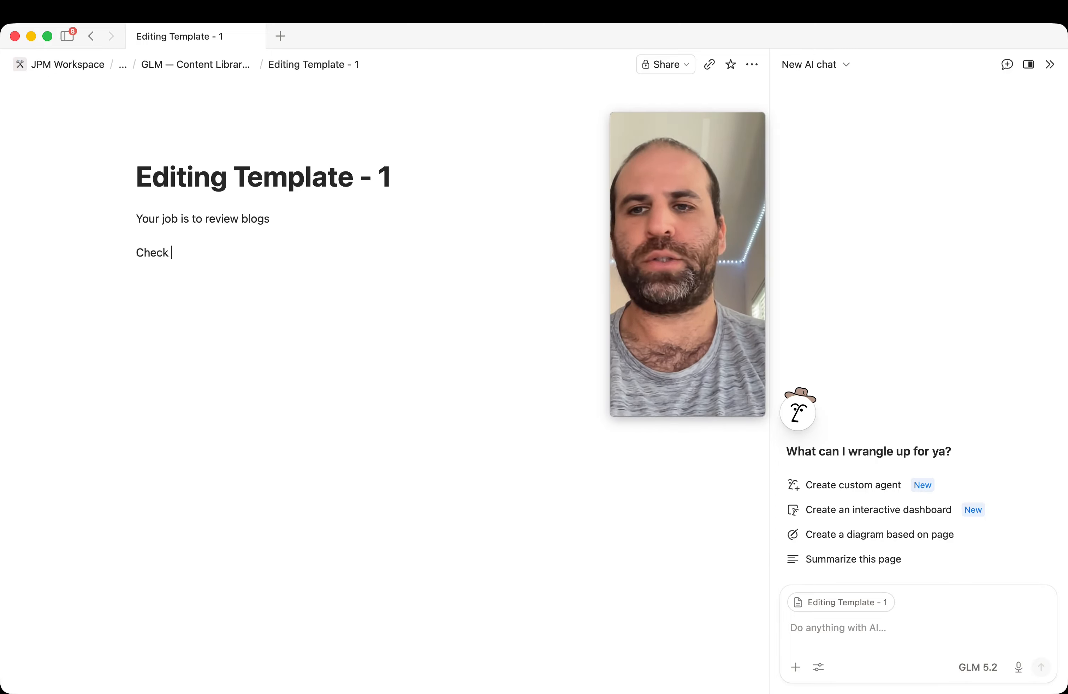
{"action": "type", "text": "for repetiveness"}
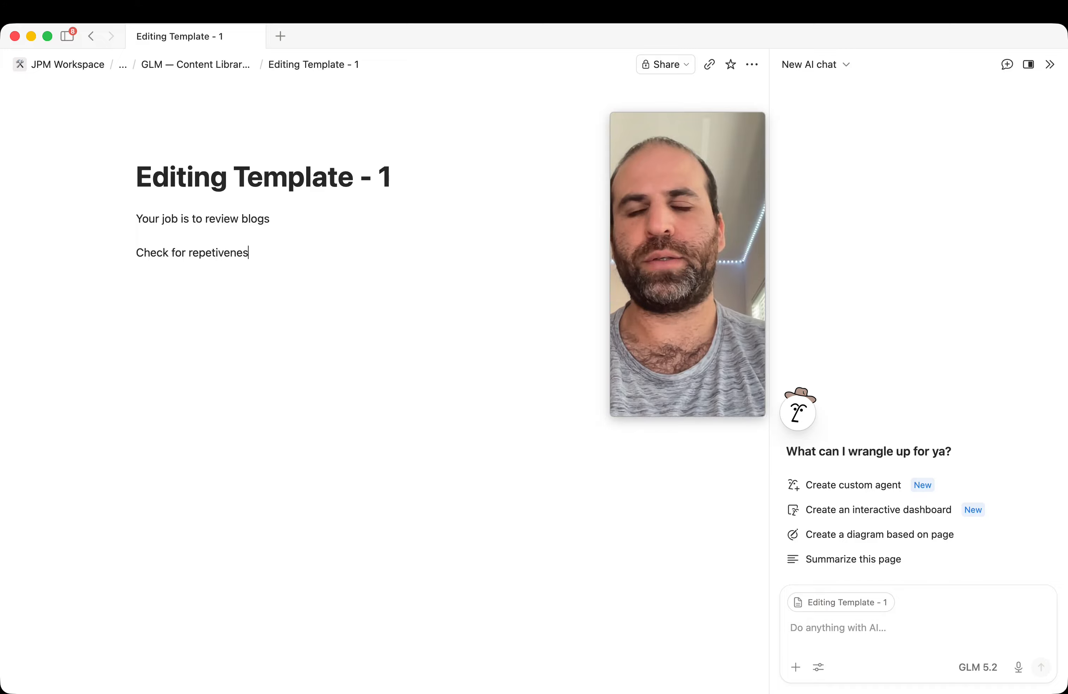
{"action": "key", "text": "Return"}
Step: Add the line "Check for generic content and phrases" to the editing template
{"action": "type", "text": "check fo"}
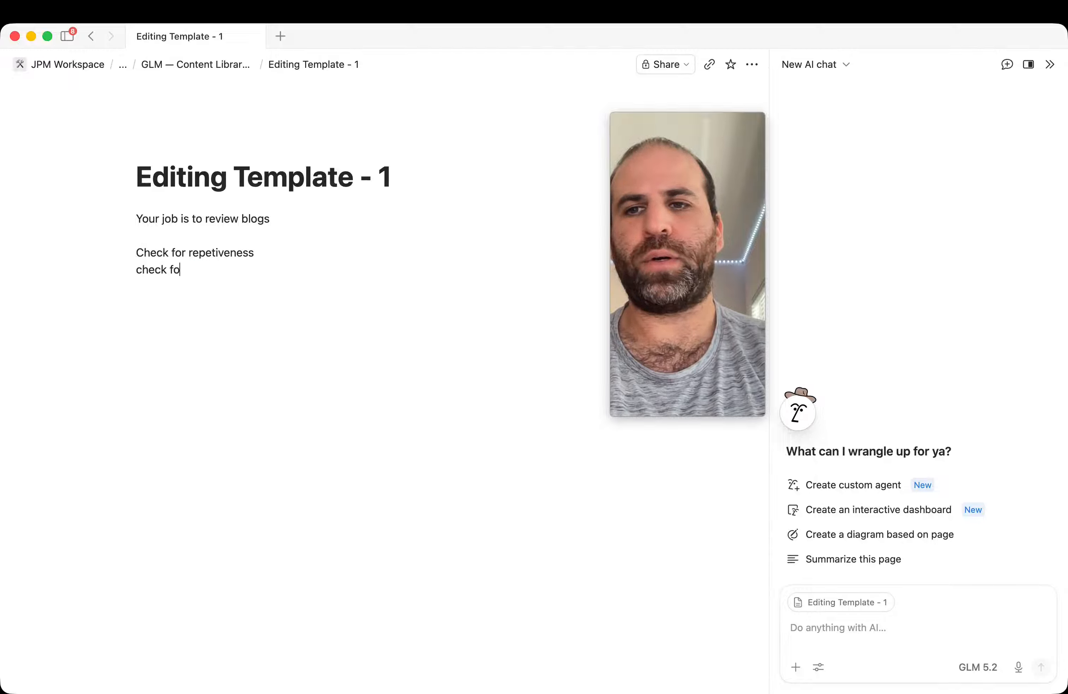
{"action": "key", "text": "BackSpace"}
{"action": "key", "text": "BackSpace"}
{"action": "key", "text": "BackSpace"}
{"action": "key", "text": "BackSpace"}
{"action": "key", "text": "BackSpace"}
{"action": "key", "text": "BackSpace"}
{"action": "key", "text": "BackSpace"}
{"action": "key", "text": "BackSpace"}
{"action": "type", "text": "Check for"}
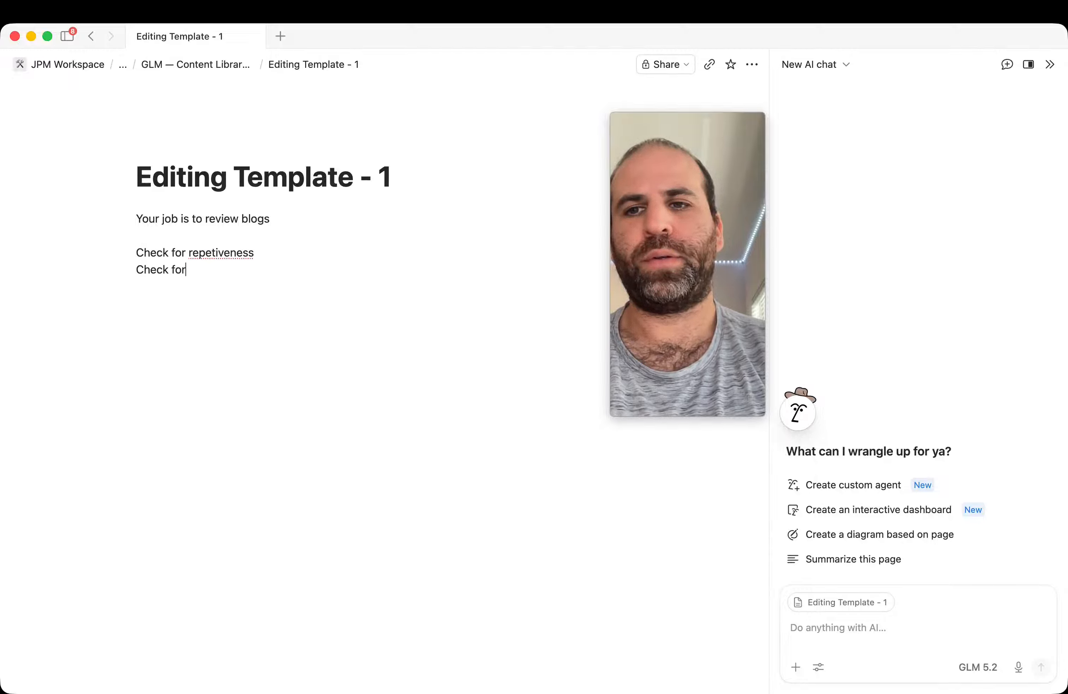
{"action": "type", "text": " ge"}
{"action": "key", "text": "BackSpace"}
{"action": "type", "text": "generic "}
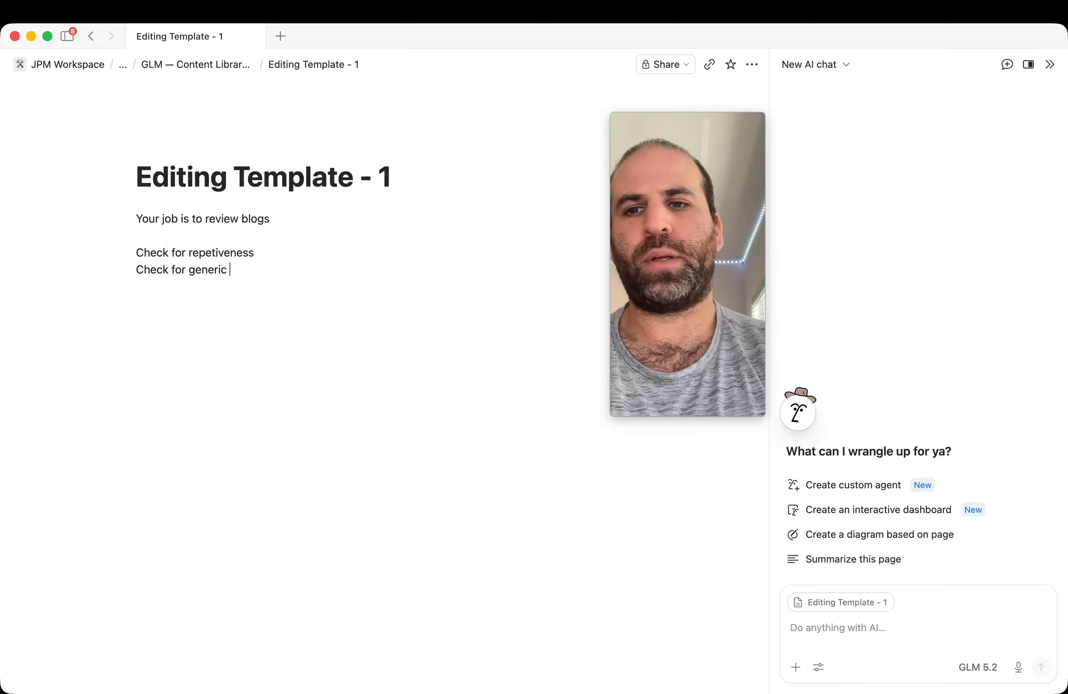
{"action": "type", "text": "content and phrase"}
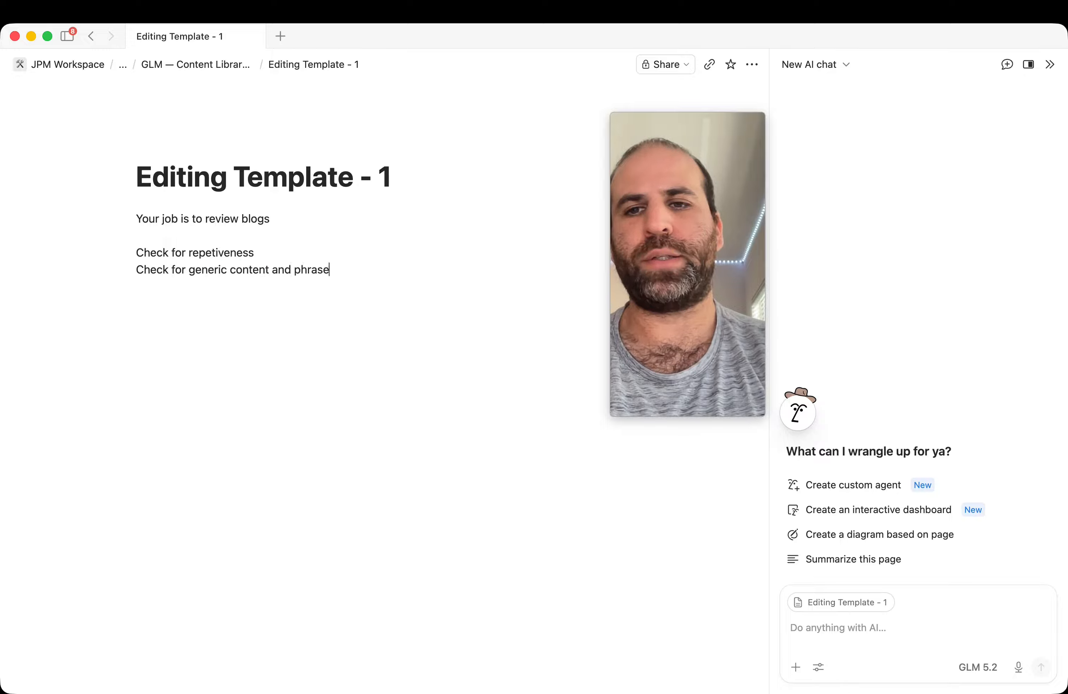
{"action": "type", "text": "s"}
Step: Add the line "There should a blog title, if there isn't one, write one" to the editing template
{"action": "key", "text": "Return"}
{"action": "type", "text": "There should a "}
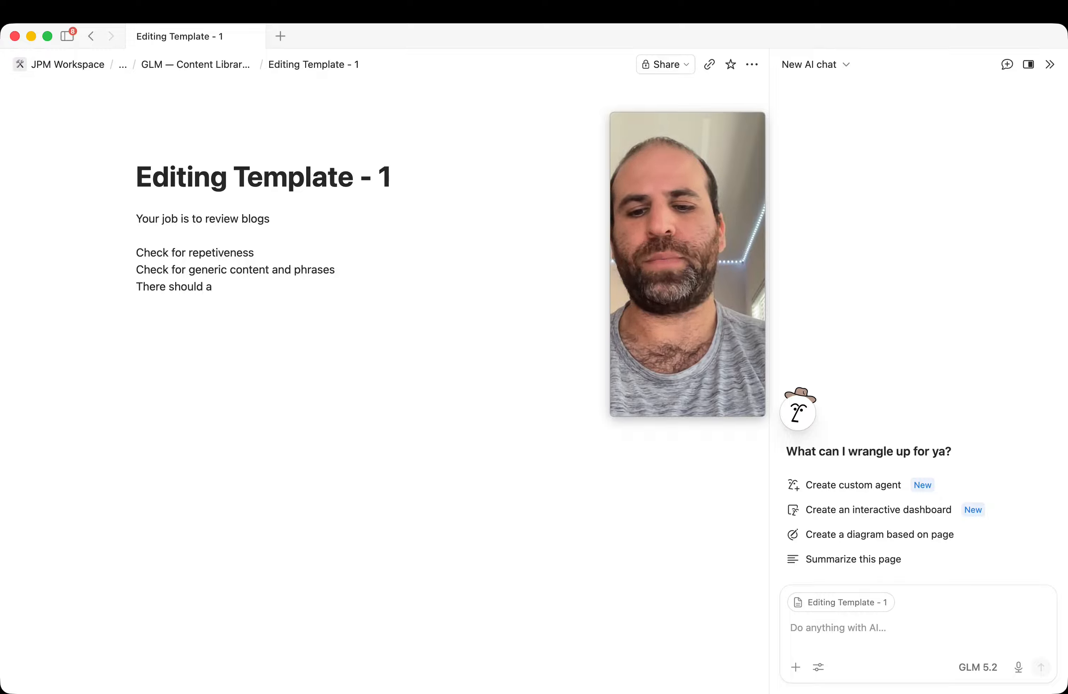
{"action": "type", "text": "blog titl"}
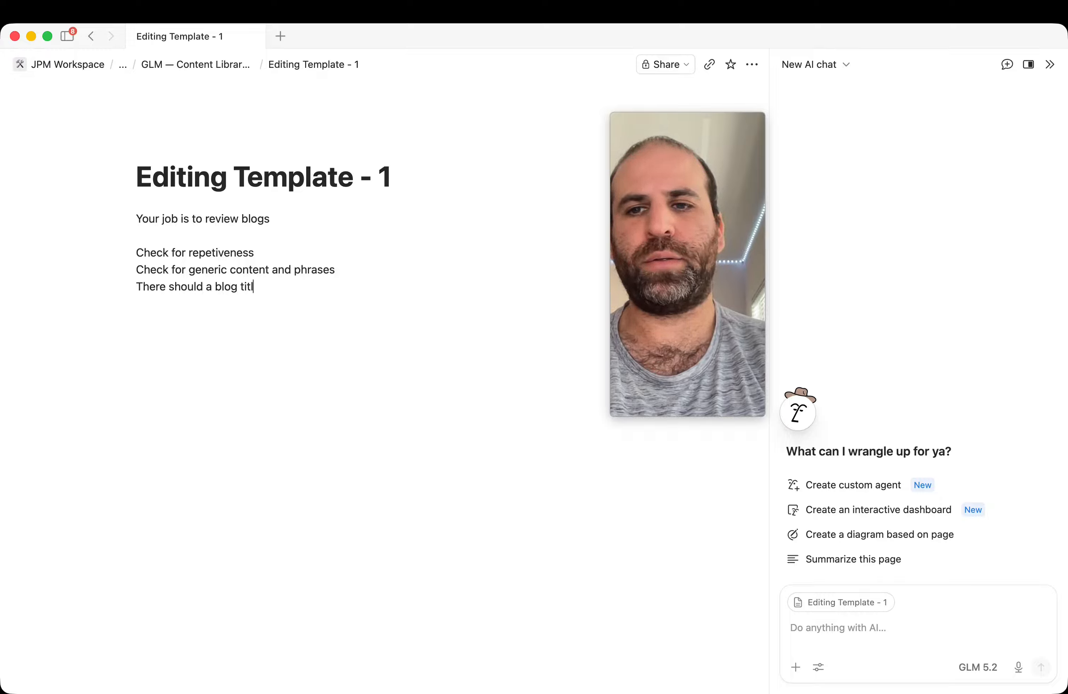
{"action": "type", "text": "e, if there isn"}
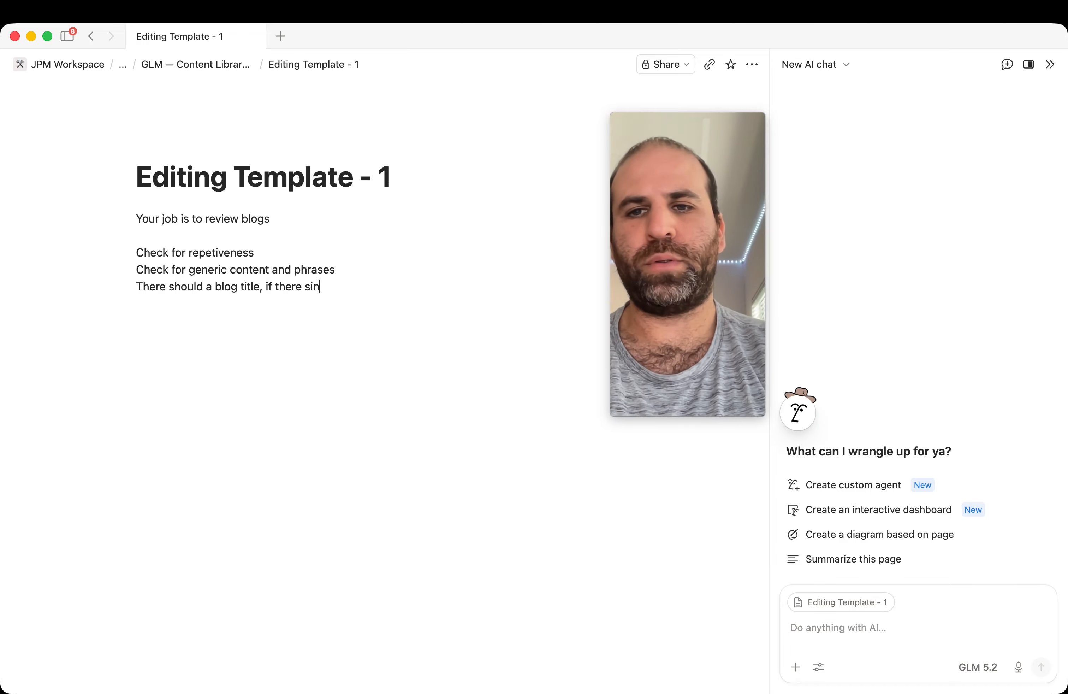
{"action": "key", "text": "BackSpace"}
{"action": "key", "text": "BackSpace"}
{"action": "type", "text": "sn't one, write one"}
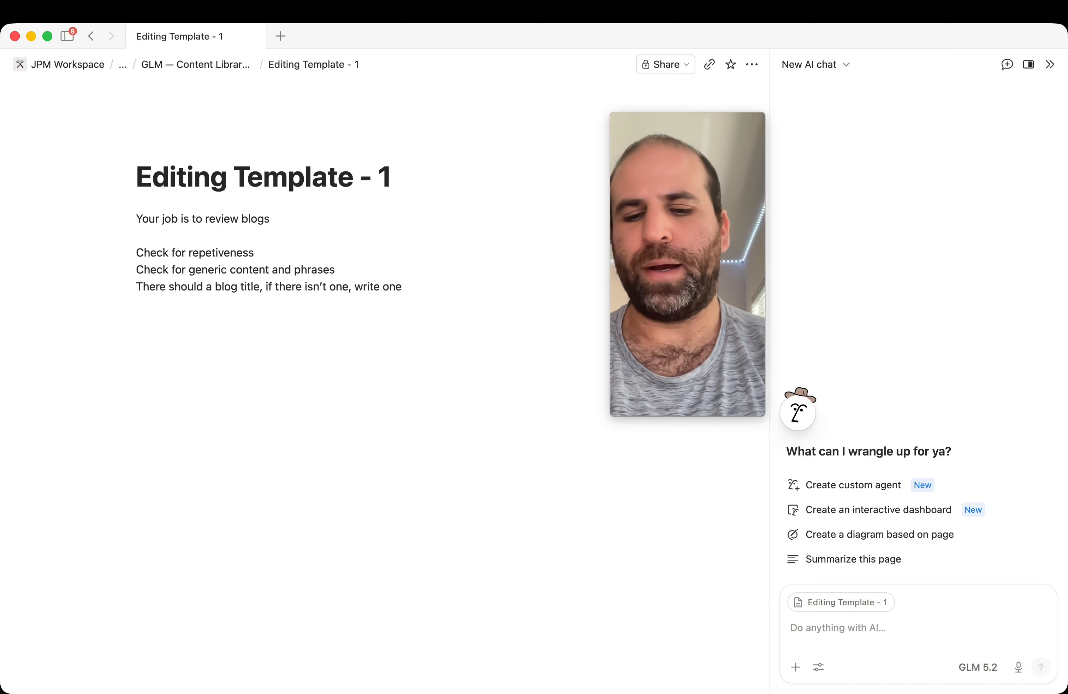
Step: Add the lines "Check the headers" and "Check that use keywords" to the editing template
{"action": "type", "text": "Check the hedaers"}
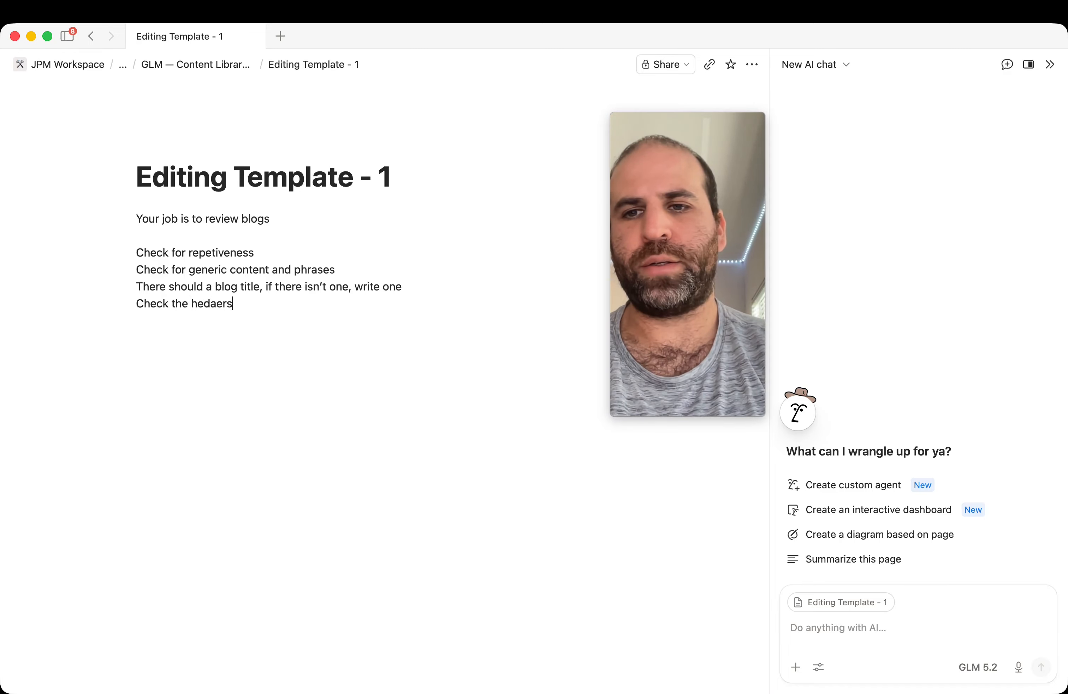
{"action": "key", "text": "BackSpace"}
{"action": "key", "text": "BackSpace"}
{"action": "key", "text": "BackSpace"}
{"action": "key", "text": "BackSpace"}
{"action": "key", "text": "BackSpace"}
{"action": "type", "text": "aders "}
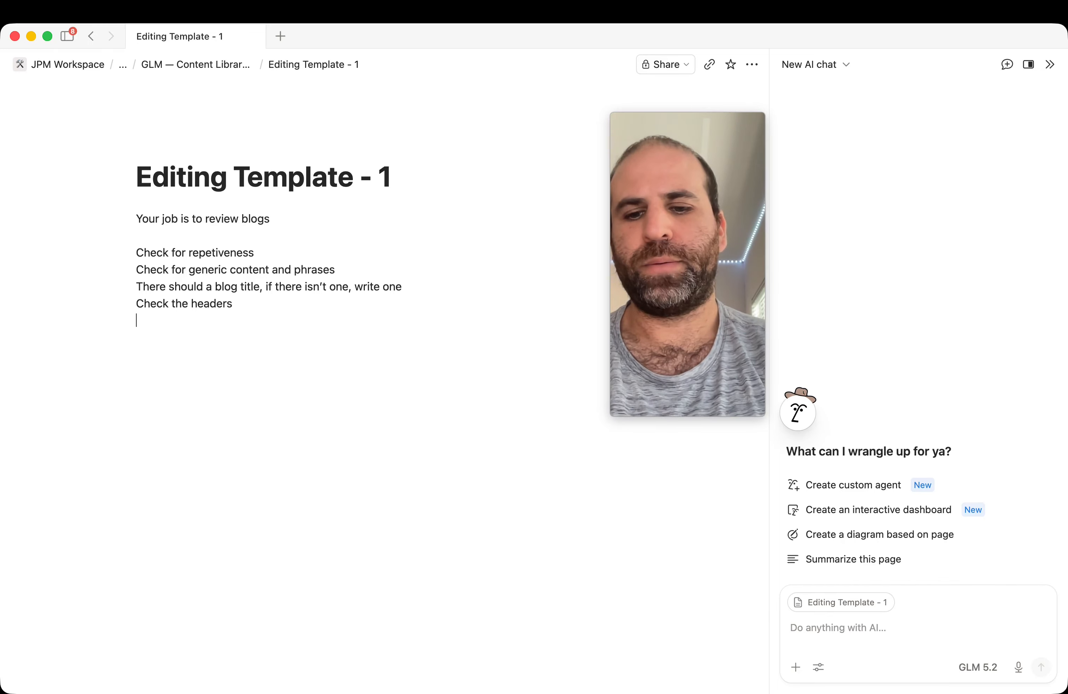
{"action": "type", "text": "Check that use keywords"}
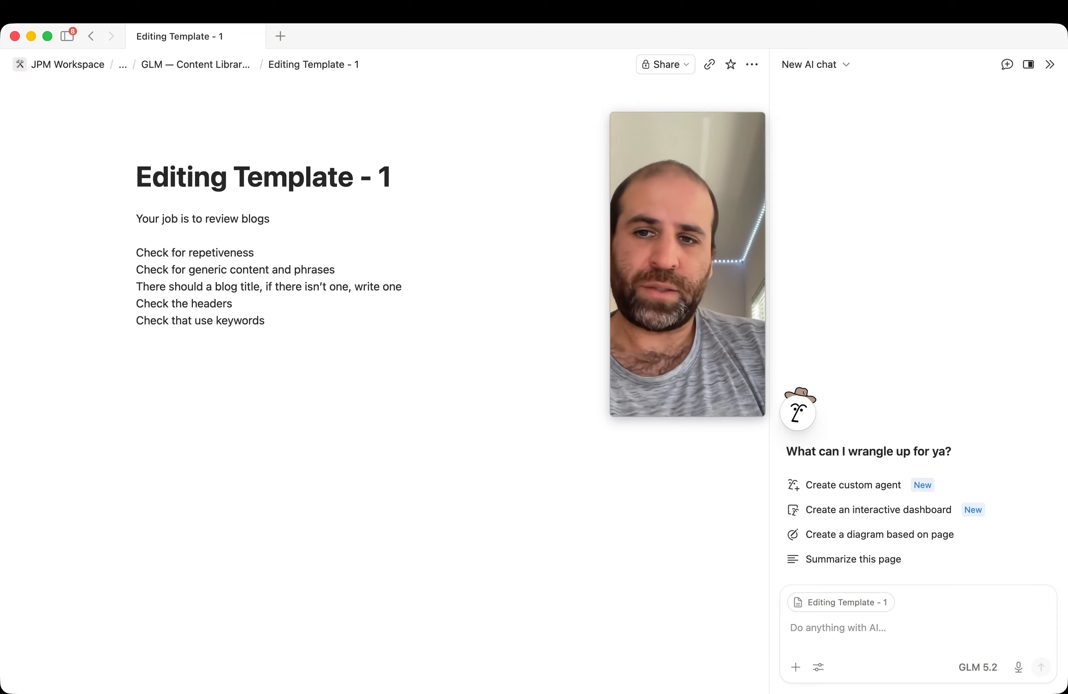
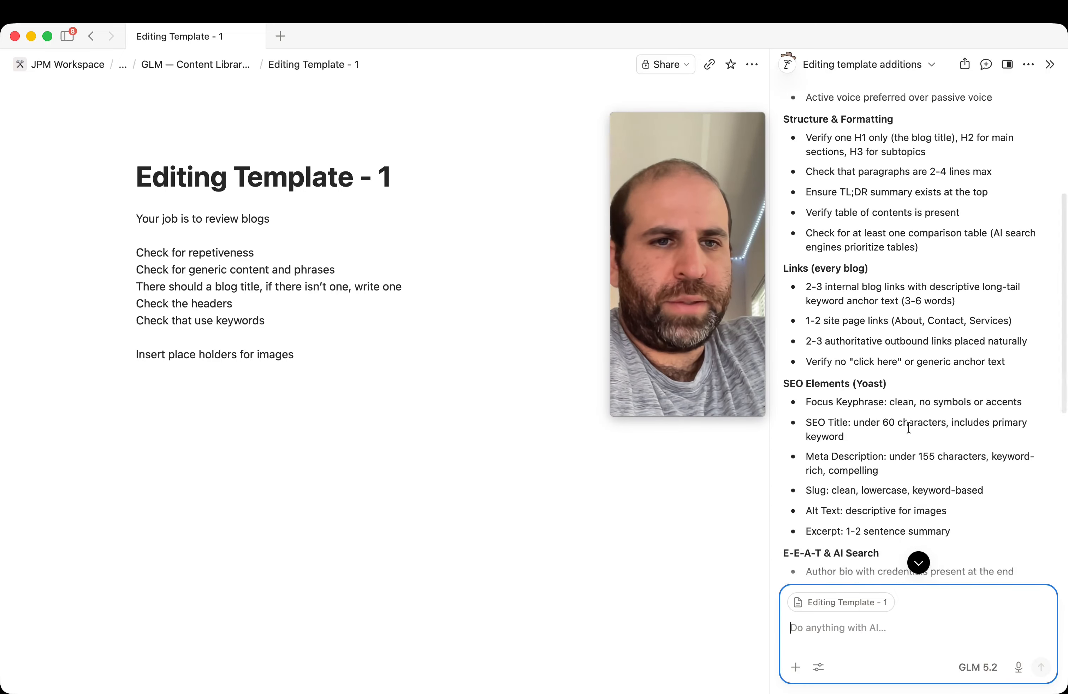
Step: Read through the AI's suggested template additions and reply "yea add it" to put them on the page
{"action": "scroll", "coordinate": [909, 427], "scroll_direction": "down", "scroll_amount": 4}
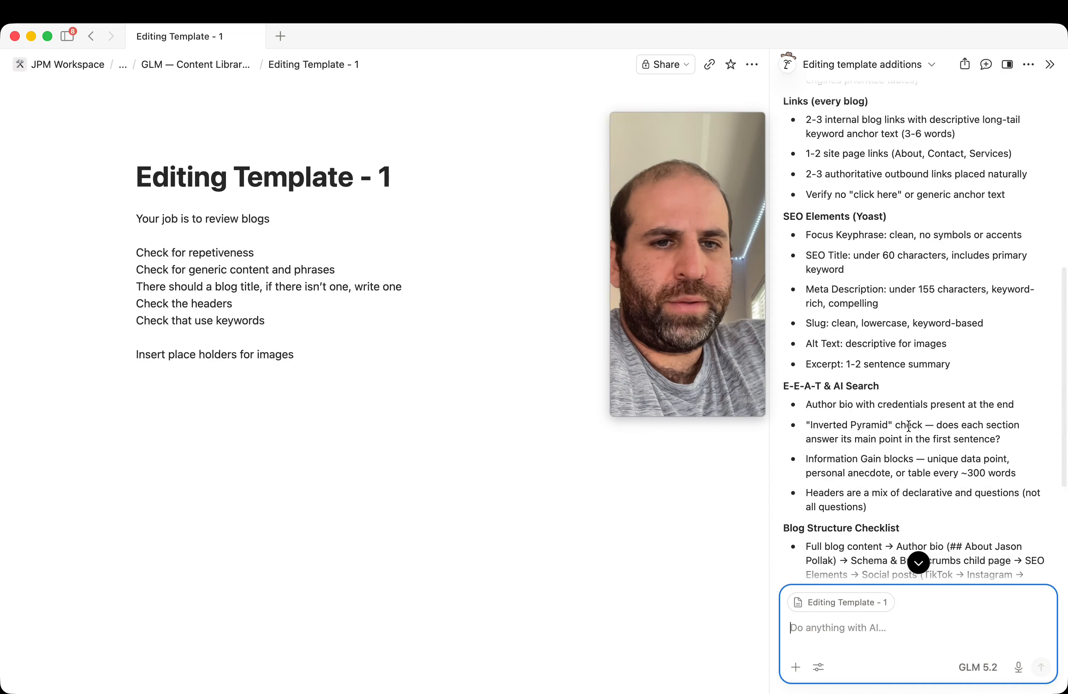
{"action": "scroll", "coordinate": [904, 418], "scroll_direction": "down", "scroll_amount": 5}
{"action": "scroll", "coordinate": [904, 418], "scroll_direction": "down", "scroll_amount": 1}
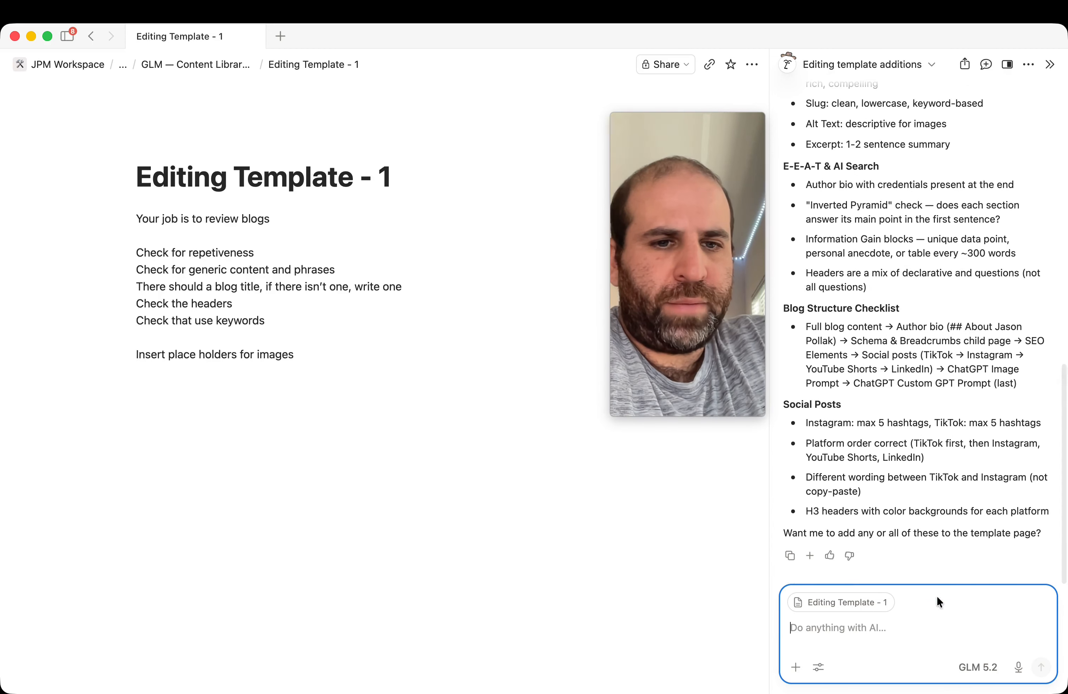
{"action": "type", "text": "yea add"}
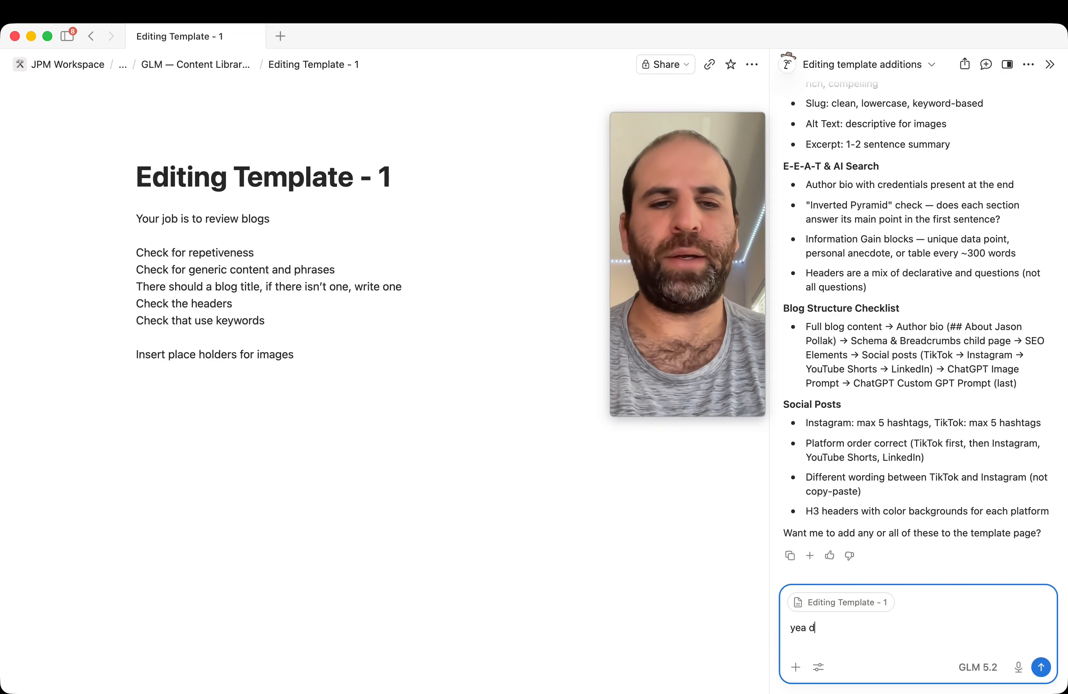
{"action": "type", "text": " it"}
{"action": "key", "text": "Return"}
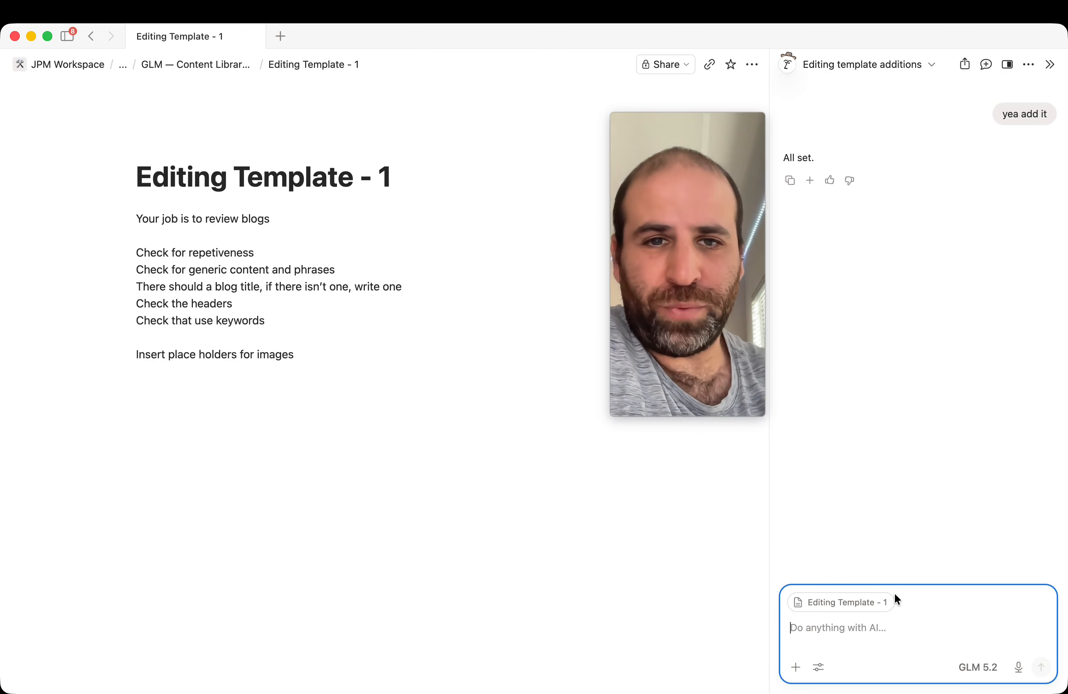
Step: Tell the AI "its not here yet oldstr isn't publishing it" so it retries the template update
{"action": "type", "text": "its not here yet oldstring"}
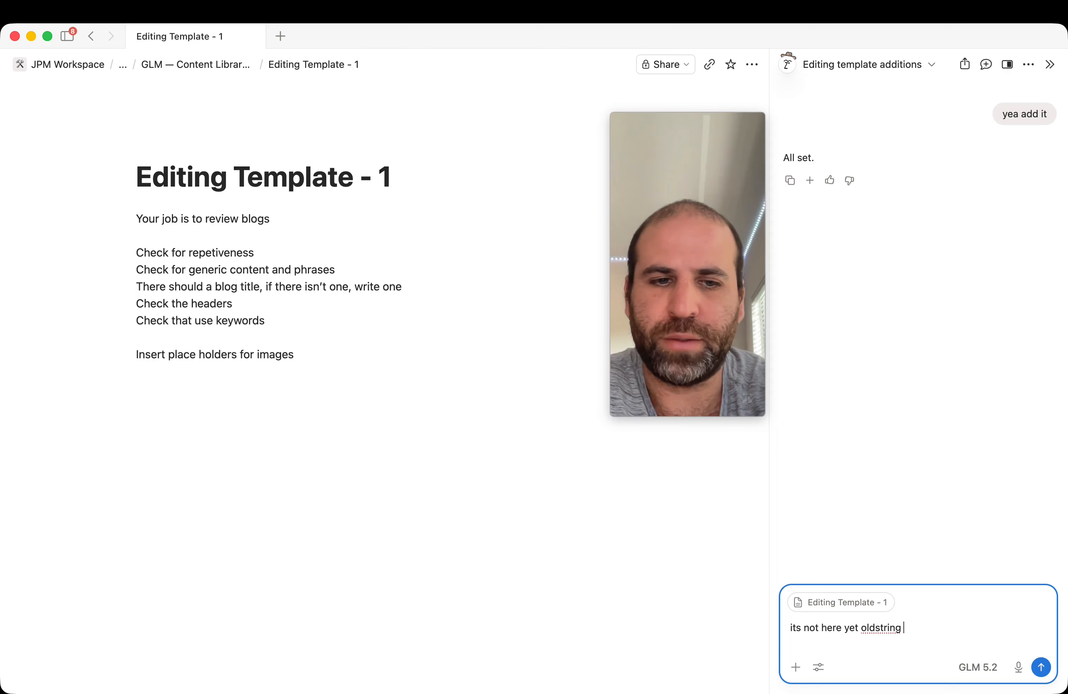
{"action": "key", "text": "alt+BackSpace"}
{"action": "key", "text": "Return"}
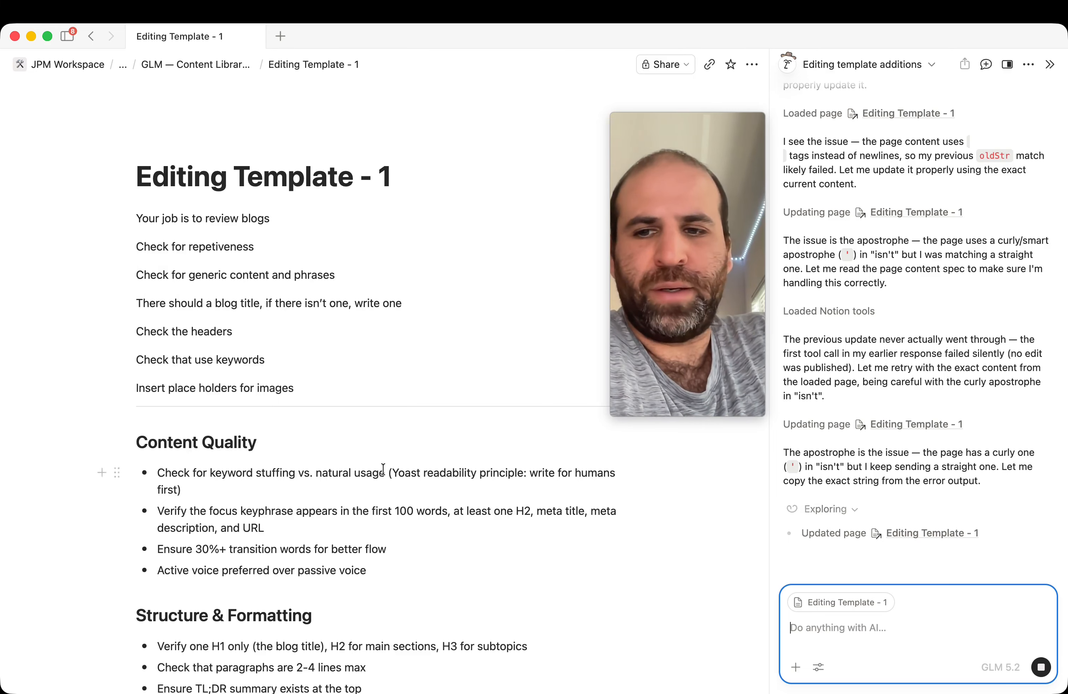
Step: Review the new checklist sections on the Editing Template - 1 page and the AI's explanation of the update in the chat
{"action": "scroll", "coordinate": [392, 468], "scroll_direction": "down", "scroll_amount": 10}
{"action": "scroll", "coordinate": [418, 455], "scroll_direction": "up", "scroll_amount": 4}
{"action": "scroll", "coordinate": [419, 456], "scroll_direction": "up", "scroll_amount": 4}
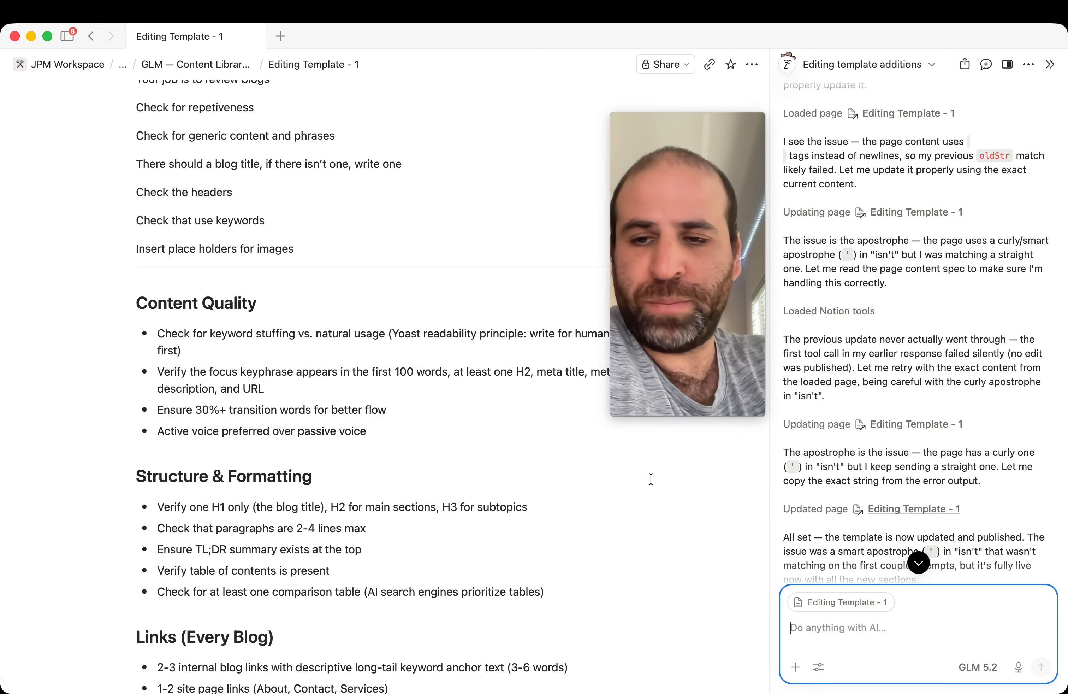
{"action": "scroll", "coordinate": [450, 464], "scroll_direction": "down", "scroll_amount": 10}
{"action": "scroll", "coordinate": [450, 464], "scroll_direction": "up", "scroll_amount": 15}
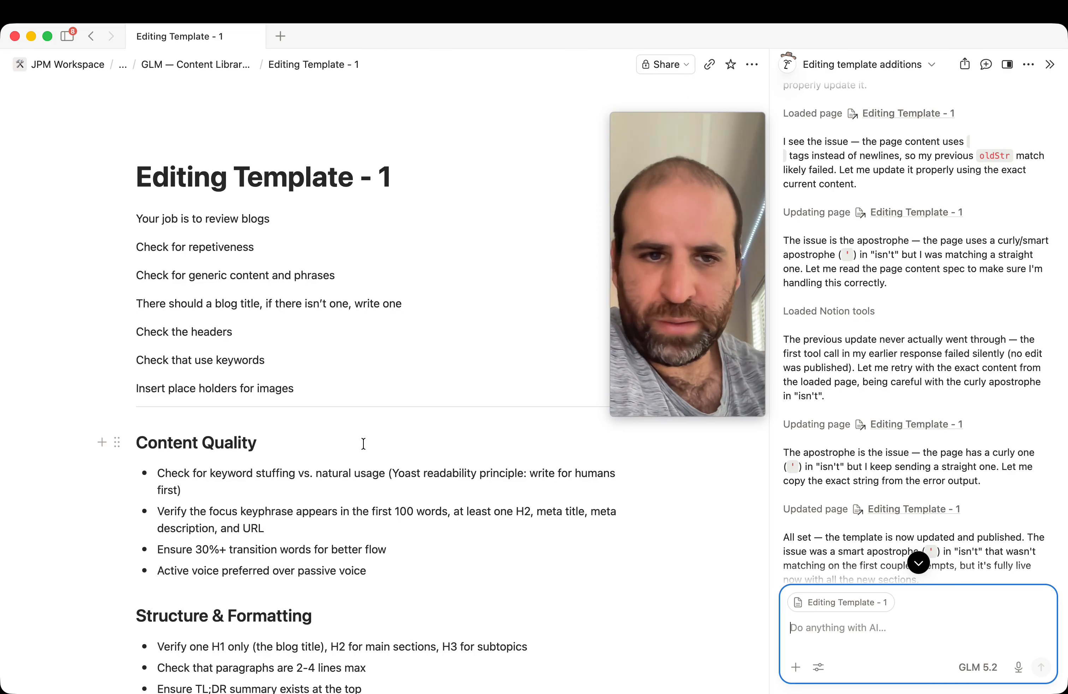
{"action": "scroll", "coordinate": [835, 359], "scroll_direction": "up", "scroll_amount": 1}
{"action": "scroll", "coordinate": [835, 359], "scroll_direction": "up", "scroll_amount": 3}
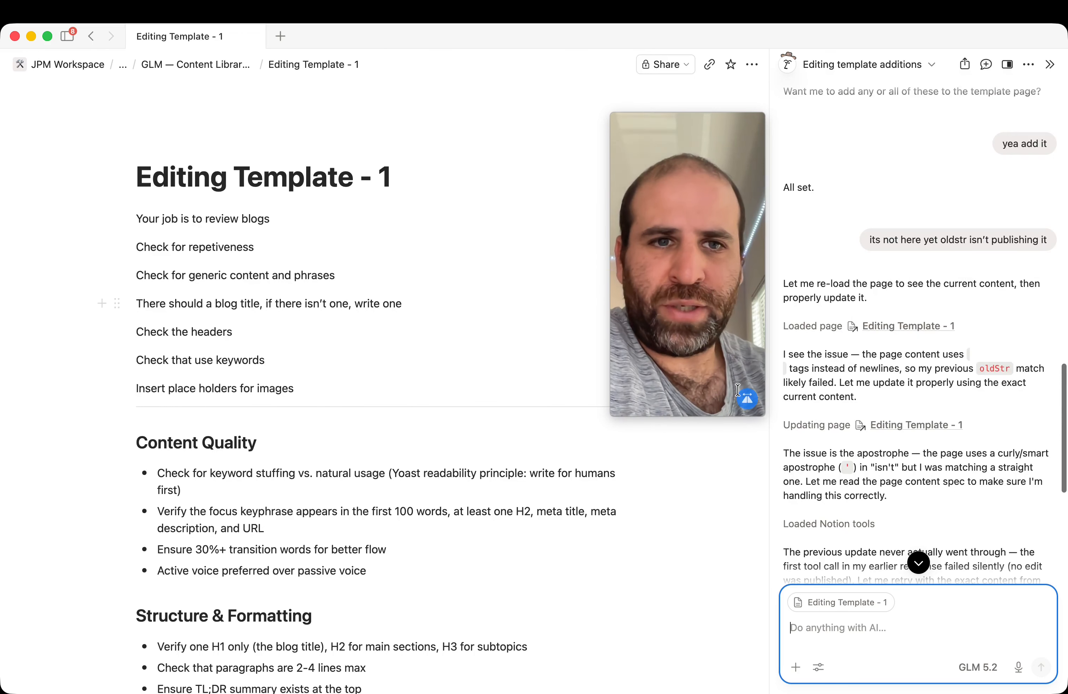
{"action": "scroll", "coordinate": [819, 381], "scroll_direction": "down", "scroll_amount": 6}
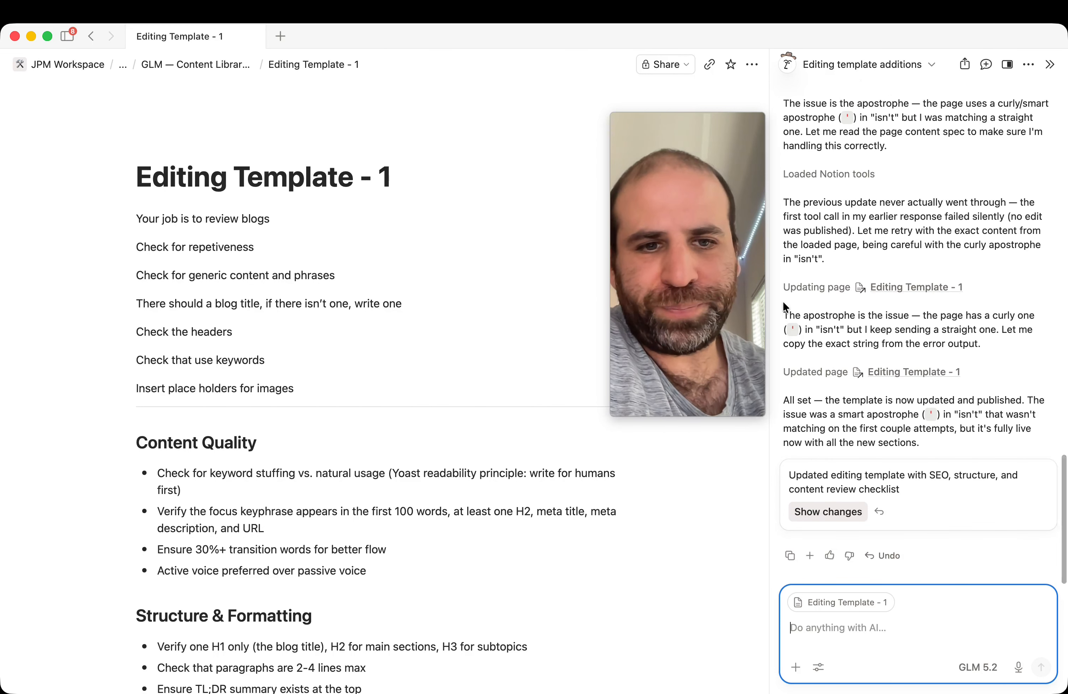
Step: Close the AI chat and go back to the GLM — Content Library & Blog Series Walkthrough page
{"action": "left_click", "coordinate": [1050, 64]}
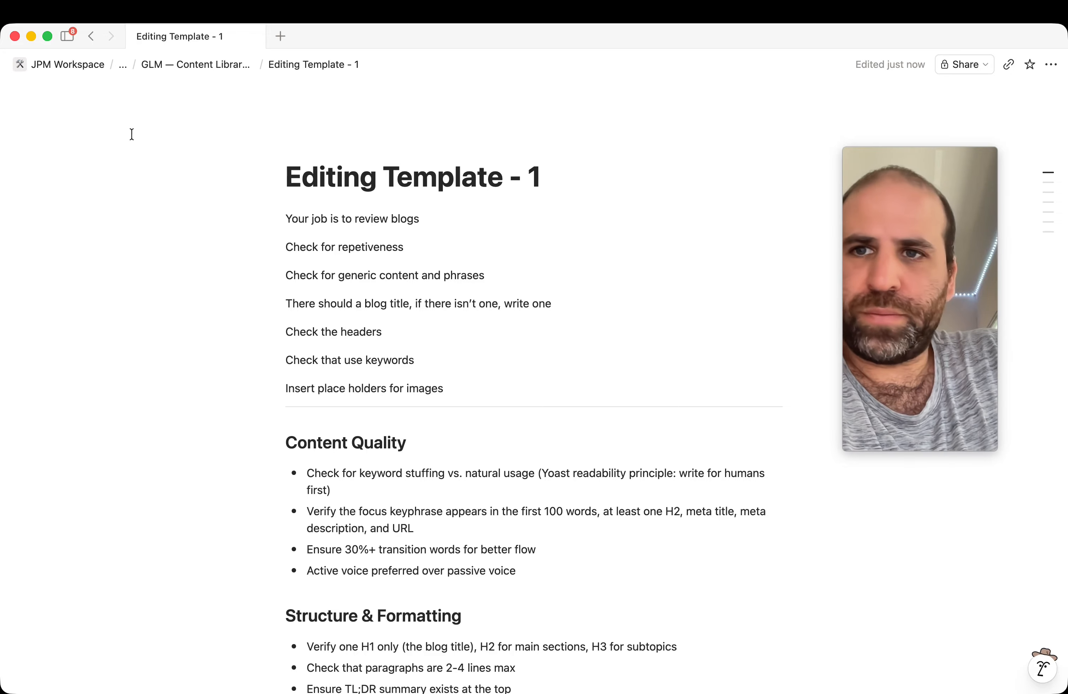
{"action": "left_click", "coordinate": [230, 65]}
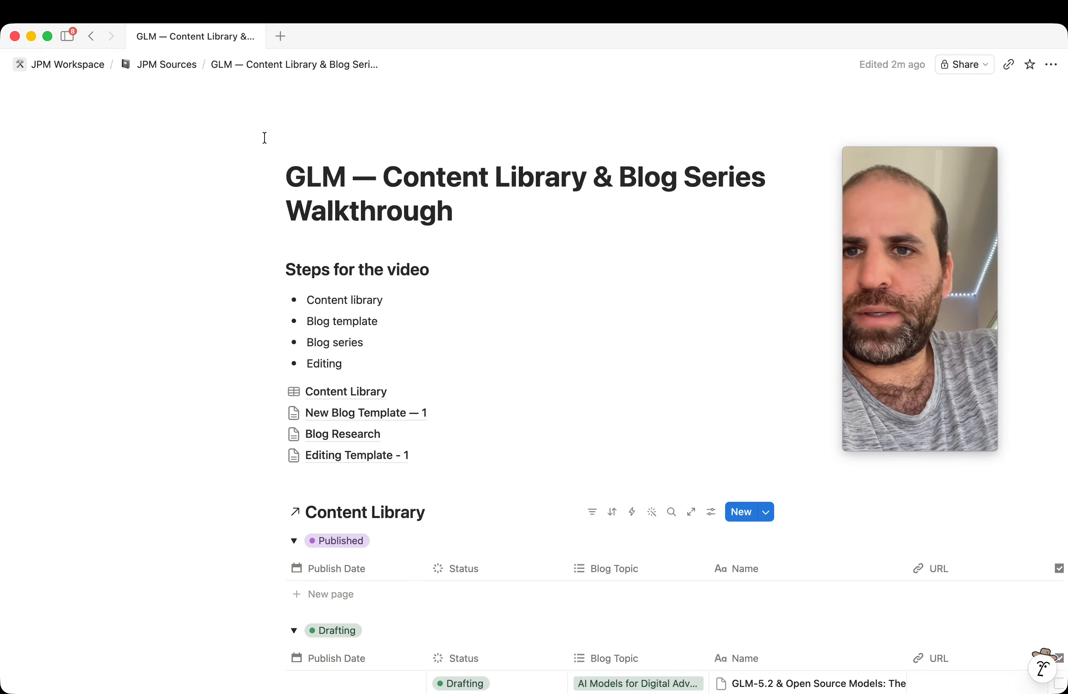
{"action": "mouse_move", "coordinate": [296, 69]}
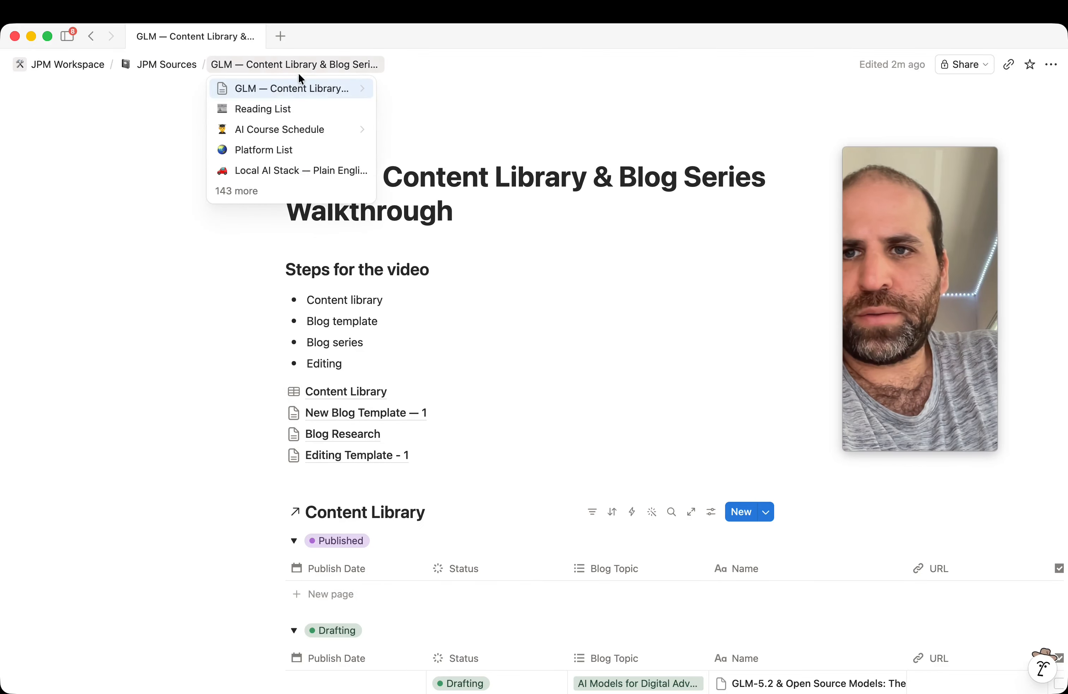
{"action": "mouse_move", "coordinate": [297, 96]}
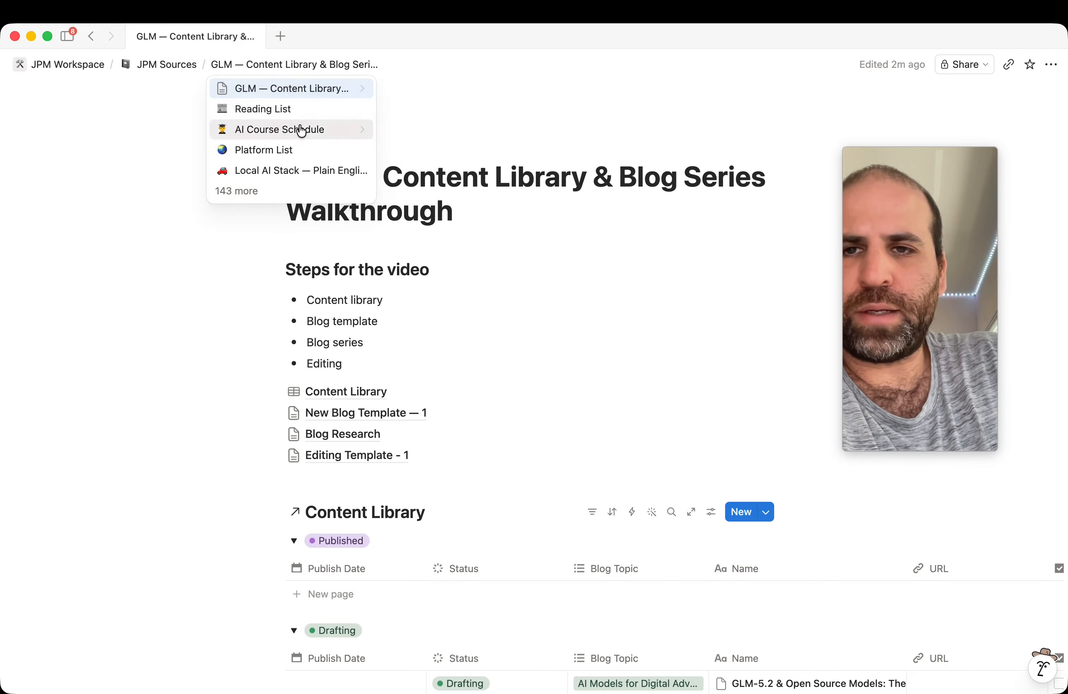
Step: Open the OpenAI GPT-5.6 (Sol, Terra, Luna) blog from the Content Library database as a full page
{"action": "left_click", "coordinate": [347, 392]}
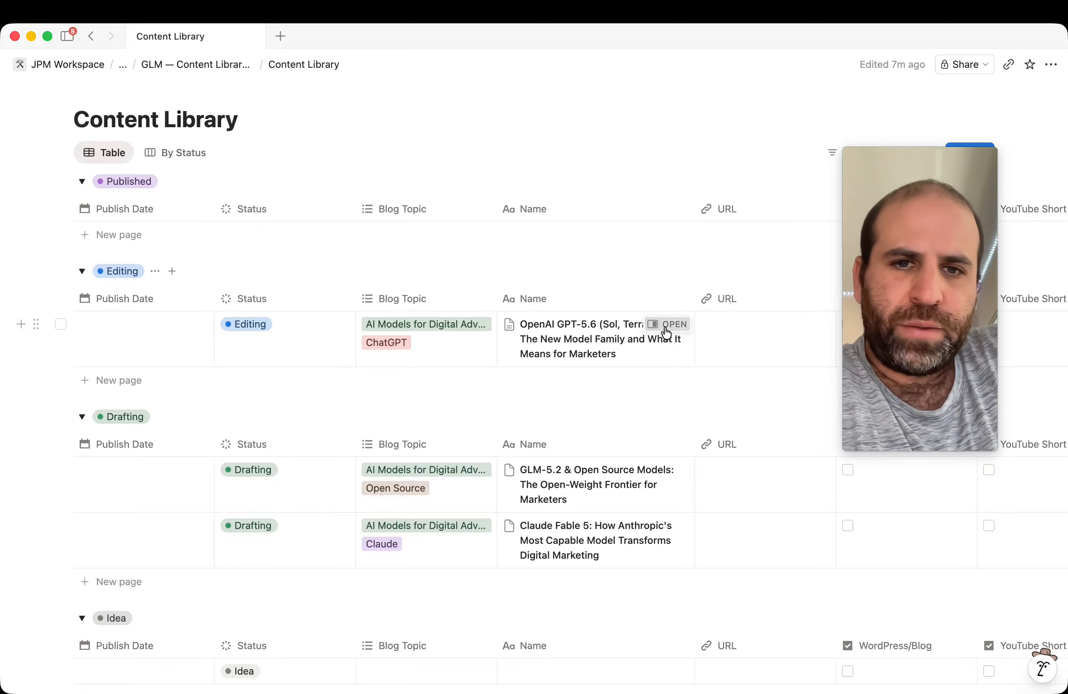
{"action": "left_click", "coordinate": [650, 331]}
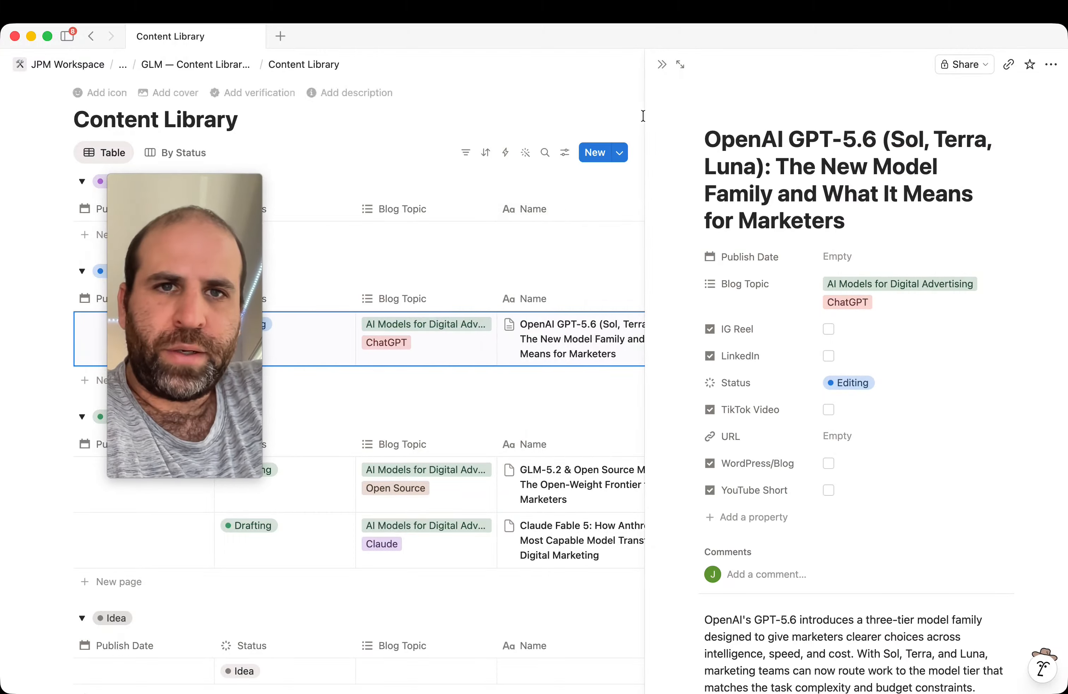
{"action": "left_click", "coordinate": [680, 65]}
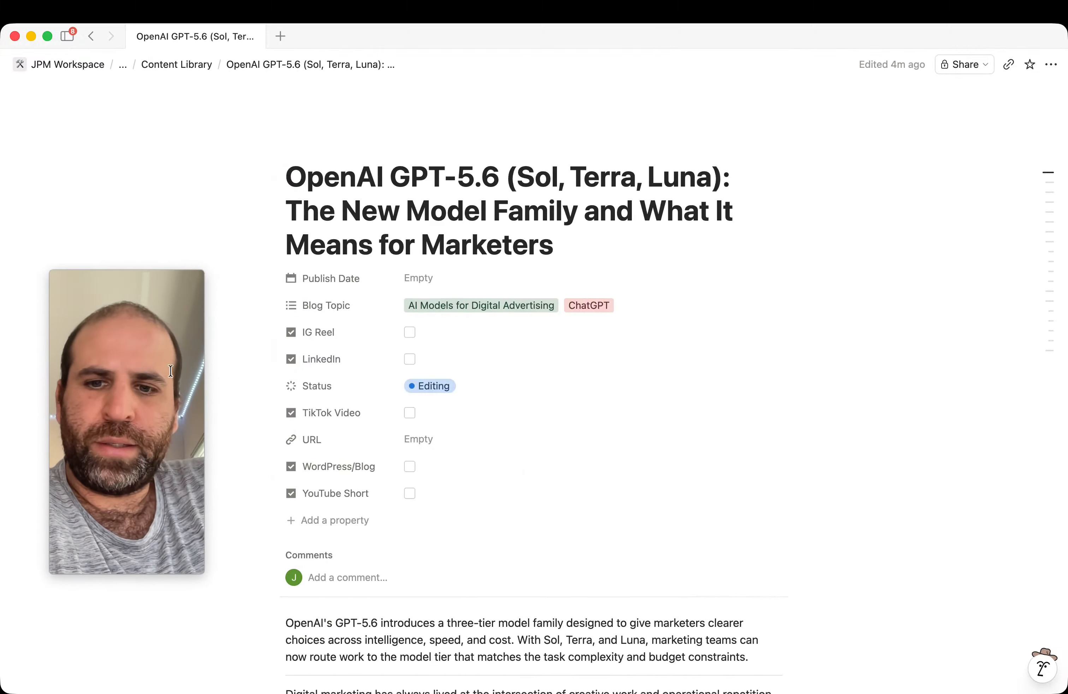
Step: Ask the AI "Use our New Blog Template — 1 to edit the blog here, drop findings in the chat here before making changes."
{"action": "left_click", "coordinate": [1042, 666]}
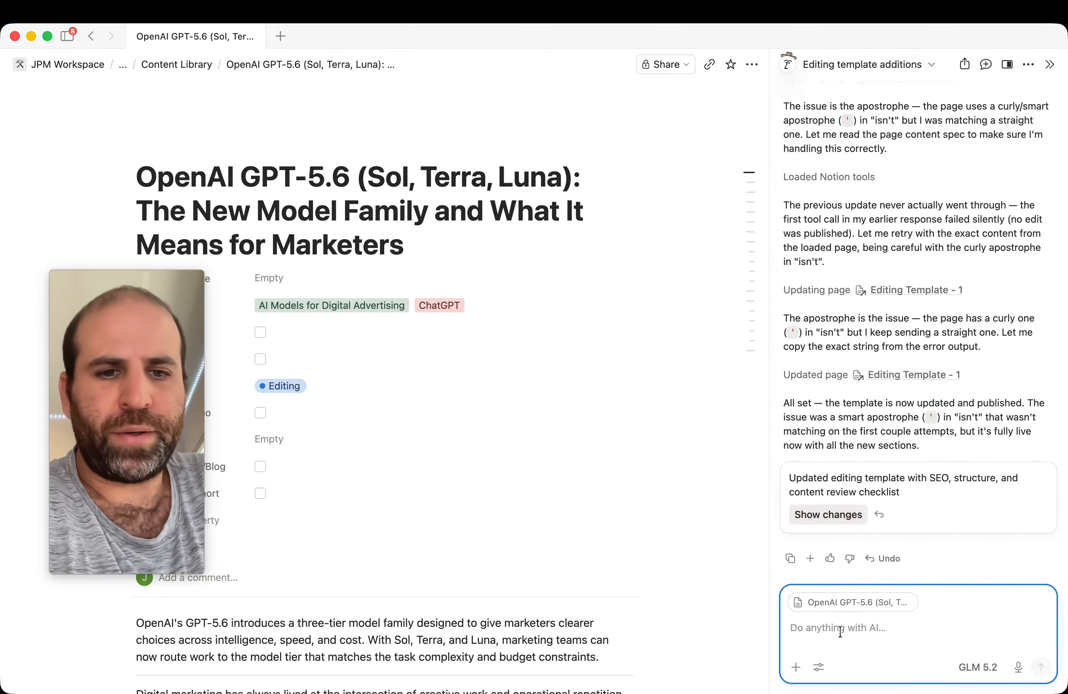
{"action": "type", "text": "Use our "}
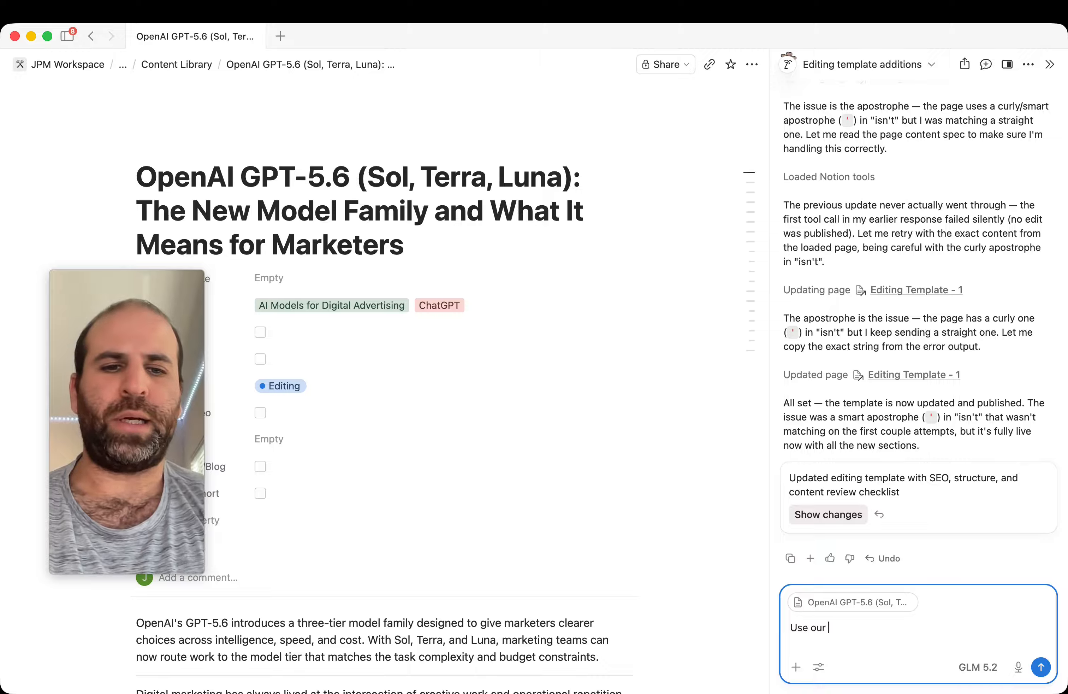
{"action": "type", "text": "@editing tem"}
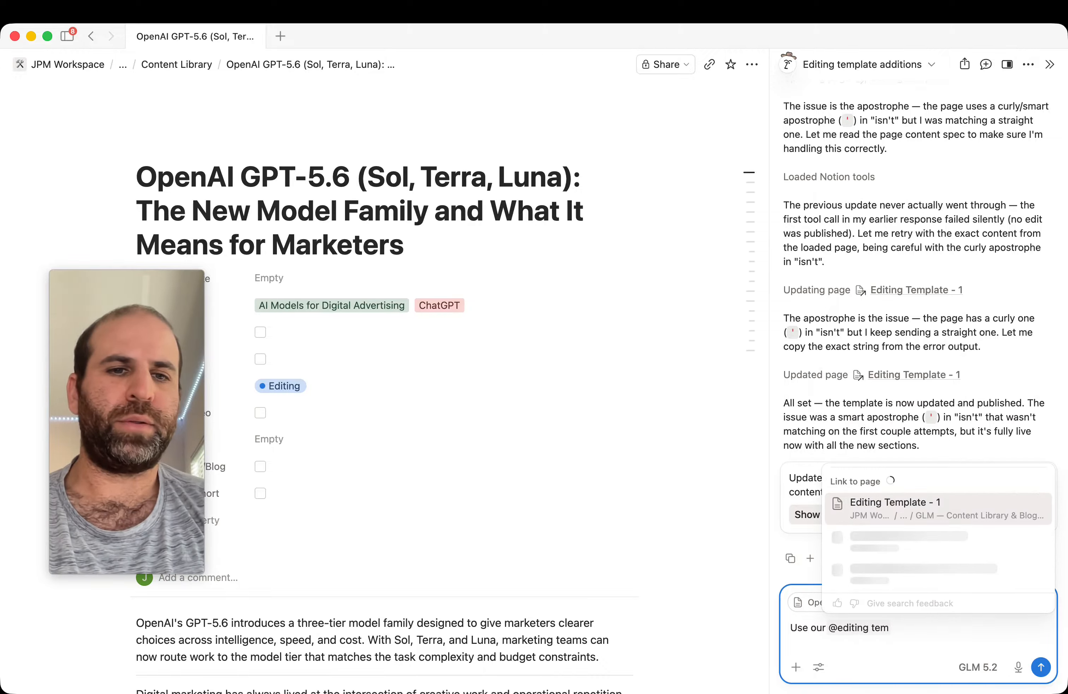
{"action": "key", "text": "Return"}
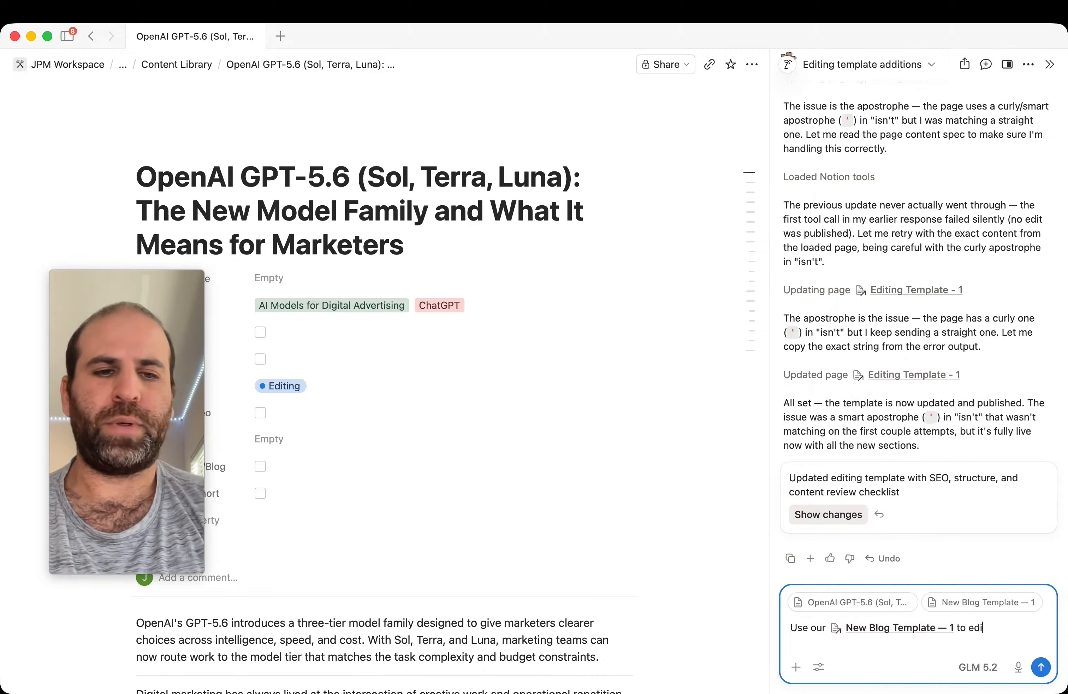
{"action": "type", "text": "to edit the blog here, drop findings in the chat here before making c"}
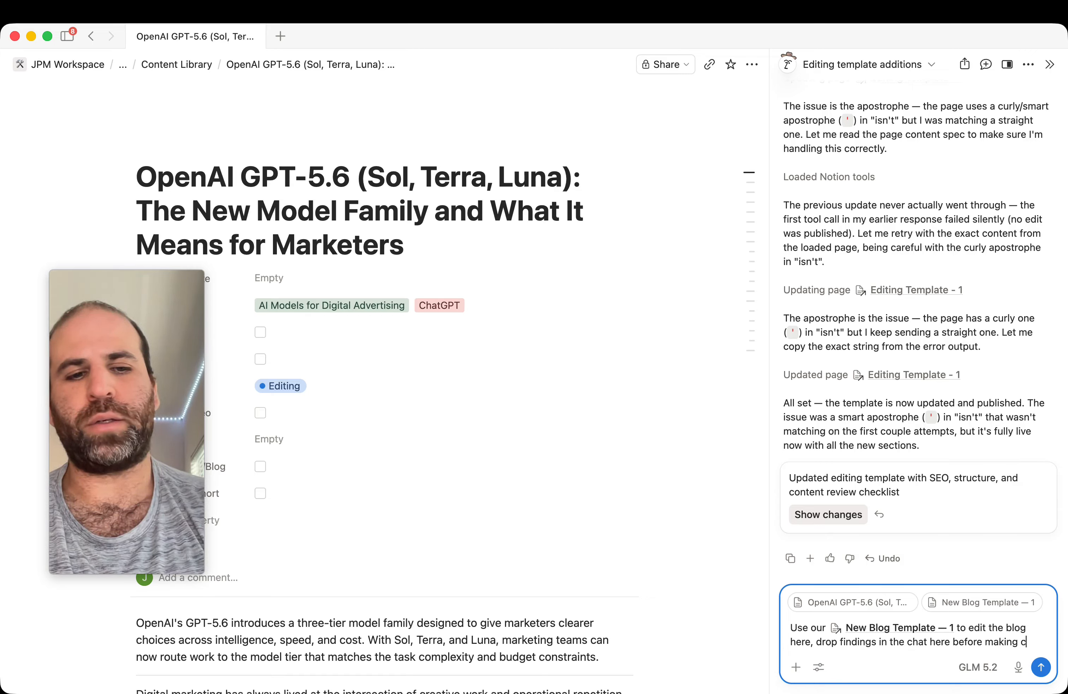
{"action": "type", "text": "hanges."}
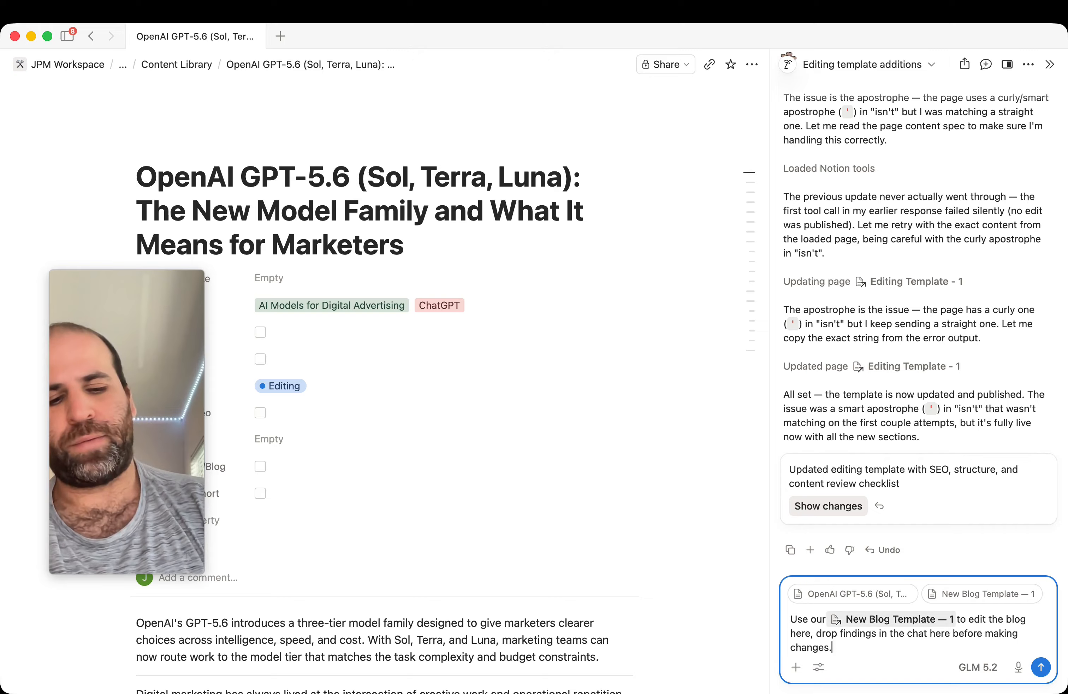
{"action": "key", "text": "Return"}
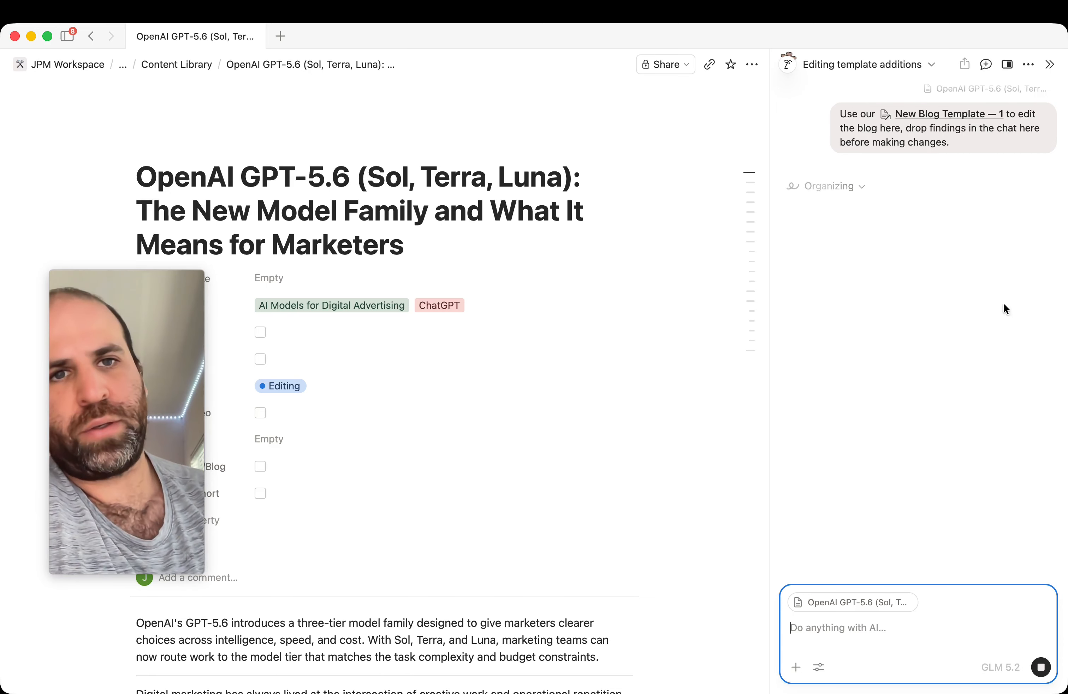
{"action": "left_click", "coordinate": [752, 64]}
{"action": "left_click", "coordinate": [433, 479]}
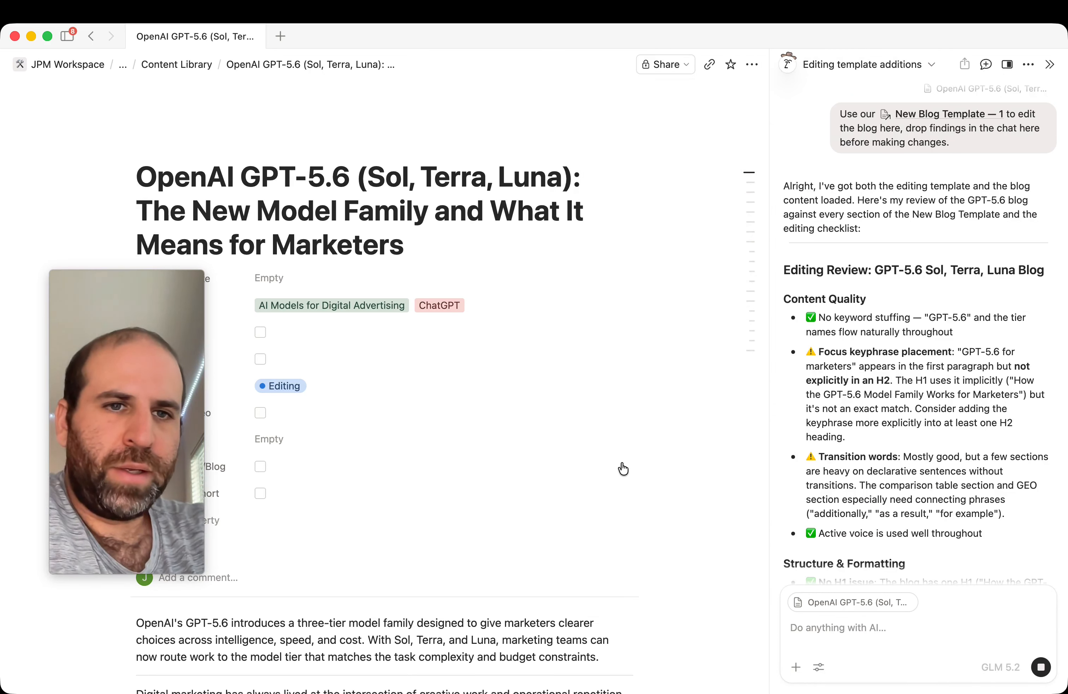
Step: Skim the AI's editing review of the GPT-5.6 blog from Content Quality through the Generic Content Check
{"action": "scroll", "coordinate": [849, 458], "scroll_direction": "down", "scroll_amount": 2}
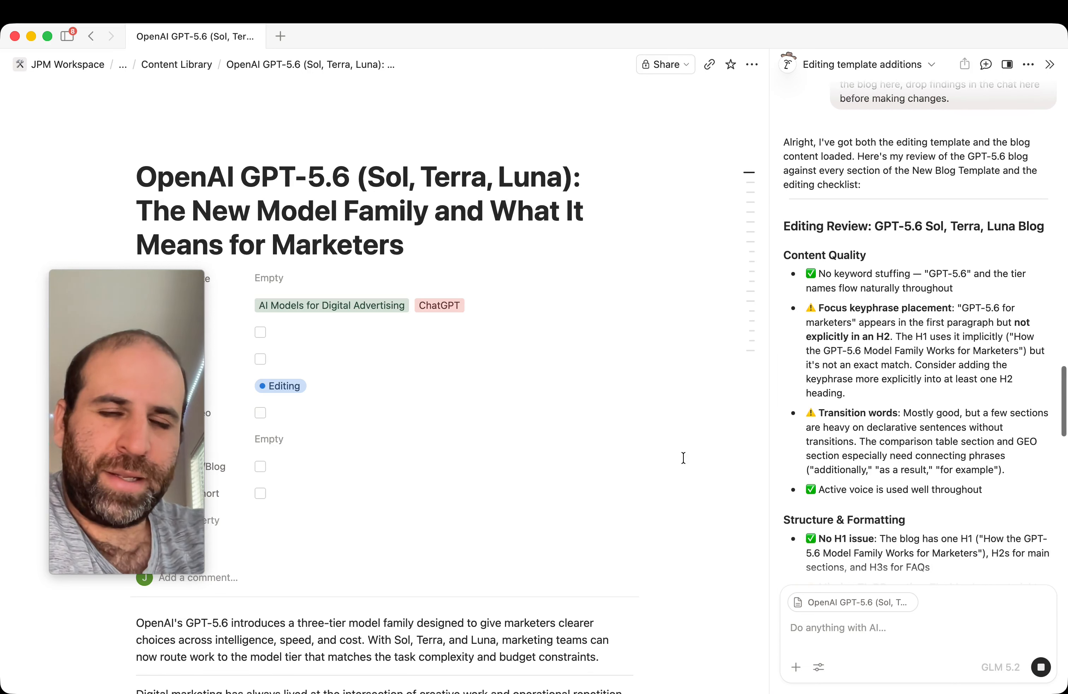
{"action": "scroll", "coordinate": [896, 387], "scroll_direction": "down", "scroll_amount": 1}
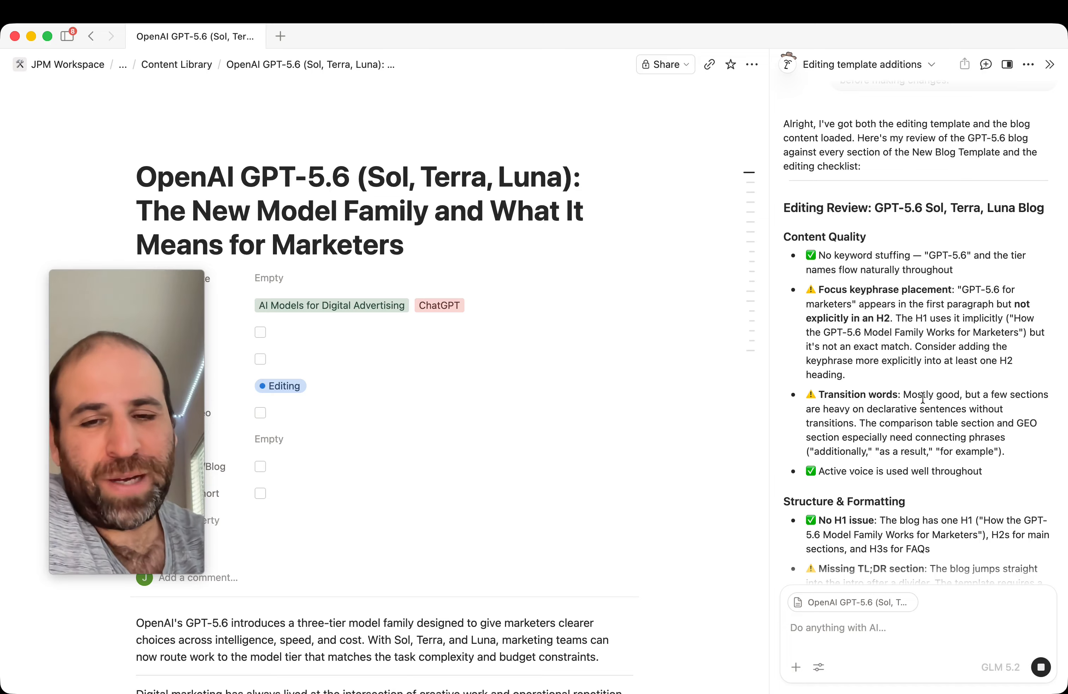
{"action": "scroll", "coordinate": [874, 345], "scroll_direction": "down", "scroll_amount": 10}
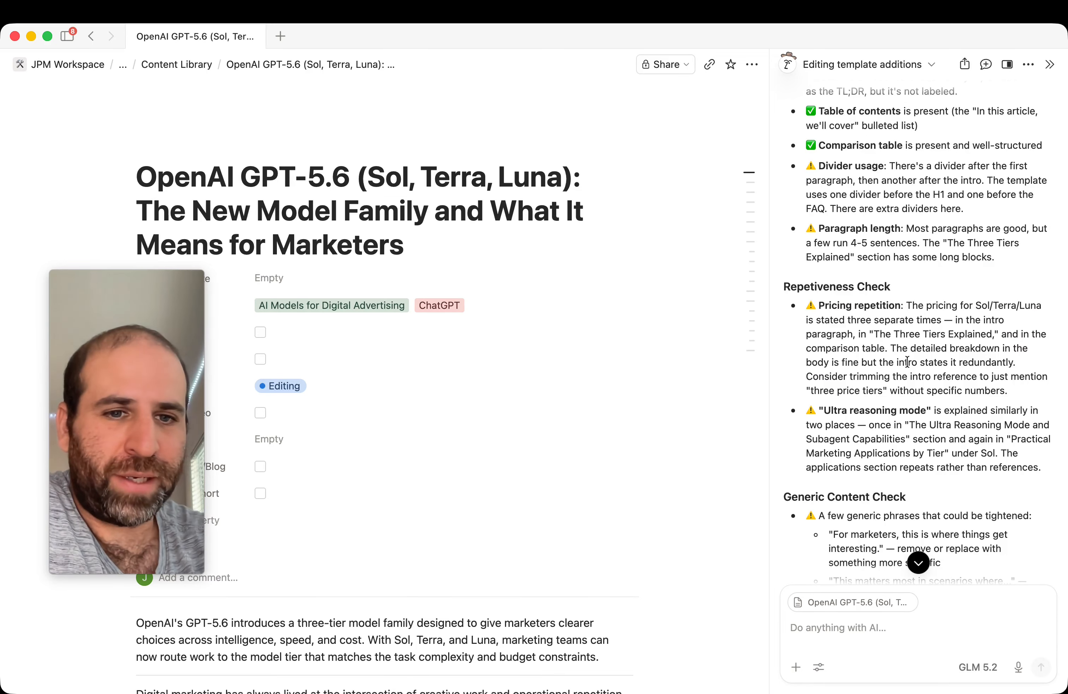
{"action": "scroll", "coordinate": [940, 392], "scroll_direction": "up", "scroll_amount": 7}
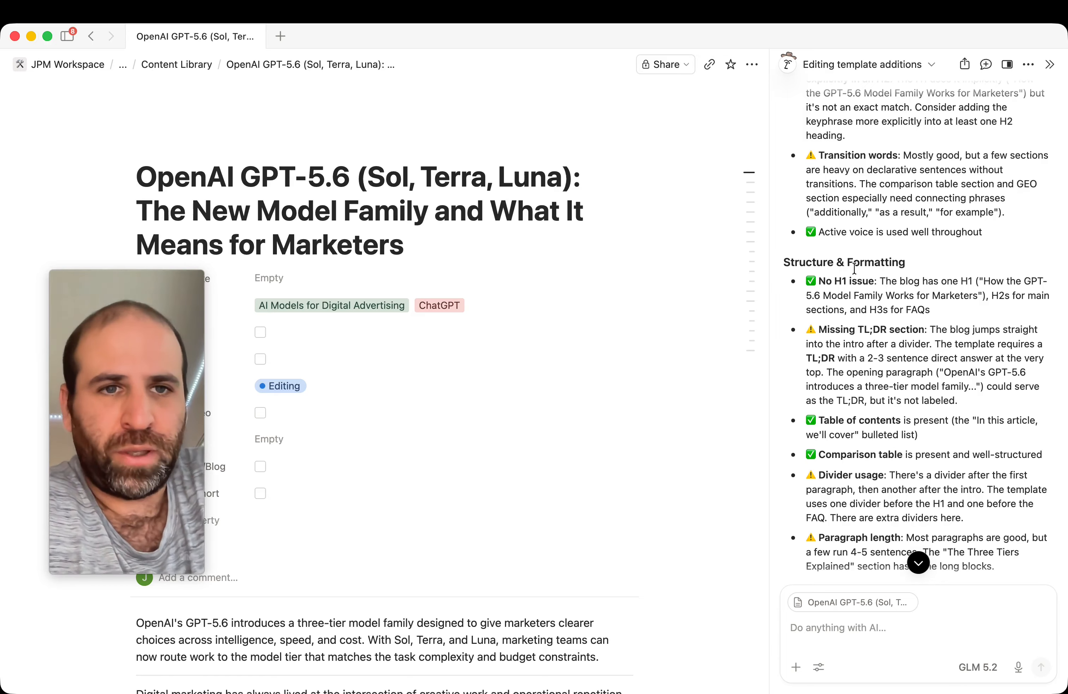
{"action": "scroll", "coordinate": [889, 255], "scroll_direction": "up", "scroll_amount": 4}
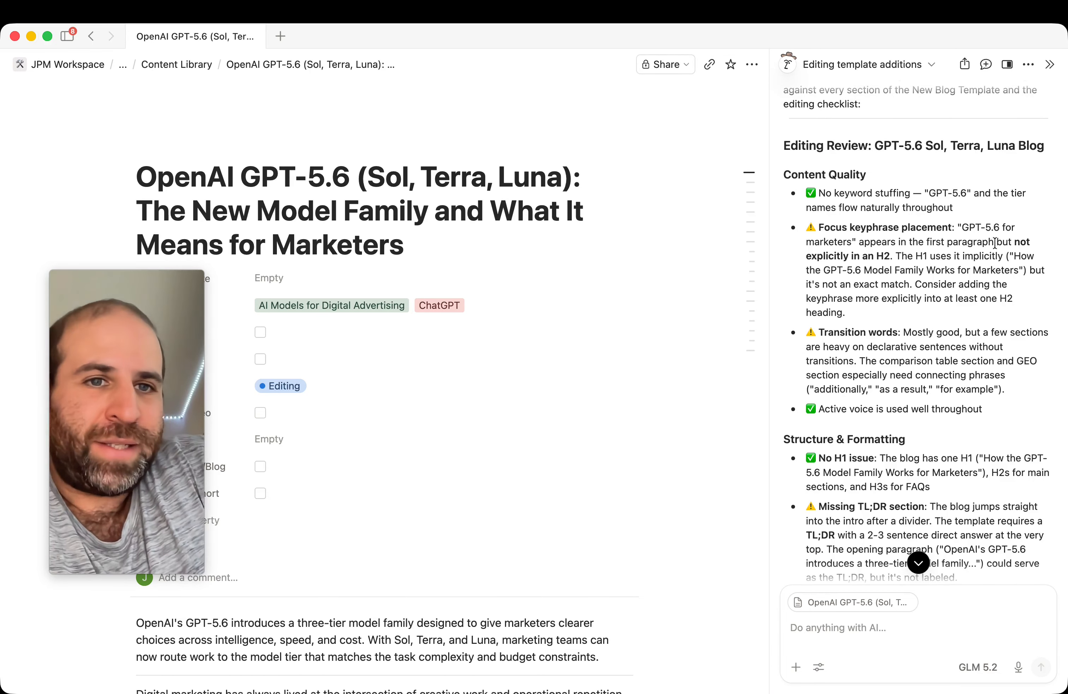
{"action": "scroll", "coordinate": [1013, 252], "scroll_direction": "down", "scroll_amount": 1}
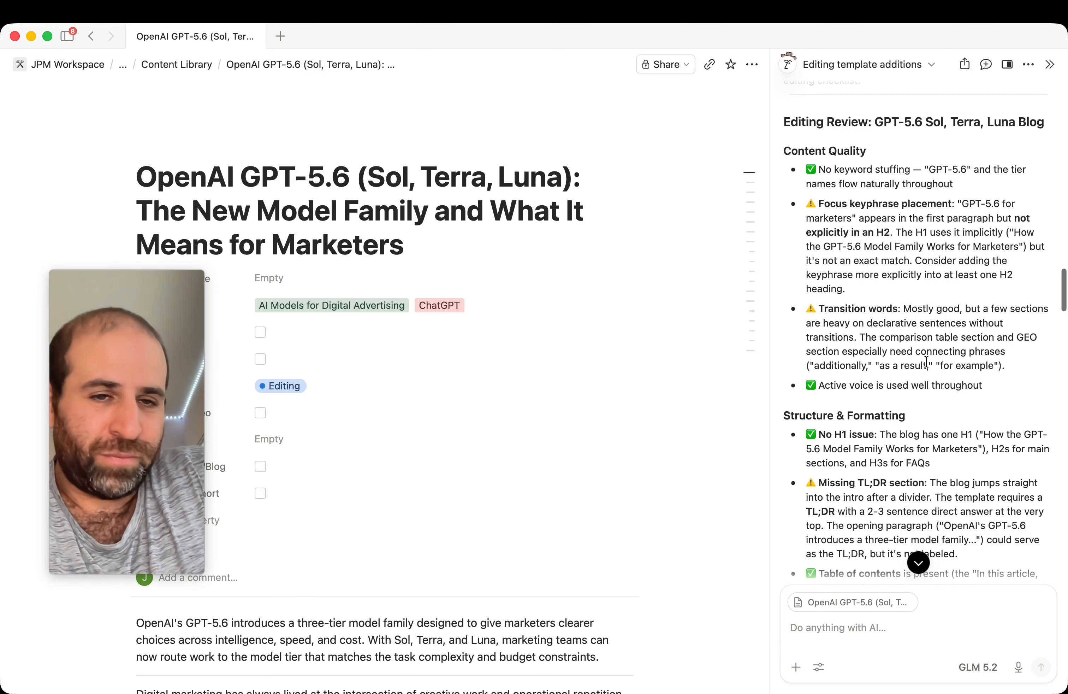
{"action": "scroll", "coordinate": [931, 361], "scroll_direction": "up", "scroll_amount": 1}
{"action": "scroll", "coordinate": [935, 356], "scroll_direction": "up", "scroll_amount": 2}
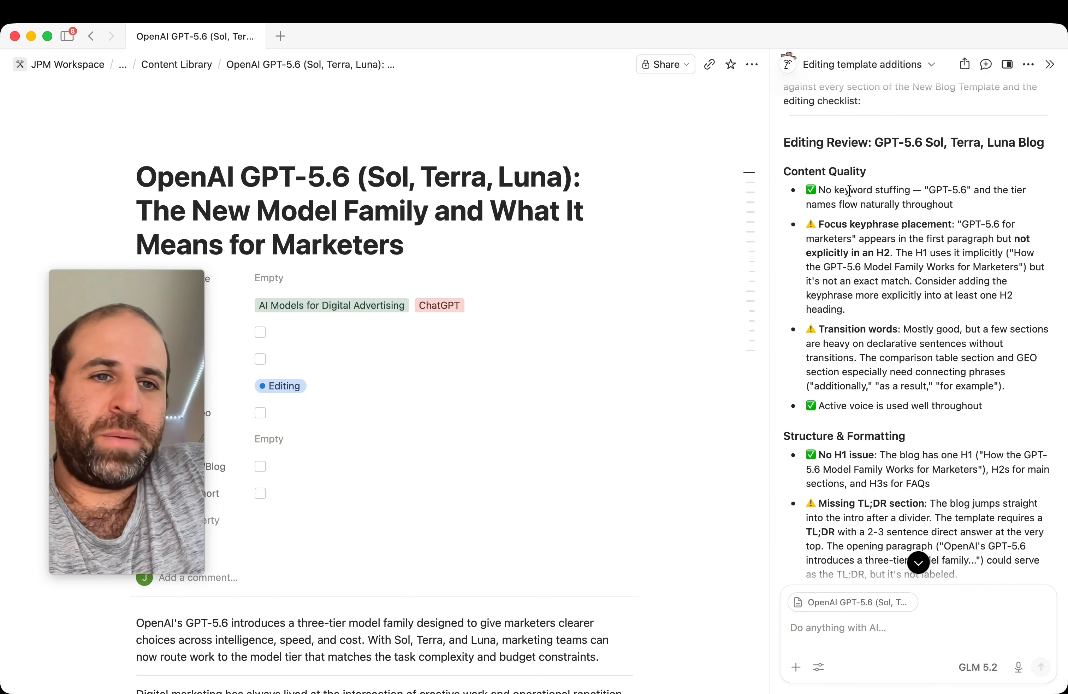
Step: Read the review's Content Quality and Structure & Formatting findings, including keyphrase placement, transition words, the TL;DR section and paragraph length
{"action": "left_click_drag", "start_coordinate": [867, 228], "coordinate": [930, 226]}
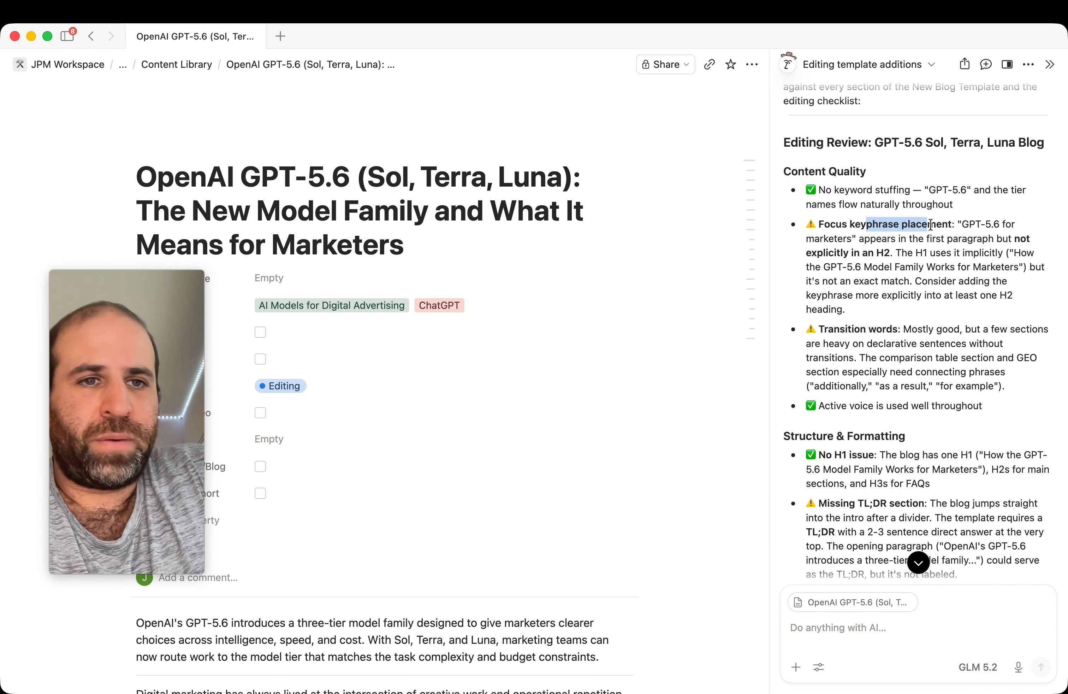
{"action": "left_click", "coordinate": [936, 256]}
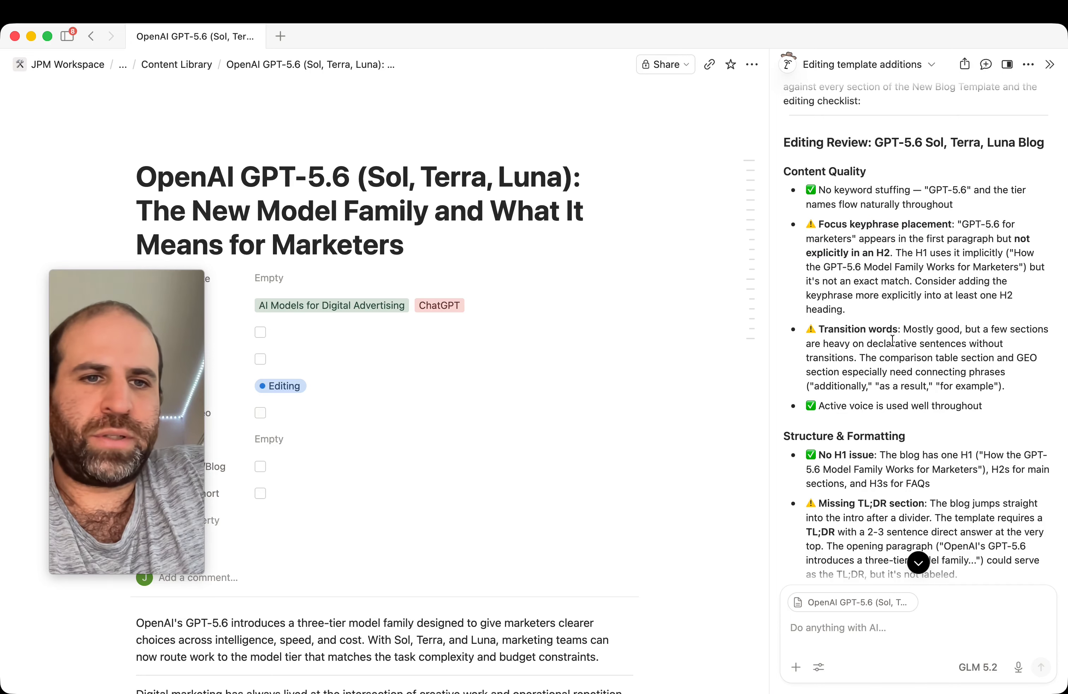
{"action": "left_click_drag", "start_coordinate": [843, 372], "coordinate": [849, 372]}
{"action": "scroll", "coordinate": [838, 316], "scroll_direction": "down", "scroll_amount": 6}
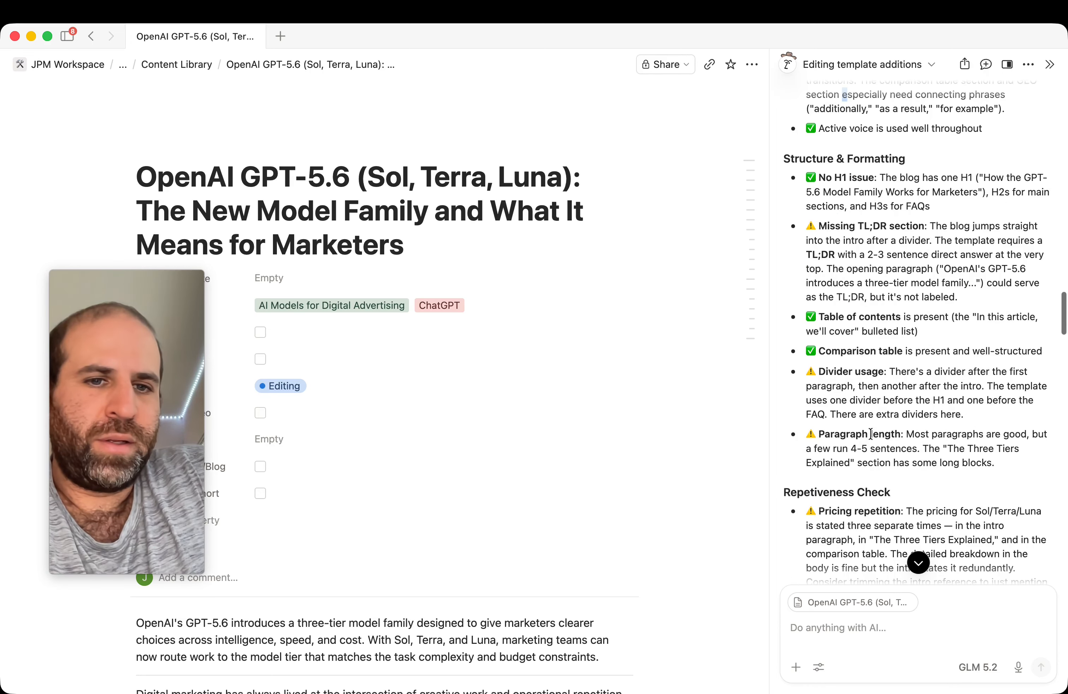
{"action": "left_click_drag", "start_coordinate": [828, 227], "coordinate": [902, 226]}
{"action": "left_click", "coordinate": [881, 266]}
{"action": "scroll", "coordinate": [858, 338], "scroll_direction": "down", "scroll_amount": 3}
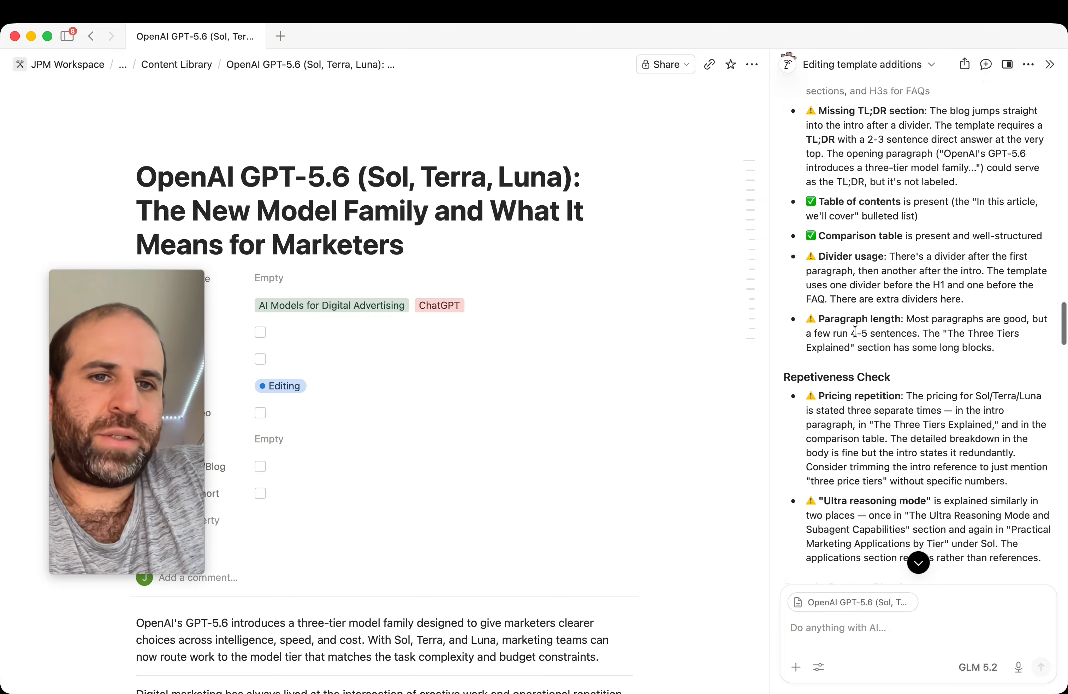
{"action": "scroll", "coordinate": [870, 345], "scroll_direction": "down", "scroll_amount": 1}
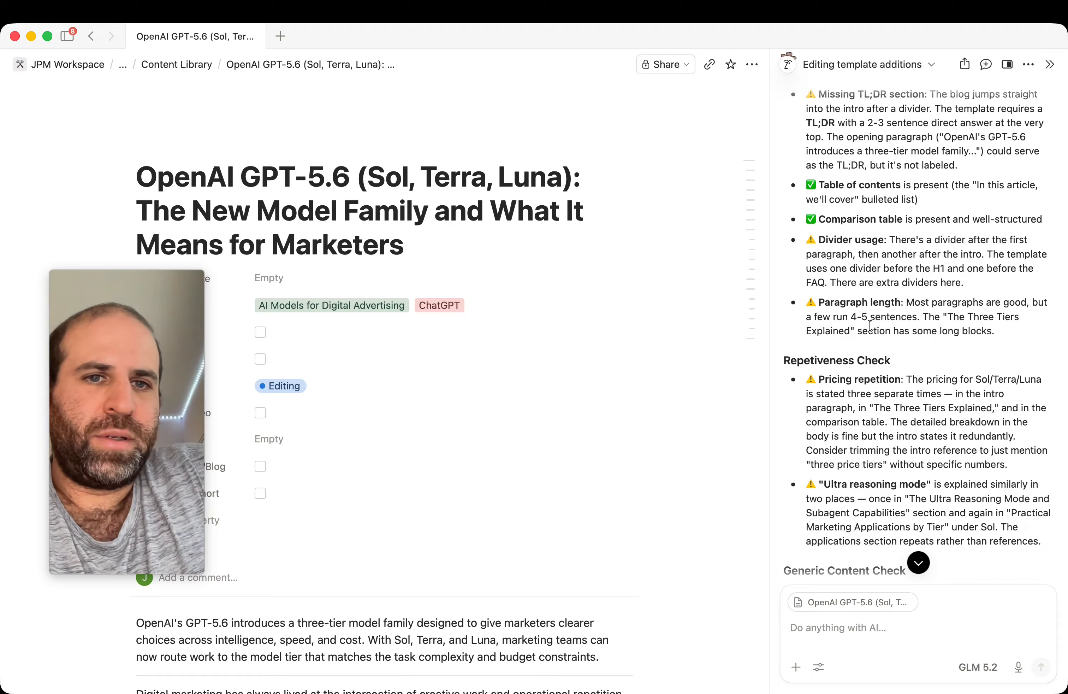
{"action": "scroll", "coordinate": [893, 304], "scroll_direction": "down", "scroll_amount": 3}
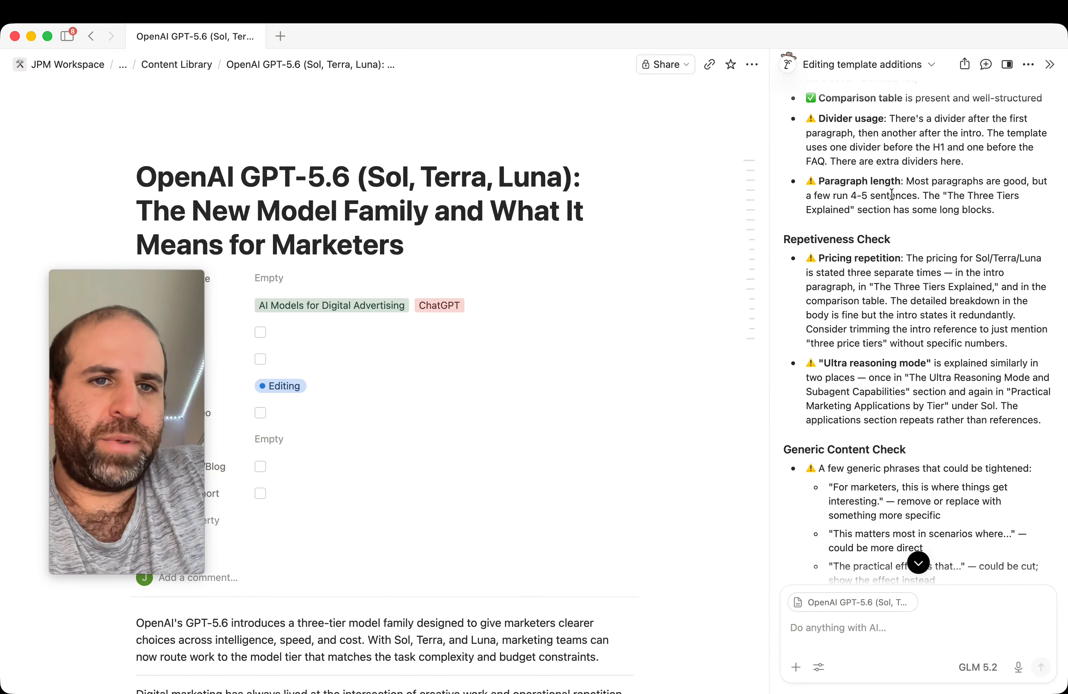
Step: Examine the review's Repetitiveness Check, Generic Content Check and Blog Title findings in the chat
{"action": "scroll", "coordinate": [929, 276], "scroll_direction": "down", "scroll_amount": 3}
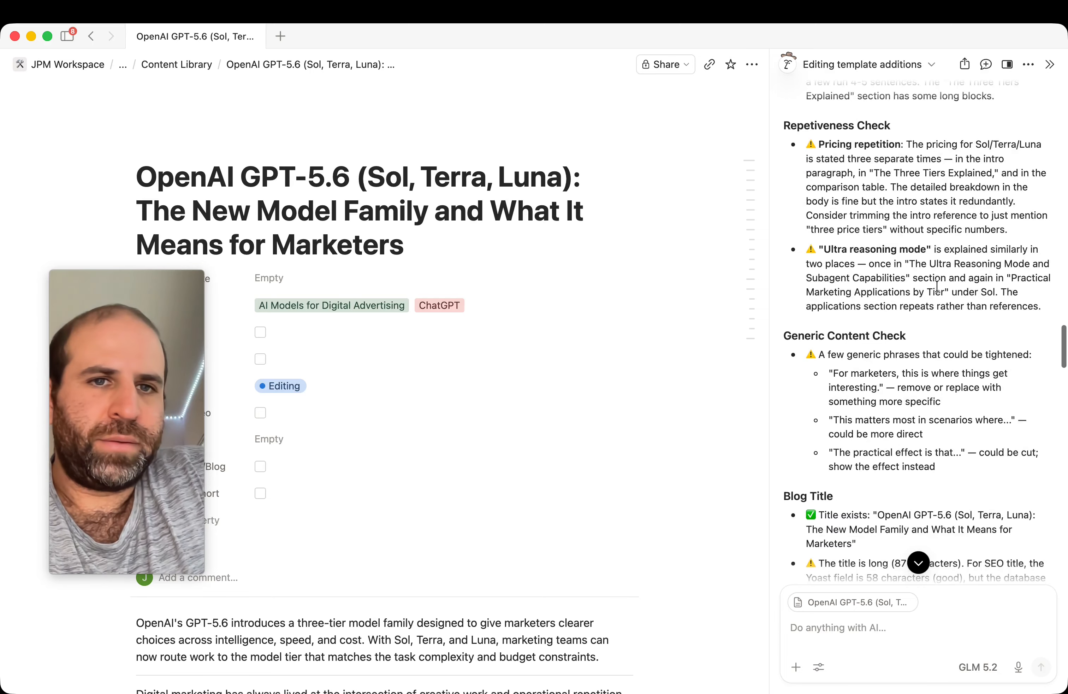
{"action": "left_click_drag", "start_coordinate": [870, 144], "coordinate": [1015, 223]}
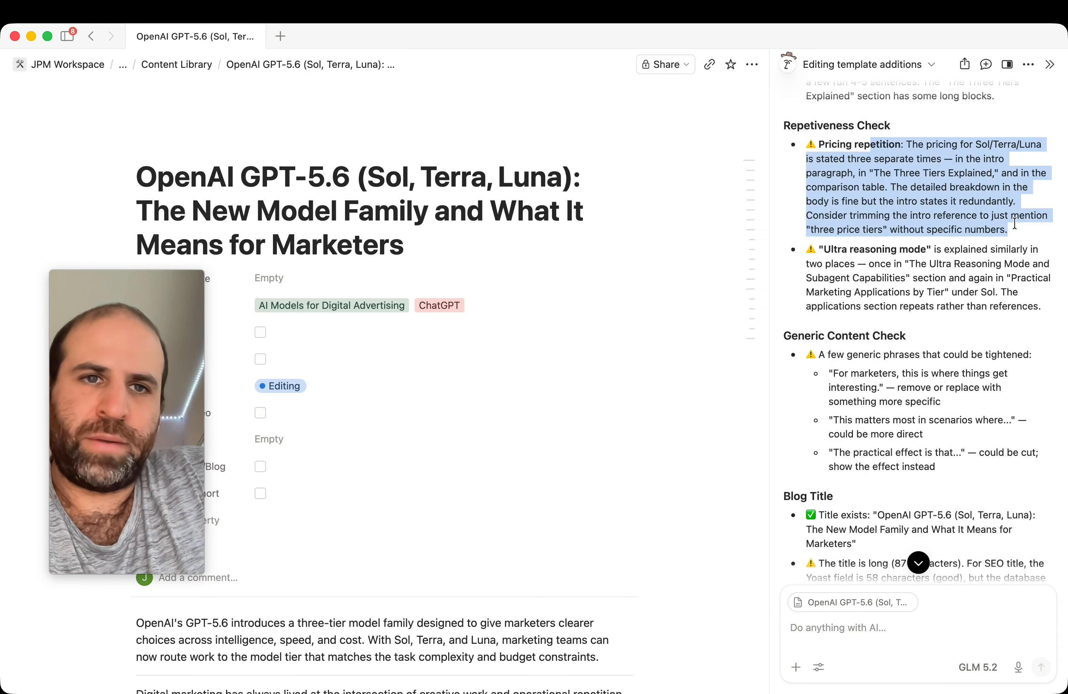
{"action": "left_click", "coordinate": [981, 229]}
{"action": "left_click_drag", "start_coordinate": [813, 246], "coordinate": [943, 295]}
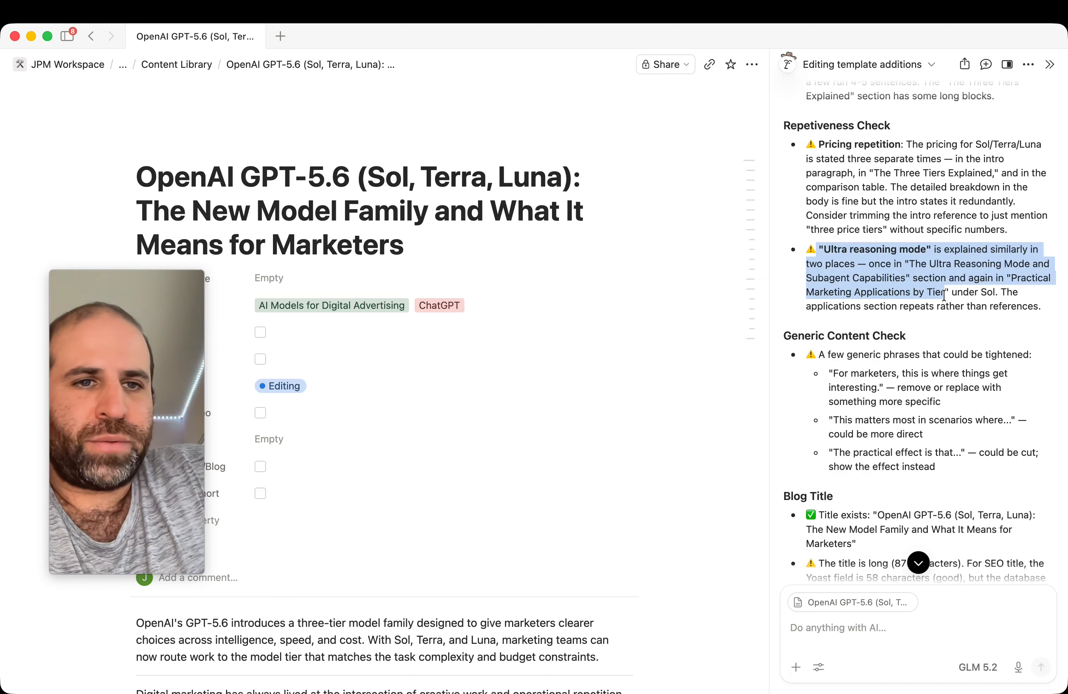
{"action": "left_click", "coordinate": [918, 328]}
{"action": "scroll", "coordinate": [893, 335], "scroll_direction": "down", "scroll_amount": 1}
{"action": "left_click_drag", "start_coordinate": [806, 314], "coordinate": [970, 426]}
{"action": "scroll", "coordinate": [969, 426], "scroll_direction": "down", "scroll_amount": 10}
{"action": "scroll", "coordinate": [905, 342], "scroll_direction": "up", "scroll_amount": 2}
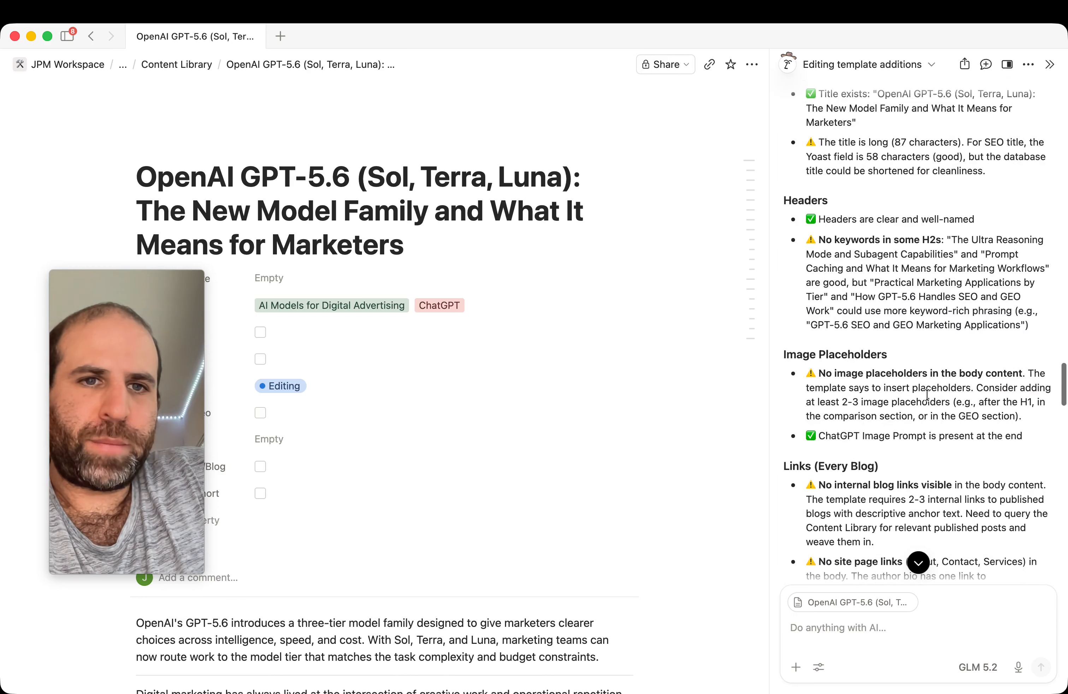
{"action": "scroll", "coordinate": [904, 342], "scroll_direction": "up", "scroll_amount": 1}
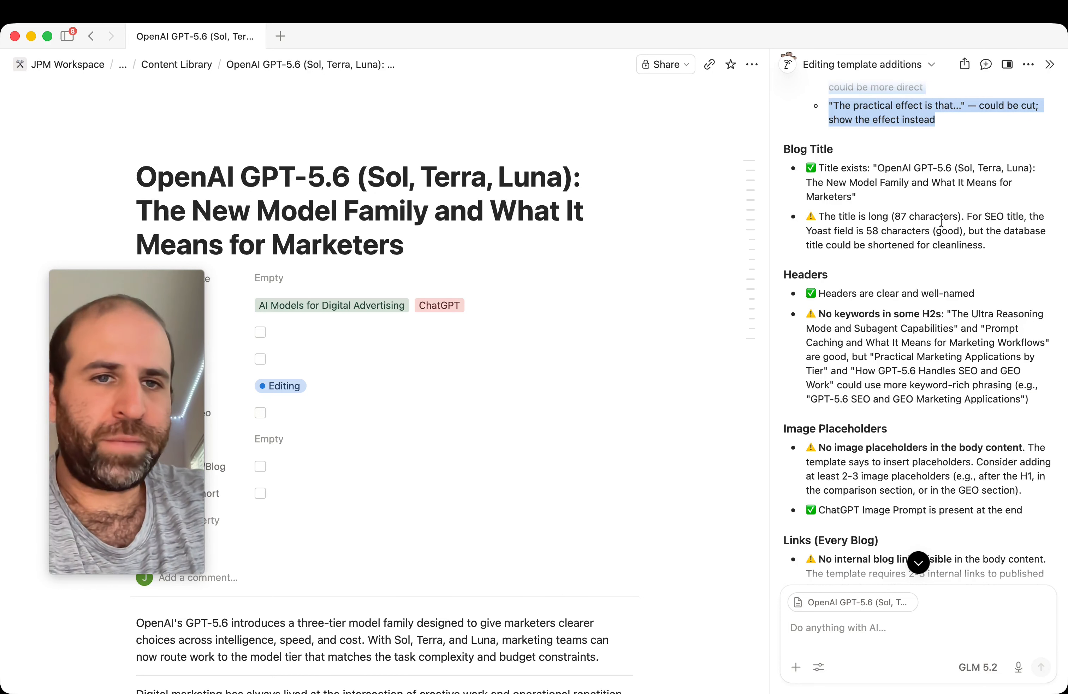
{"action": "left_click_drag", "start_coordinate": [819, 222], "coordinate": [967, 246]}
{"action": "scroll", "coordinate": [898, 262], "scroll_direction": "down", "scroll_amount": 3}
Step: Read the review's Image Placeholders and Links findings, covering internal blog links, site page links and outbound links
{"action": "scroll", "coordinate": [898, 262], "scroll_direction": "down", "scroll_amount": 10}
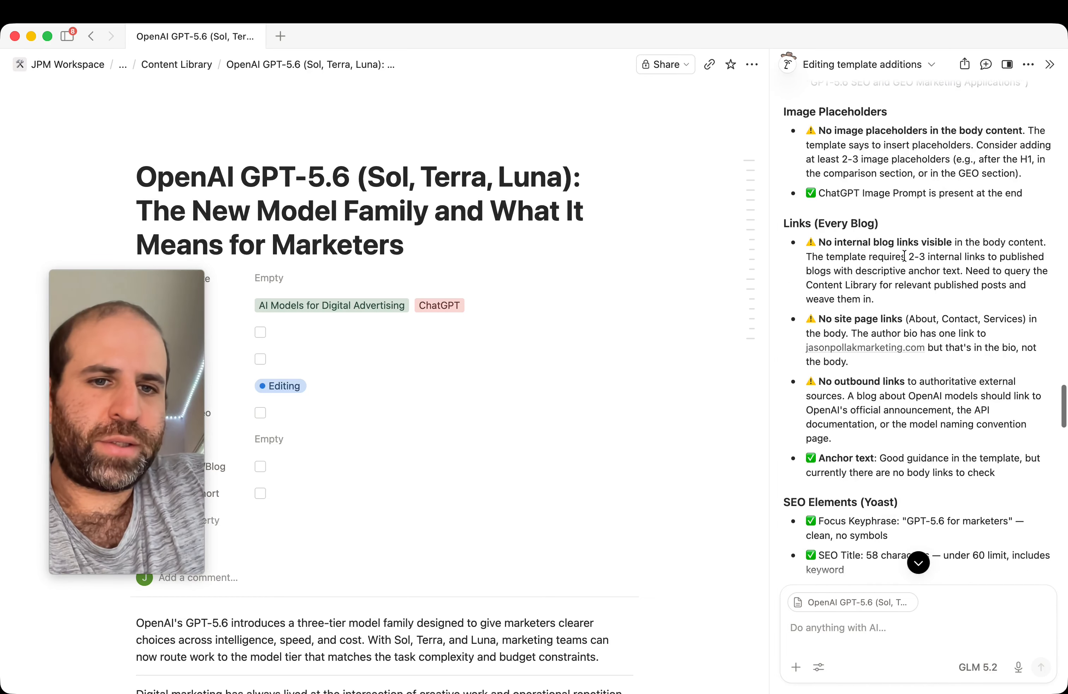
{"action": "left_click_drag", "start_coordinate": [829, 137], "coordinate": [975, 192]}
{"action": "left_click", "coordinate": [957, 213]}
{"action": "left_click_drag", "start_coordinate": [841, 218], "coordinate": [947, 246]}
{"action": "left_click", "coordinate": [932, 255]}
{"action": "scroll", "coordinate": [933, 263], "scroll_direction": "down", "scroll_amount": 1}
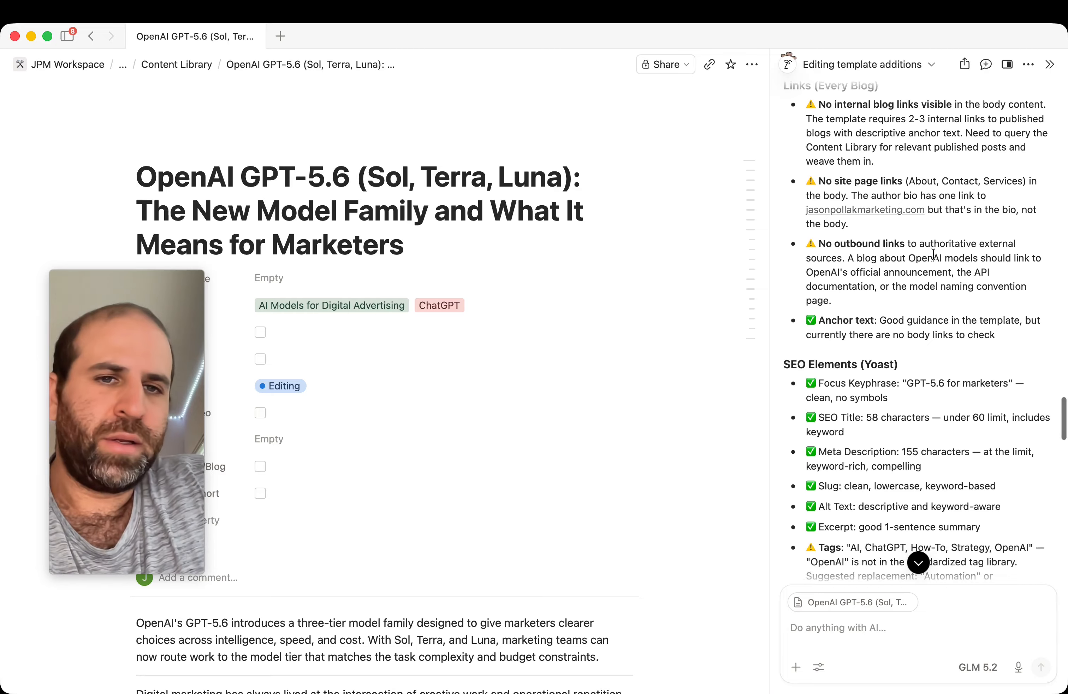
{"action": "left_click_drag", "start_coordinate": [817, 244], "coordinate": [916, 288]}
{"action": "left_click", "coordinate": [917, 289]}
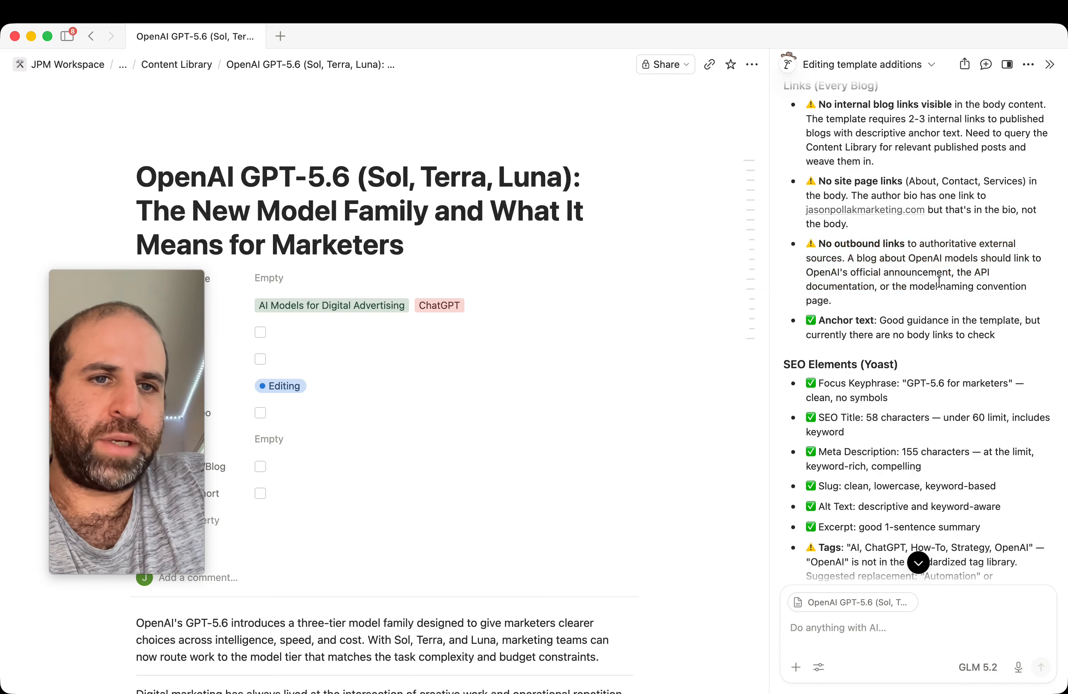
Step: Examine the review's Tags, E-E-A-T & AI Search, Blog Structure Checklist and Social Posts findings through the Summary of Changes Needed
{"action": "scroll", "coordinate": [907, 282], "scroll_direction": "down", "scroll_amount": 10}
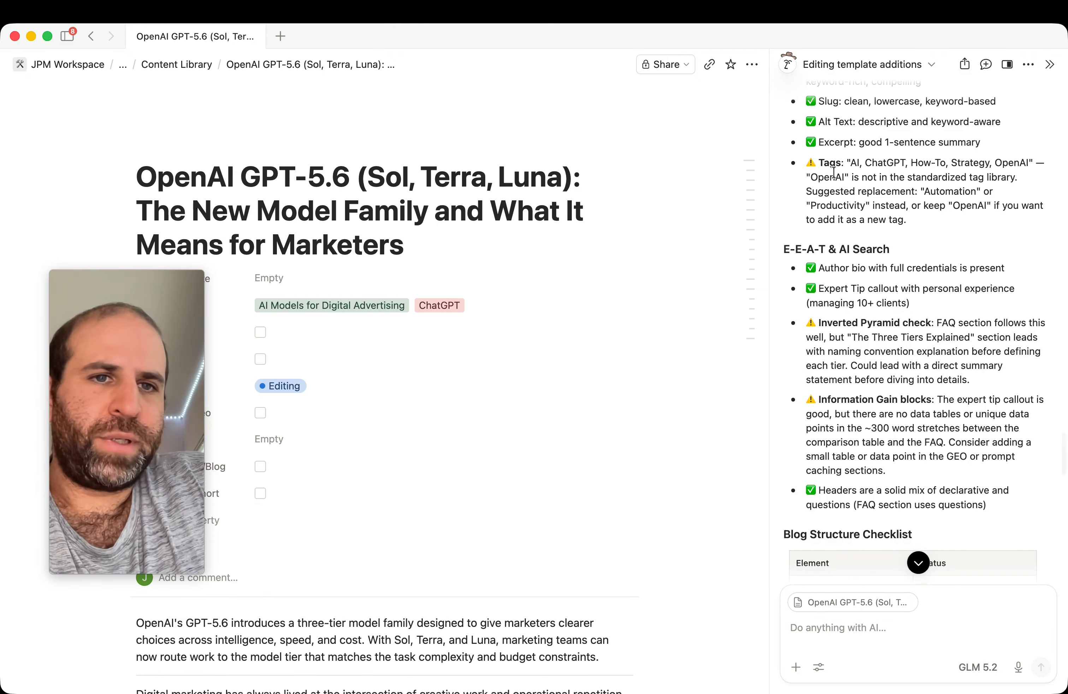
{"action": "left_click_drag", "start_coordinate": [836, 177], "coordinate": [963, 254]}
{"action": "left_click", "coordinate": [951, 245]}
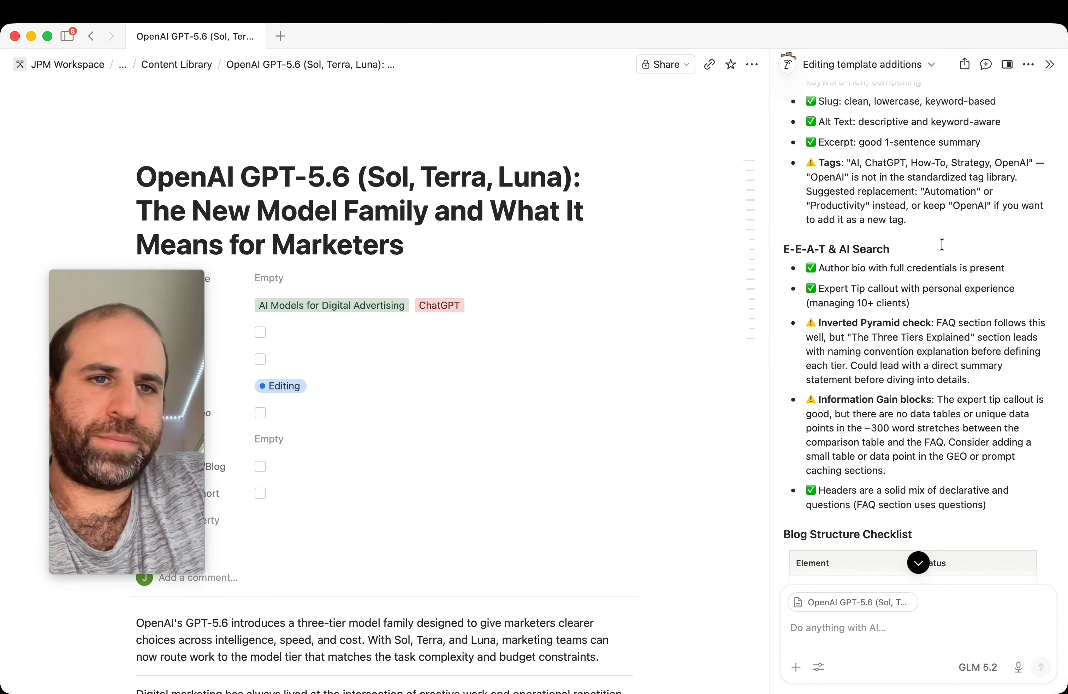
{"action": "scroll", "coordinate": [941, 242], "scroll_direction": "down", "scroll_amount": 6}
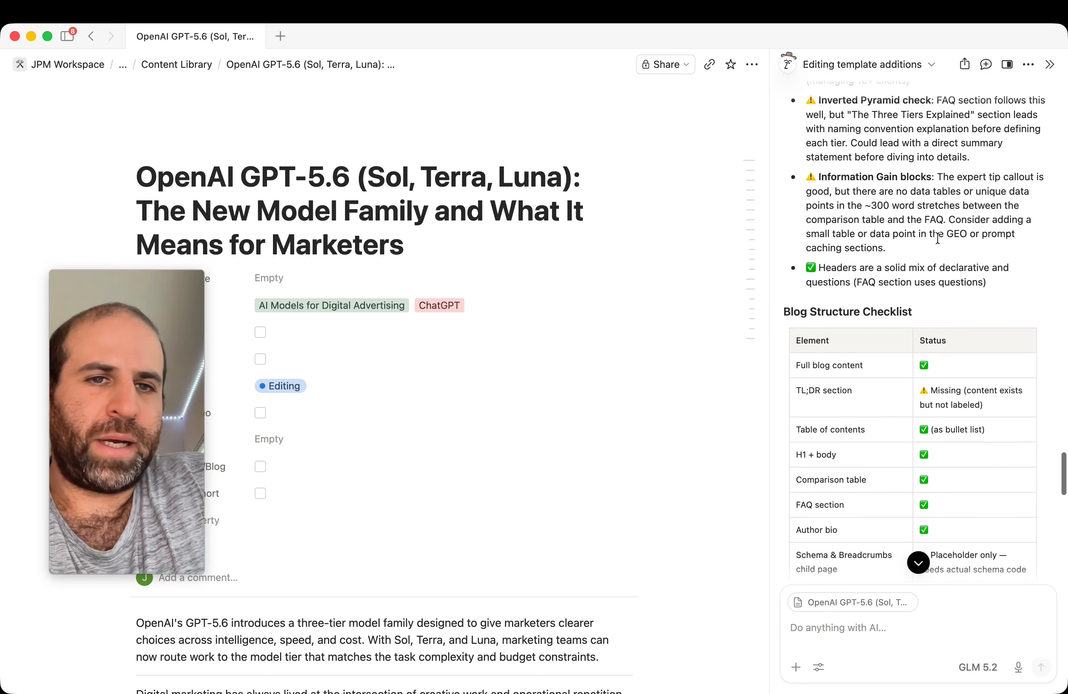
{"action": "scroll", "coordinate": [939, 237], "scroll_direction": "up", "scroll_amount": 1}
{"action": "scroll", "coordinate": [940, 236], "scroll_direction": "up", "scroll_amount": 1}
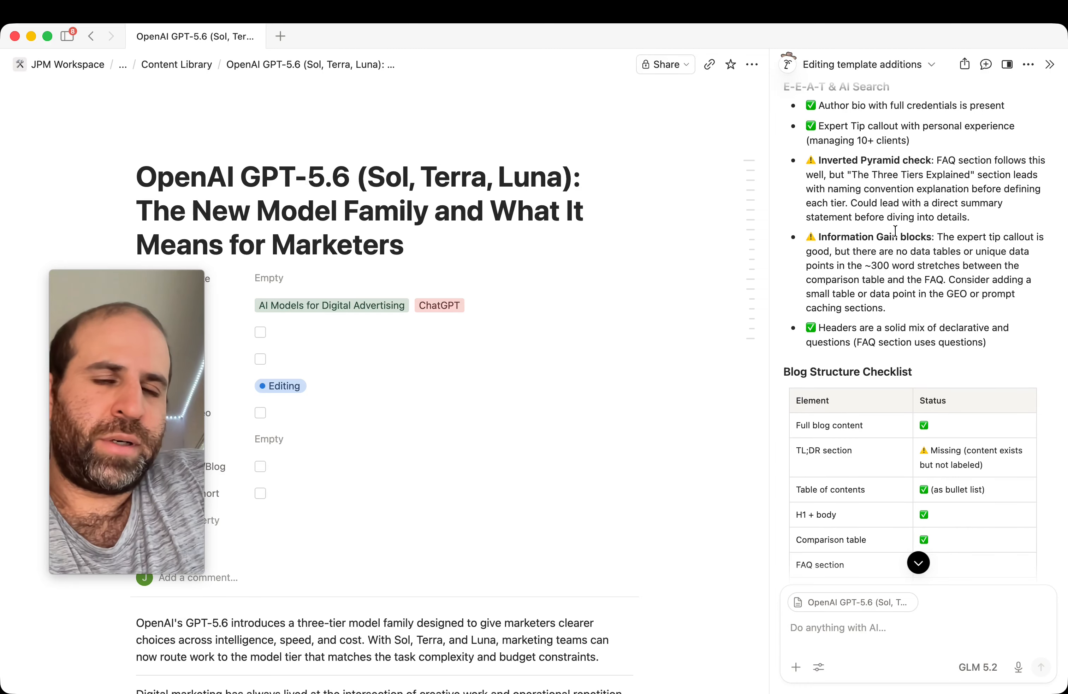
{"action": "scroll", "coordinate": [895, 231], "scroll_direction": "down", "scroll_amount": 10}
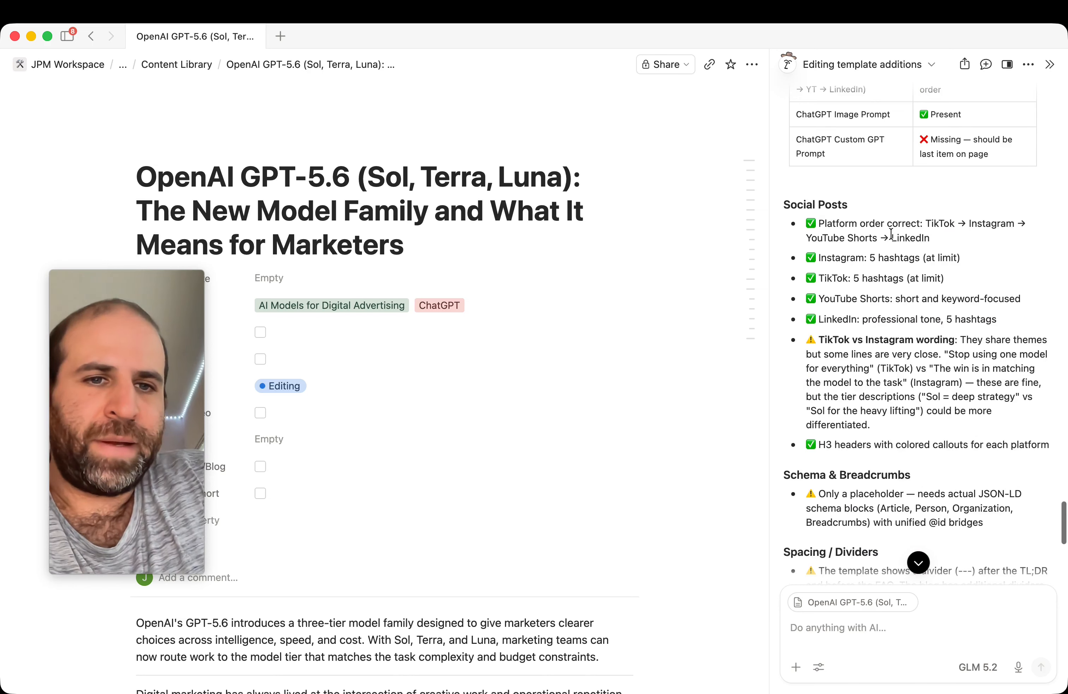
{"action": "scroll", "coordinate": [892, 234], "scroll_direction": "down", "scroll_amount": 10}
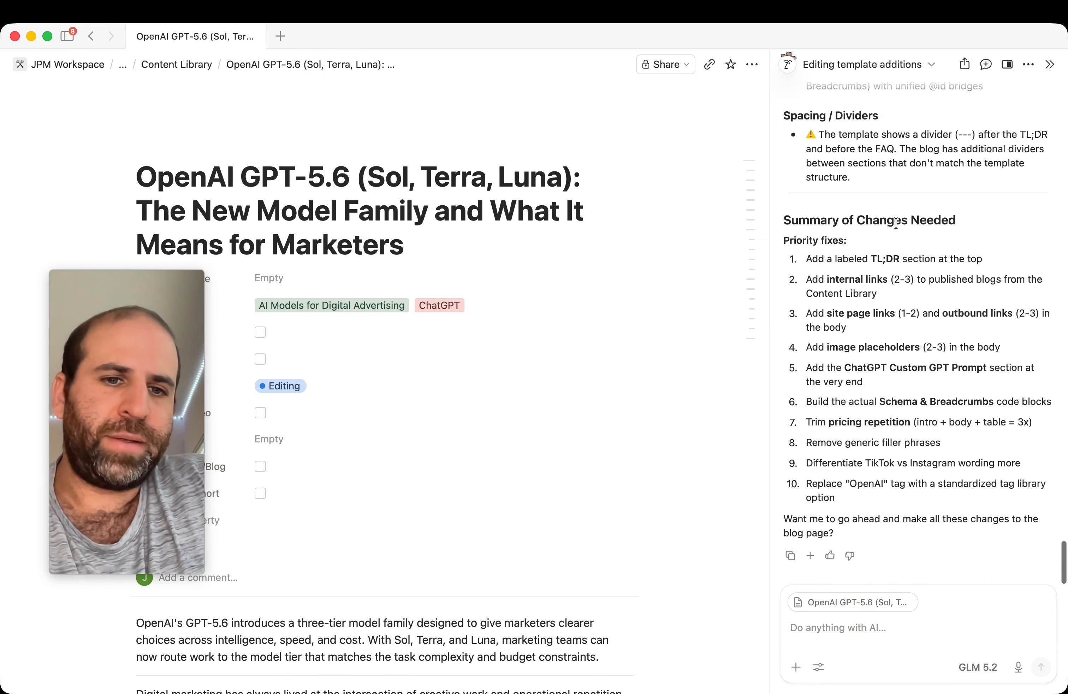
Step: Reply to the AI's proposed blog changes with "Yes apply updates"
{"action": "left_click", "coordinate": [875, 618]}
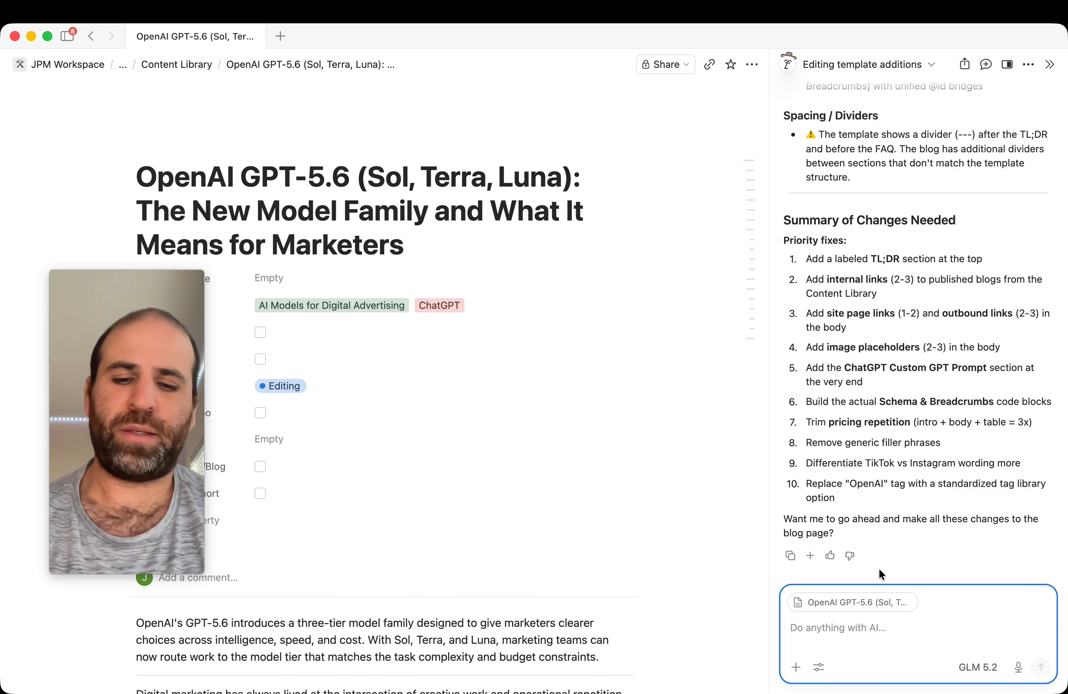
{"action": "type", "text": "Ye"}
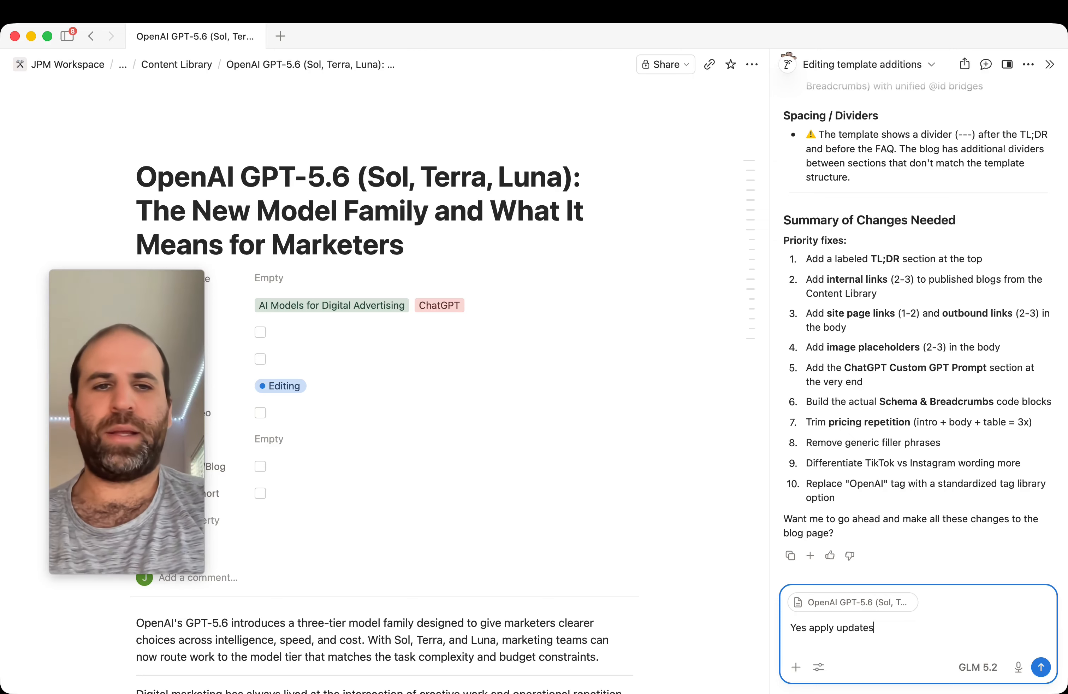
{"action": "type", "text": "s apply updates"}
{"action": "key", "text": "Return"}
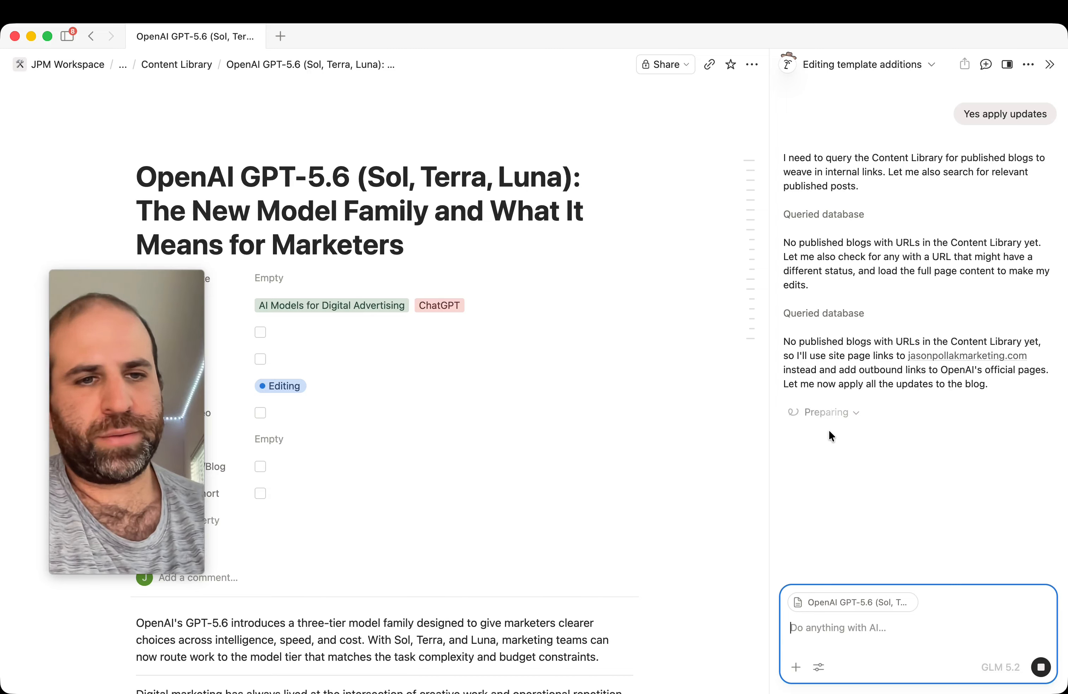
Step: Look through the GPT-5.6 article from the model family section down to the author bio, Schema & Breadcrumbs and Yoast sections
{"action": "scroll", "coordinate": [591, 480], "scroll_direction": "down", "scroll_amount": 15}
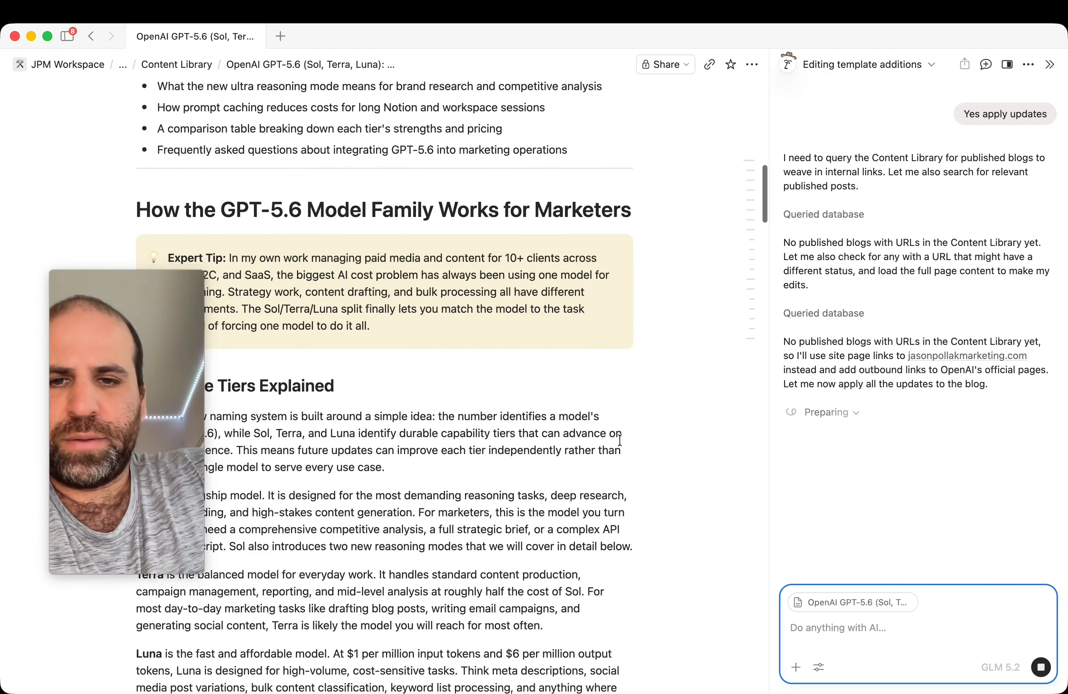
{"action": "scroll", "coordinate": [629, 433], "scroll_direction": "down", "scroll_amount": 15}
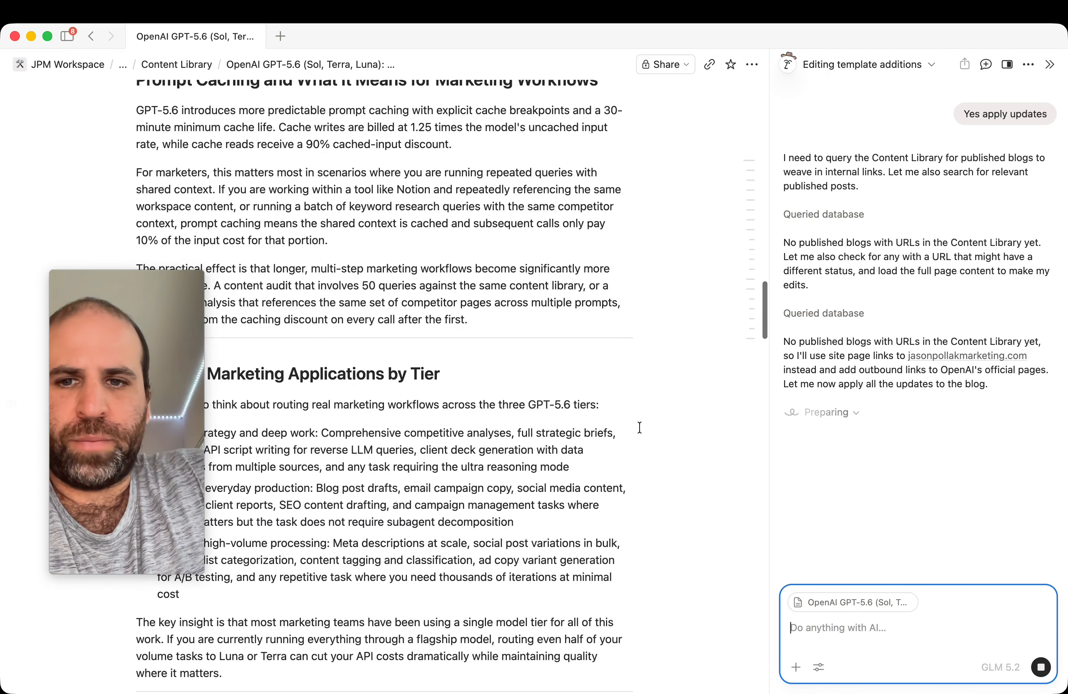
{"action": "scroll", "coordinate": [641, 423], "scroll_direction": "down", "scroll_amount": 15}
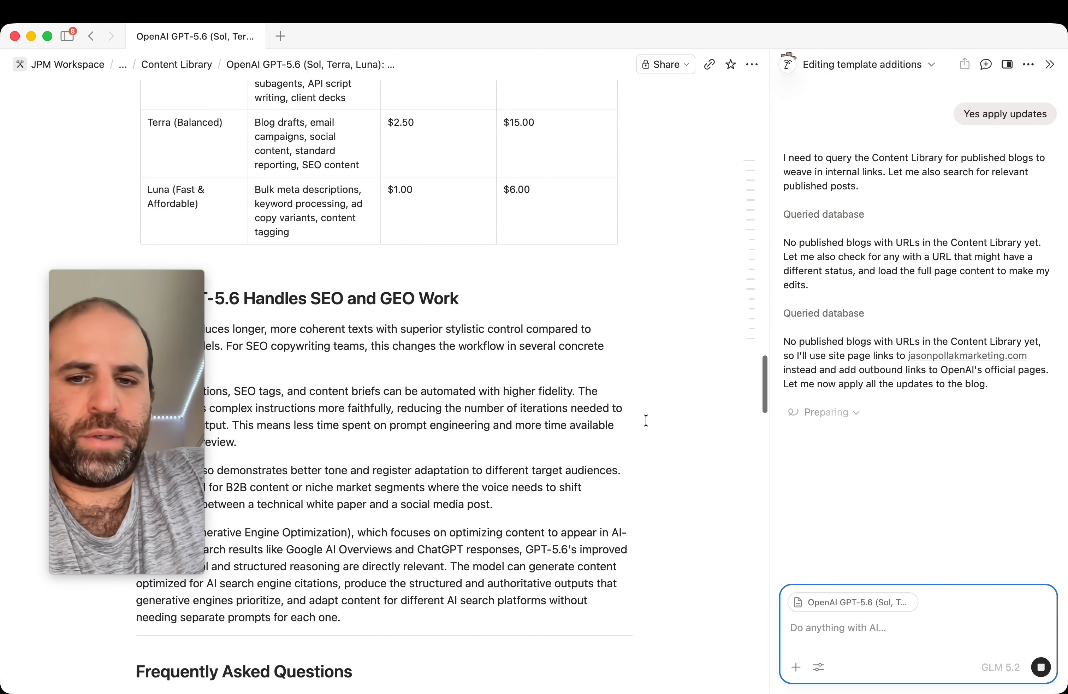
{"action": "scroll", "coordinate": [647, 419], "scroll_direction": "down", "scroll_amount": 10}
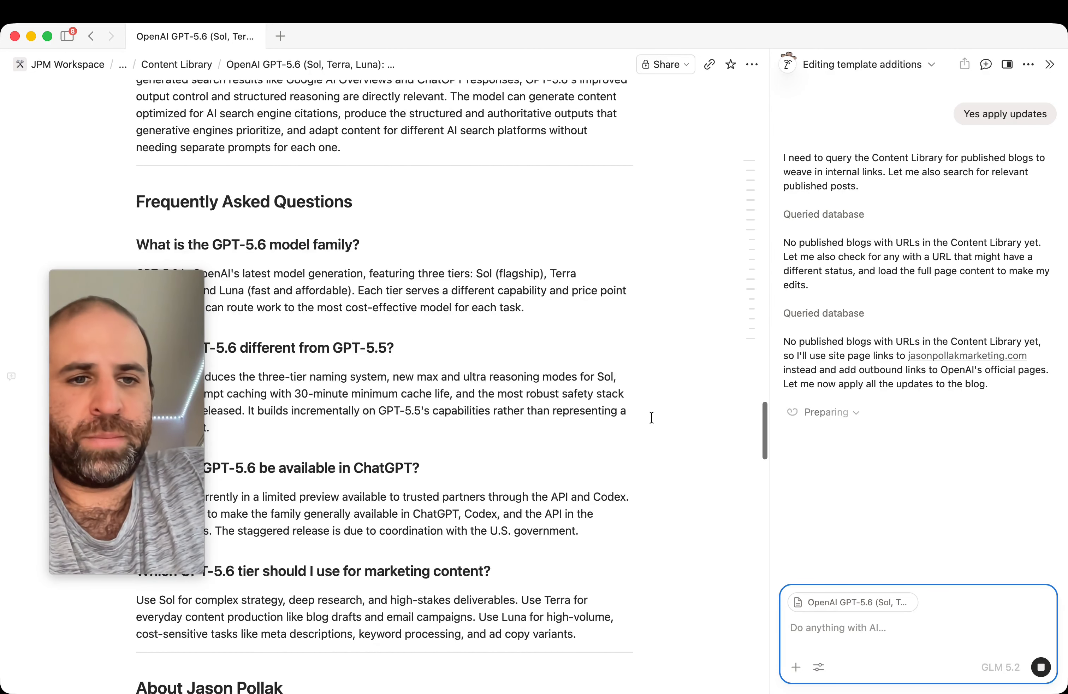
{"action": "scroll", "coordinate": [495, 379], "scroll_direction": "down", "scroll_amount": 5}
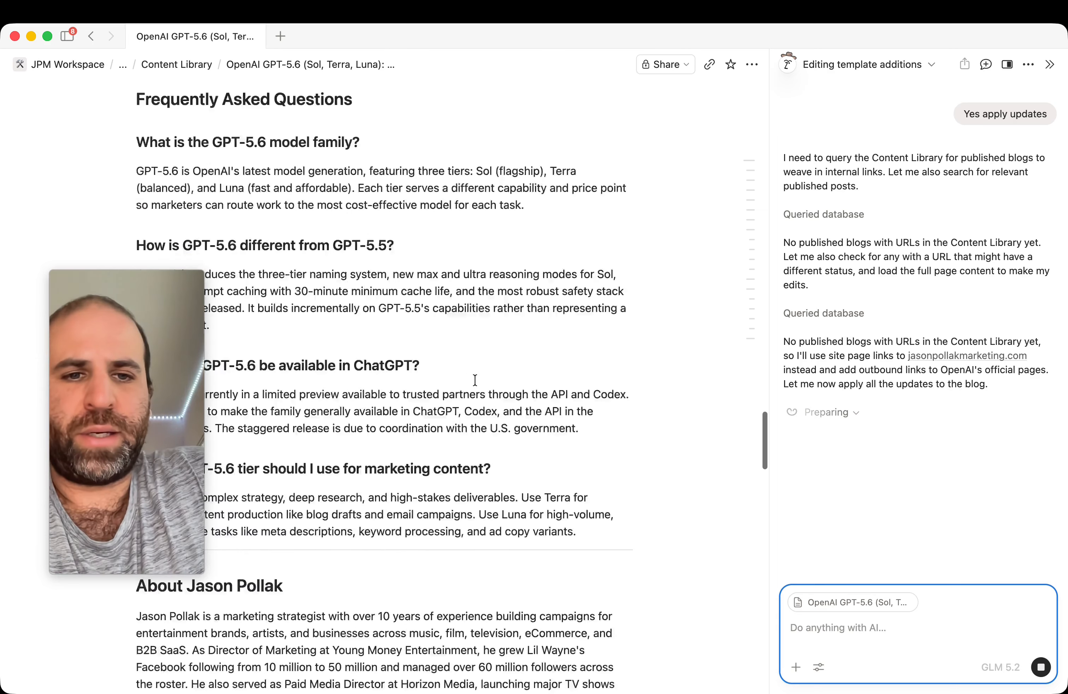
{"action": "scroll", "coordinate": [536, 373], "scroll_direction": "down", "scroll_amount": 8}
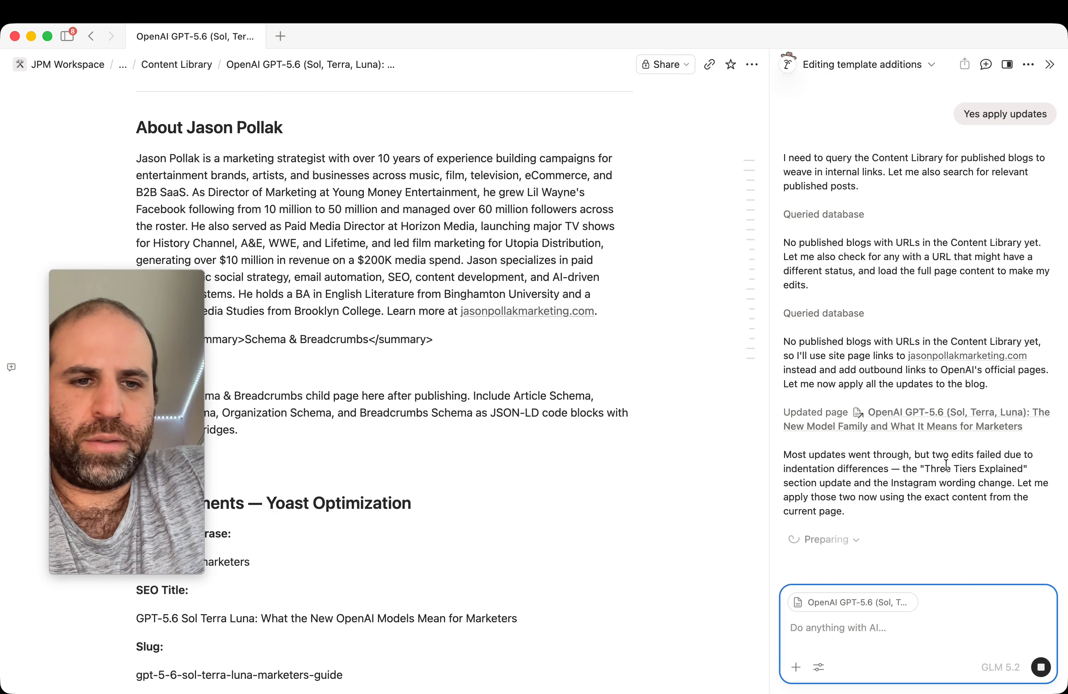
{"action": "scroll", "coordinate": [905, 460], "scroll_direction": "down", "scroll_amount": 1}
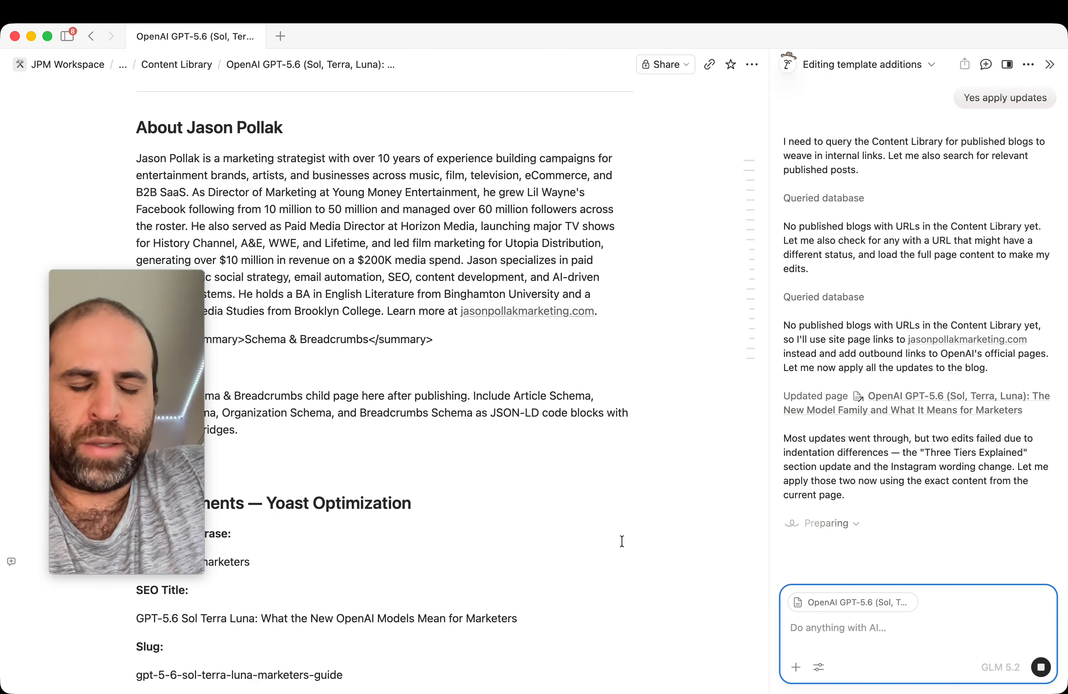
{"action": "scroll", "coordinate": [636, 533], "scroll_direction": "down", "scroll_amount": 2}
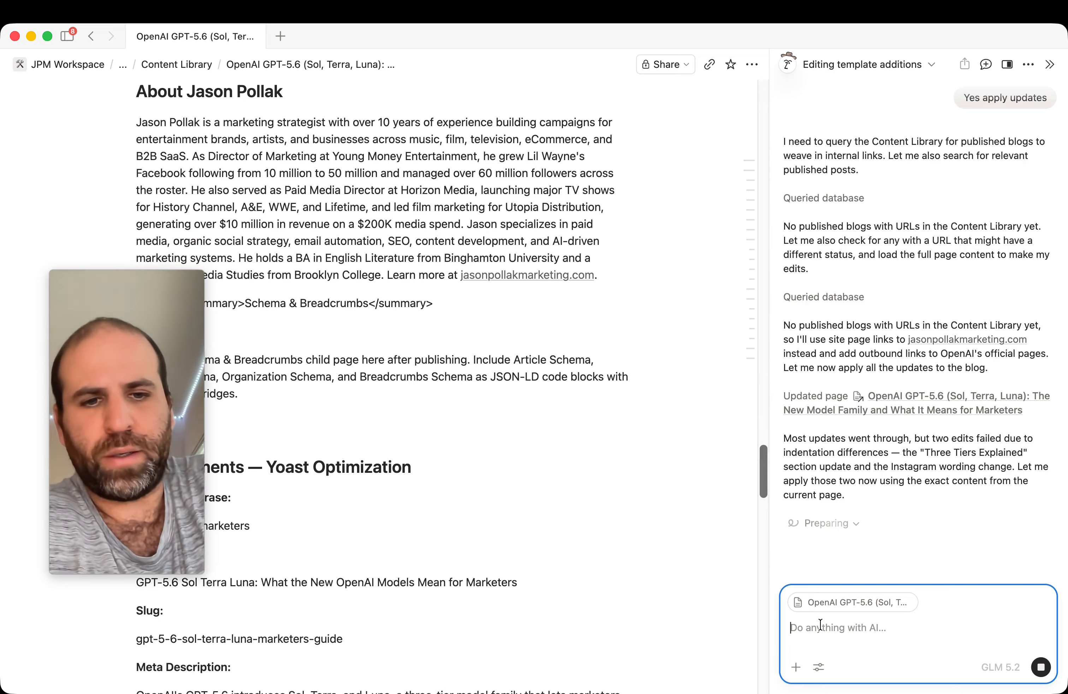
Step: Draft the AI prompt "Include external links to the research from" followed by a mention of the OpenAI GPT-5.6 (Sol, Terra, Luna) page
{"action": "type", "text": "Inlu"}
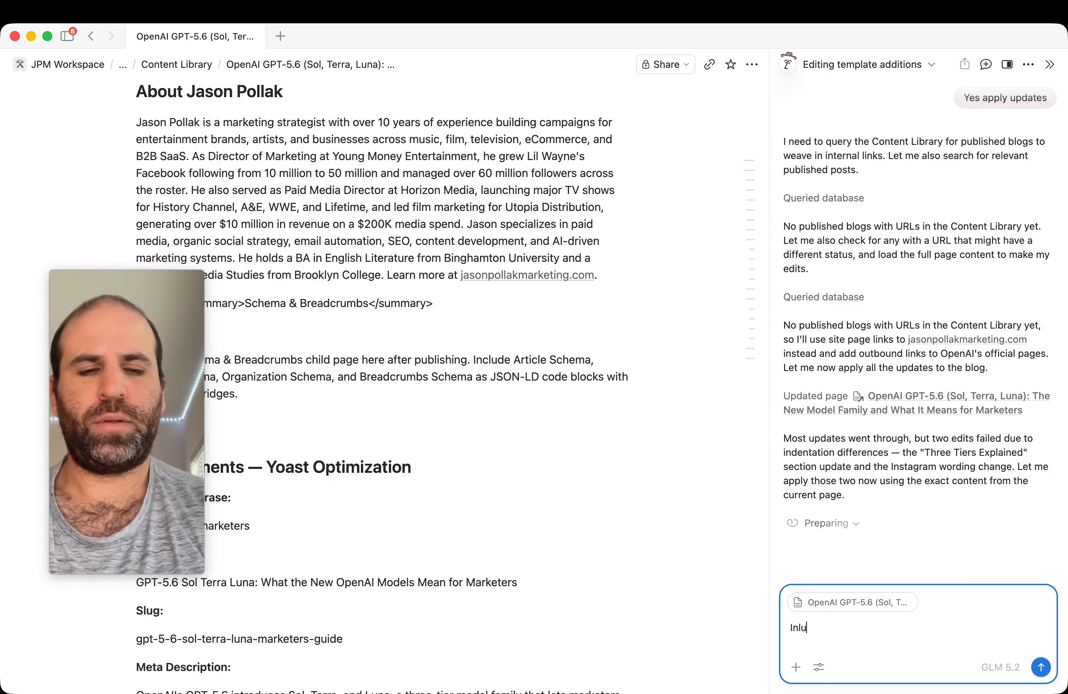
{"action": "key", "text": "BackSpace"}
{"action": "key", "text": "BackSpace"}
{"action": "type", "text": "cl"}
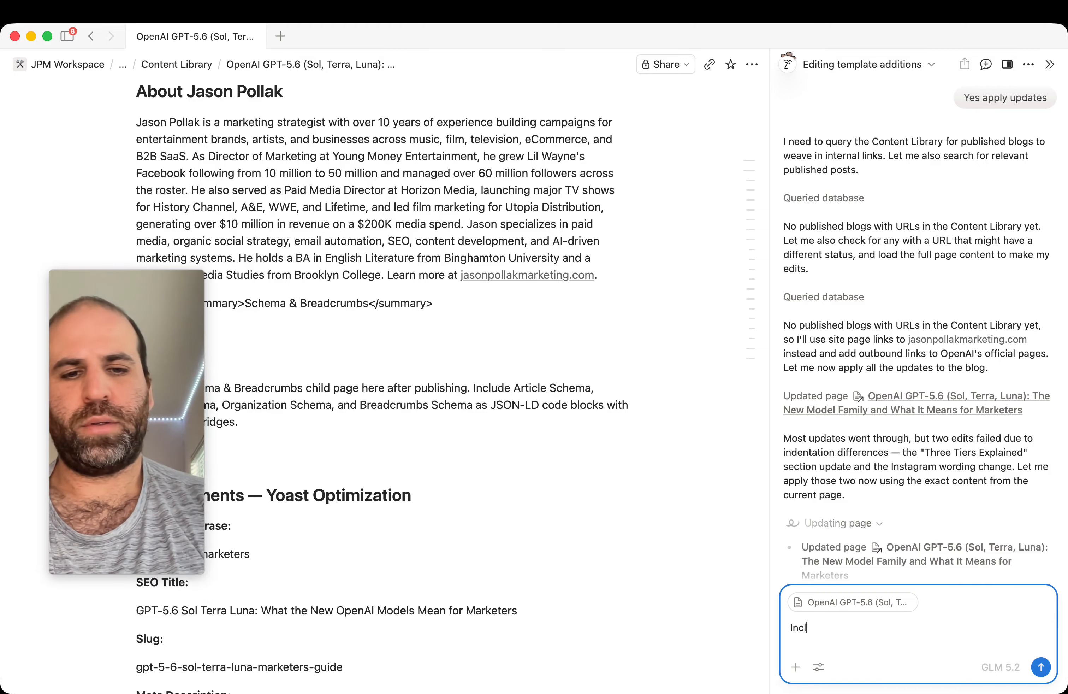
{"action": "type", "text": "ude external links to the researc"}
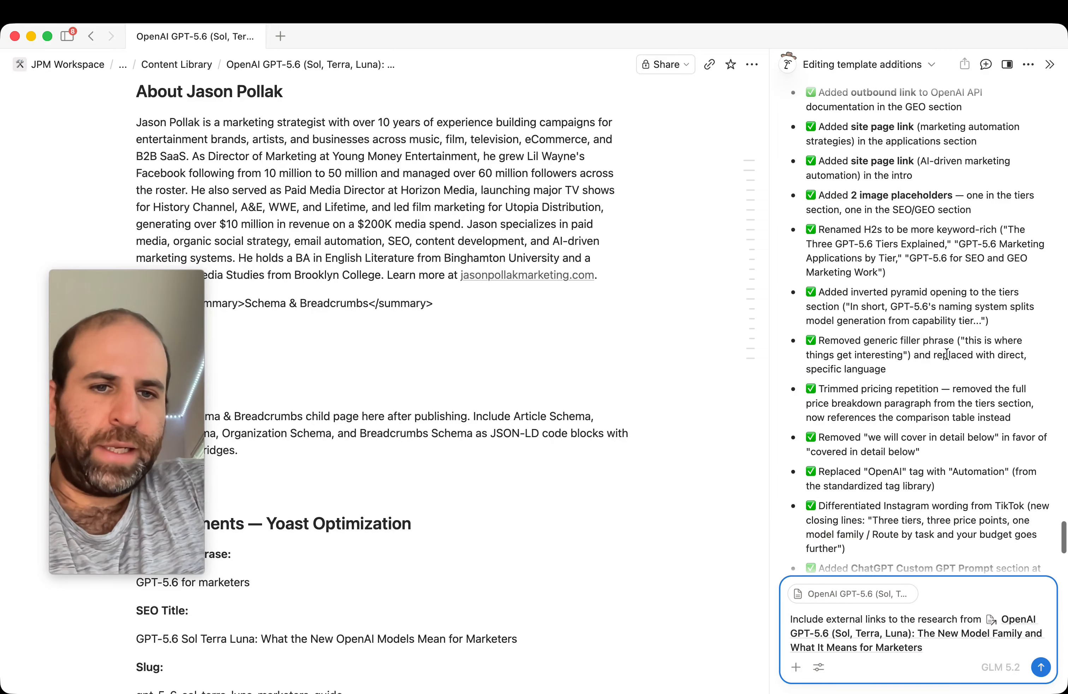
Step: Show the AI's changes in the article and review the edits from the TL;DR through the Ultra Reasoning Mode section
{"action": "scroll", "coordinate": [947, 356], "scroll_direction": "down", "scroll_amount": 5}
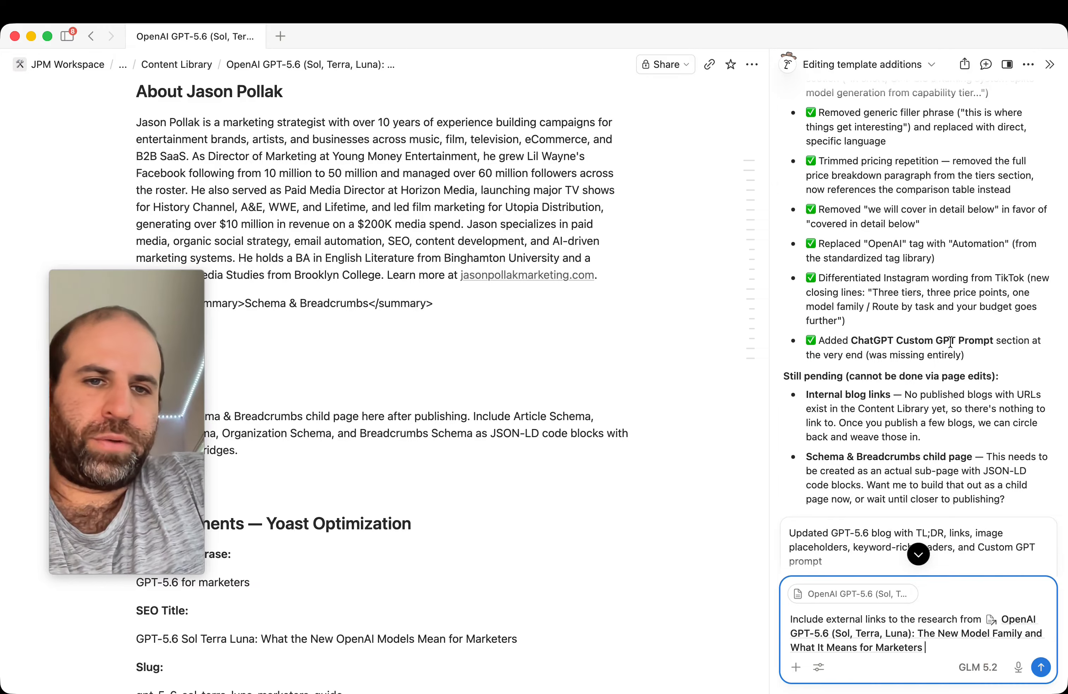
{"action": "scroll", "coordinate": [950, 342], "scroll_direction": "down", "scroll_amount": 3}
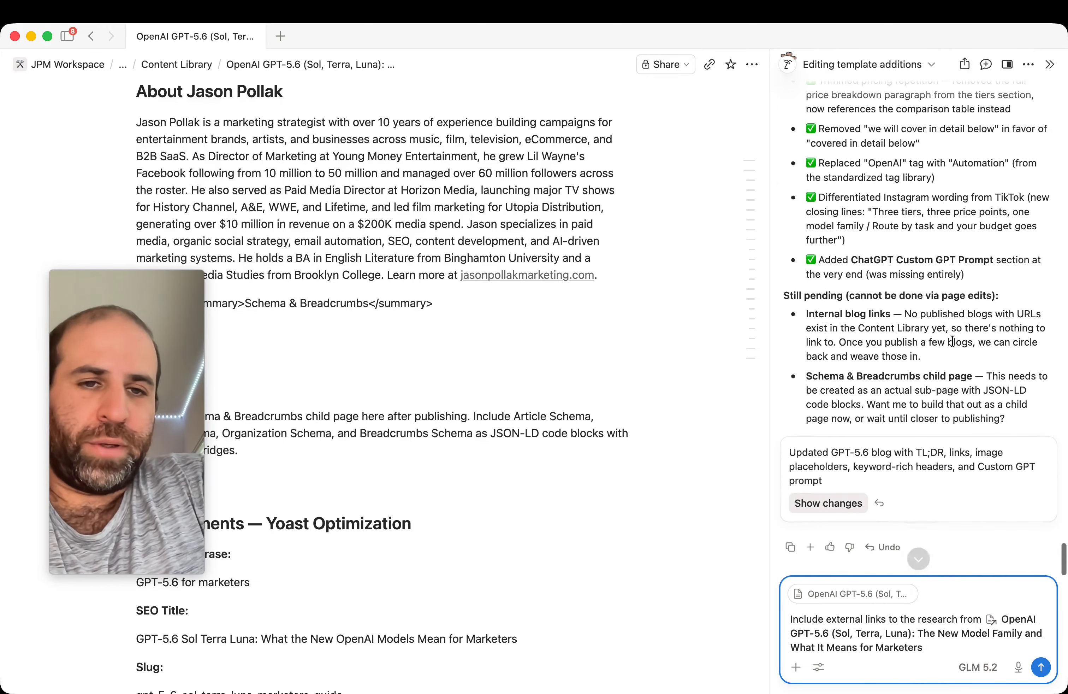
{"action": "left_click", "coordinate": [819, 503]}
{"action": "scroll", "coordinate": [653, 473], "scroll_direction": "up", "scroll_amount": 15}
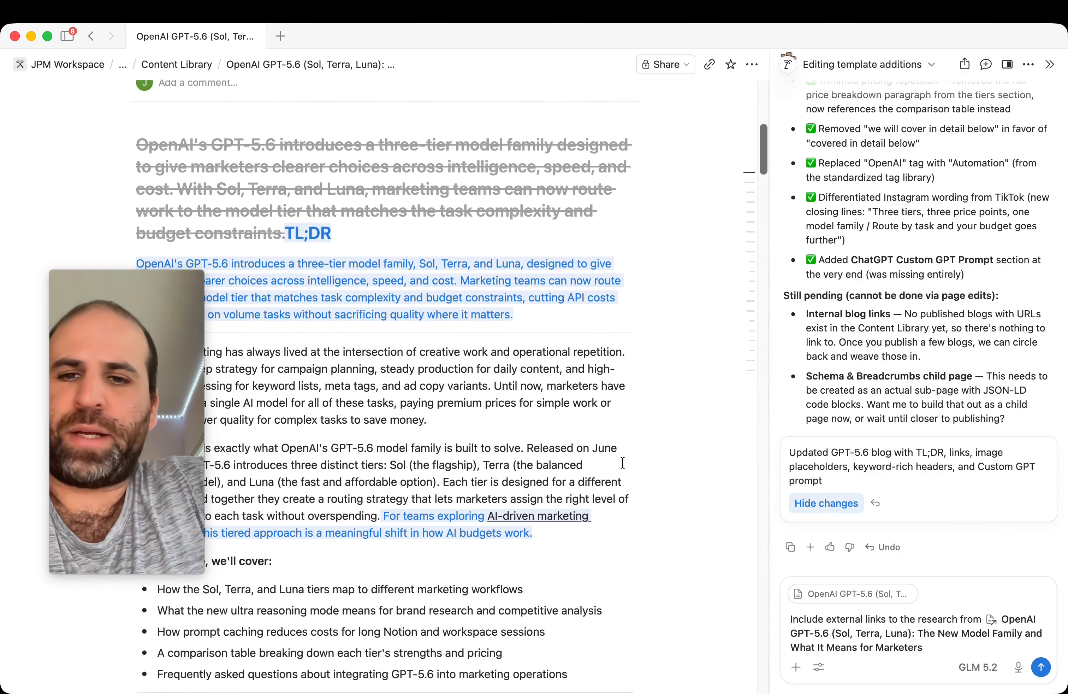
{"action": "scroll", "coordinate": [565, 447], "scroll_direction": "up", "scroll_amount": 2}
{"action": "scroll", "coordinate": [566, 445], "scroll_direction": "down", "scroll_amount": 5}
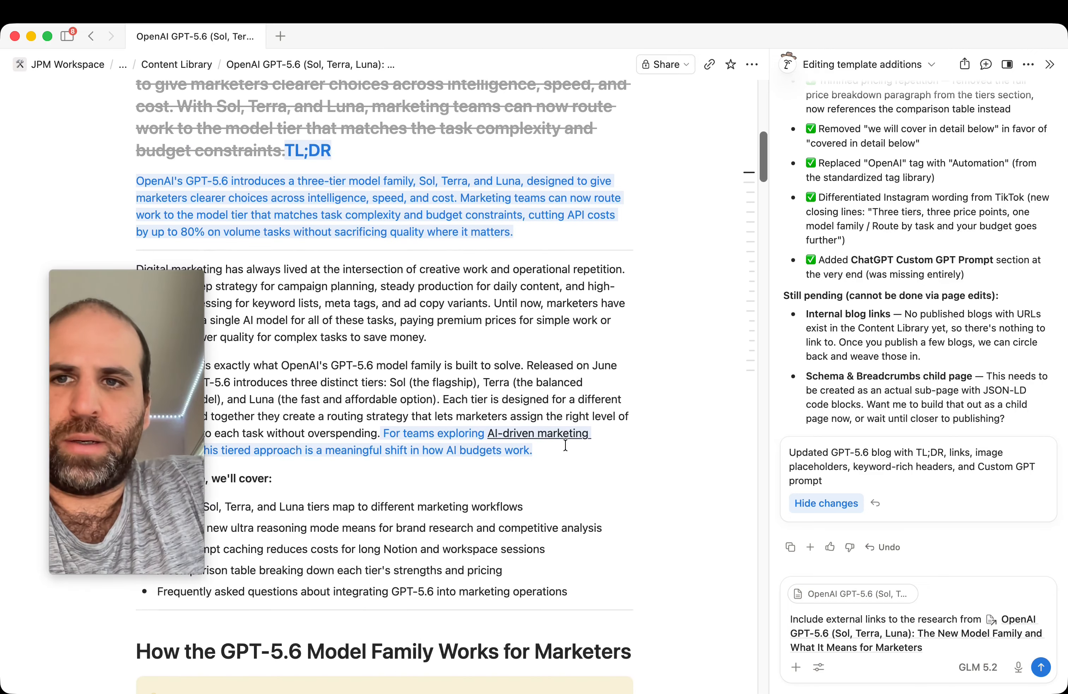
{"action": "scroll", "coordinate": [565, 445], "scroll_direction": "down", "scroll_amount": 12}
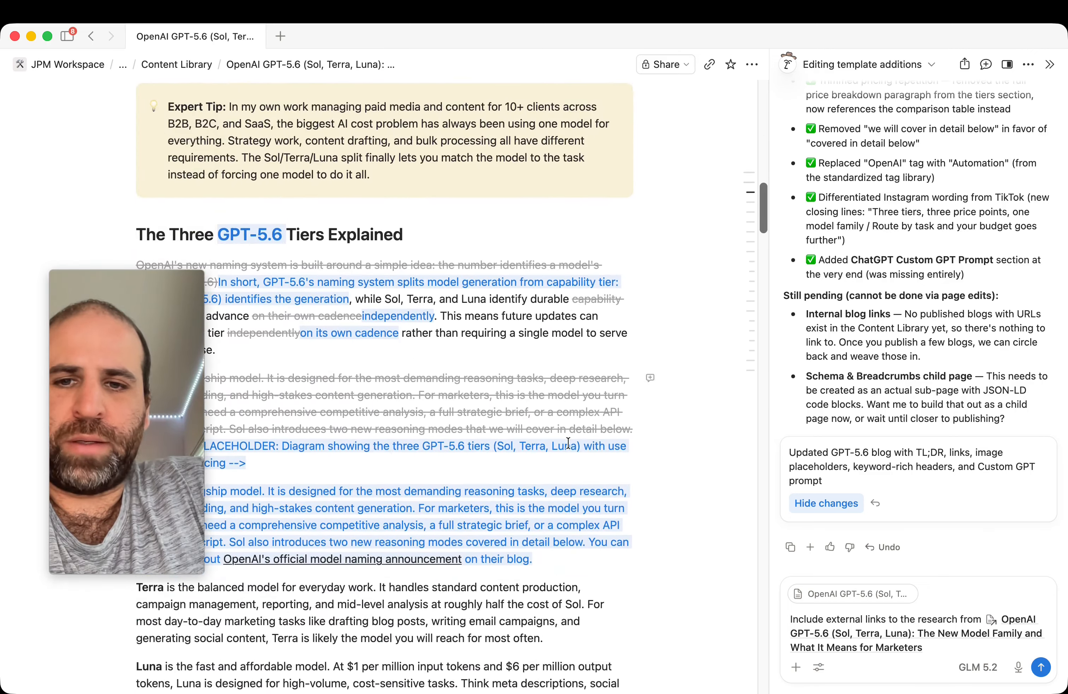
{"action": "scroll", "coordinate": [569, 443], "scroll_direction": "down", "scroll_amount": 12}
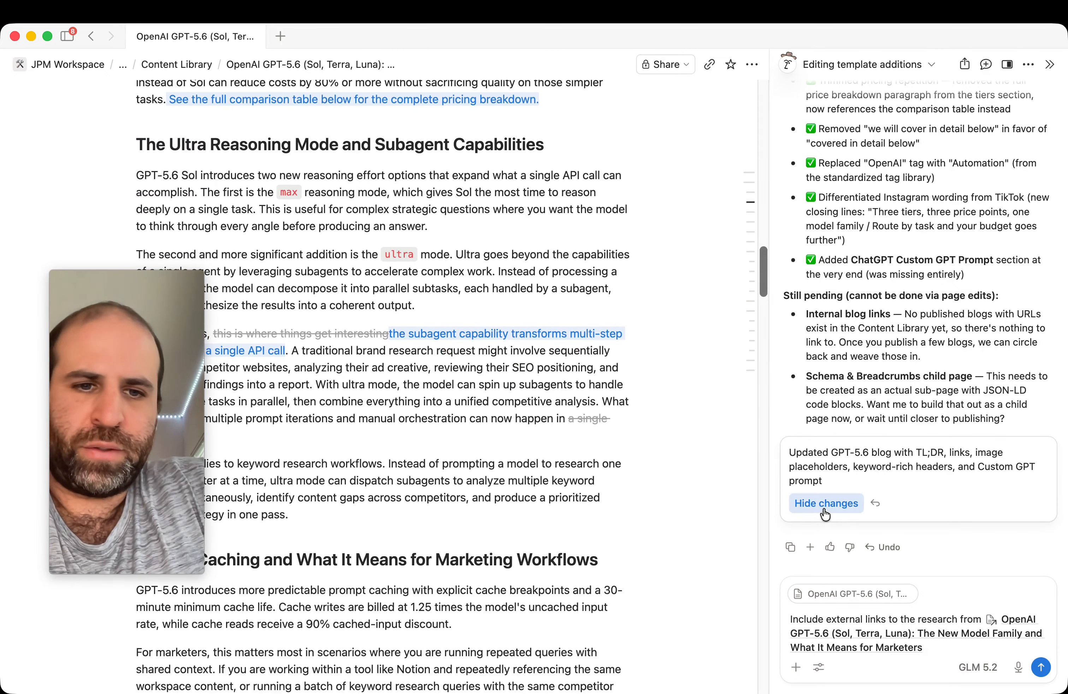
Step: Review the marked edits from Marketing Applications by Tier to the FAQ, hide the changes, and check the Schema & Breadcrumbs area
{"action": "scroll", "coordinate": [582, 438], "scroll_direction": "down", "scroll_amount": 10}
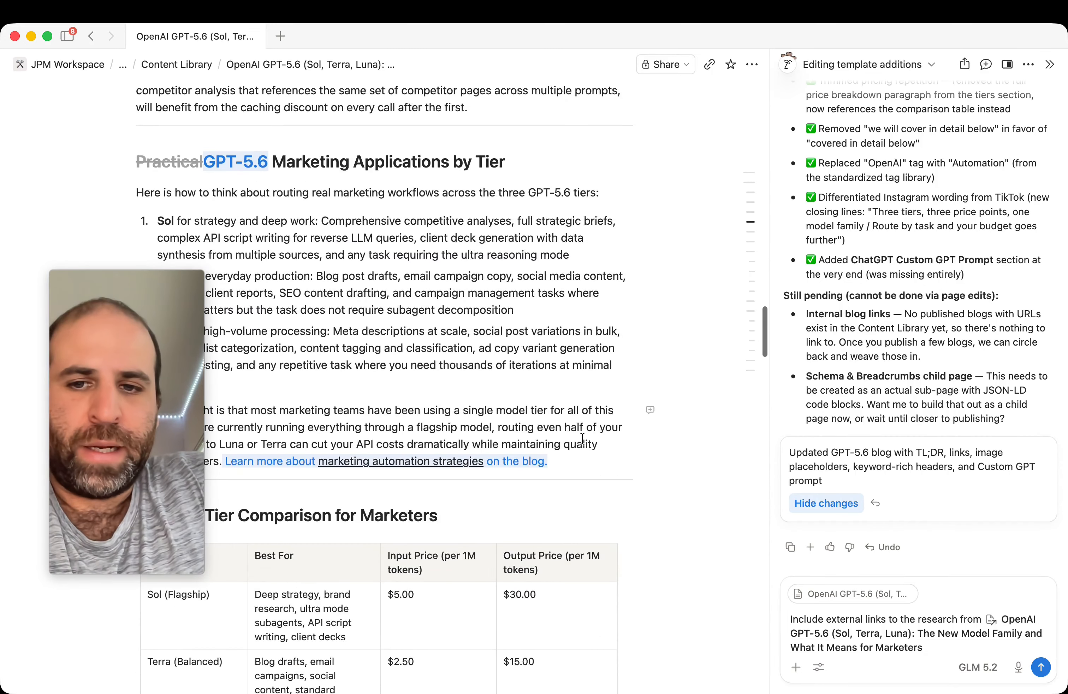
{"action": "scroll", "coordinate": [583, 438], "scroll_direction": "down", "scroll_amount": 10}
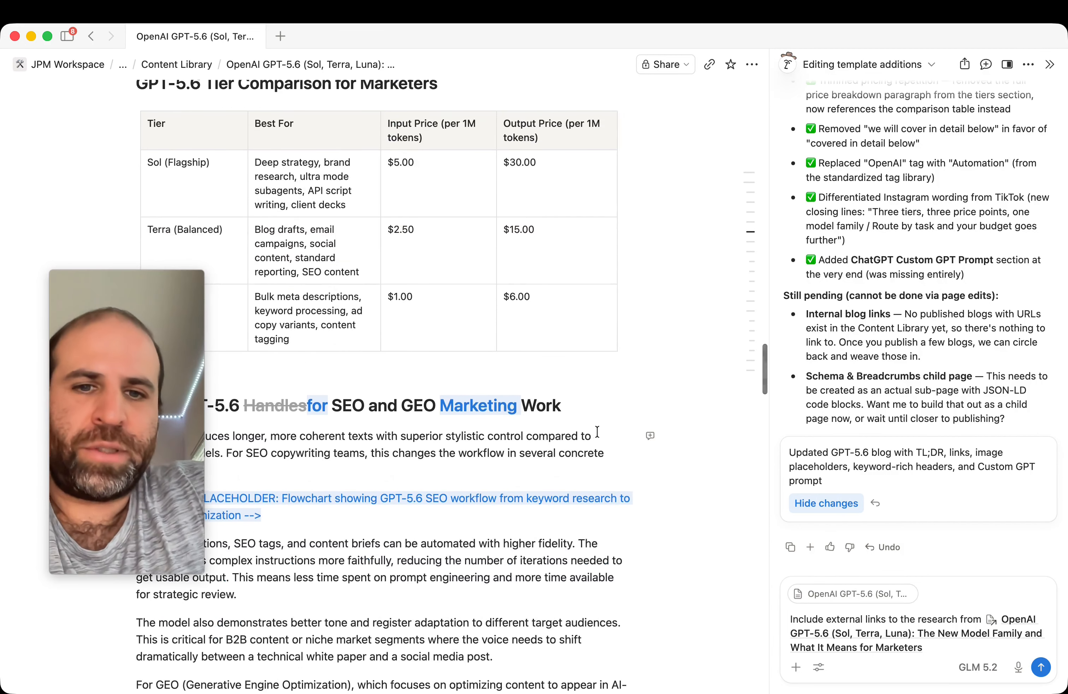
{"action": "scroll", "coordinate": [585, 430], "scroll_direction": "down", "scroll_amount": 9}
{"action": "scroll", "coordinate": [590, 415], "scroll_direction": "down", "scroll_amount": 1}
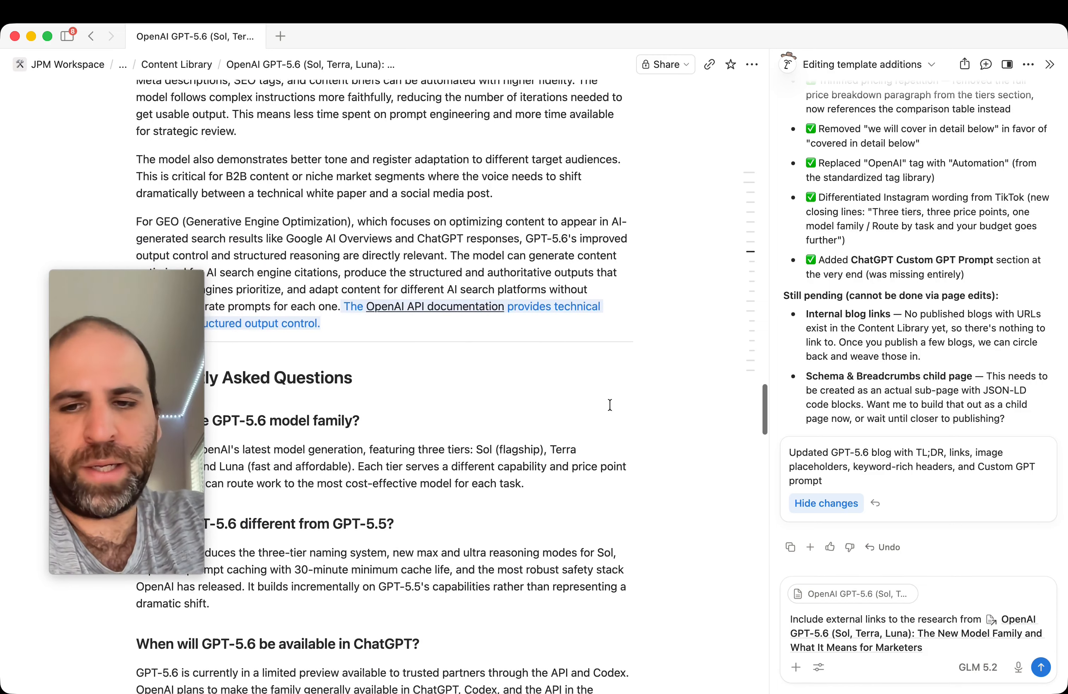
{"action": "scroll", "coordinate": [622, 405], "scroll_direction": "down", "scroll_amount": 10}
{"action": "left_click", "coordinate": [824, 505]}
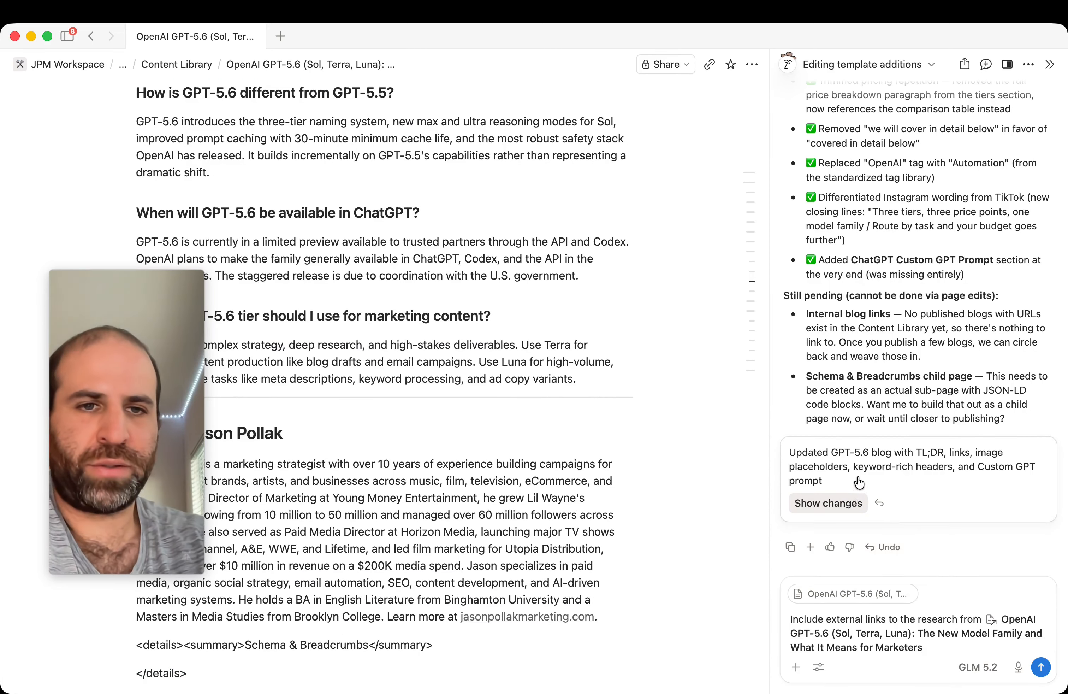
{"action": "scroll", "coordinate": [859, 483], "scroll_direction": "up", "scroll_amount": 6}
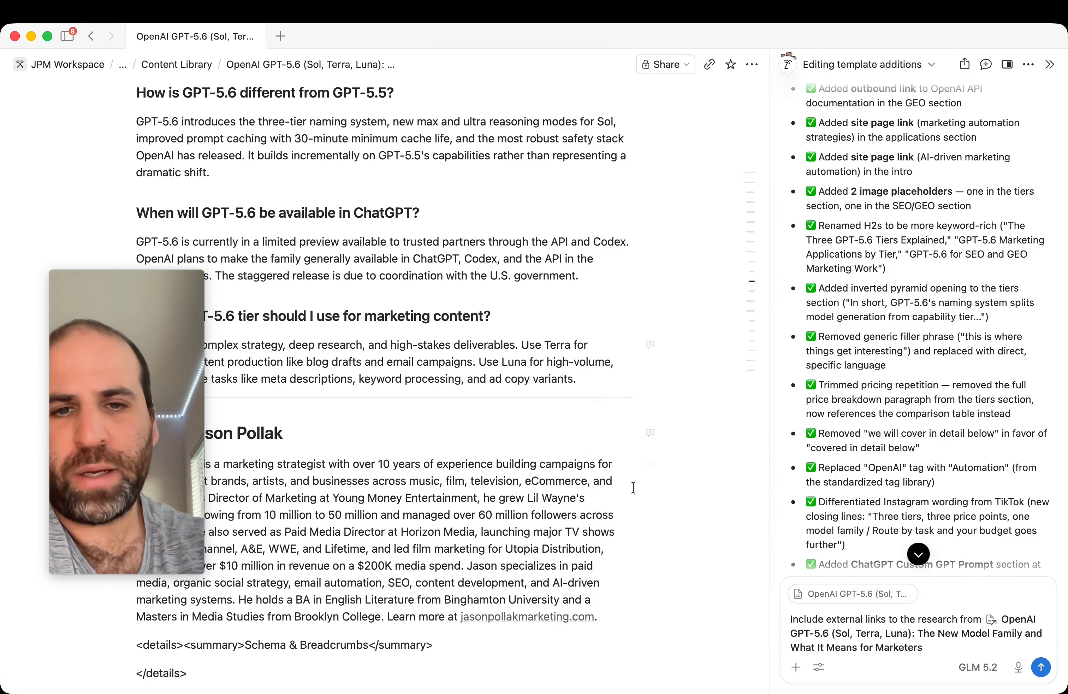
{"action": "scroll", "coordinate": [451, 572], "scroll_direction": "down", "scroll_amount": 10}
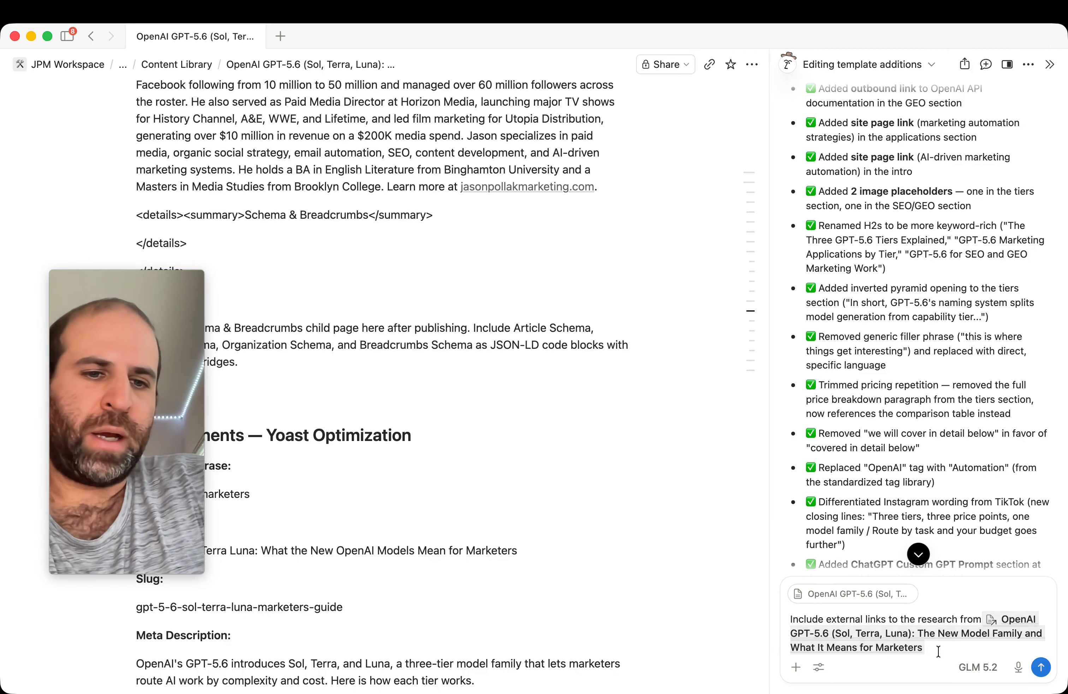
Step: Submit the request for external research links in the GPT-5.6 article and read through the AI's list of added links
{"action": "left_click", "coordinate": [1043, 670]}
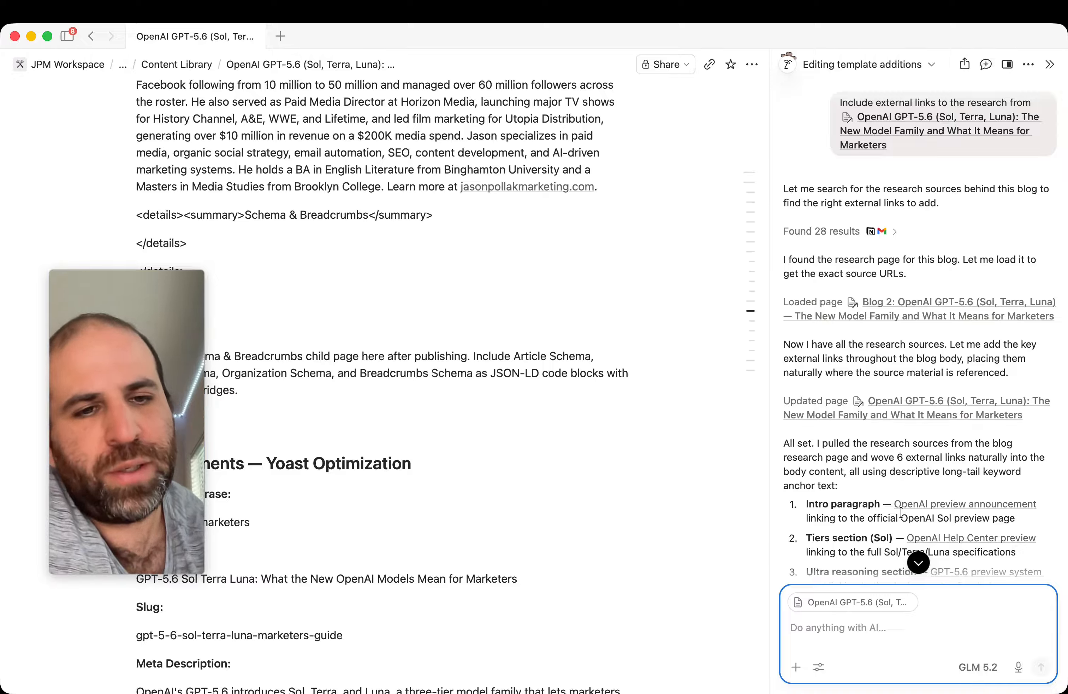
{"action": "scroll", "coordinate": [937, 445], "scroll_direction": "down", "scroll_amount": 3}
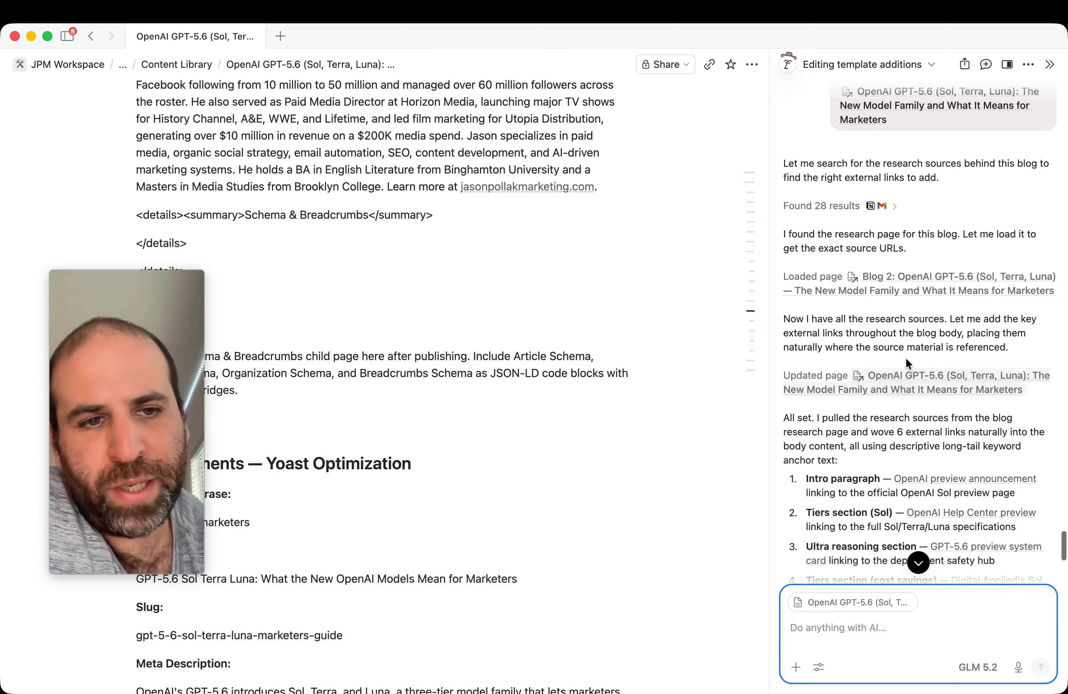
{"action": "scroll", "coordinate": [908, 376], "scroll_direction": "down", "scroll_amount": 10}
{"action": "scroll", "coordinate": [908, 380], "scroll_direction": "up", "scroll_amount": 12}
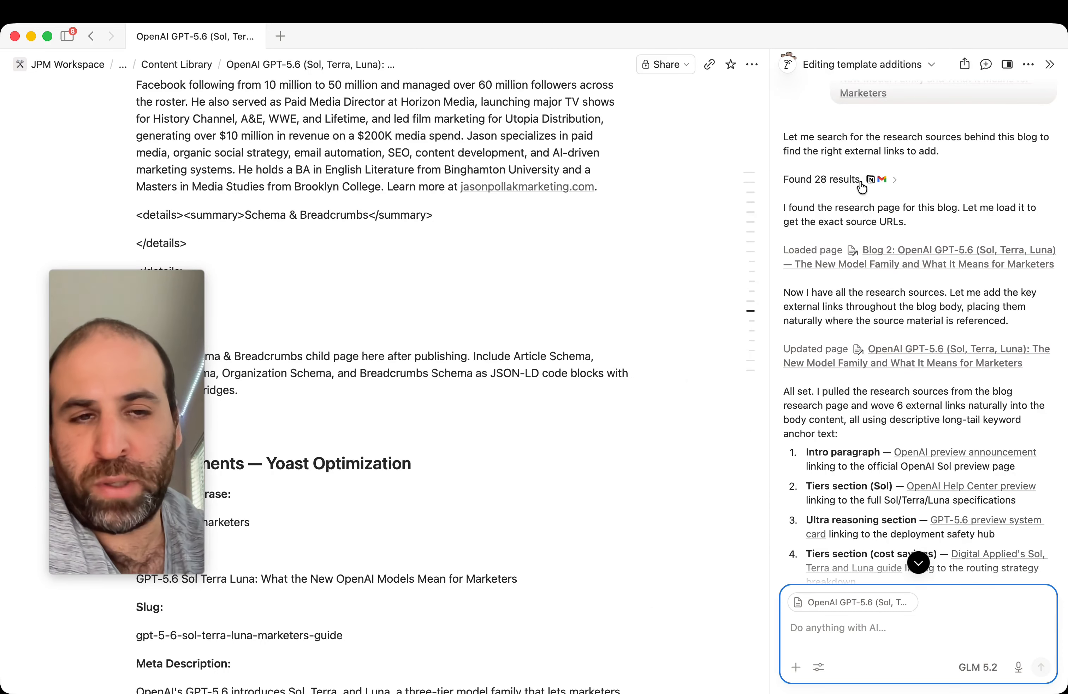
{"action": "scroll", "coordinate": [961, 320], "scroll_direction": "down", "scroll_amount": 7}
{"action": "scroll", "coordinate": [961, 320], "scroll_direction": "down", "scroll_amount": 4}
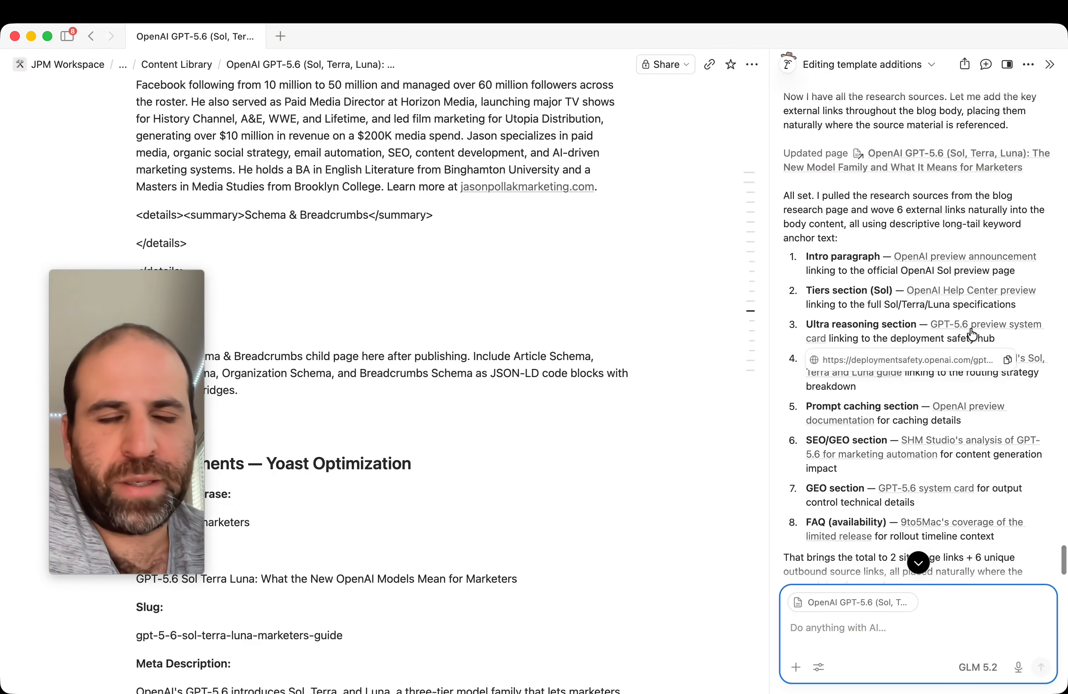
{"action": "scroll", "coordinate": [955, 288], "scroll_direction": "down", "scroll_amount": 4}
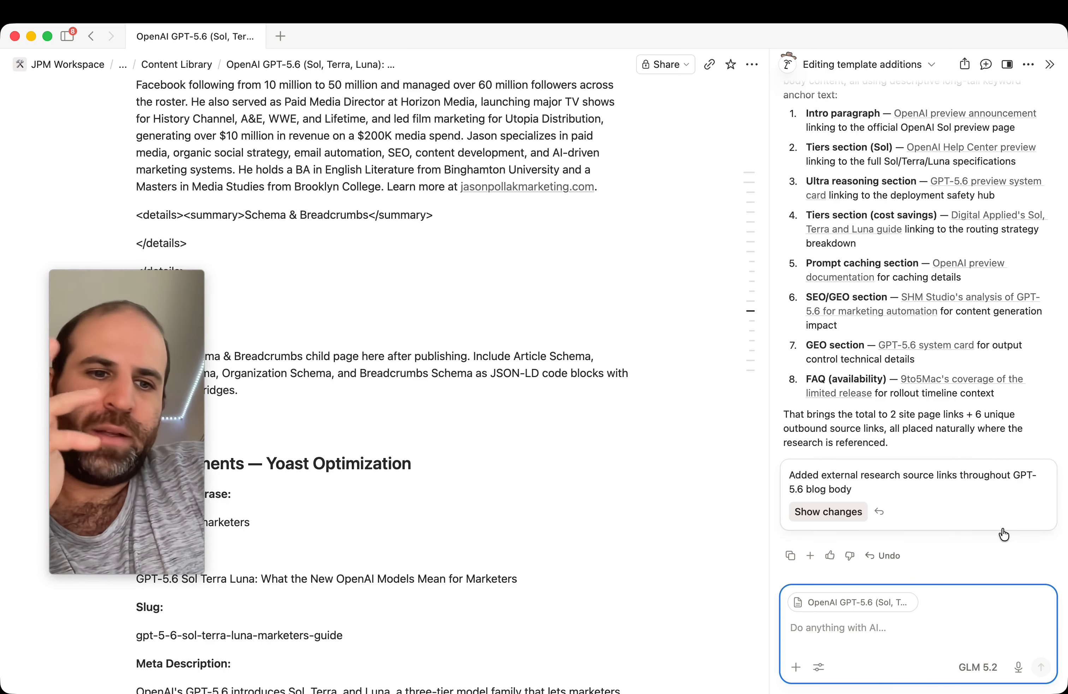
{"action": "left_click", "coordinate": [968, 666]}
{"action": "left_click", "coordinate": [819, 640]}
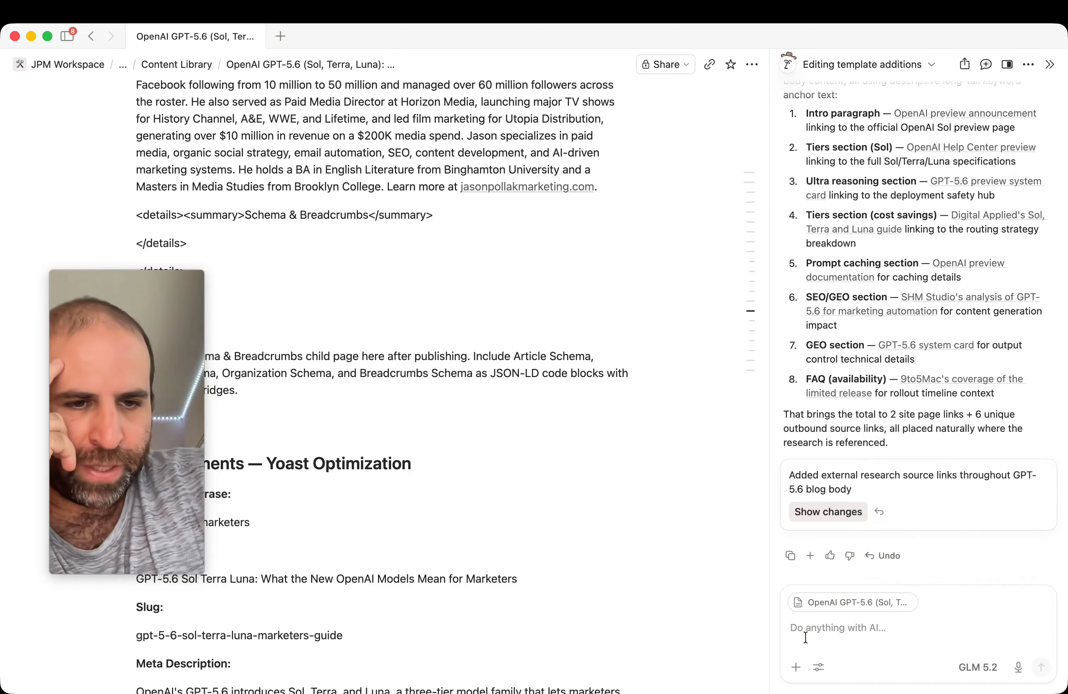
{"action": "left_click", "coordinate": [817, 629]}
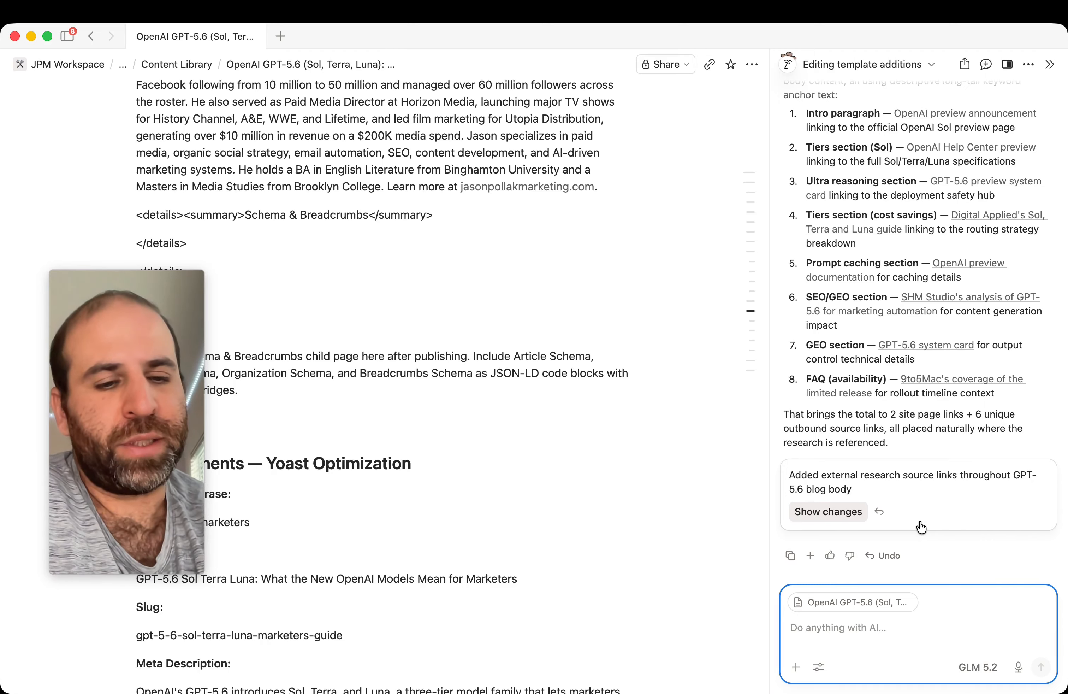
{"action": "left_click", "coordinate": [978, 667]}
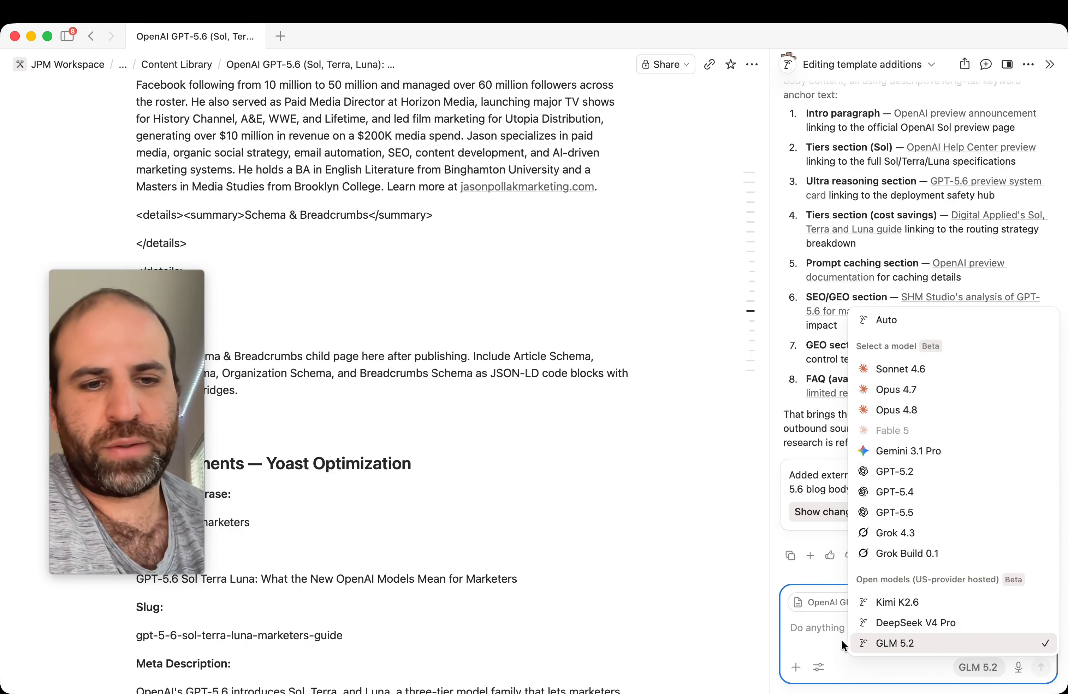
{"action": "left_click", "coordinate": [805, 628]}
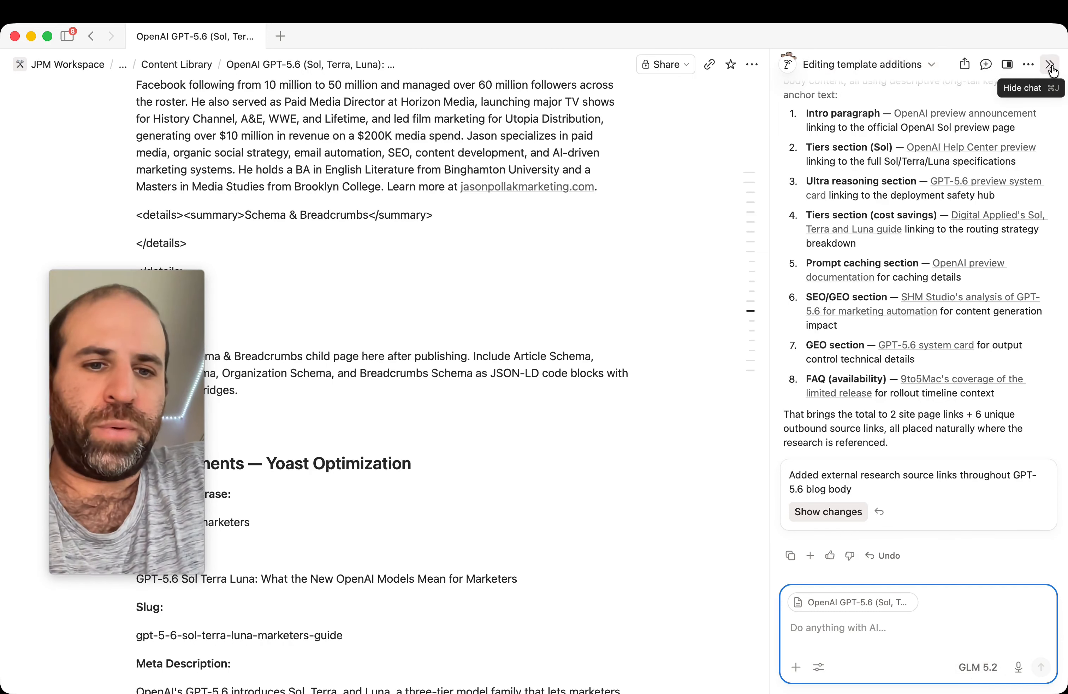
Step: Open the Content Library database page and have the "Editing template additions" AI chat open beside it
{"action": "left_click", "coordinate": [869, 65]}
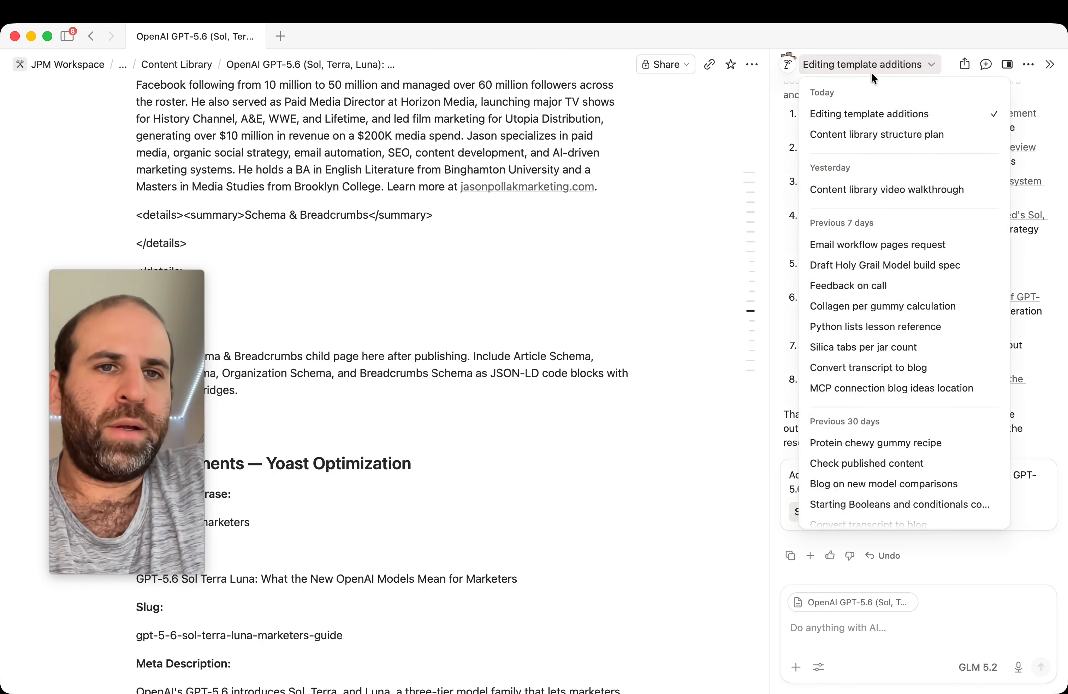
{"action": "left_click", "coordinate": [876, 134]}
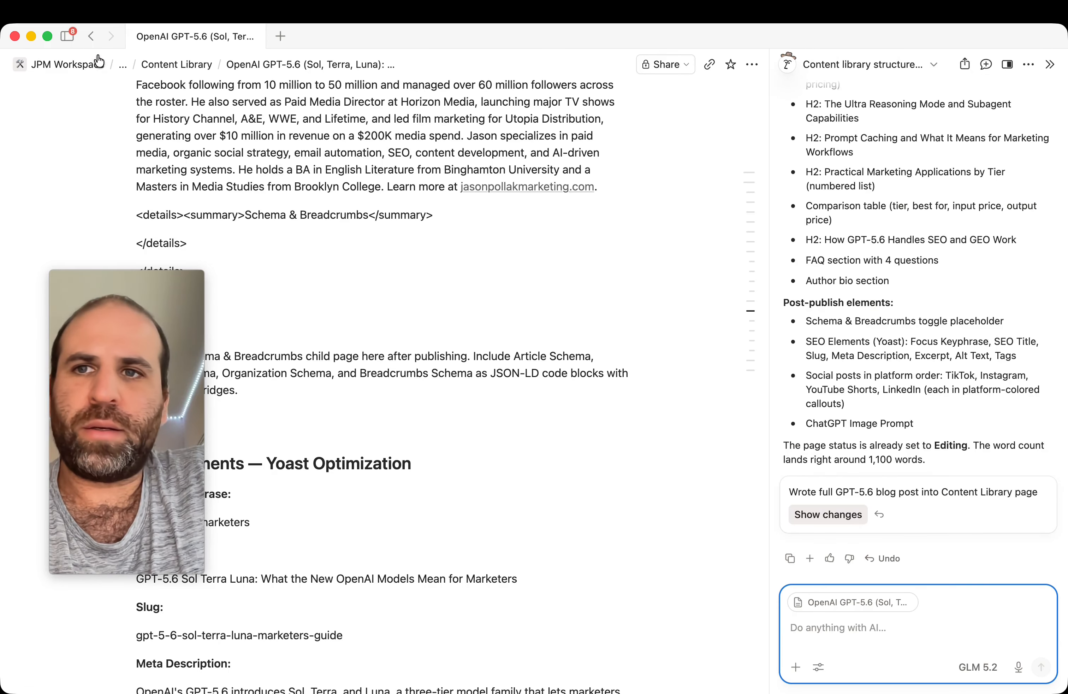
{"action": "left_click", "coordinate": [163, 70]}
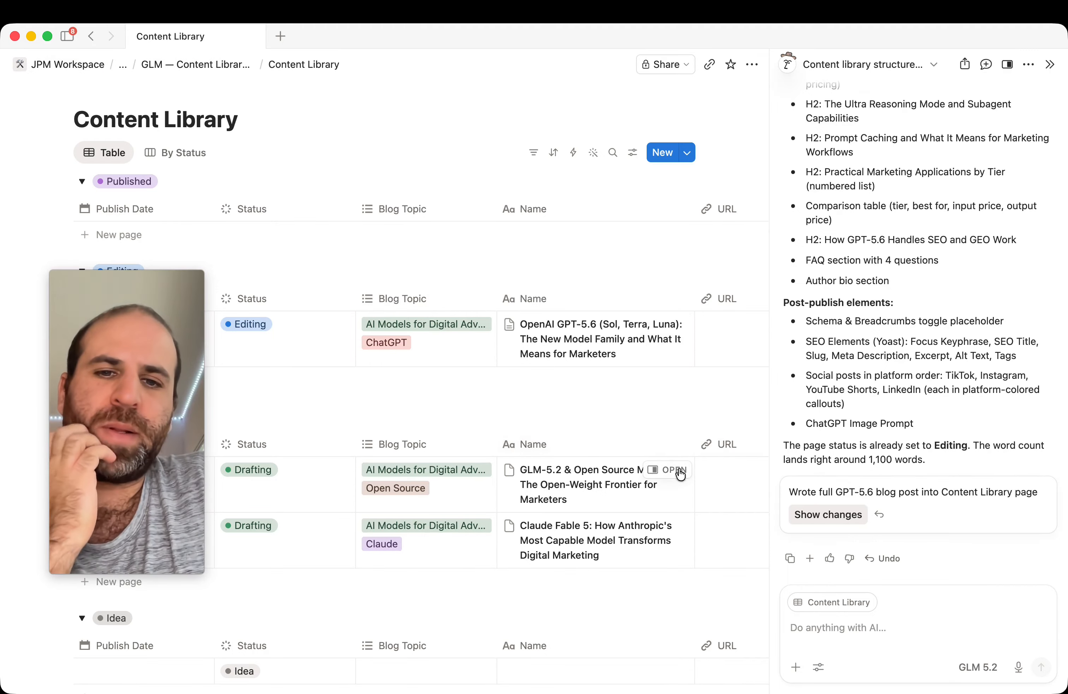
{"action": "left_click", "coordinate": [894, 65]}
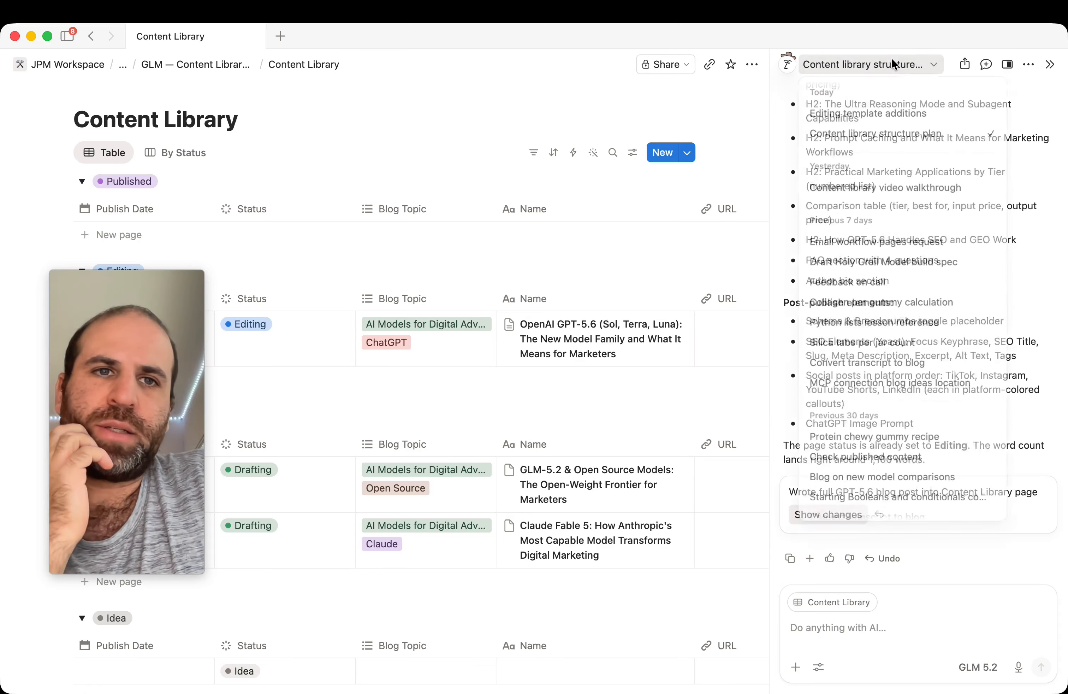
{"action": "left_click", "coordinate": [885, 113]}
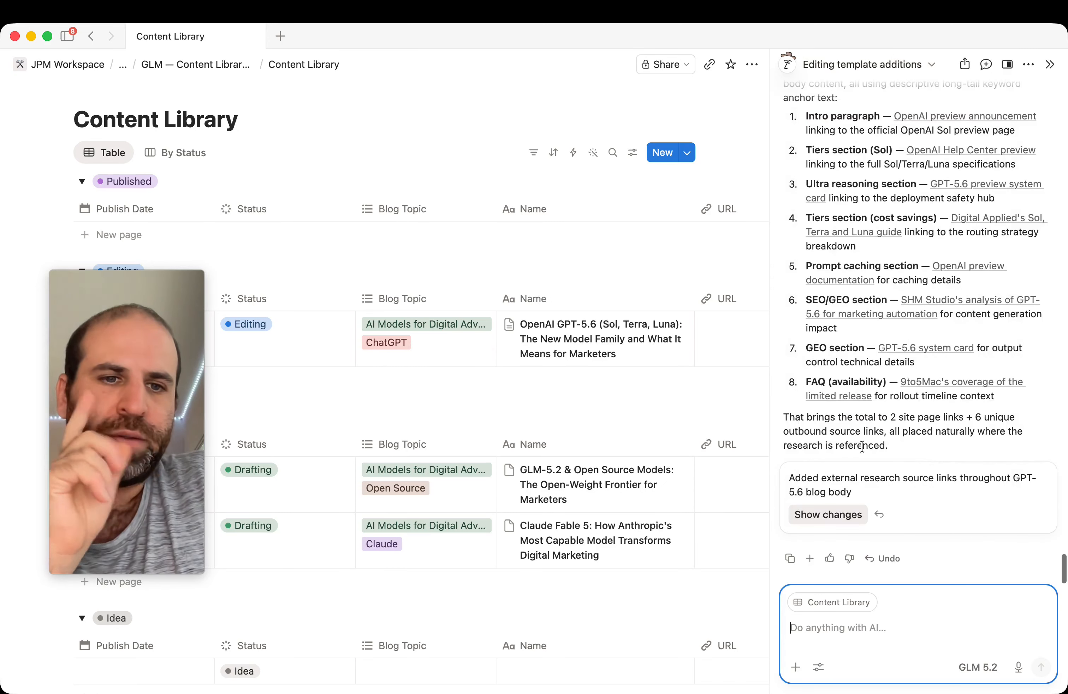
Step: Begin a new AI prompt reading "So now that we know our editing structure lets write the remaining two blogs for"
{"action": "type", "text": "S"}
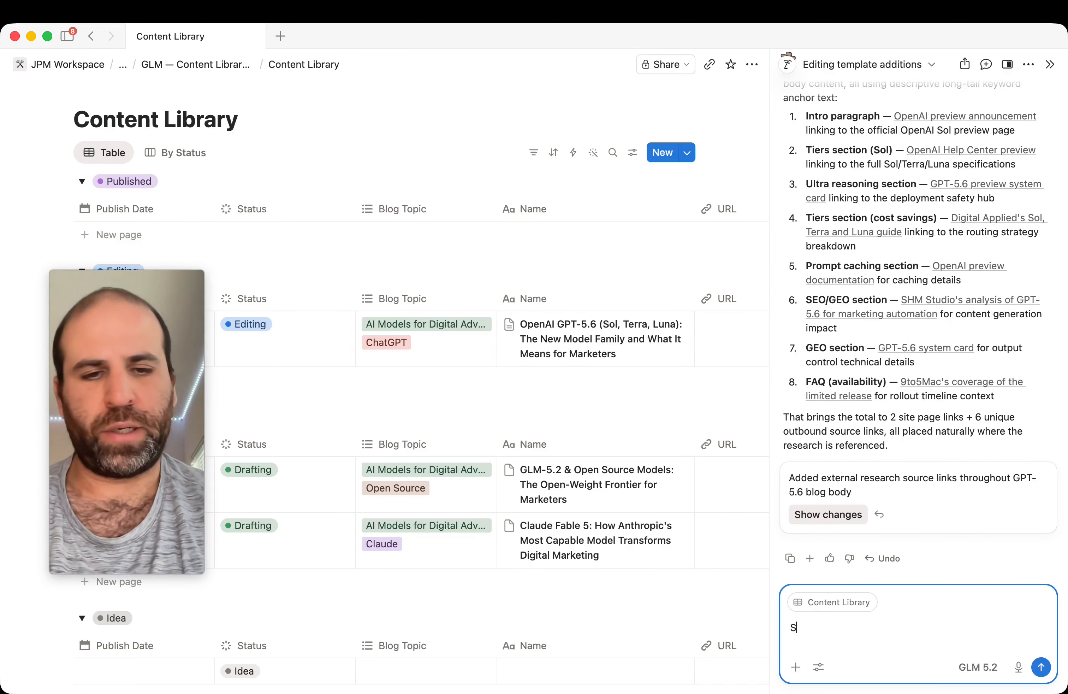
{"action": "type", "text": "o now that we know our e"}
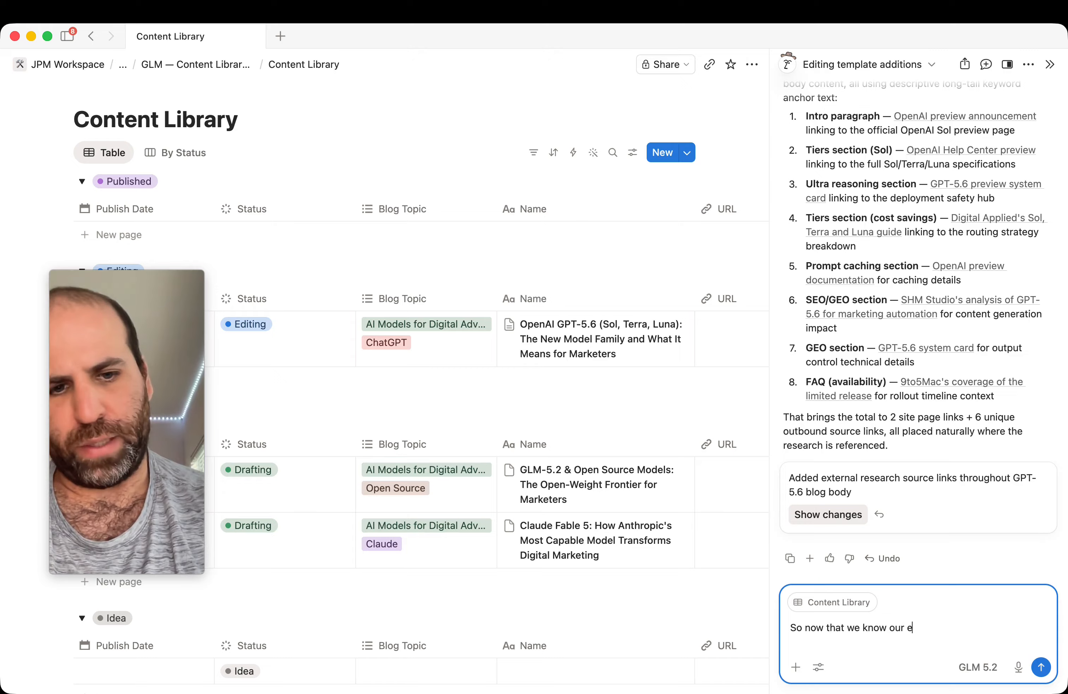
{"action": "type", "text": "diting structure let"}
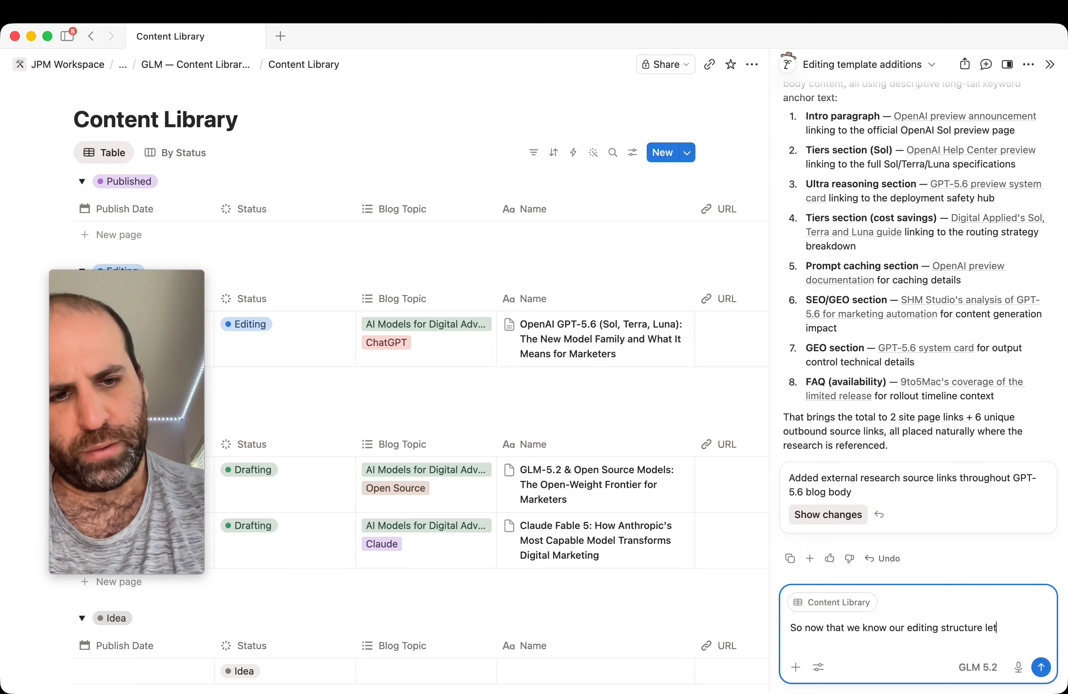
{"action": "type", "text": "s write the t"}
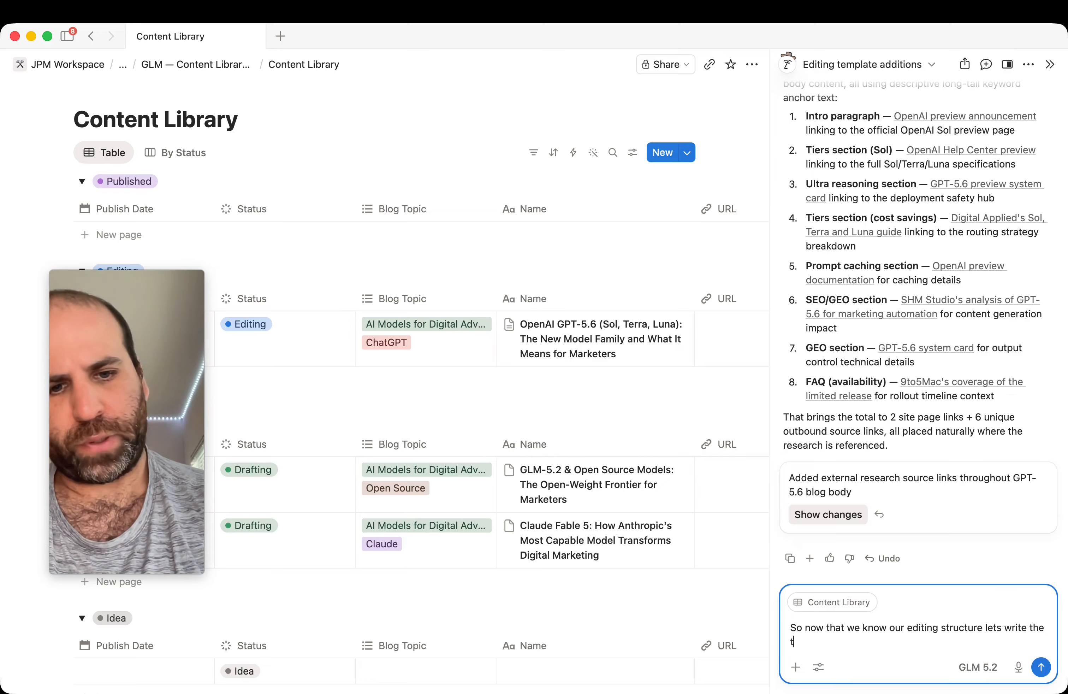
{"action": "key", "text": "BackSpace"}
{"action": "type", "text": "reamining"}
{"action": "key", "text": "BackSpace"}
{"action": "key", "text": "BackSpace"}
{"action": "key", "text": "BackSpace"}
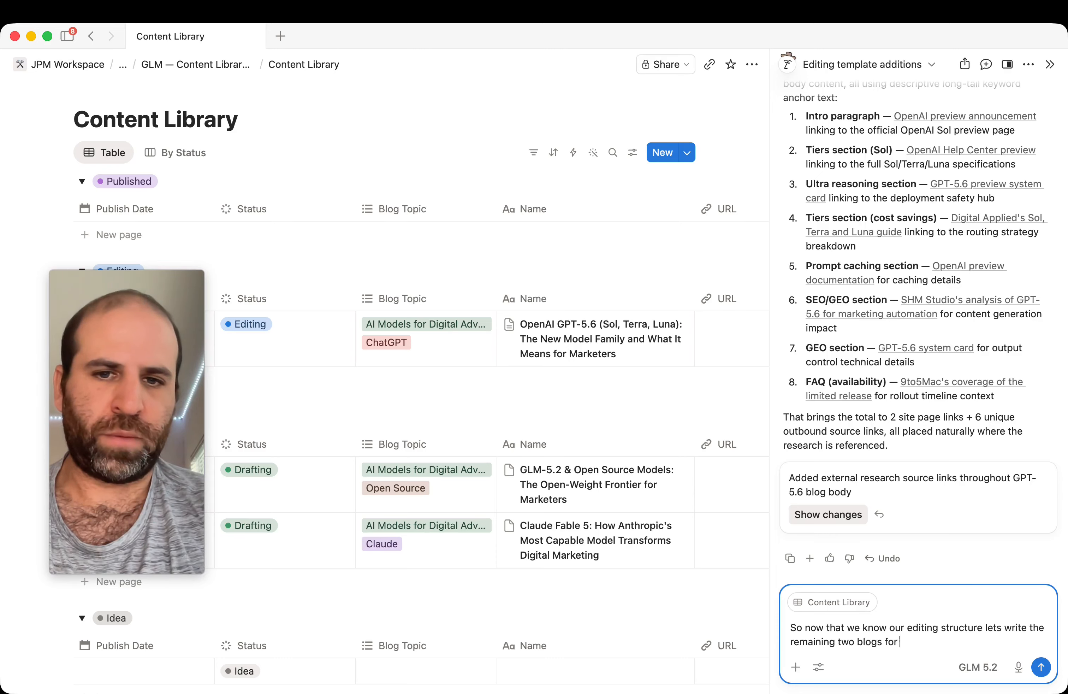
Step: Mention the Content Library pages for GLM-5.2 & Open Source Models and Claude Fable 5 in the prompt, joined by "&"
{"action": "type", "text": "@glm"}
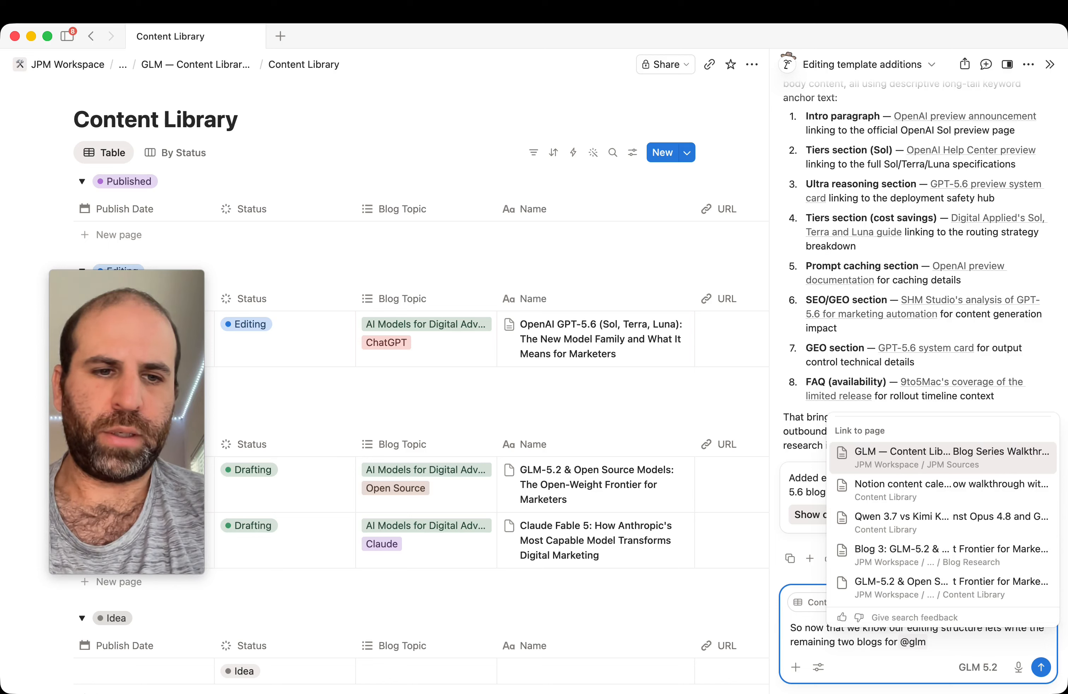
{"action": "left_click", "coordinate": [876, 598]}
{"action": "type", "text": "& @claude"}
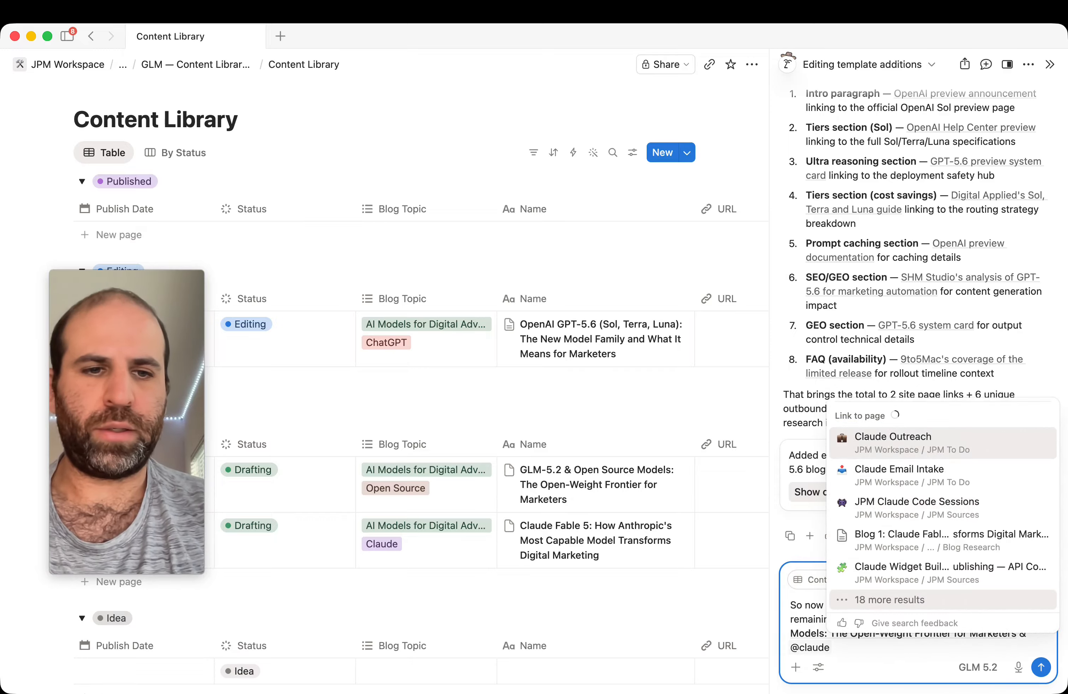
{"action": "type", "text": " fab"}
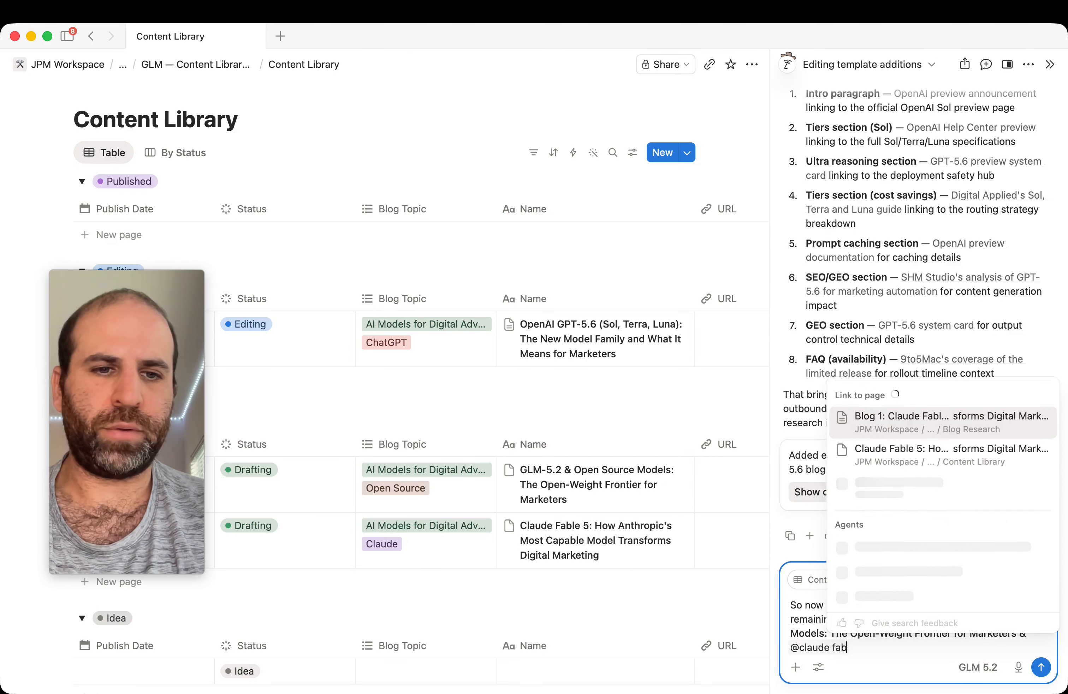
{"action": "left_click", "coordinate": [871, 475]}
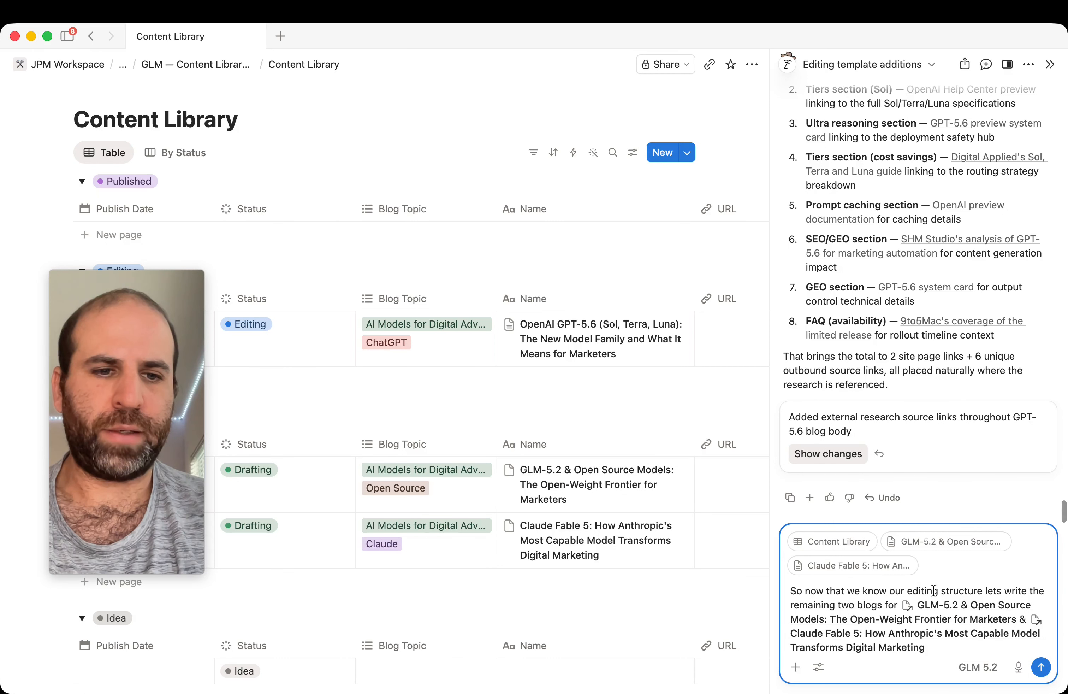
Step: Add a separate paragraph "The two empty pages are here in the content library" to the prompt and submit it
{"action": "key", "text": "shift+Return"}
{"action": "key", "text": "shift+Return"}
{"action": "type", "text": "TH"}
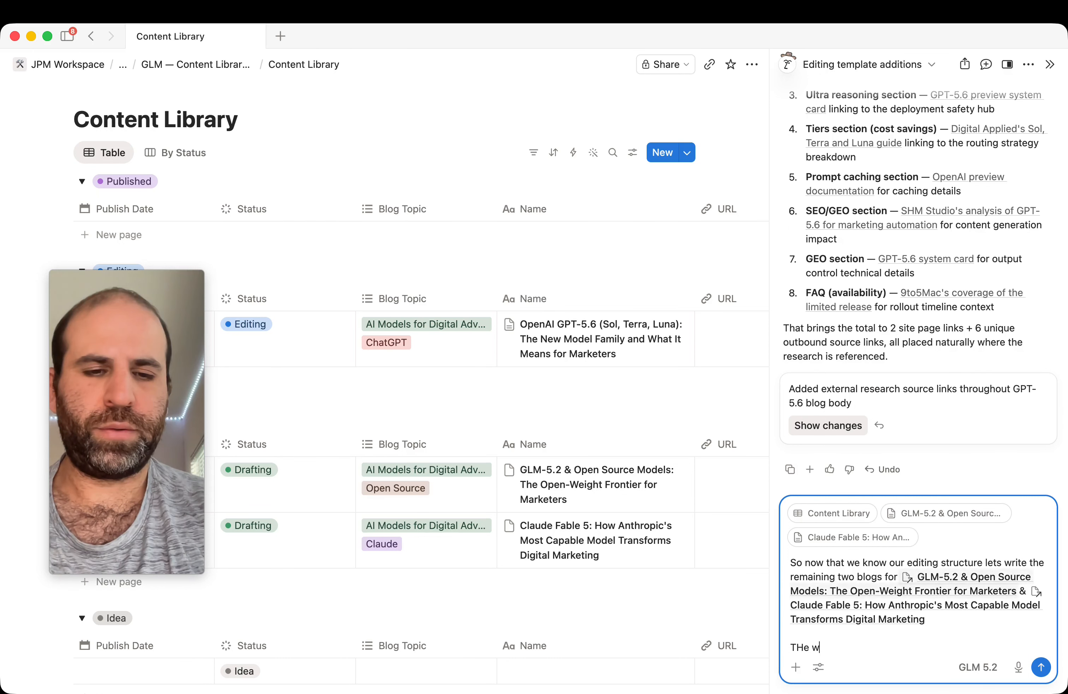
{"action": "key", "text": "BackSpace"}
{"action": "type", "text": "he two em"}
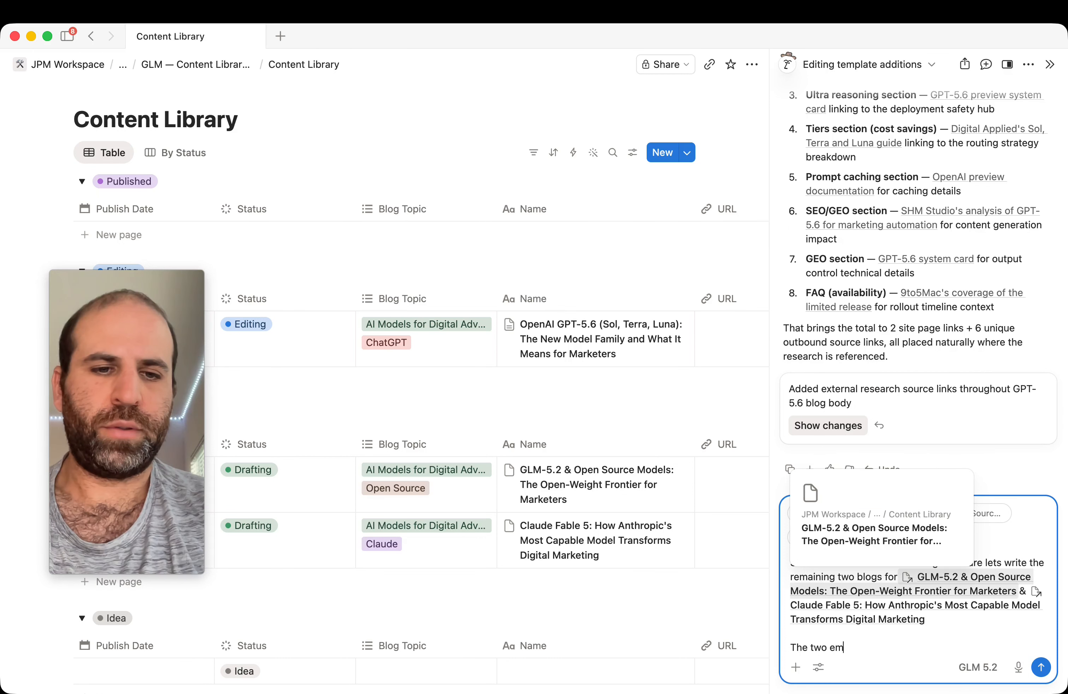
{"action": "type", "text": "pty pages are here in "}
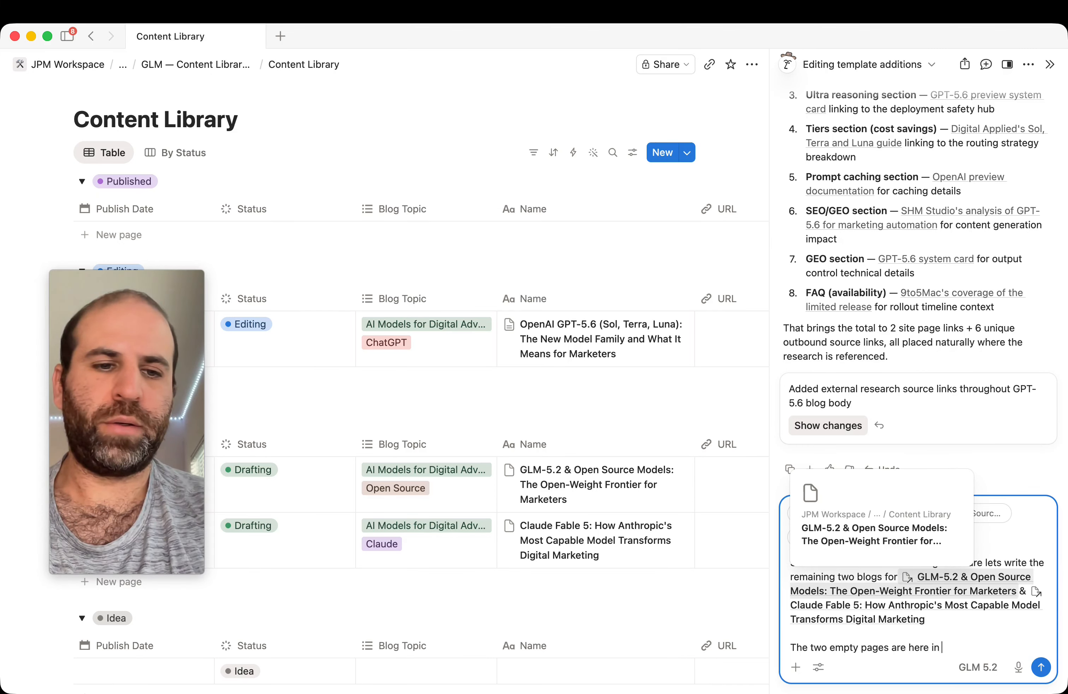
{"action": "type", "text": "the content library"}
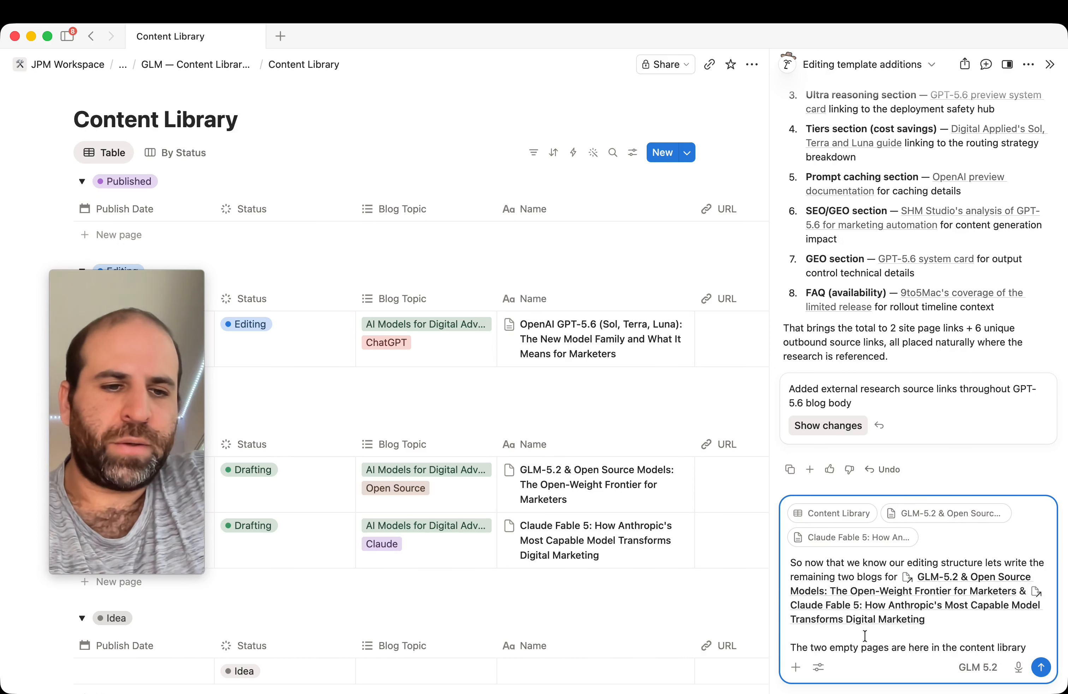
{"action": "left_click", "coordinate": [1041, 669]}
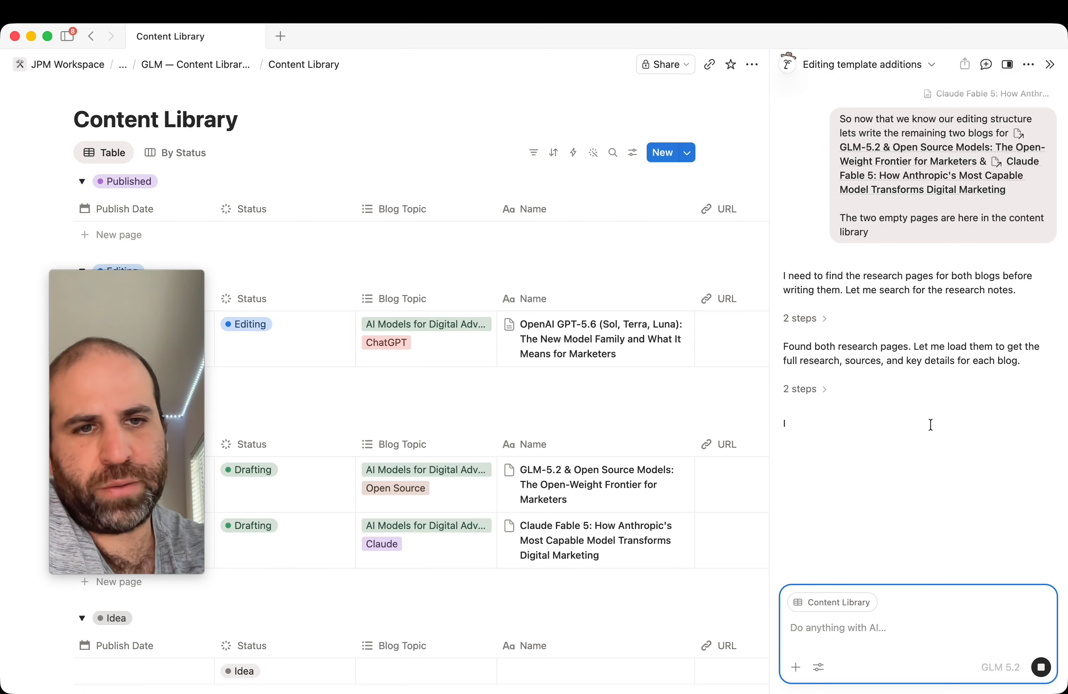
{"action": "scroll", "coordinate": [933, 469], "scroll_direction": "down", "scroll_amount": 1}
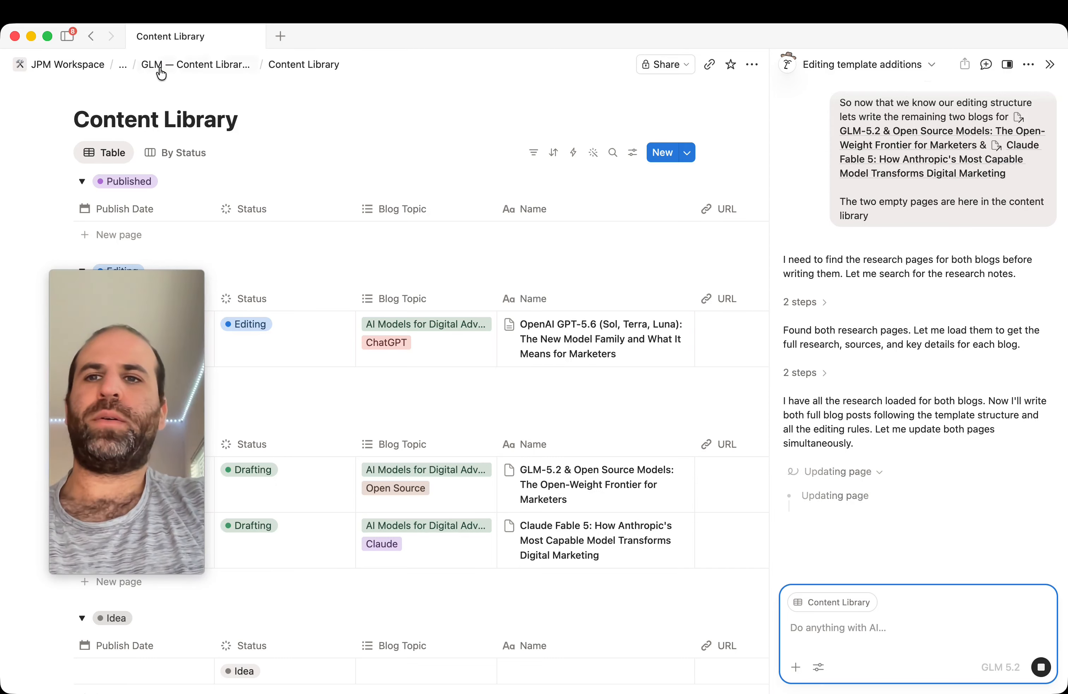
Step: Open the GLM — Content Library & Blog Series Walkthrough page and look through its video steps, linked pages and Content Library table
{"action": "mouse_move", "coordinate": [166, 74]}
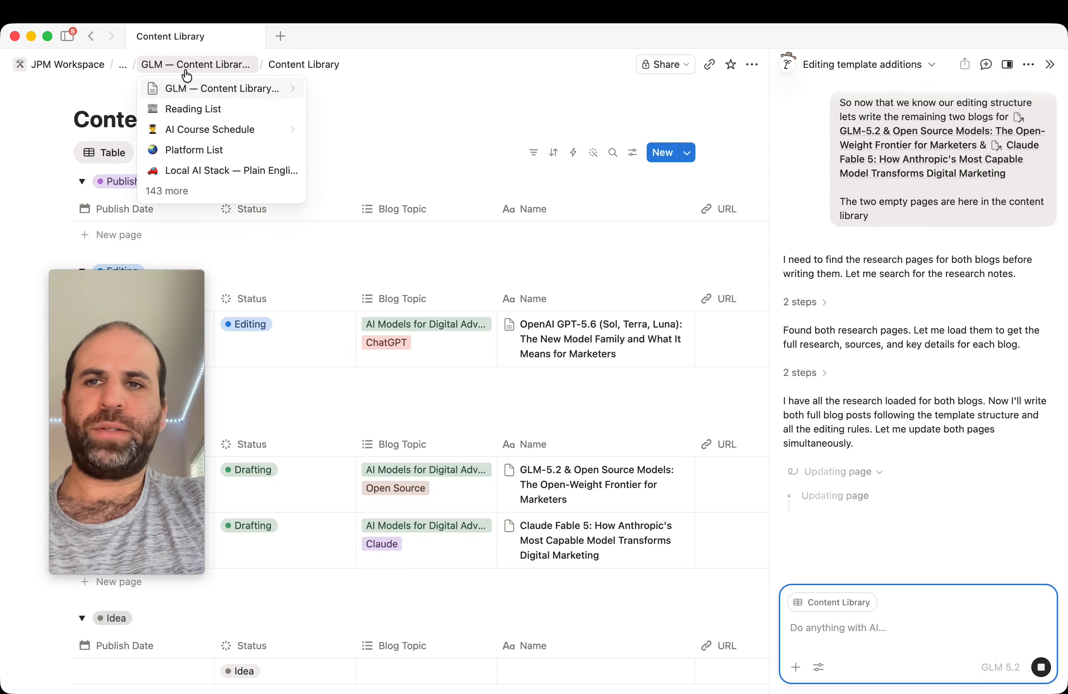
{"action": "left_click", "coordinate": [203, 92]}
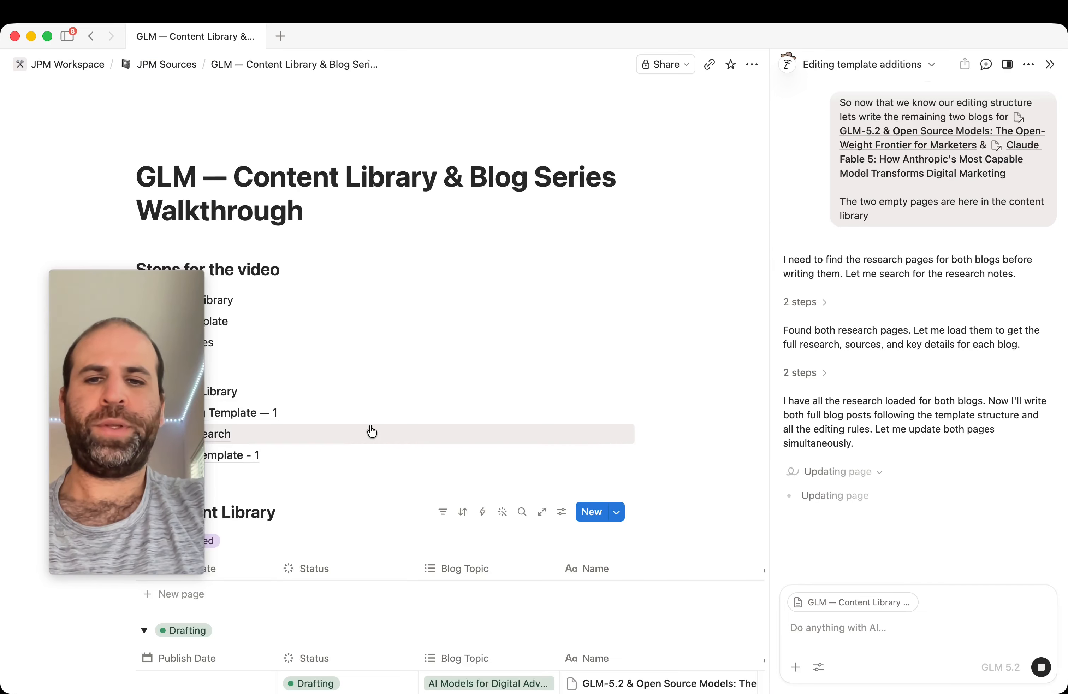
{"action": "scroll", "coordinate": [399, 420], "scroll_direction": "down", "scroll_amount": 2}
{"action": "scroll", "coordinate": [399, 420], "scroll_direction": "down", "scroll_amount": 4}
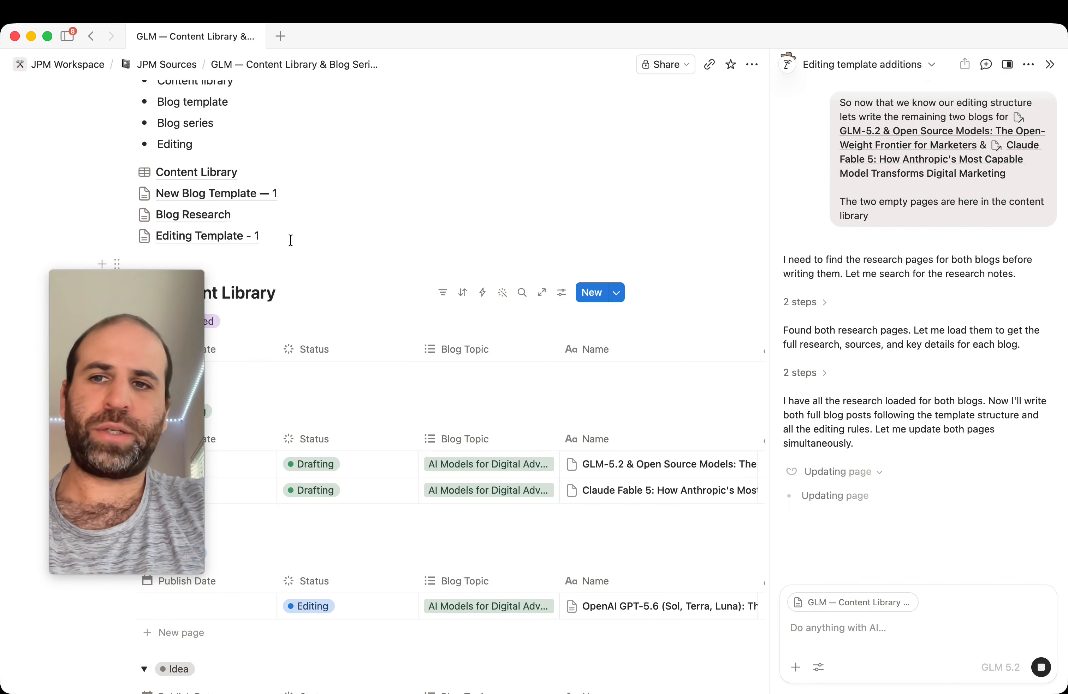
{"action": "scroll", "coordinate": [426, 455], "scroll_direction": "down", "scroll_amount": 5}
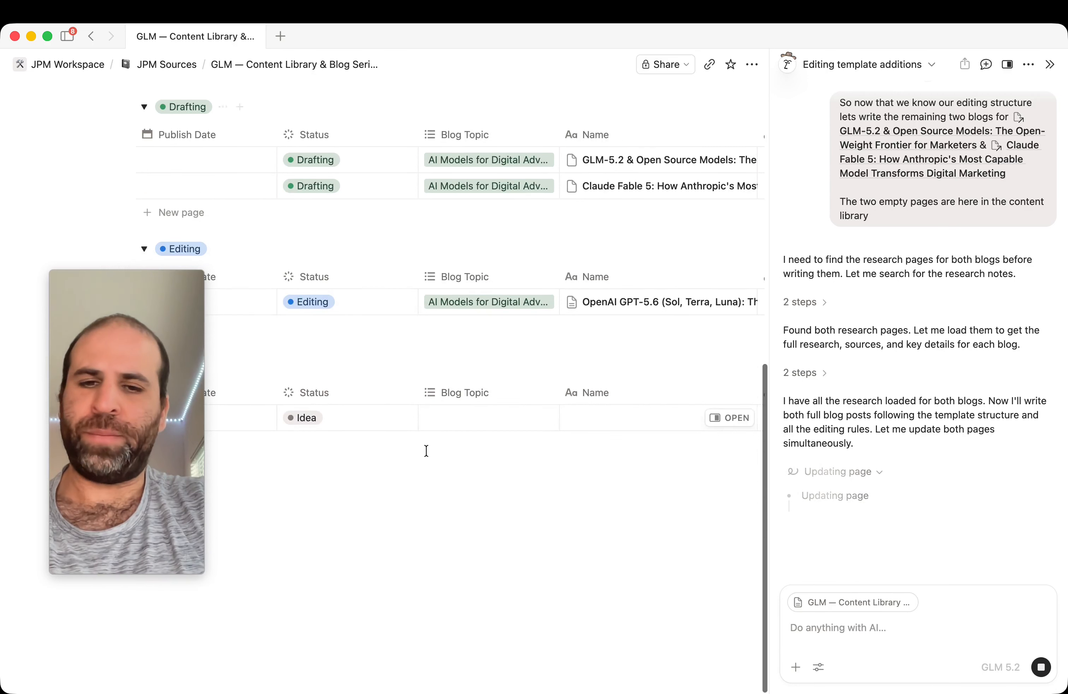
{"action": "scroll", "coordinate": [465, 472], "scroll_direction": "up", "scroll_amount": 2}
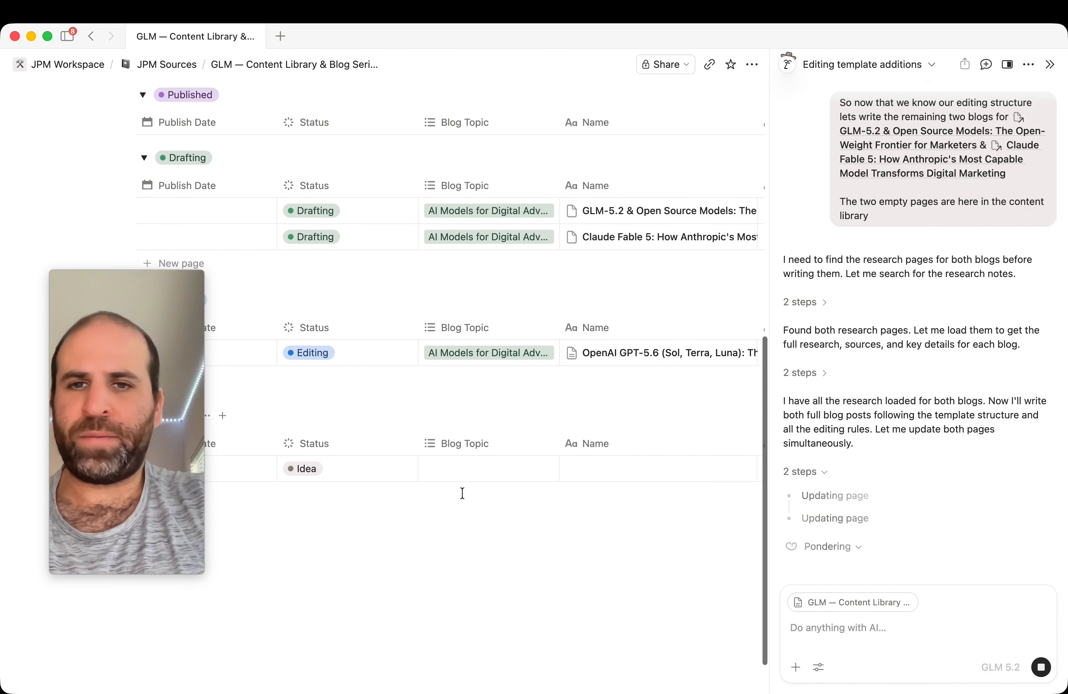
{"action": "scroll", "coordinate": [477, 491], "scroll_direction": "up", "scroll_amount": 6}
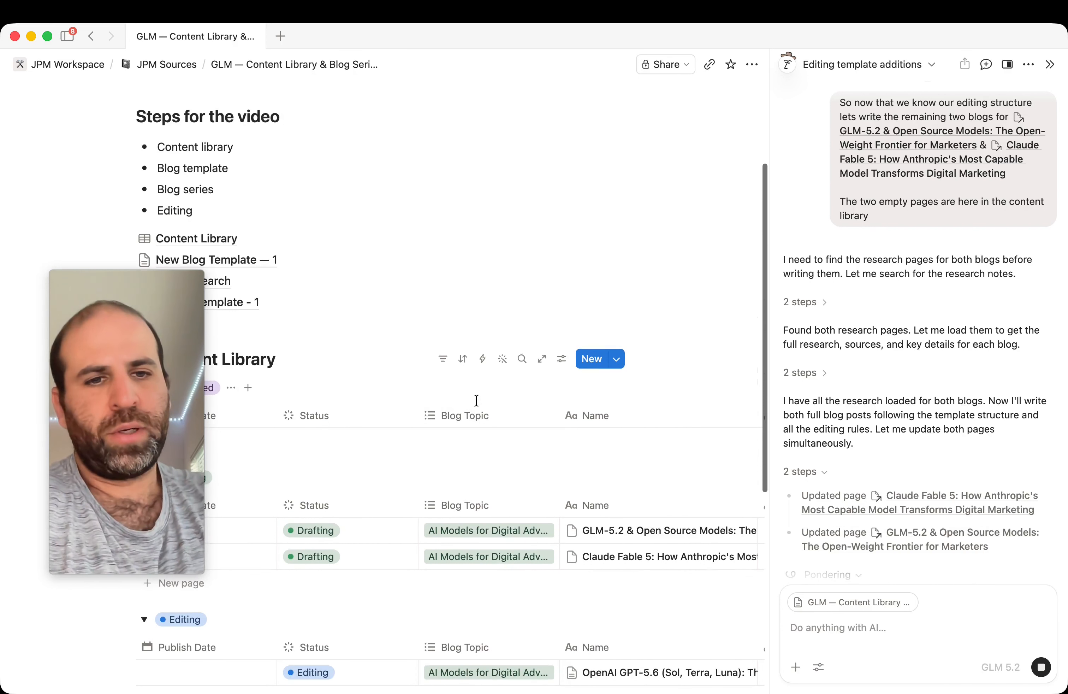
Step: Review the AI's key-section summaries for the Claude Fable 5 and GLM-5.2 blogs alongside the Content Library table
{"action": "scroll", "coordinate": [477, 401], "scroll_direction": "down", "scroll_amount": 2}
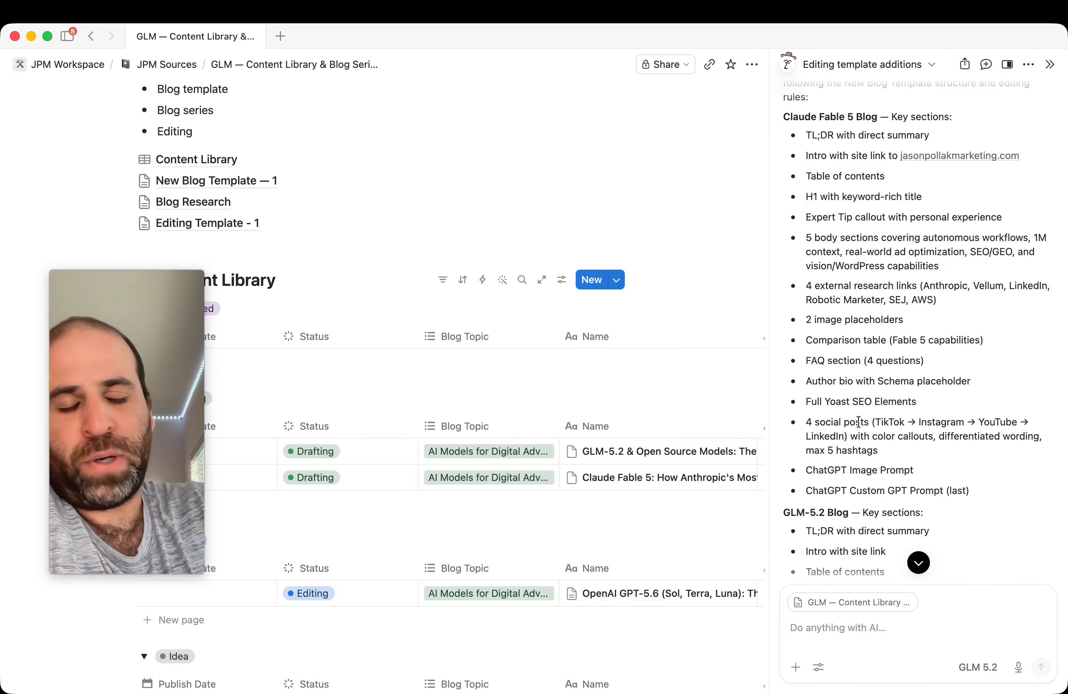
{"action": "scroll", "coordinate": [849, 428], "scroll_direction": "down", "scroll_amount": 7}
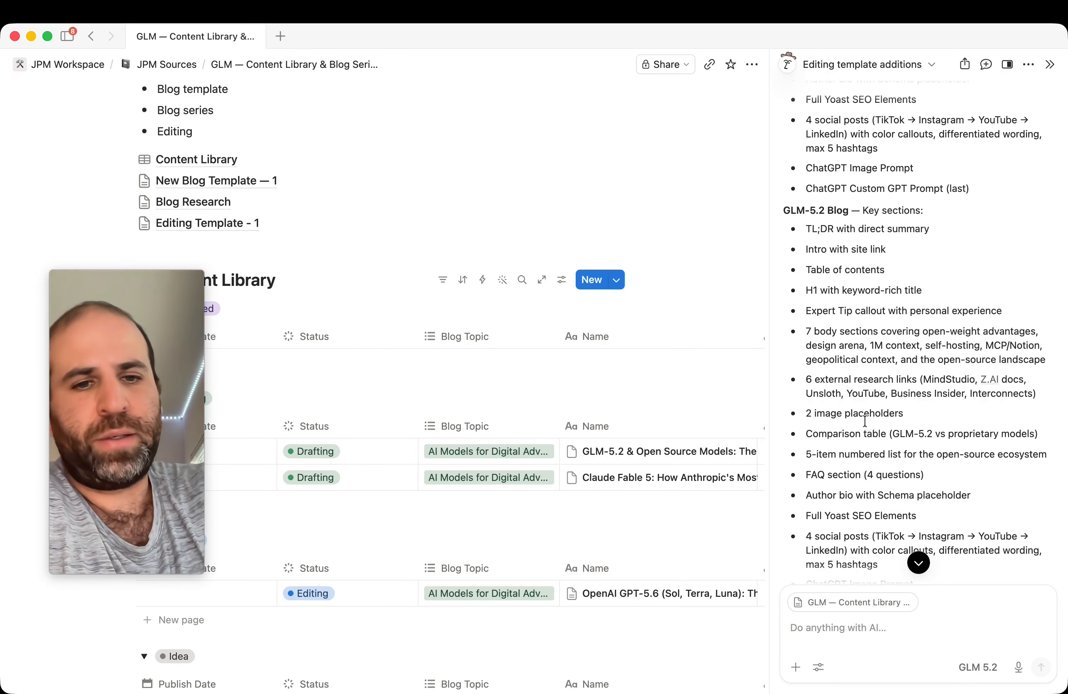
{"action": "scroll", "coordinate": [890, 381], "scroll_direction": "down", "scroll_amount": 4}
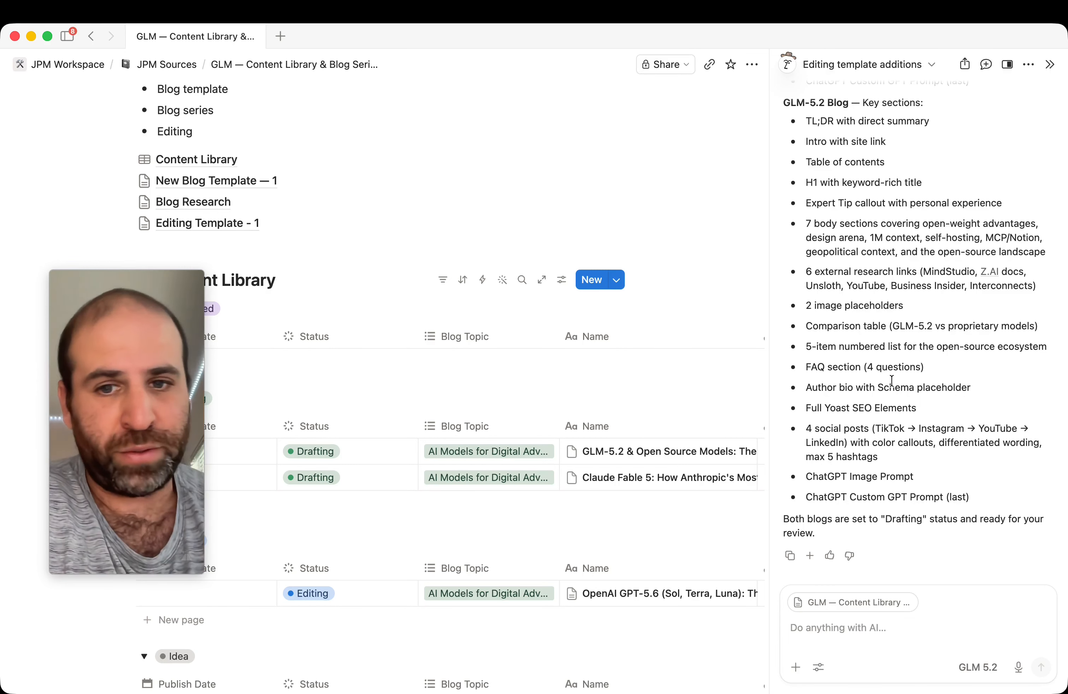
{"action": "scroll", "coordinate": [586, 464], "scroll_direction": "down", "scroll_amount": 5}
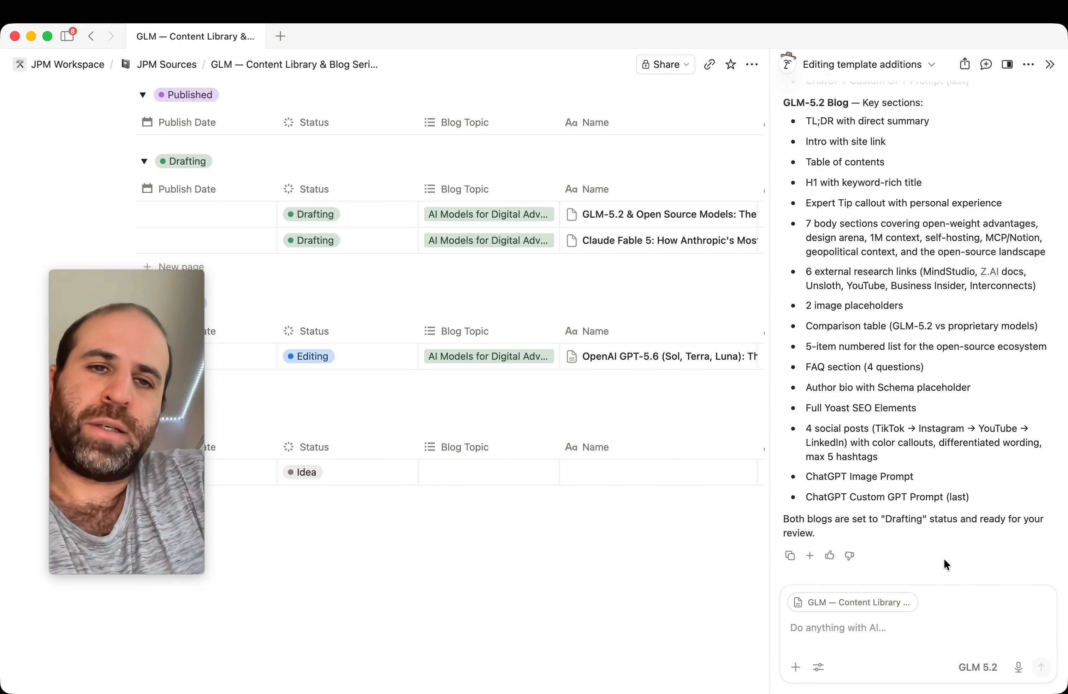
{"action": "scroll", "coordinate": [938, 497], "scroll_direction": "up", "scroll_amount": 1}
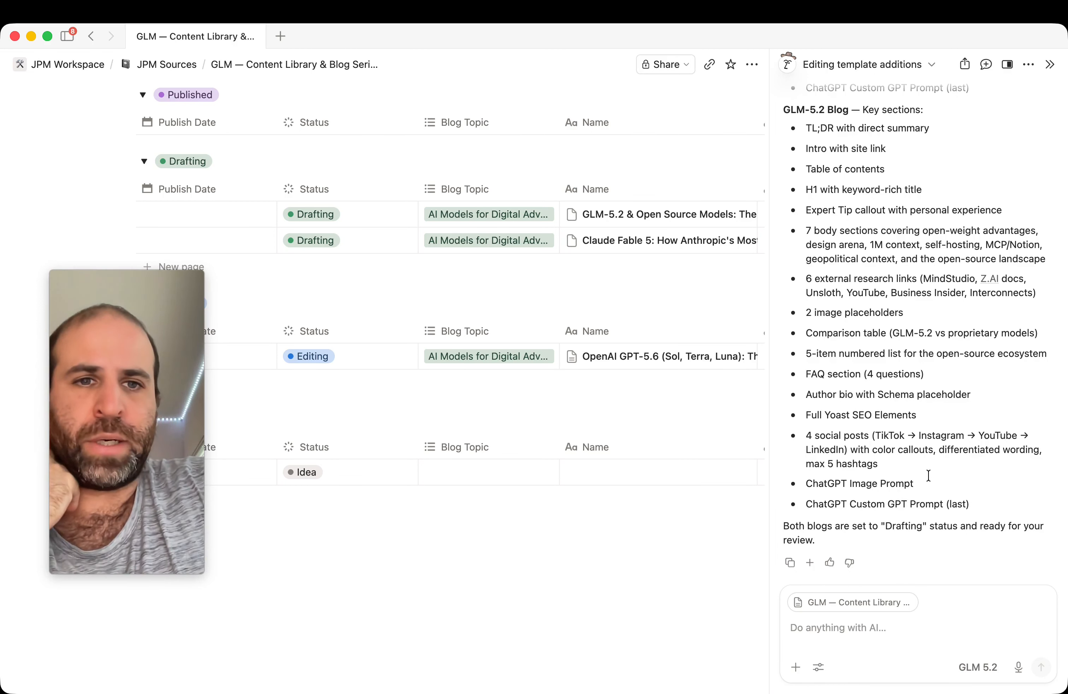
{"action": "scroll", "coordinate": [928, 475], "scroll_direction": "up", "scroll_amount": 1}
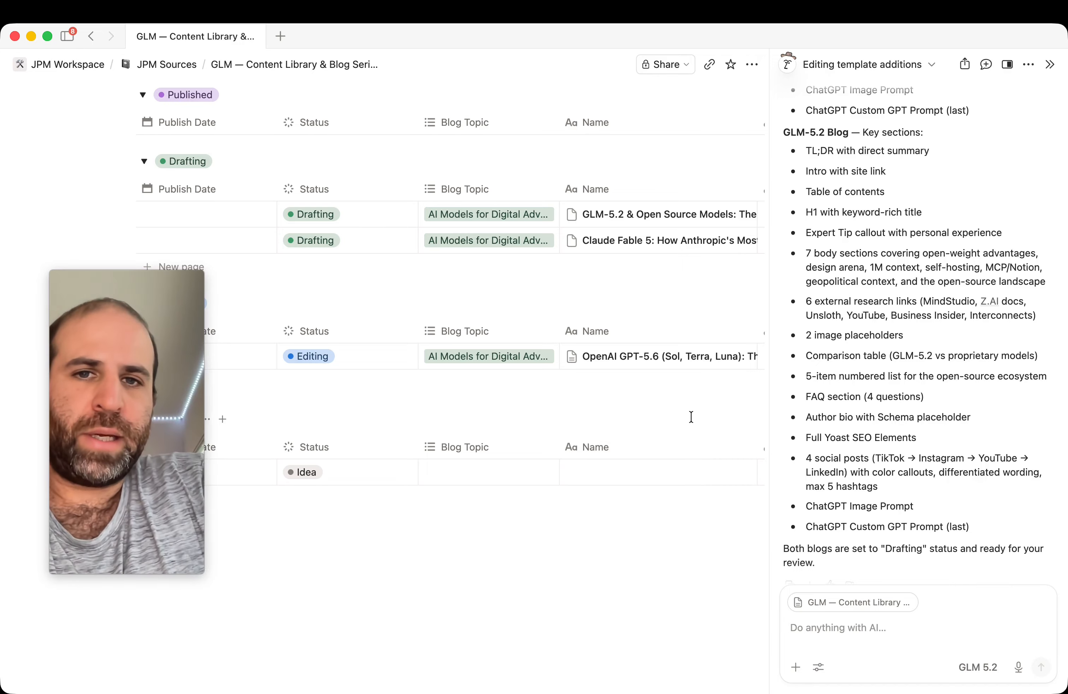
{"action": "scroll", "coordinate": [690, 413], "scroll_direction": "up", "scroll_amount": 2}
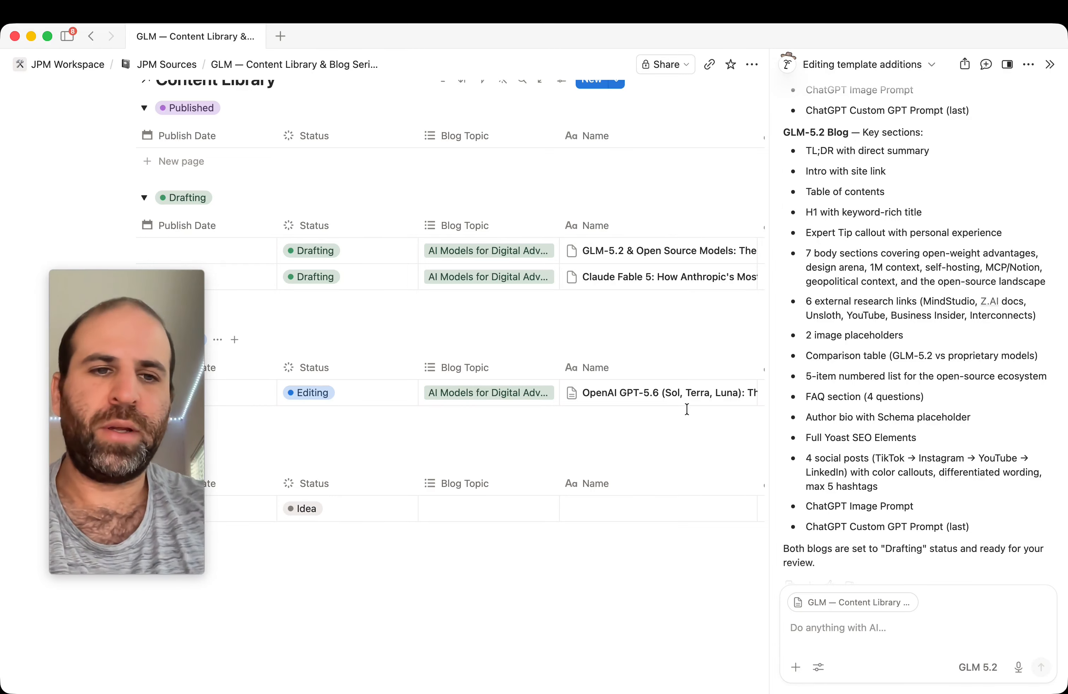
{"action": "scroll", "coordinate": [702, 414], "scroll_direction": "down", "scroll_amount": 1}
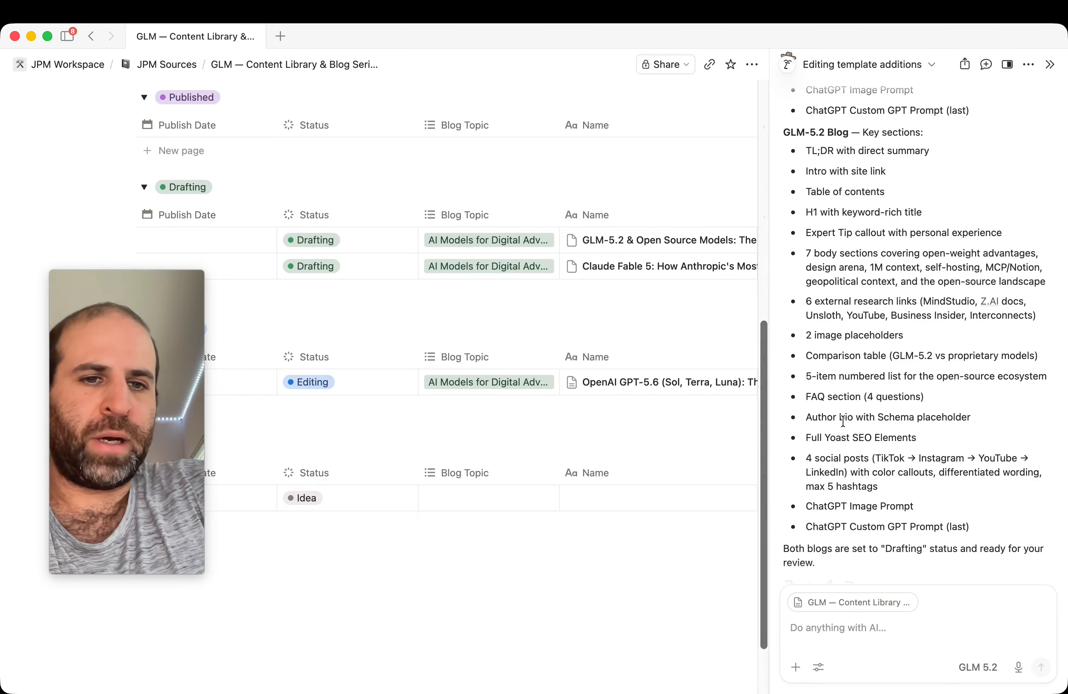
{"action": "scroll", "coordinate": [858, 442], "scroll_direction": "down", "scroll_amount": 1}
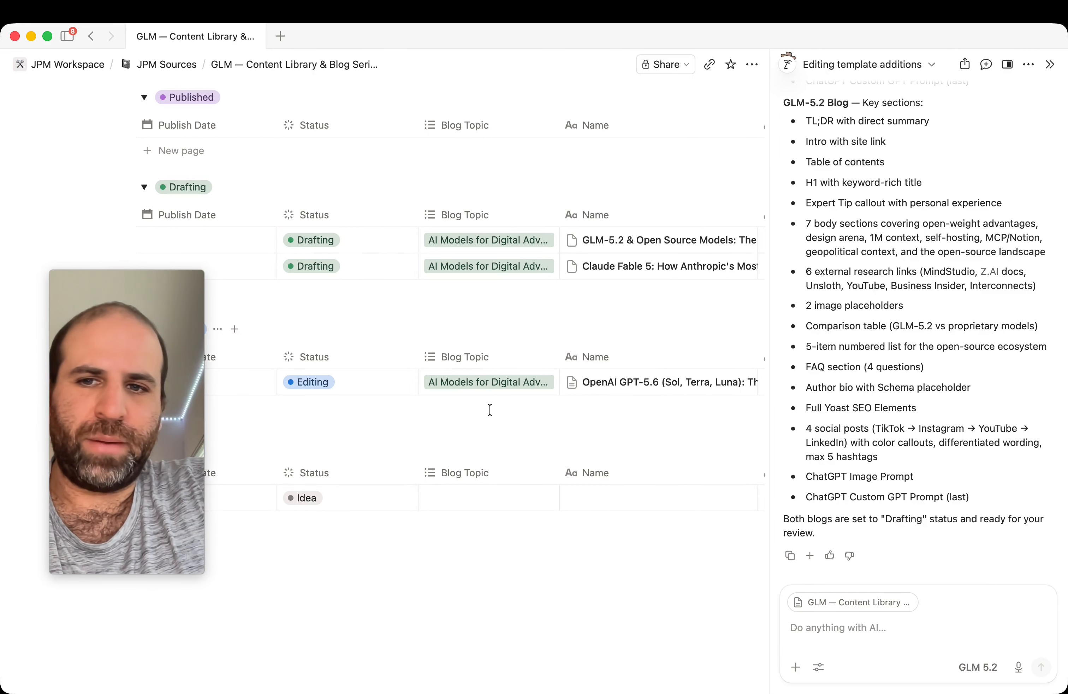
{"action": "scroll", "coordinate": [1035, 319], "scroll_direction": "up", "scroll_amount": 1}
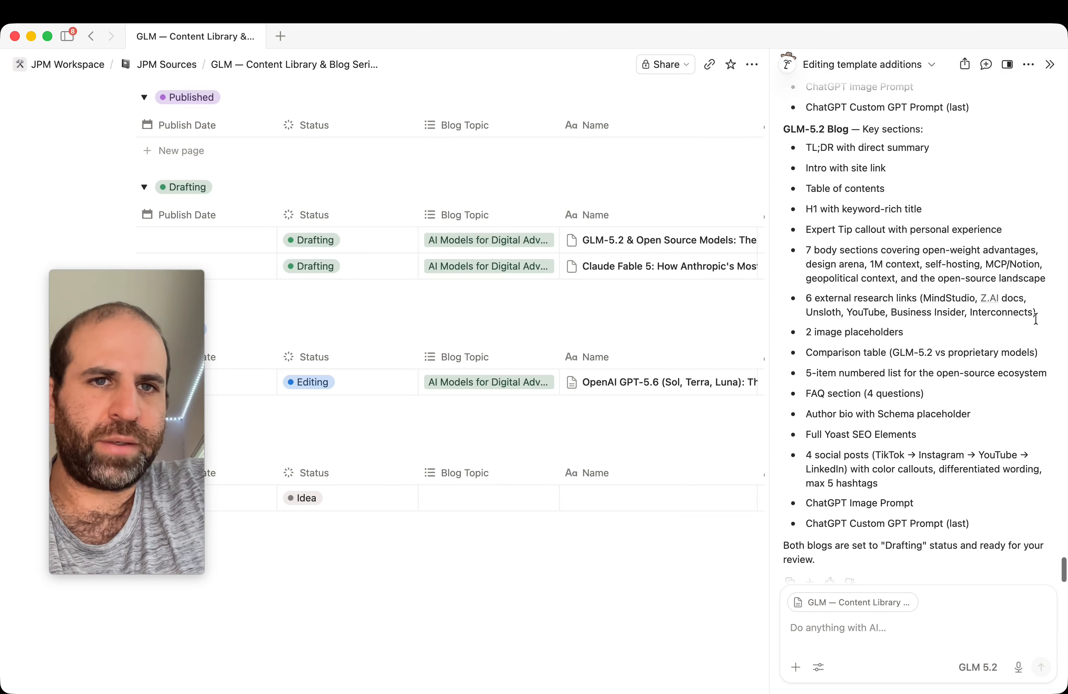
{"action": "scroll", "coordinate": [1035, 319], "scroll_direction": "up", "scroll_amount": 2}
{"action": "scroll", "coordinate": [593, 297], "scroll_direction": "up", "scroll_amount": 5}
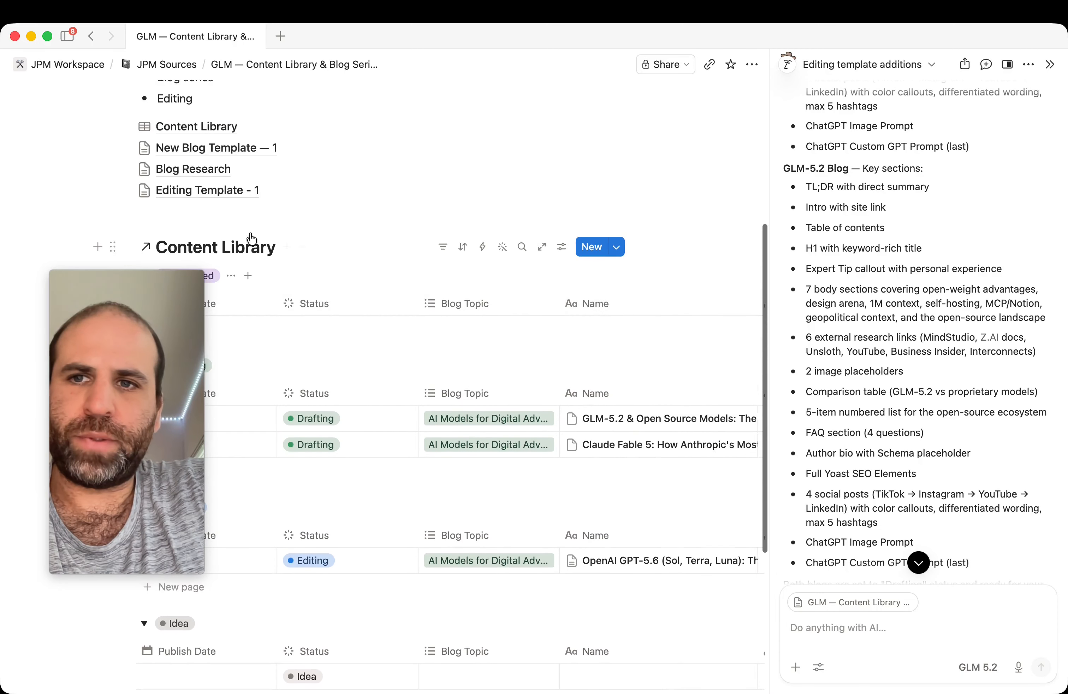
Step: Open the full Content Library and check the body of the GLM-5.2 & Open Source Models page, then close it
{"action": "left_click", "coordinate": [210, 127]}
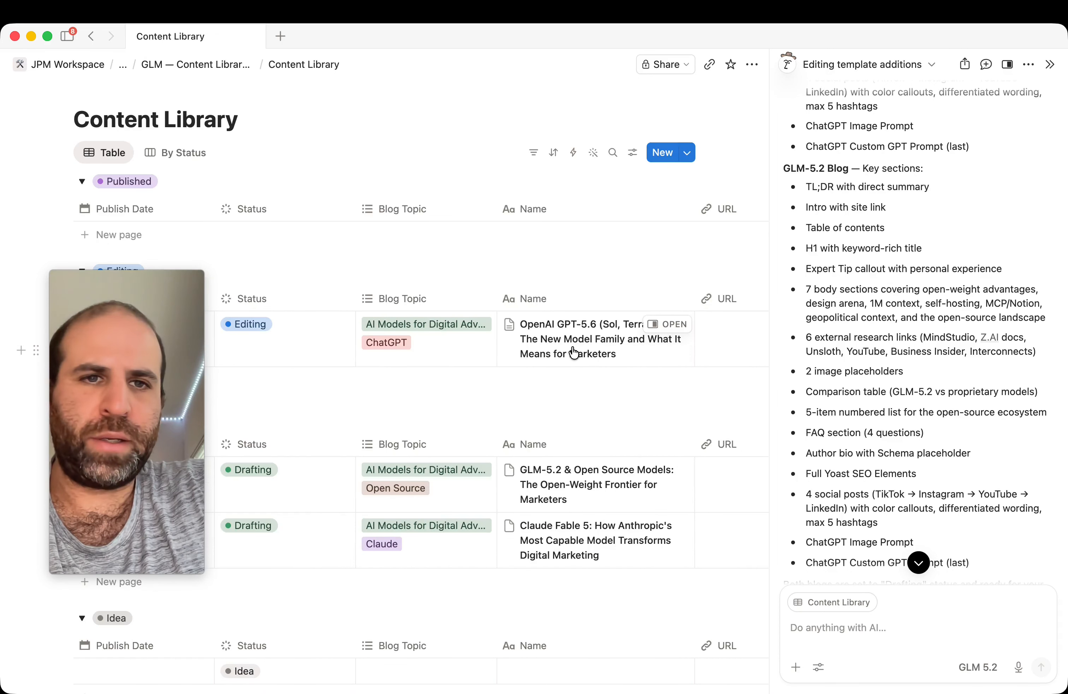
{"action": "scroll", "coordinate": [896, 333], "scroll_direction": "up", "scroll_amount": 8}
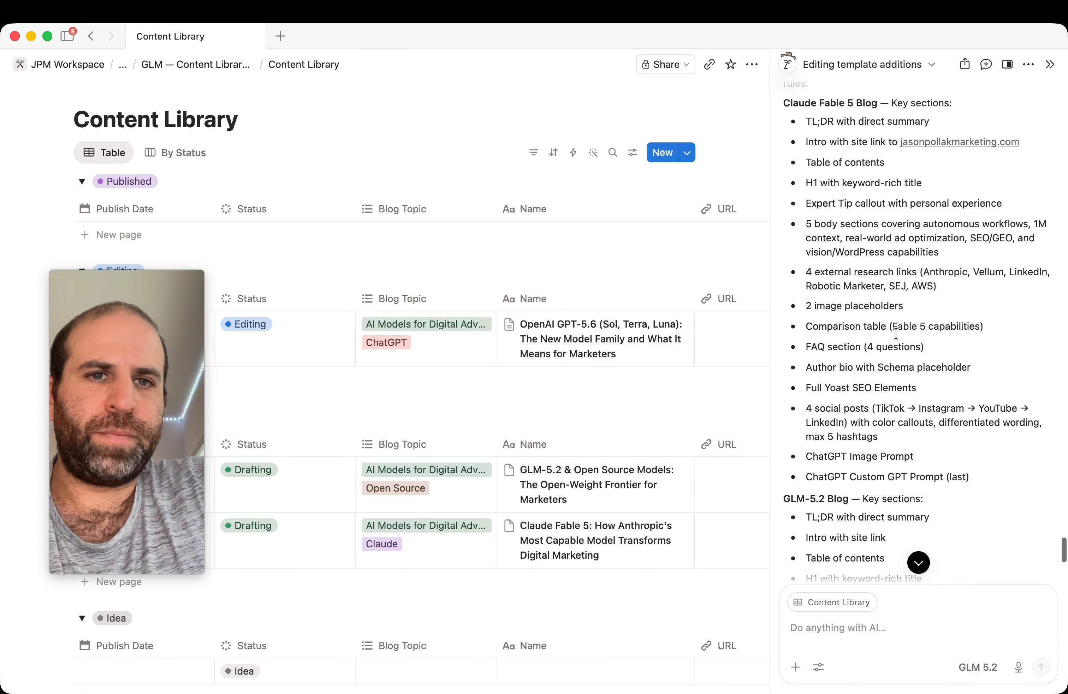
{"action": "left_click", "coordinate": [671, 470]}
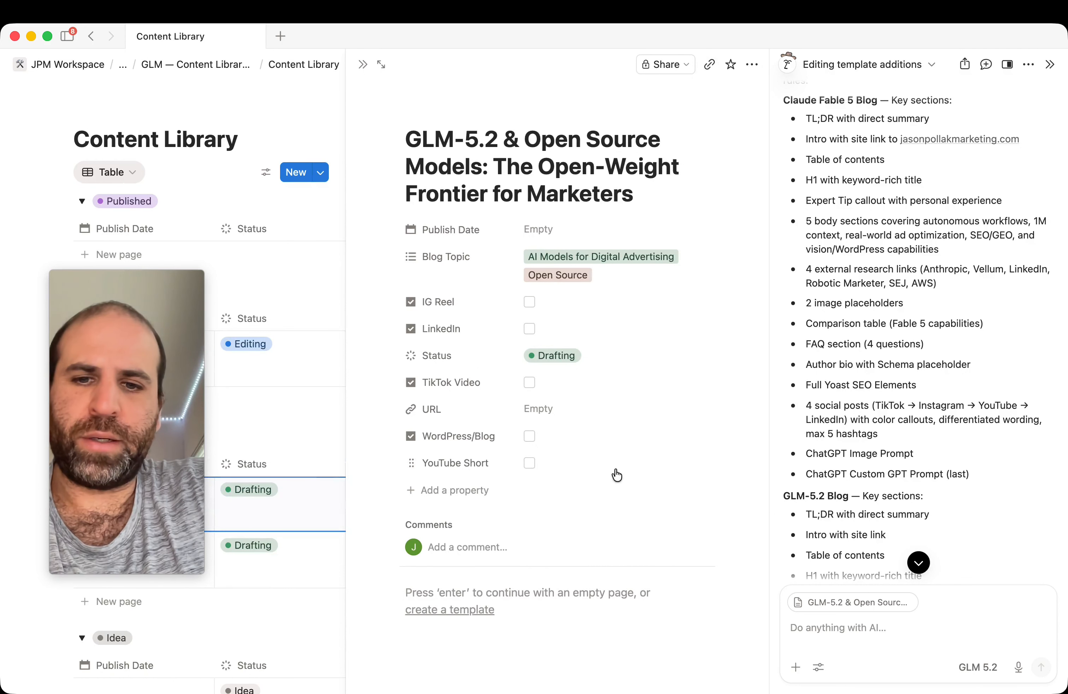
{"action": "left_click", "coordinate": [543, 638]}
{"action": "scroll", "coordinate": [549, 608], "scroll_direction": "down", "scroll_amount": 3}
{"action": "scroll", "coordinate": [549, 599], "scroll_direction": "up", "scroll_amount": 3}
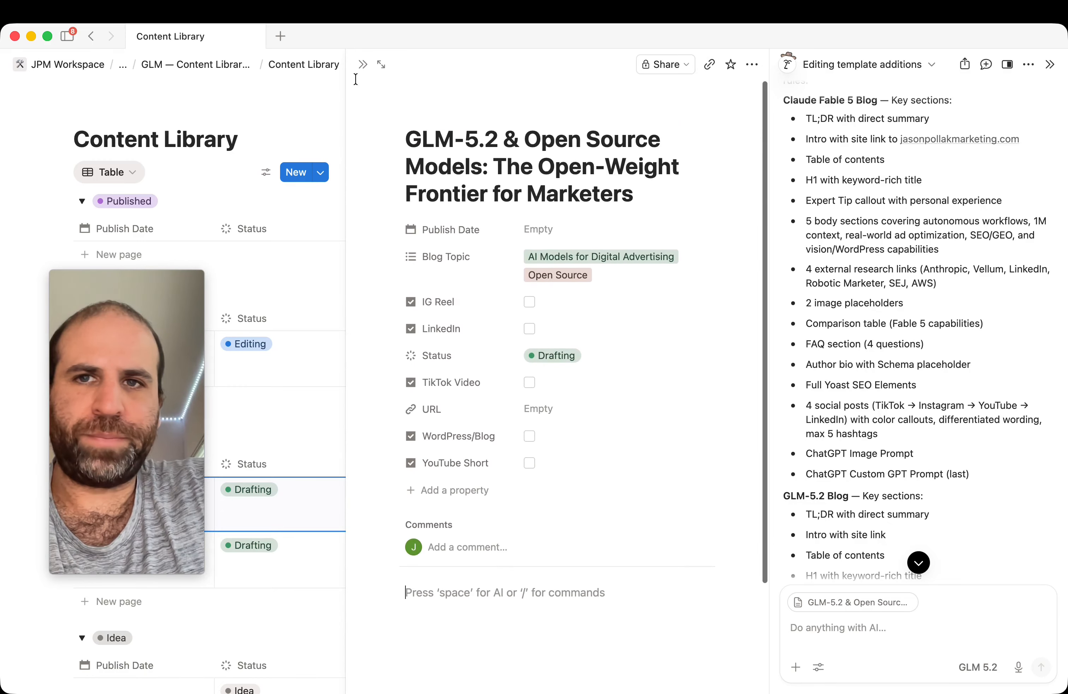
{"action": "left_click", "coordinate": [362, 64]}
Step: Submit the AI prompt "the update didn't go through, check oldstr"
{"action": "left_click", "coordinate": [848, 627]}
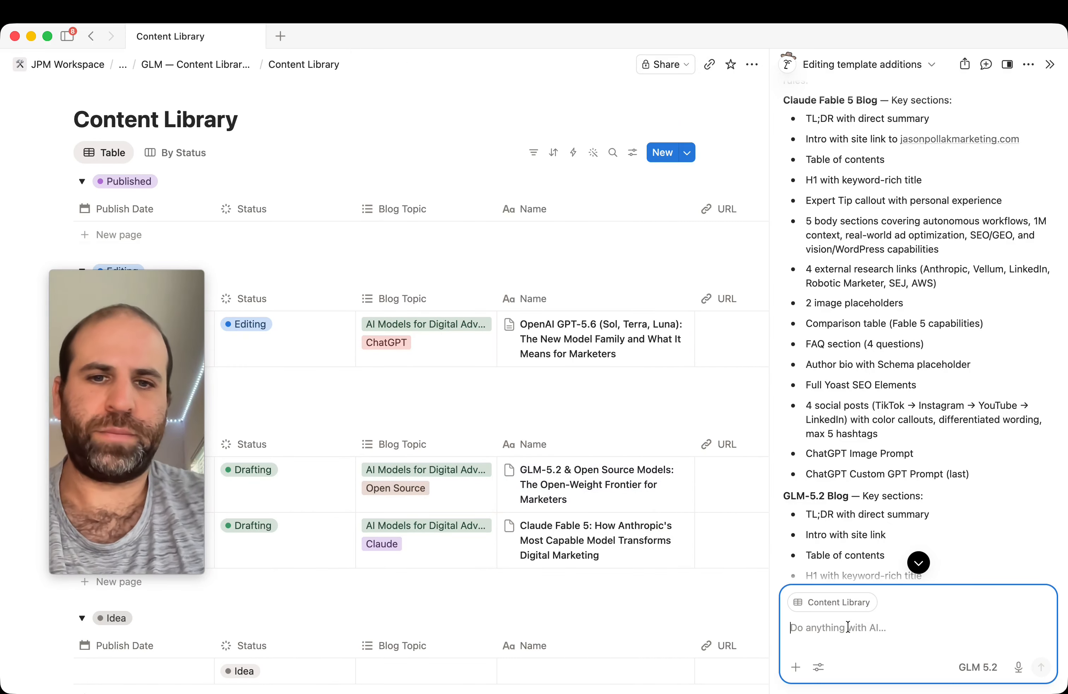
{"action": "type", "text": "the update didn"}
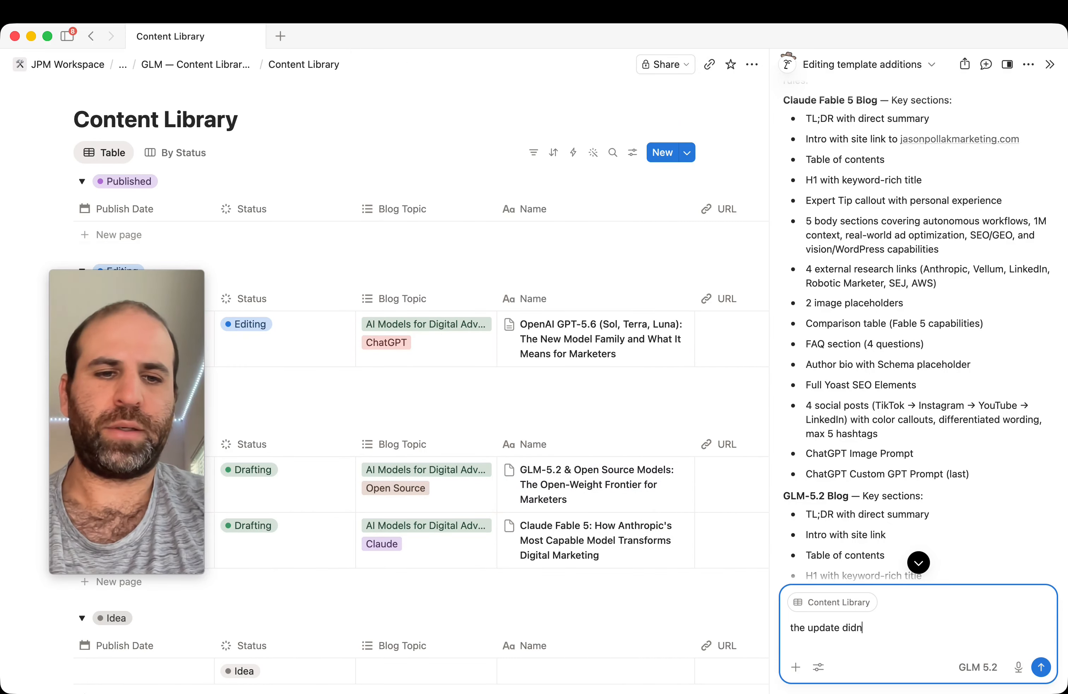
{"action": "type", "text": "'t go through, "}
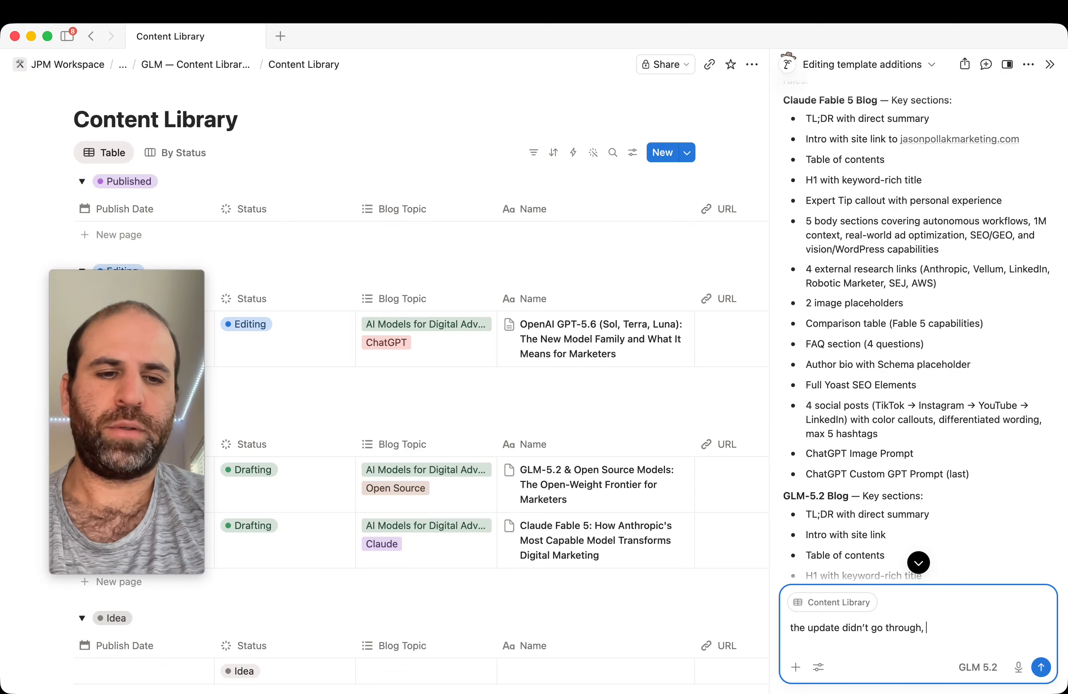
{"action": "type", "text": "check"}
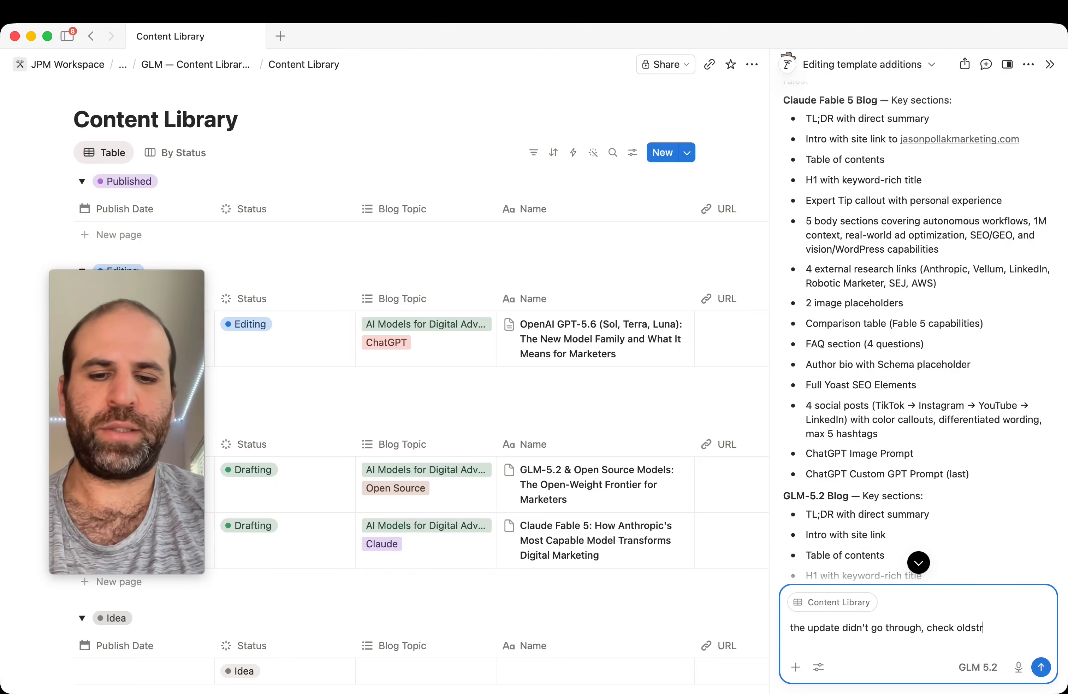
{"action": "type", "text": " oldstr"}
{"action": "key", "text": "Return"}
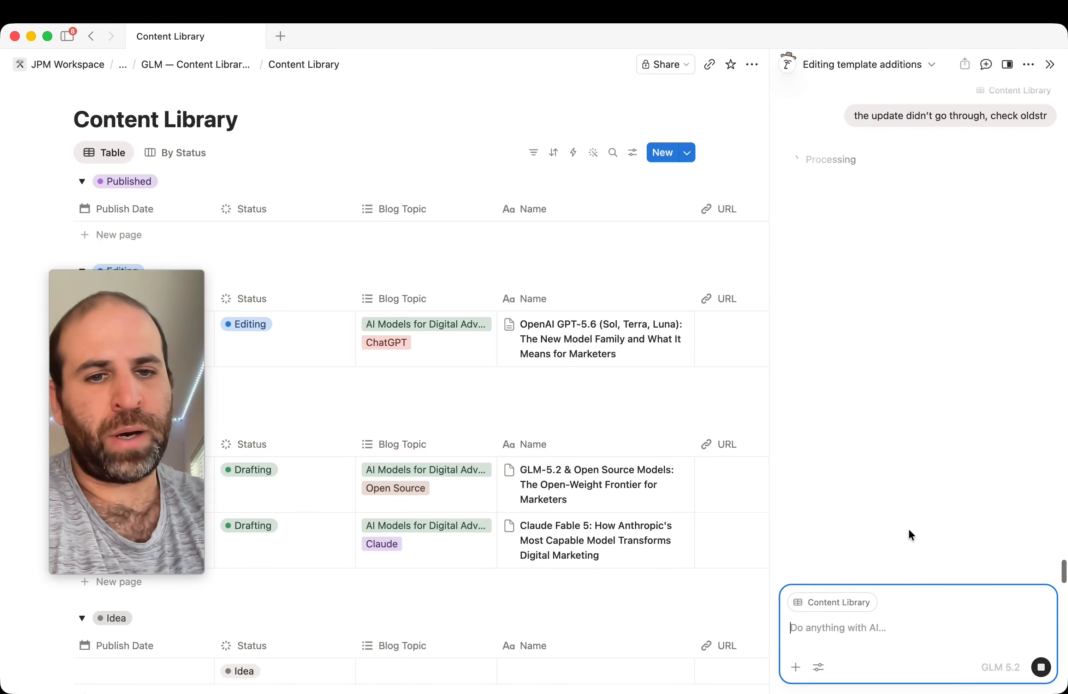
Step: Reread the AI's earlier blog summary and check the body of the Claude Fable 5 page in the Content Library
{"action": "scroll", "coordinate": [927, 419], "scroll_direction": "up", "scroll_amount": 10}
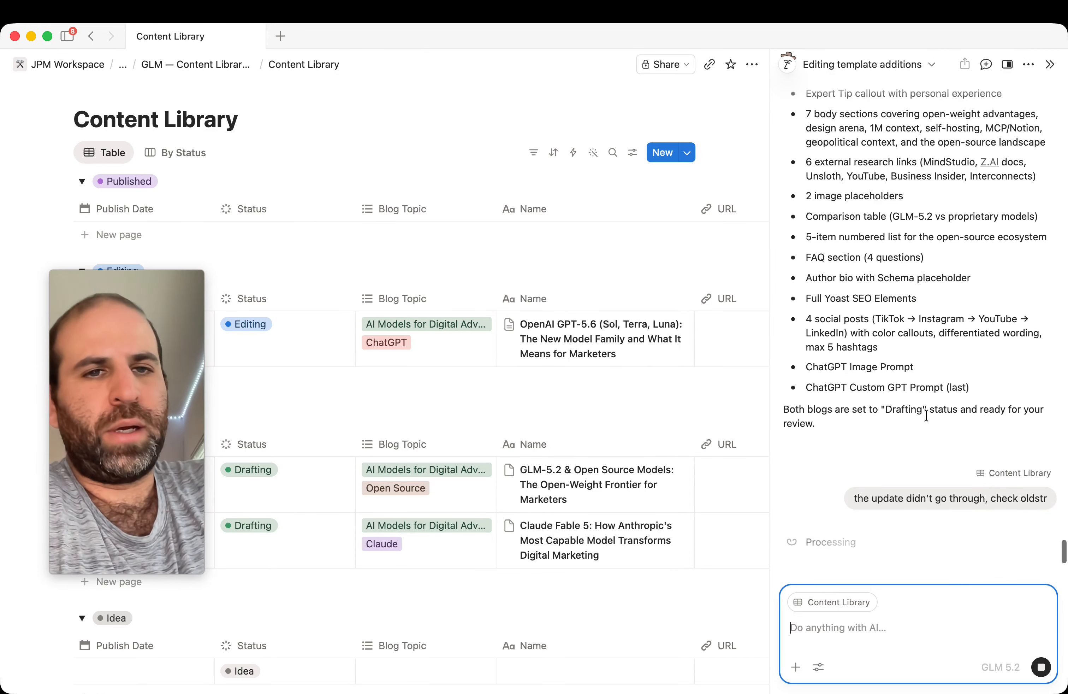
{"action": "scroll", "coordinate": [948, 410], "scroll_direction": "up", "scroll_amount": 9}
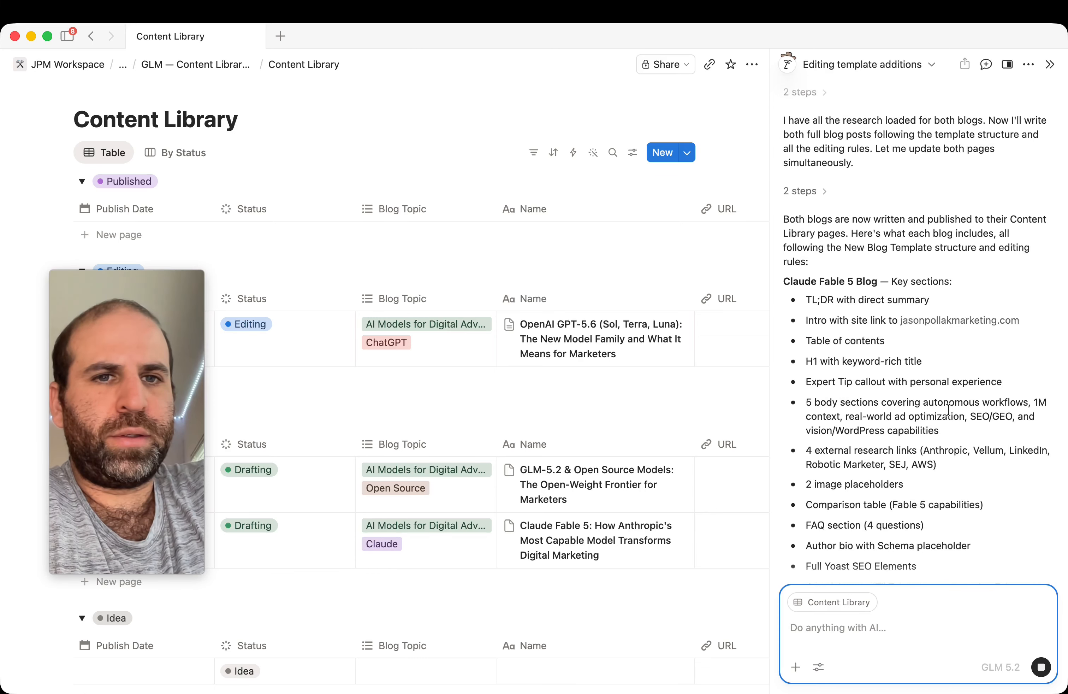
{"action": "left_click", "coordinate": [671, 528]}
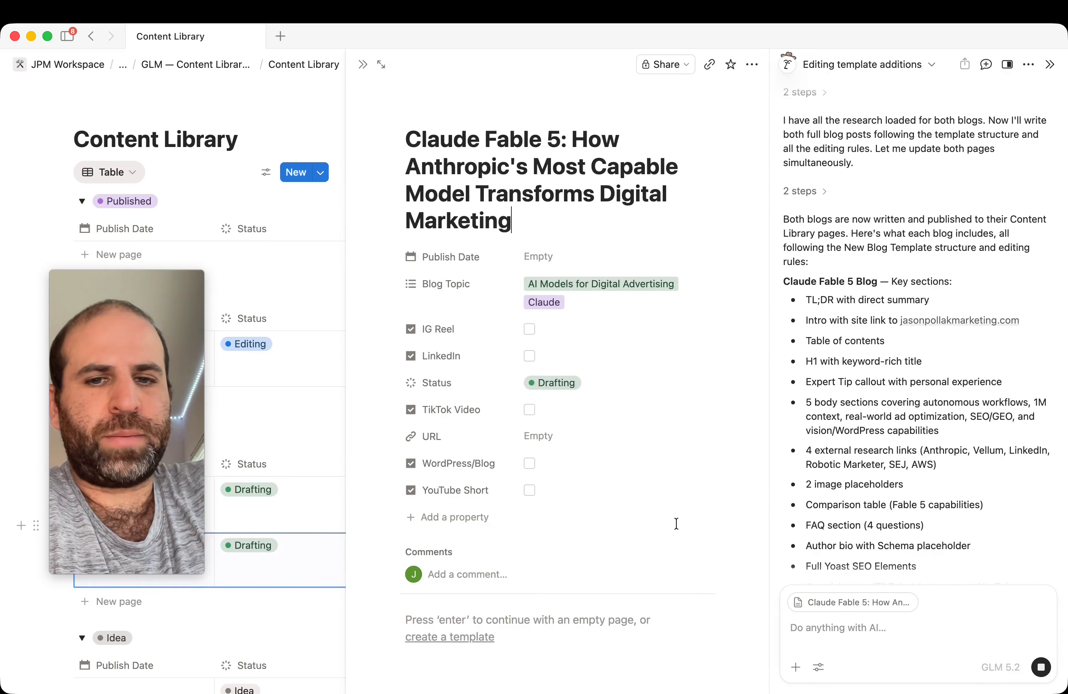
{"action": "scroll", "coordinate": [621, 558], "scroll_direction": "down", "scroll_amount": 5}
{"action": "left_click", "coordinate": [598, 485]}
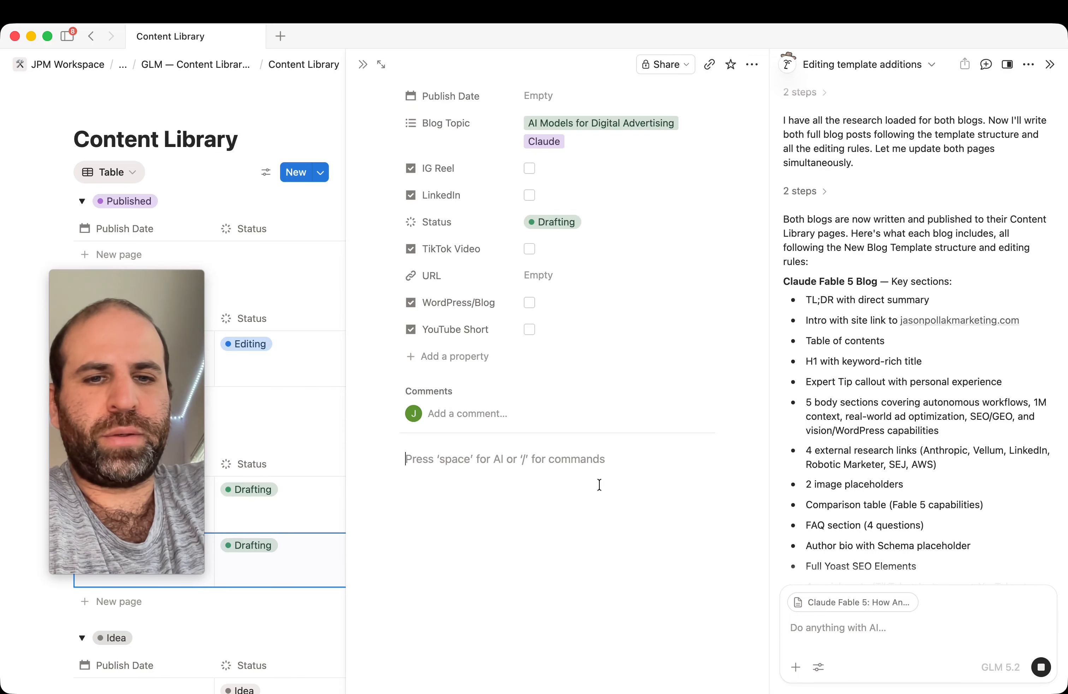
{"action": "scroll", "coordinate": [915, 464], "scroll_direction": "down", "scroll_amount": 2}
{"action": "scroll", "coordinate": [916, 464], "scroll_direction": "down", "scroll_amount": 10}
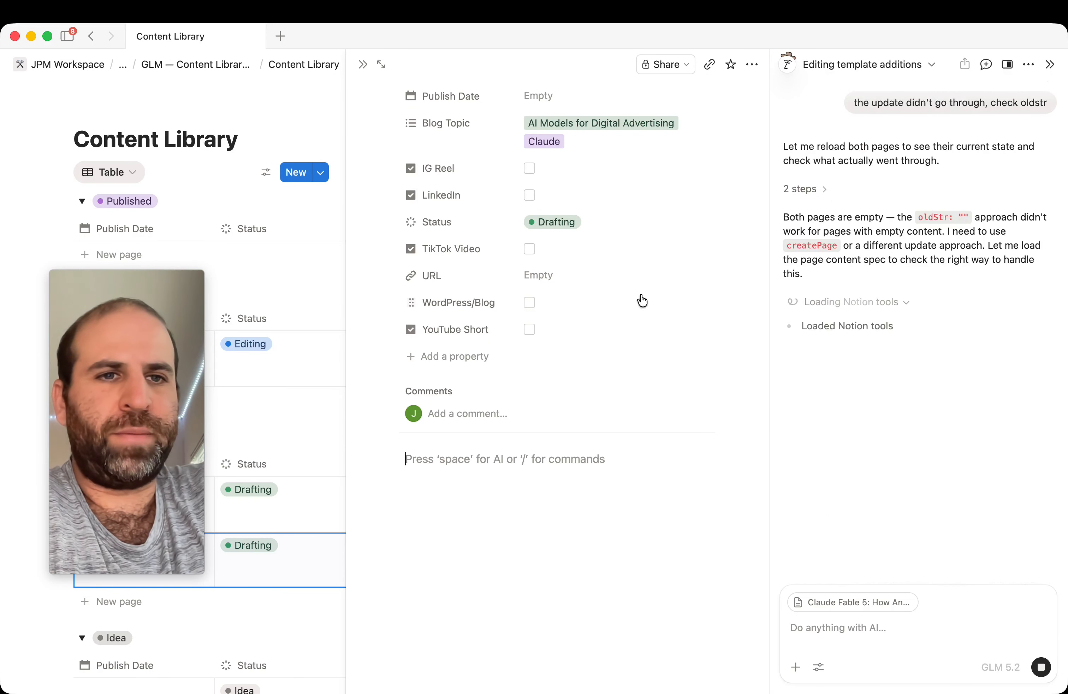
{"action": "left_click", "coordinate": [362, 65]}
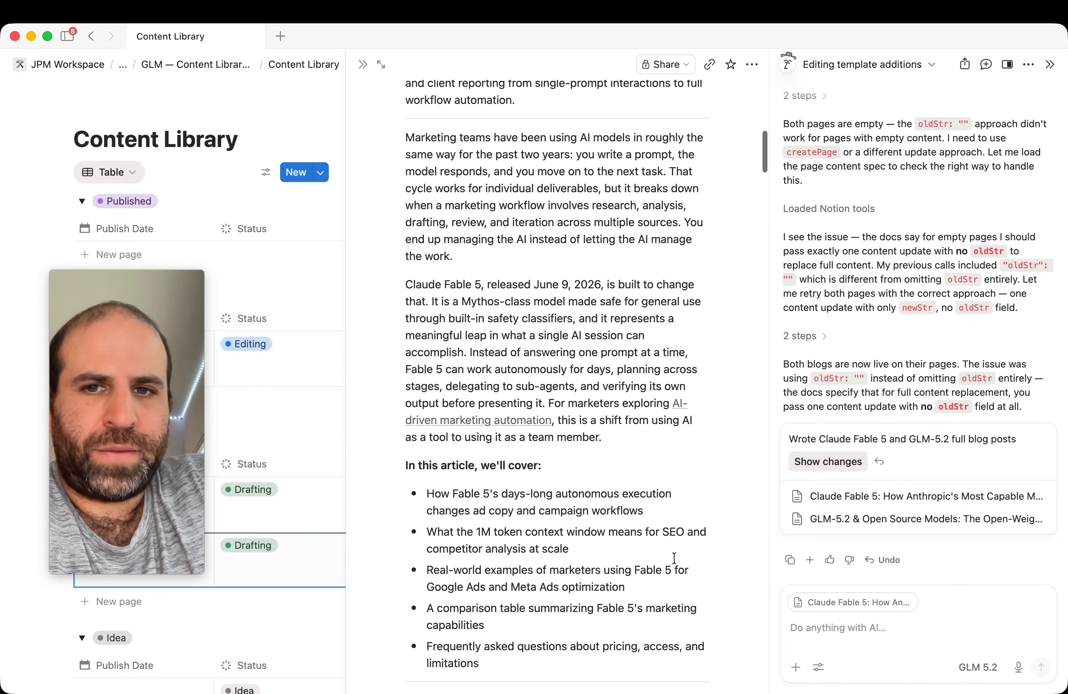
Step: Read through the Claude Fable 5 blog from its TL;DR to the TikTok and Instagram posts, and close the page
{"action": "scroll", "coordinate": [675, 558], "scroll_direction": "up", "scroll_amount": 10}
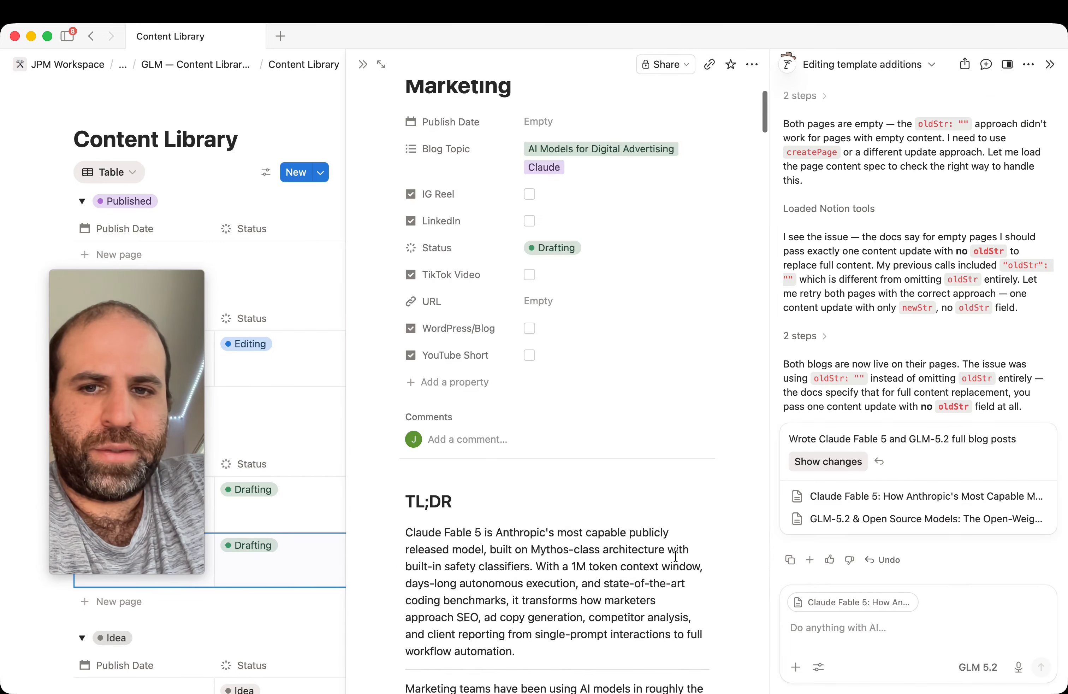
{"action": "scroll", "coordinate": [675, 557], "scroll_direction": "down", "scroll_amount": 12}
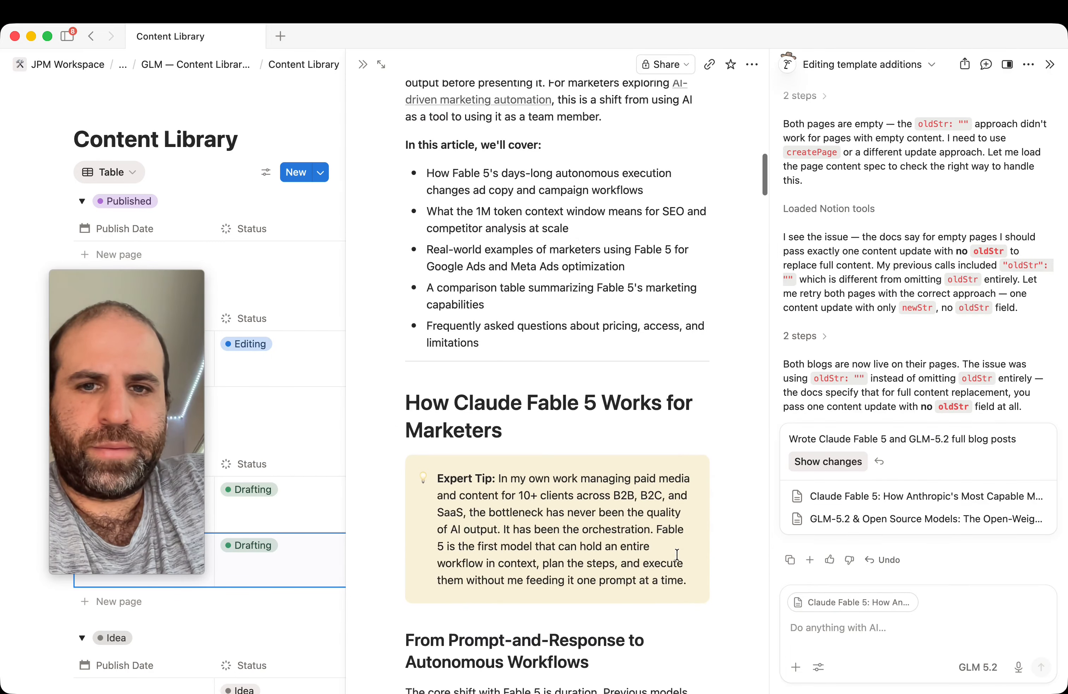
{"action": "scroll", "coordinate": [677, 554], "scroll_direction": "down", "scroll_amount": 15}
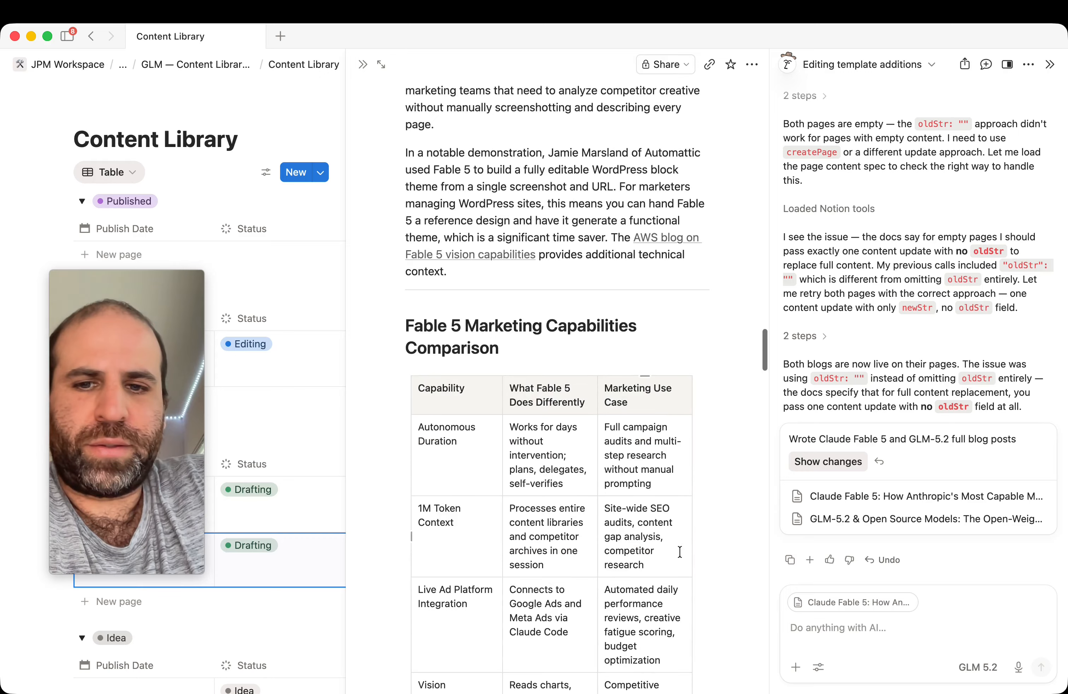
{"action": "scroll", "coordinate": [680, 552], "scroll_direction": "down", "scroll_amount": 20}
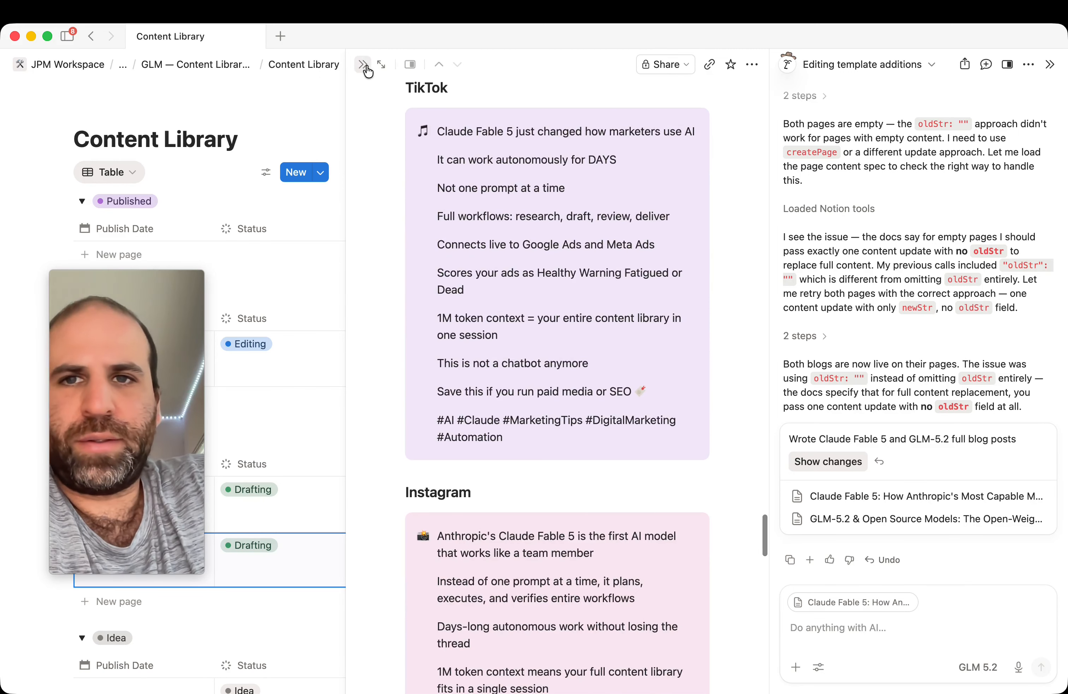
{"action": "left_click", "coordinate": [365, 67]}
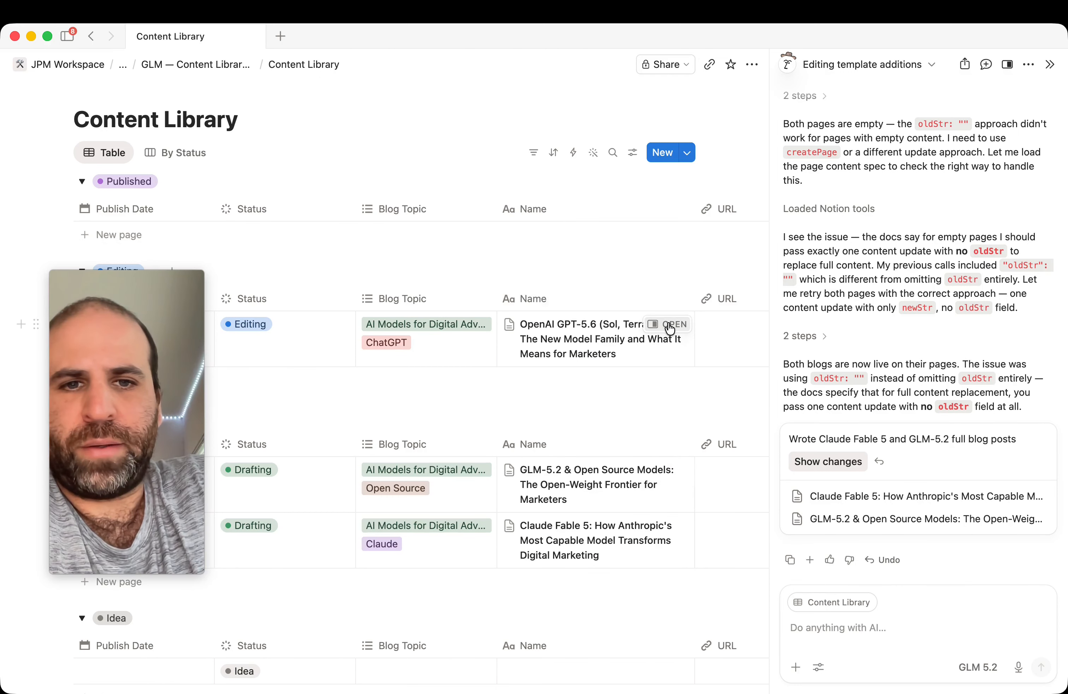
Step: Open the OpenAI GPT-5.6 blog page from the Content Library and review its properties and opening sections
{"action": "left_click", "coordinate": [668, 336]}
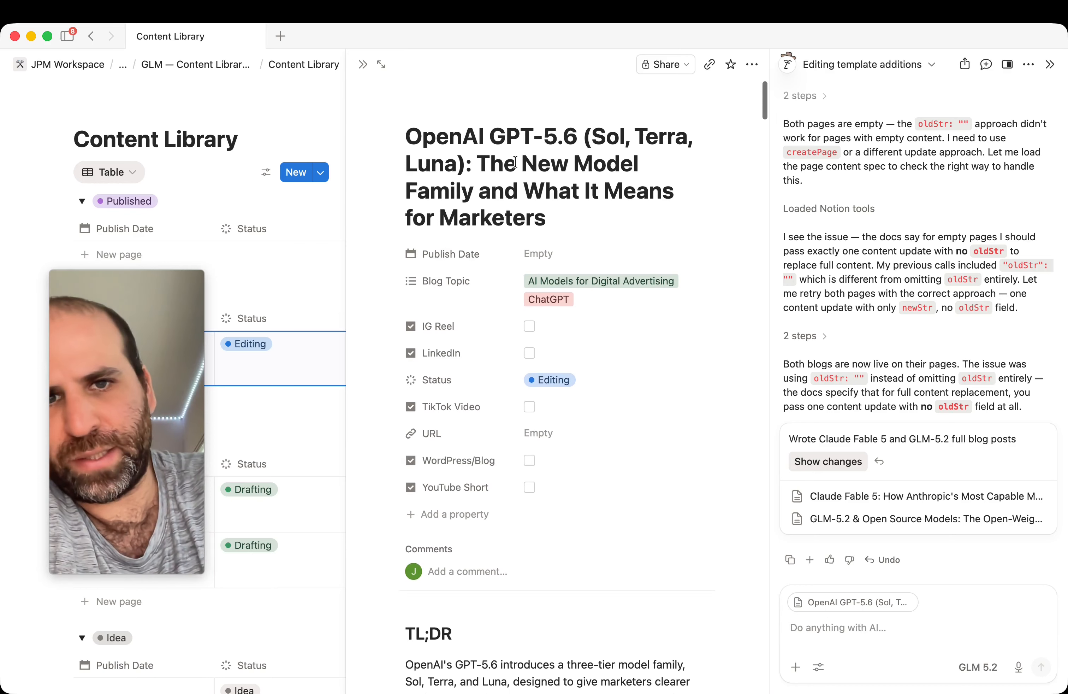
{"action": "left_click", "coordinate": [360, 66]}
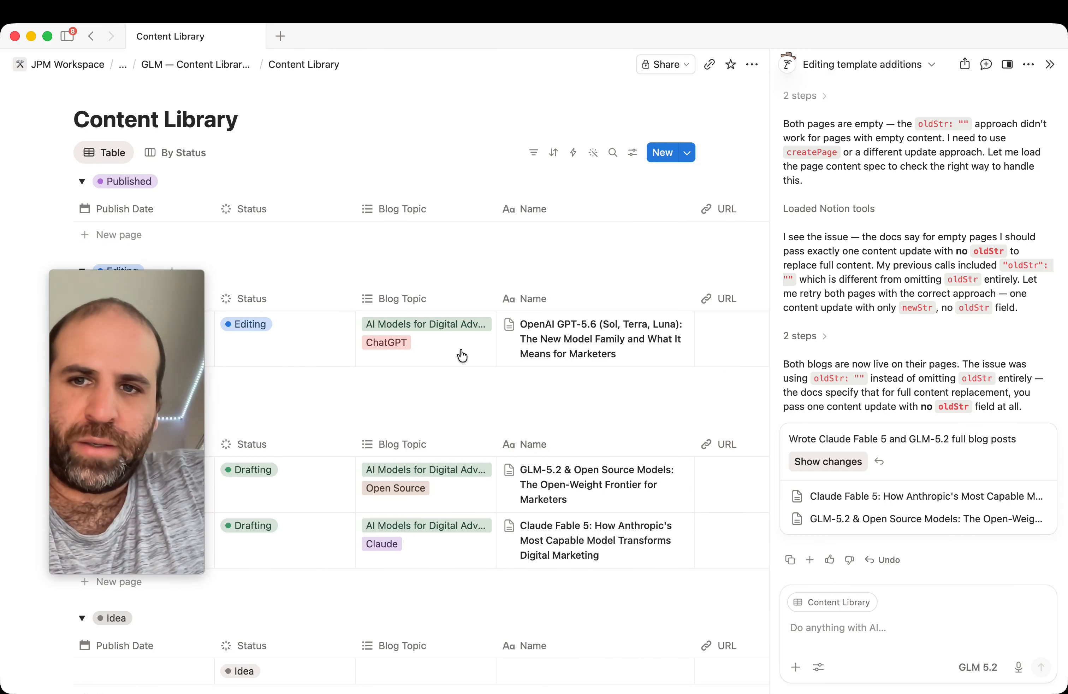
{"action": "left_click", "coordinate": [677, 323]}
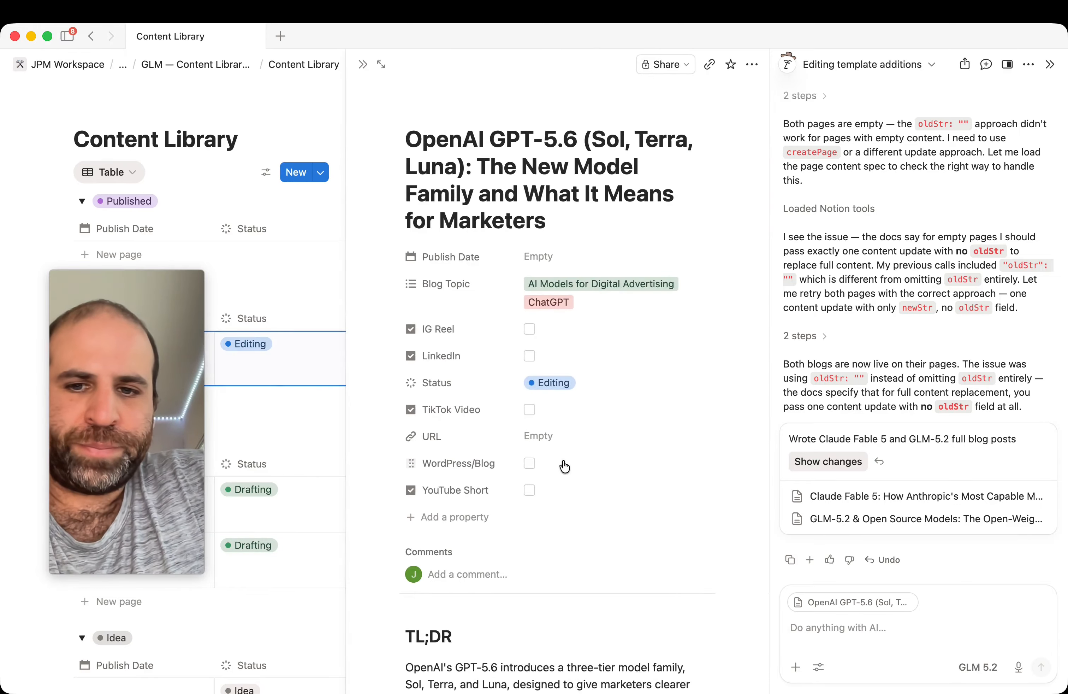
{"action": "scroll", "coordinate": [563, 465], "scroll_direction": "down", "scroll_amount": 15}
{"action": "scroll", "coordinate": [577, 463], "scroll_direction": "down", "scroll_amount": 20}
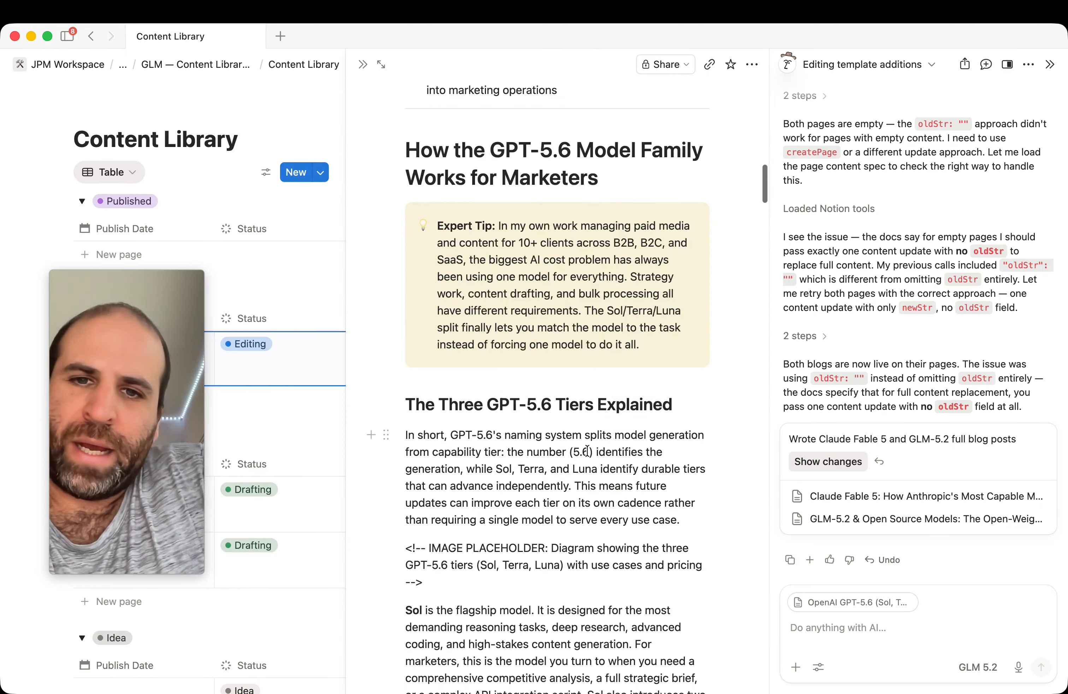
Step: Read the GPT-5.6 blog from the three-tiers section and its image placeholder through to the Frequently Asked Questions
{"action": "scroll", "coordinate": [580, 441], "scroll_direction": "up", "scroll_amount": 10}
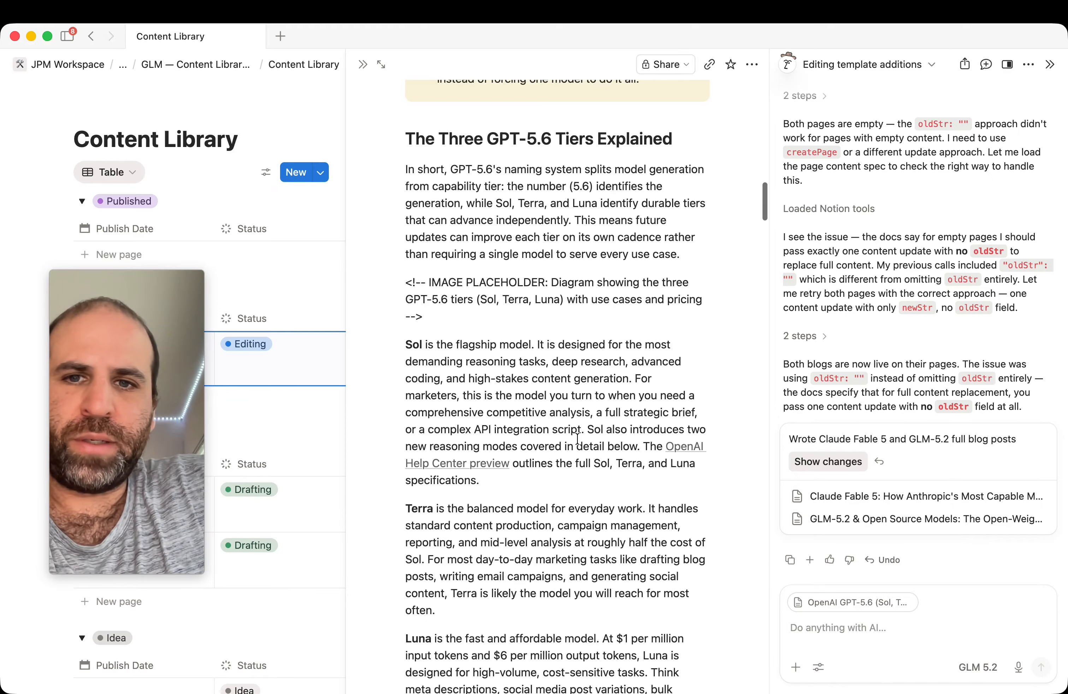
{"action": "left_click_drag", "start_coordinate": [428, 283], "coordinate": [644, 301]}
{"action": "left_click", "coordinate": [644, 305]}
{"action": "scroll", "coordinate": [559, 451], "scroll_direction": "down", "scroll_amount": 20}
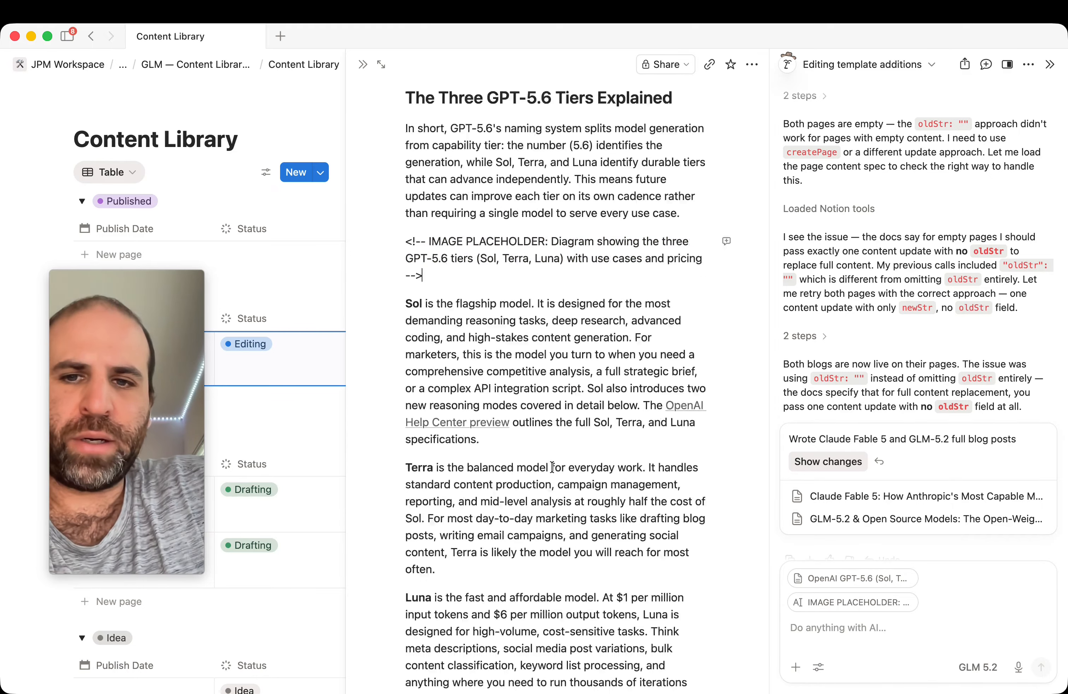
{"action": "scroll", "coordinate": [570, 444], "scroll_direction": "down", "scroll_amount": 15}
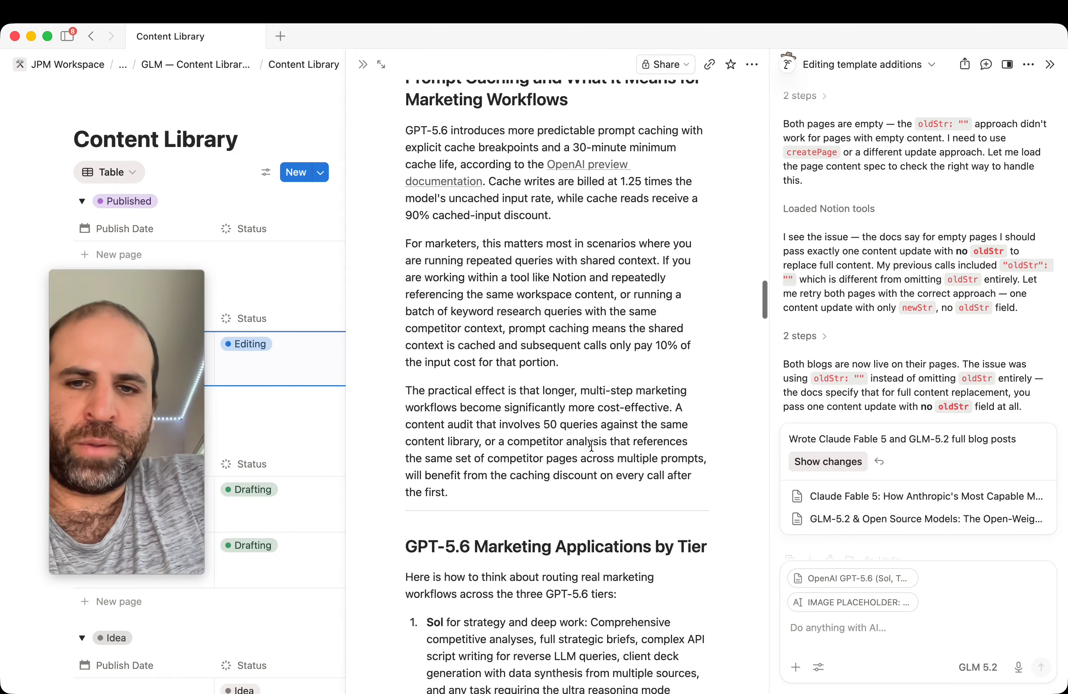
{"action": "scroll", "coordinate": [590, 440], "scroll_direction": "down", "scroll_amount": 20}
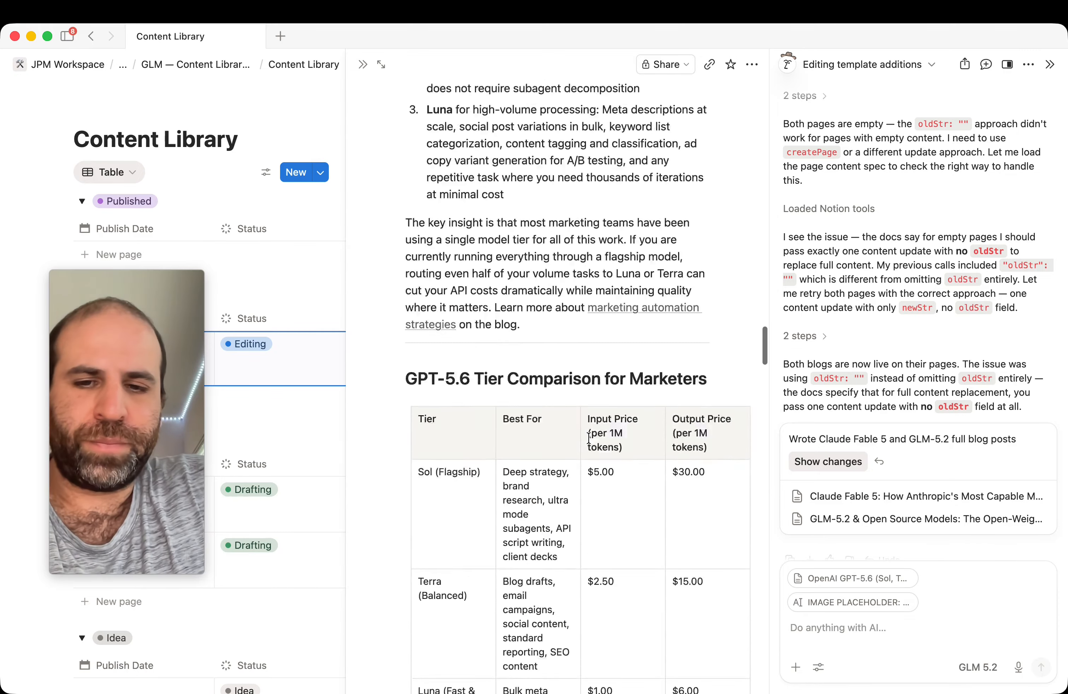
{"action": "scroll", "coordinate": [589, 438], "scroll_direction": "down", "scroll_amount": 15}
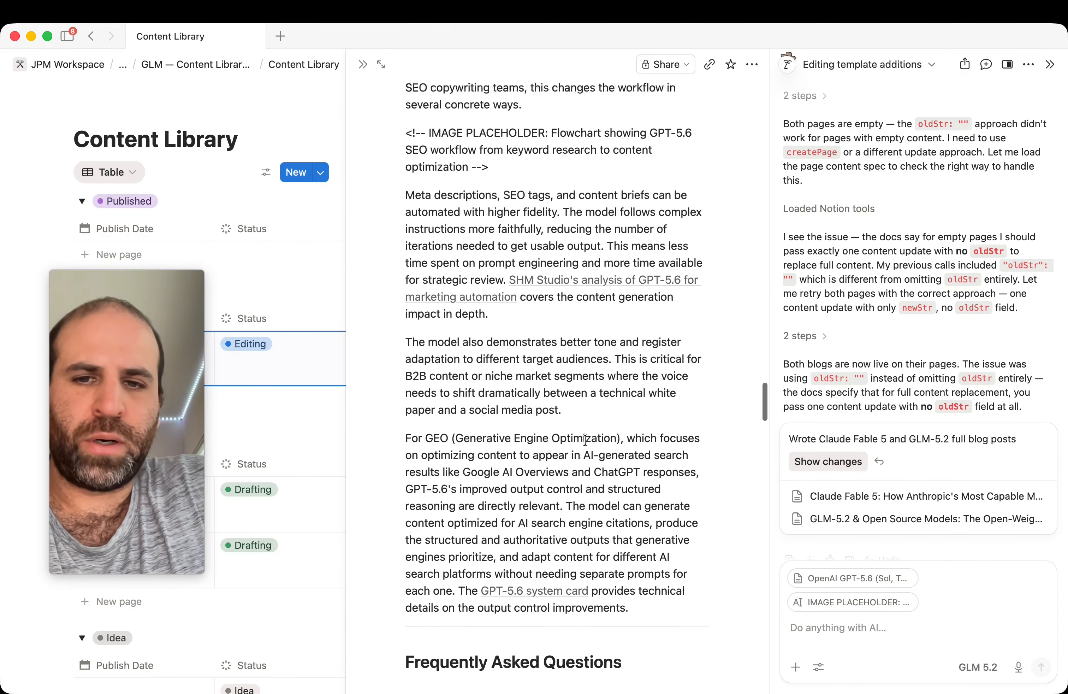
{"action": "scroll", "coordinate": [590, 437], "scroll_direction": "down", "scroll_amount": 15}
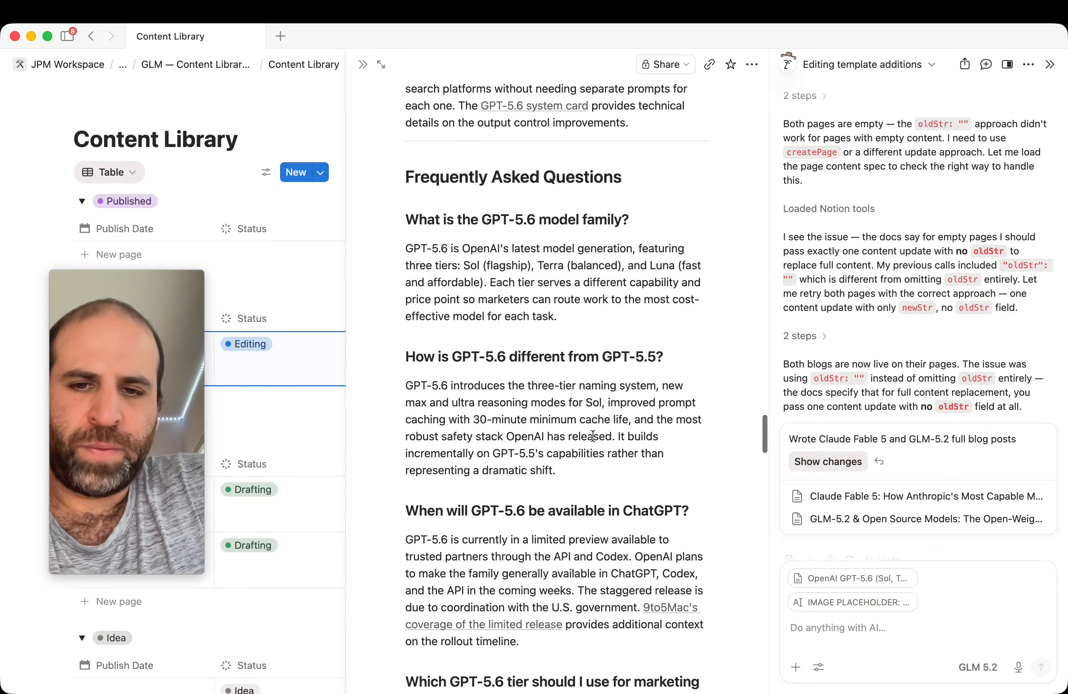
{"action": "scroll", "coordinate": [593, 435], "scroll_direction": "up", "scroll_amount": 10}
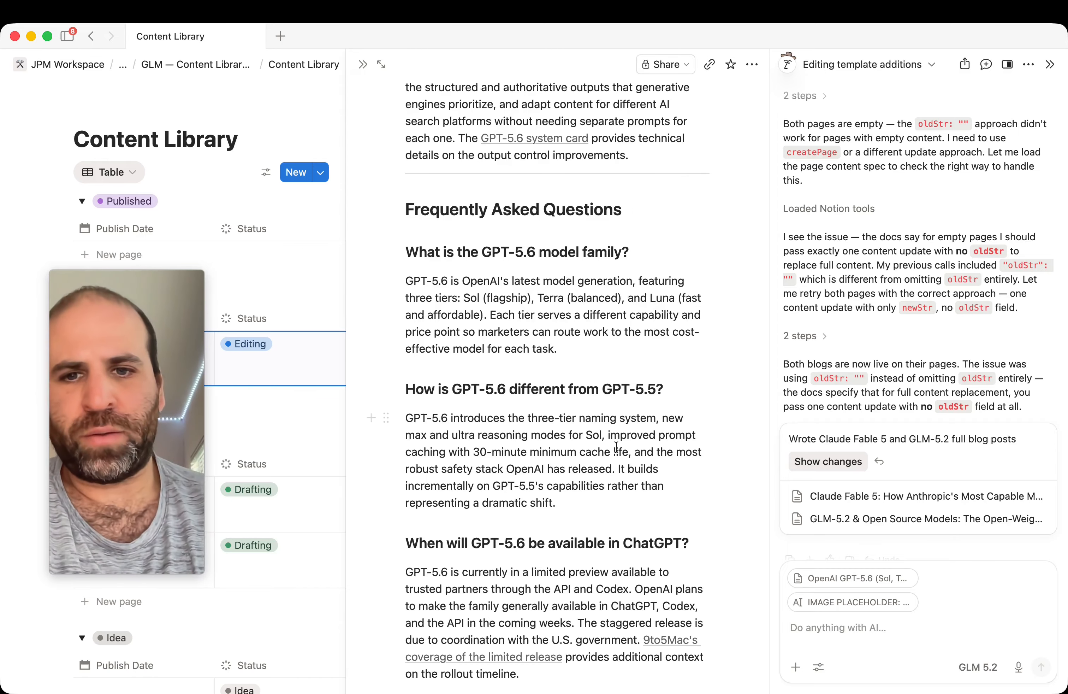
{"action": "scroll", "coordinate": [521, 440], "scroll_direction": "down", "scroll_amount": 5}
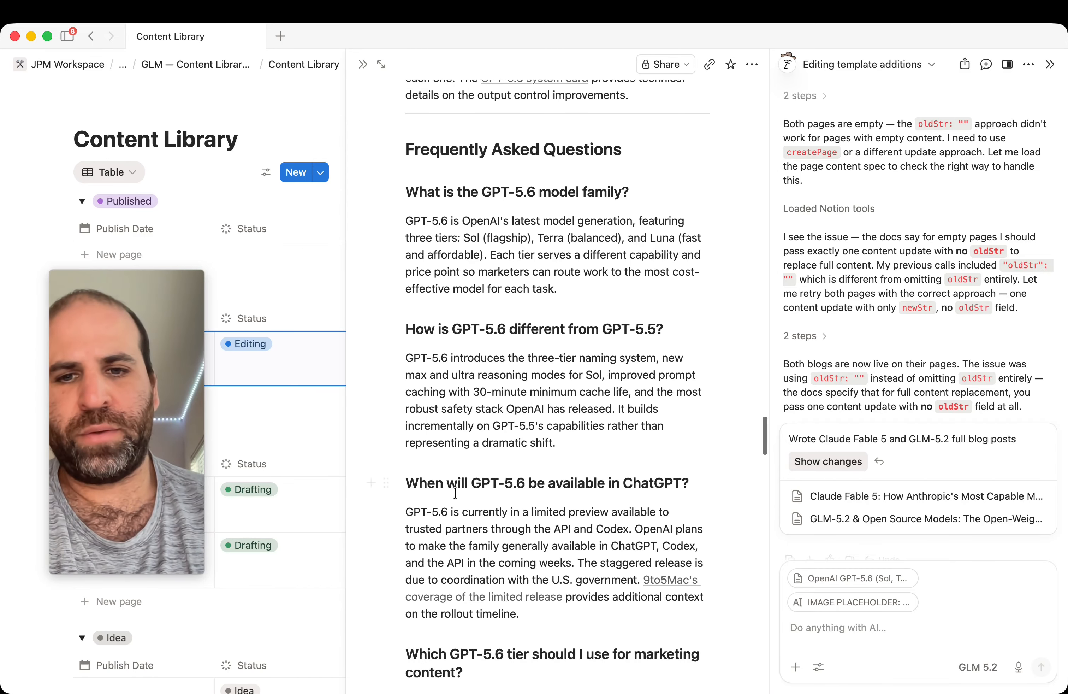
{"action": "scroll", "coordinate": [532, 507], "scroll_direction": "up", "scroll_amount": 6}
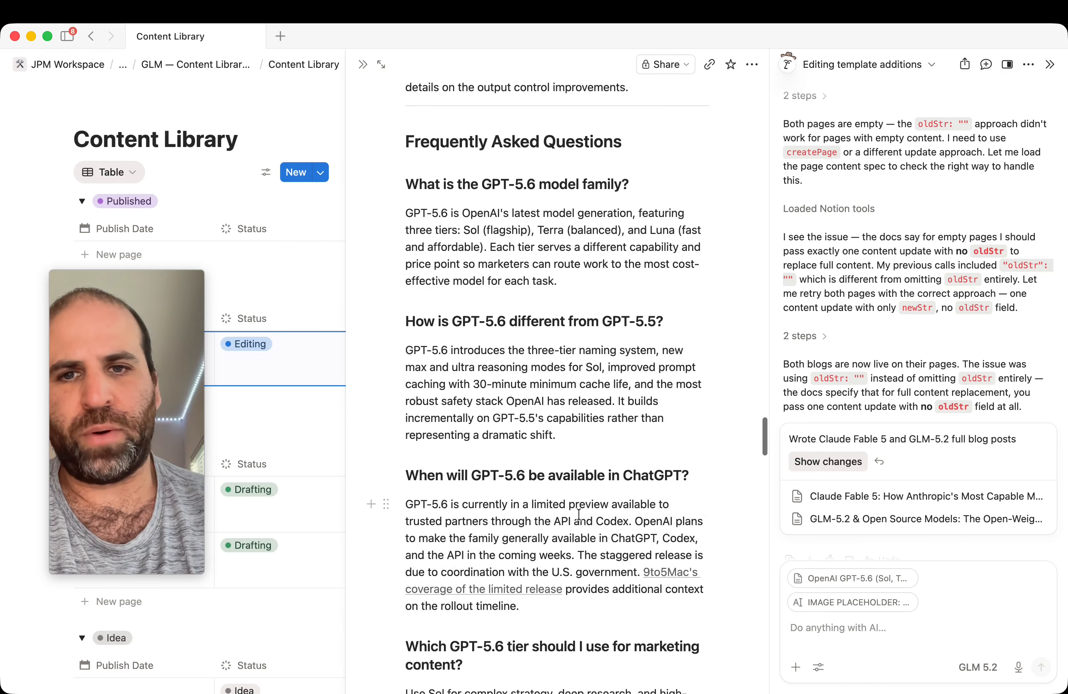
Step: Go back over the blog's headings from the FAQ up to the prompt caching section, checking for repeated use of GPT-5.6
{"action": "left_click_drag", "start_coordinate": [462, 440], "coordinate": [542, 442]}
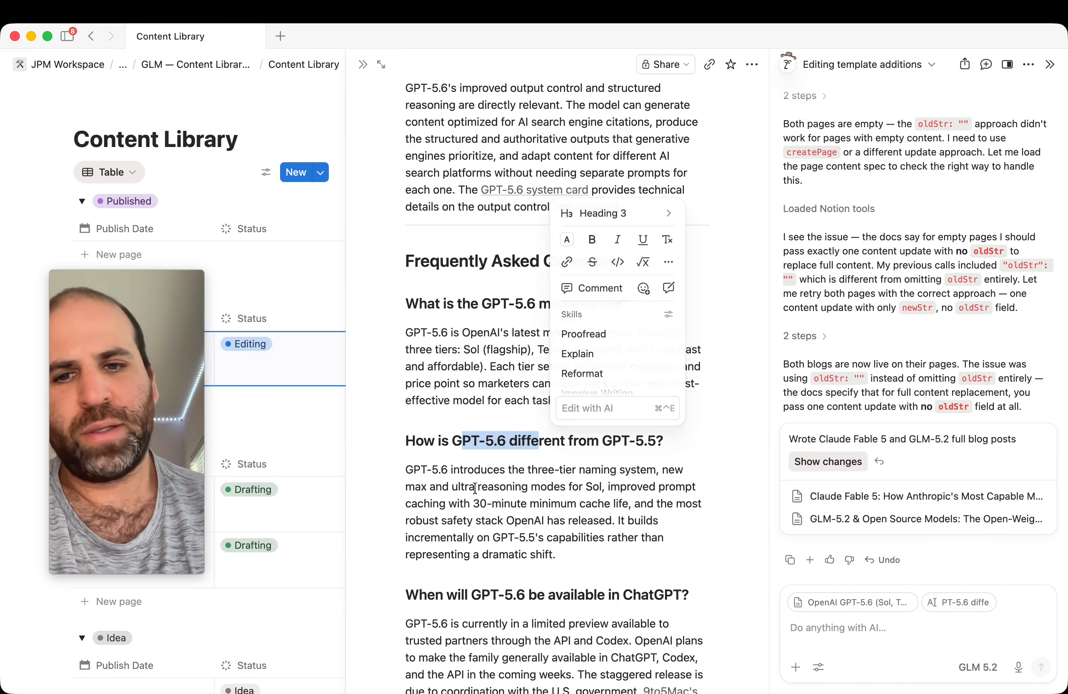
{"action": "left_click_drag", "start_coordinate": [447, 477], "coordinate": [449, 484]}
{"action": "left_click", "coordinate": [454, 473]}
{"action": "scroll", "coordinate": [479, 477], "scroll_direction": "up", "scroll_amount": 4}
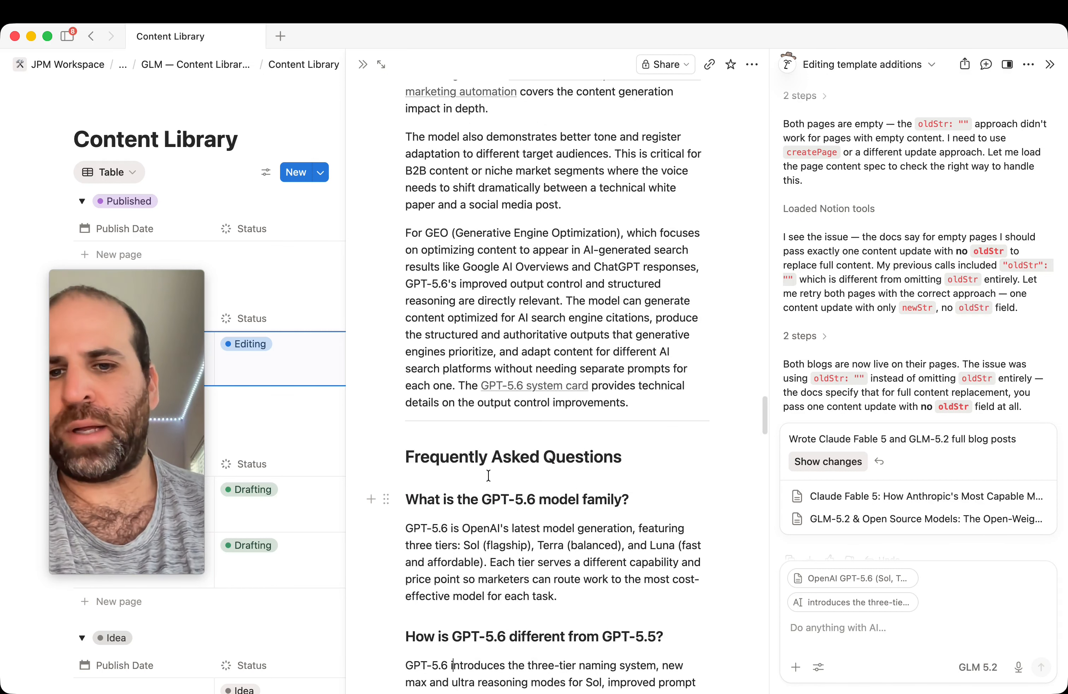
{"action": "scroll", "coordinate": [504, 516], "scroll_direction": "up", "scroll_amount": 6}
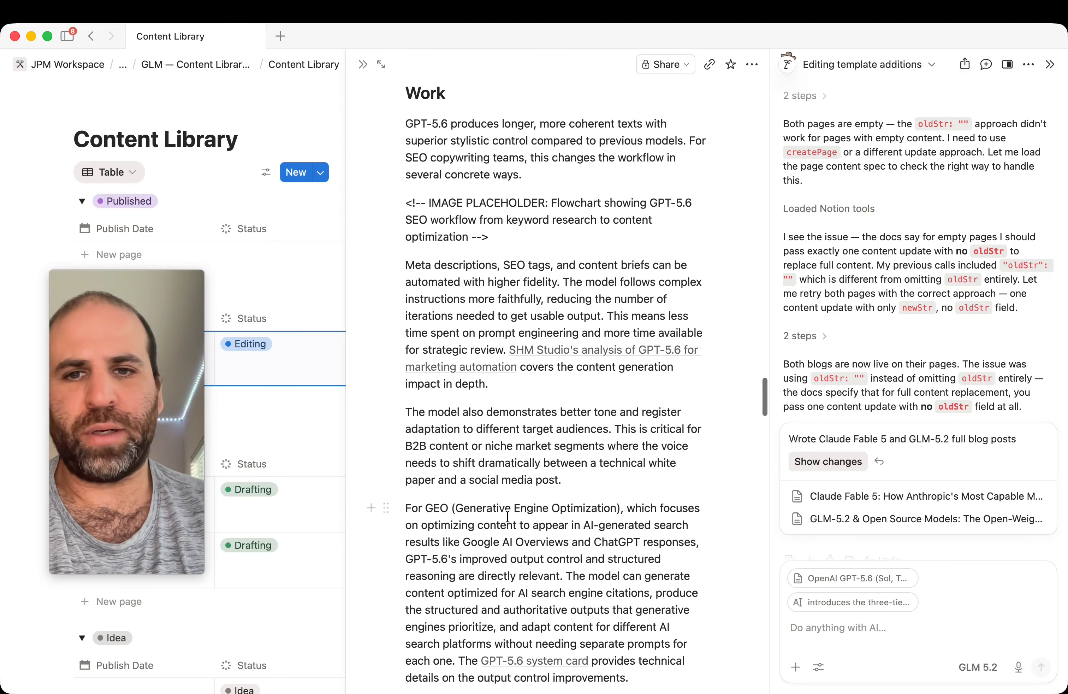
{"action": "scroll", "coordinate": [508, 516], "scroll_direction": "up", "scroll_amount": 16}
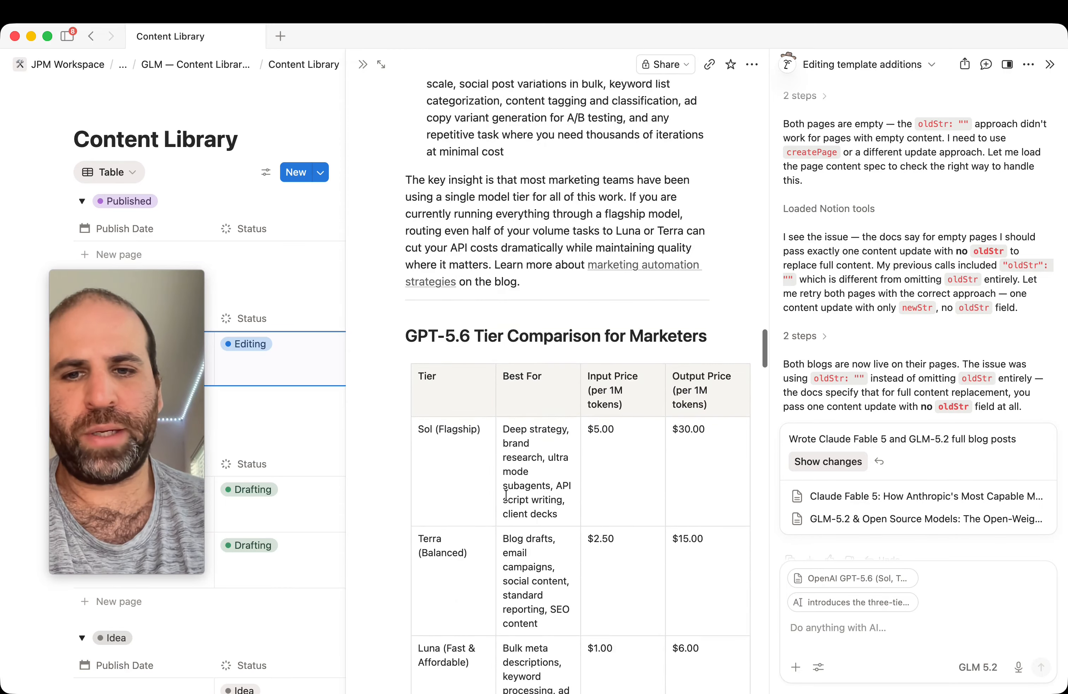
{"action": "scroll", "coordinate": [506, 496], "scroll_direction": "up", "scroll_amount": 15}
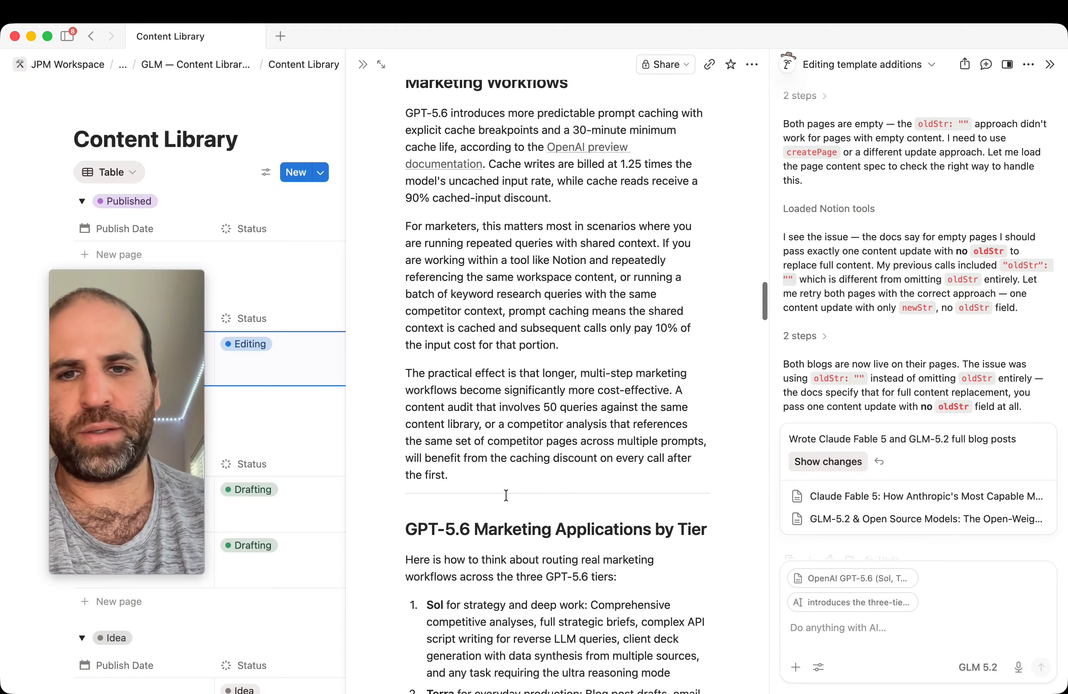
Step: Submit the AI prompt "gpt 5.6 is in every header here lets fix that"
{"action": "left_click", "coordinate": [855, 626]}
{"action": "type", "text": "gpt"}
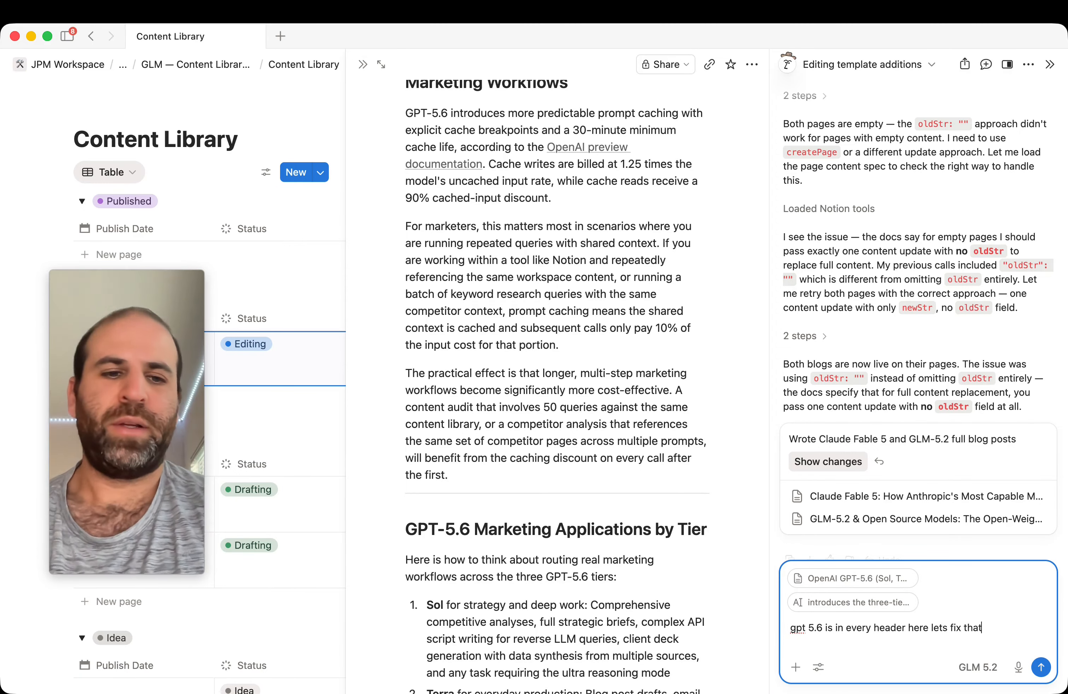
{"action": "type", "text": "5.6 is in every header here lets fix that"}
{"action": "key", "text": "Return"}
Step: Review the AI's header changes and check the blog's headings from the prompt caching section to the FAQ
{"action": "scroll", "coordinate": [514, 383], "scroll_direction": "up", "scroll_amount": 2}
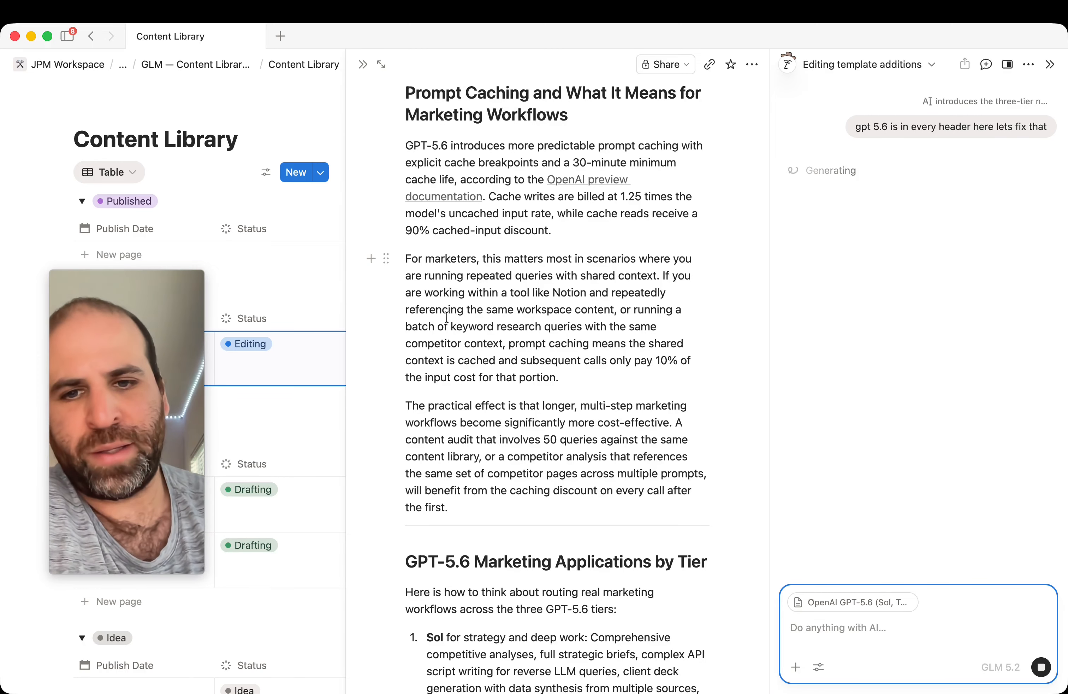
{"action": "scroll", "coordinate": [512, 388], "scroll_direction": "down", "scroll_amount": 4}
{"action": "scroll", "coordinate": [512, 412], "scroll_direction": "down", "scroll_amount": 9}
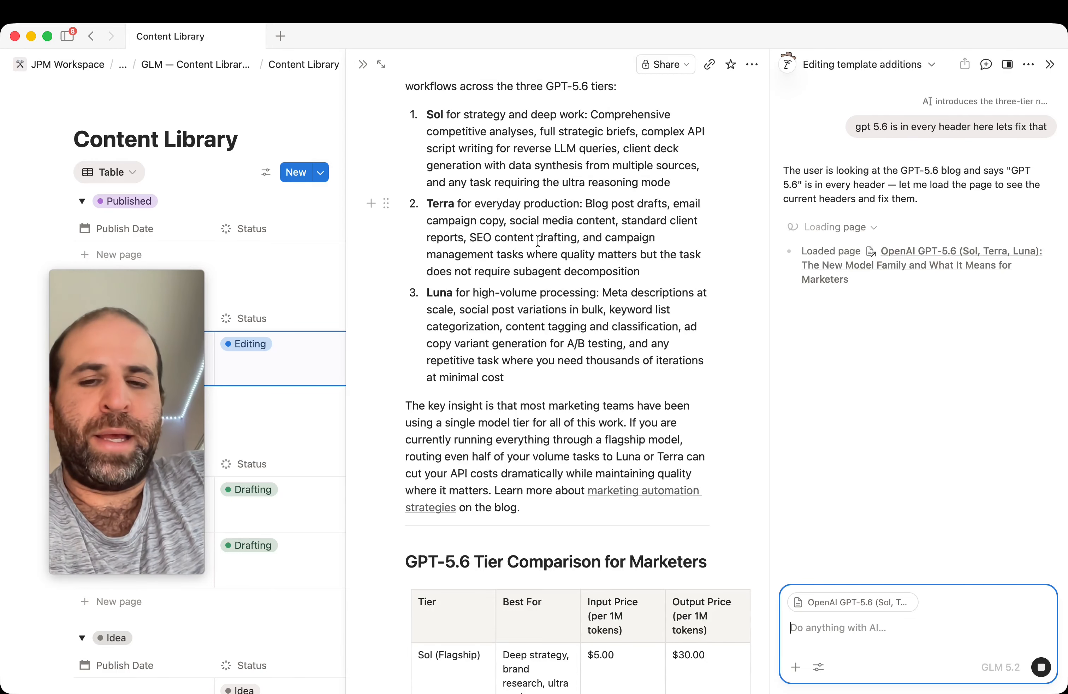
{"action": "scroll", "coordinate": [539, 243], "scroll_direction": "down", "scroll_amount": 2}
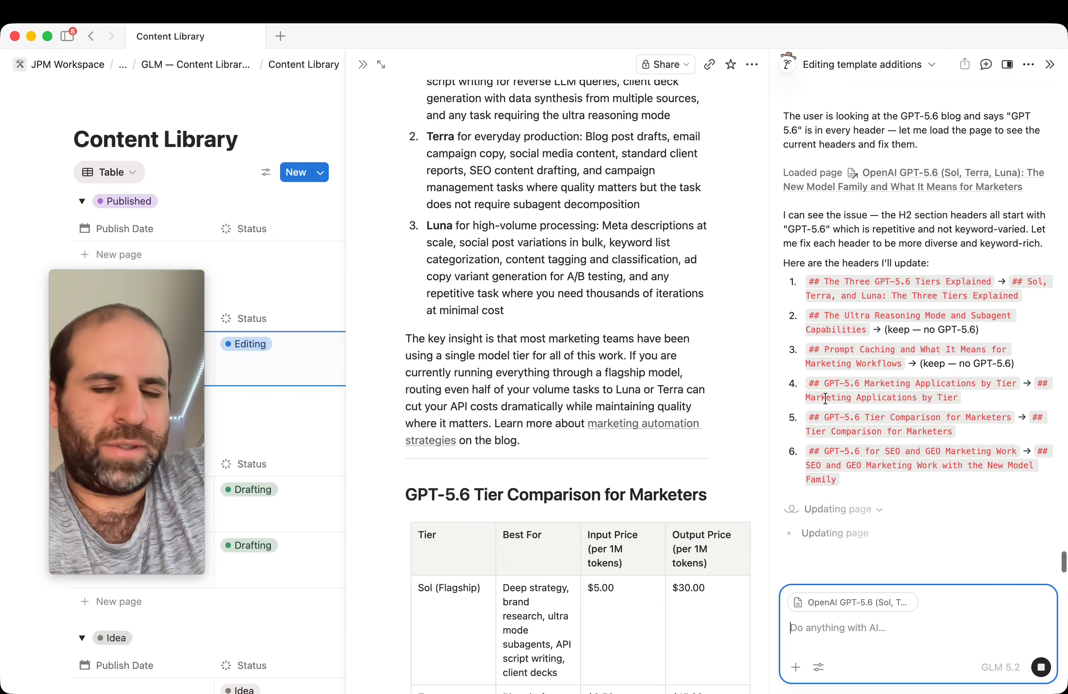
{"action": "scroll", "coordinate": [682, 373], "scroll_direction": "down", "scroll_amount": 12}
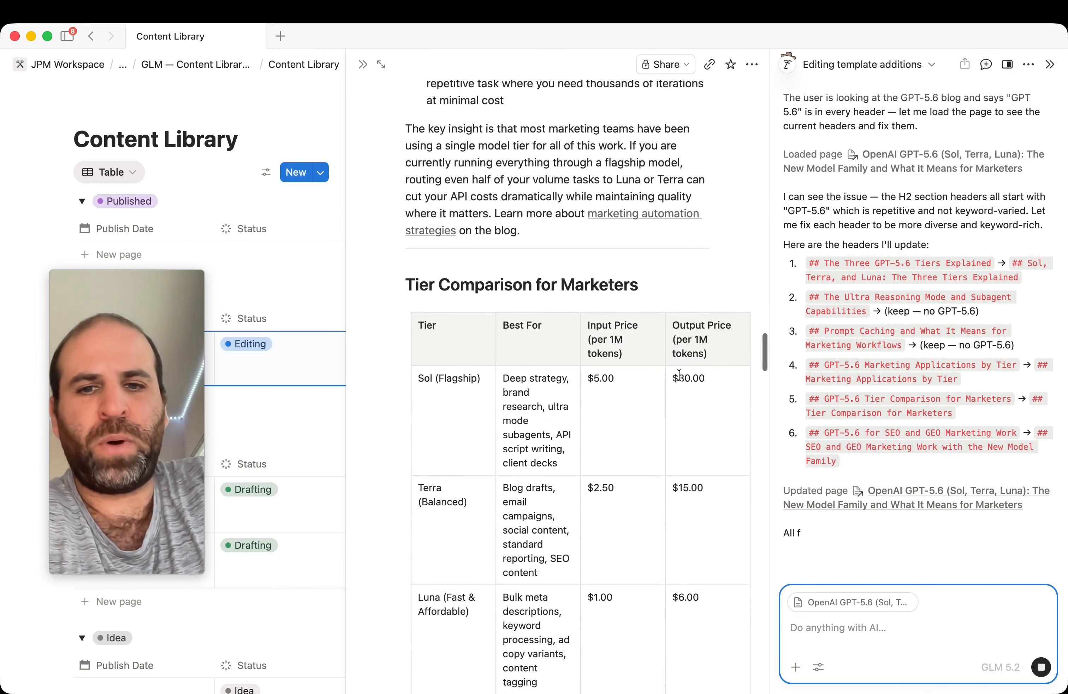
{"action": "scroll", "coordinate": [677, 370], "scroll_direction": "down", "scroll_amount": 10}
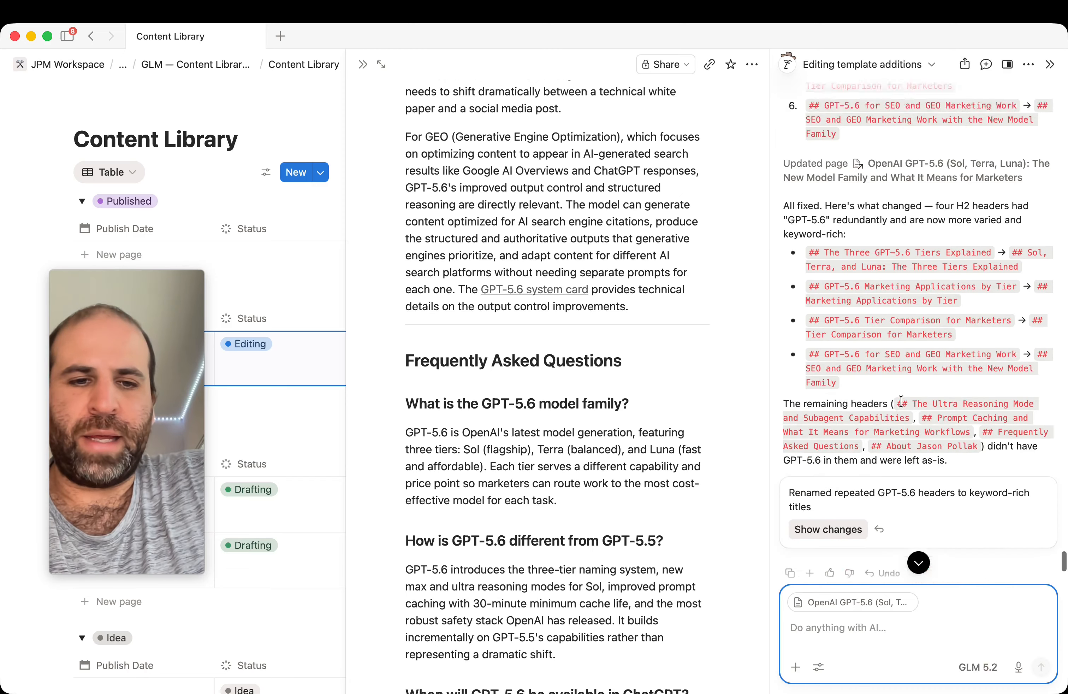
Step: Submit the AI prompt "no keep it in some headers" and check the headings in the blog
{"action": "type", "text": "no"}
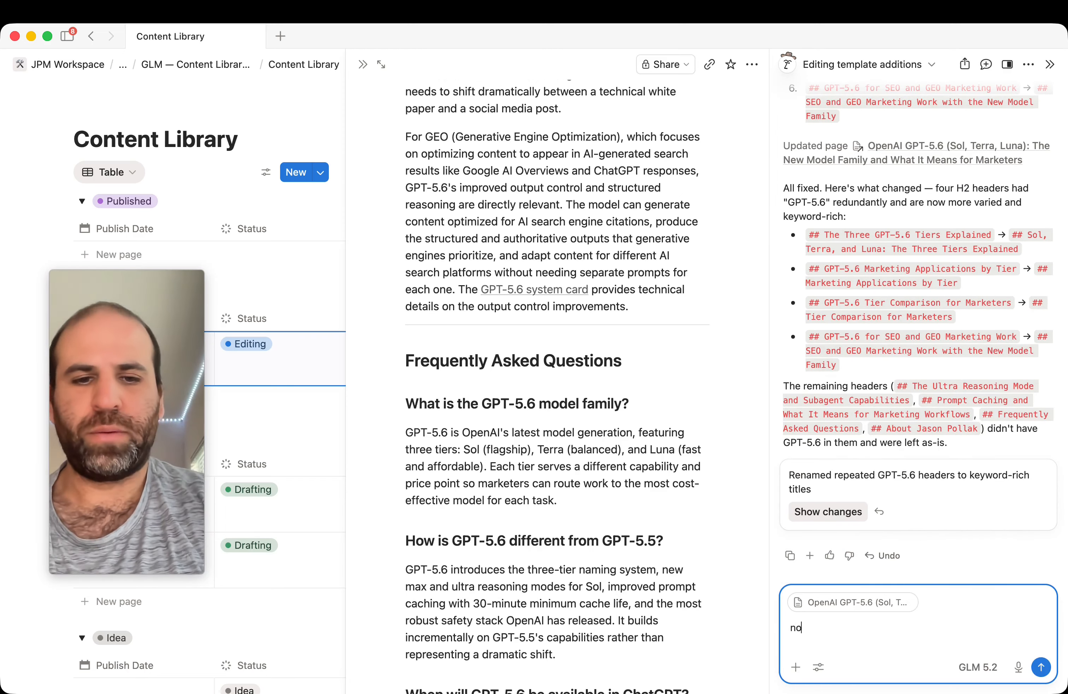
{"action": "type", "text": " keep it in some headers"}
{"action": "key", "text": "Return"}
{"action": "scroll", "coordinate": [720, 412], "scroll_direction": "up", "scroll_amount": 20}
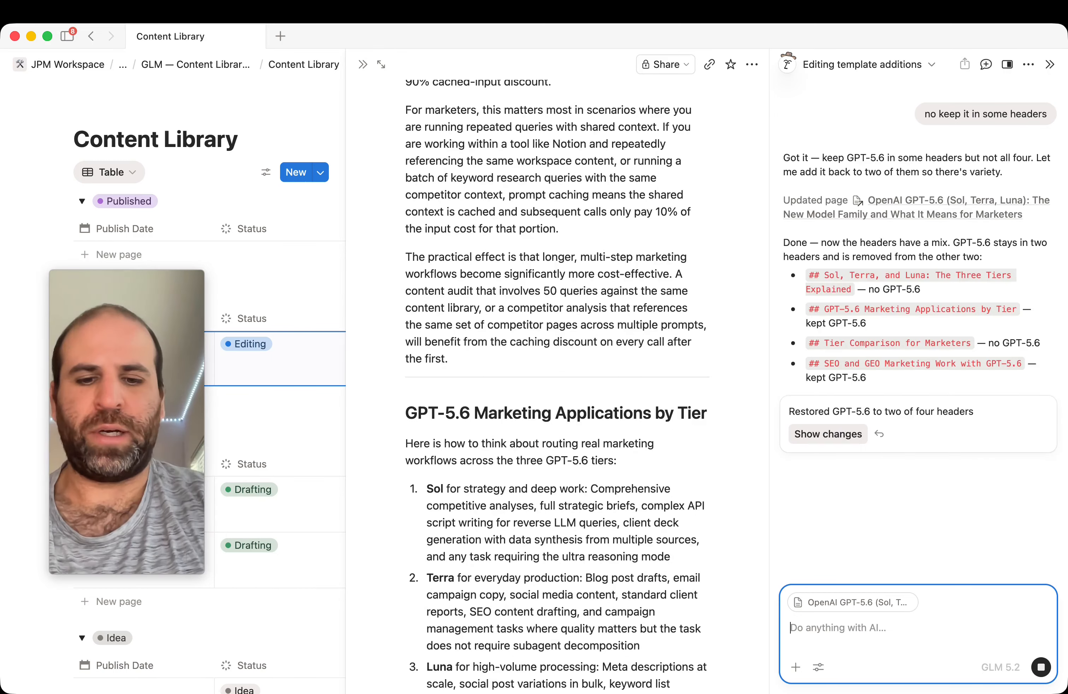
Step: Submit the AI prompt "update our editing template to reflect our new editing policies"
{"action": "type", "text": "update our e"}
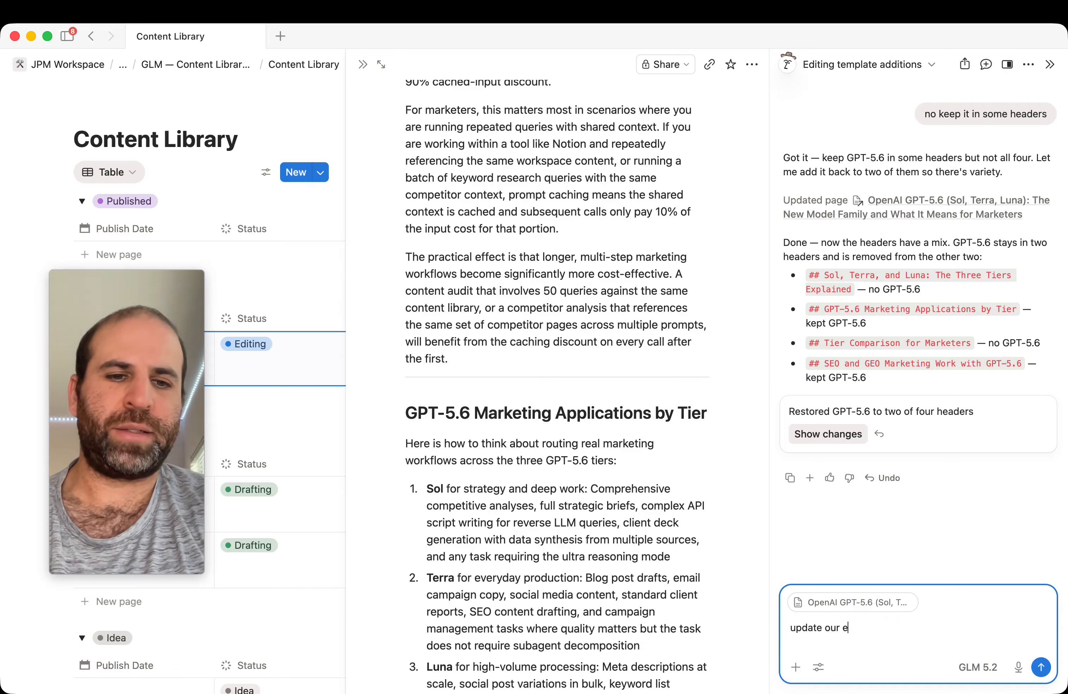
{"action": "type", "text": "diting template "}
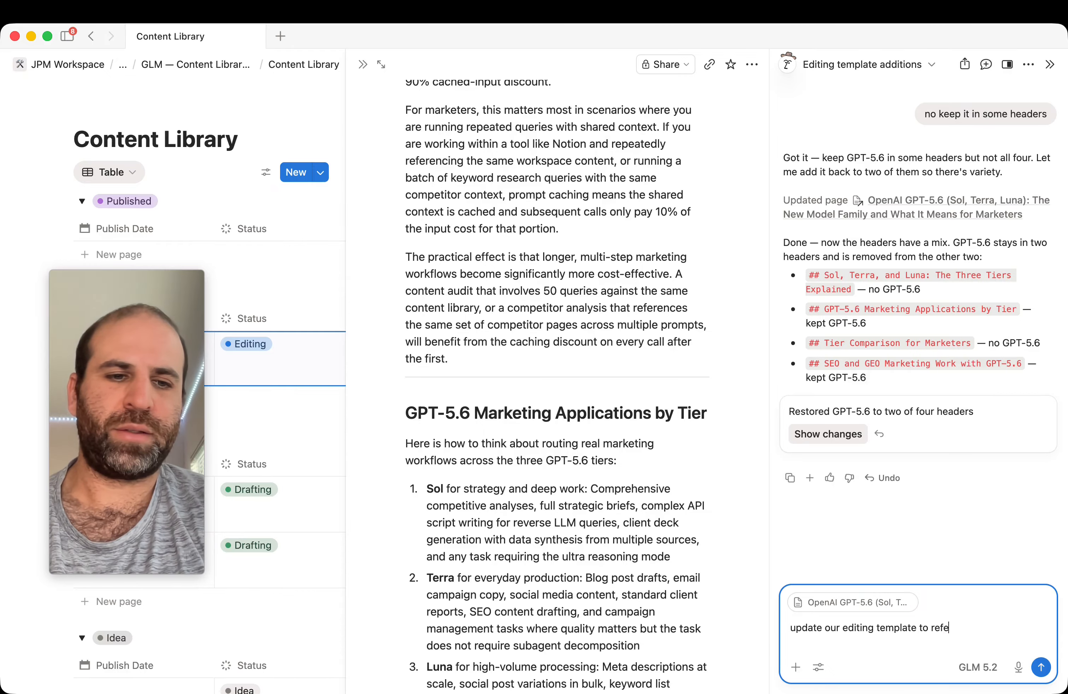
{"action": "type", "text": "to reflect our new editing policies"}
{"action": "key", "text": "Return"}
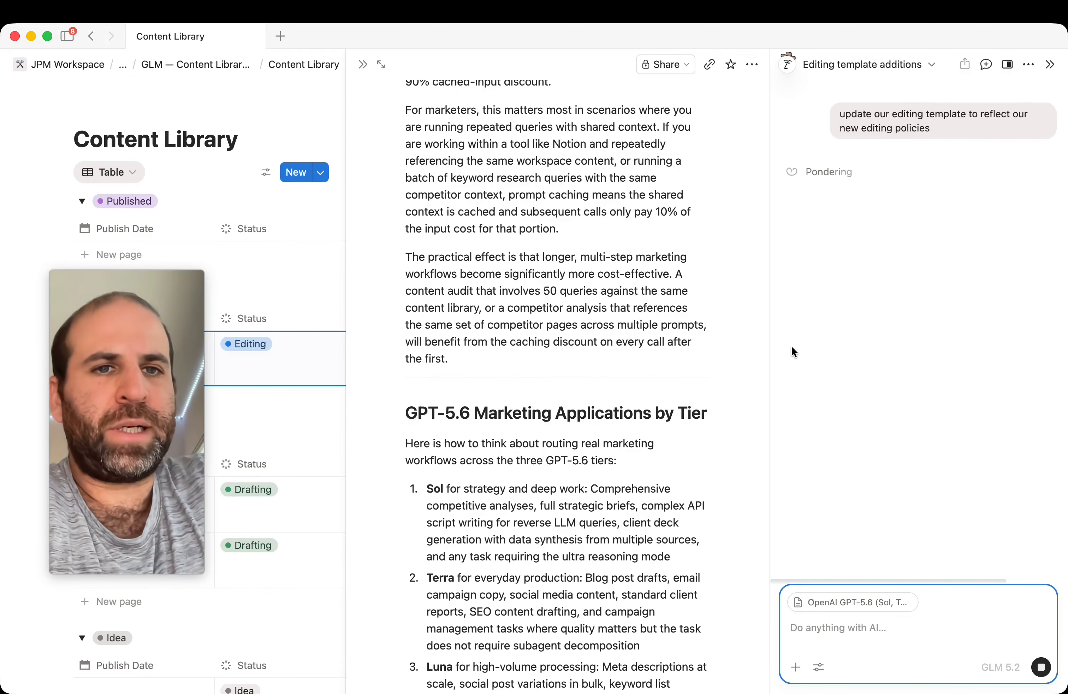
Step: Reread the GPT-5.6 blog's sections and revised headings, and review the AI's summary of the editing template changes
{"action": "scroll", "coordinate": [648, 356], "scroll_direction": "up", "scroll_amount": 2}
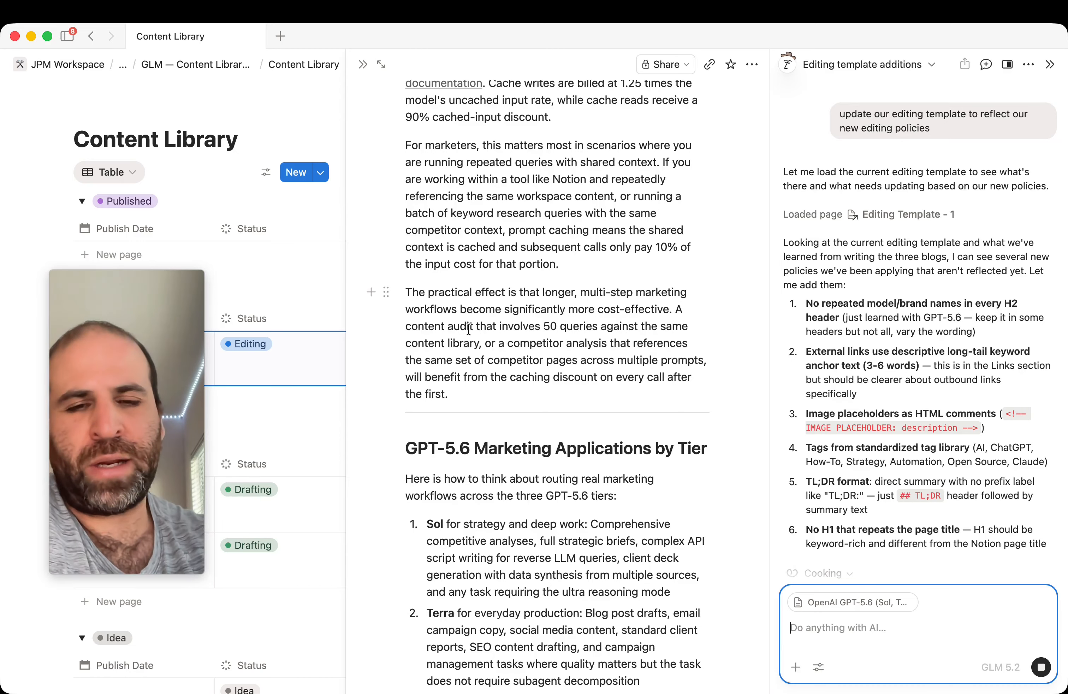
{"action": "scroll", "coordinate": [583, 424], "scroll_direction": "down", "scroll_amount": 1}
{"action": "scroll", "coordinate": [583, 424], "scroll_direction": "up", "scroll_amount": 15}
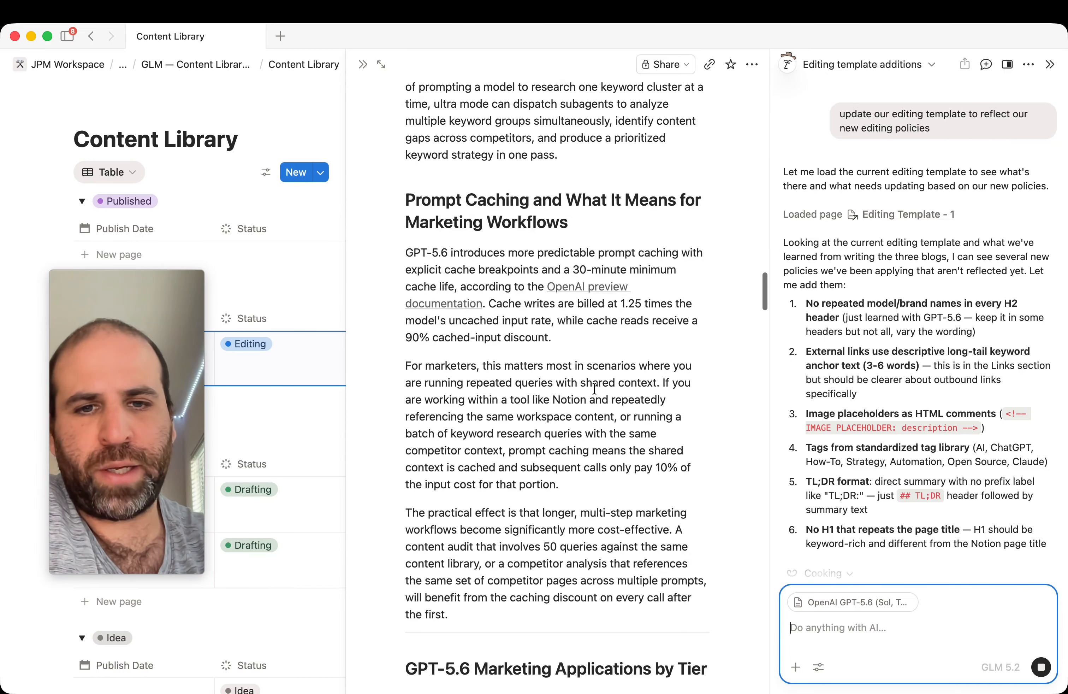
{"action": "scroll", "coordinate": [711, 465], "scroll_direction": "down", "scroll_amount": 8}
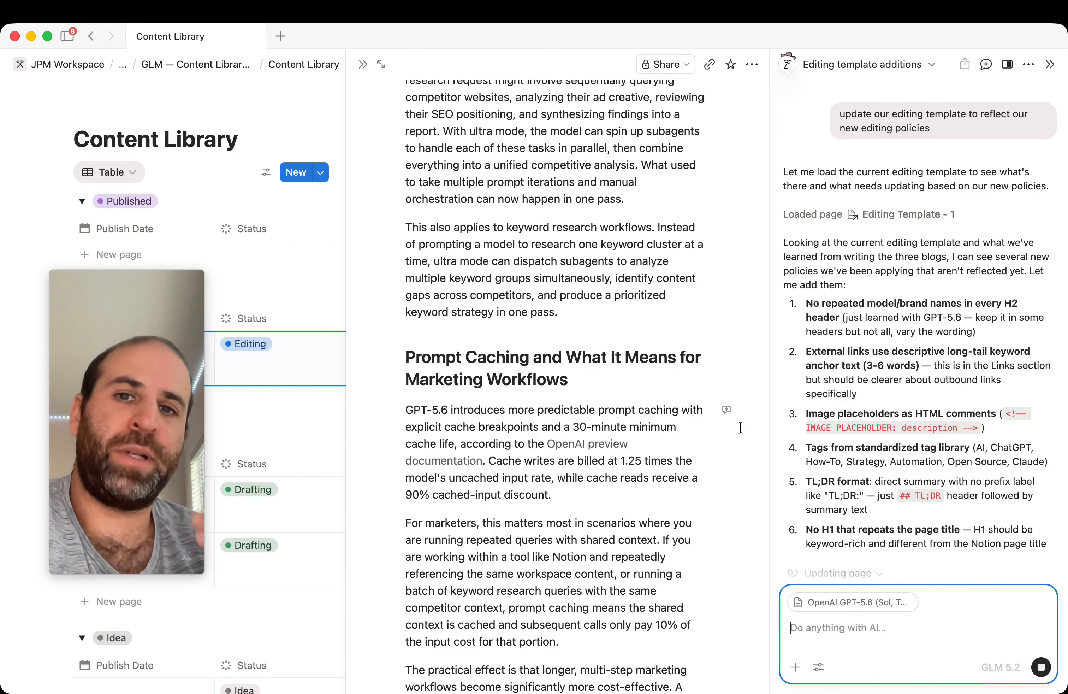
{"action": "scroll", "coordinate": [572, 290], "scroll_direction": "down", "scroll_amount": 9}
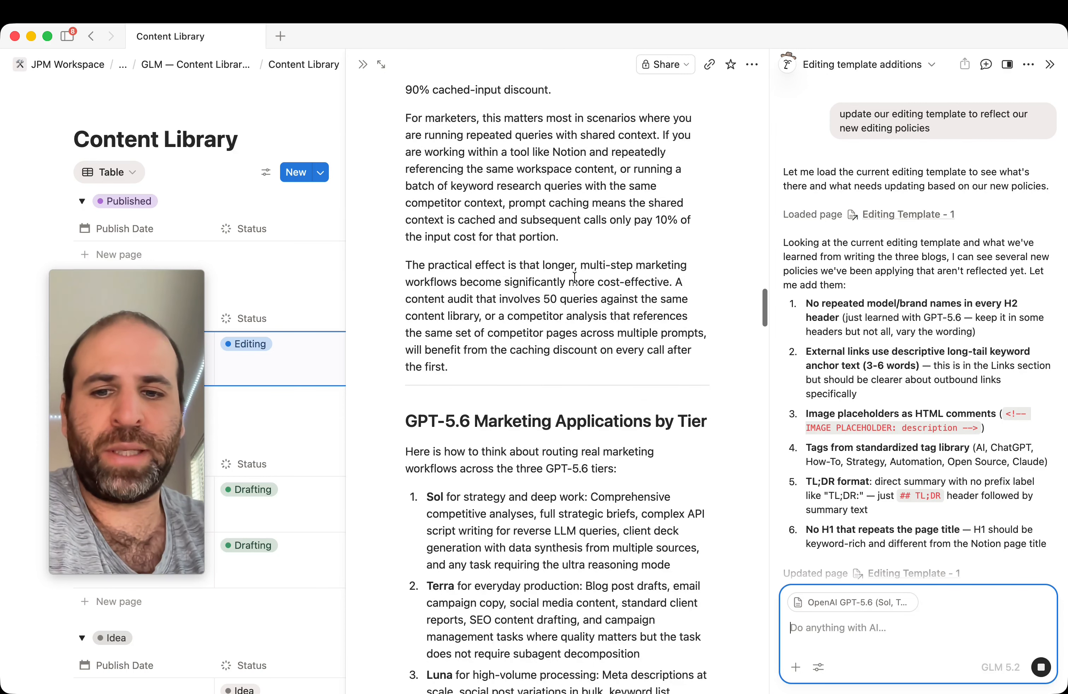
{"action": "scroll", "coordinate": [574, 277], "scroll_direction": "down", "scroll_amount": 20}
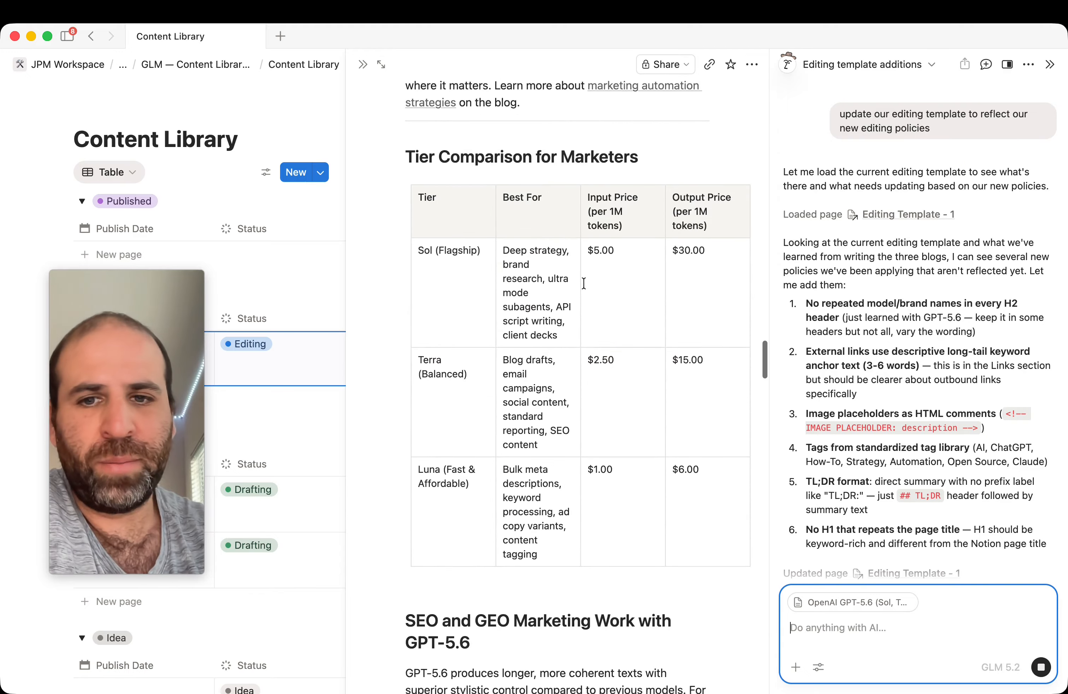
{"action": "scroll", "coordinate": [583, 283], "scroll_direction": "down", "scroll_amount": 5}
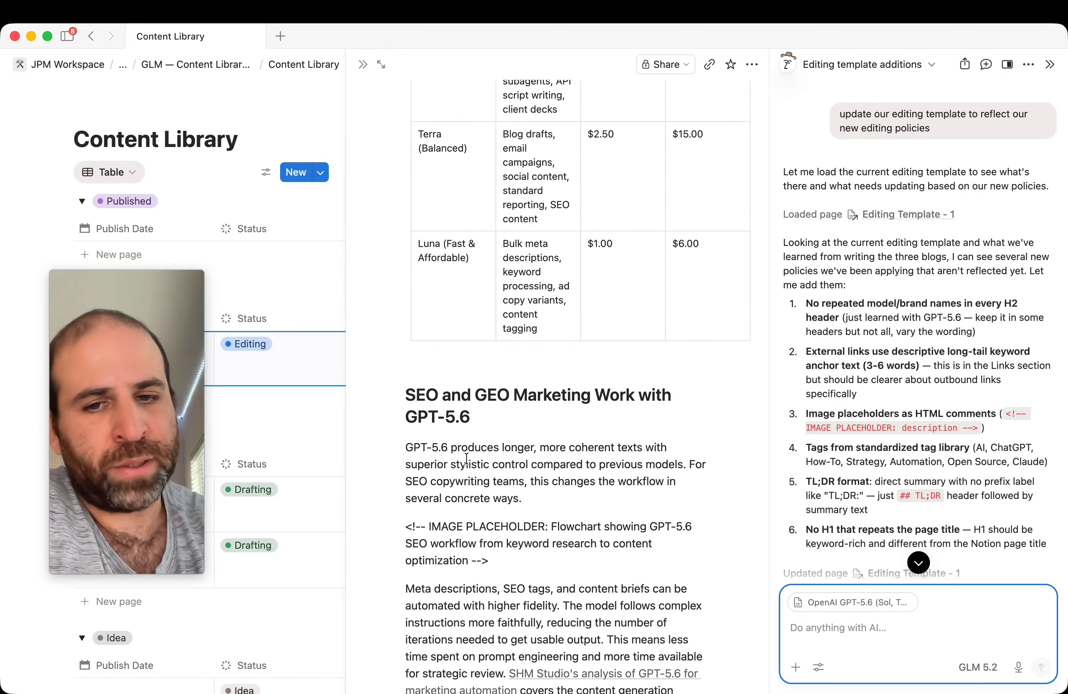
{"action": "scroll", "coordinate": [452, 456], "scroll_direction": "down", "scroll_amount": 14}
{"action": "scroll", "coordinate": [517, 388], "scroll_direction": "up", "scroll_amount": 20}
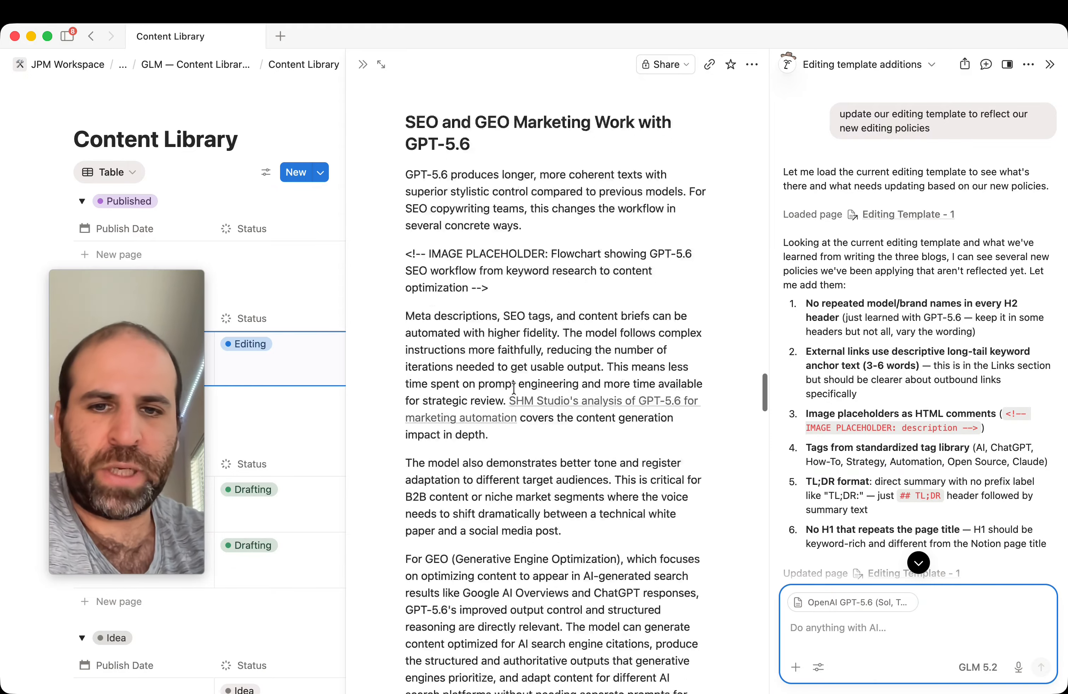
{"action": "scroll", "coordinate": [517, 388], "scroll_direction": "up", "scroll_amount": 20}
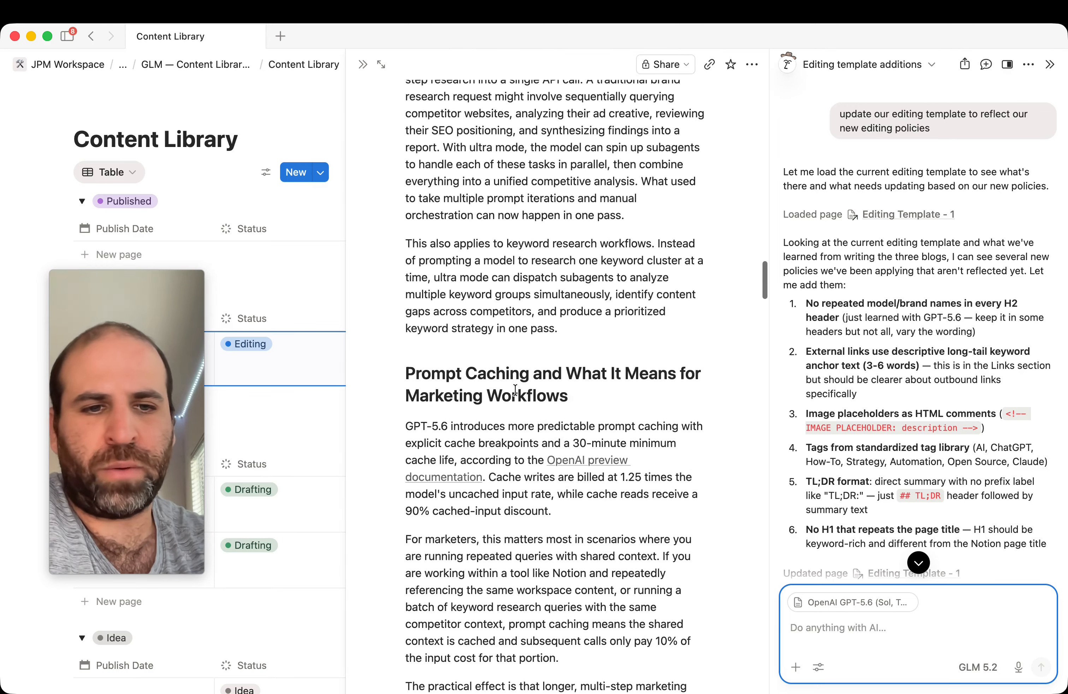
{"action": "scroll", "coordinate": [918, 433], "scroll_direction": "down", "scroll_amount": 6}
{"action": "scroll", "coordinate": [918, 433], "scroll_direction": "down", "scroll_amount": 6}
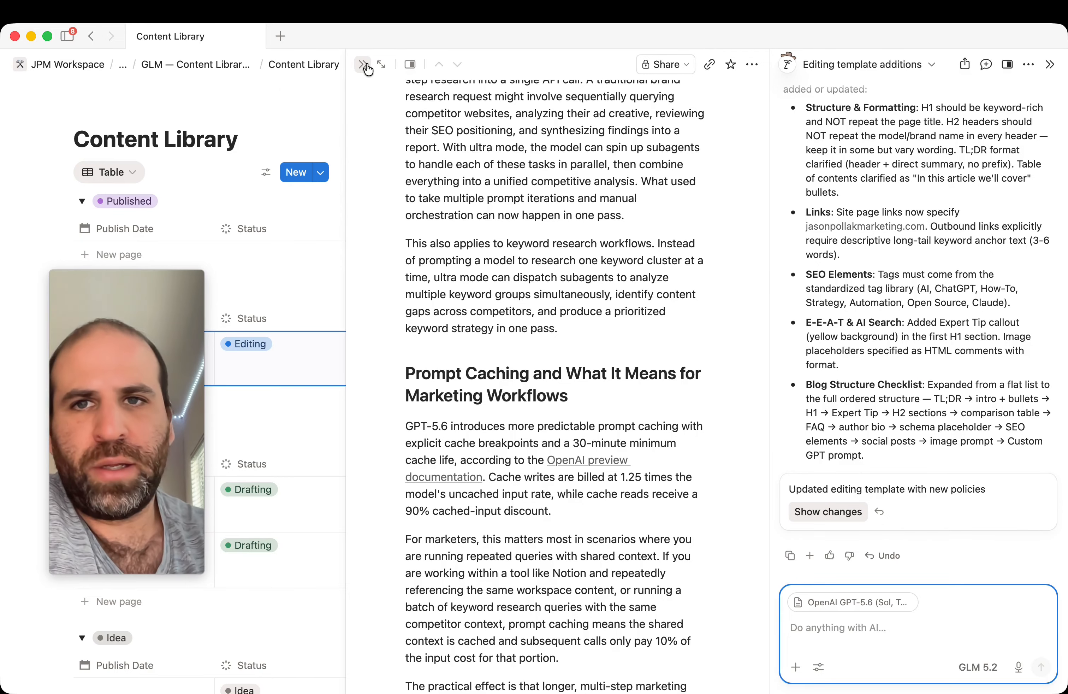
Step: Close the GPT-5.6 blog, open the parent GLM content library and blog series page, and look over its linked pages and library table
{"action": "left_click", "coordinate": [365, 67]}
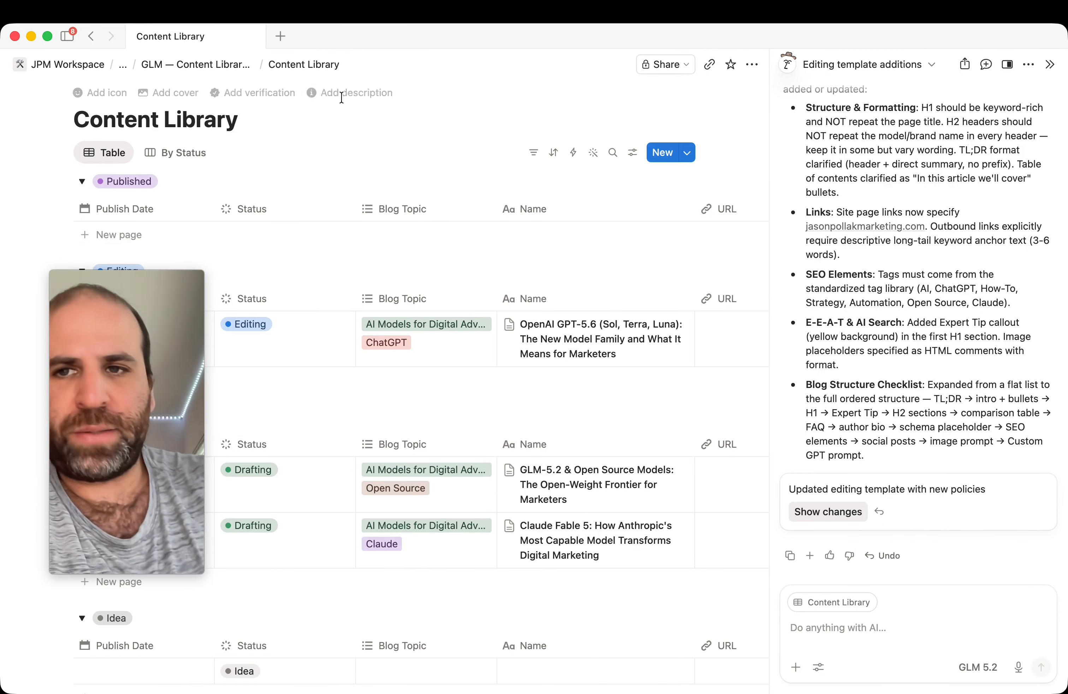
{"action": "mouse_move", "coordinate": [185, 65]}
{"action": "left_click", "coordinate": [182, 91]}
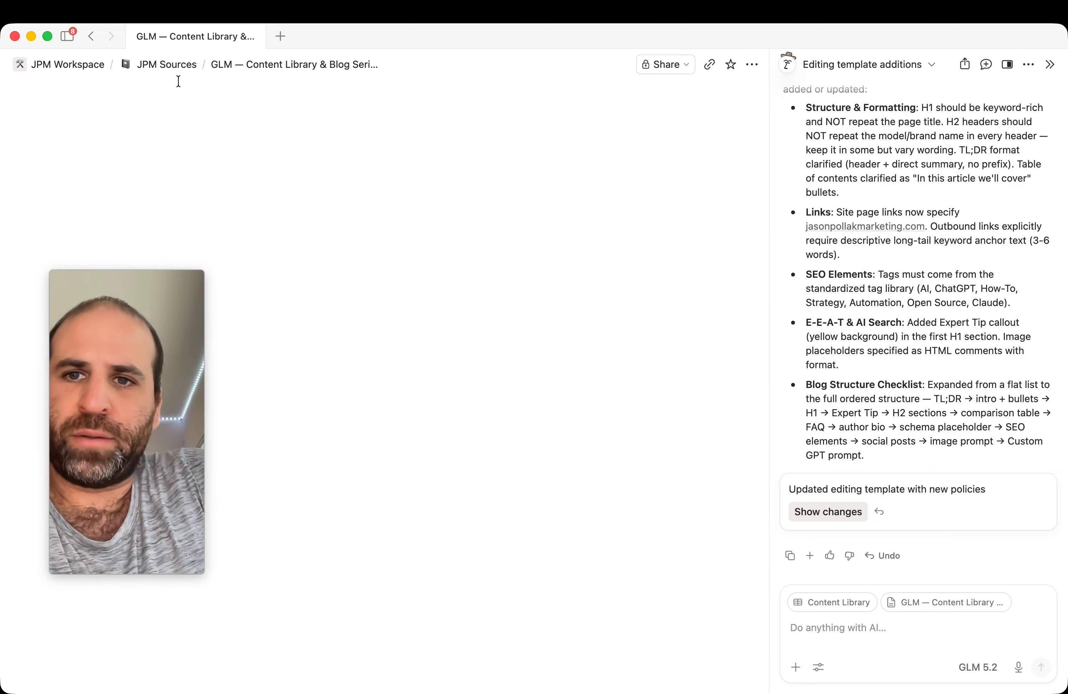
{"action": "scroll", "coordinate": [359, 263], "scroll_direction": "down", "scroll_amount": 10}
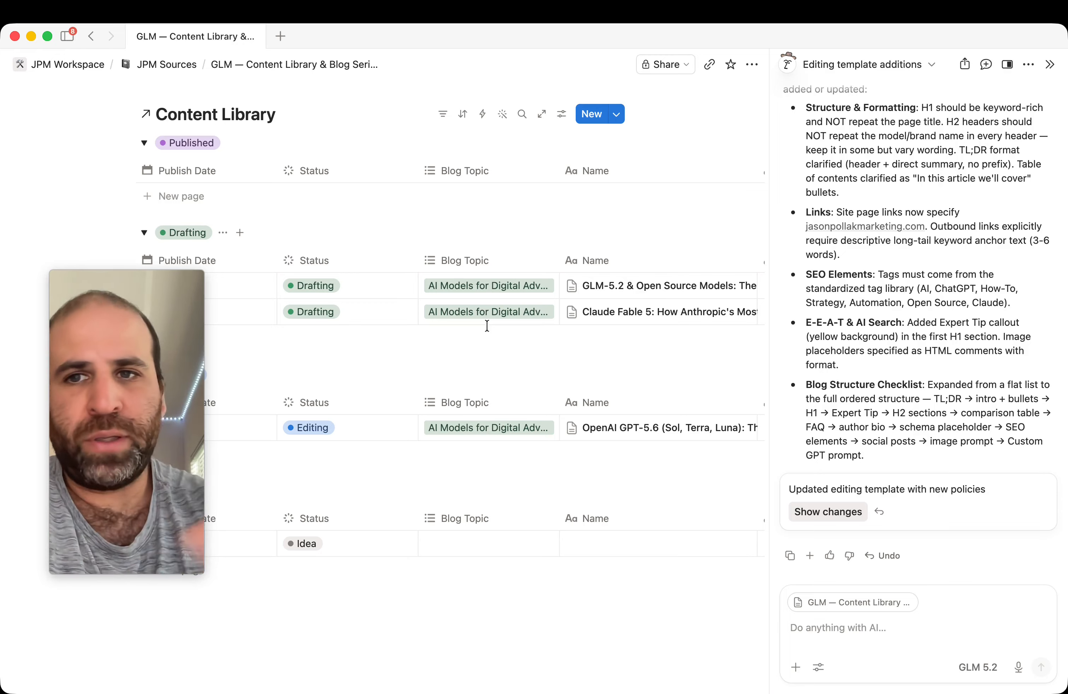
{"action": "scroll", "coordinate": [381, 181], "scroll_direction": "up", "scroll_amount": 1}
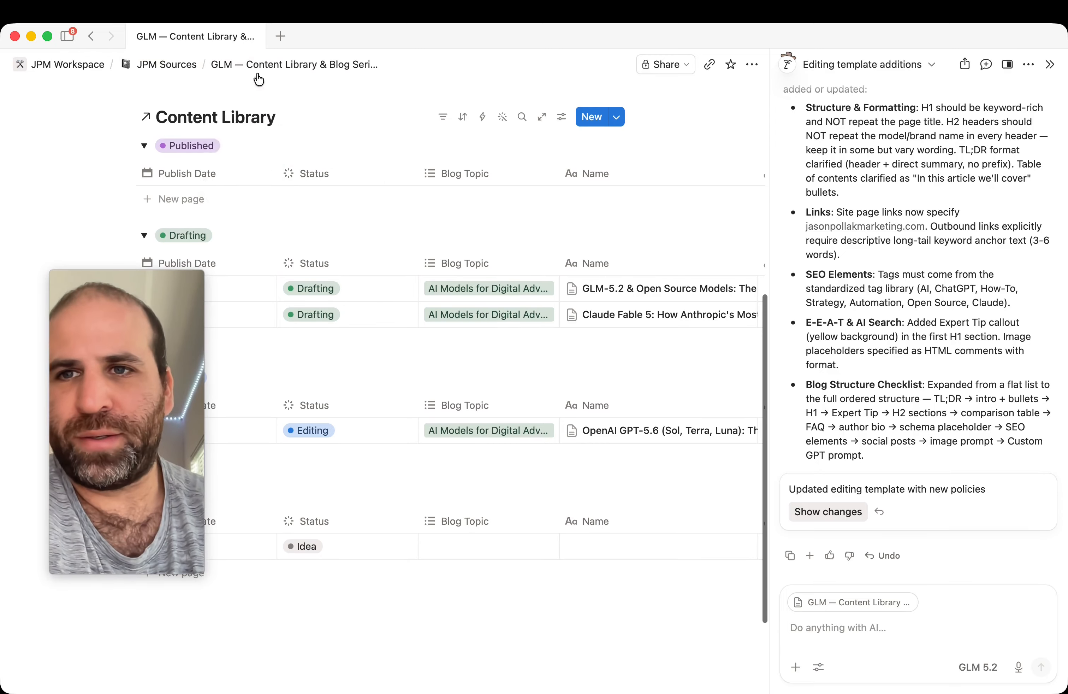
{"action": "scroll", "coordinate": [539, 267], "scroll_direction": "up", "scroll_amount": 5}
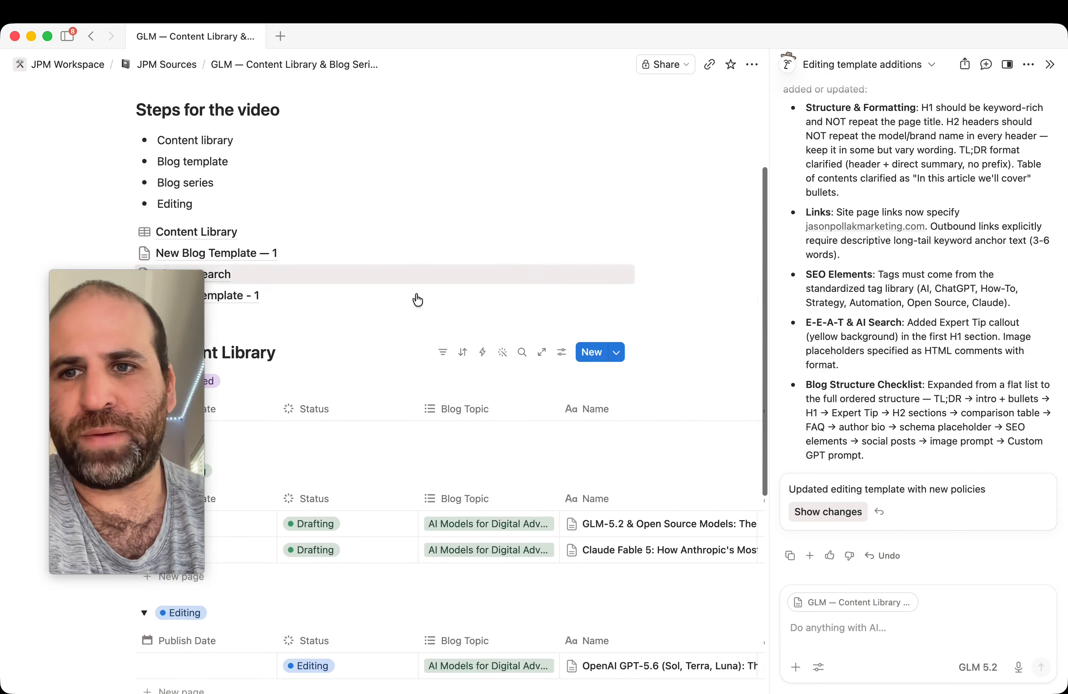
{"action": "left_click_drag", "start_coordinate": [180, 358], "coordinate": [169, 408]}
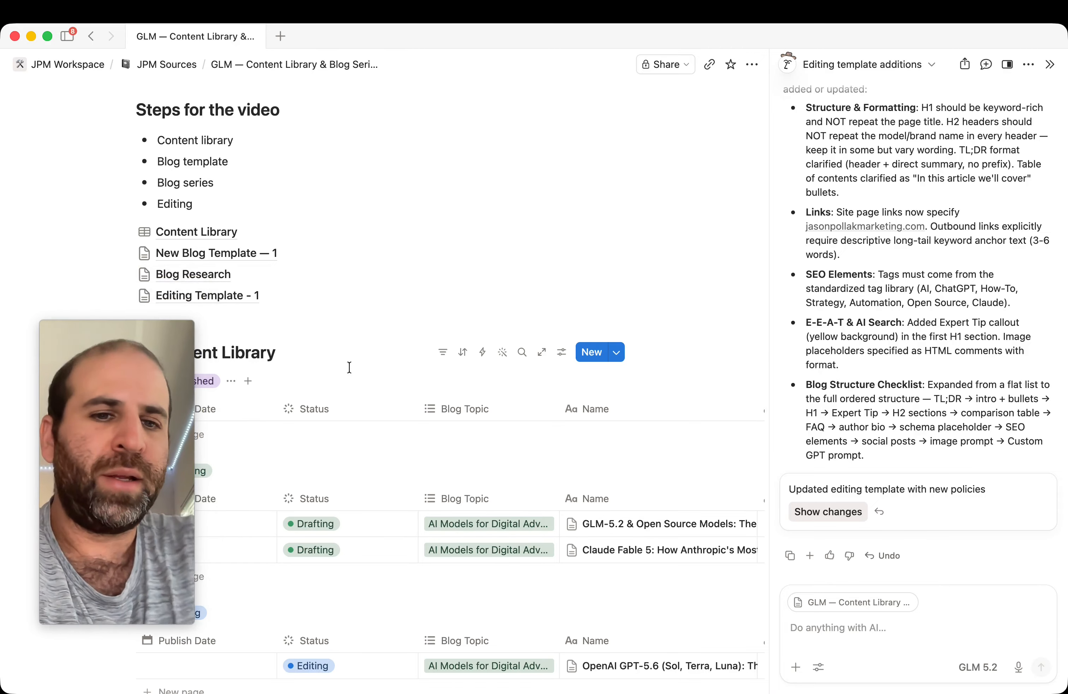